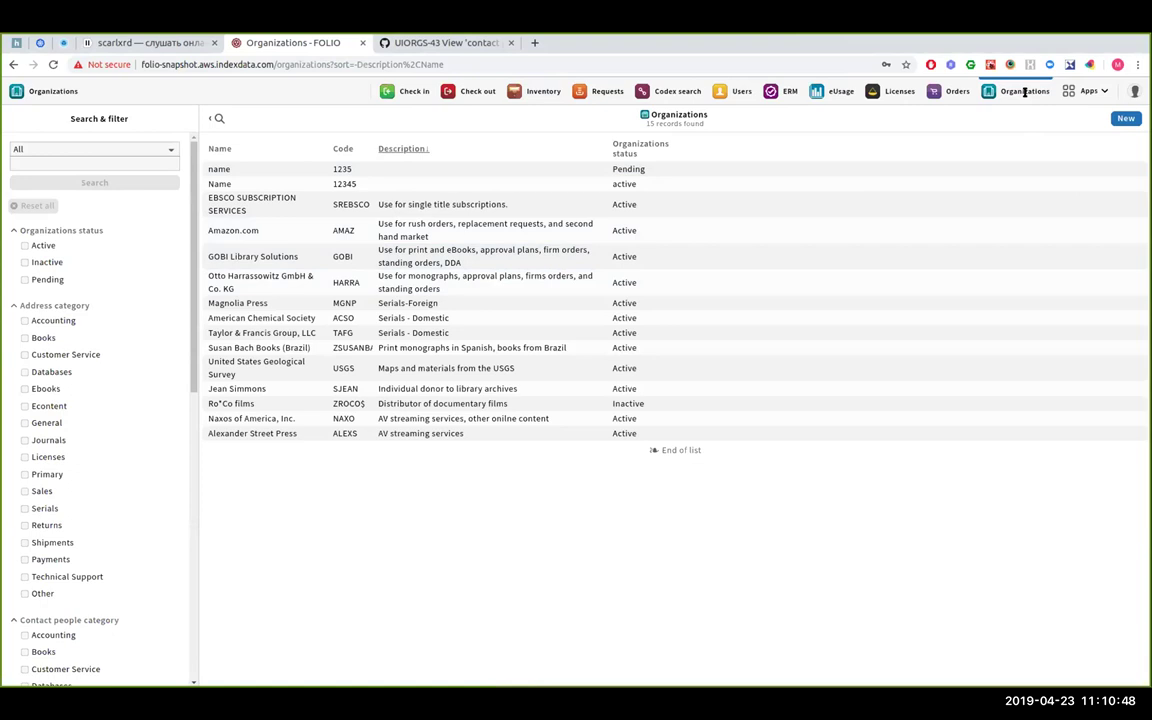
left_click(1089, 91)
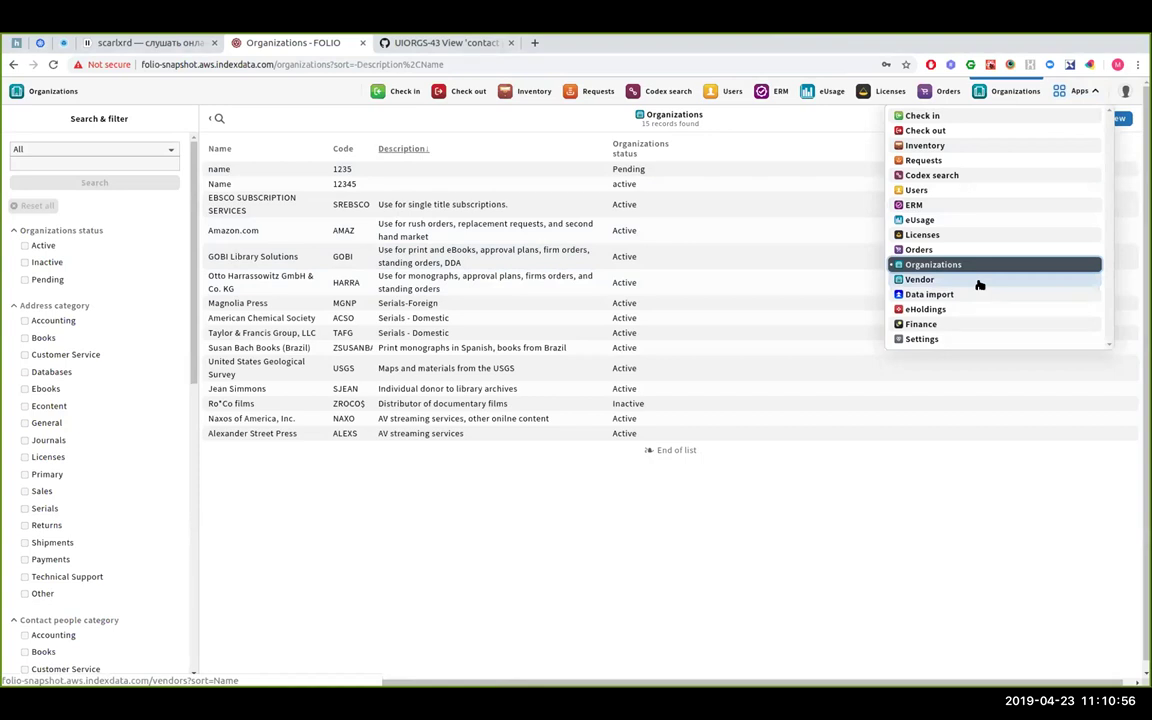
left_click(1090, 92)
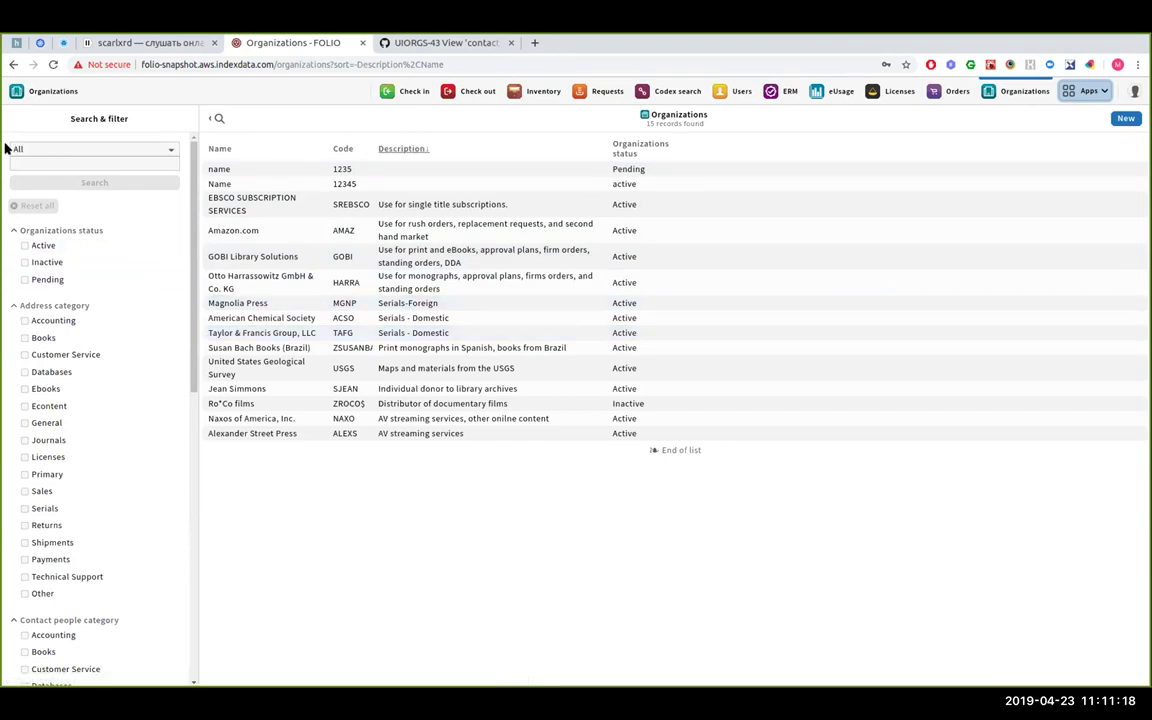
Filter the organizations by Active status, review the contact people and vendor information of GOBI Library Solutions, and close the record
left_click(67, 246)
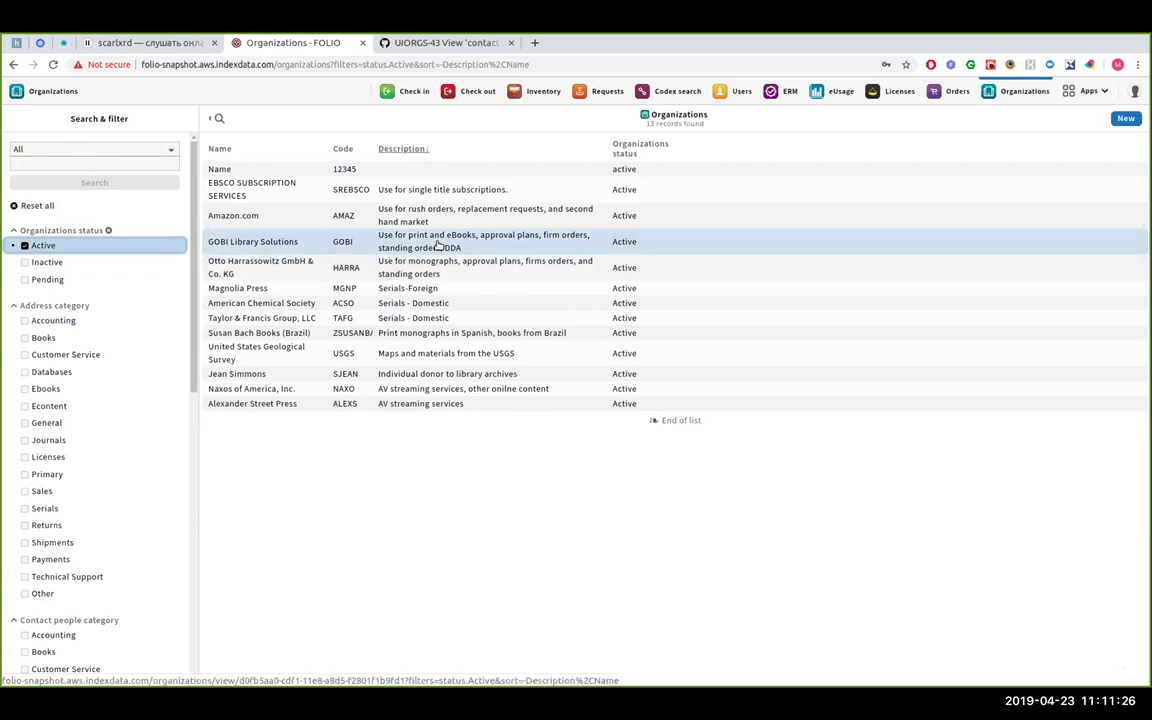
left_click(437, 246)
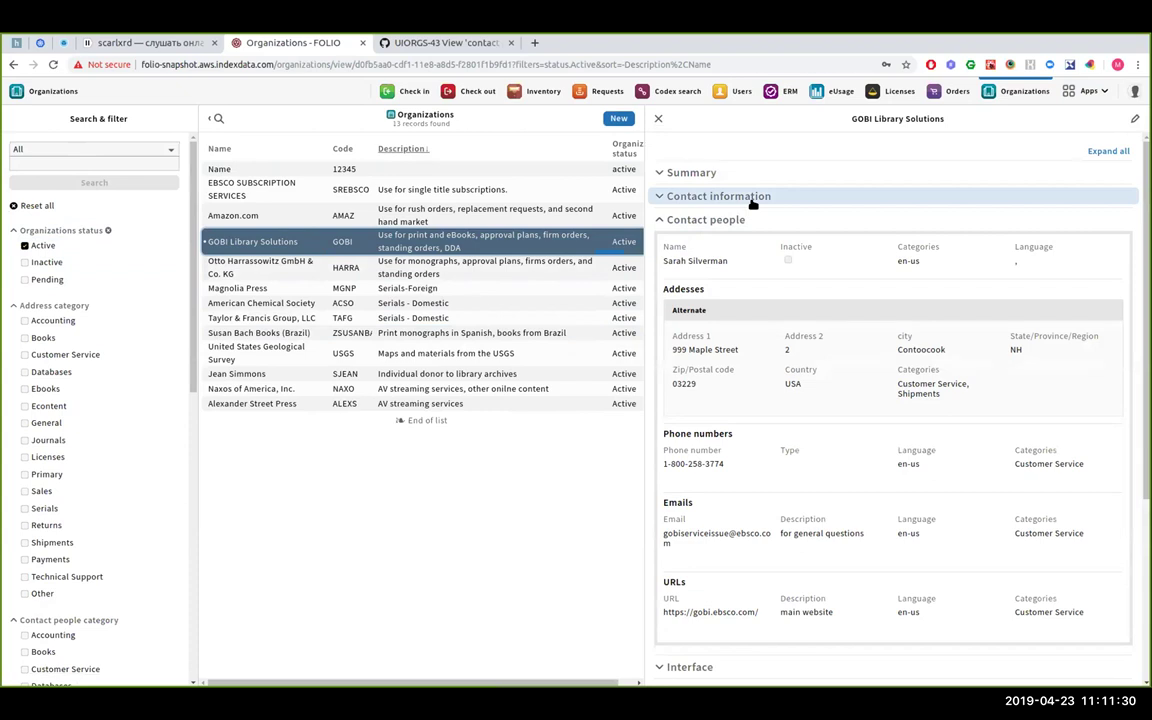
scroll(805, 285, "down", 3)
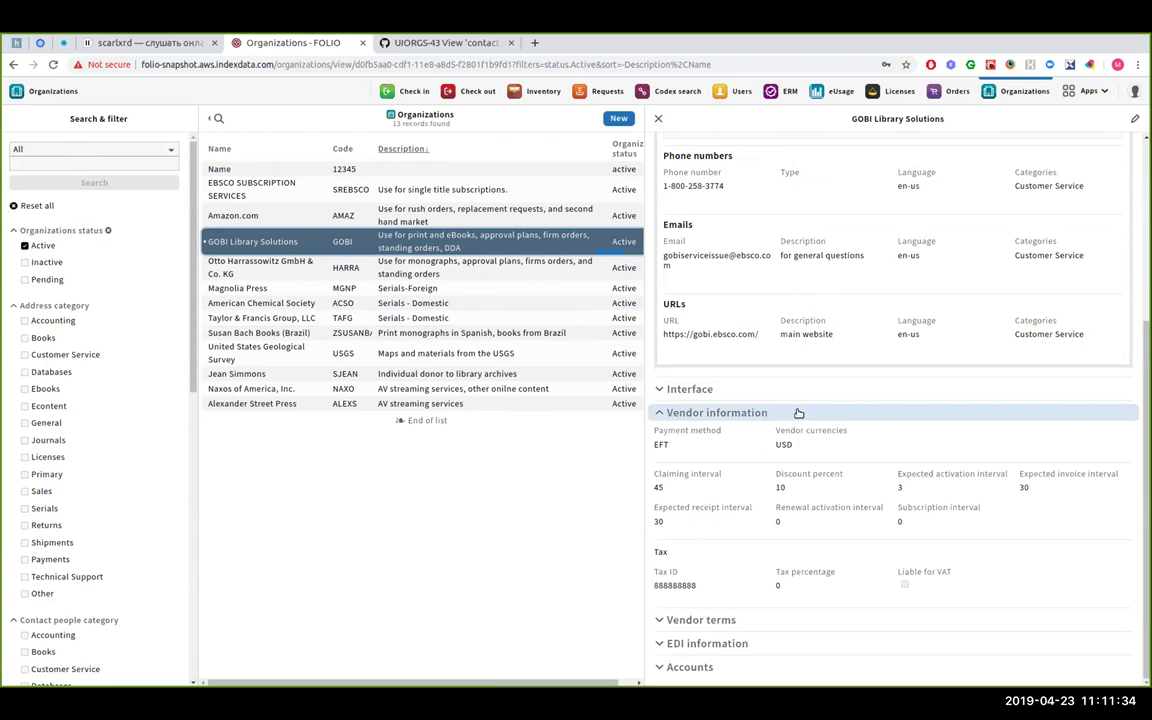
scroll(798, 412, "up", 5)
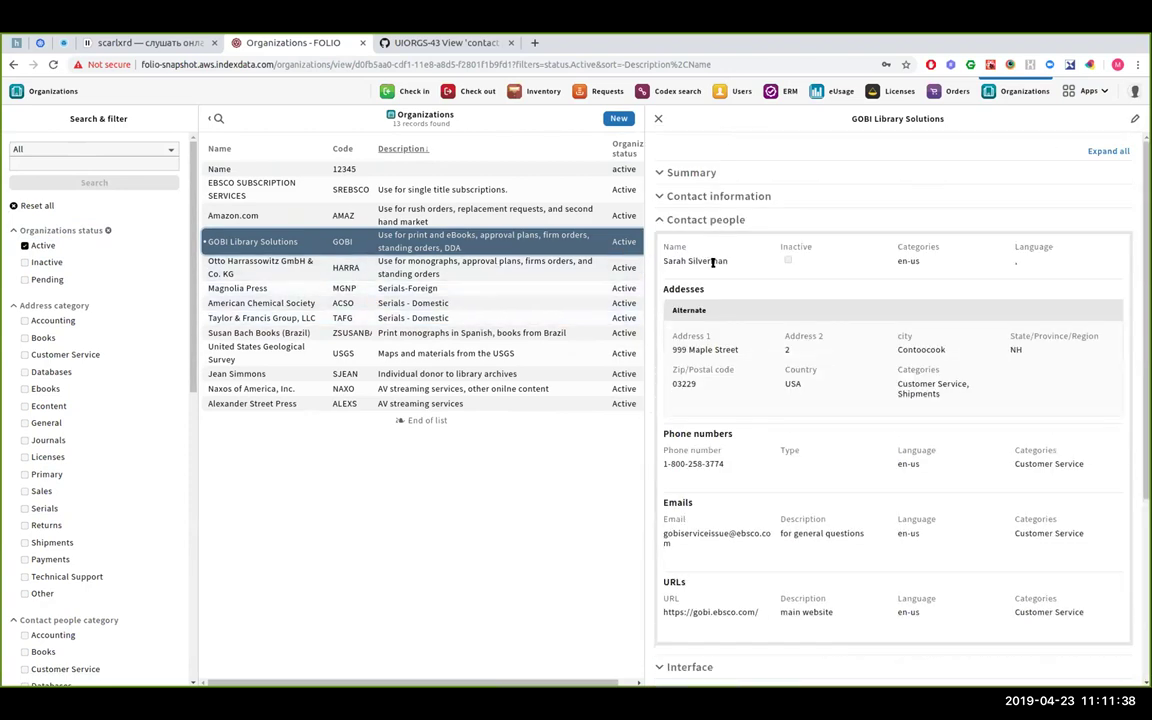
left_click(658, 118)
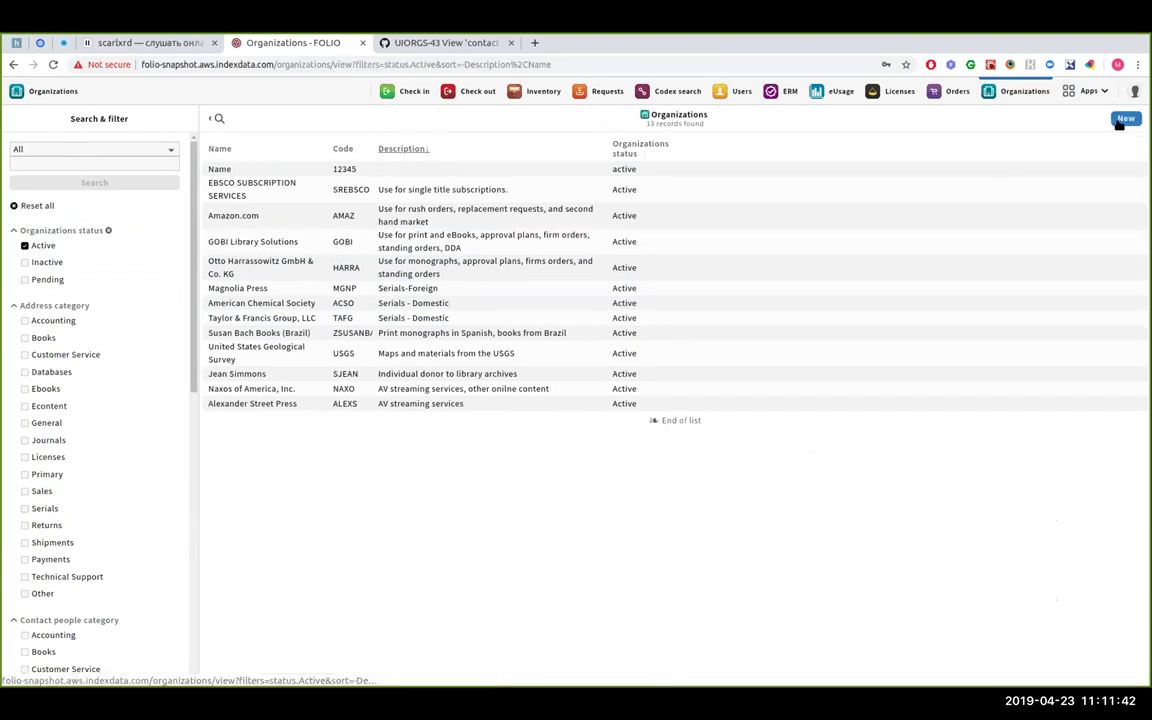
Start a new organization, collapse its Contact people section, and switch the Vendor option on and off again
left_click(1124, 119)
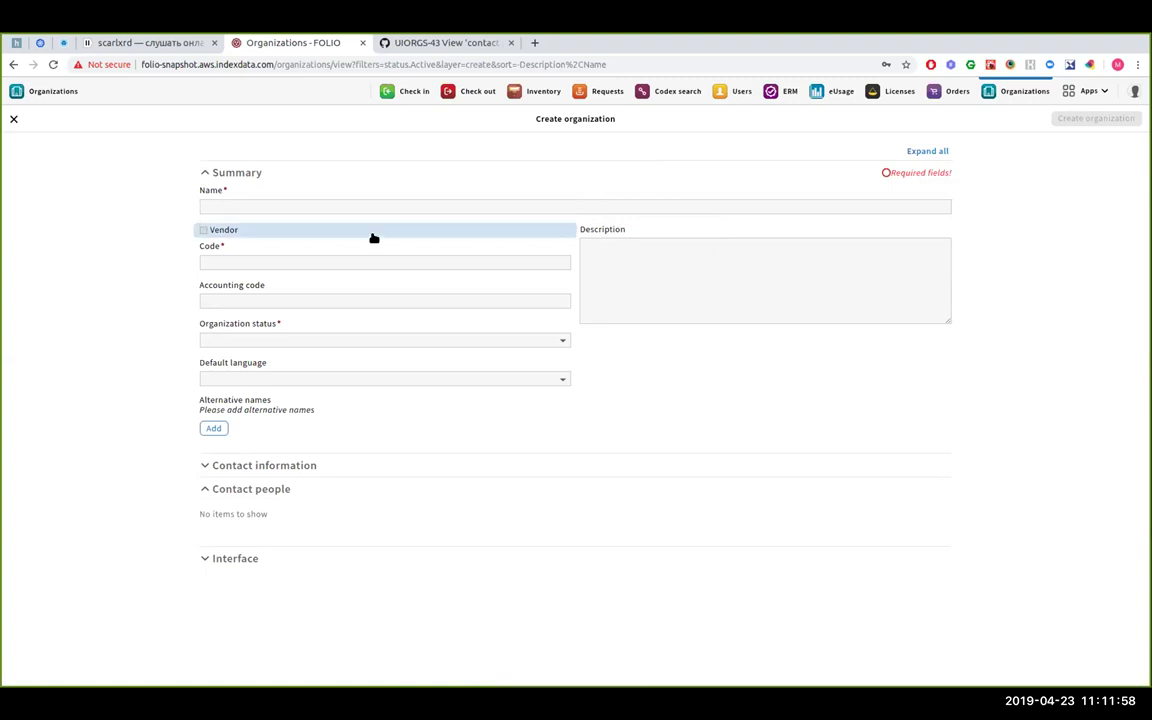
left_click(314, 488)
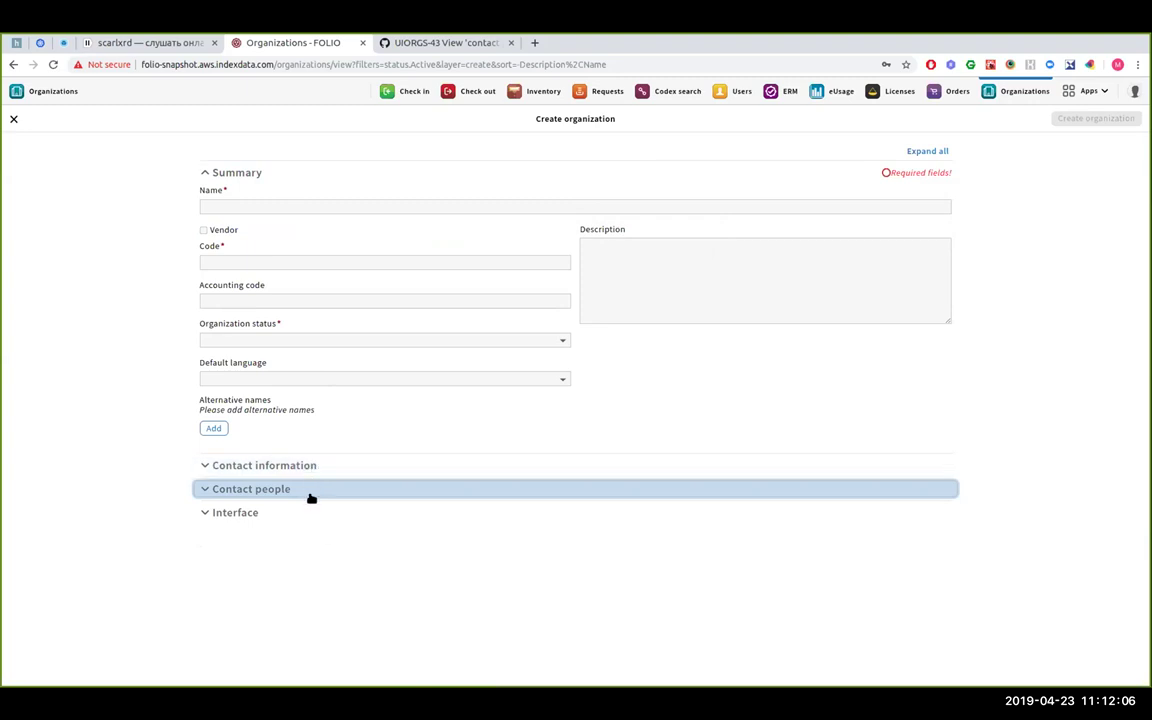
left_click(247, 233)
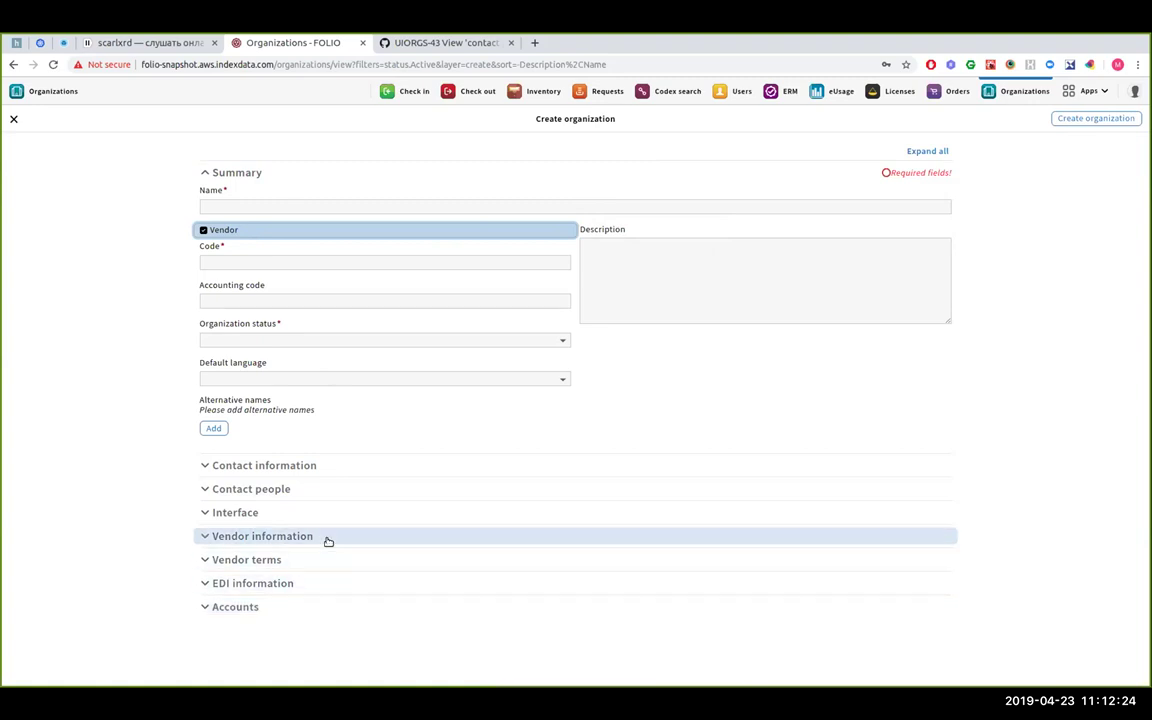
left_click(334, 235)
Create the organization with the name "Non vendor", code "Code 1" and organization status Active
left_click(357, 204)
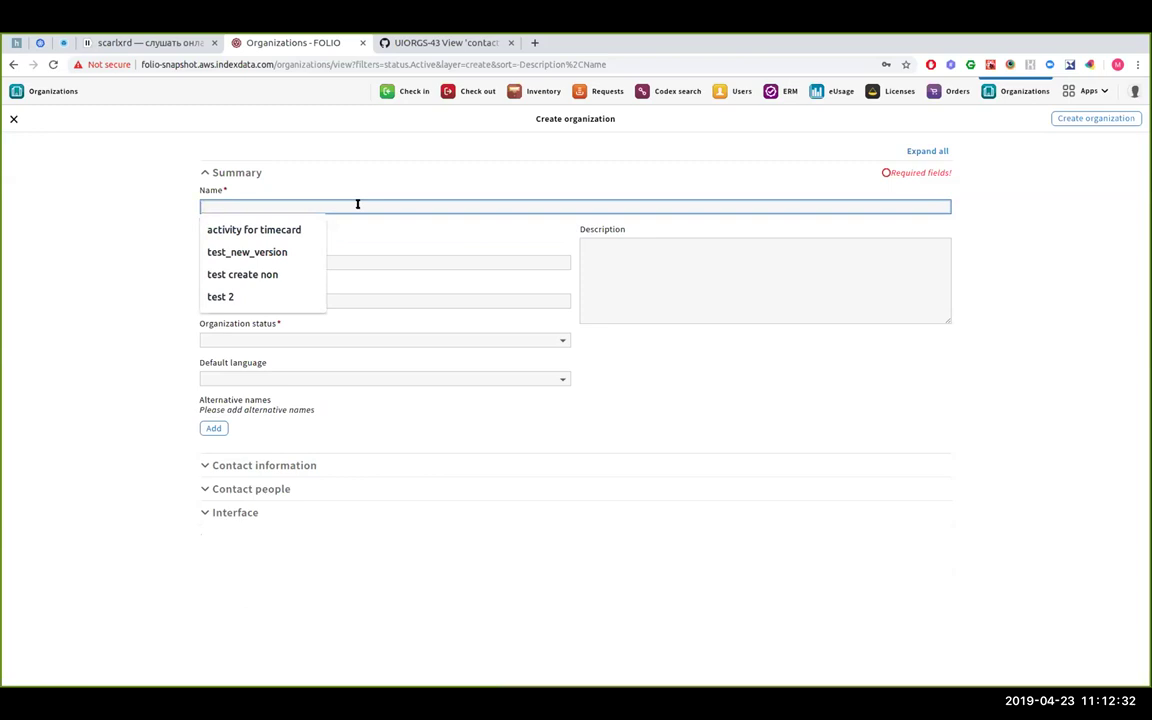
type("Тщт мутвщк")
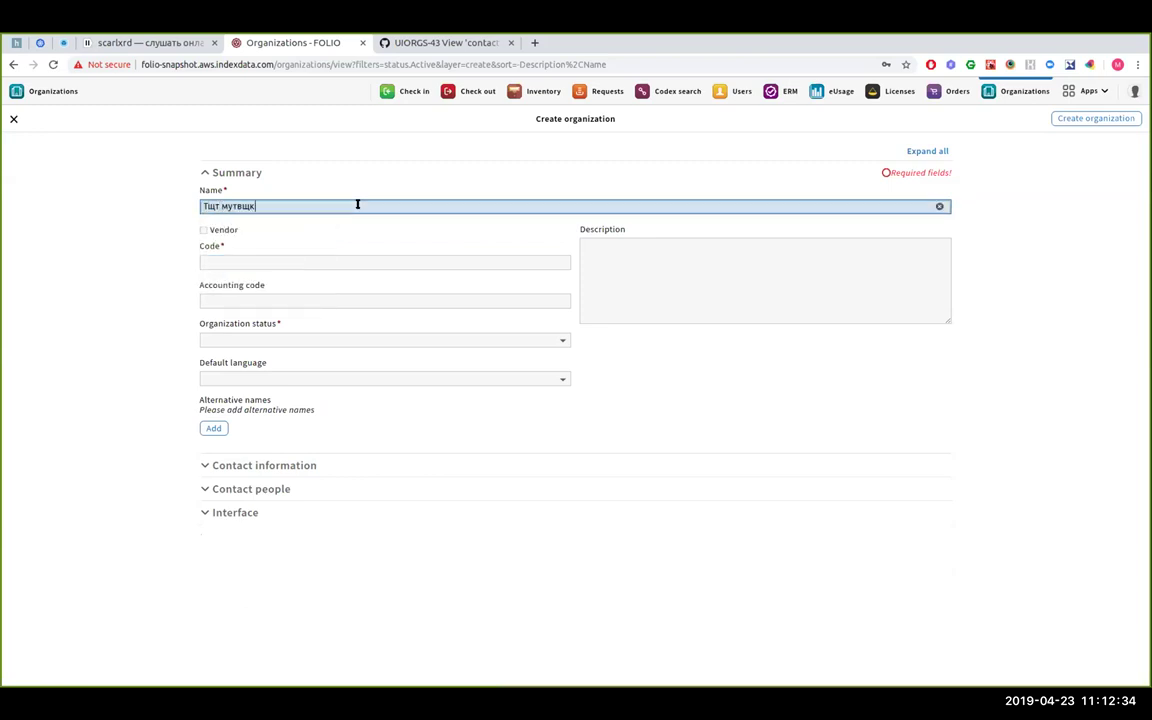
key("ctrl+a")
key("BackSpace")
type("Non vendor")
left_click(312, 256)
type("Code 1")
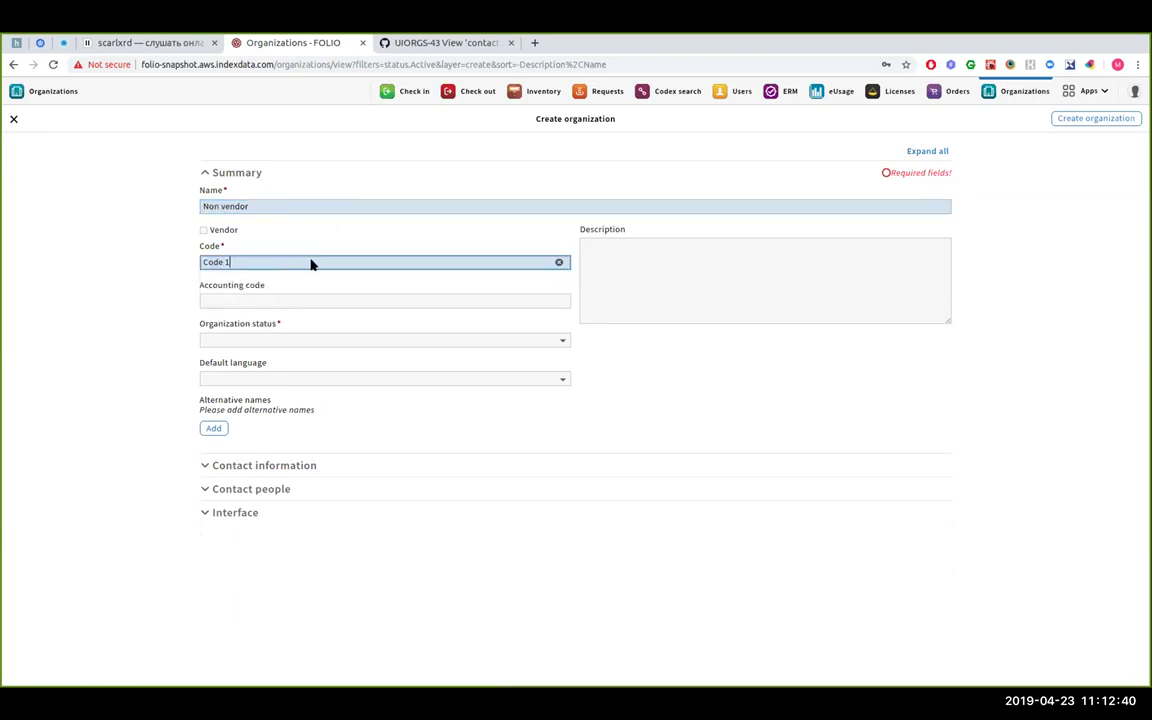
left_click(279, 340)
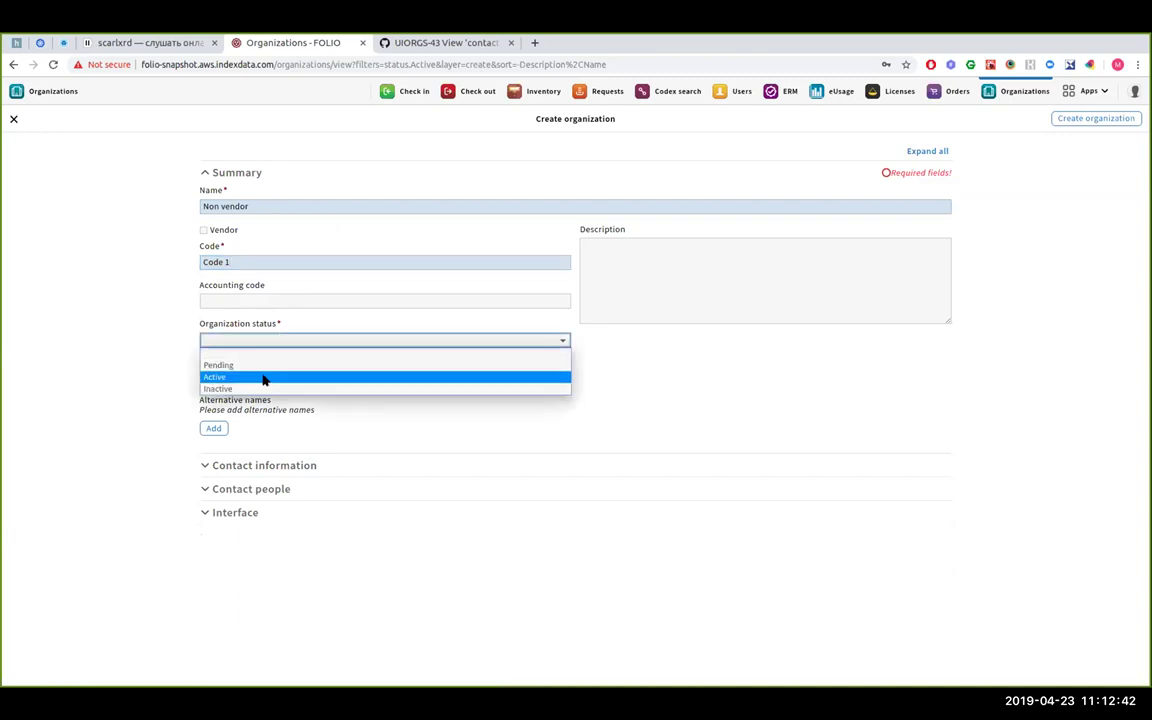
left_click(262, 377)
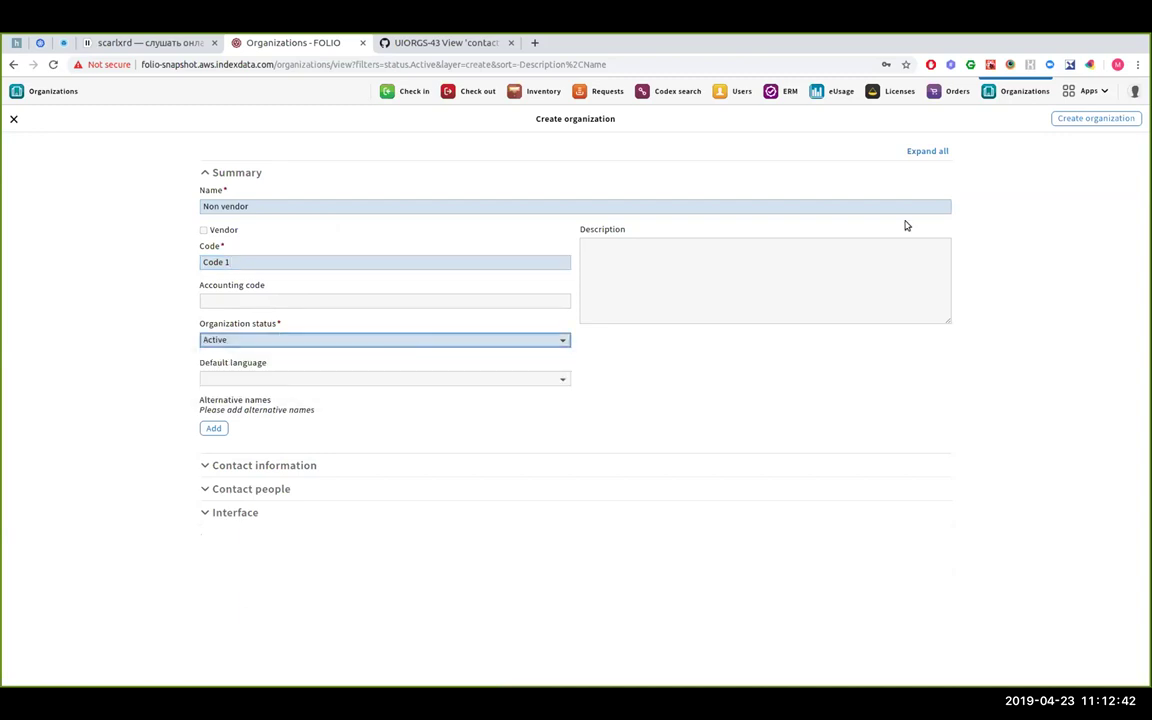
left_click(1095, 119)
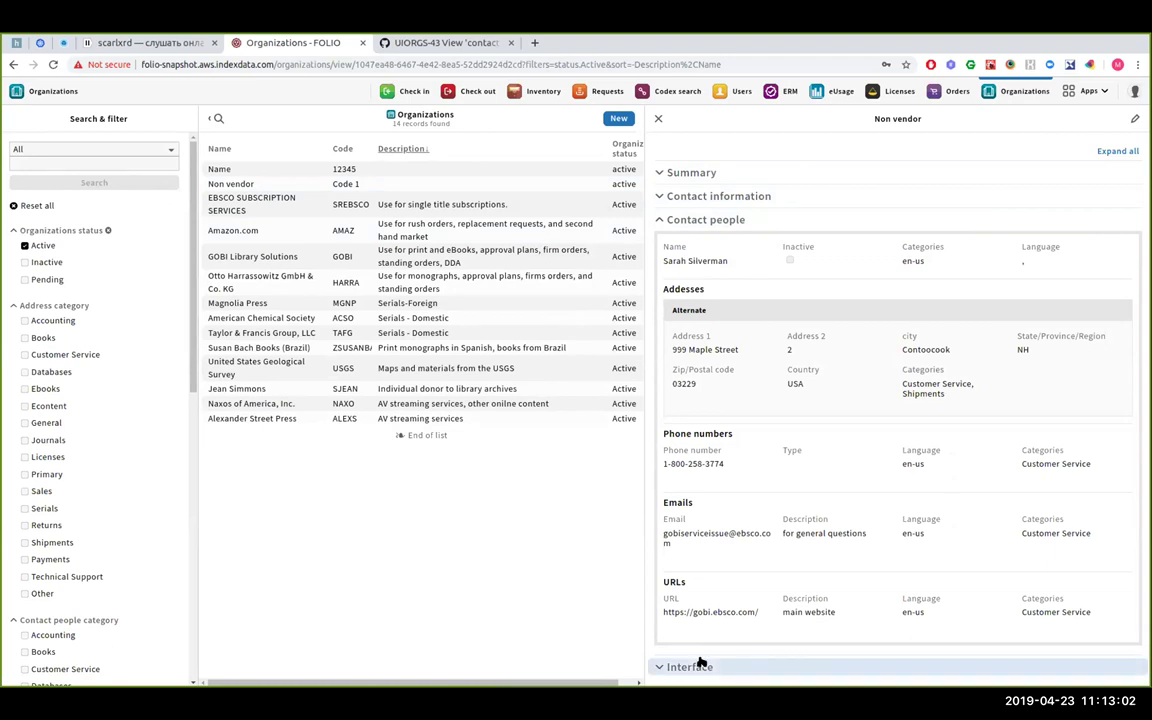
Open the Non vendor organization for editing and mark it as a vendor in its summary
left_click(1134, 121)
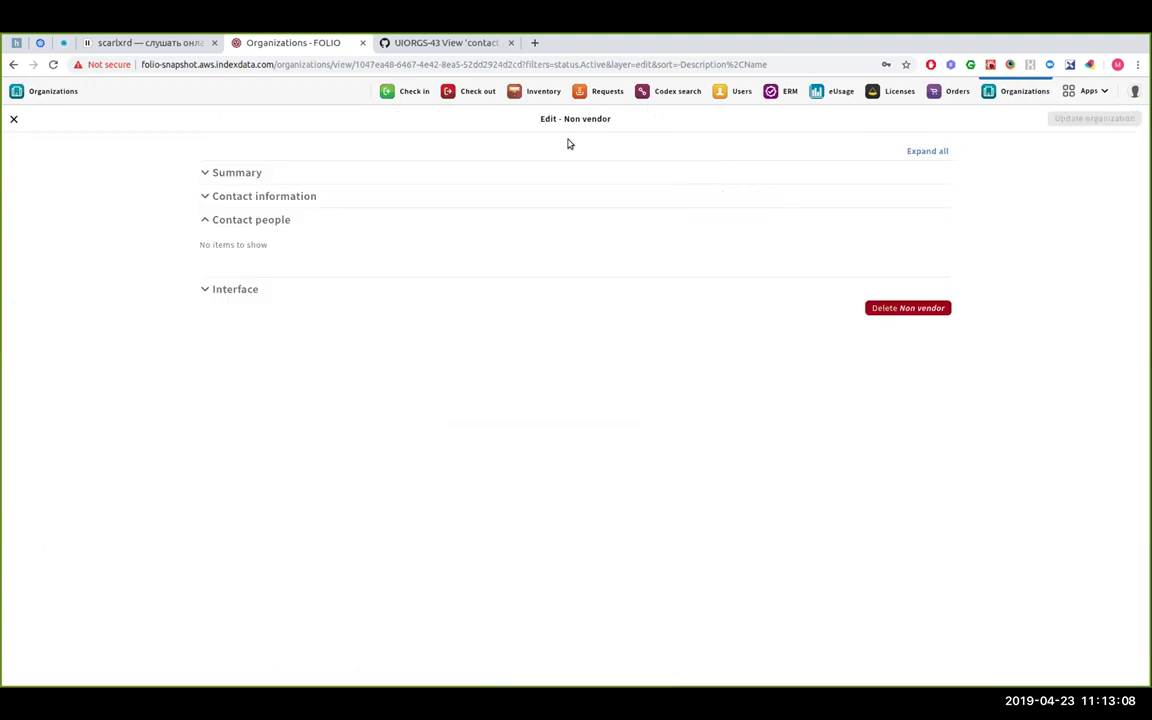
left_click(251, 174)
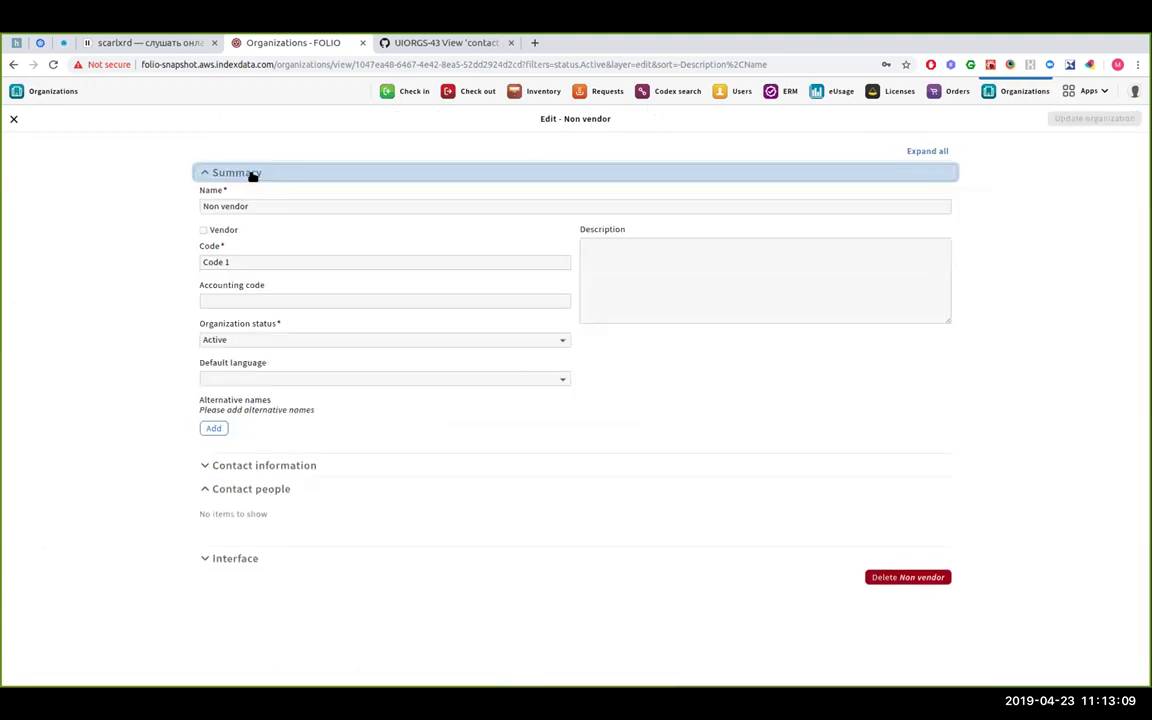
left_click(240, 231)
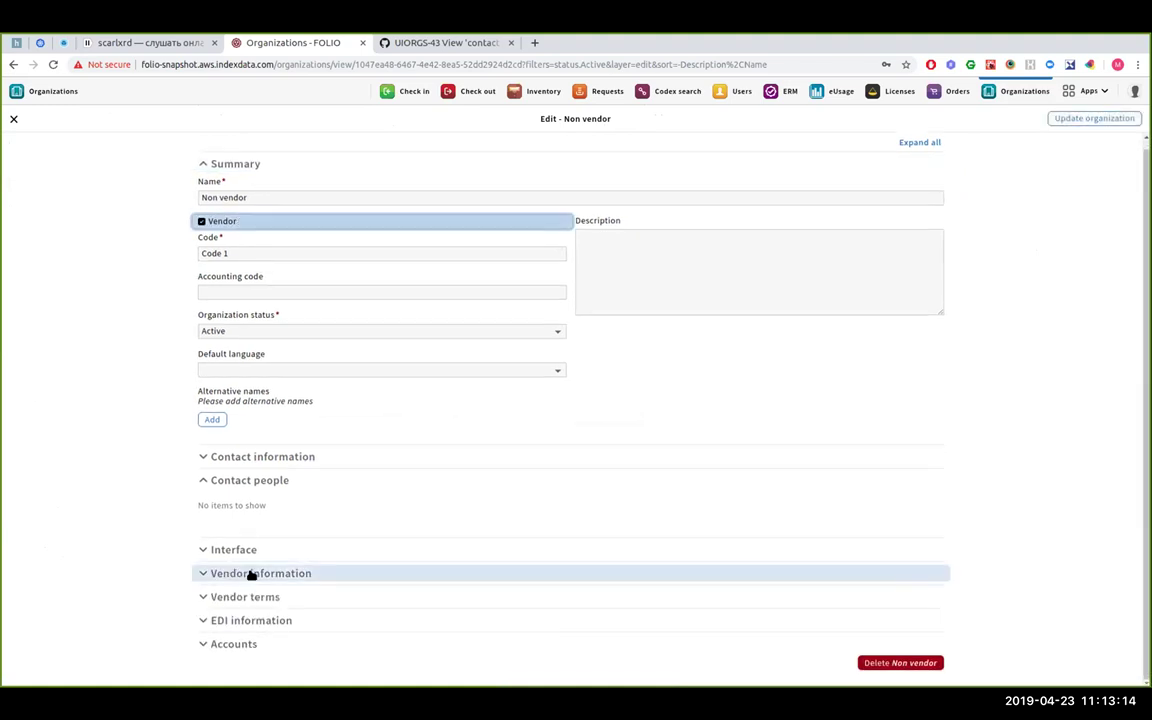
Set the payment method in the vendor information to Deposit Account and save the updated organization
left_click(249, 573)
scroll(255, 560, "down", 2)
left_click(271, 510)
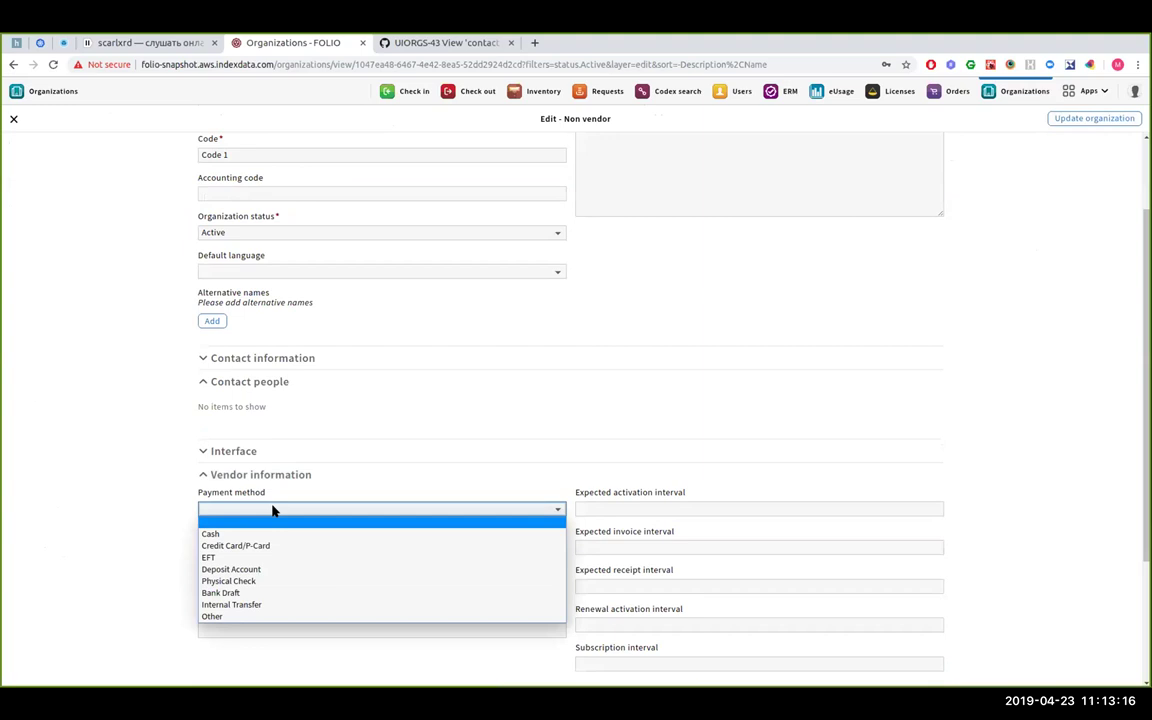
left_click(296, 570)
scroll(1121, 249, "up", 2)
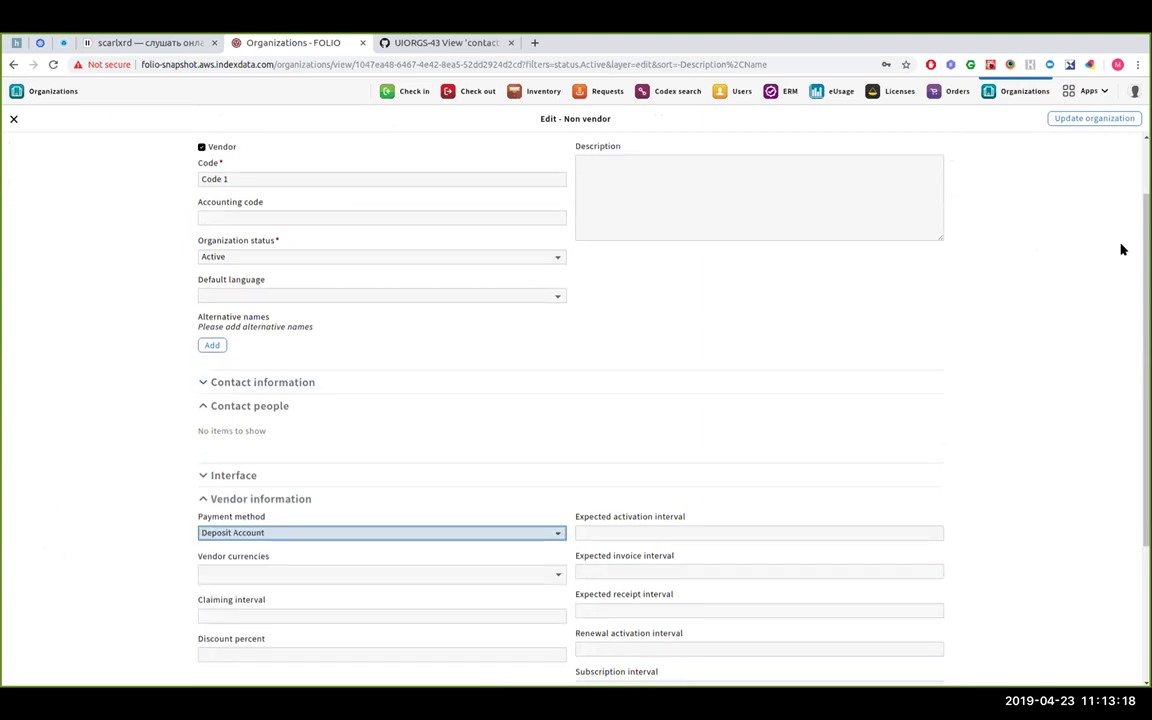
left_click(1092, 119)
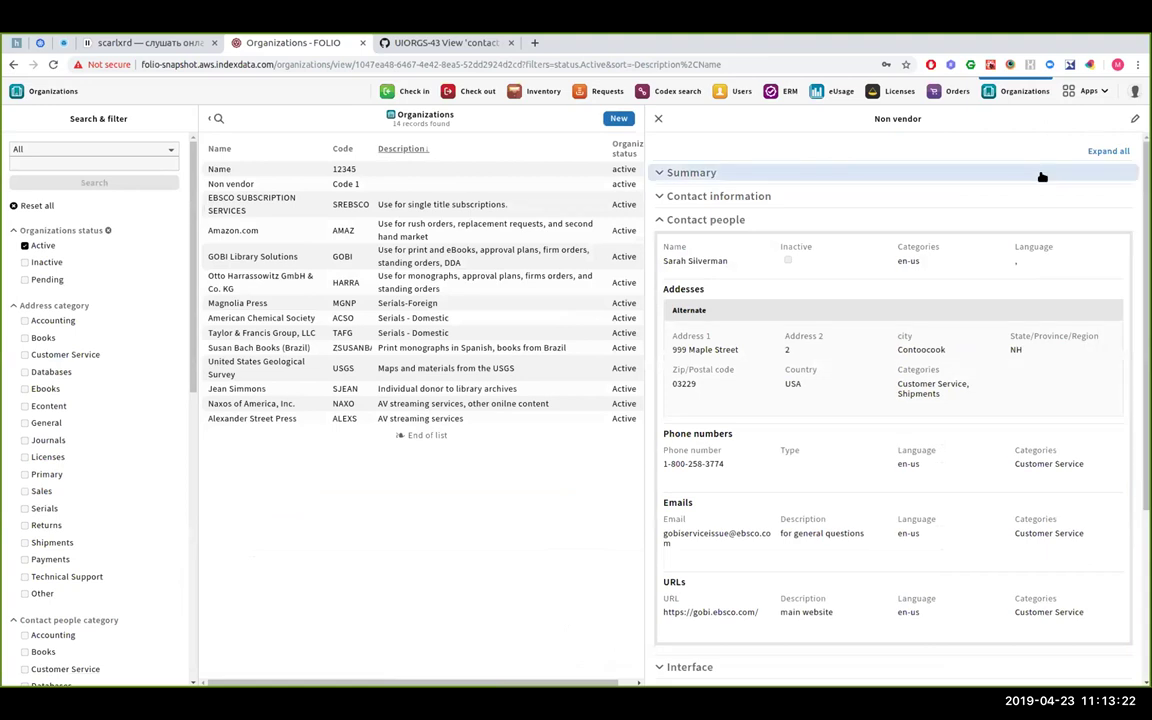
Review the saved vendor information of the Non vendor organization and delete that organization
scroll(1040, 181, "down", 5)
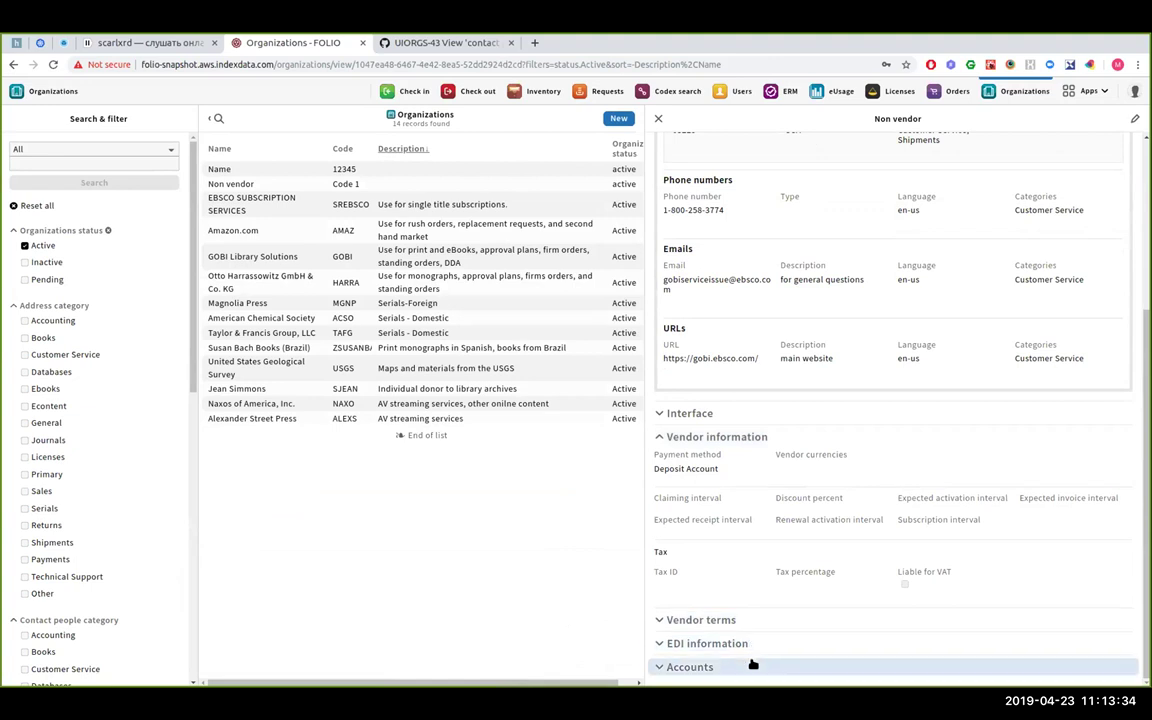
scroll(797, 468, "up", 3)
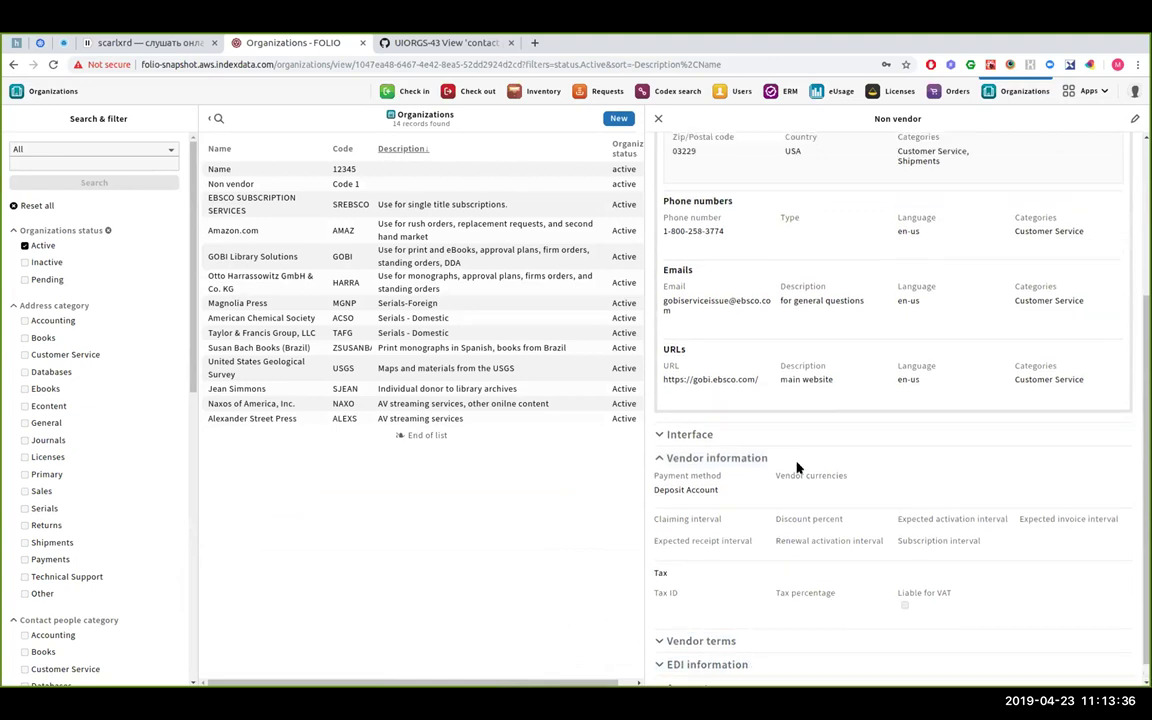
left_click(1134, 118)
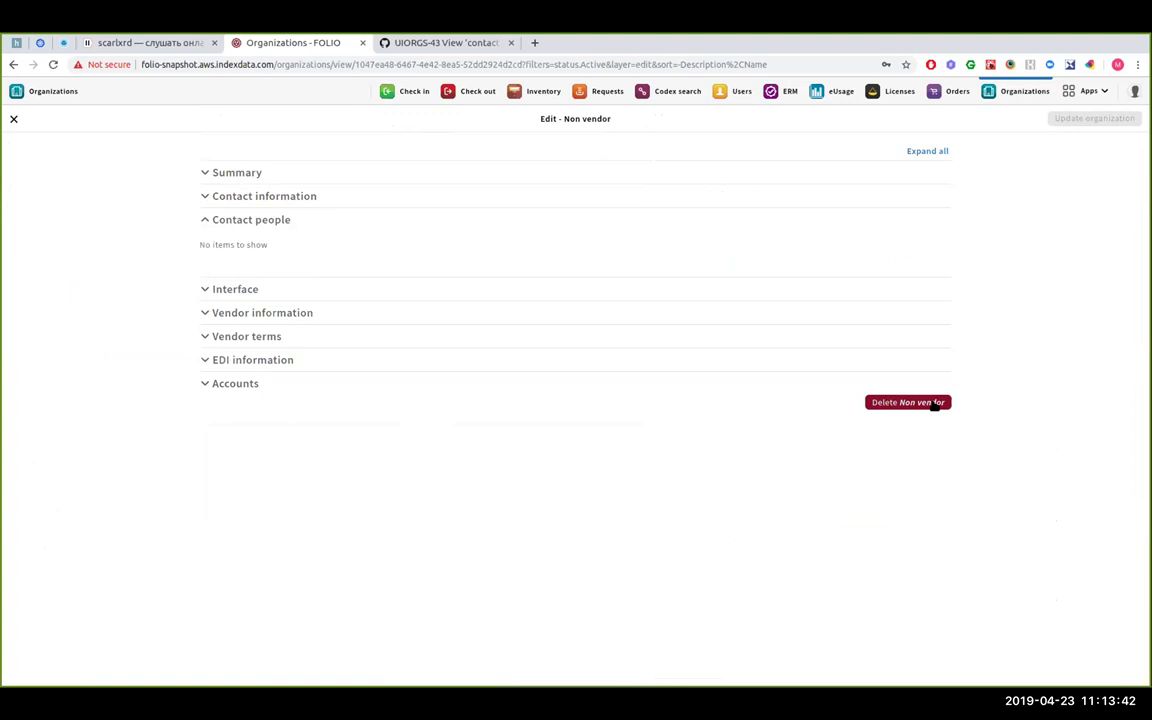
left_click(938, 403)
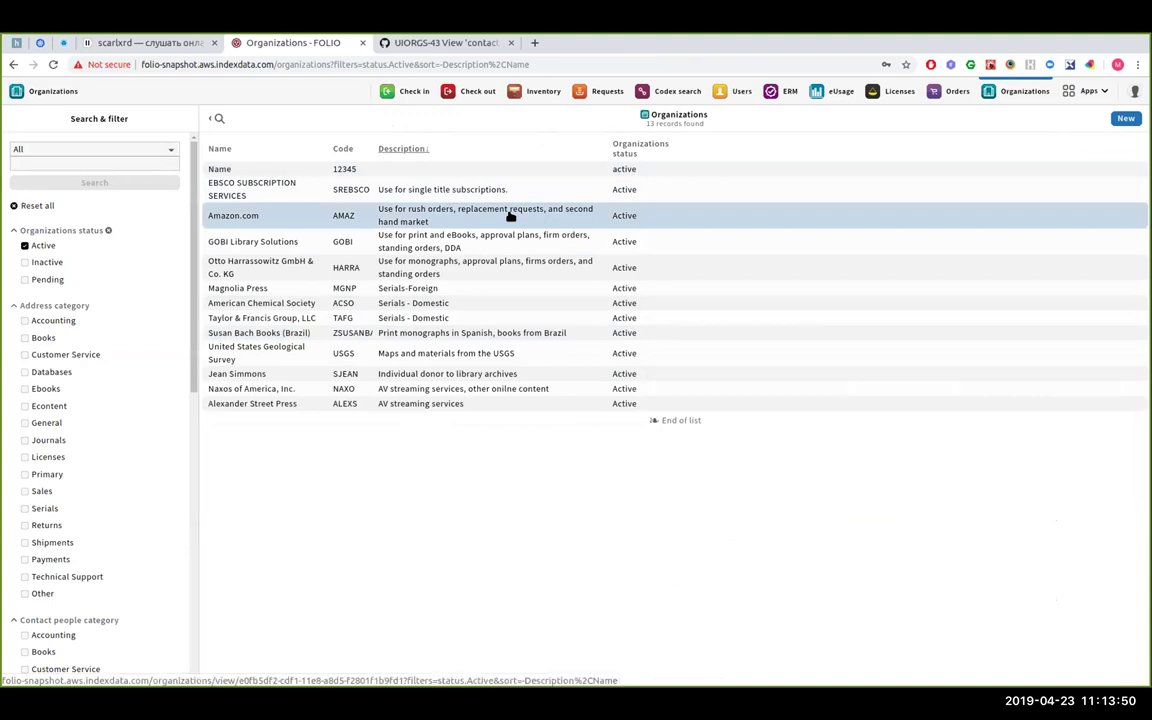
Switch from Organizations to the Settings app
left_click(1080, 92)
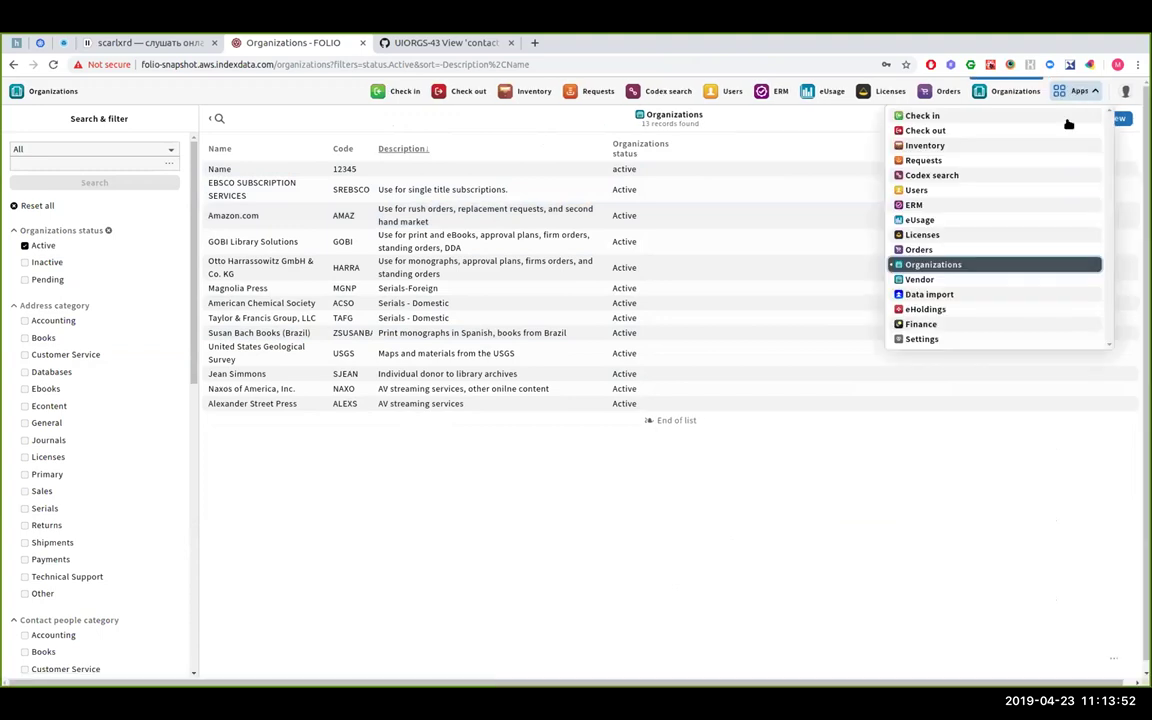
left_click(955, 340)
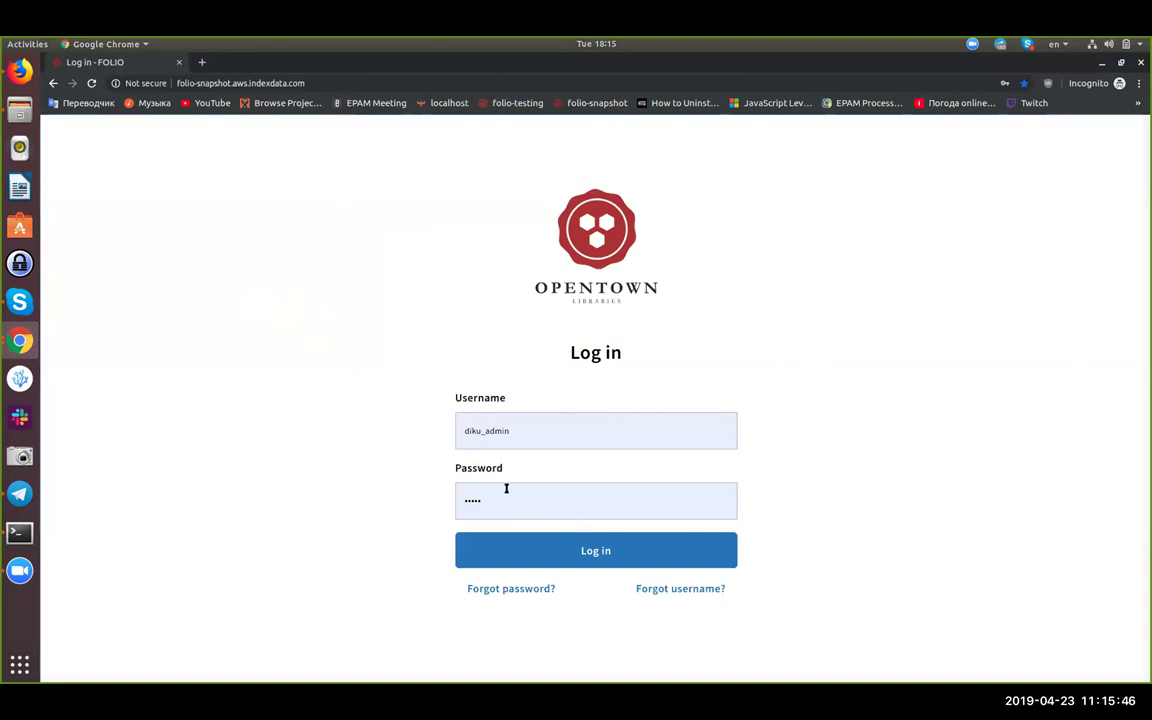
Log in with the prefilled credentials and, in the Orders app, open the purchase order created 4/23/2019, 11:08 AM
left_click(577, 557)
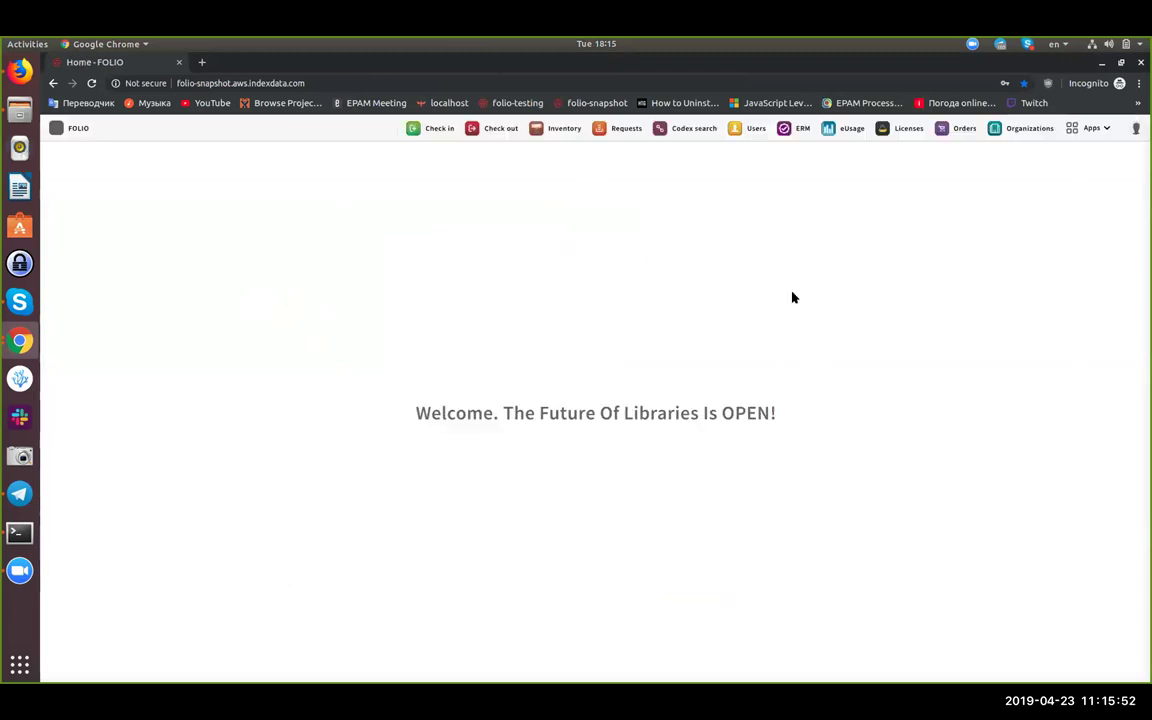
left_click(960, 128)
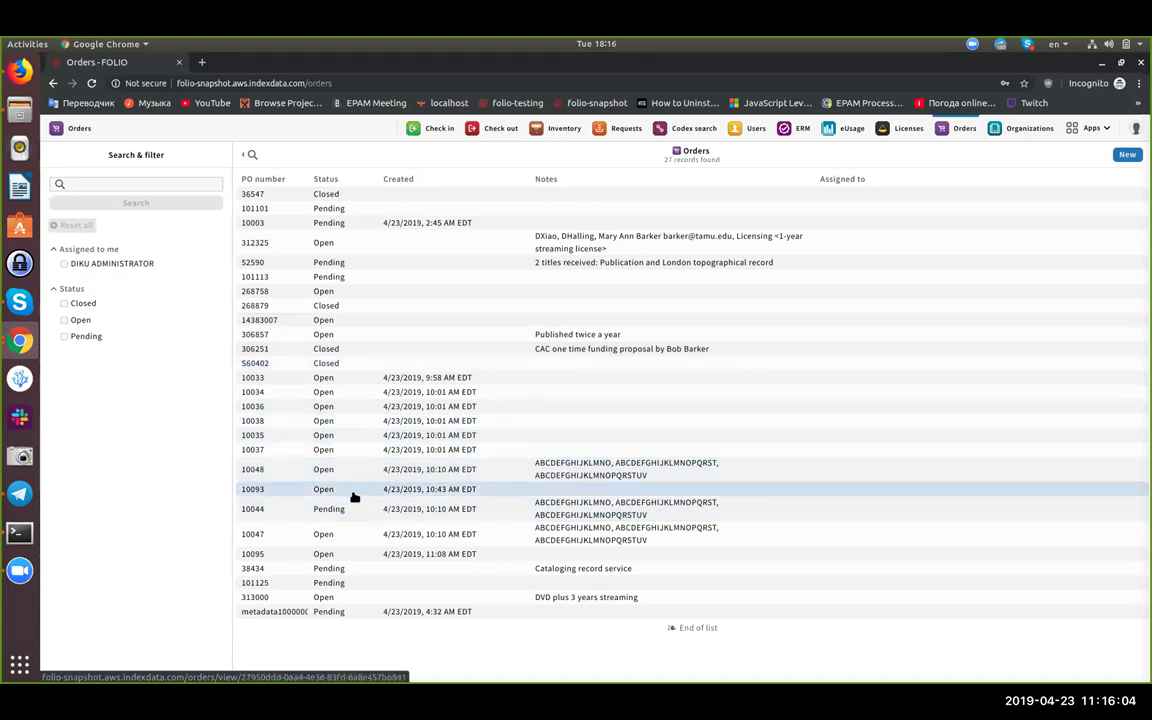
left_click(338, 553)
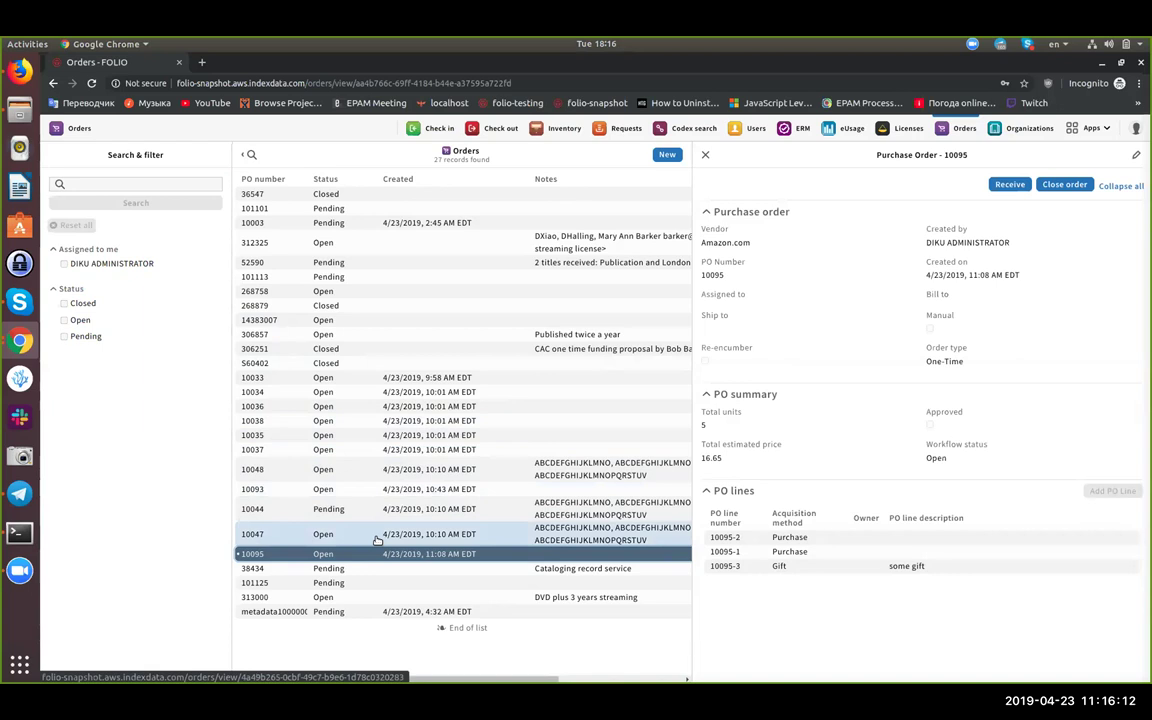
Examine the Checkin items option in the details of the second listed PO line and return to the purchase order
left_click(797, 551)
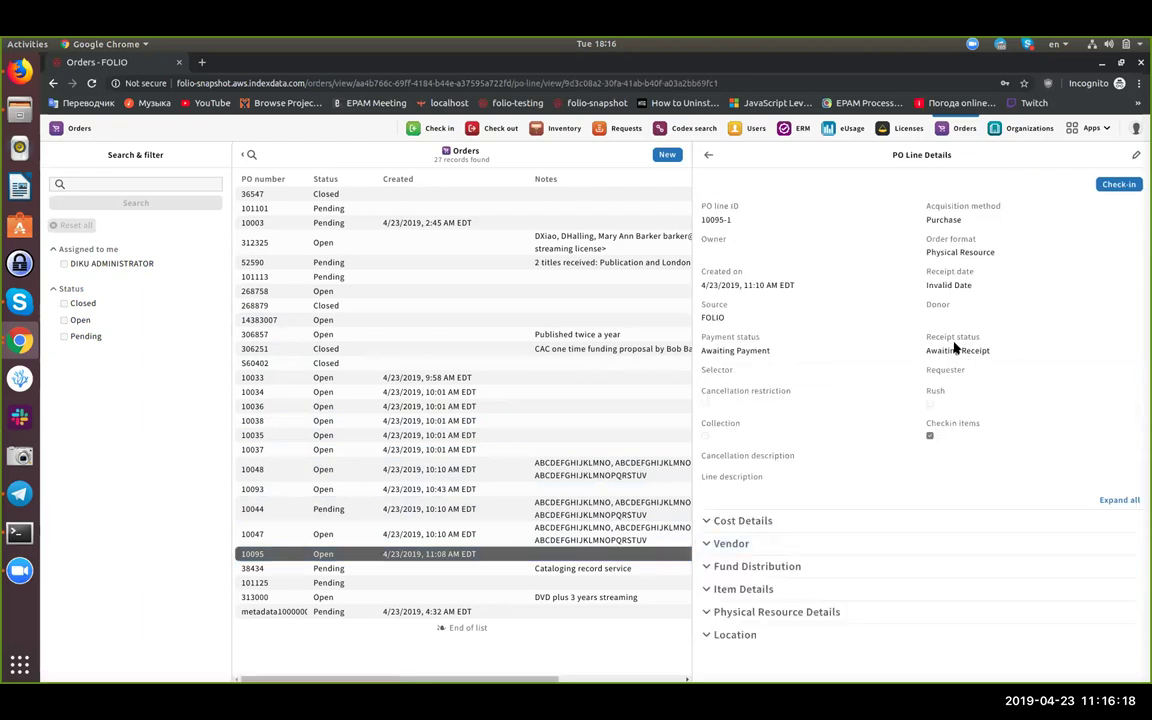
left_click_drag(929, 423, 982, 424)
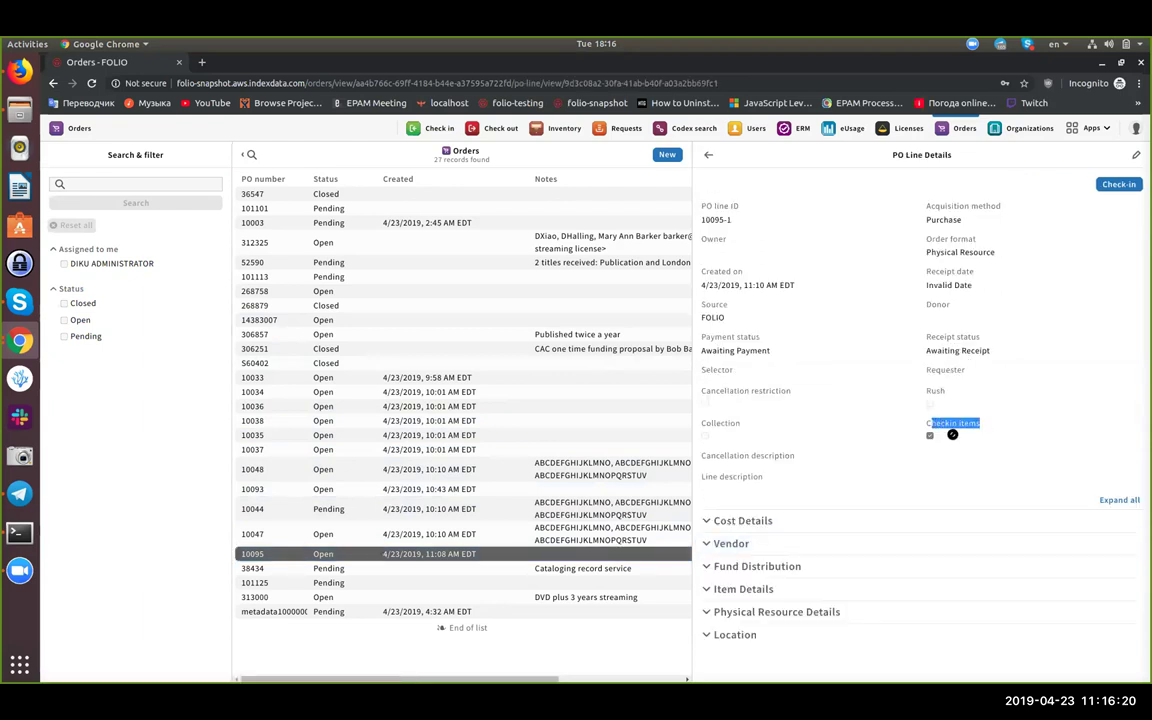
left_click(951, 425)
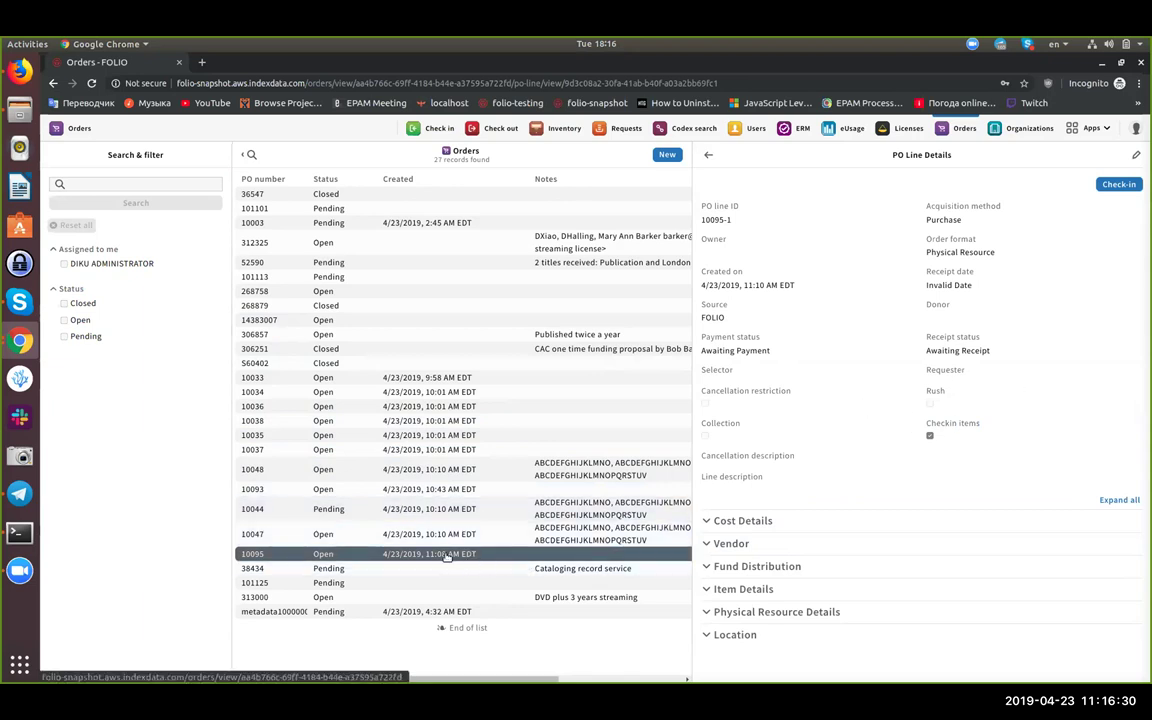
left_click(706, 155)
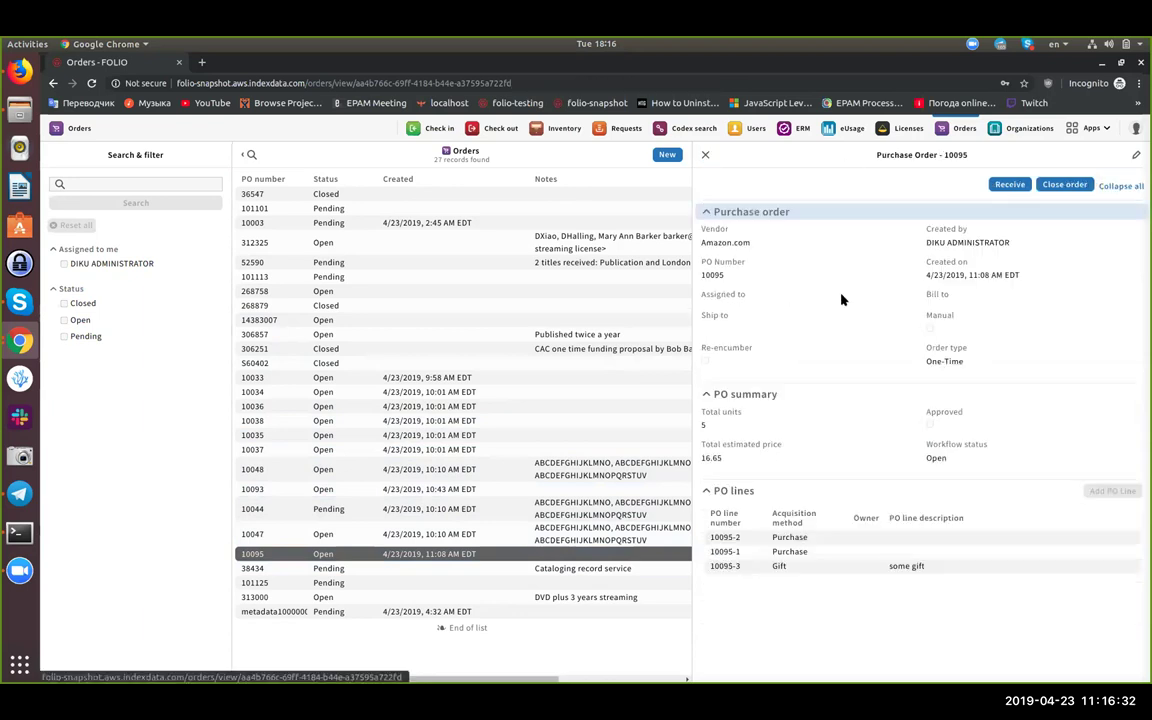
Open the second listed PO line and examine its Cost Details and Item Details, including the physical quantity and title
left_click(826, 551)
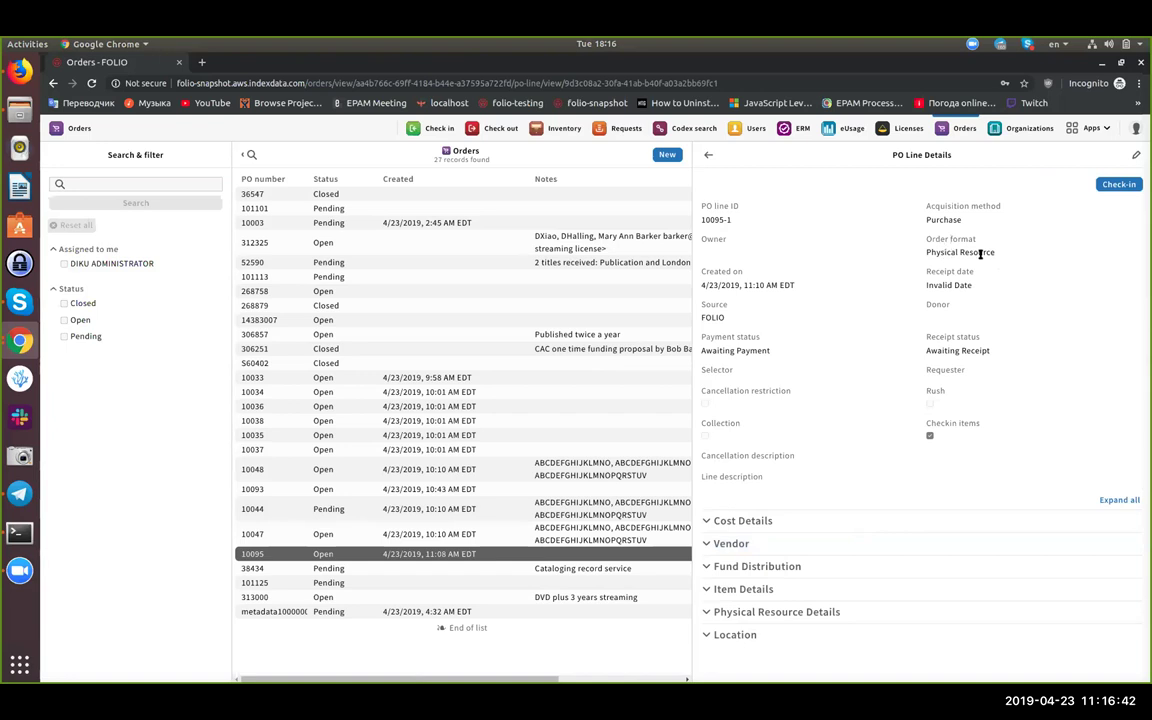
left_click(762, 520)
scroll(822, 534, "down", 1)
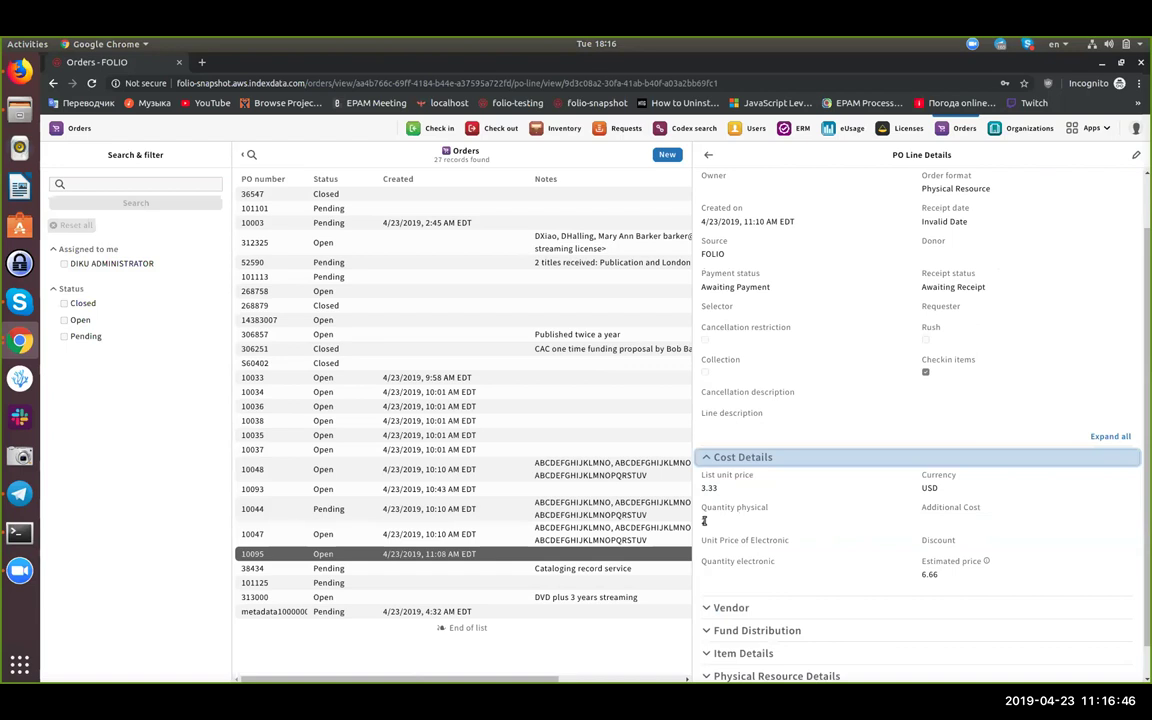
scroll(704, 520, "down", 1)
left_click(795, 619)
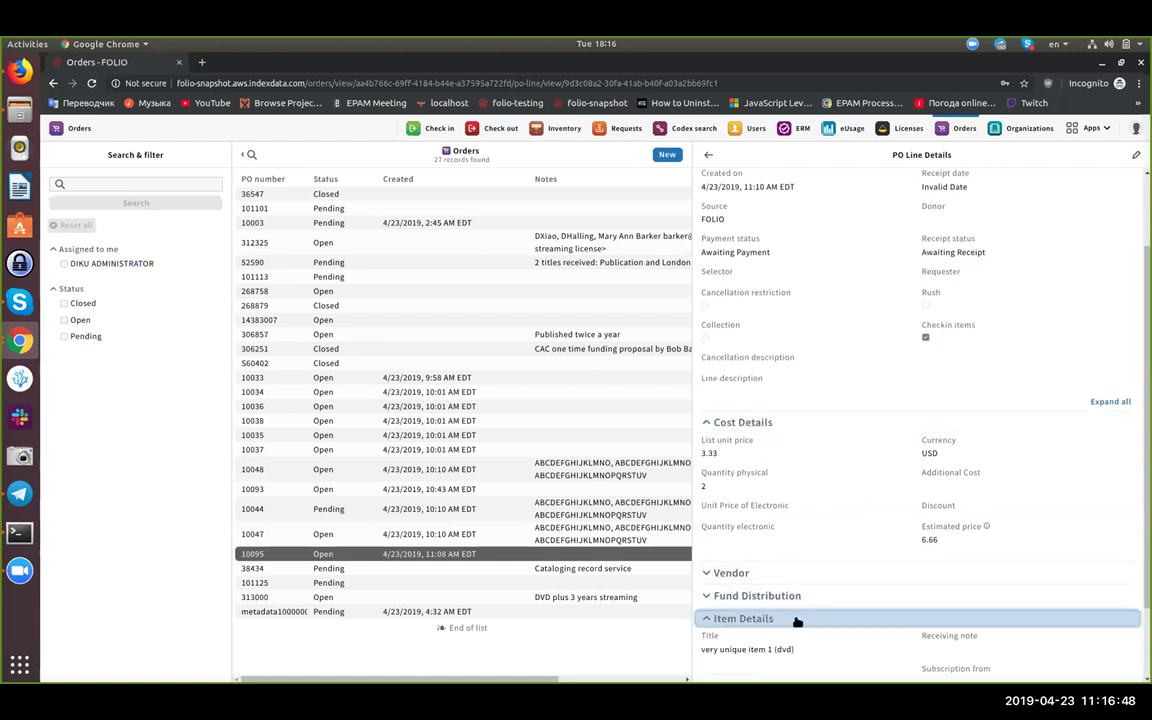
scroll(797, 620, "down", 3)
left_click_drag(702, 553, 795, 558)
scroll(805, 560, "down", 2)
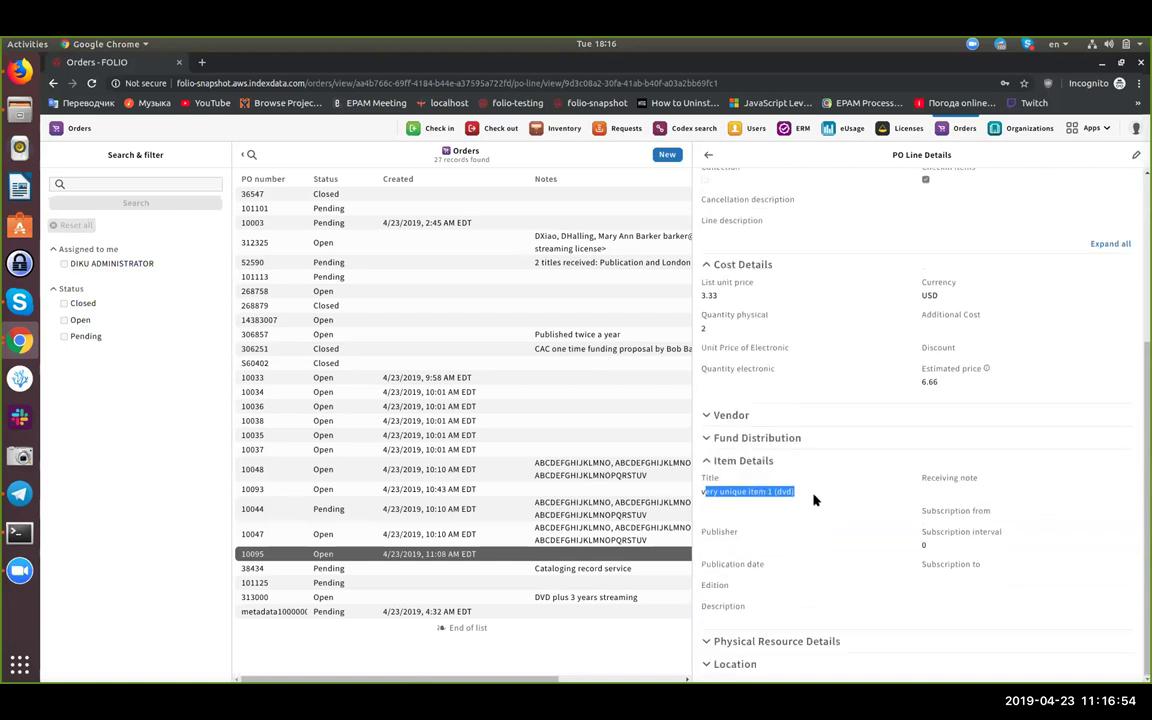
left_click(742, 492)
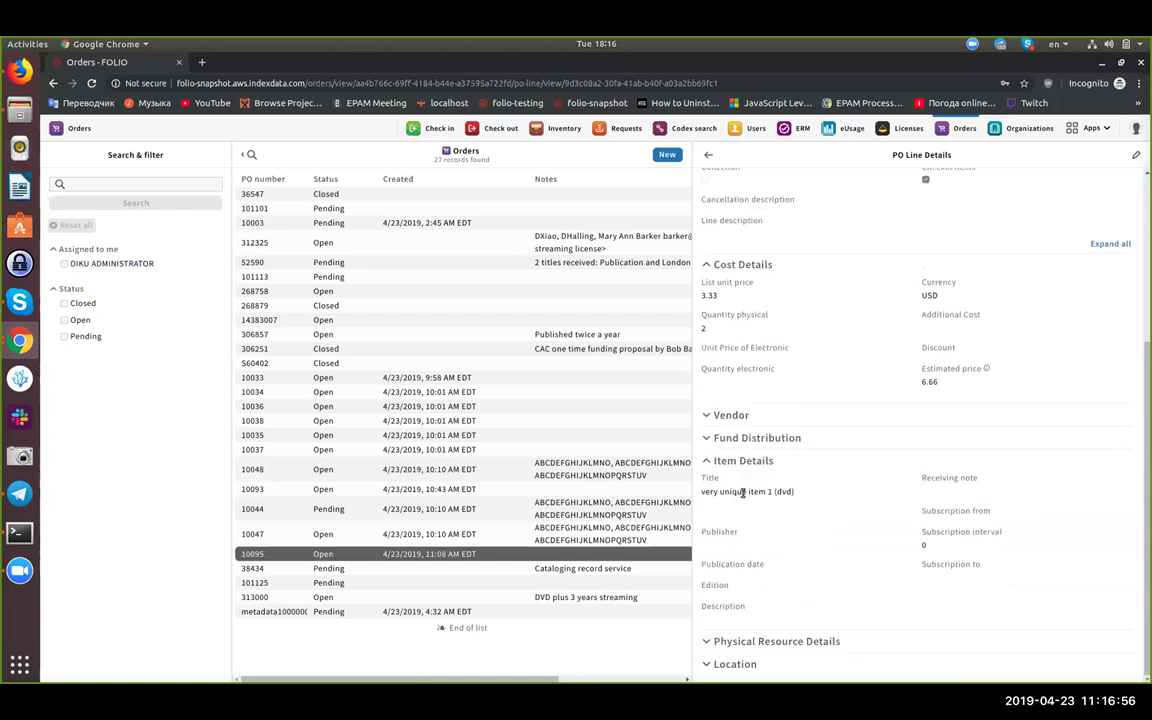
Examine the PO line's Physical Resource Details and Location sections, including the Create inventory setting and the quantity per location
left_click(806, 641)
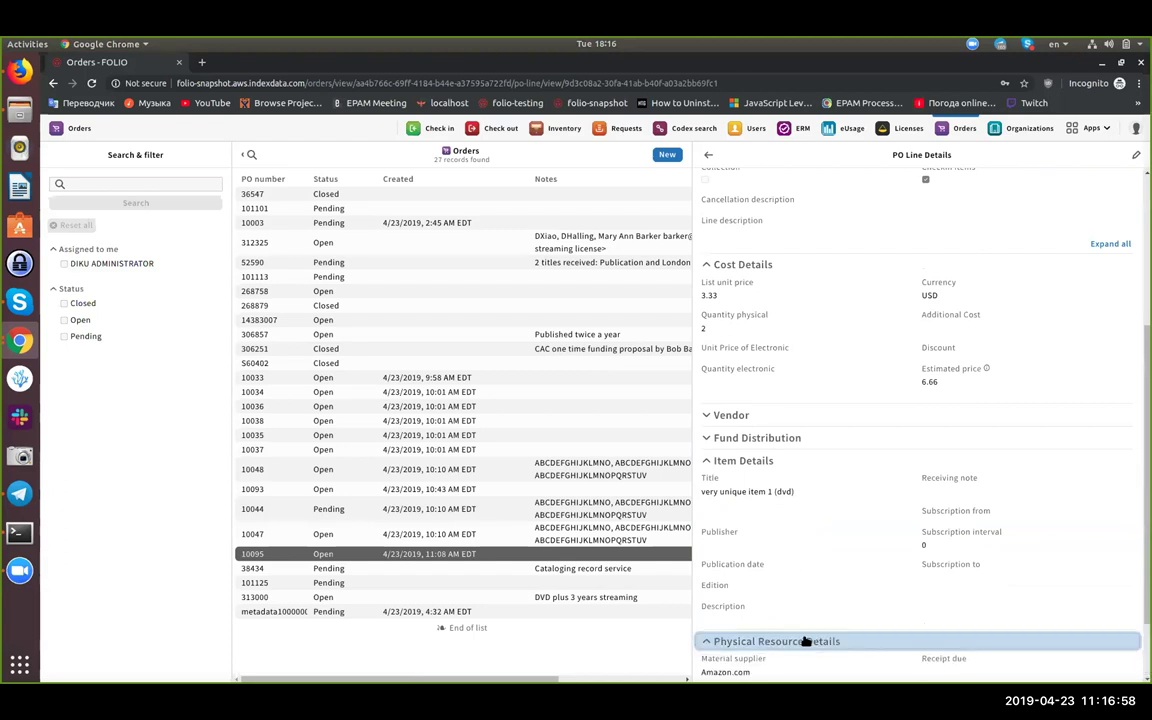
scroll(797, 617, "down", 2)
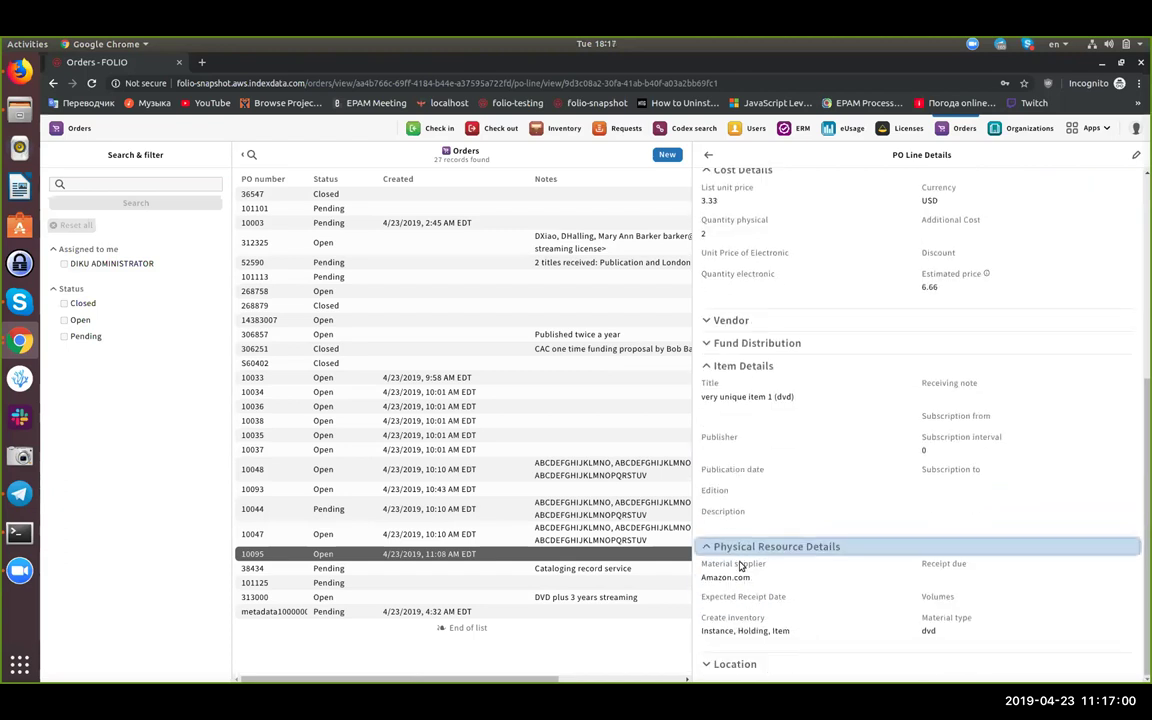
triple_click(707, 620)
left_click(717, 636)
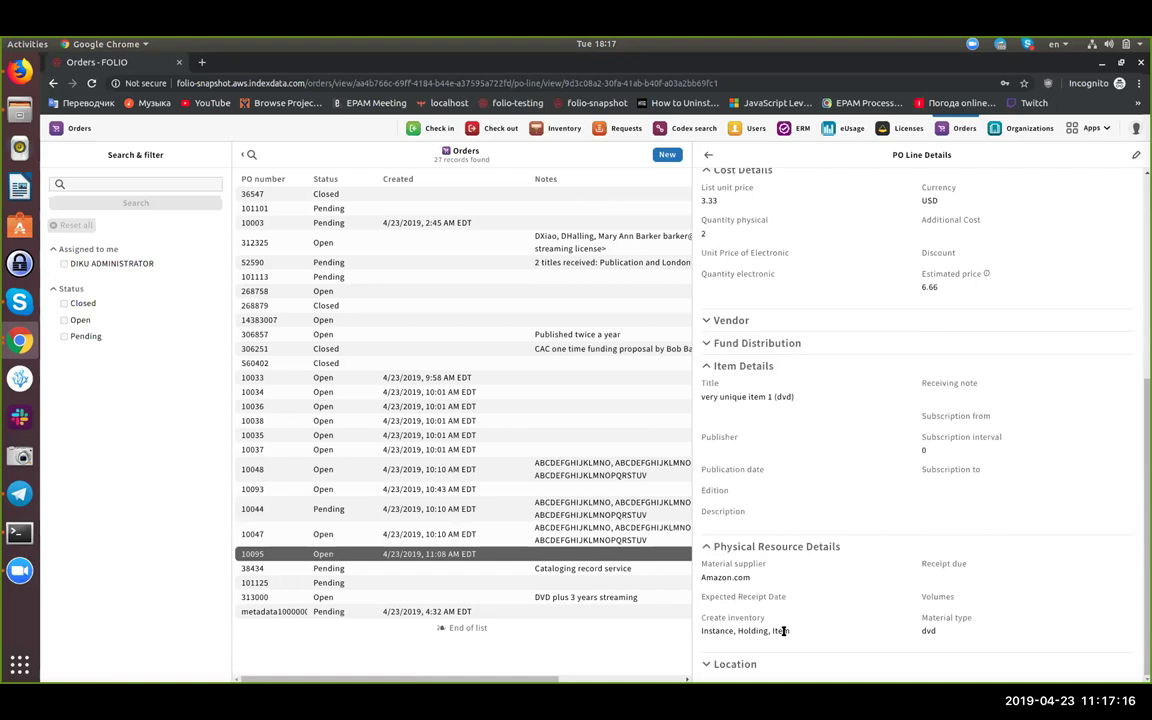
left_click(746, 664)
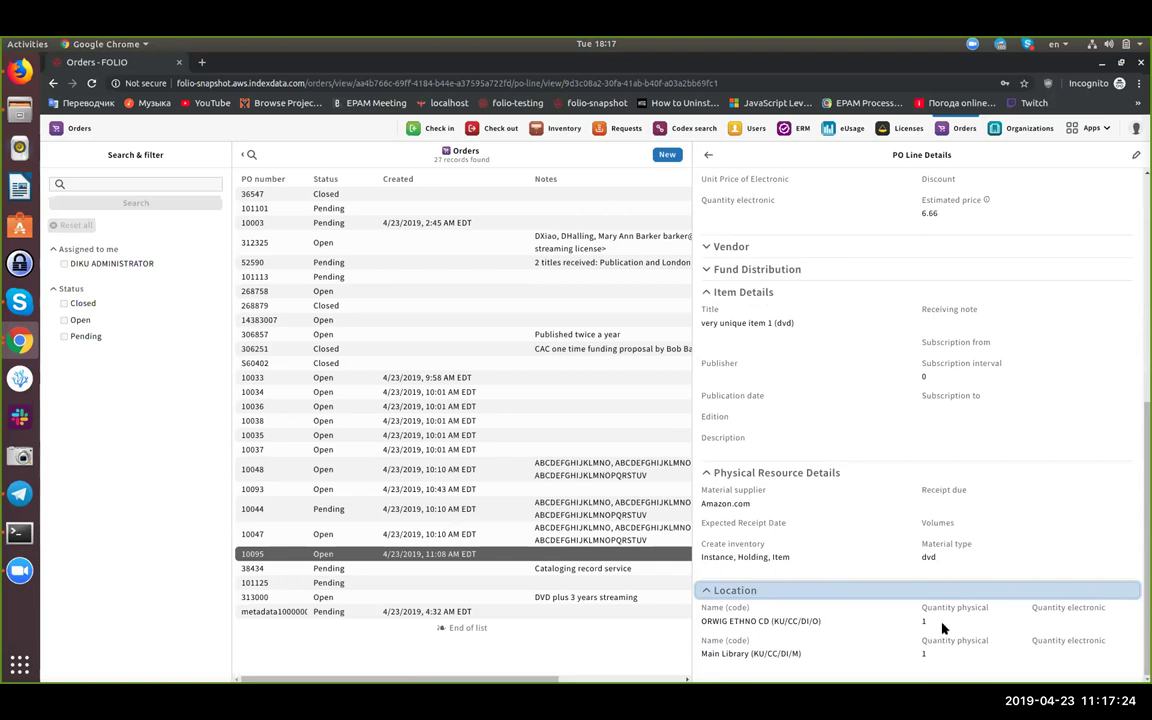
double_click(742, 621)
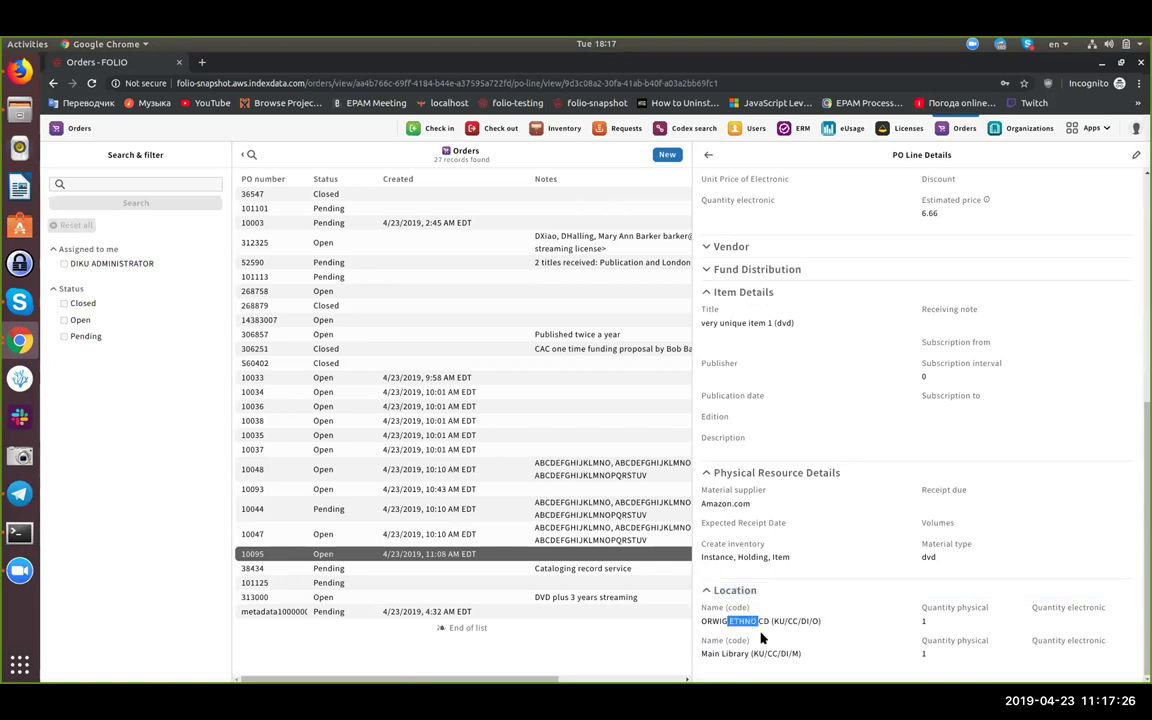
left_click(747, 655)
scroll(1030, 310, "up", 3)
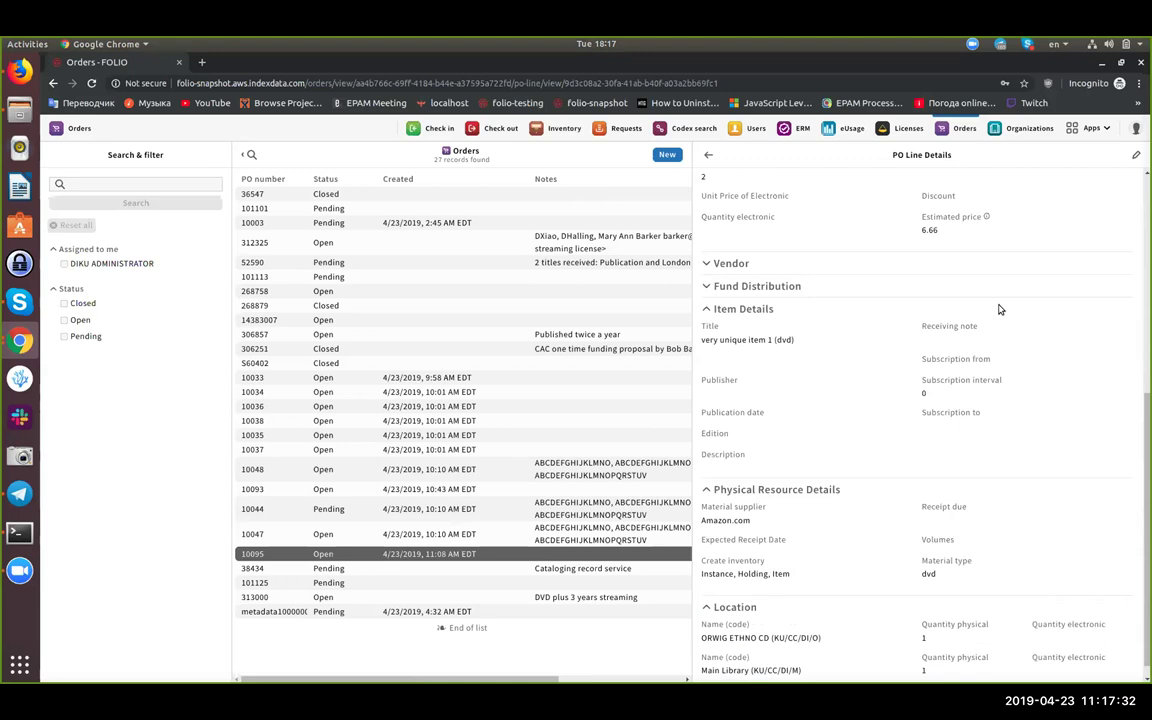
scroll(1030, 310, "up", 2)
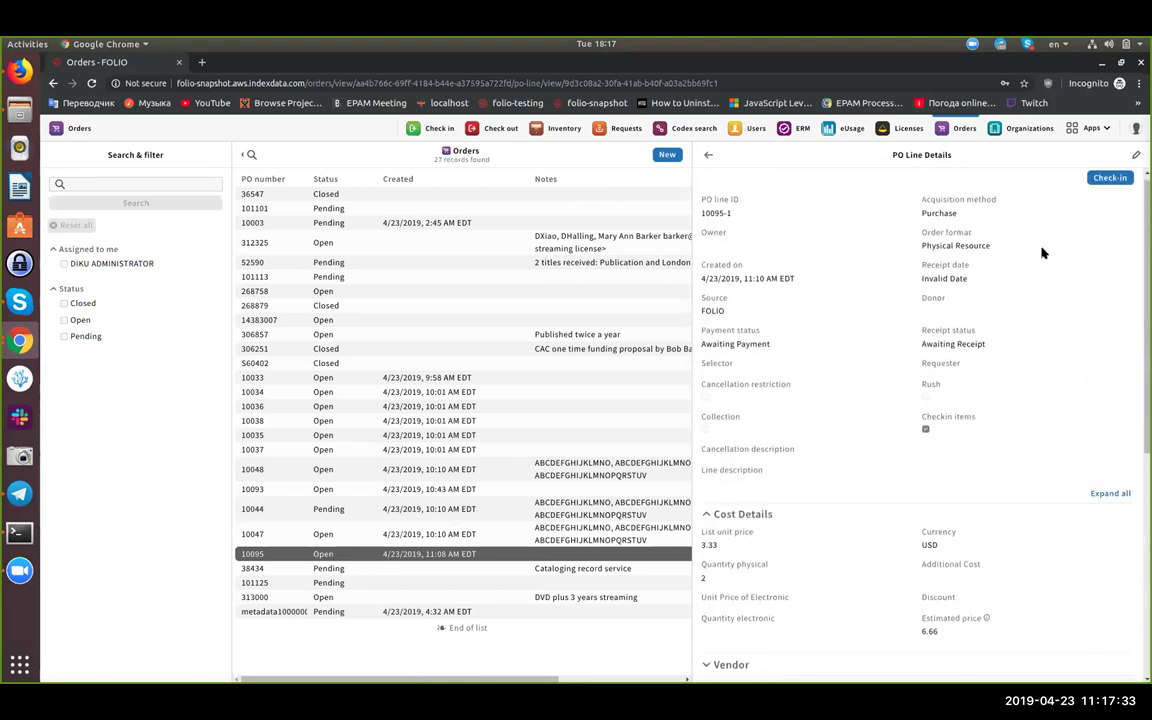
In the PO line's check-in view, save a new piece captioned "test piece 1" with location ORWIG ETHNO CD (KU/CC/DI/O) and comment "test comment"
left_click(1108, 185)
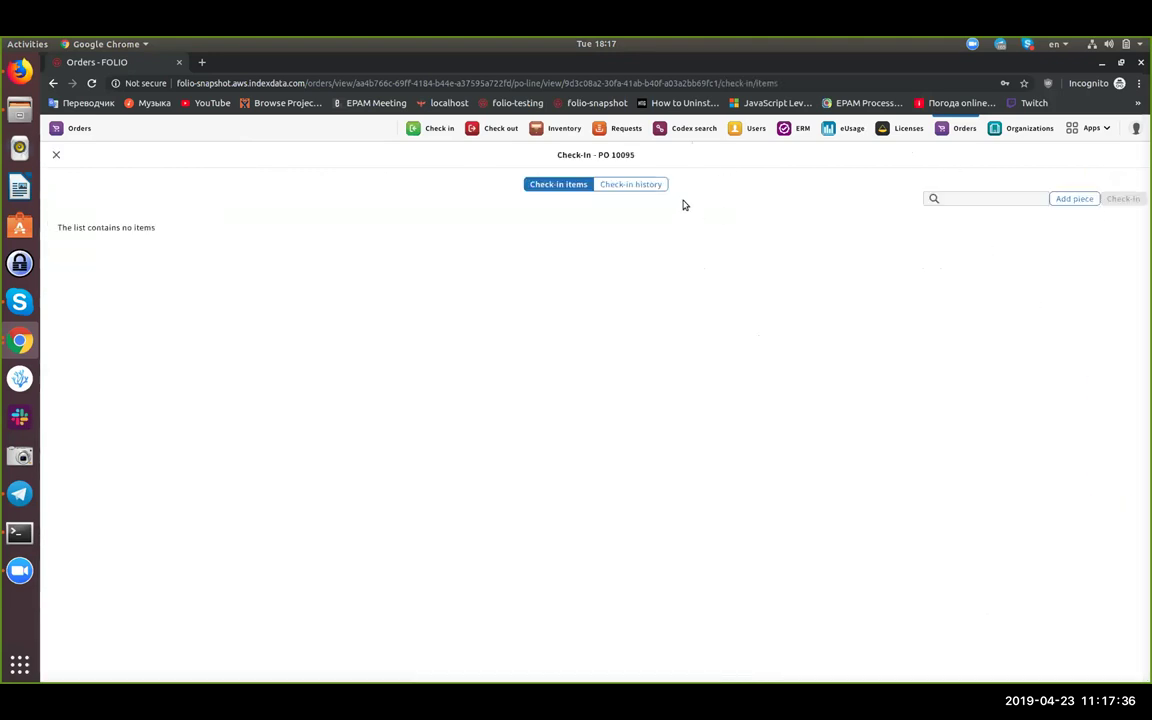
left_click(1072, 198)
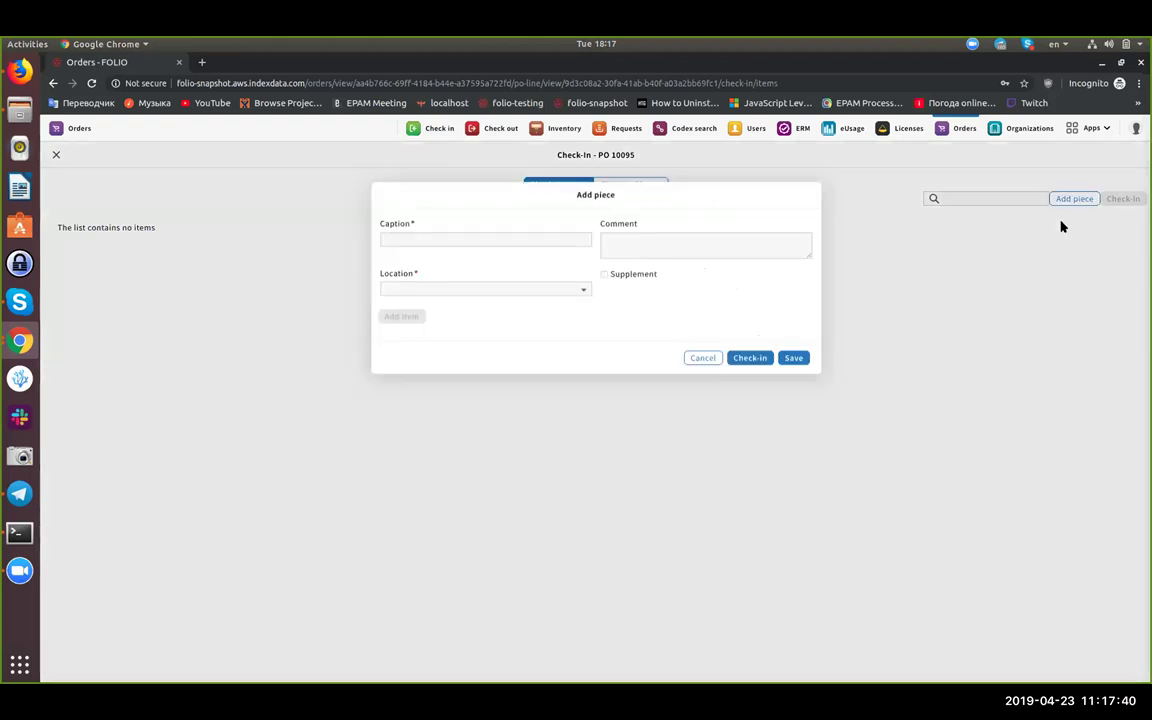
left_click(483, 230)
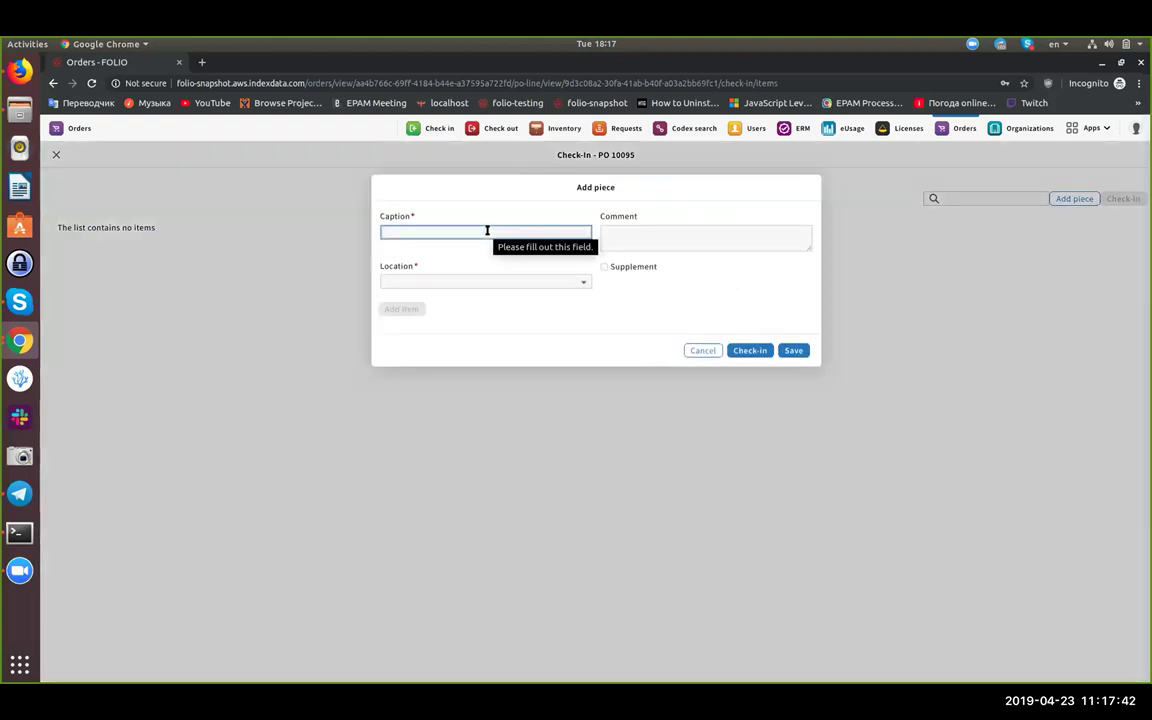
type("test piece 1")
left_click(450, 283)
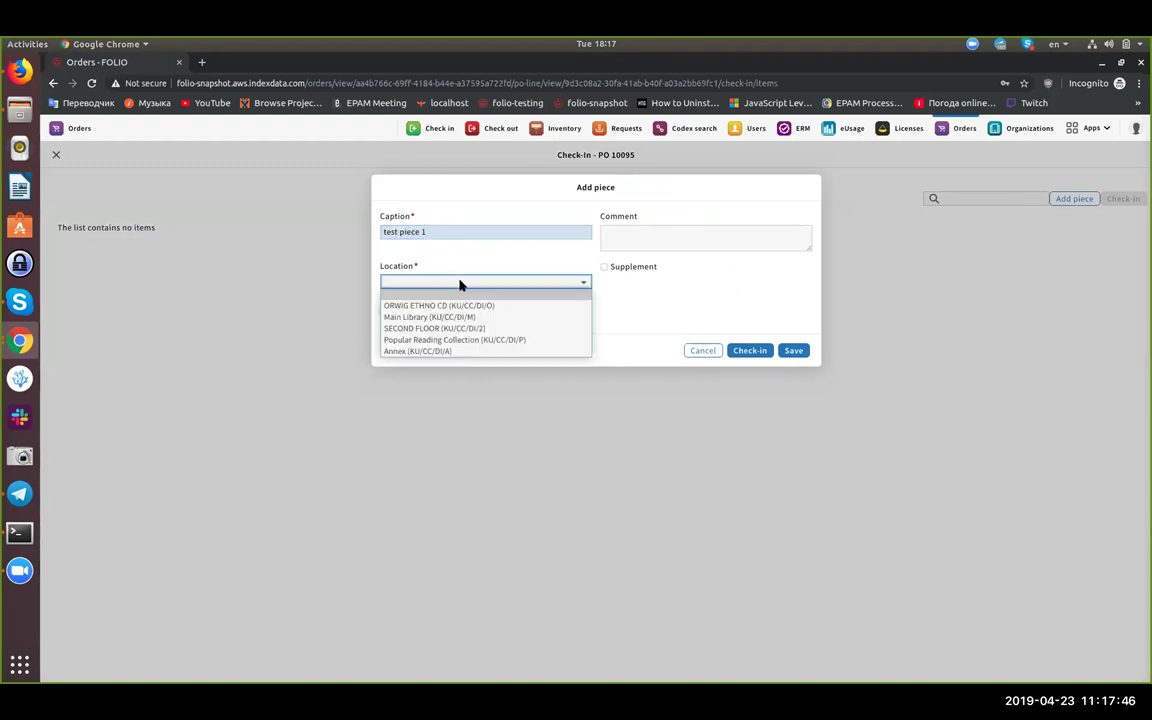
left_click(465, 307)
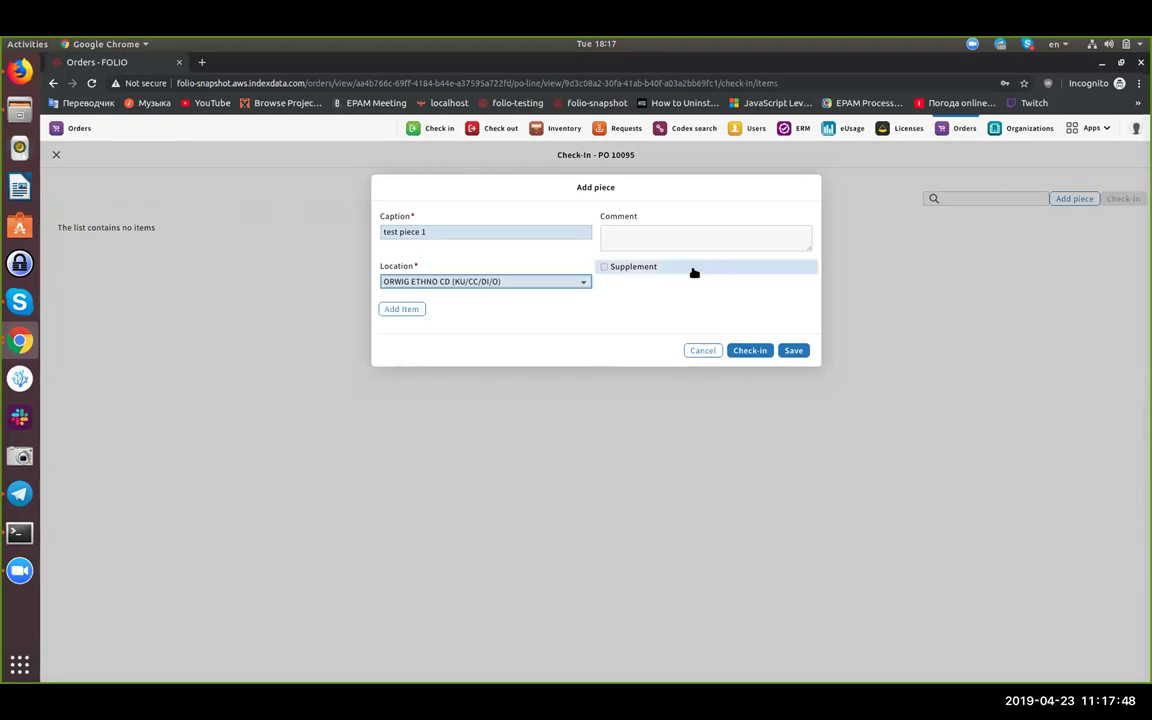
left_click(659, 232)
type("test comment")
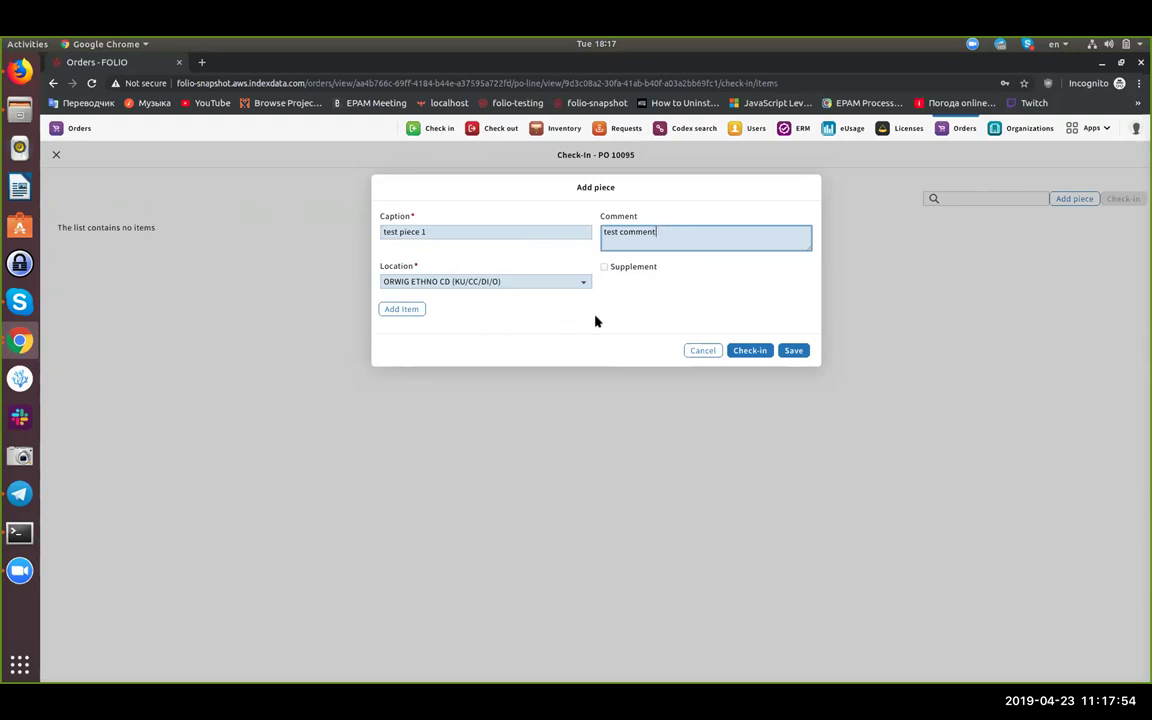
left_click(794, 351)
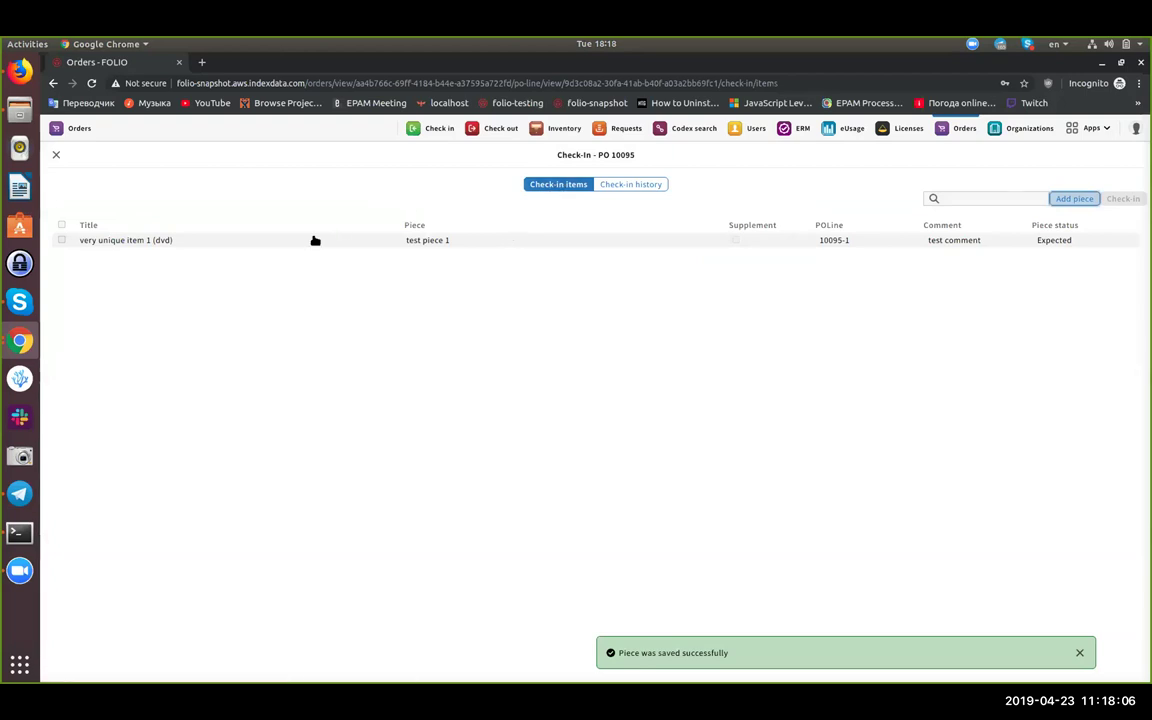
Start another piece captioned "test piece 2" with location Main Library (KU/CC/DI/M) and open a new item record for it
left_click(1074, 199)
left_click(476, 233)
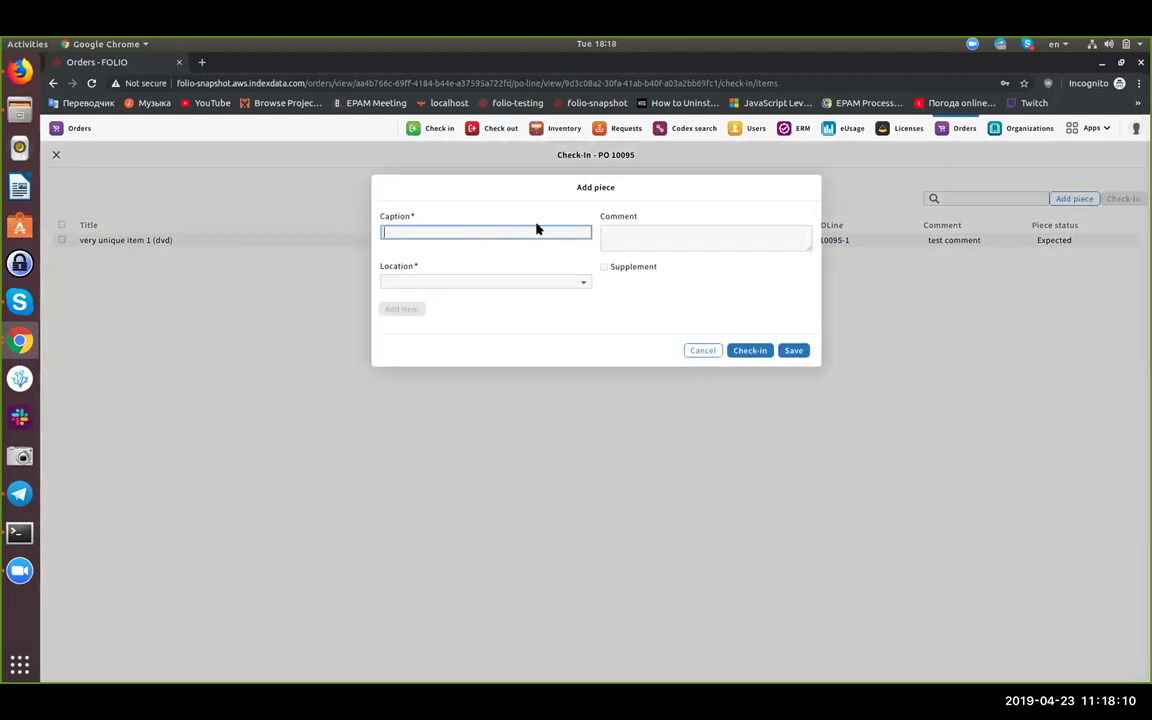
type("test piece 2")
left_click(520, 282)
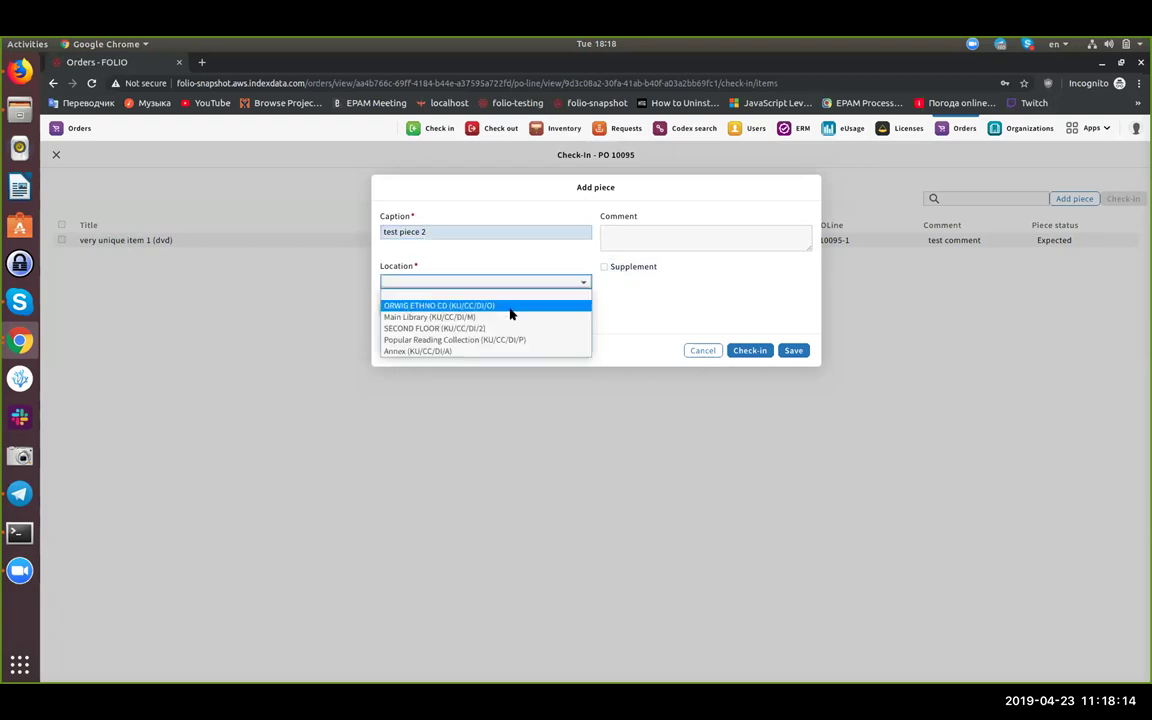
left_click(512, 318)
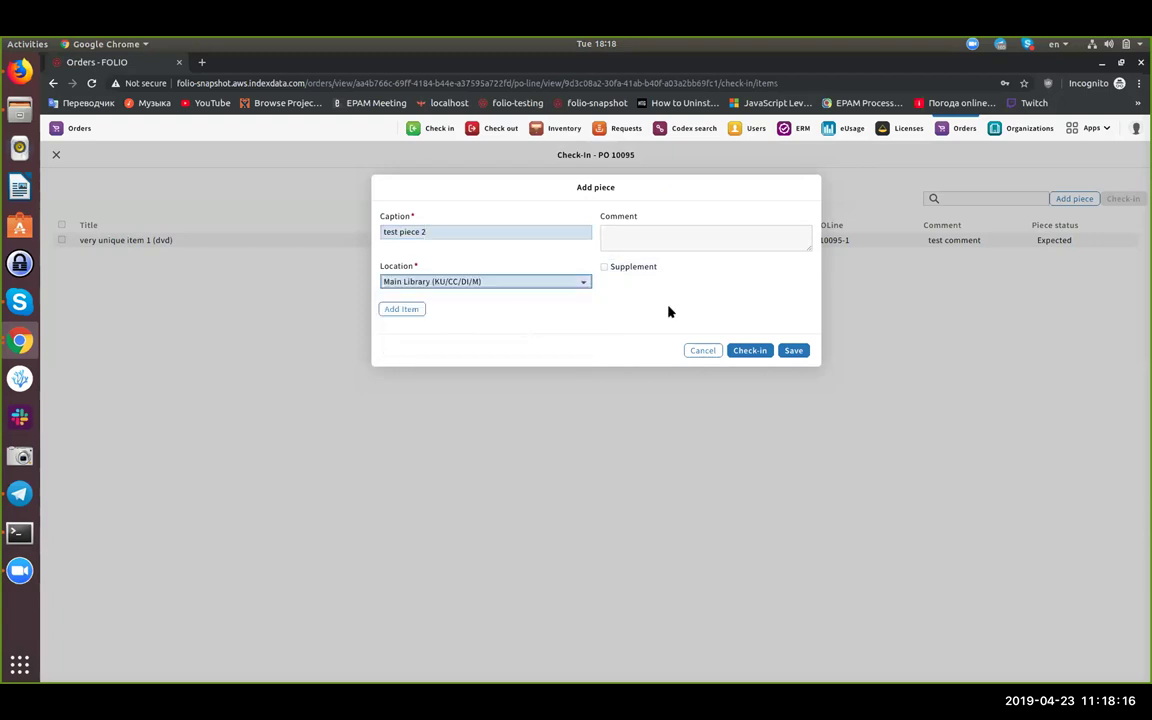
left_click(402, 310)
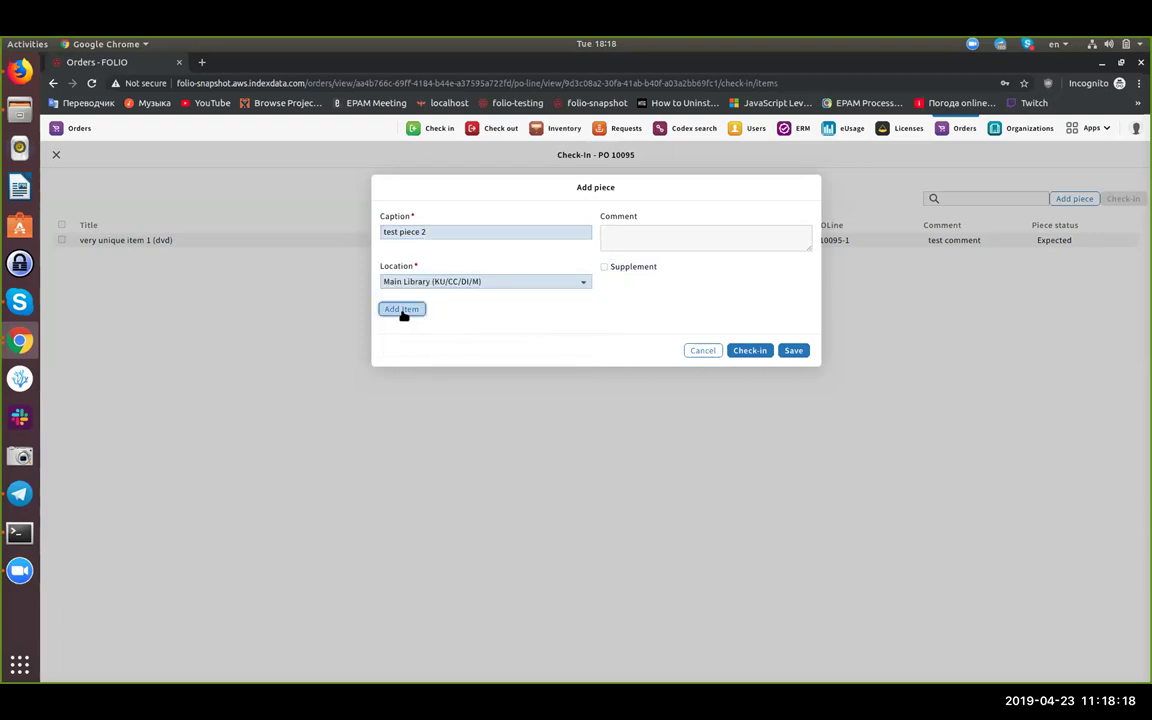
left_click(414, 312)
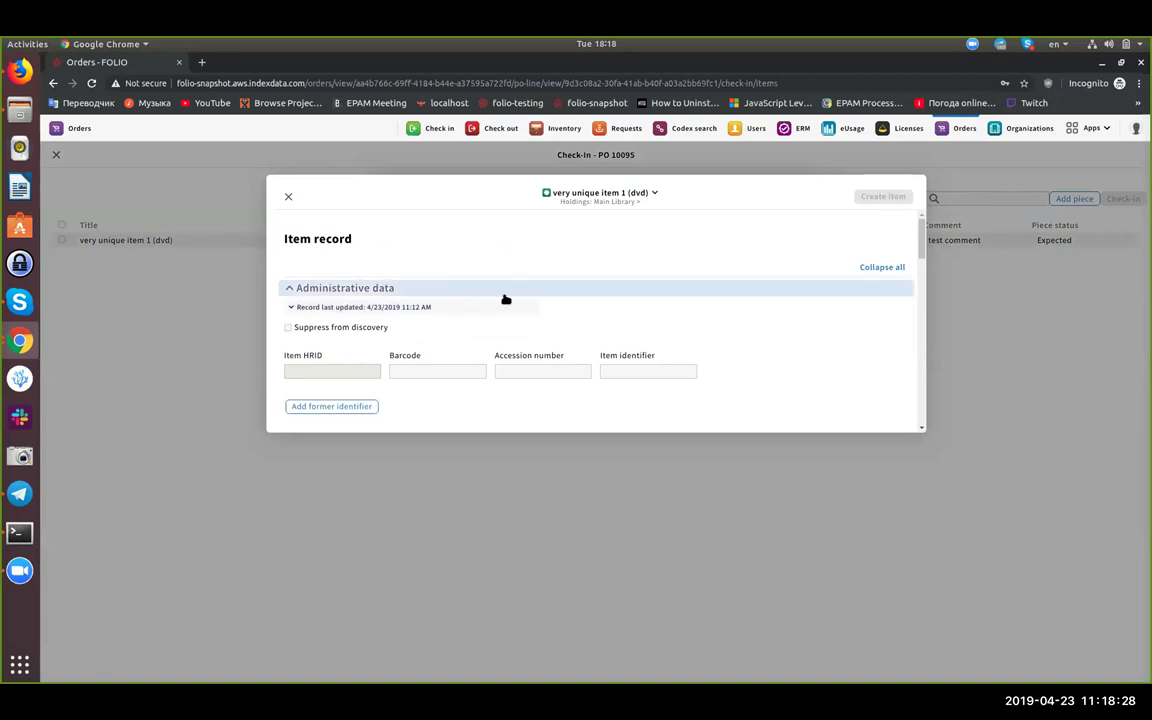
Set the material type of the new item record to dvd in its item data
scroll(596, 288, "down", 1)
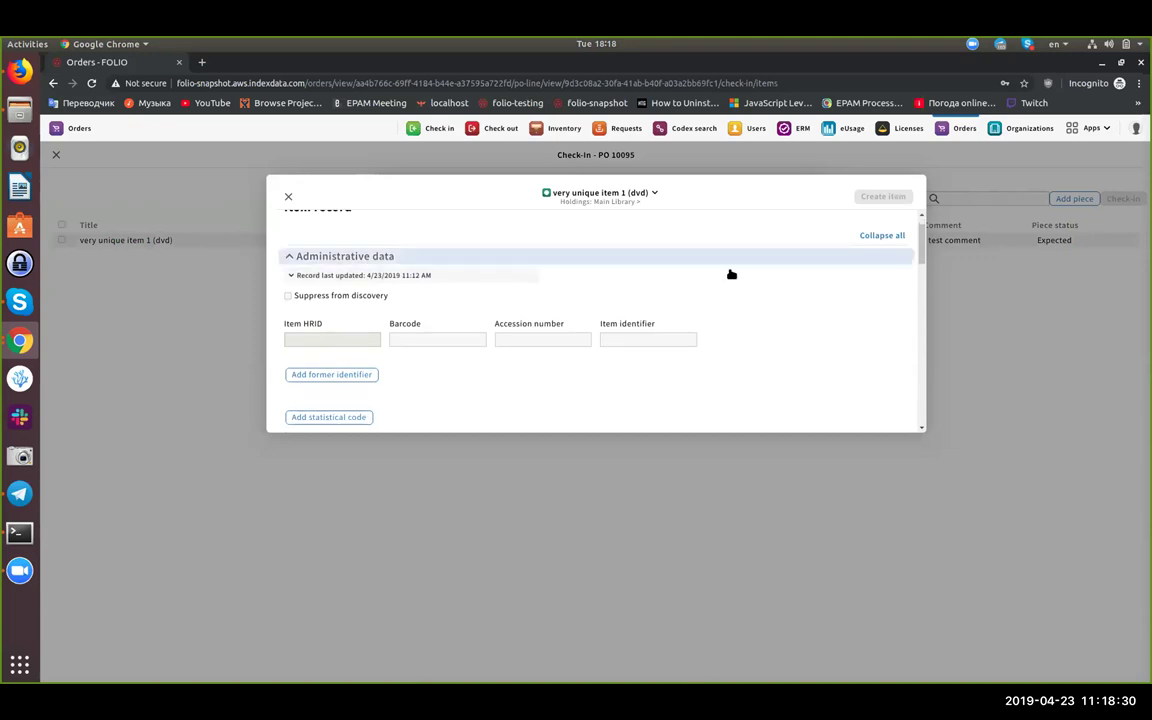
scroll(733, 272, "up", 1)
scroll(702, 296, "down", 2)
left_click(419, 310)
scroll(405, 282, "up", 2)
scroll(430, 297, "down", 2)
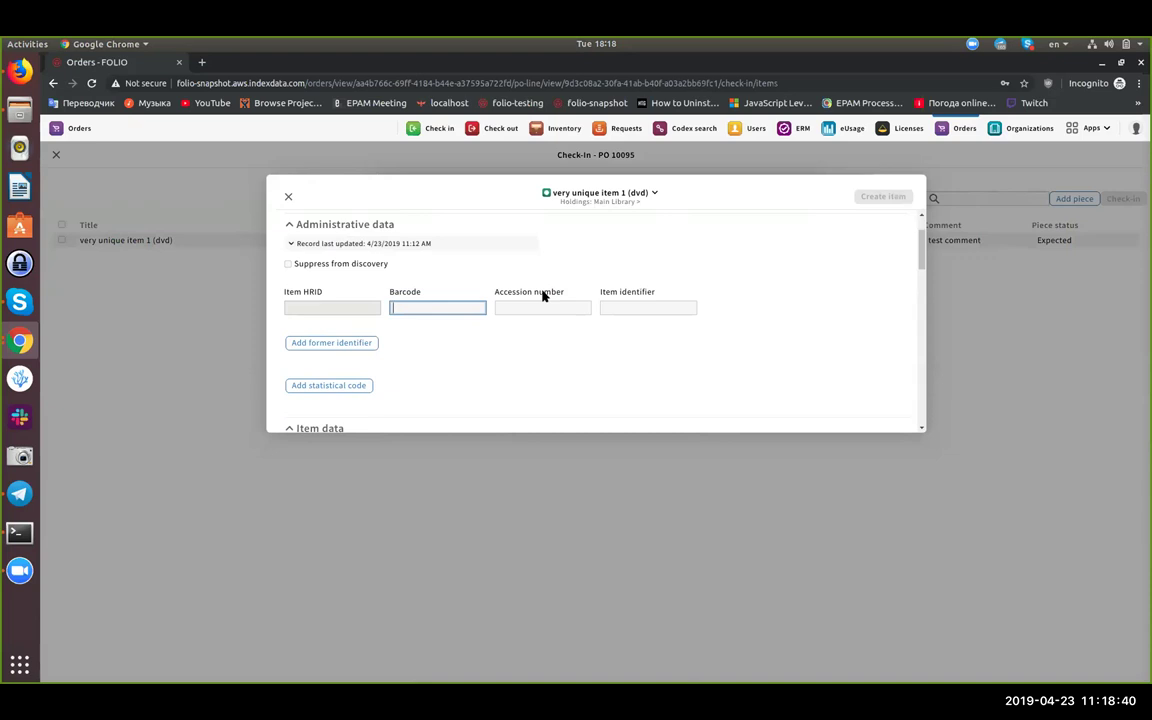
scroll(570, 328, "down", 3)
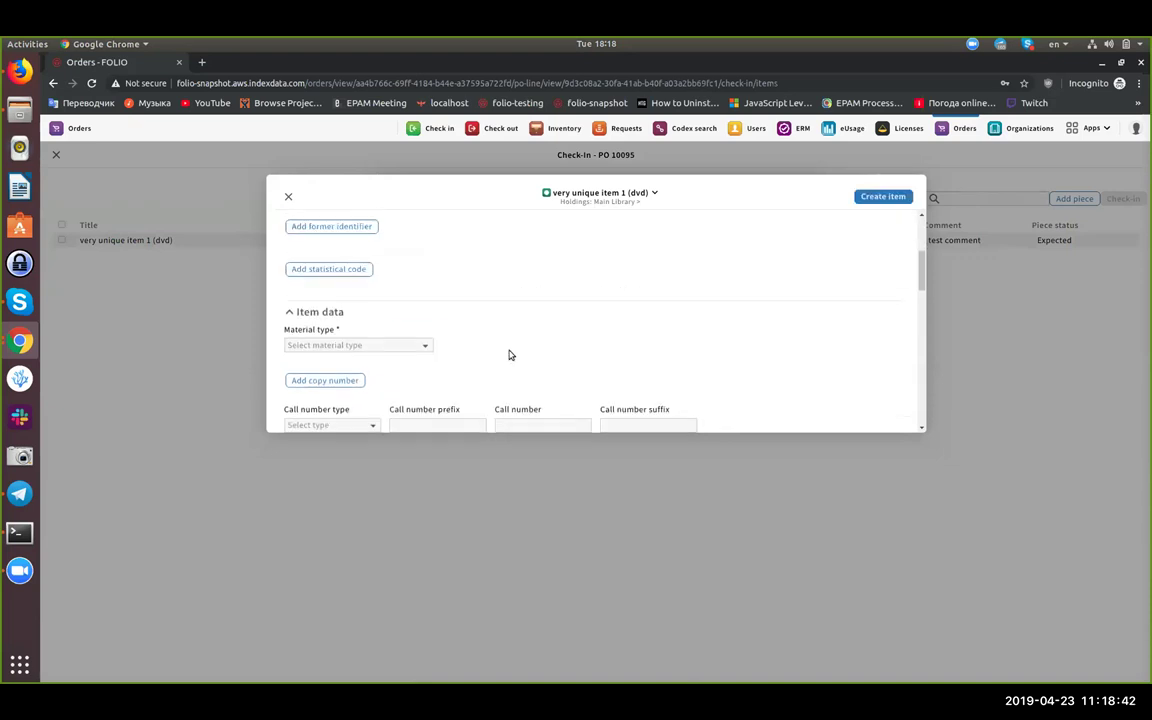
left_click(399, 335)
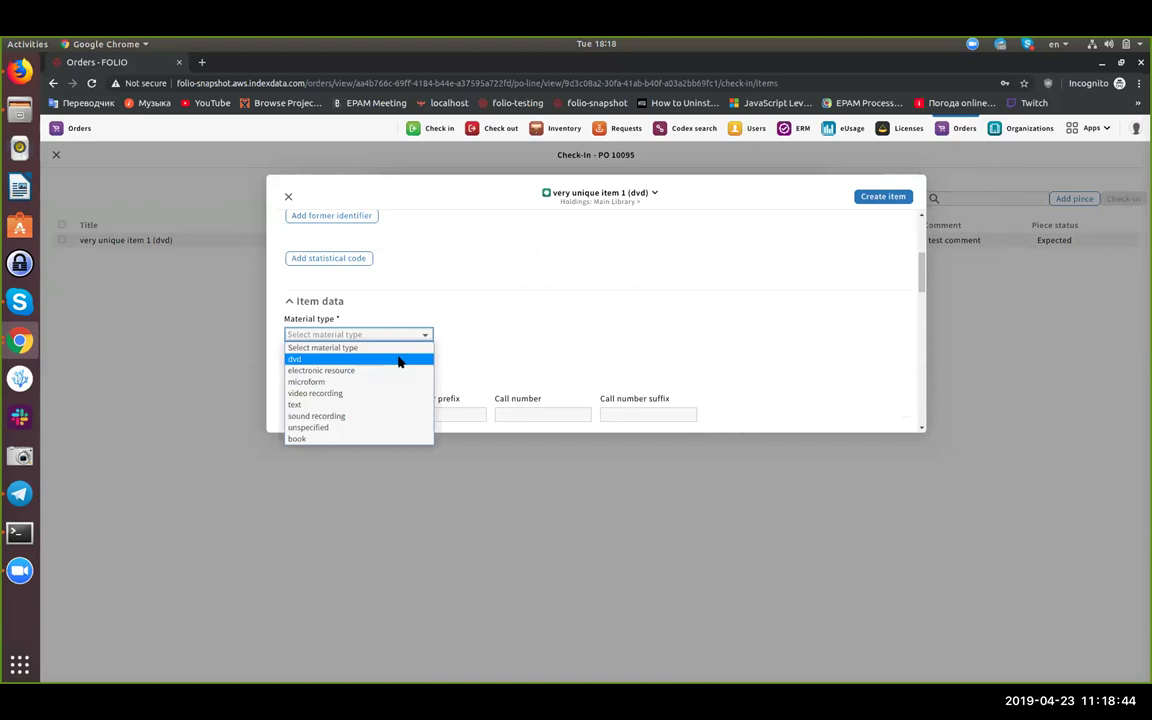
key("Down")
key("Return")
Set the item's permanent loan type to Course reserves under Loan and availability
scroll(666, 324, "down", 3)
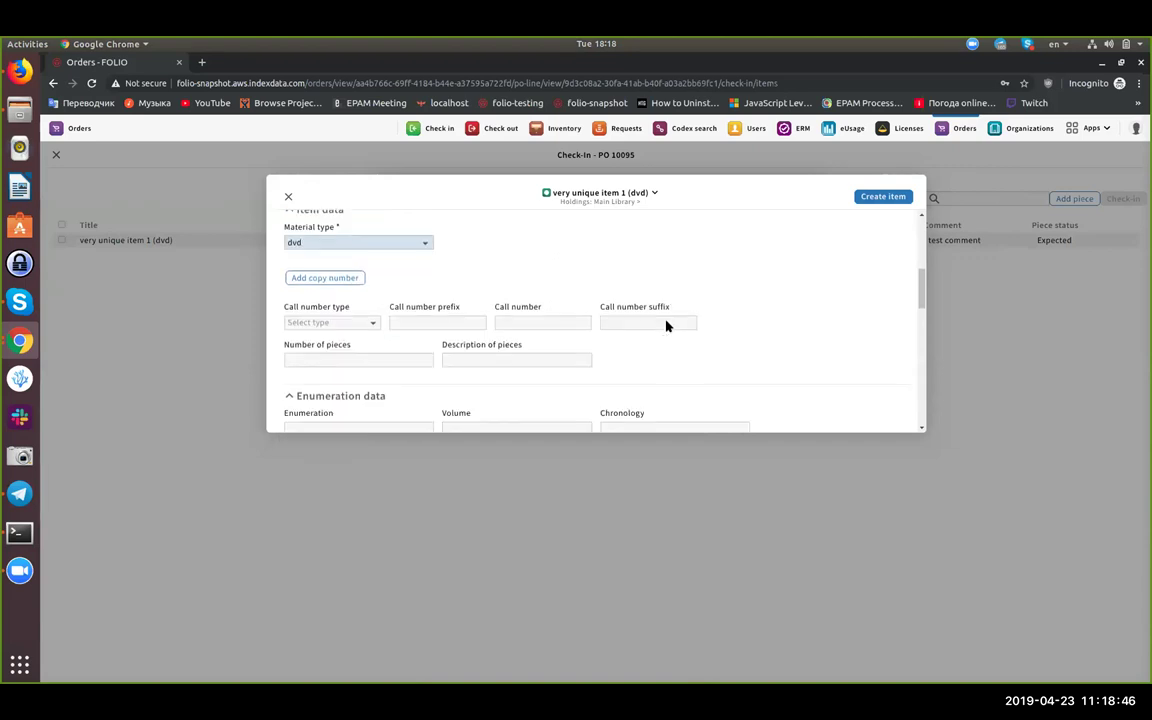
scroll(653, 324, "up", 2)
scroll(478, 298, "down", 3)
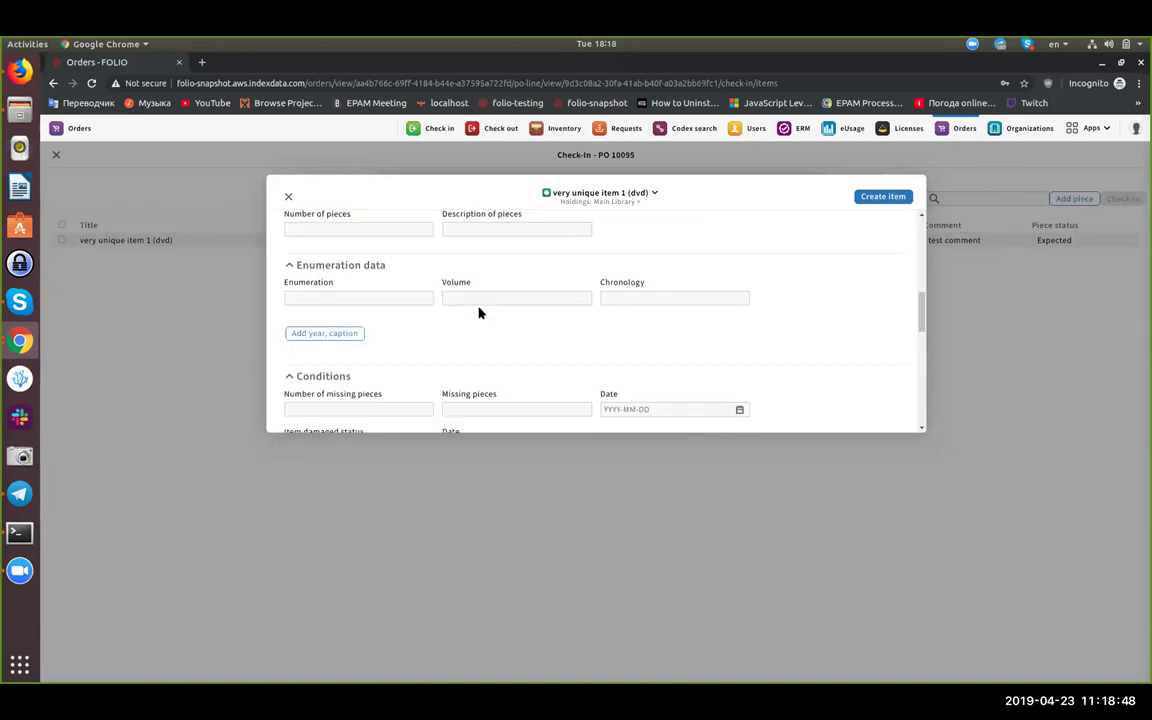
scroll(587, 333, "down", 5)
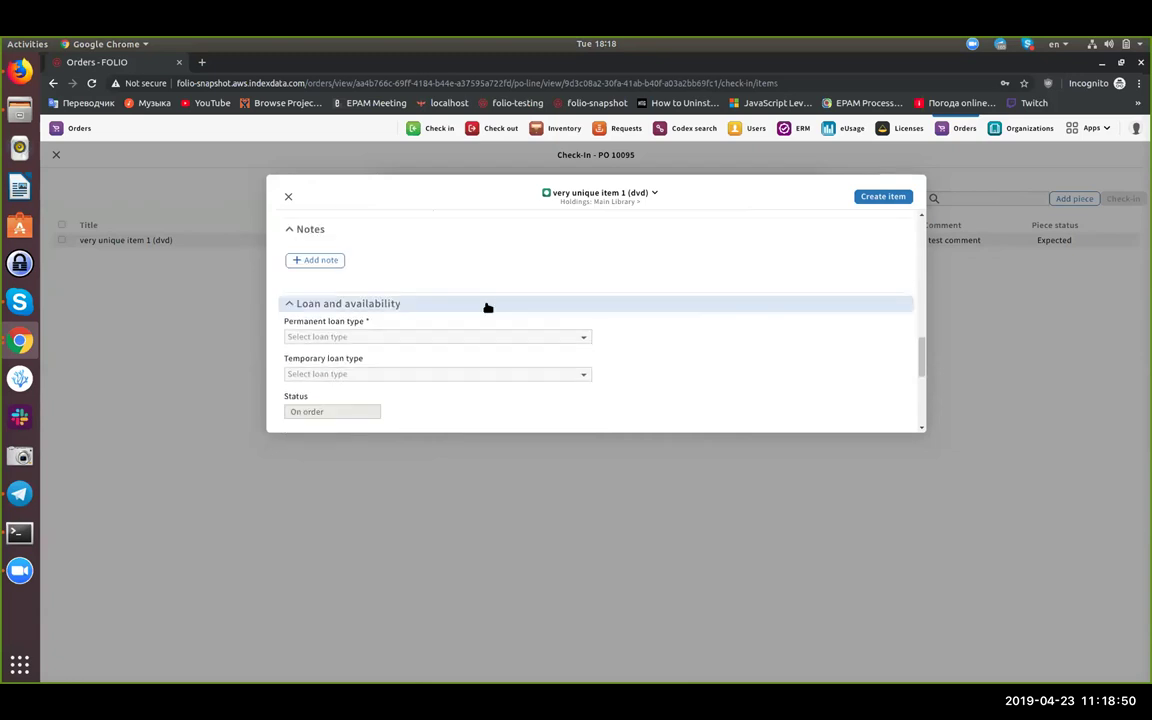
left_click(464, 337)
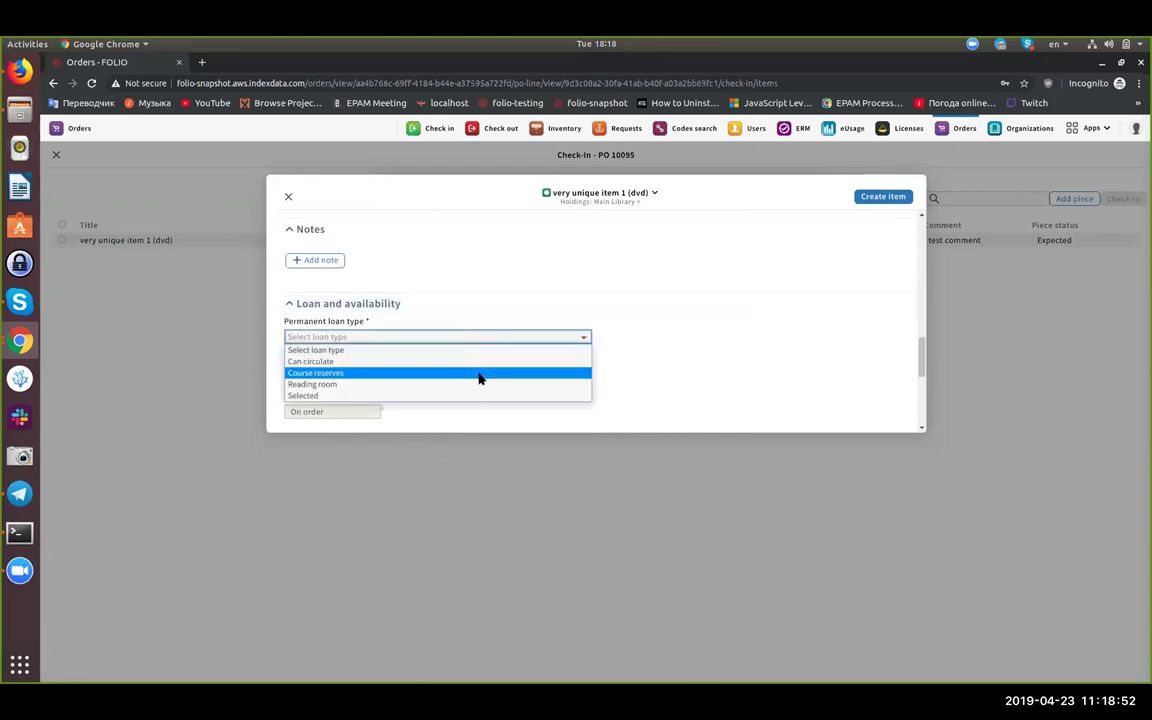
left_click(555, 373)
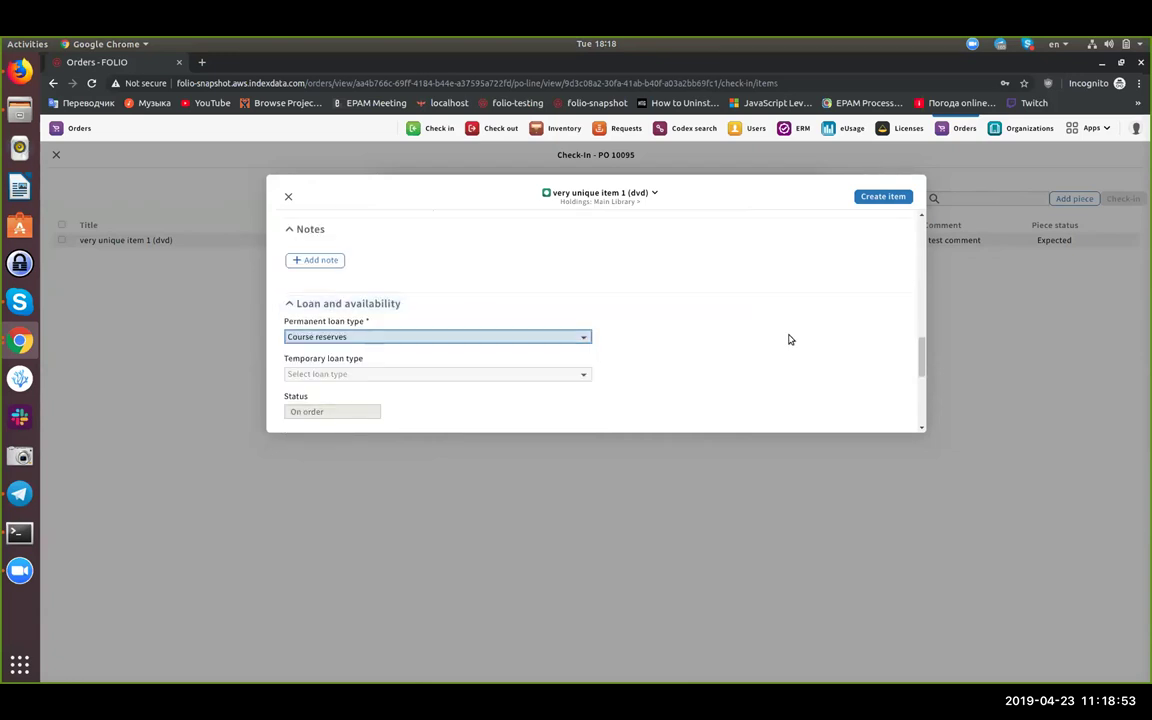
Add a note reading "Very test unique 1" to the new item record
left_click(305, 261)
left_click(471, 276)
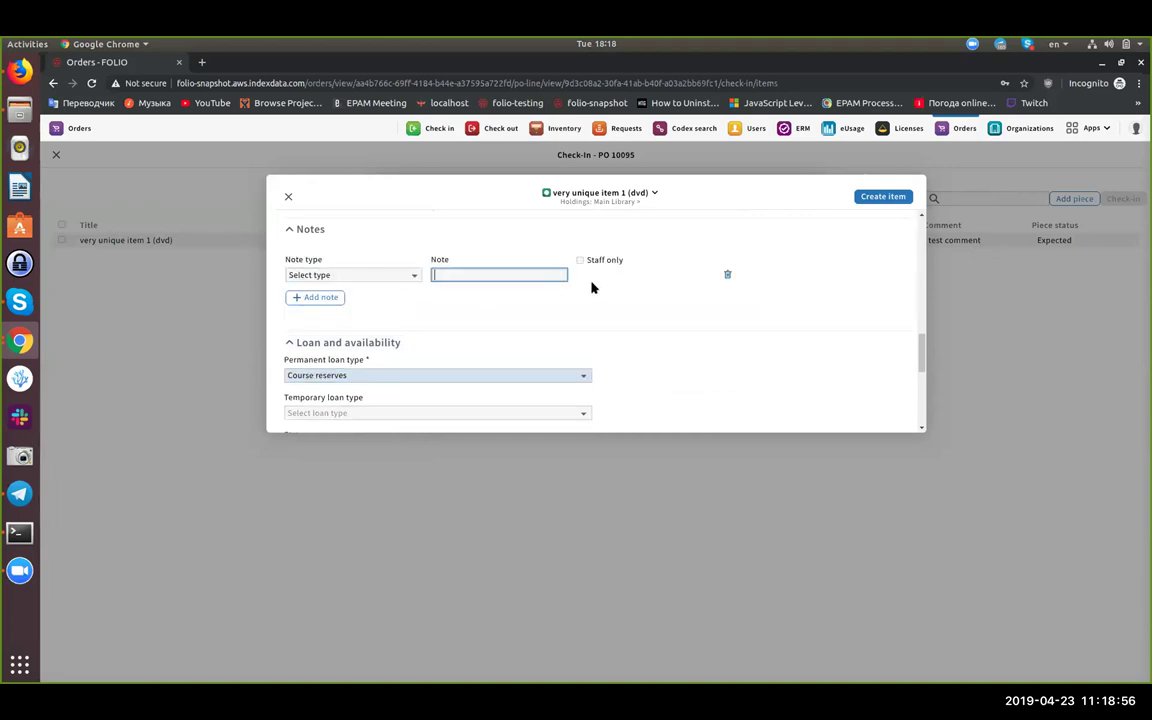
type("V")
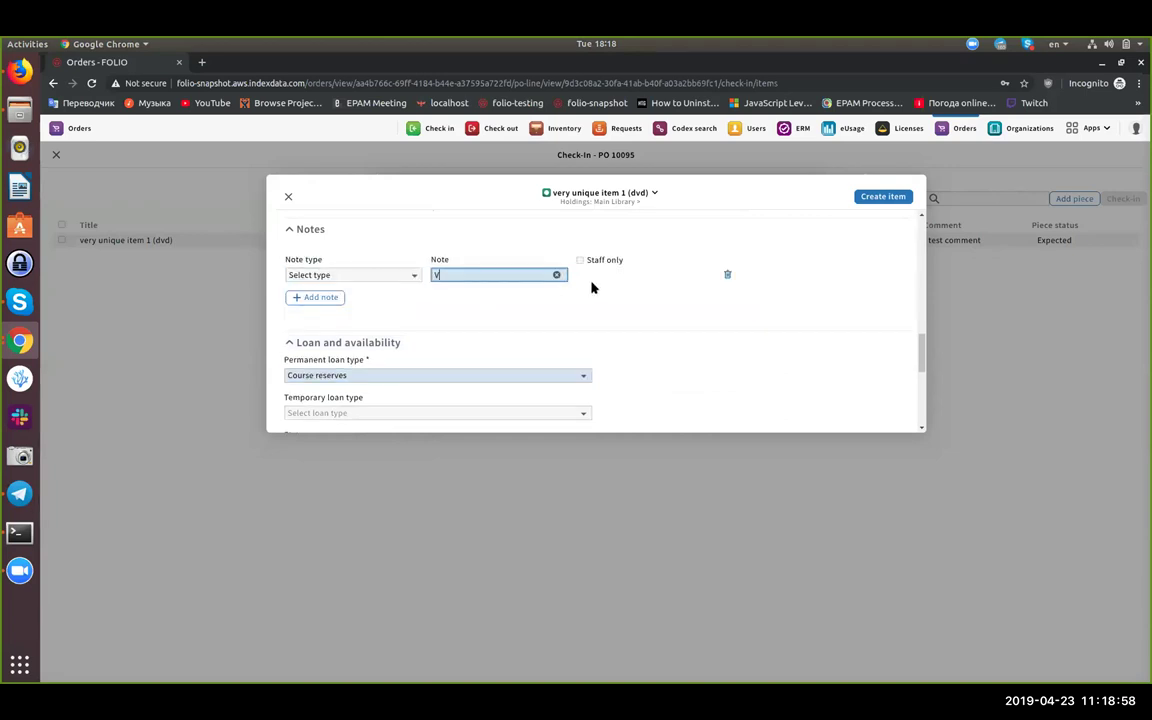
type("ery test unique 1")
Create the item record and save the piece captioned "test piece 2"
left_click(892, 199)
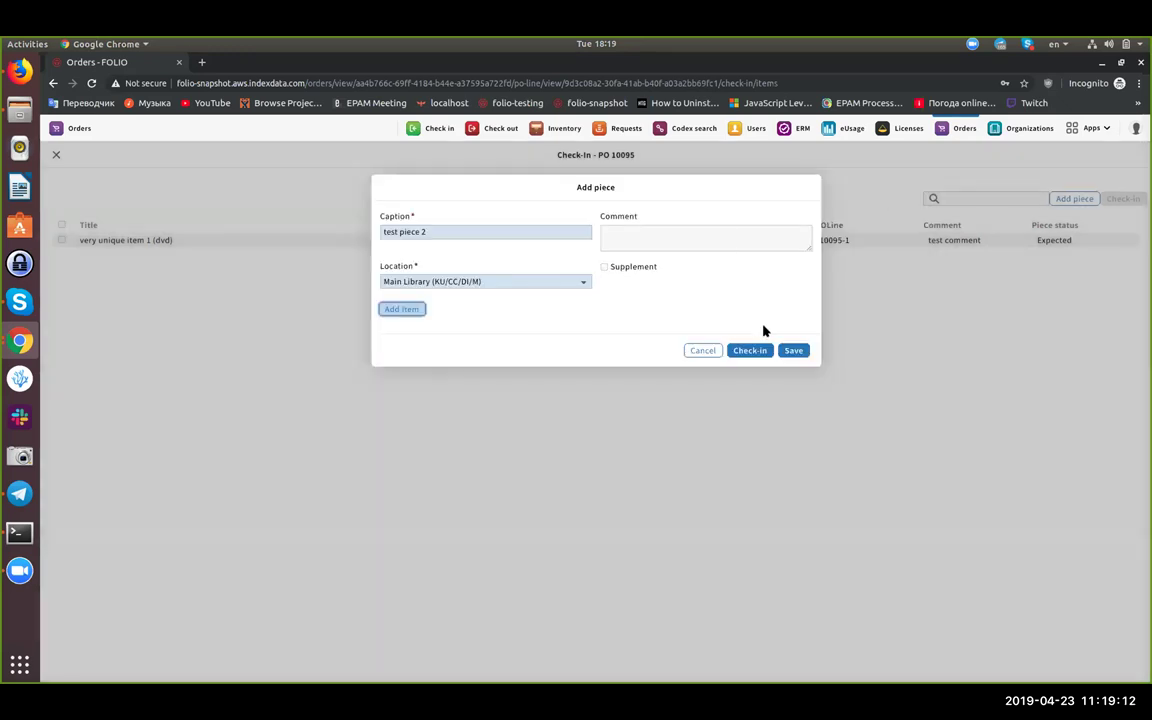
left_click(796, 350)
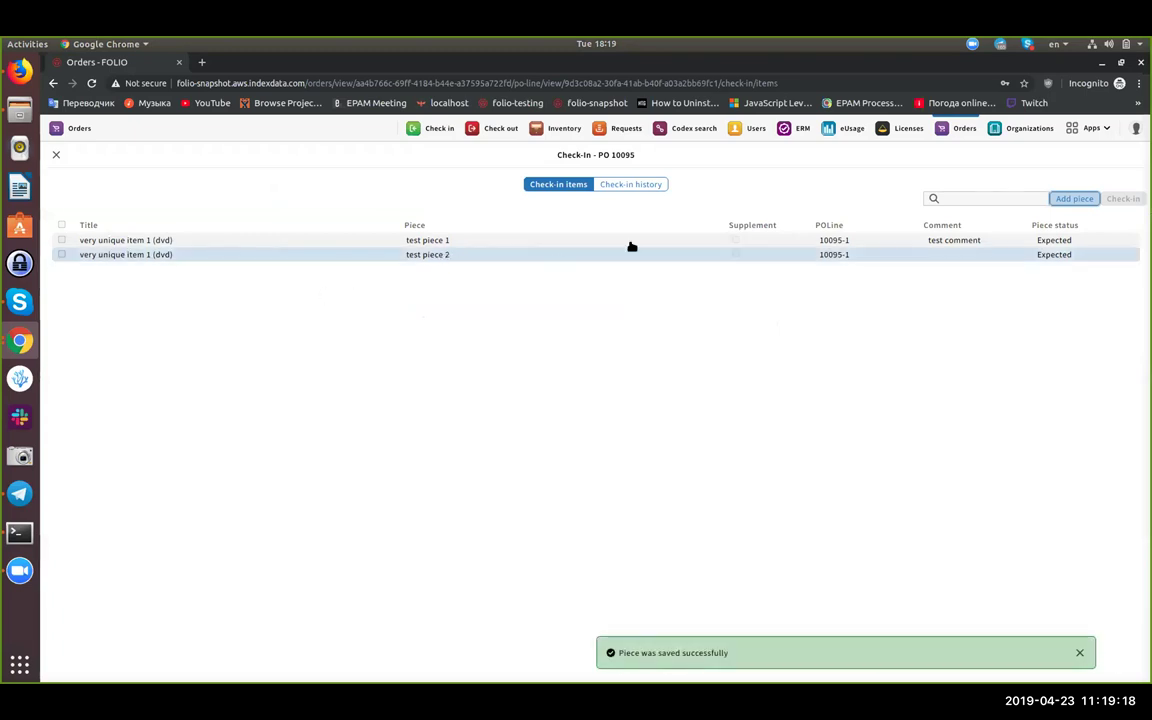
Select both expected pieces, test piece 1 and test piece 2, and open their check-in details
left_click(183, 241)
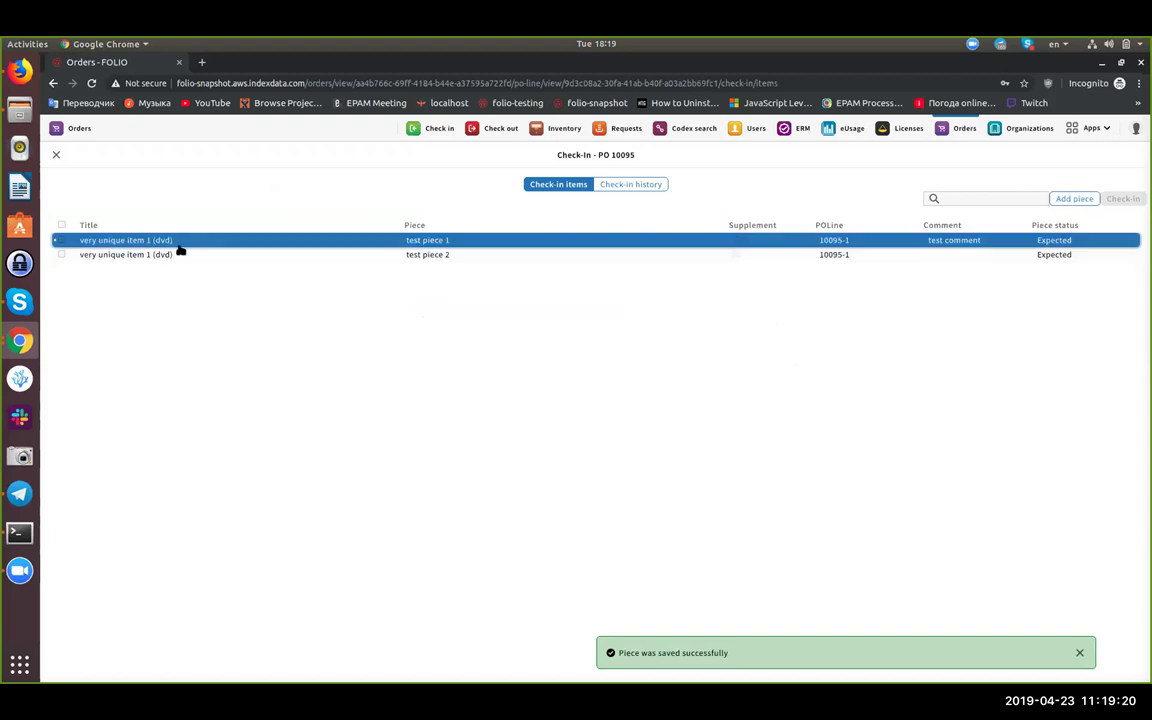
left_click(154, 254)
left_click(64, 225)
left_click(62, 225)
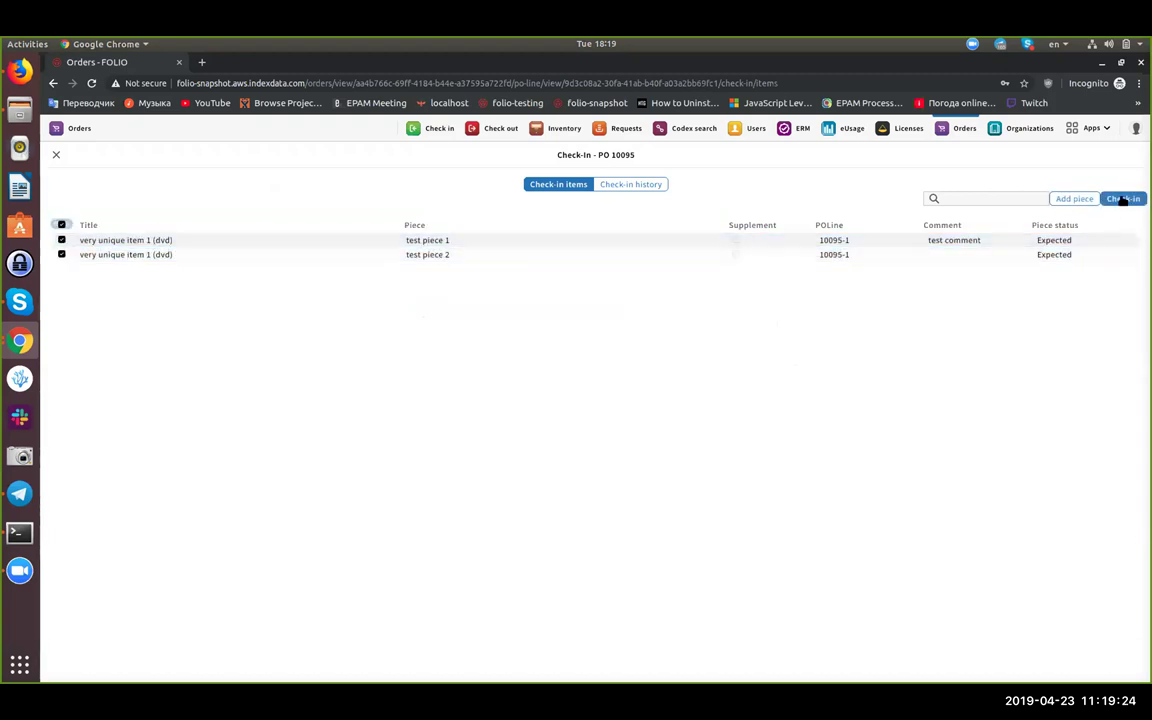
left_click(1123, 199)
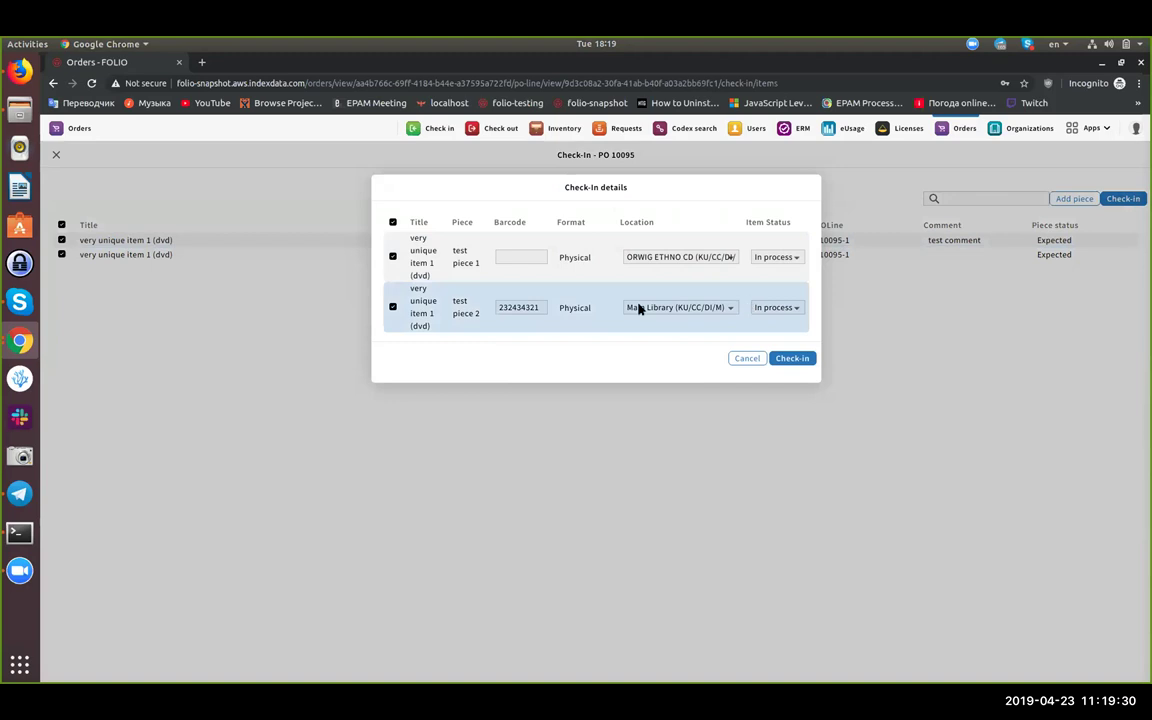
Enter barcode 5454 for test piece 1 and check in both pieces
left_click(532, 261)
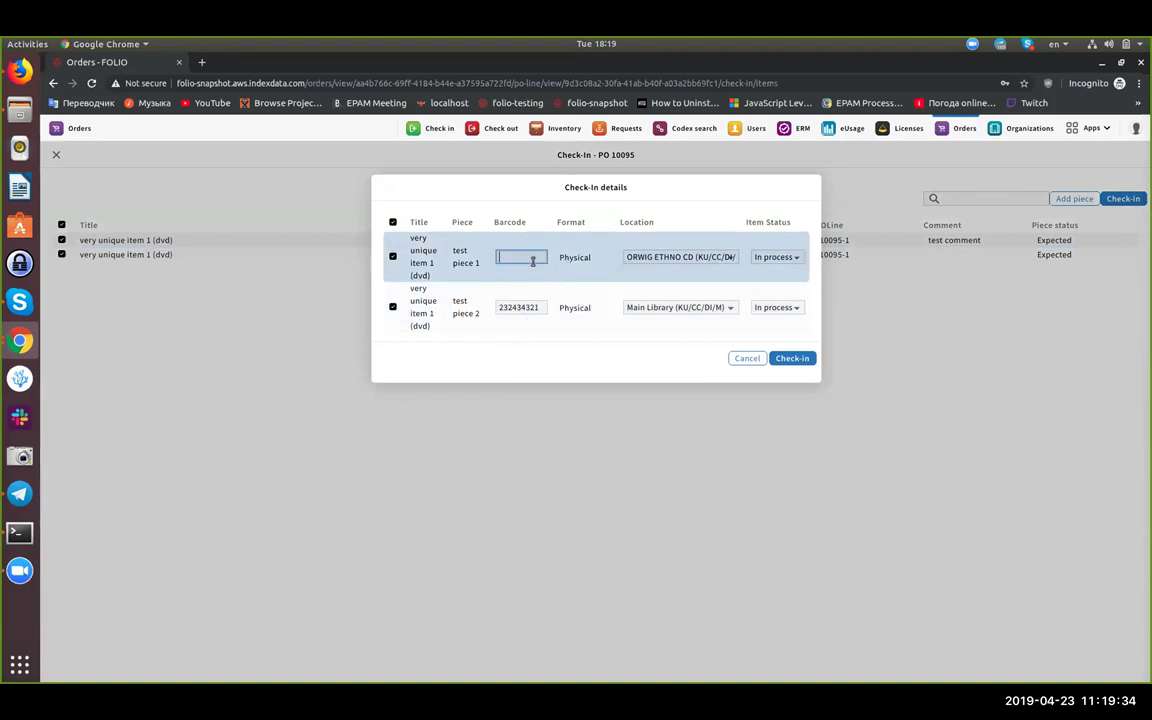
type("154332")
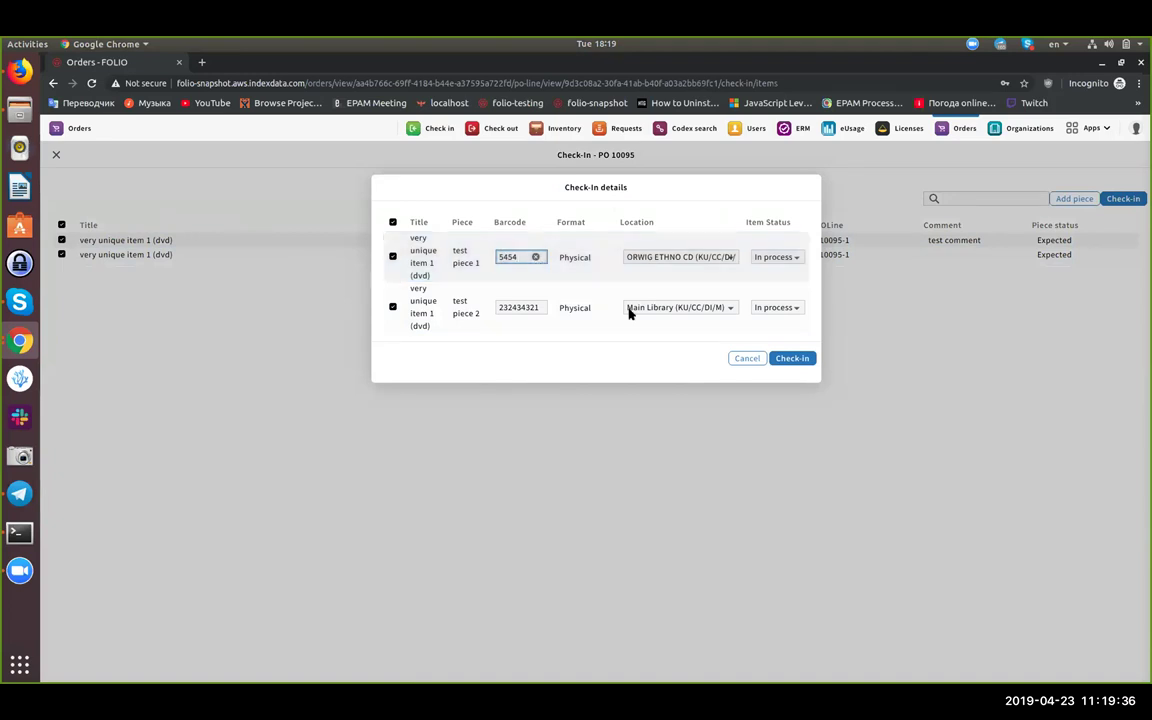
left_click(792, 359)
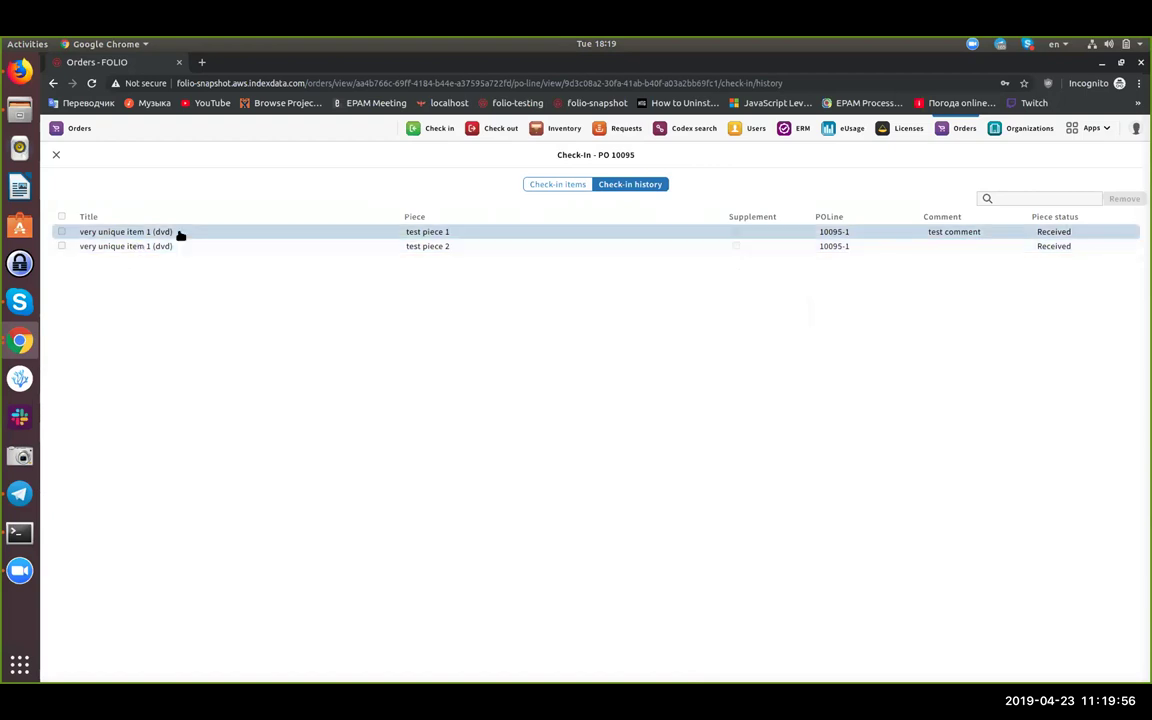
Remove test piece 2 from the check-in history and return to the list of items awaiting check-in
left_click(61, 246)
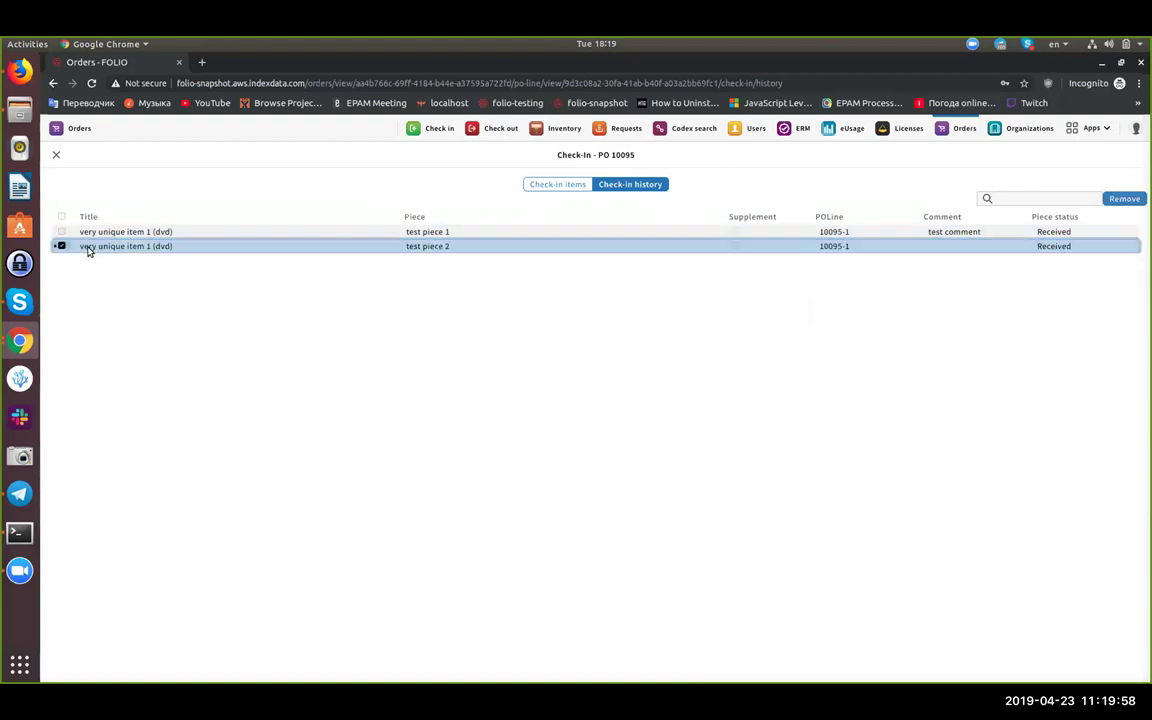
left_click(1125, 199)
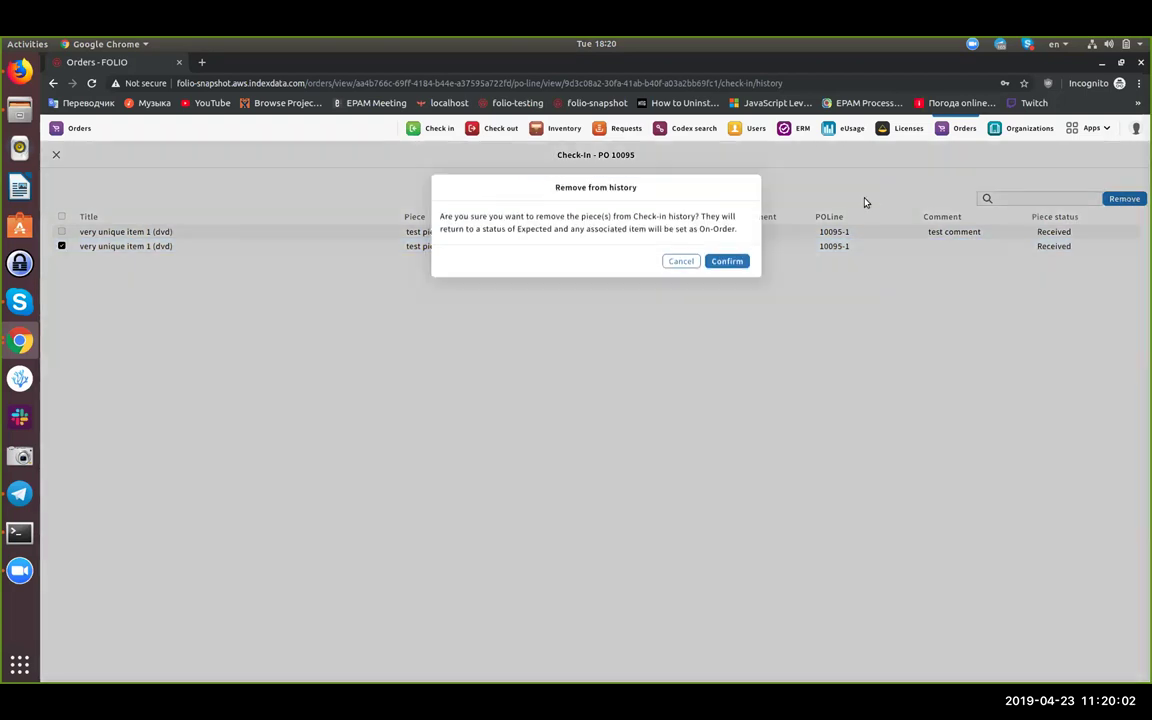
left_click(731, 265)
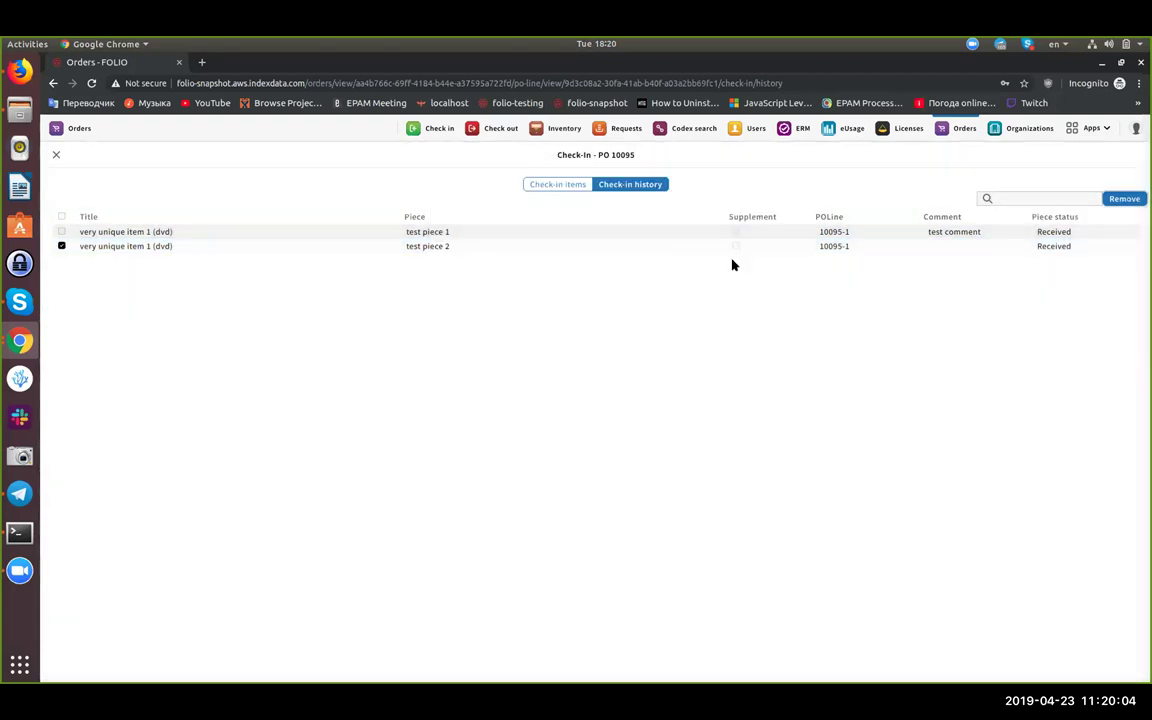
left_click(561, 185)
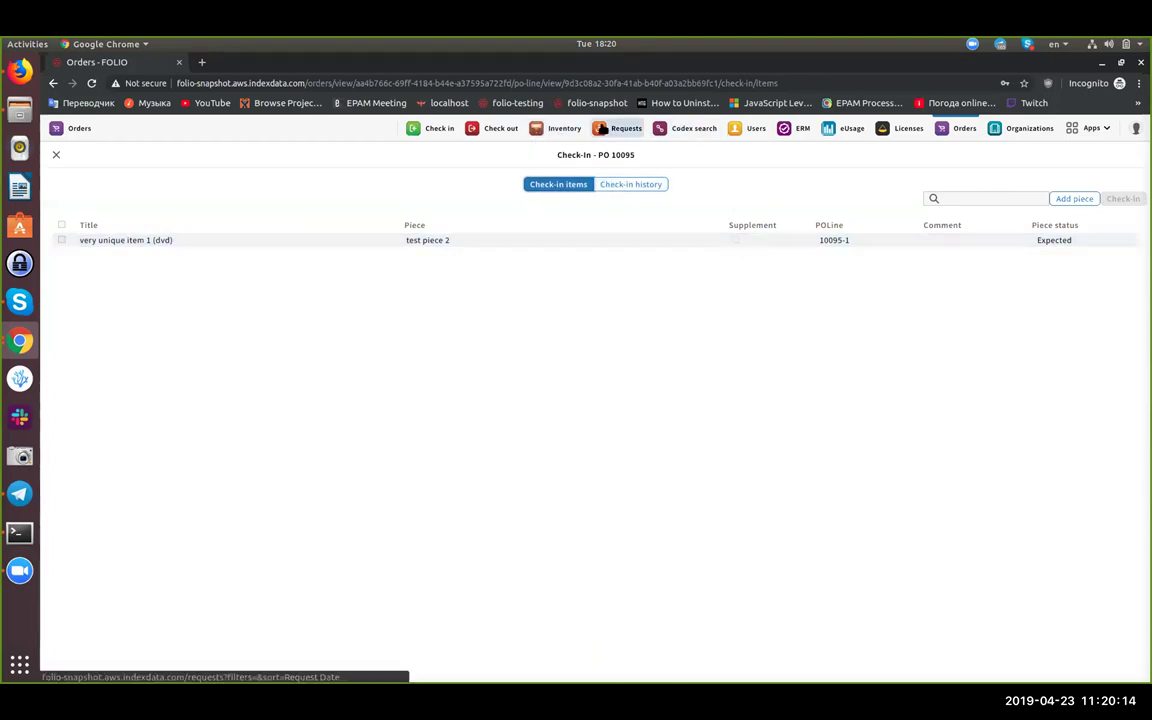
Search Inventory for "very unique" and open the instance very unique item 1 (dvd)
left_click(562, 131)
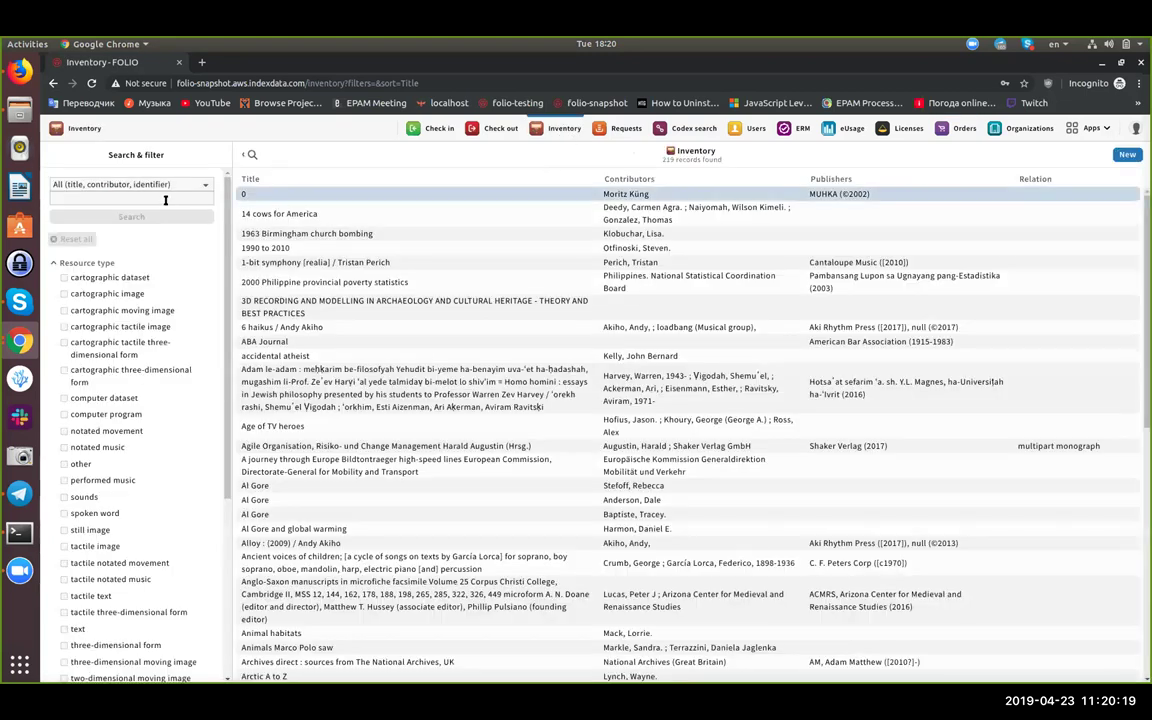
left_click(205, 197)
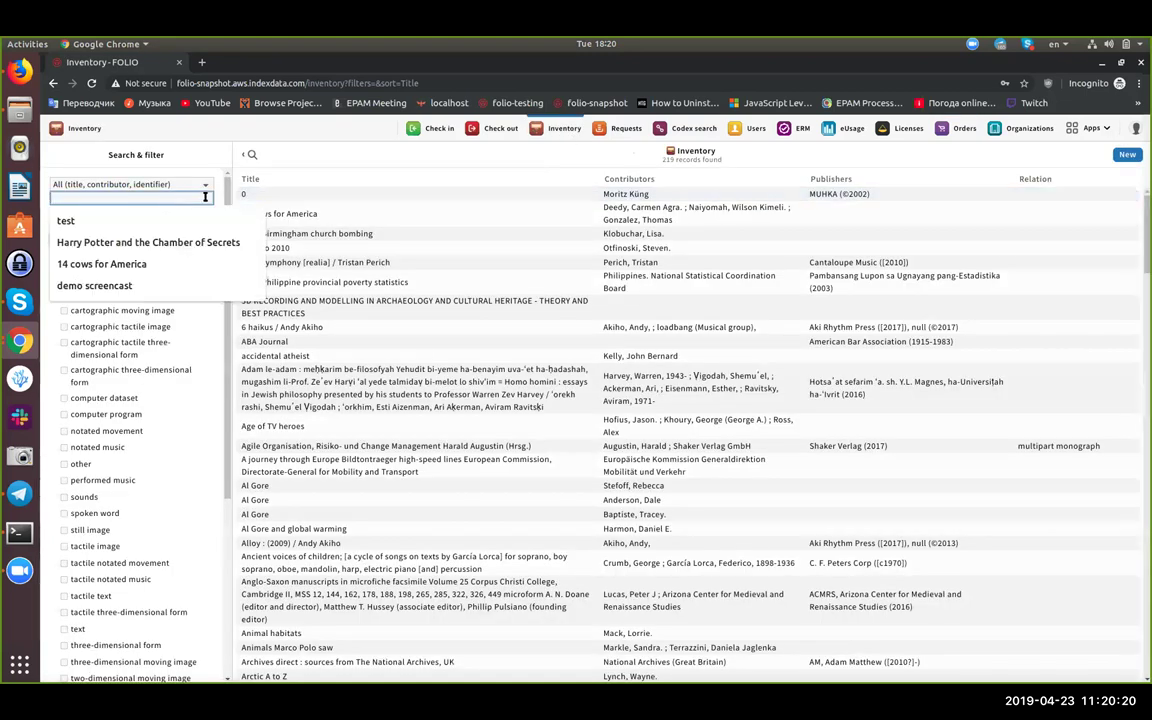
type("very un")
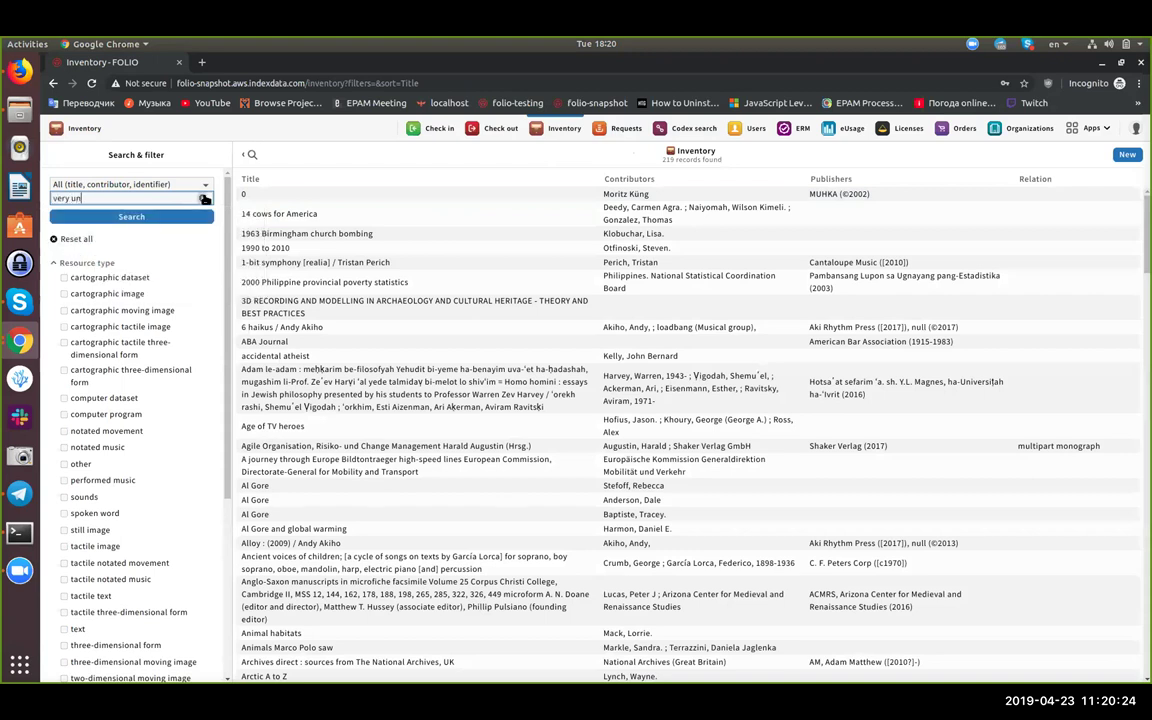
type("ique")
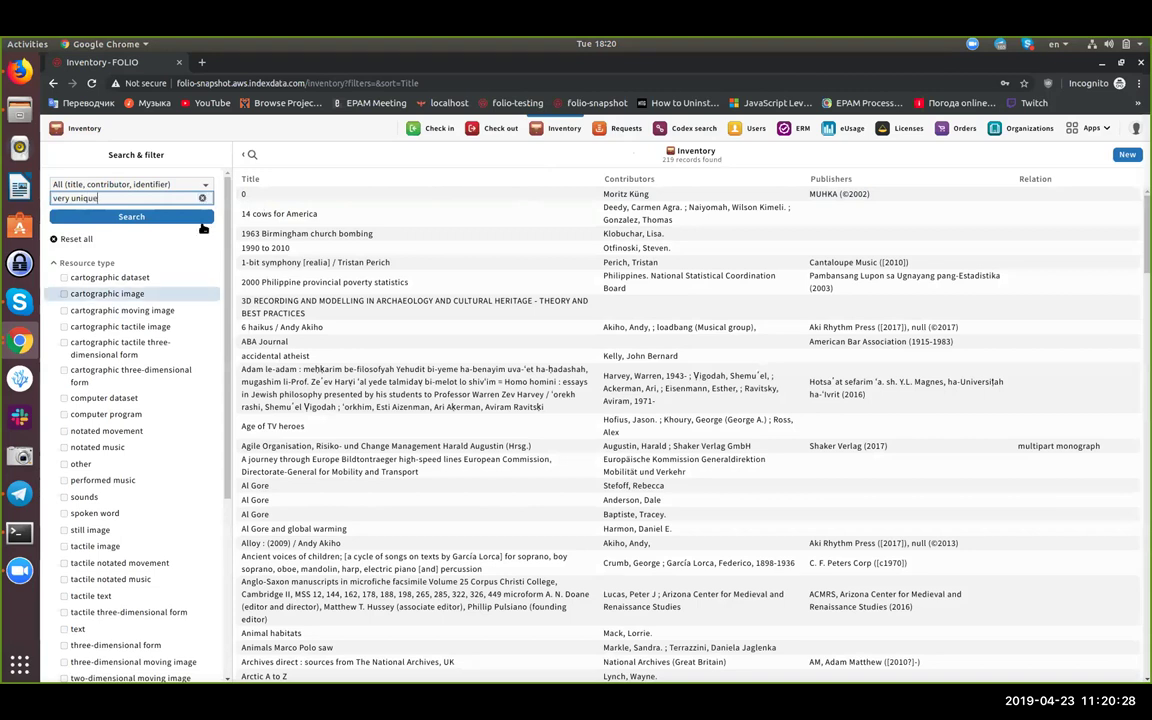
left_click(166, 218)
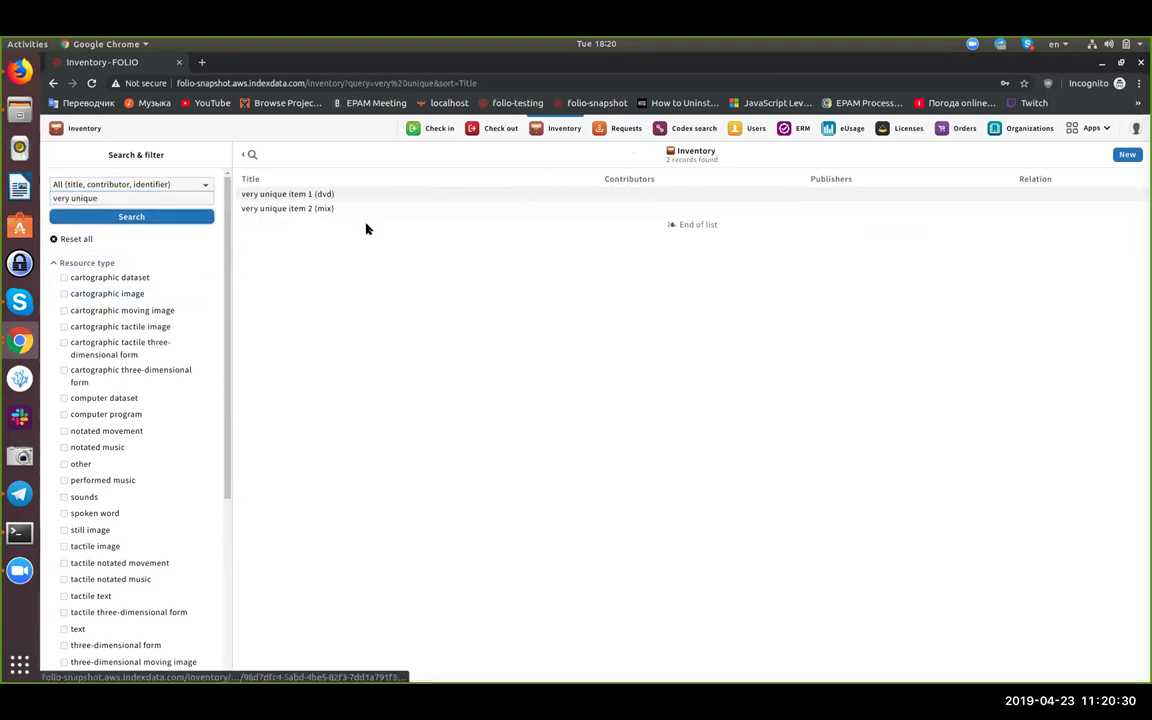
left_click(347, 196)
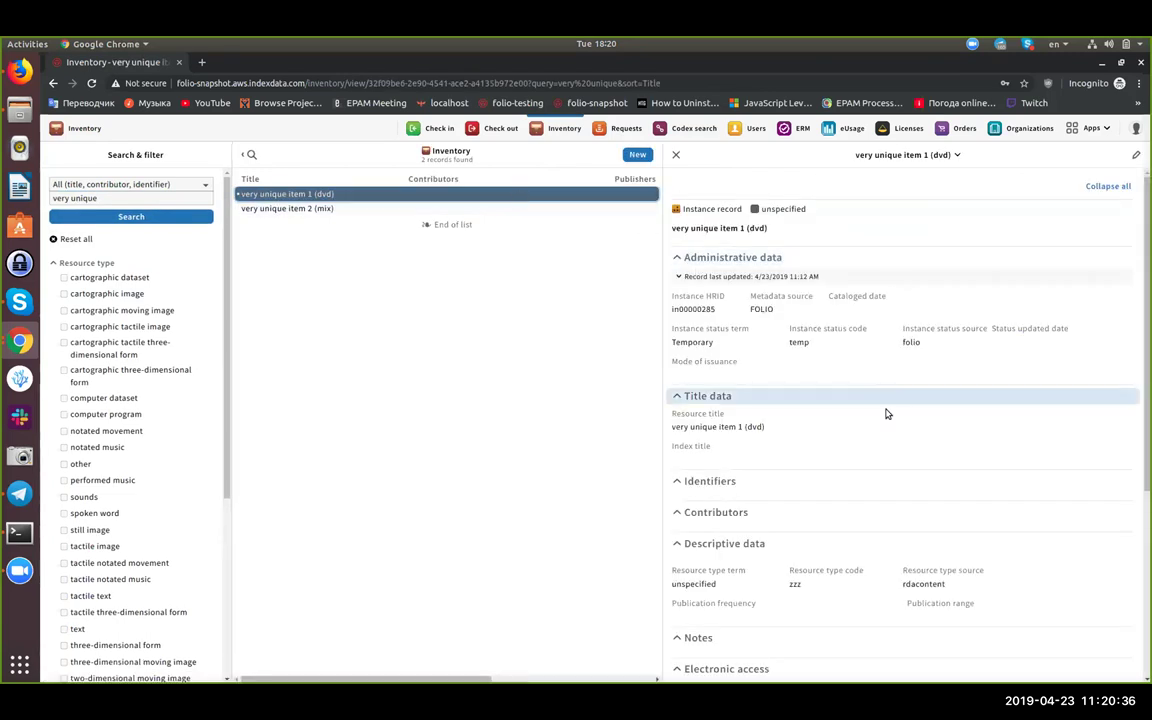
Open the dvd item under the Main Library holdings and examine its barcode, status, notes, loan type and location
scroll(868, 408, "down", 2)
scroll(850, 411, "down", 4)
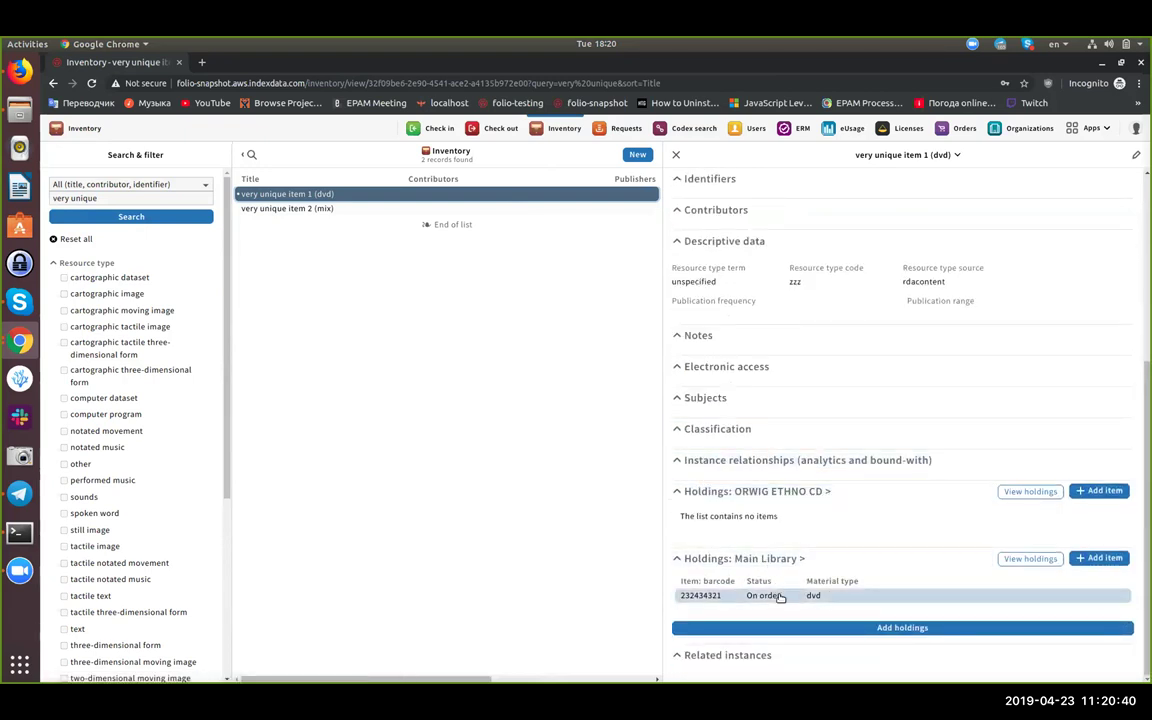
left_click(829, 597)
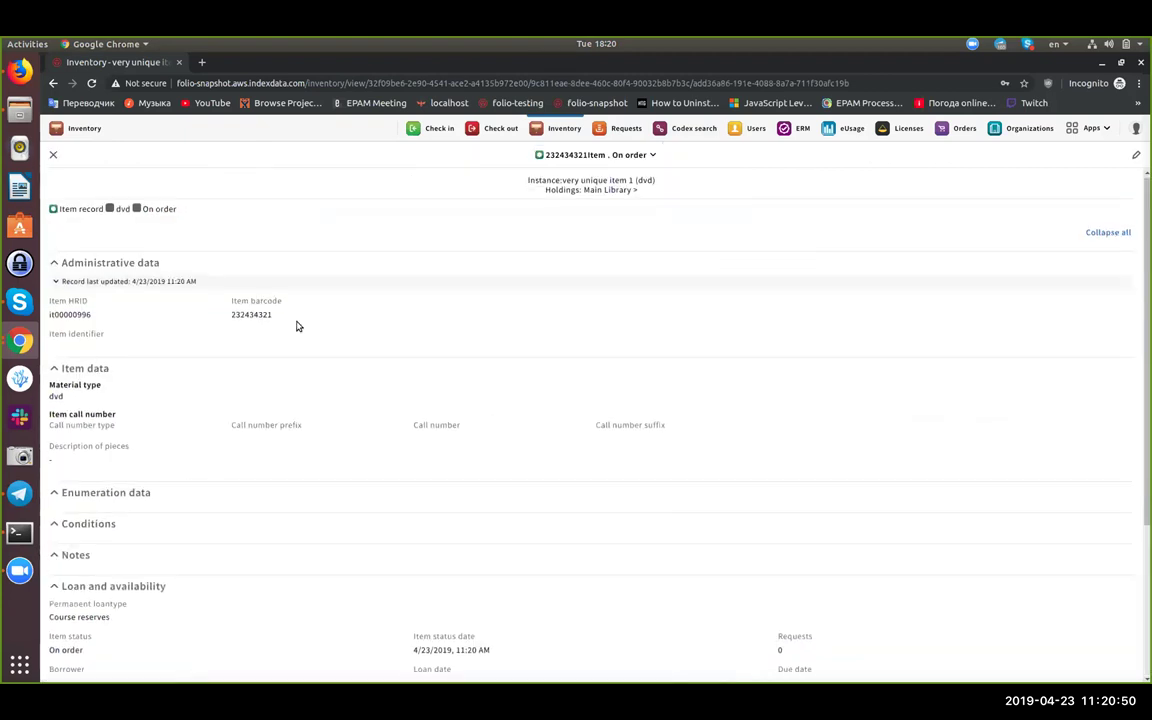
scroll(185, 303, "down", 2)
scroll(146, 335, "down", 1)
scroll(180, 360, "down", 1)
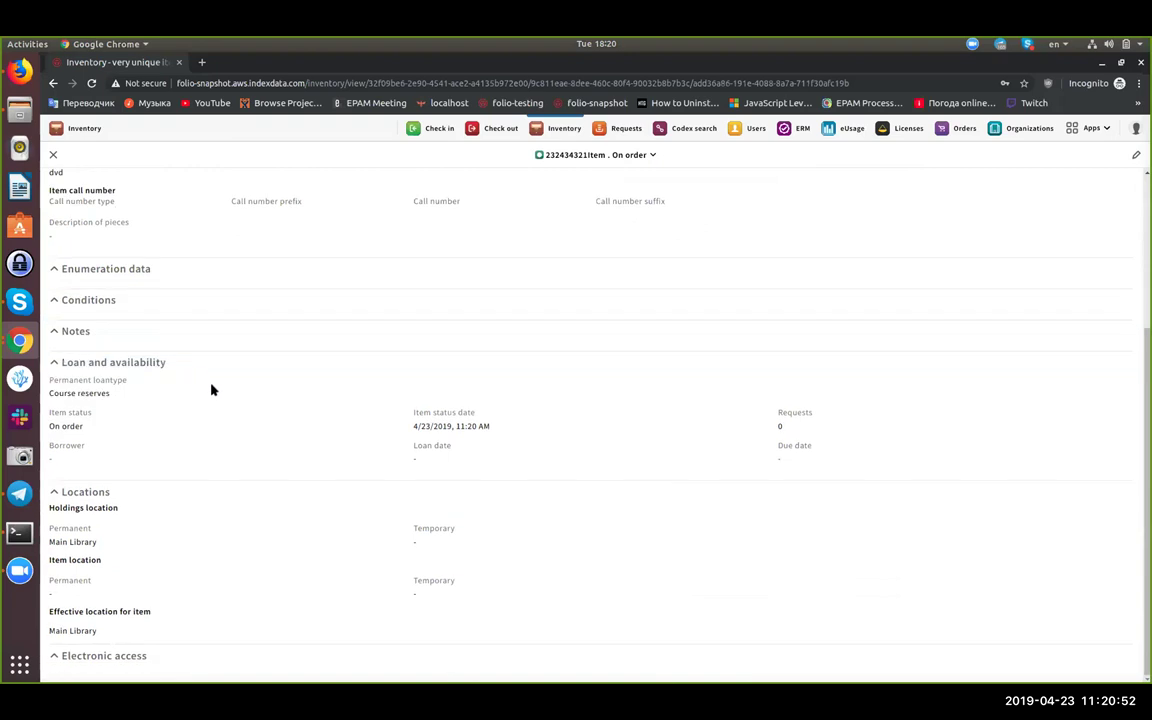
left_click(185, 334)
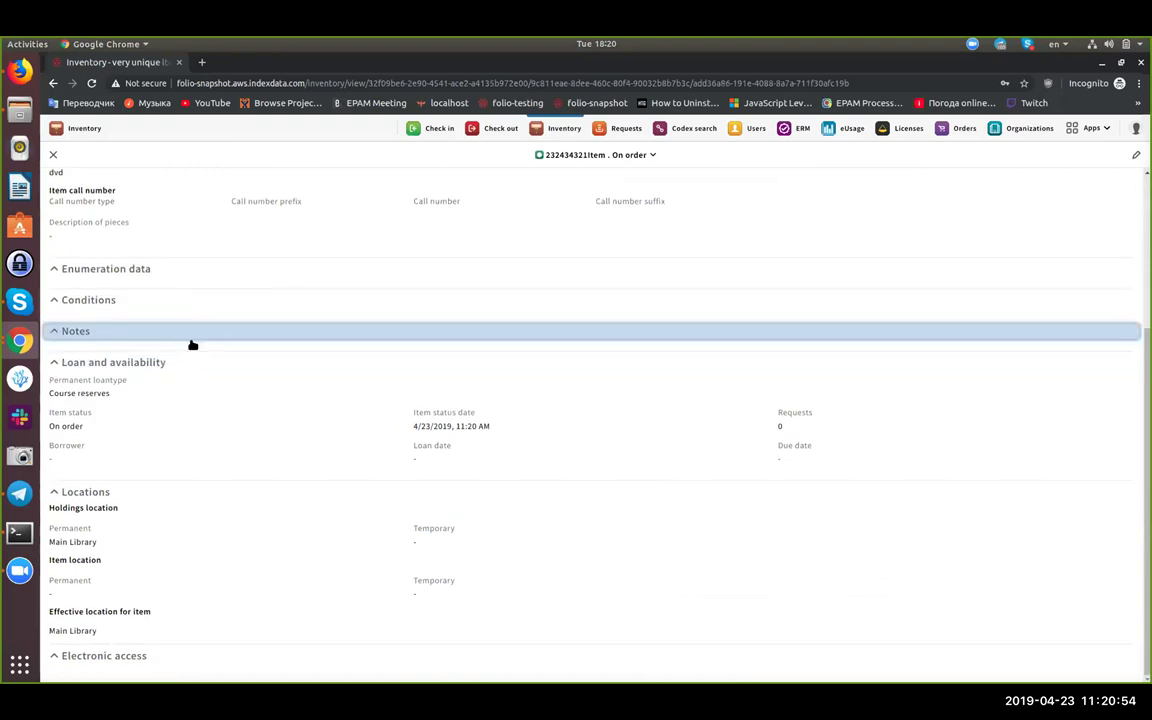
scroll(750, 401, "up", 3)
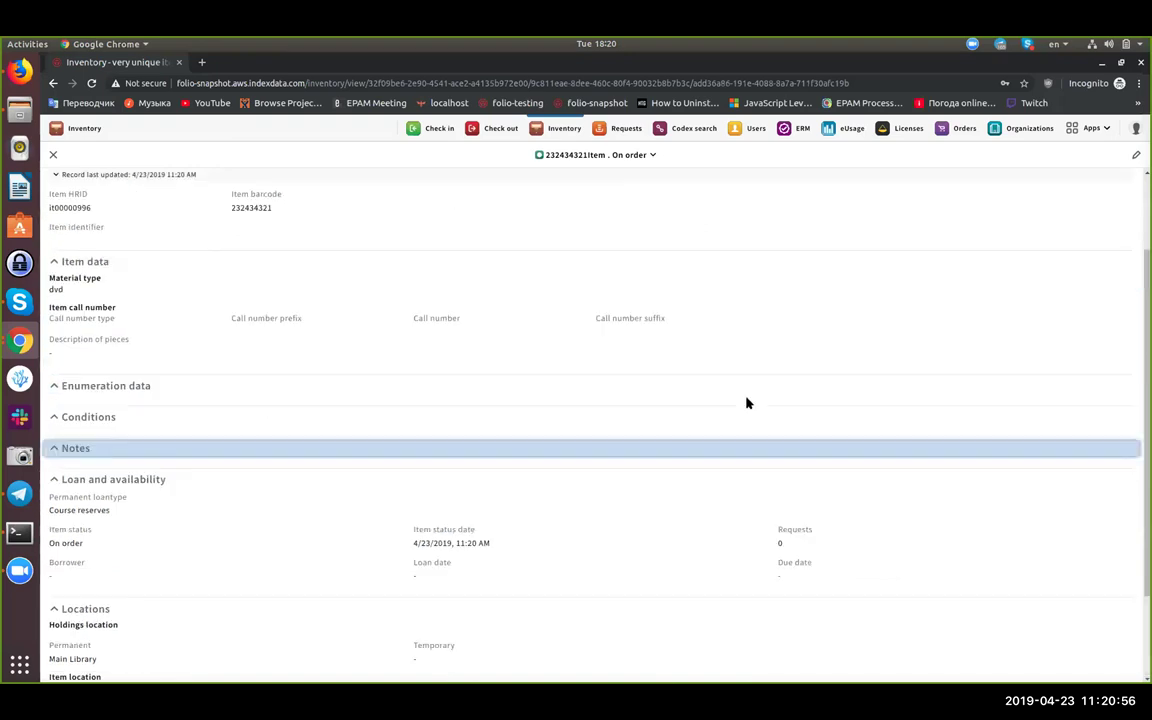
left_click(264, 318)
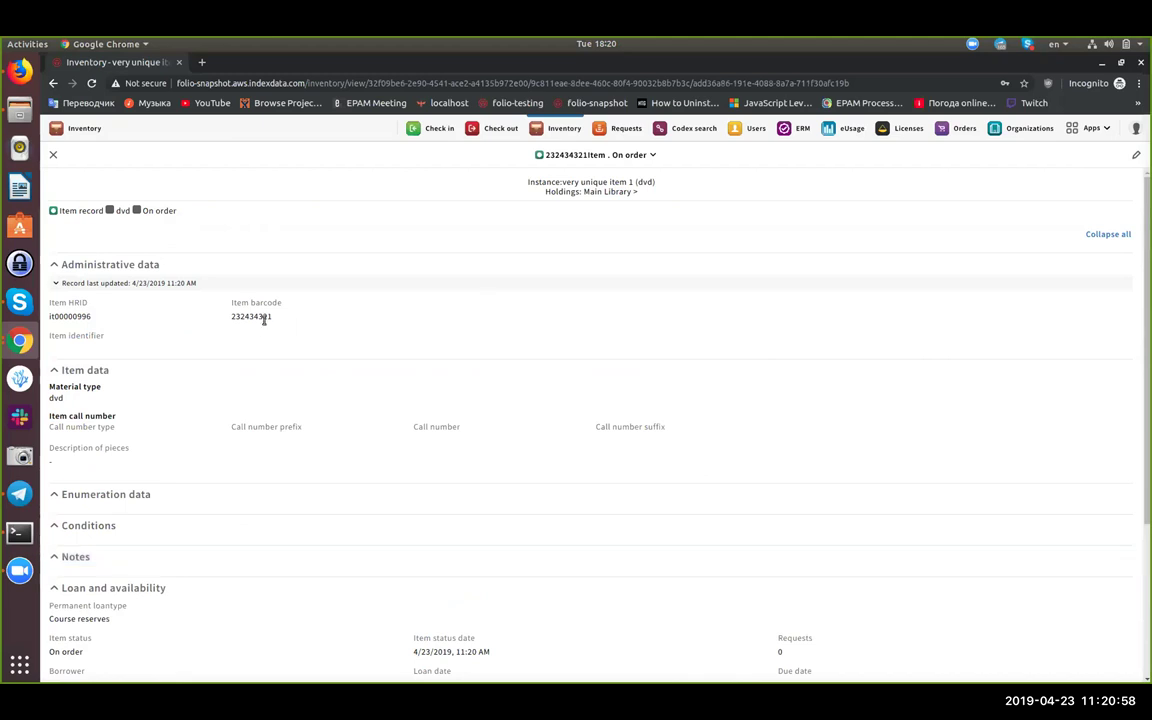
left_click_drag(177, 210, 141, 212)
left_click(184, 213)
left_click(185, 213)
Return to Orders, leave the check-in view, and open PO line 10095-2 of the same order to review its cost details
left_click(958, 128)
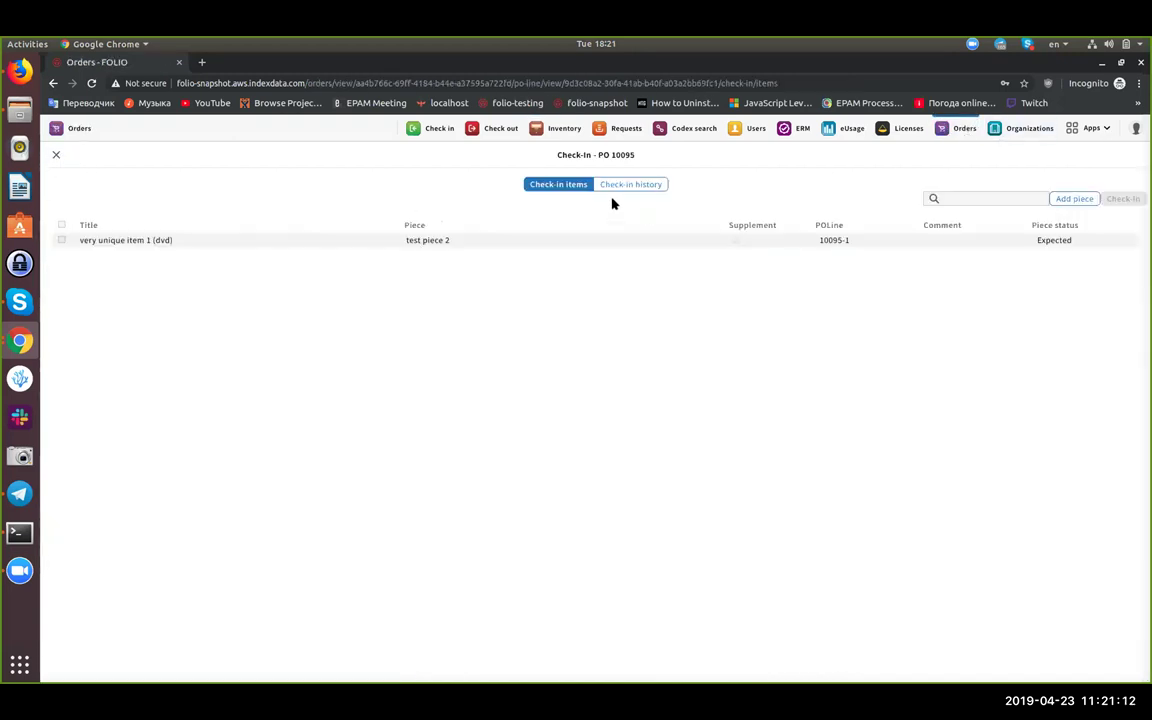
left_click(56, 154)
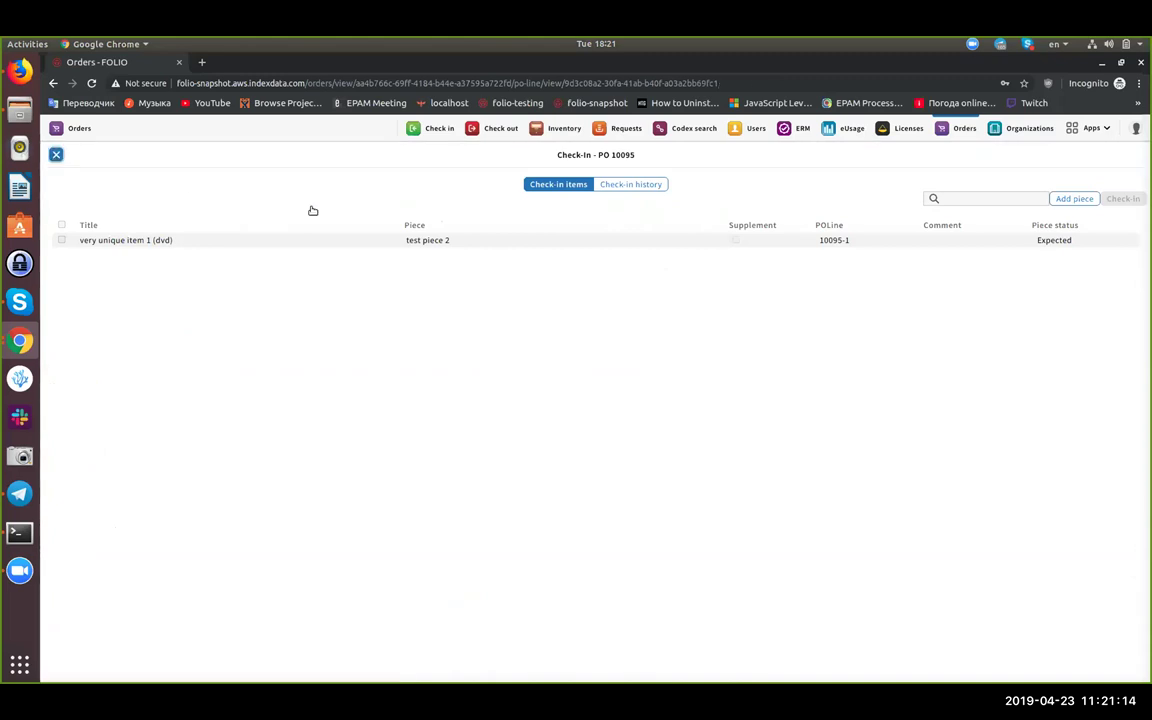
left_click(709, 153)
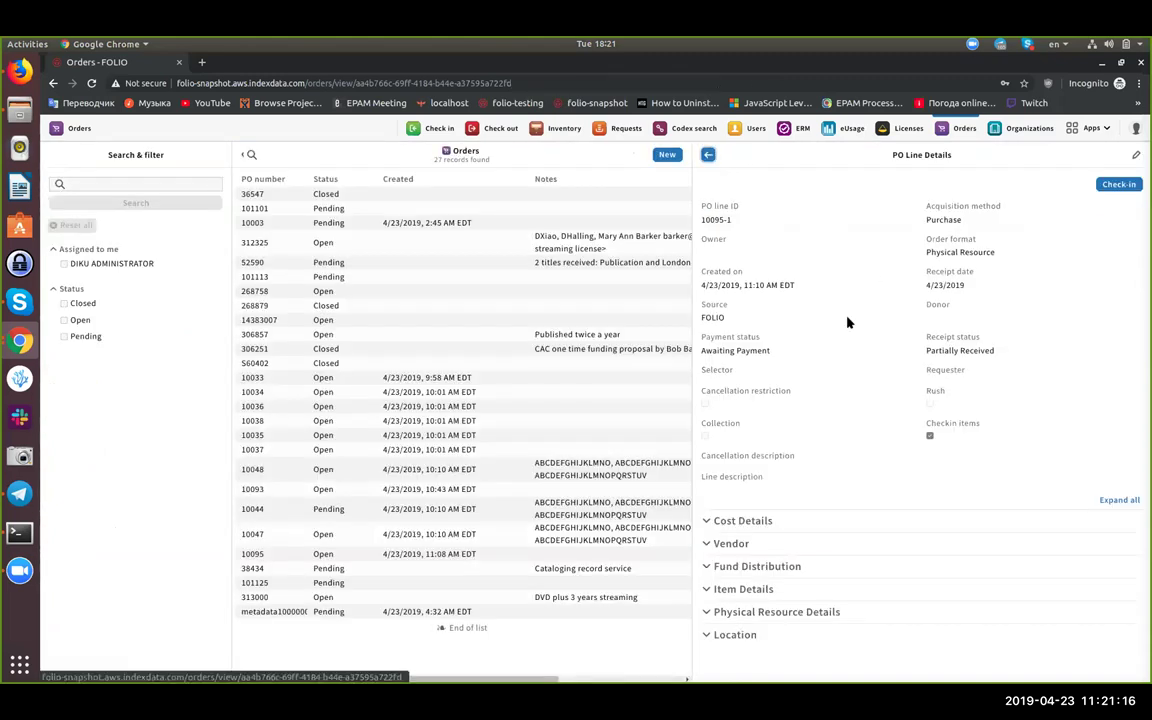
left_click(845, 540)
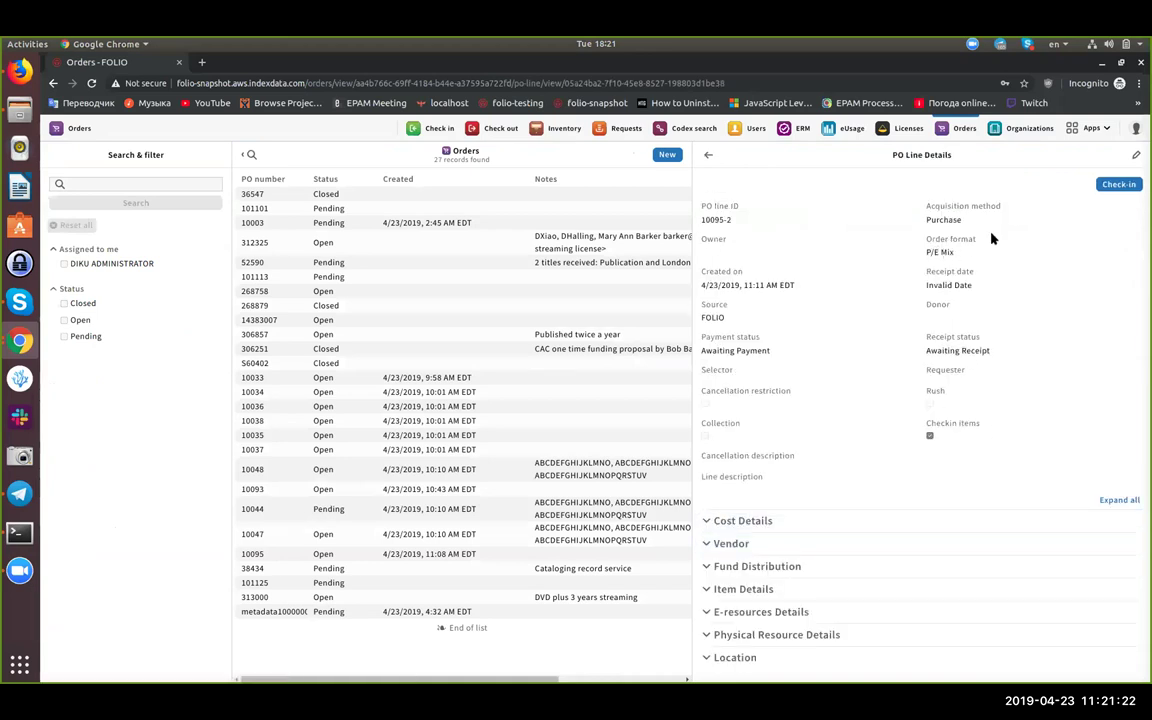
left_click(791, 526)
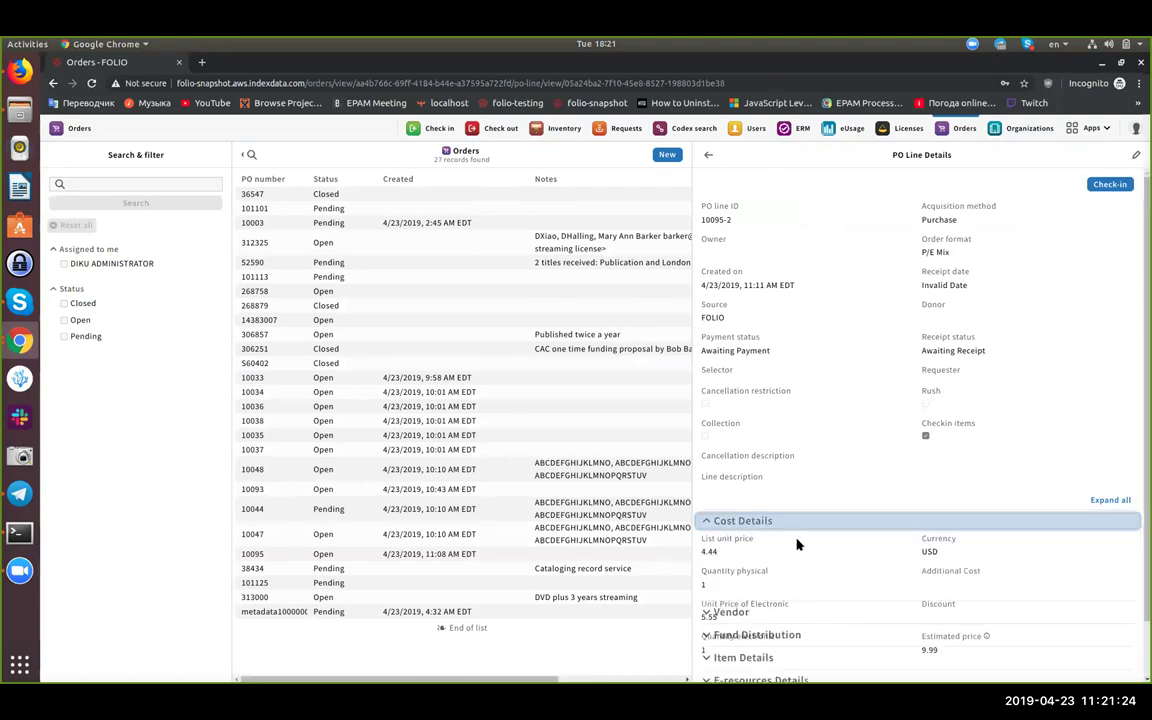
scroll(780, 525, "down", 2)
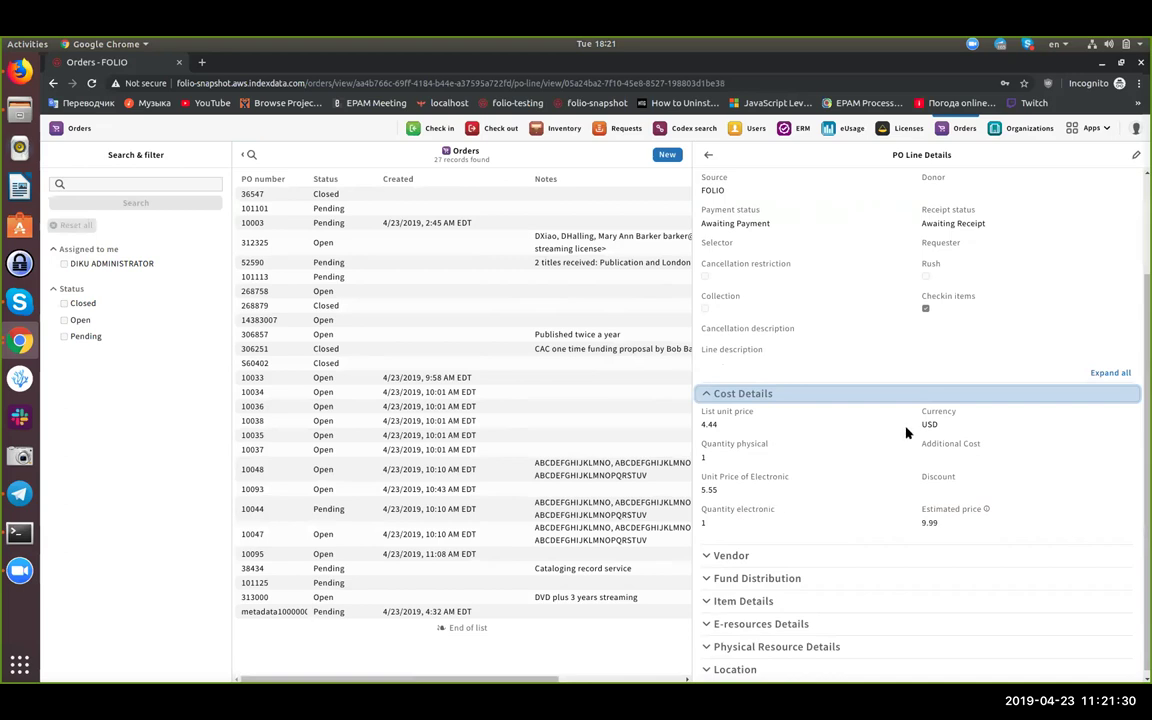
scroll(1080, 210, "up", 2)
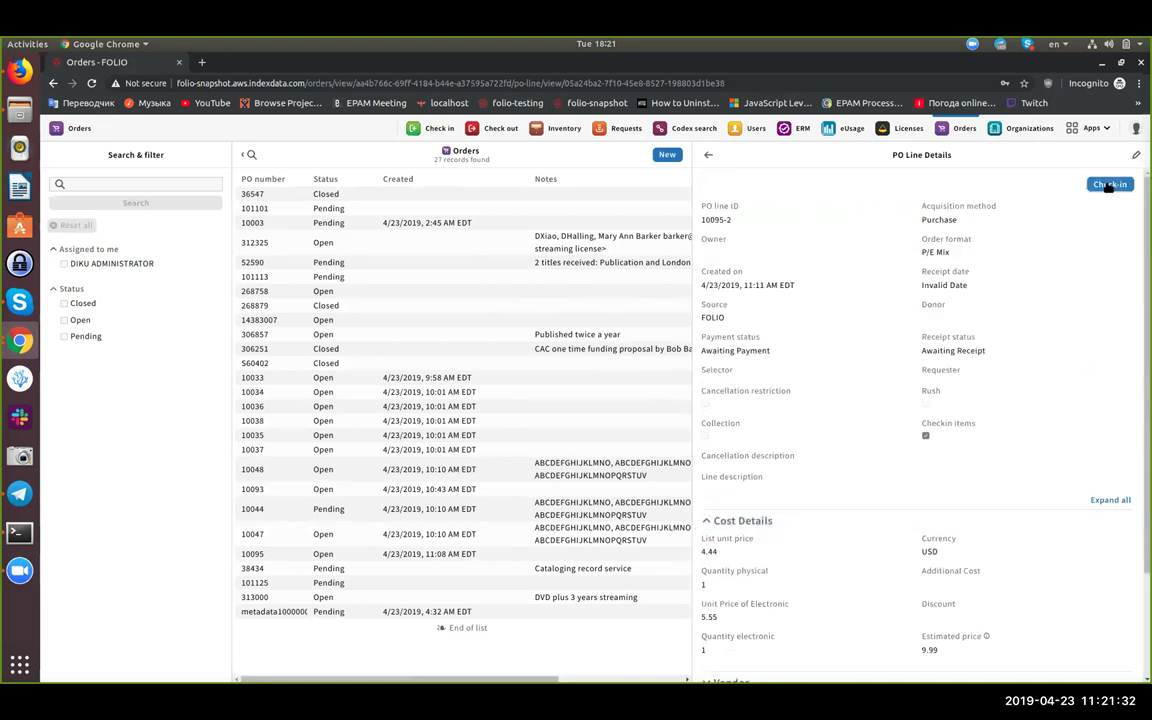
Add and save a piece captioned "piece 1" with the Electronic format in the check-in view of PO line 10095-2
left_click(1108, 185)
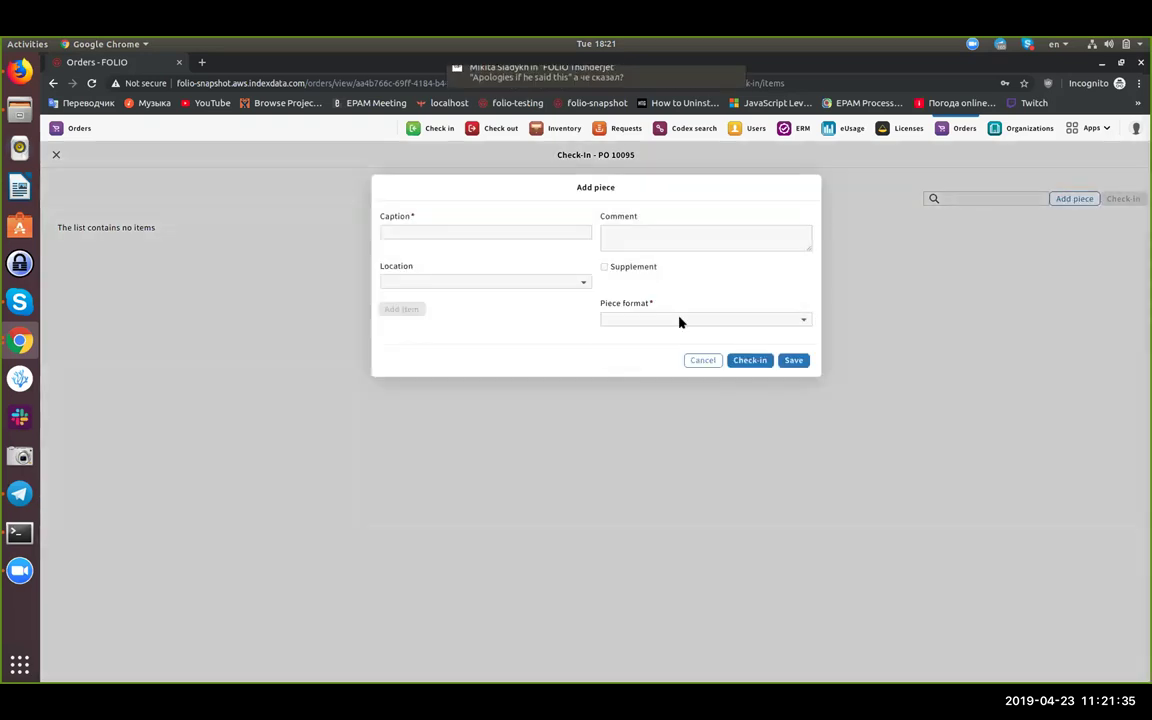
left_click(681, 320)
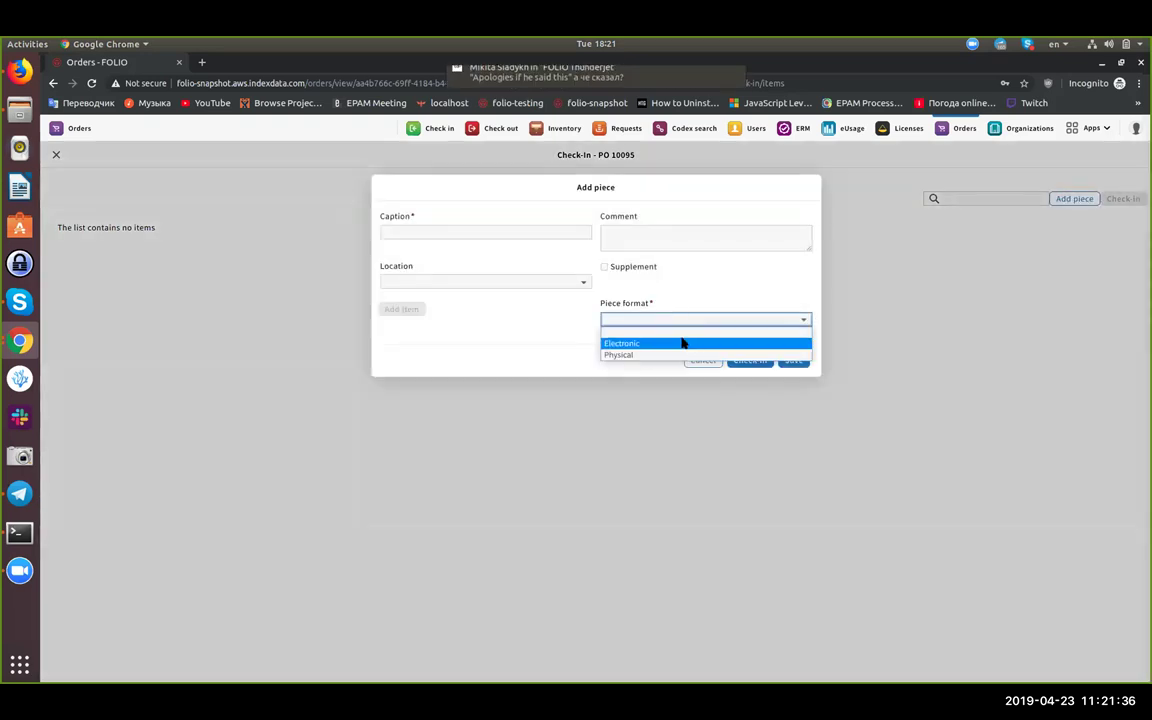
left_click(682, 344)
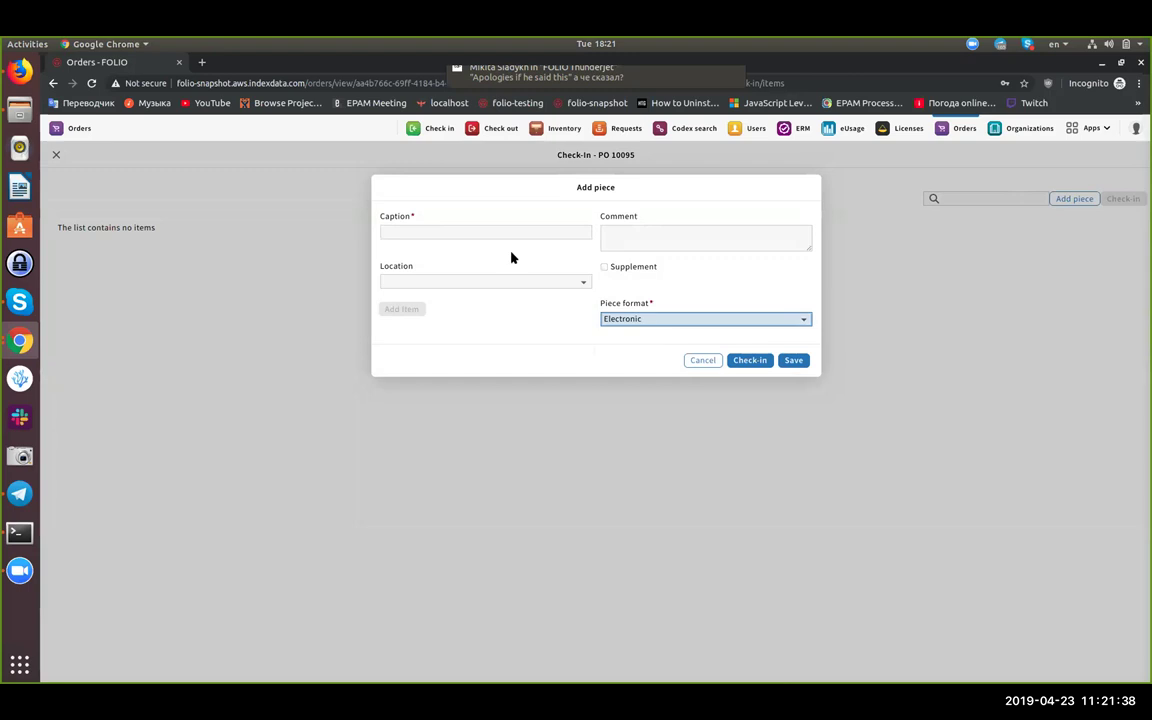
left_click(512, 232)
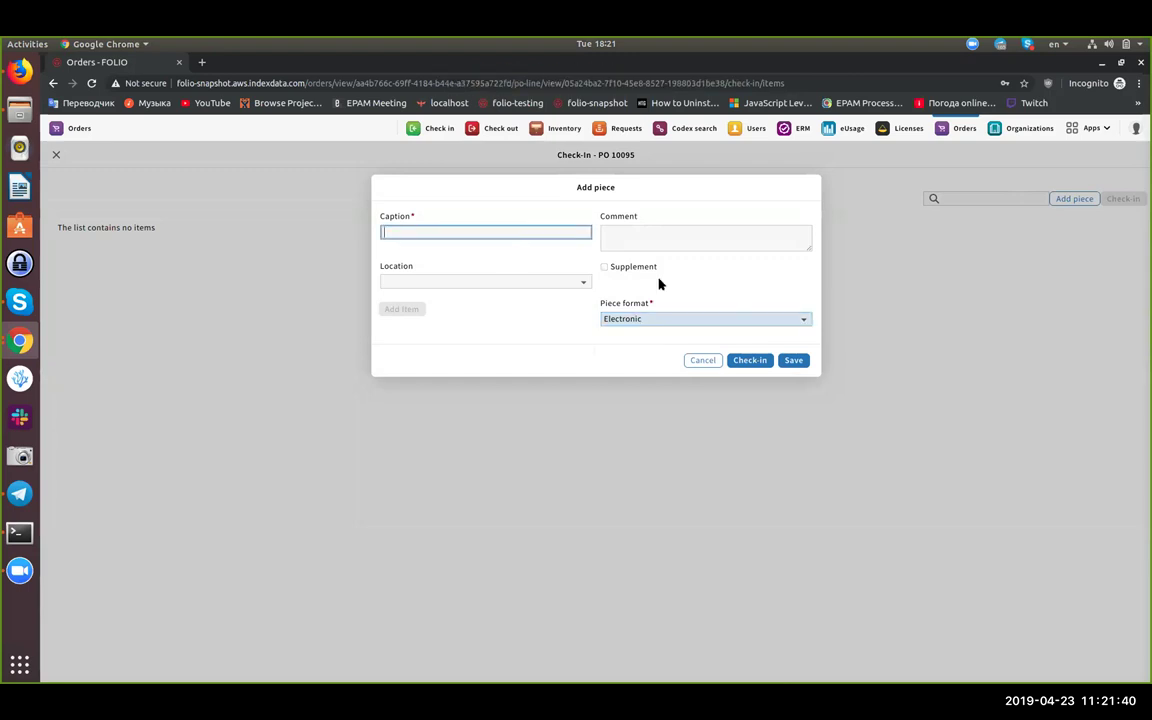
type("piece 1")
left_click(550, 293)
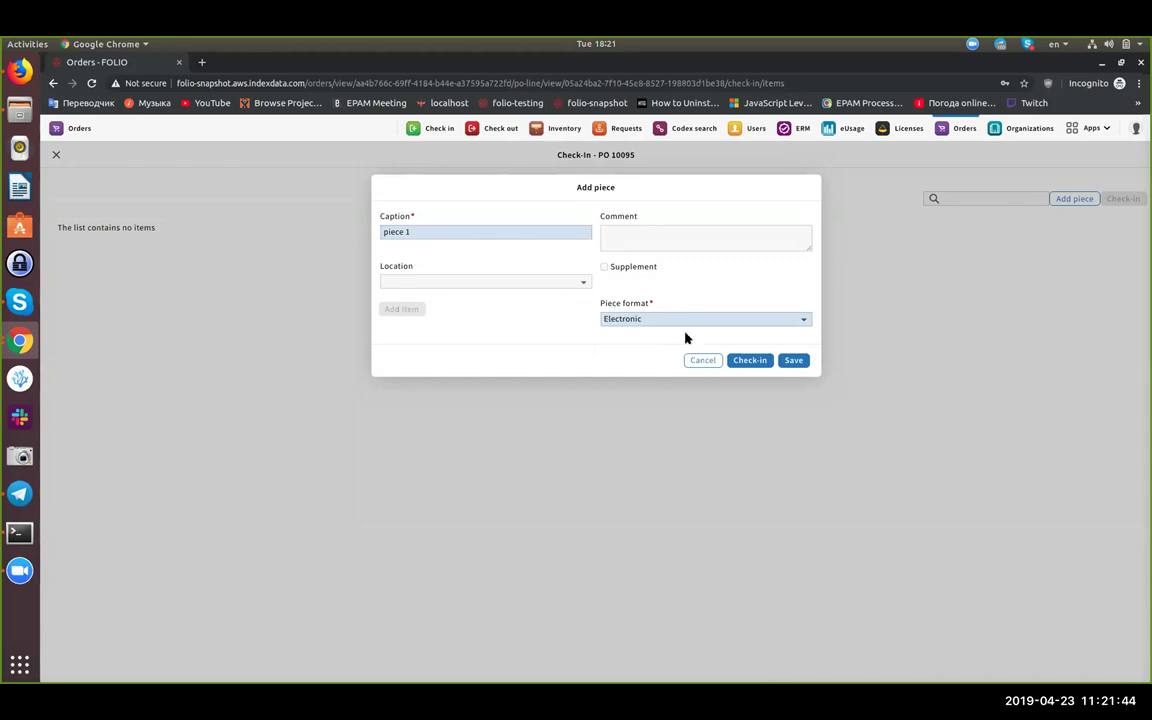
left_click(793, 360)
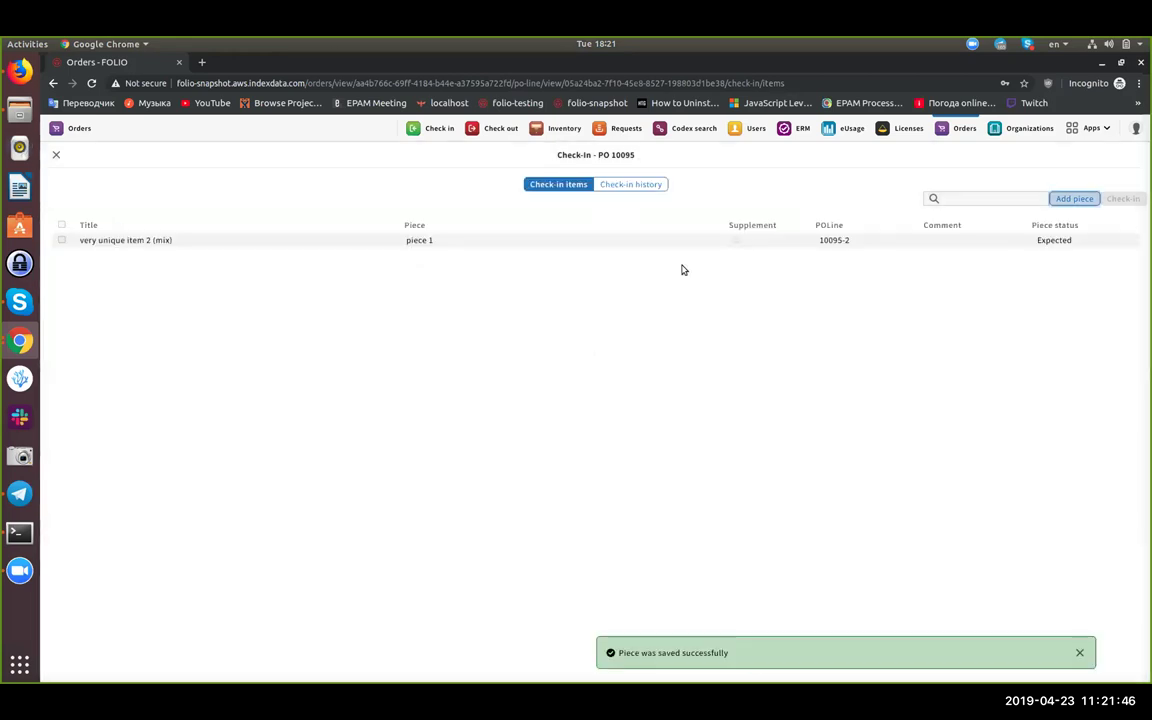
Start another piece captioned "piece 2" with the Electronic format and check the available locations
key("Return")
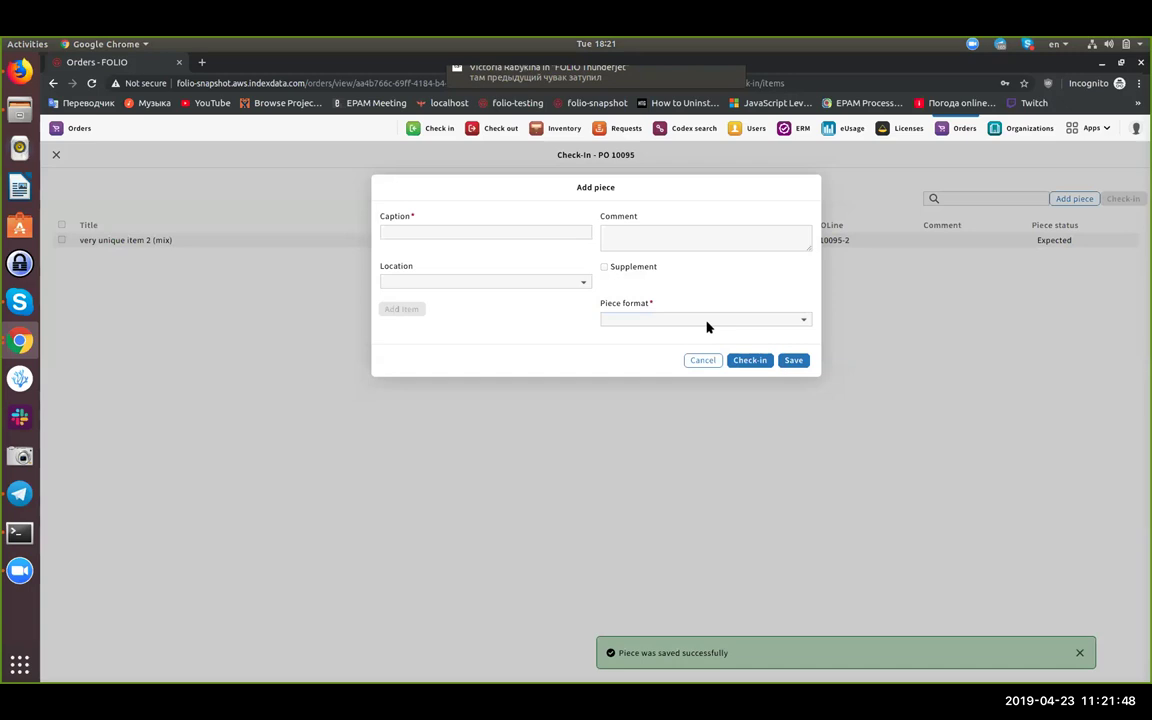
left_click(462, 231)
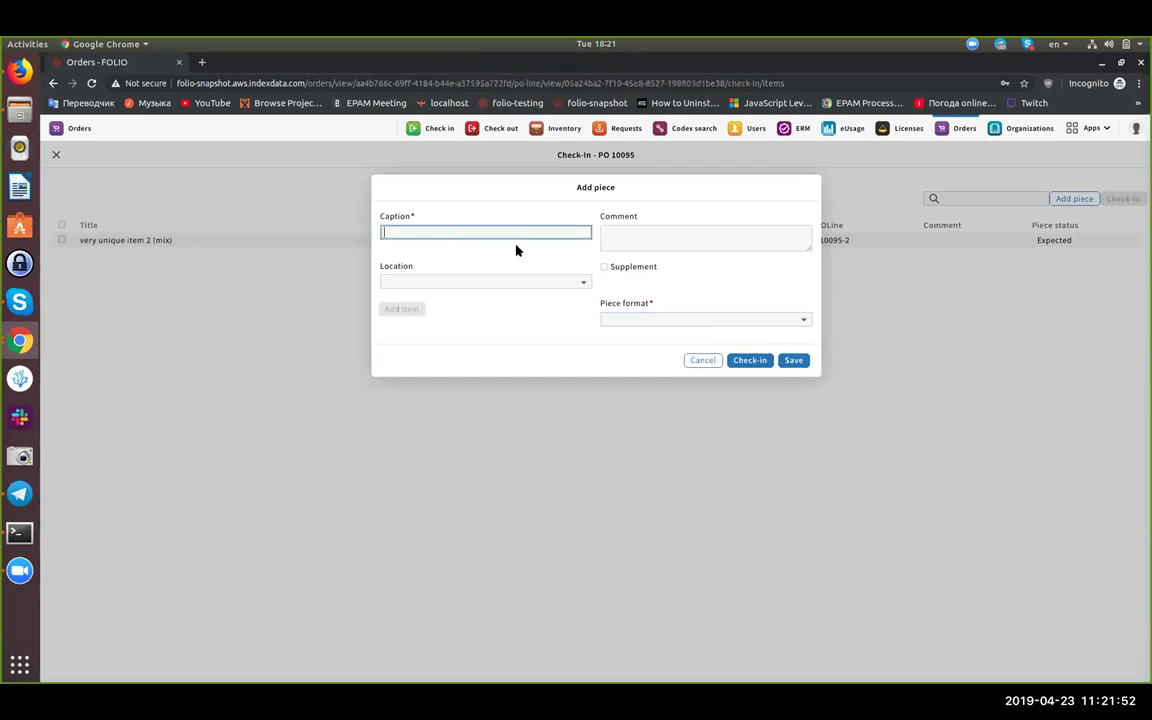
type("piece 2")
left_click(712, 320)
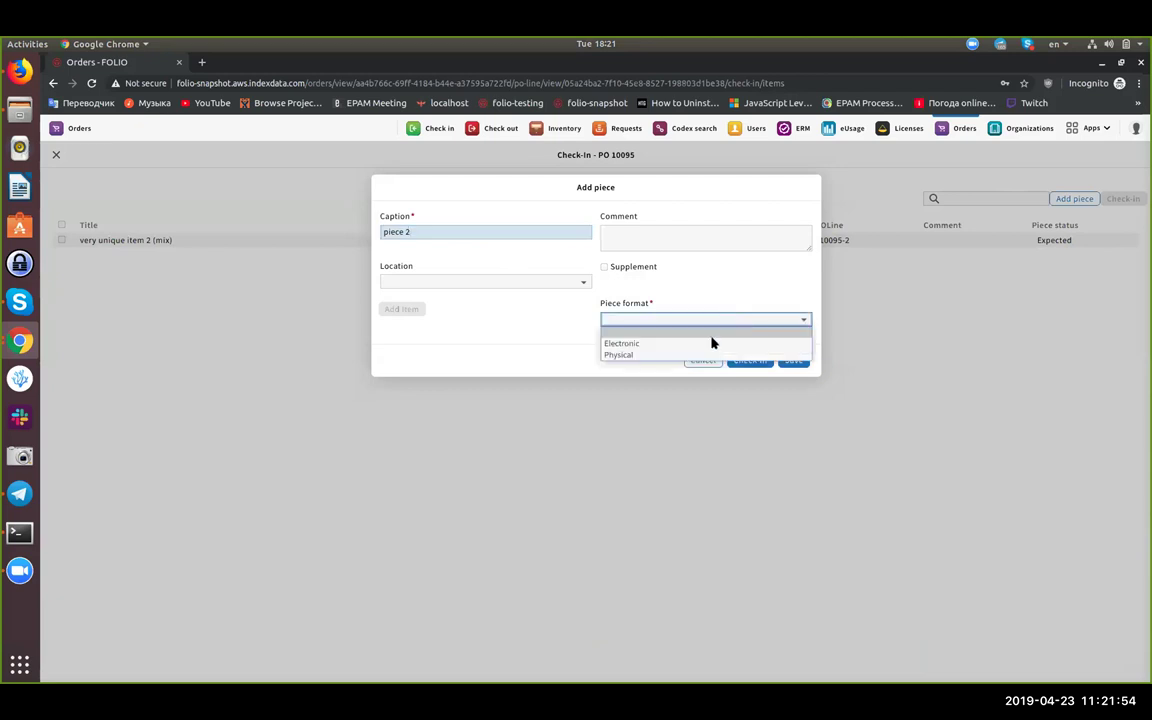
left_click(649, 331)
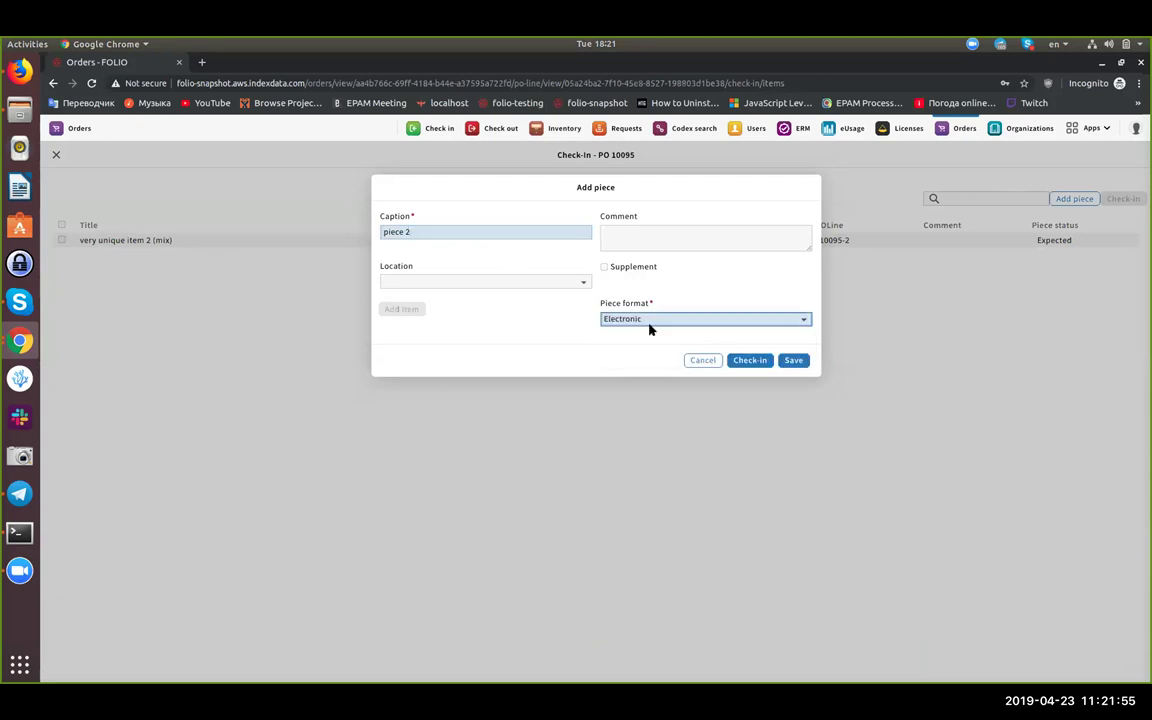
left_click(553, 283)
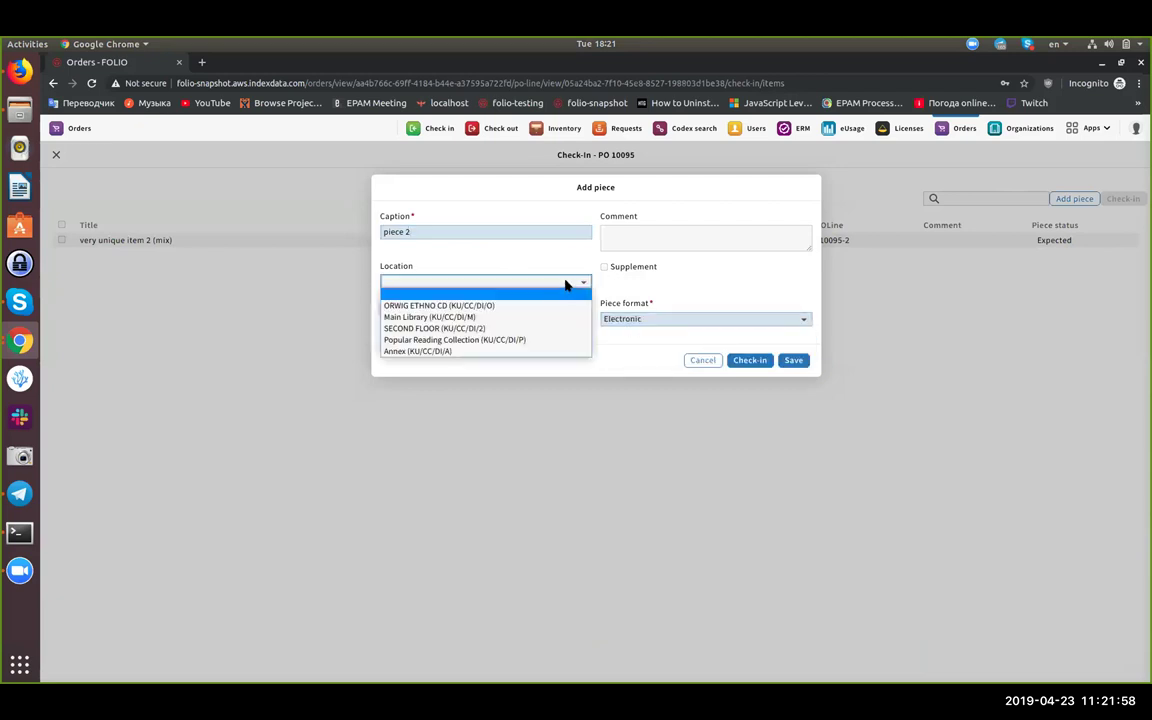
left_click(573, 263)
Change piece 2 to the Physical format with location Main Library (KU/CC/DI/M) and save it
left_click(632, 320)
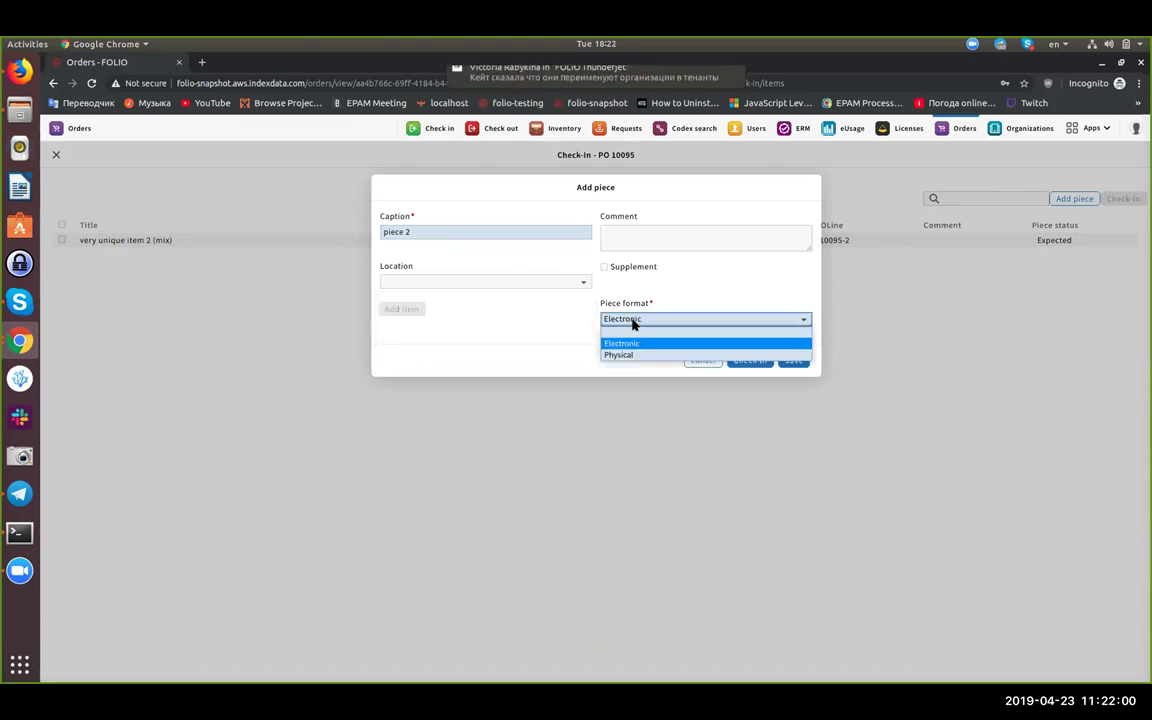
left_click(637, 357)
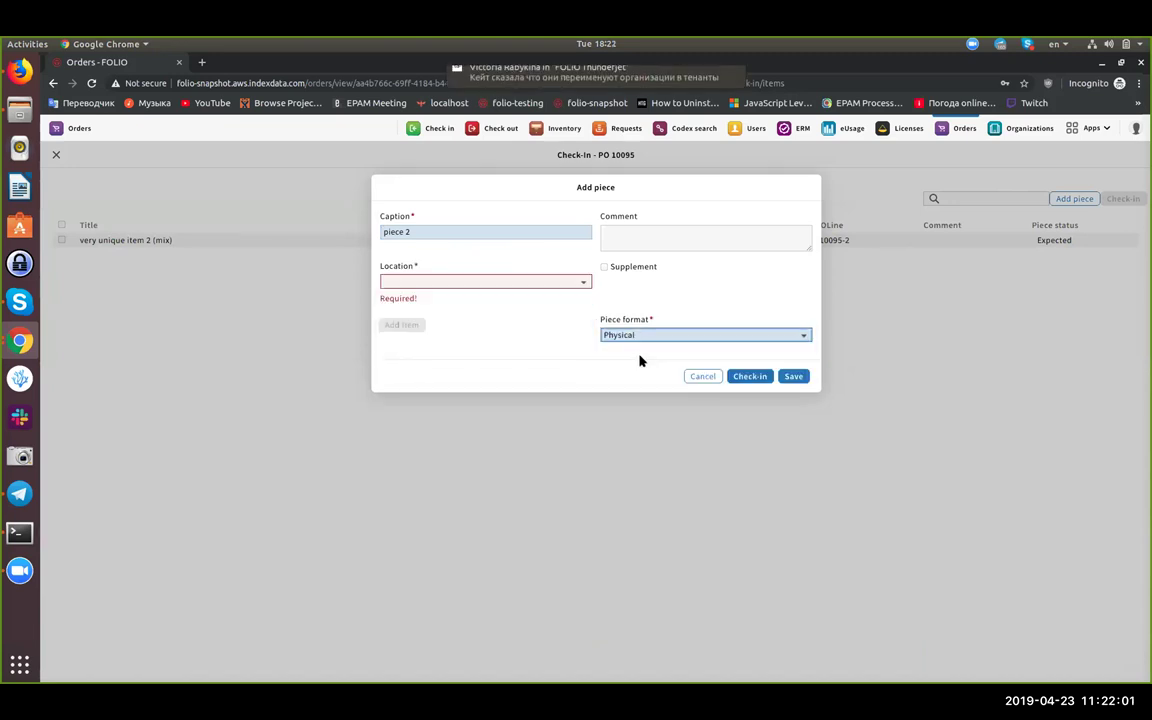
left_click(575, 286)
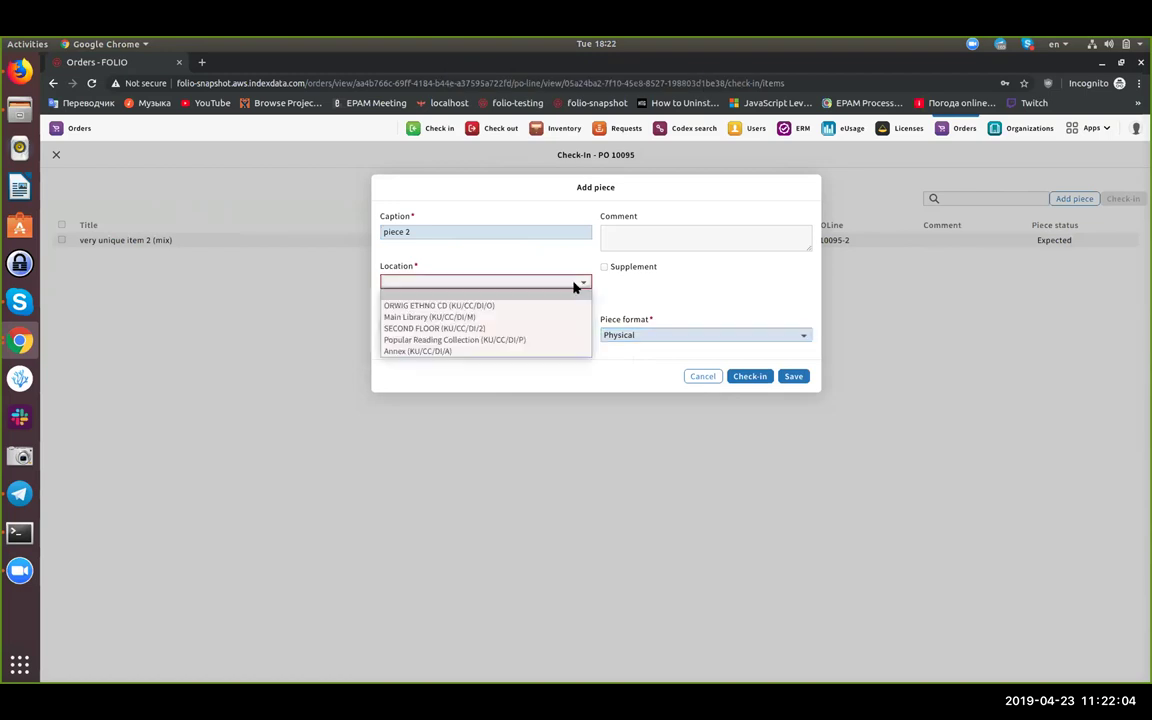
left_click(558, 317)
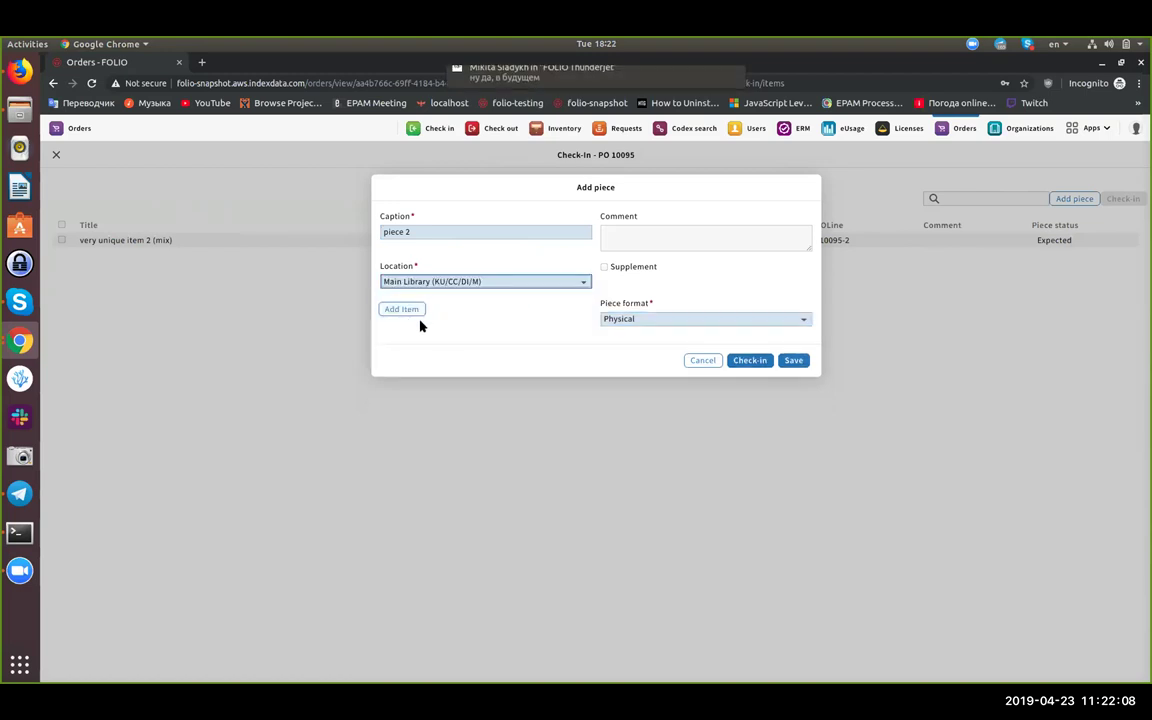
left_click(463, 313)
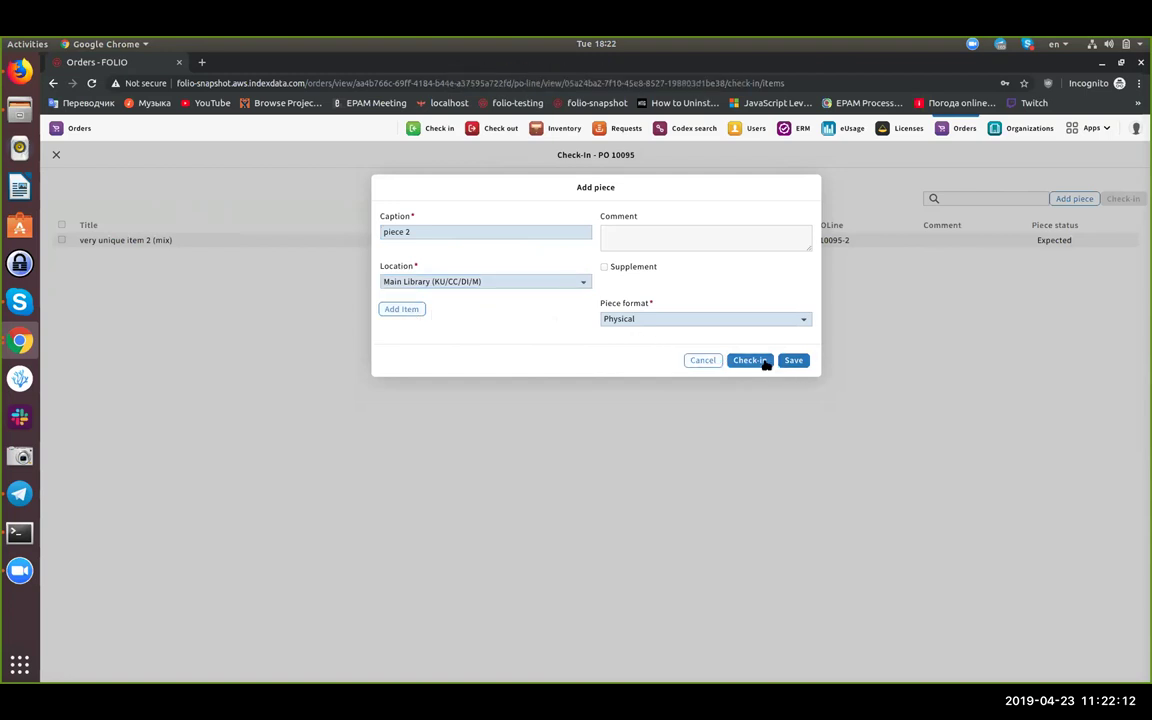
left_click(795, 361)
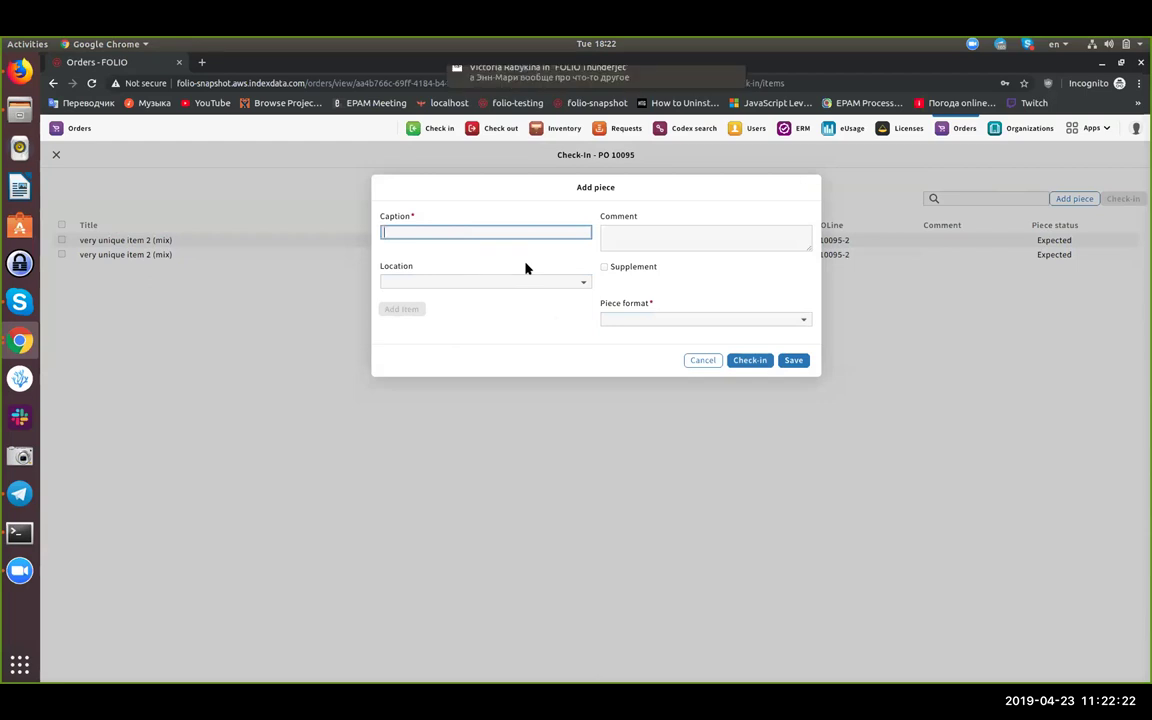
Add an Electronic piece captioned "test 1" and check it in directly when creating it
type("test 1")
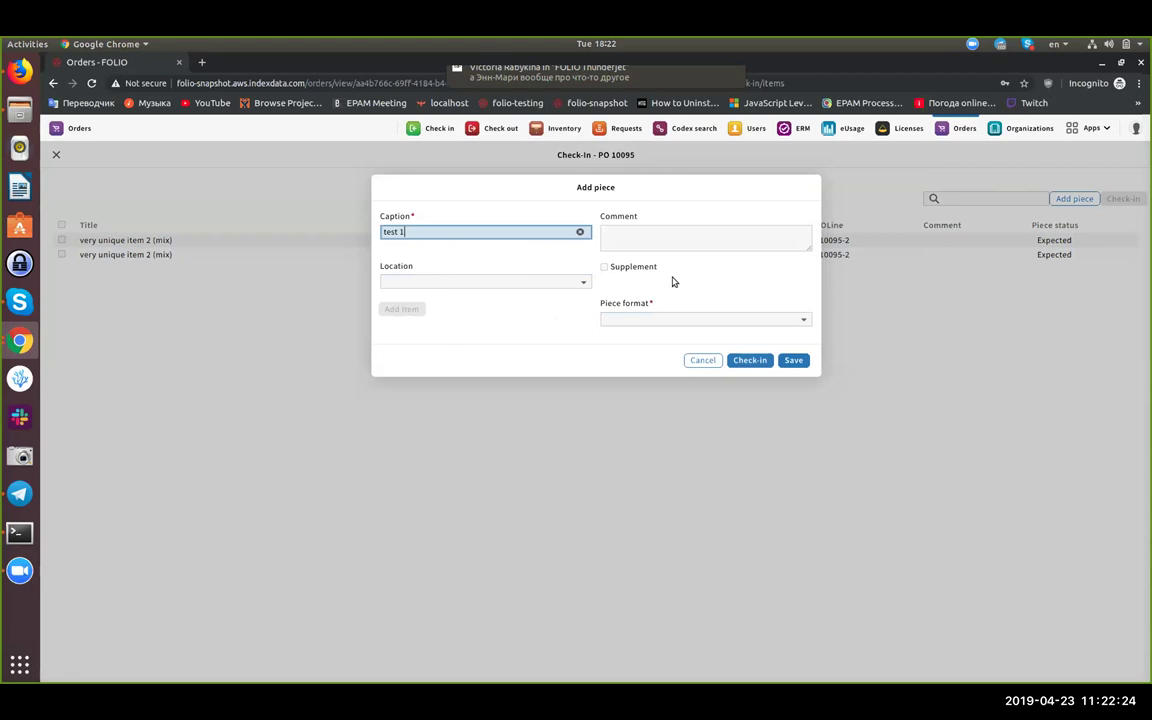
left_click(648, 320)
left_click(646, 343)
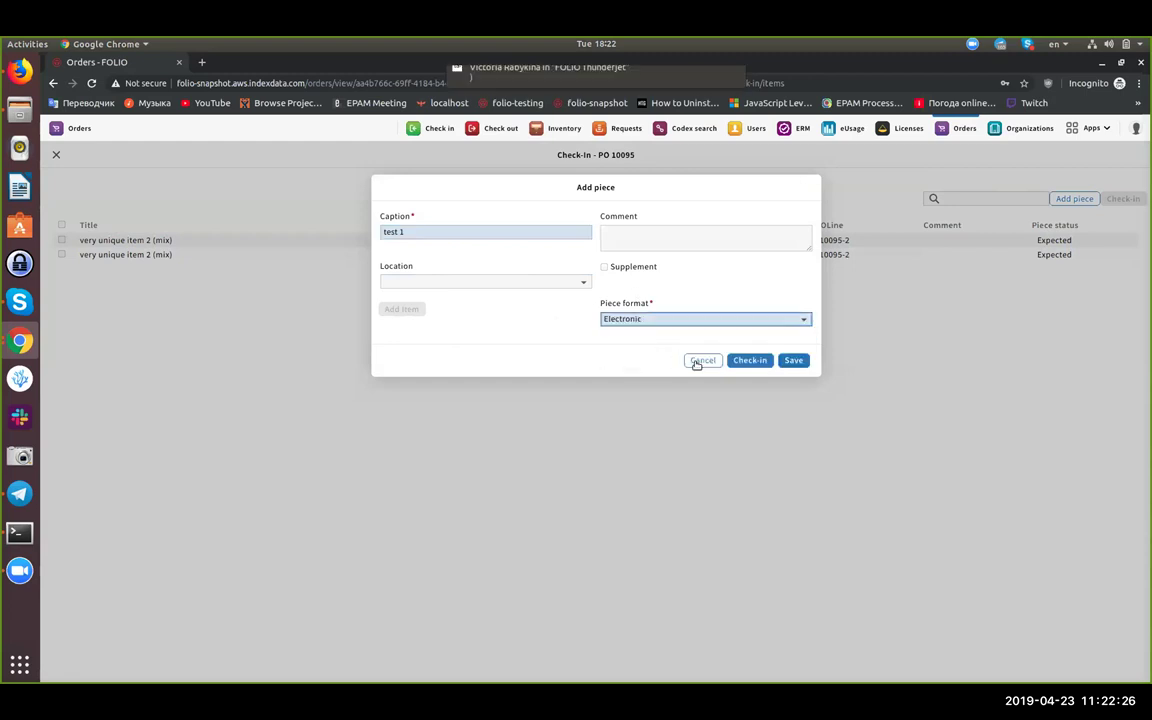
left_click(756, 363)
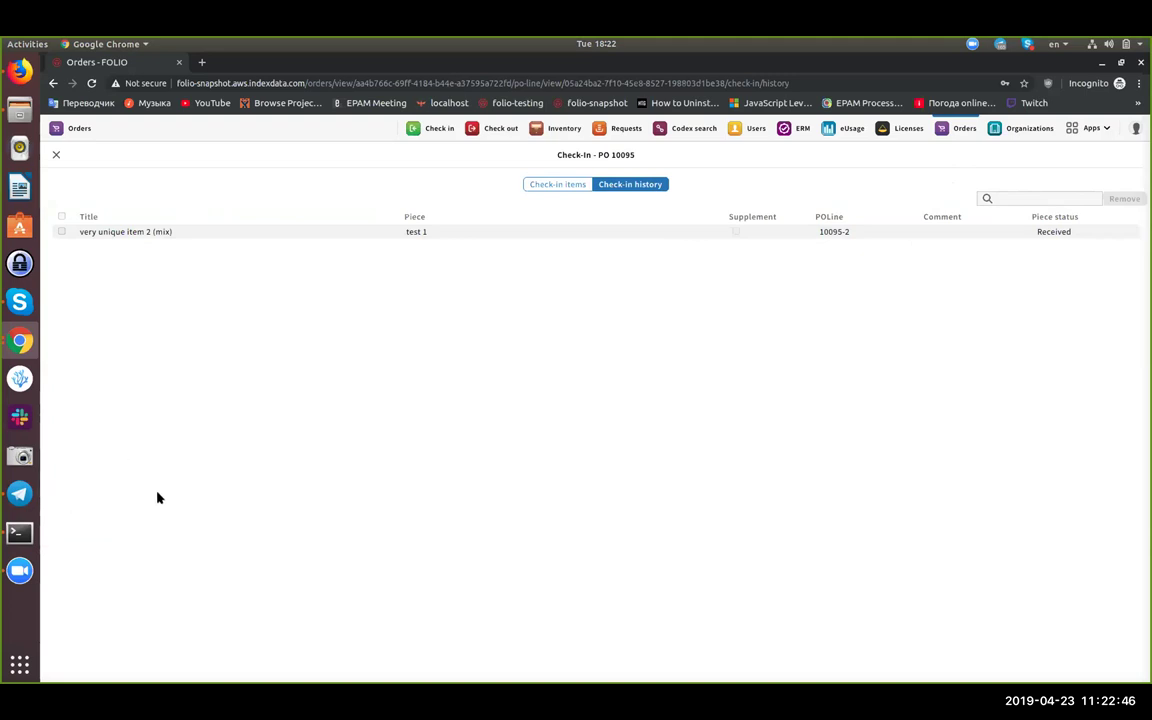
left_click(21, 572)
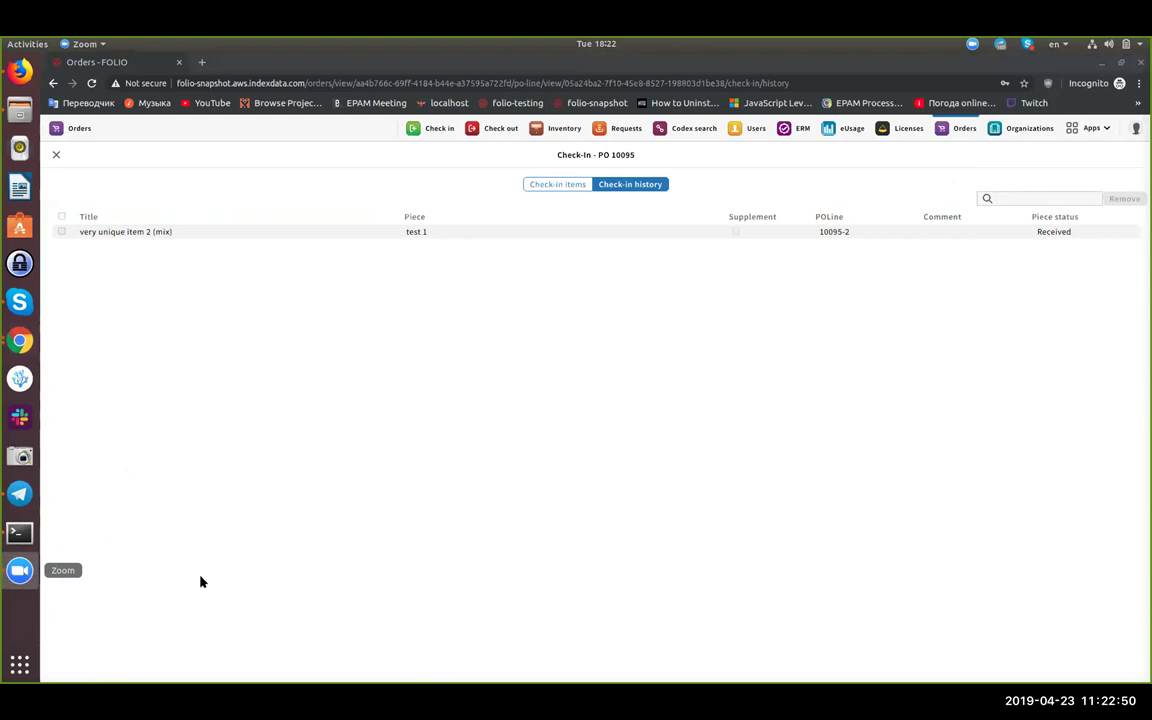
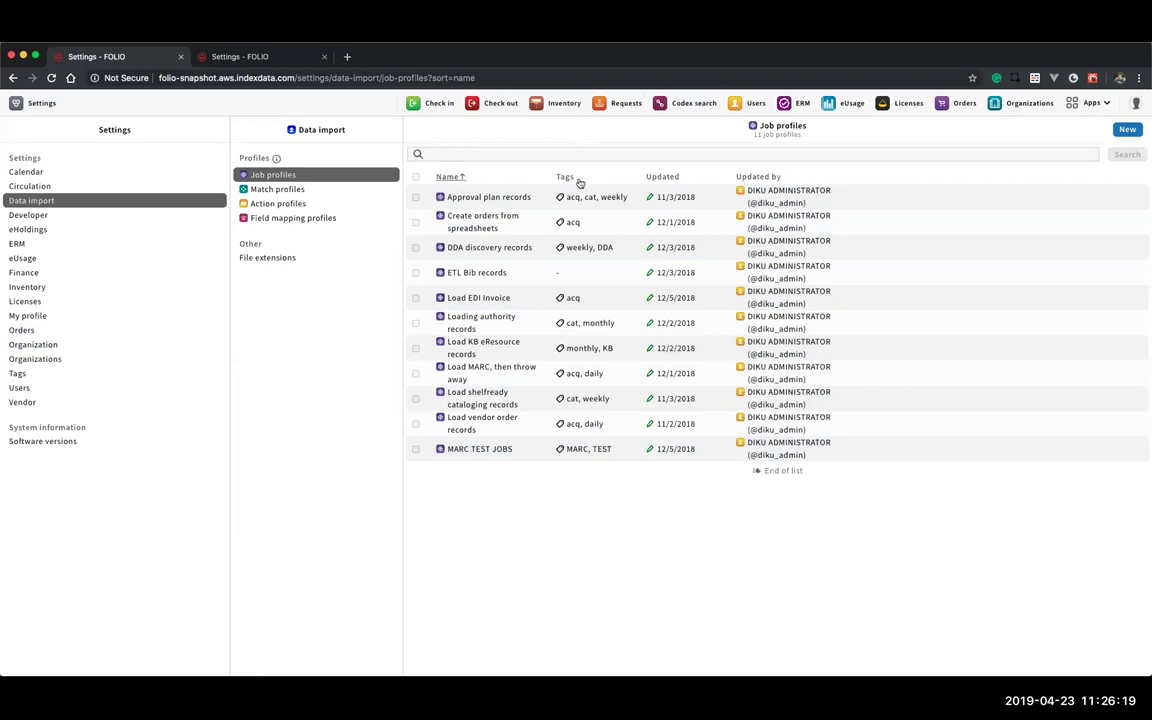
Sort the data import job profiles by their Updated date and search them for "acq"
left_click(661, 177)
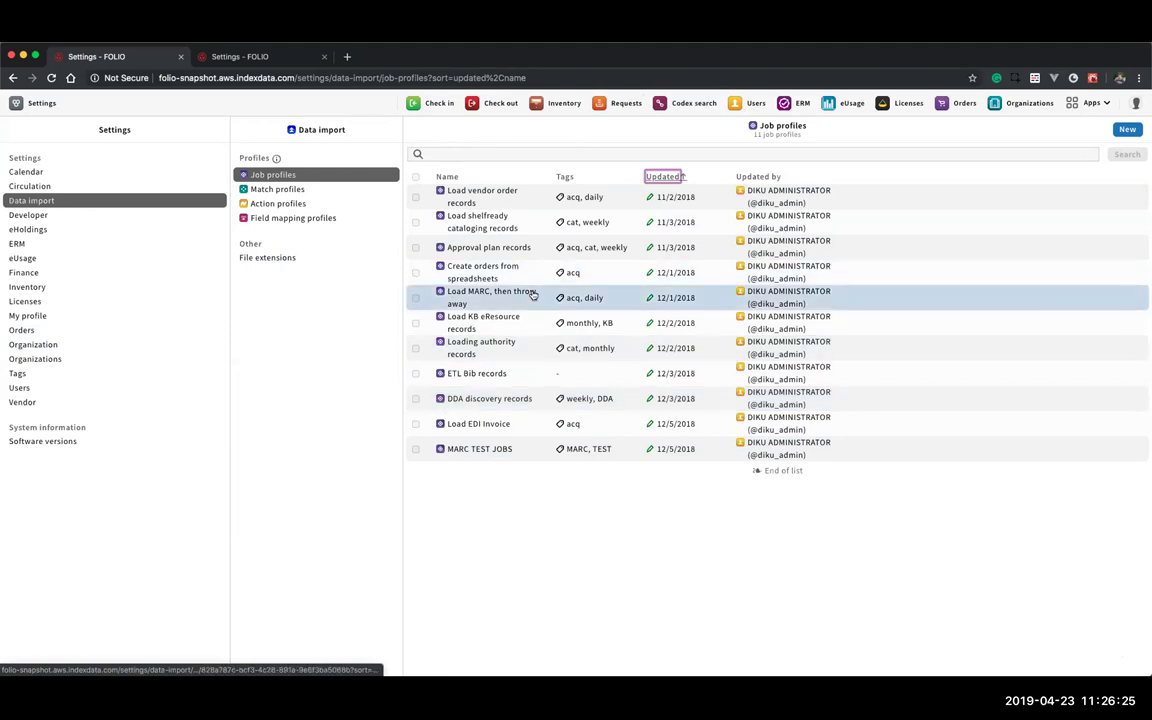
left_click(466, 153)
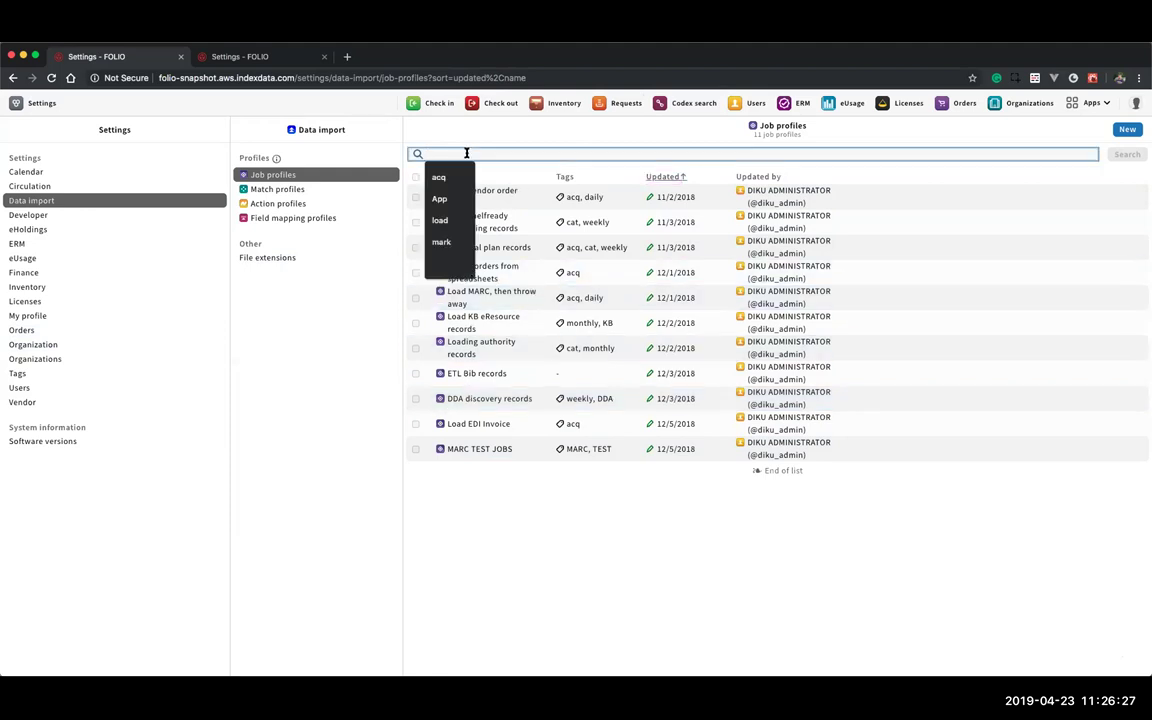
key("Down")
key("Return")
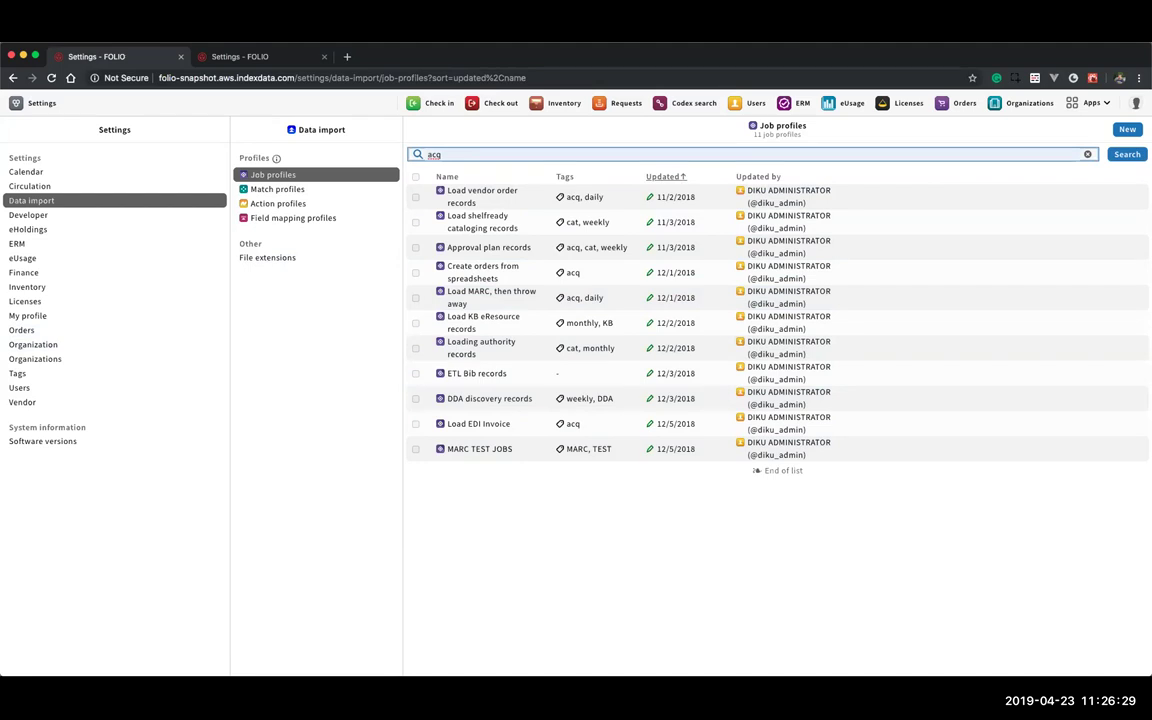
key("Return")
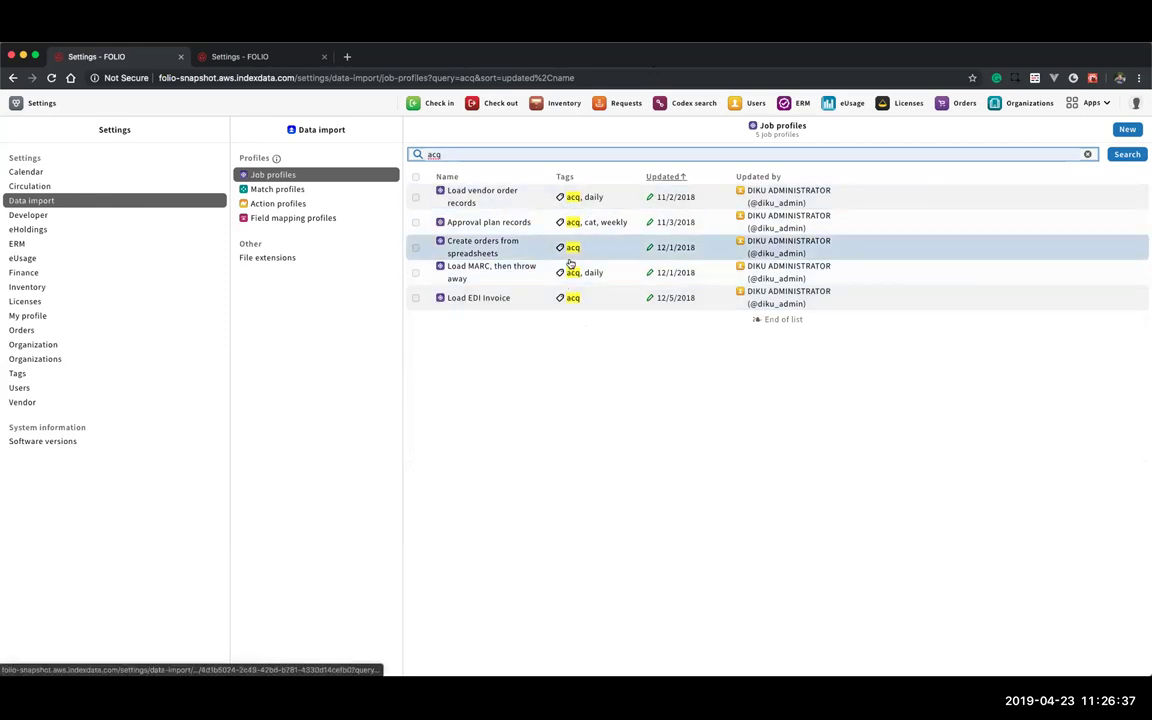
Clear the job profile search and open the Load KB eResource records profile to examine its summary and jobs
left_click(1087, 154)
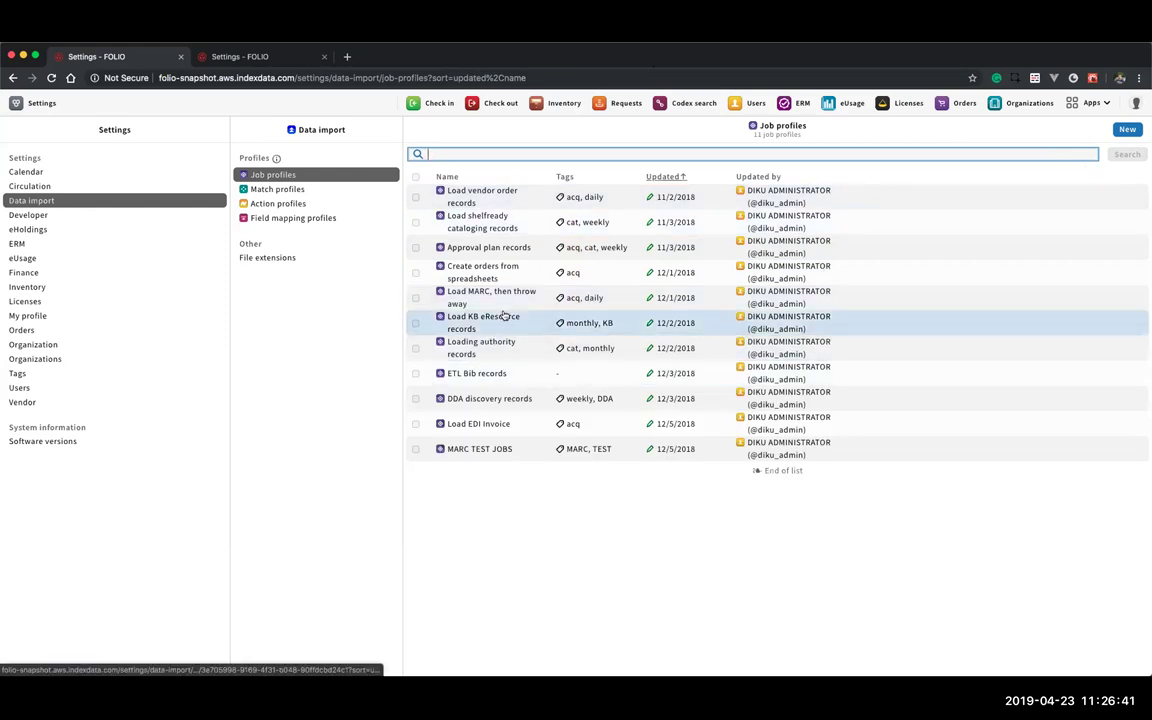
left_click(506, 324)
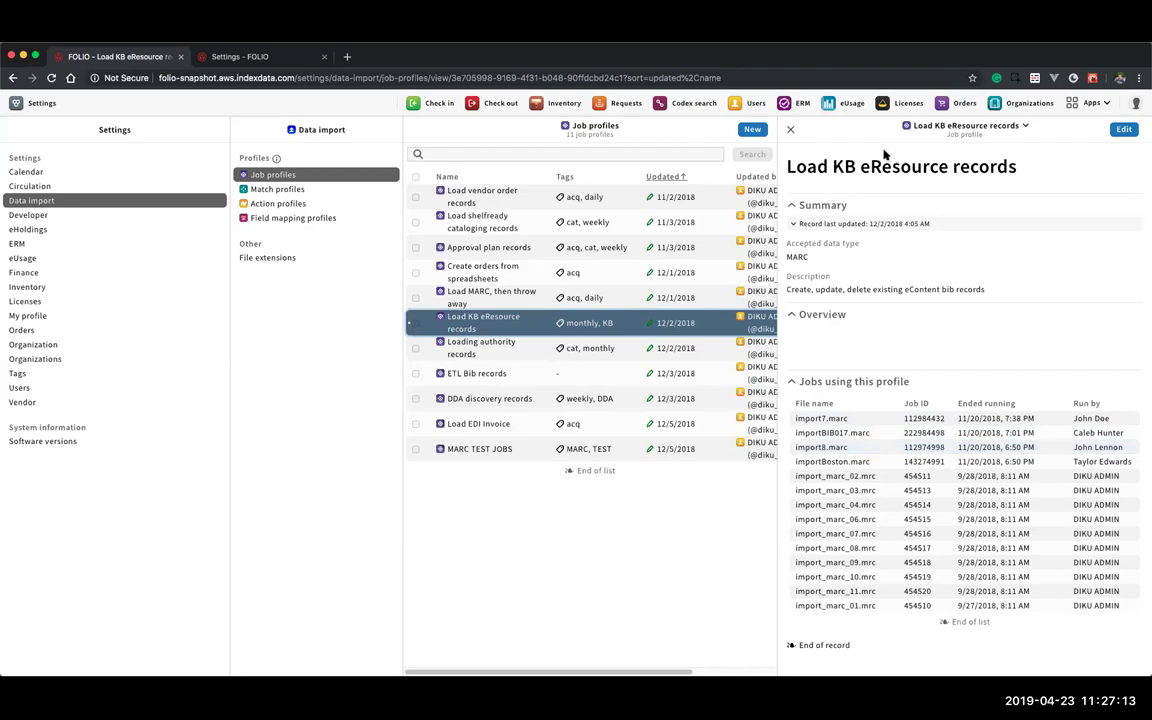
Start a new job profile named "New job profile test" with Delimited as its accepted data type
left_click(752, 130)
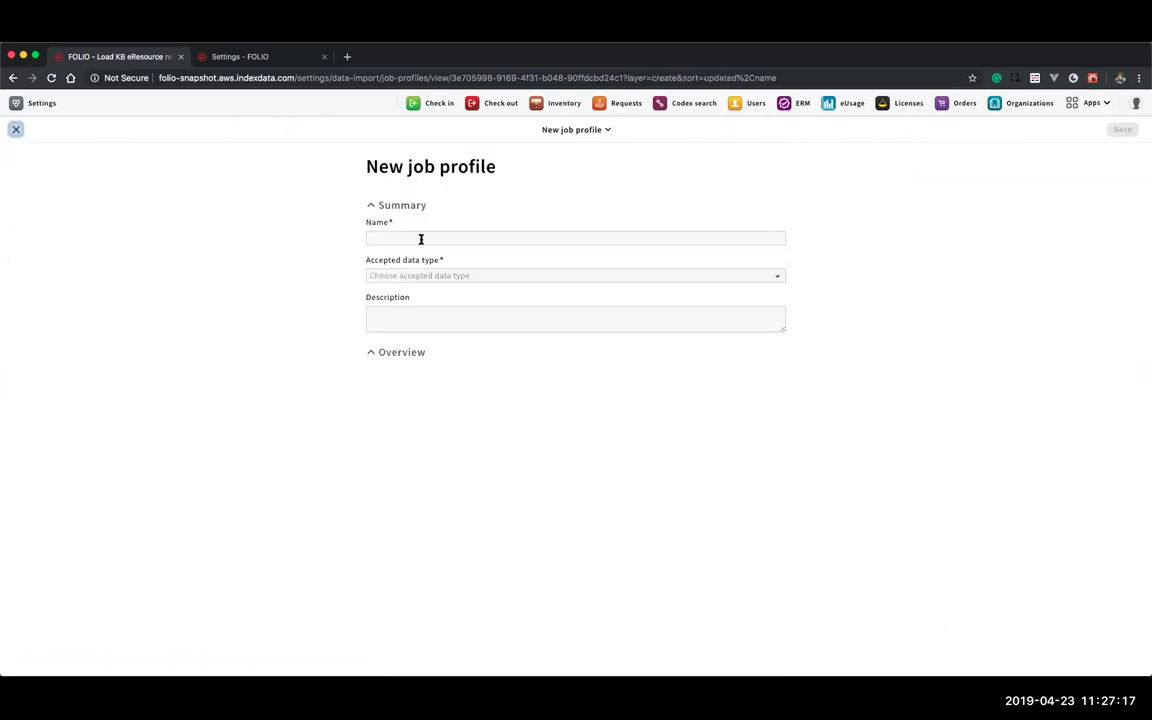
left_click(421, 239)
key("Down")
key("Return")
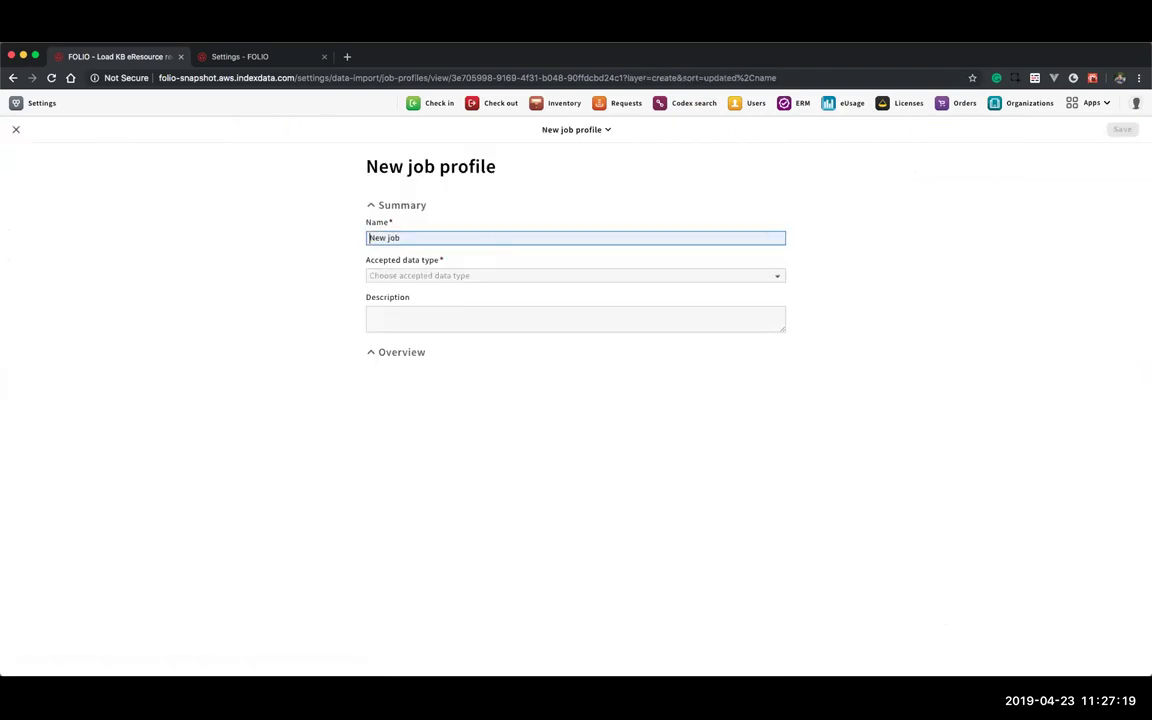
type("prof")
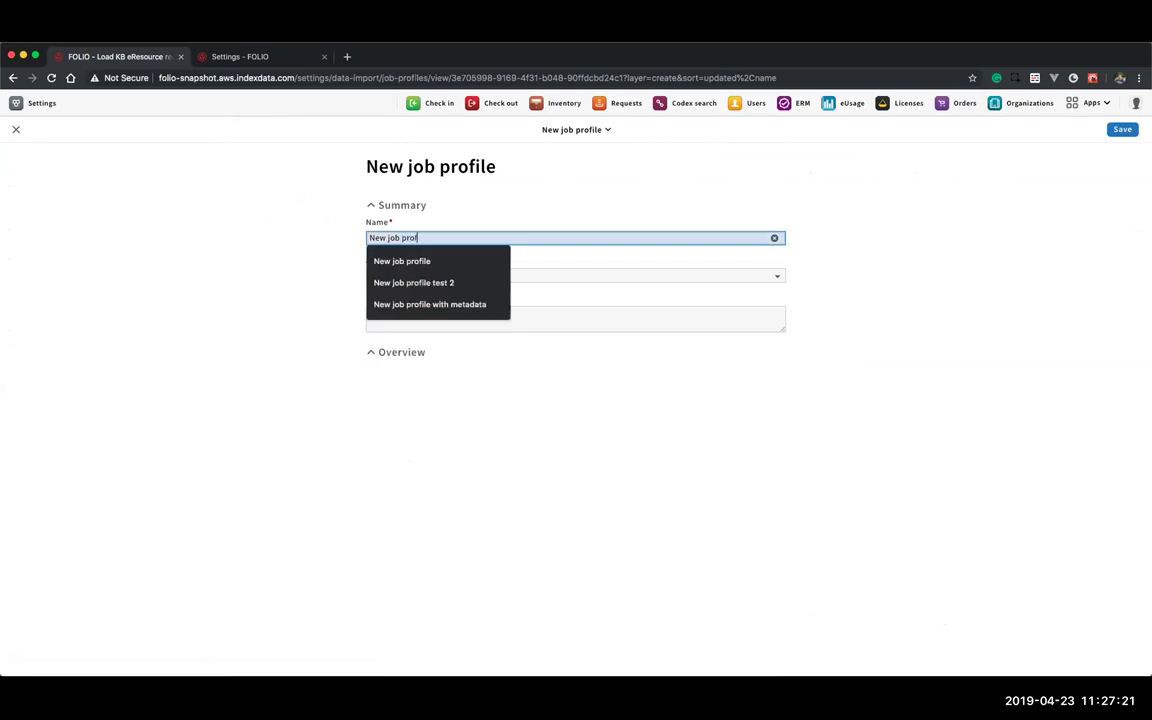
type("ile test")
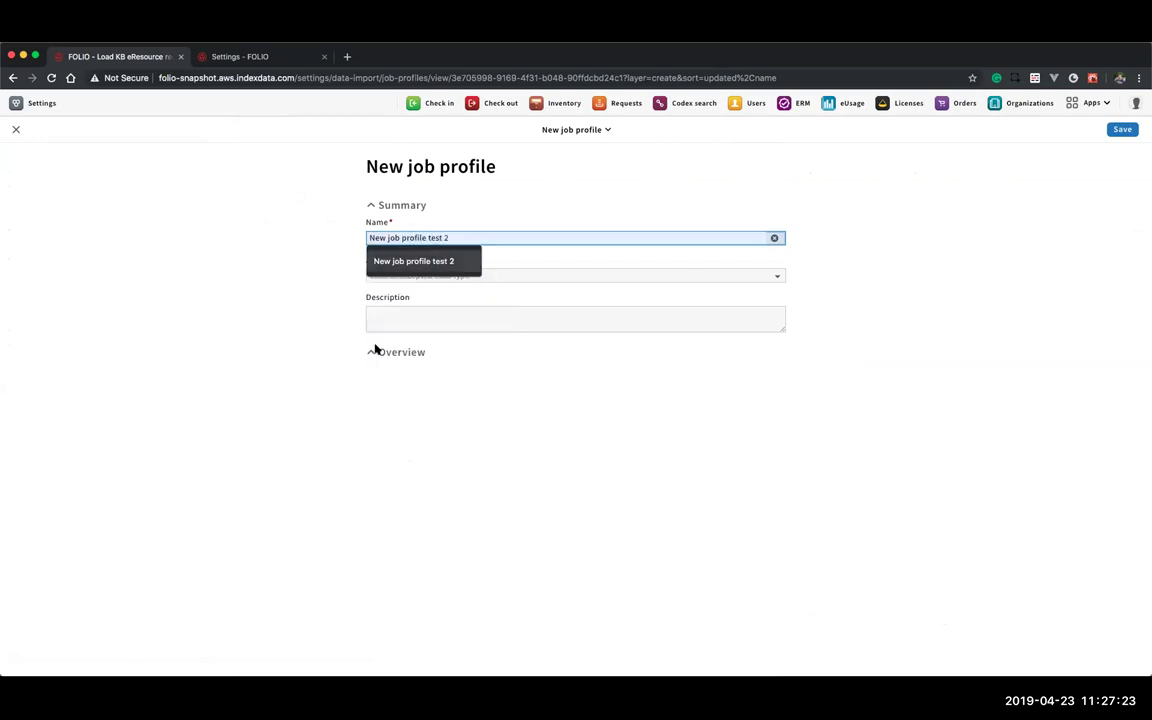
left_click(386, 274)
left_click(391, 298)
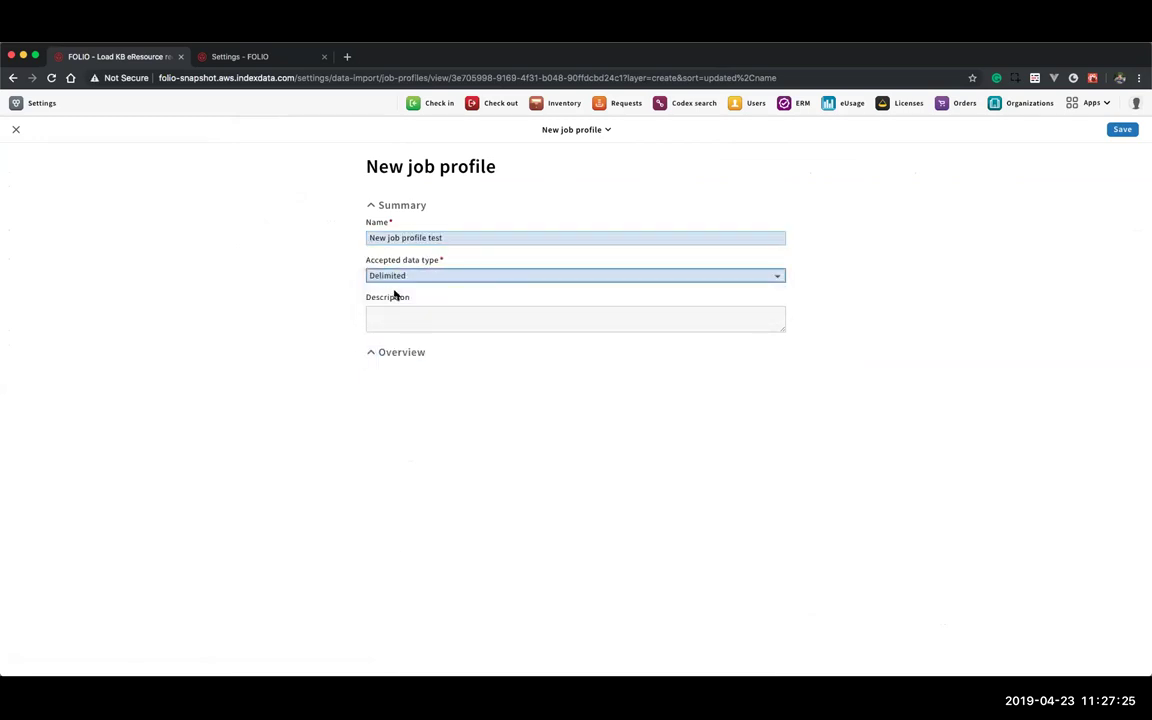
Enter "Descr" as the new job profile's description and save the profile
left_click(403, 320)
type("Se")
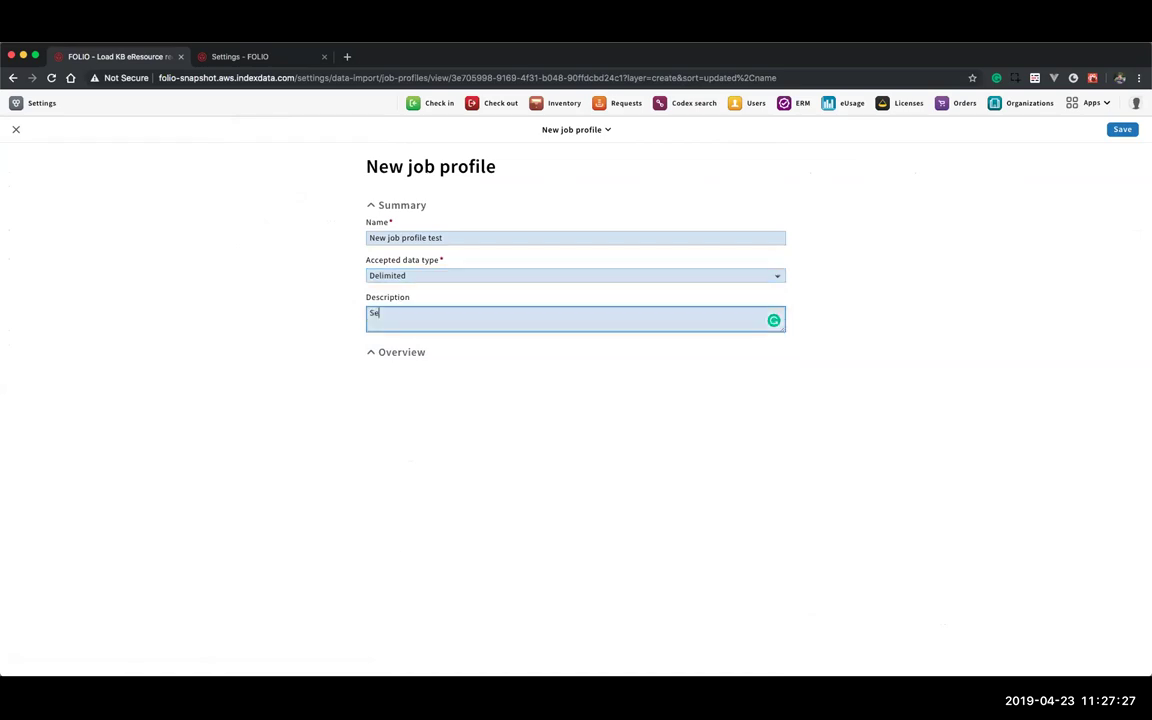
key("BackSpace")
key("BackSpace")
type("Descr")
left_click(1122, 129)
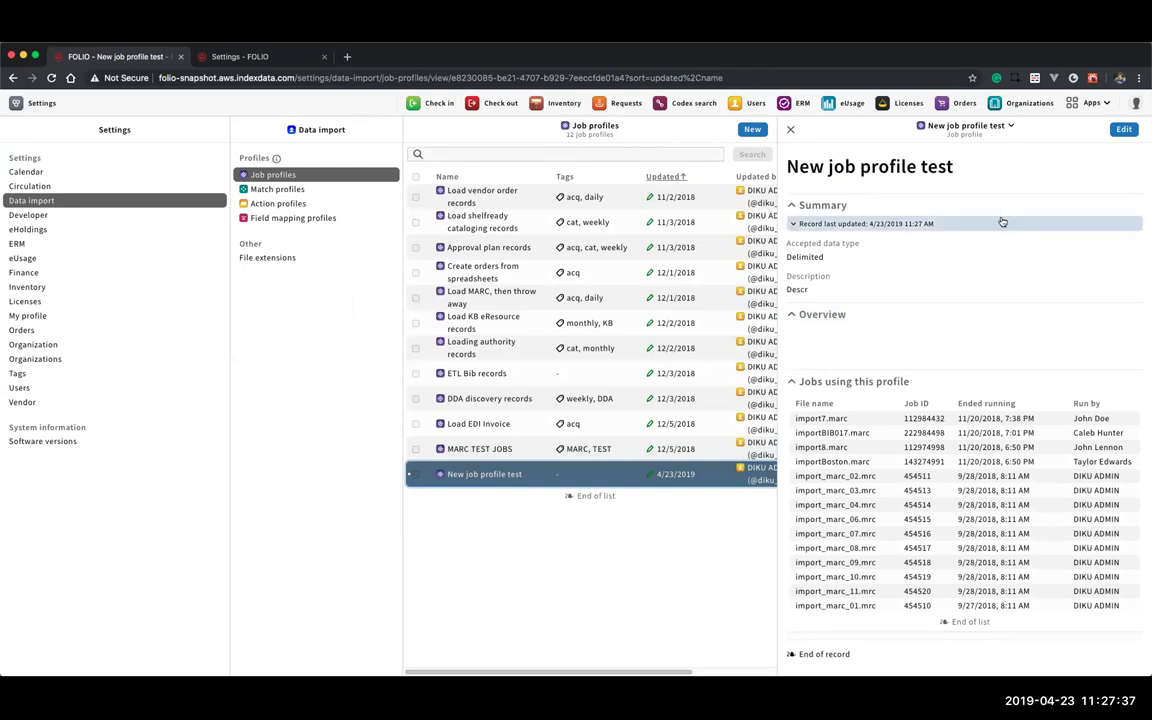
Edit the new job profile: append "3" to its name, choose its accepted data type again, and save the profile
left_click(1123, 130)
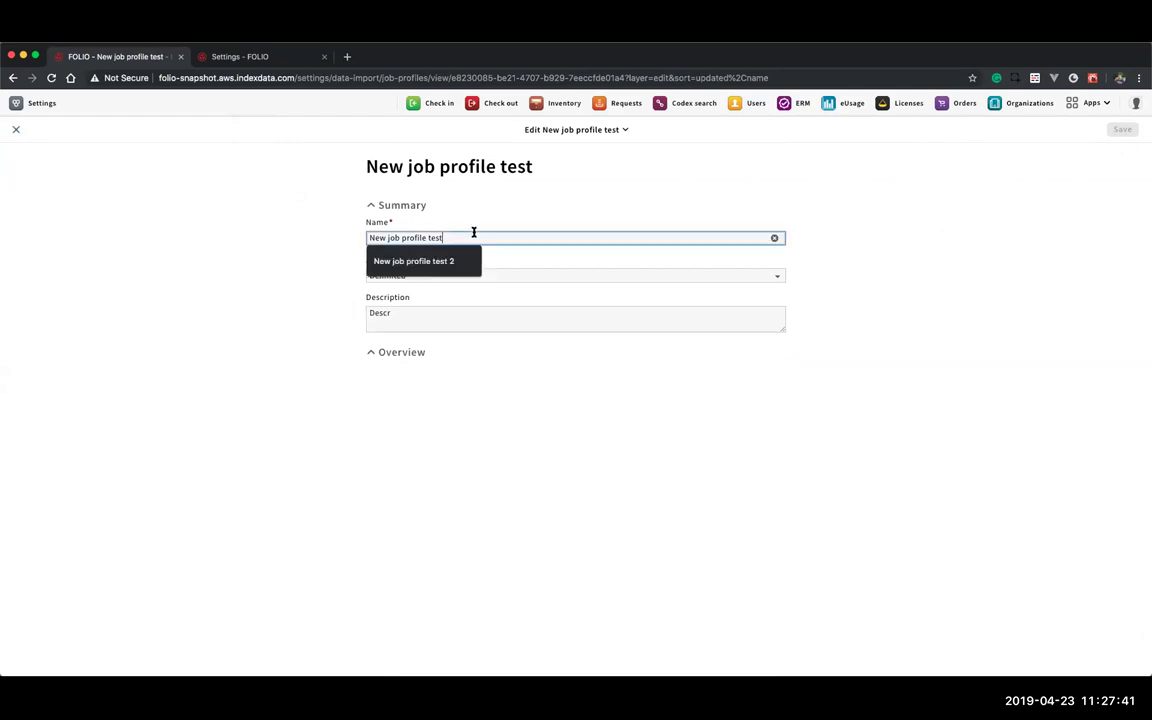
type("3")
left_click(421, 276)
left_click(419, 288)
left_click(1123, 130)
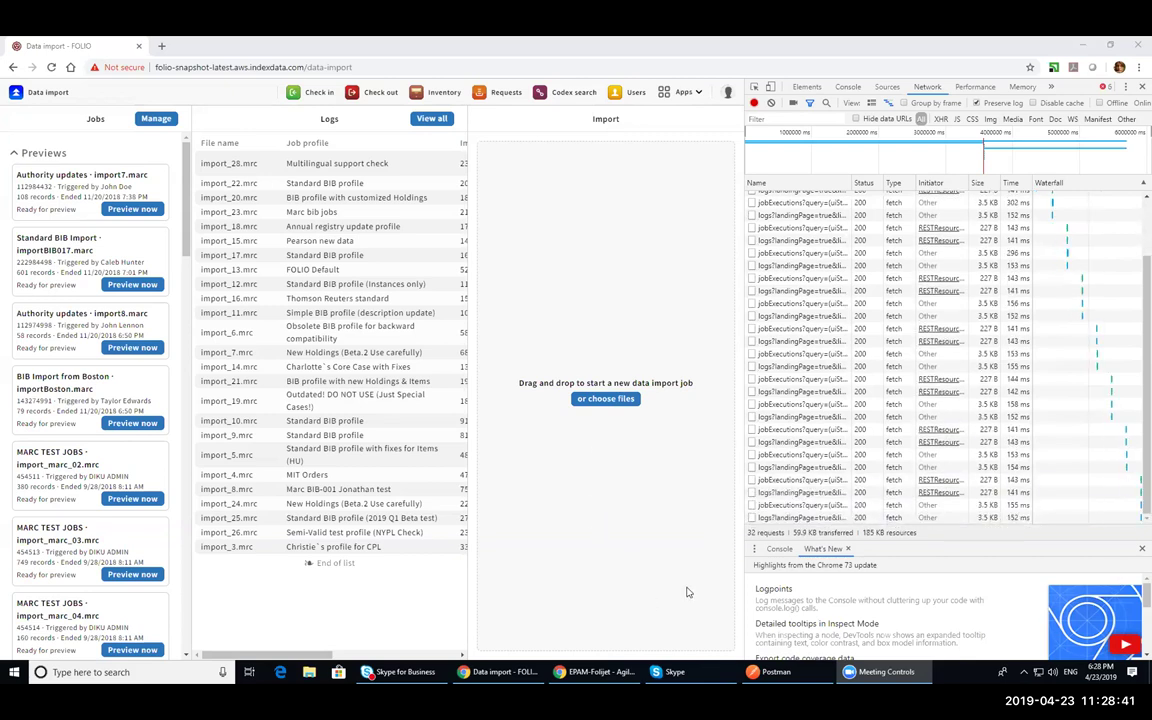
Switch to Postman, send the get instances request, and collapse the instances array to check the total record count
left_click(772, 671)
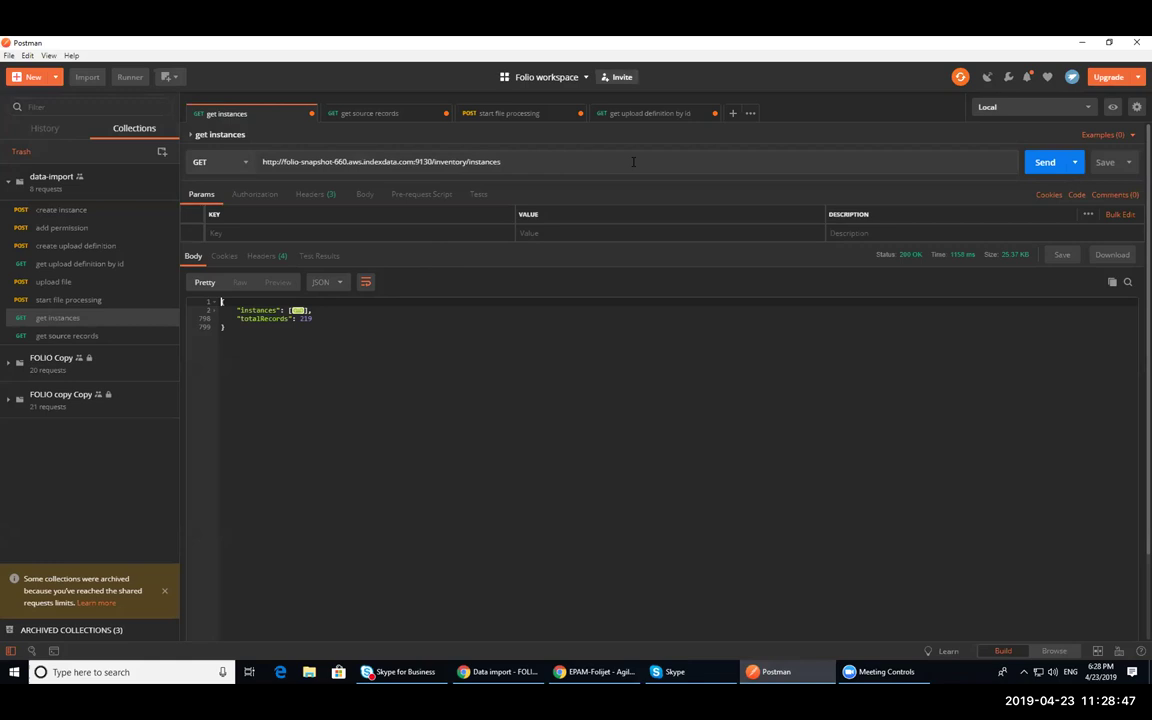
left_click(1040, 163)
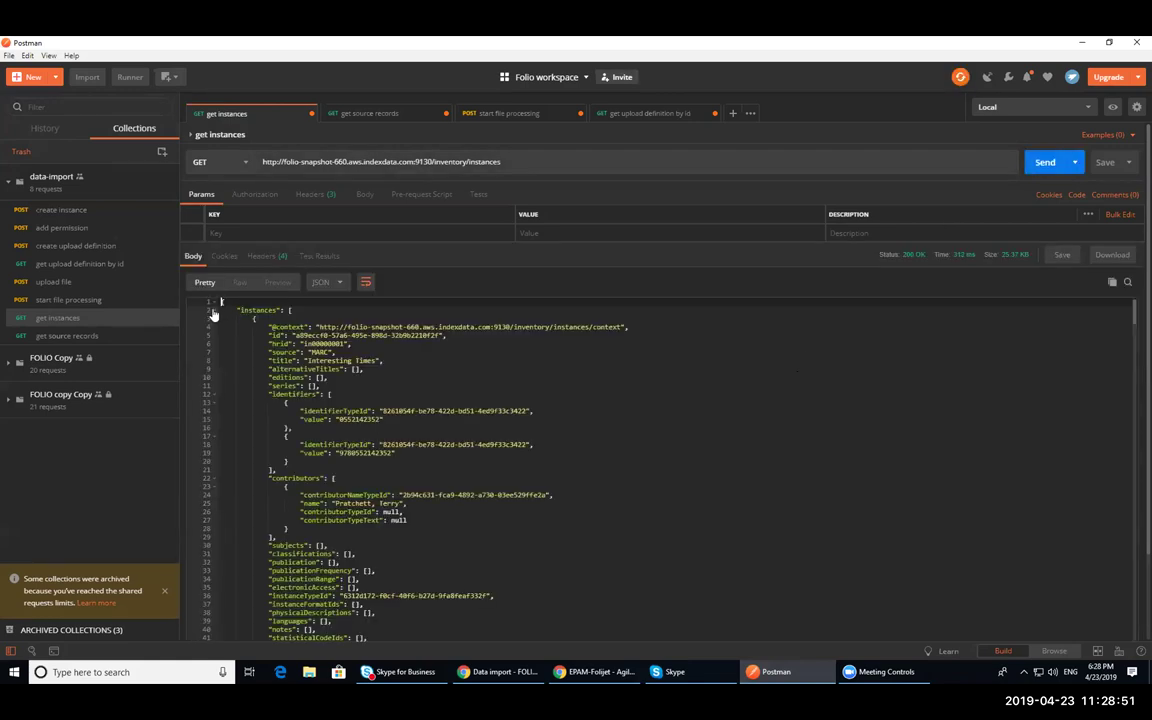
left_click(212, 311)
double_click(308, 318)
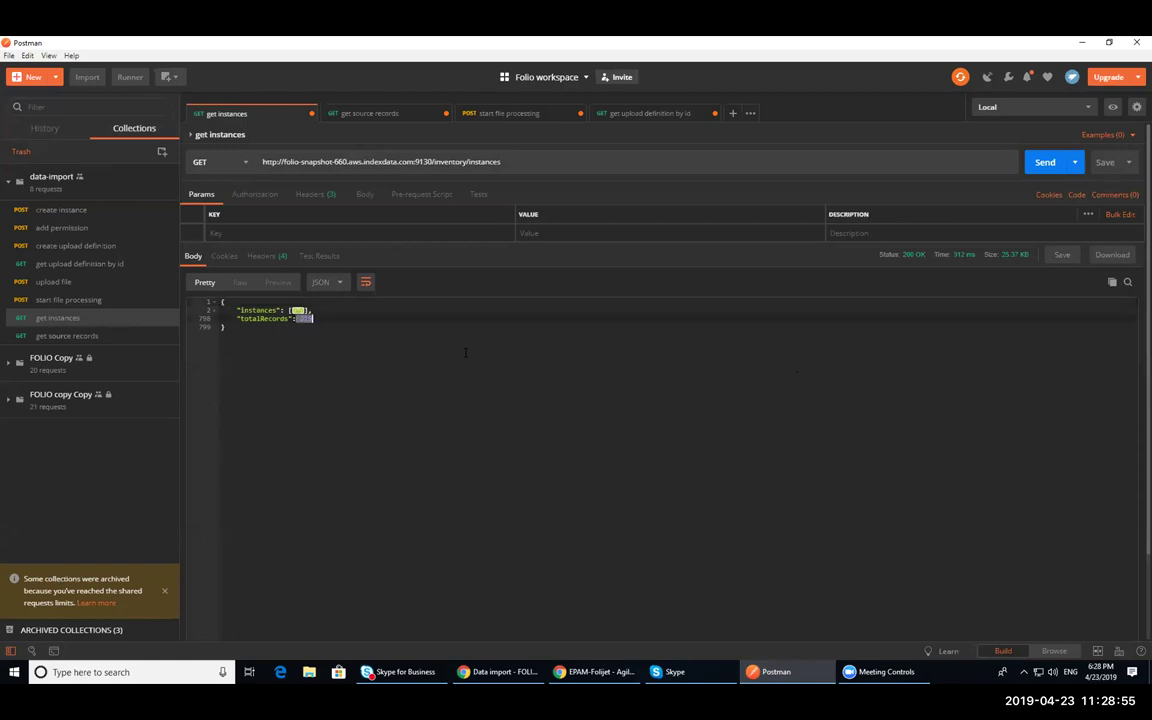
Send the get source records request and collapse the sourceRecords array to check its total record count
left_click(380, 114)
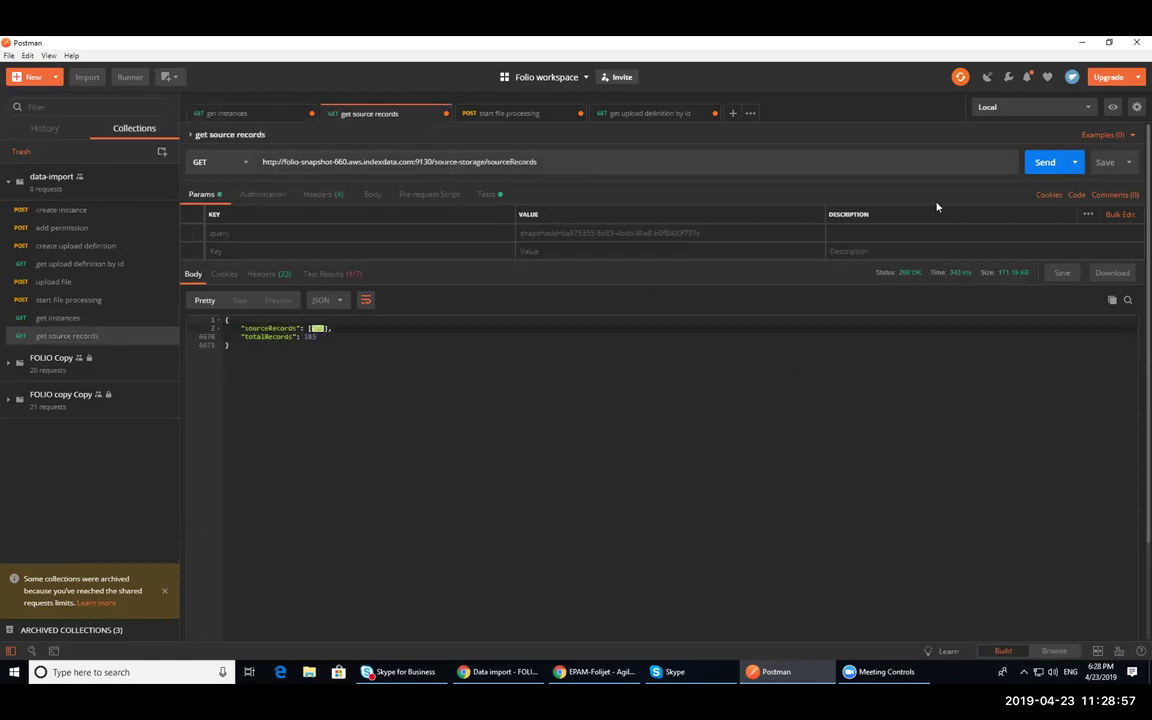
left_click(1044, 162)
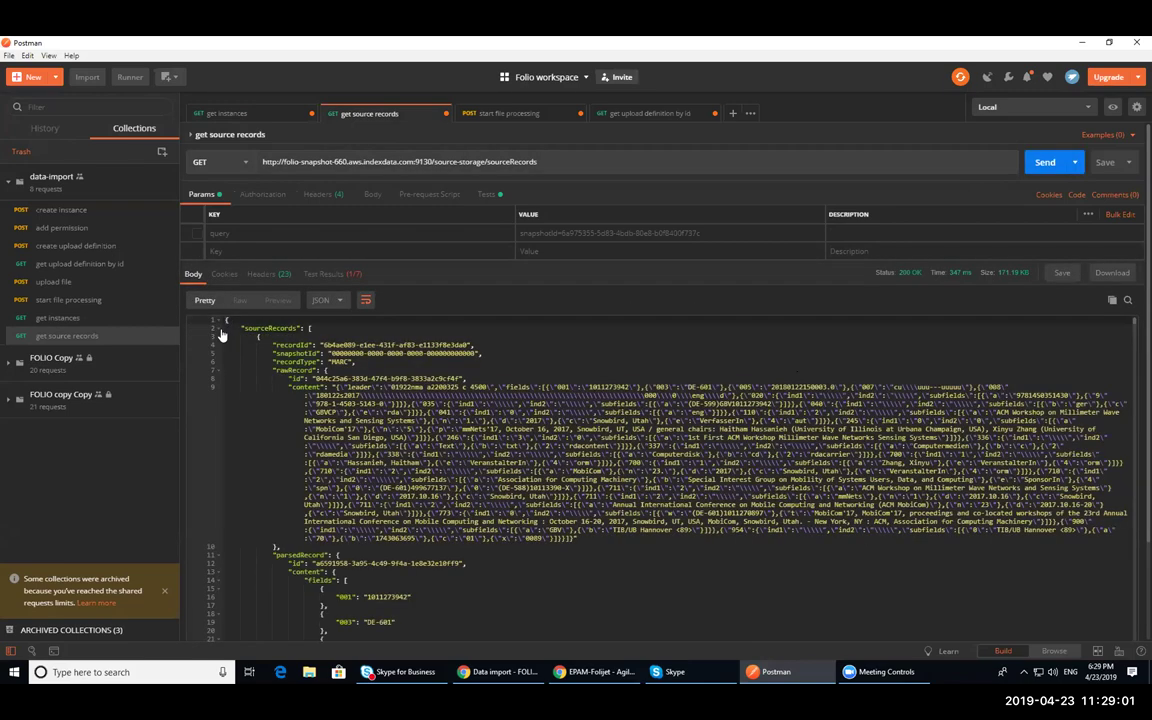
left_click(218, 328)
left_click_drag(301, 337, 331, 337)
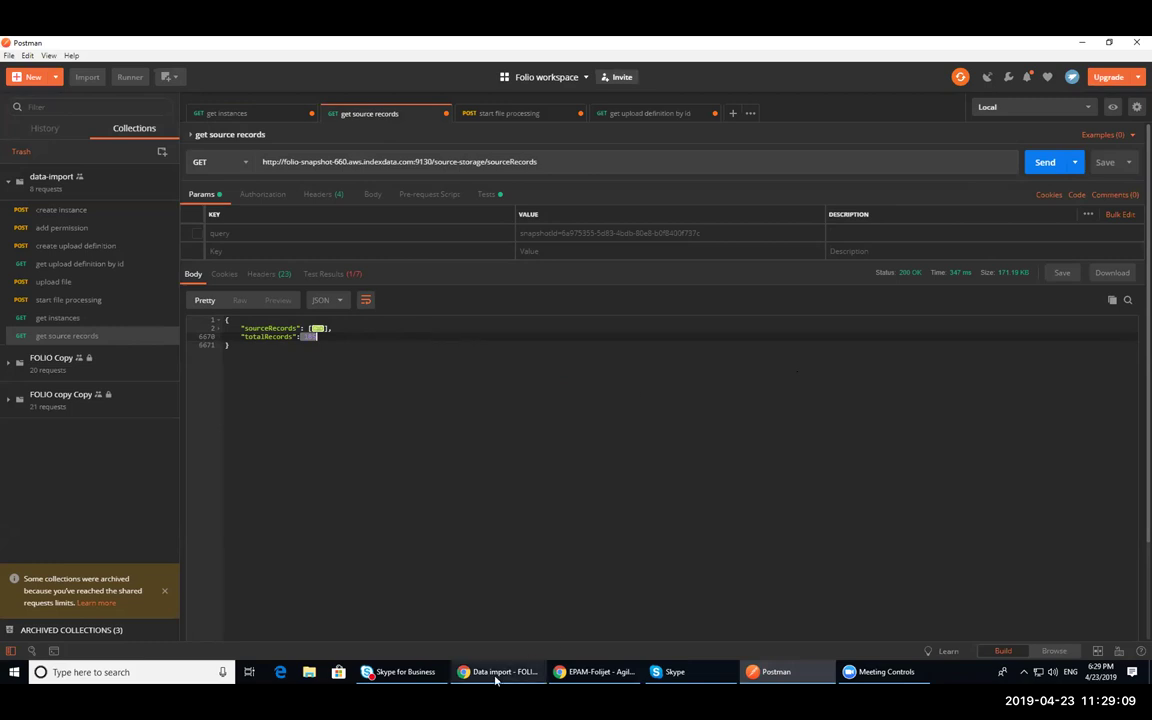
Switch to FOLIO Data import in the browser and upload CornellFOLIOExemplars_Bibs.mrc for a new import job
key("alt+Tab")
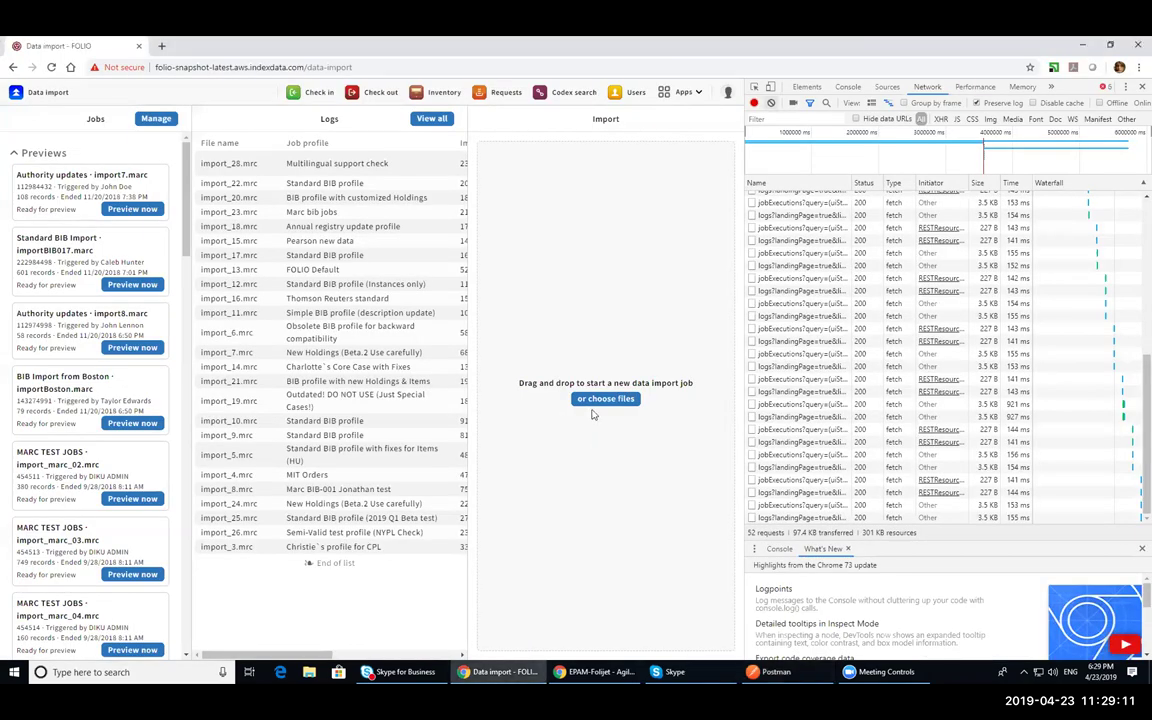
left_click(600, 399)
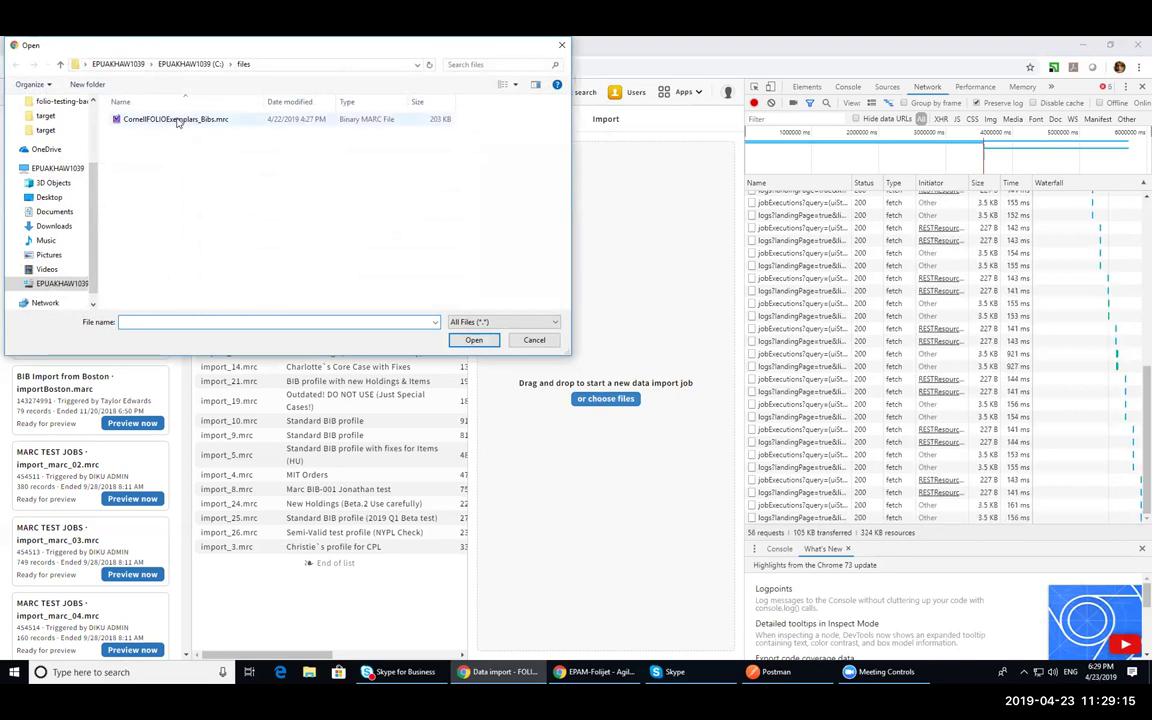
left_click(177, 121)
left_click(473, 340)
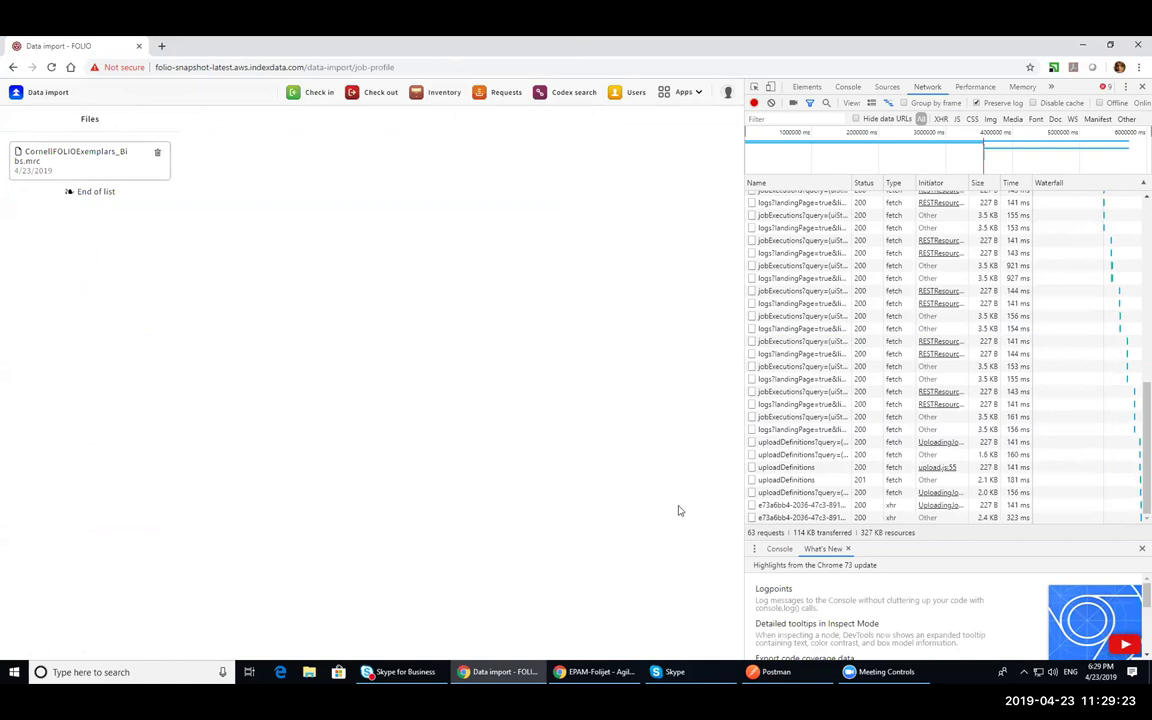
Open the response of the successful uploadDefinitions request and copy the upload definition's id
left_click(786, 480)
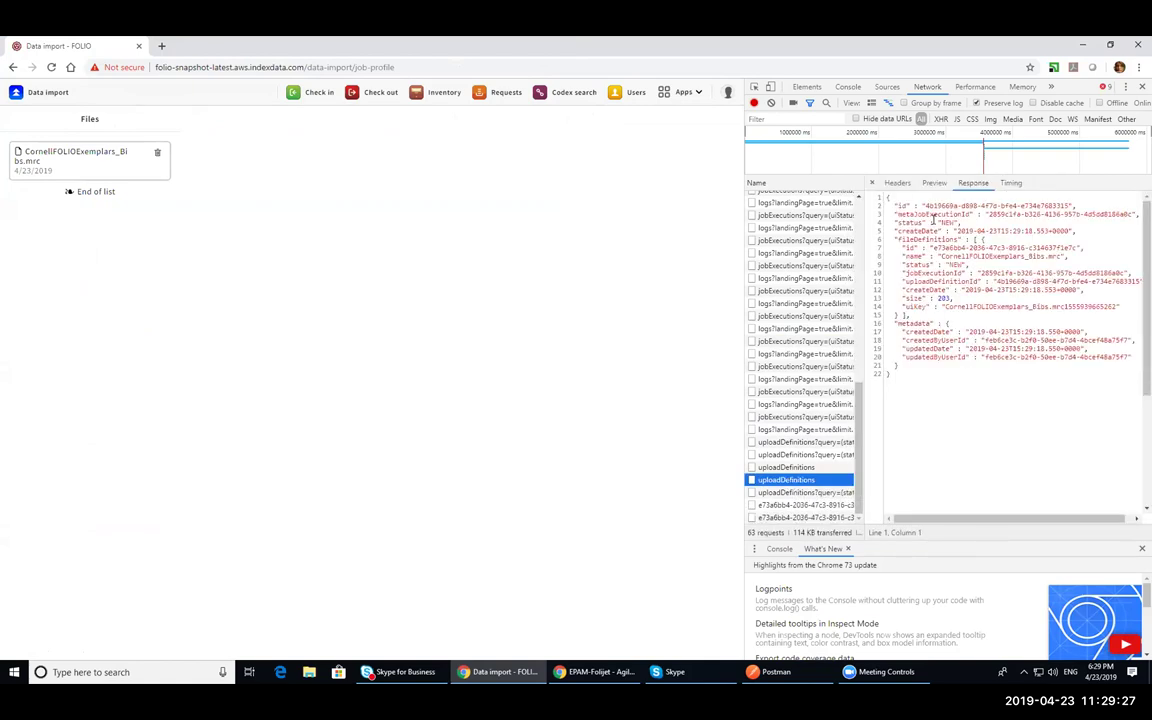
left_click_drag(926, 205, 1066, 204)
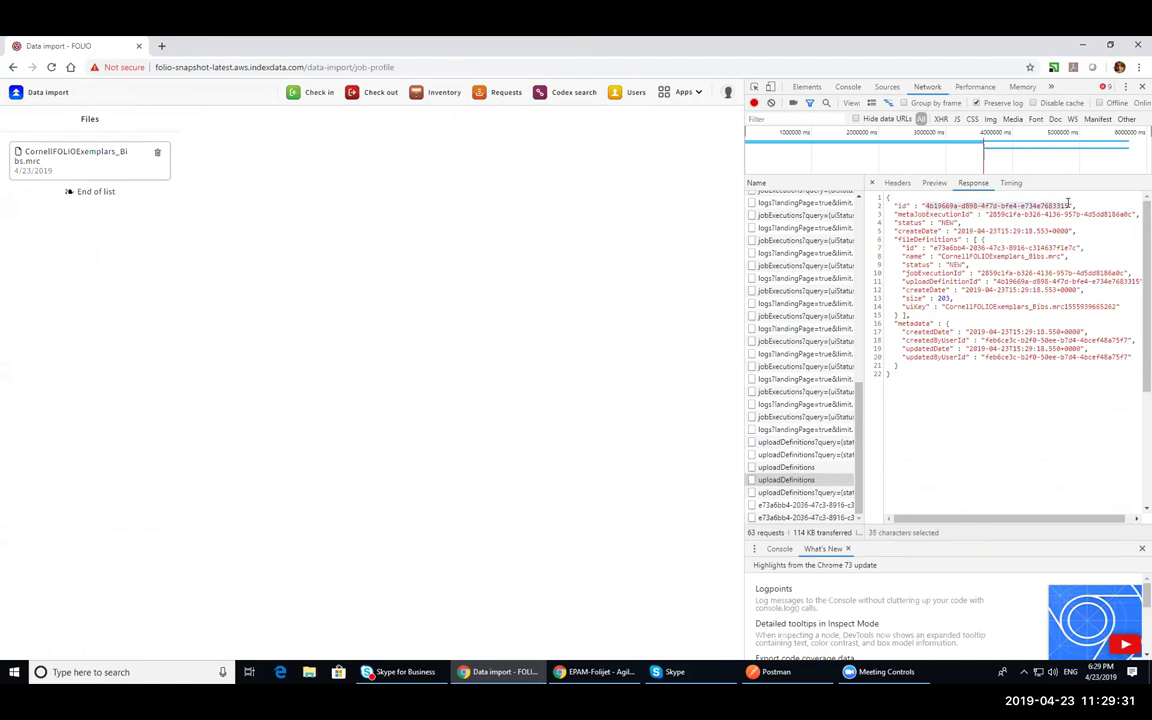
left_click_drag(1068, 203, 1072, 204)
key("ctrl+c")
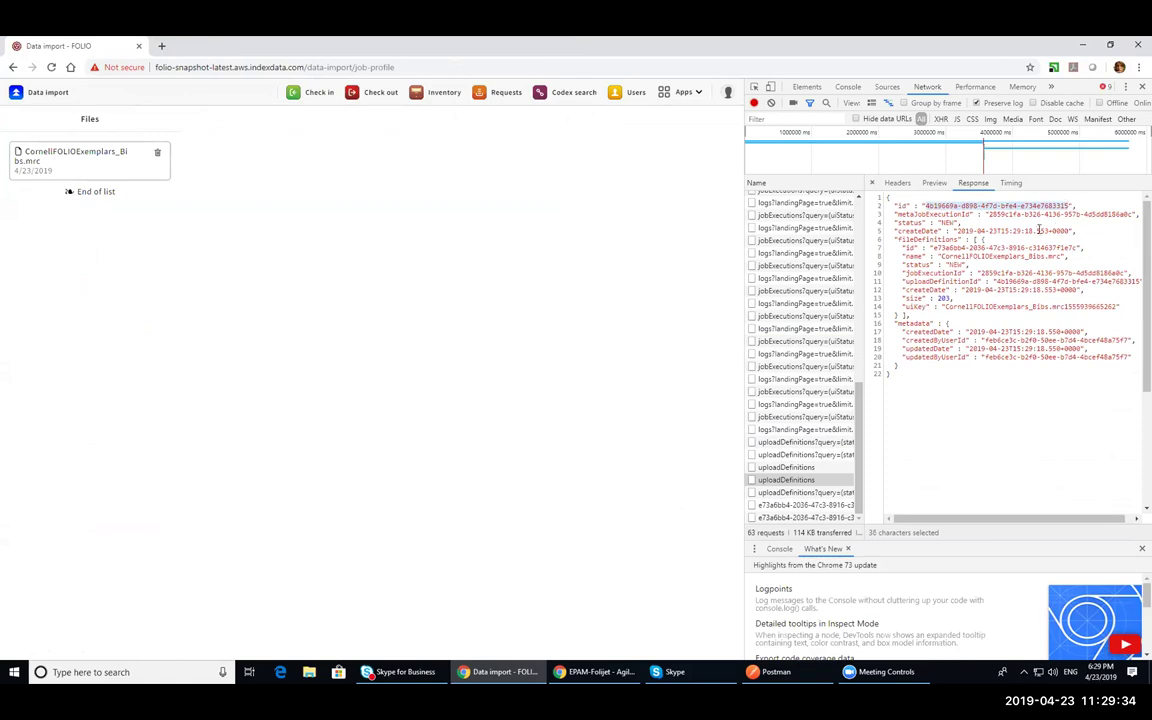
Switch to Postman and replace the upload definition ID in the start file processing URL with the copied one
left_click(790, 680)
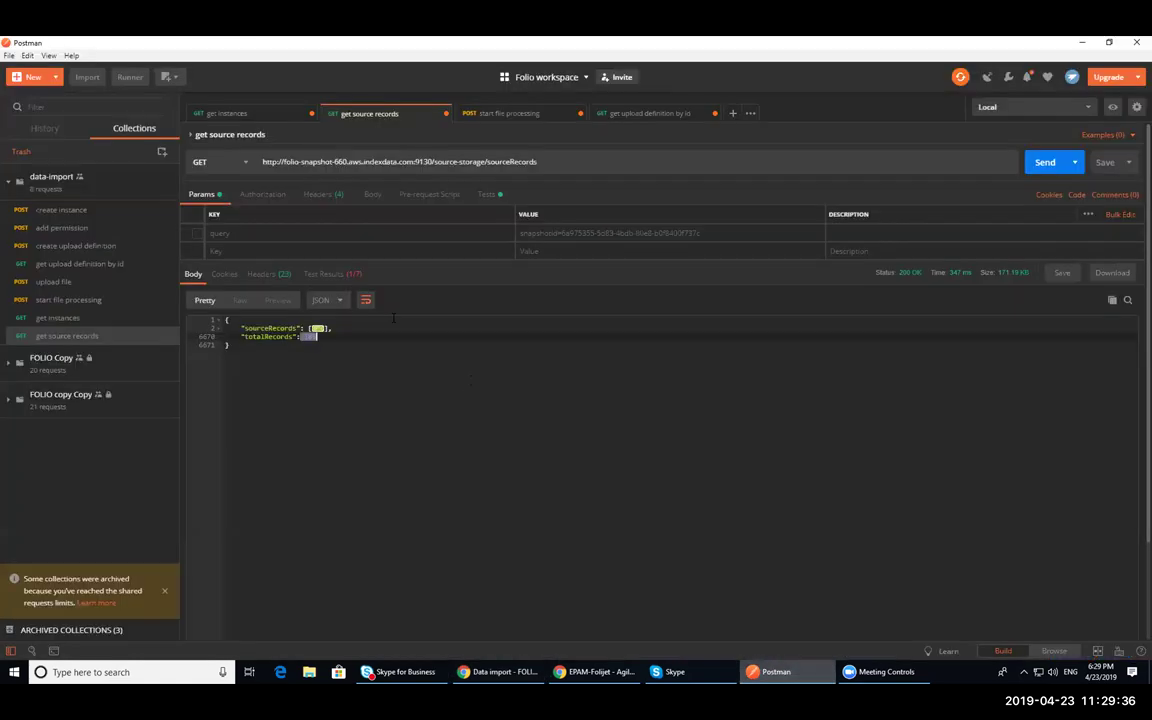
left_click(506, 110)
left_click_drag(541, 161, 683, 161)
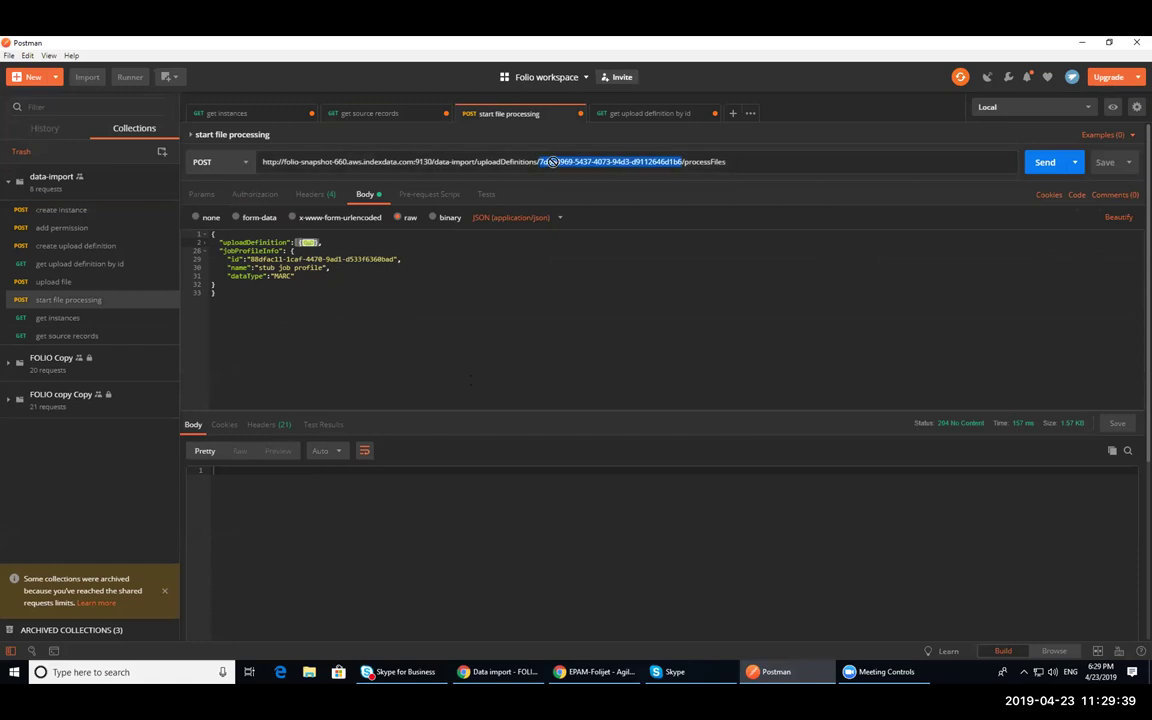
key("ctrl+v")
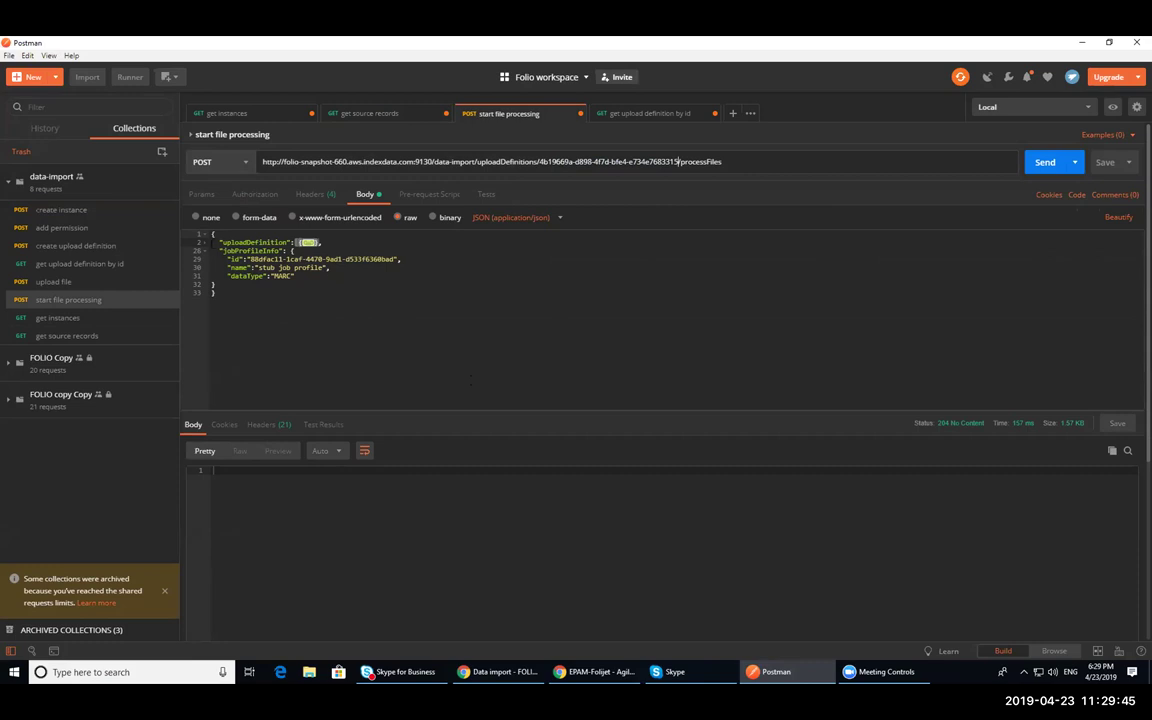
Put the copied ID in the get upload definition by id URL, send the request, and copy the whole response body
left_click(623, 118)
left_click_drag(682, 161, 540, 161)
key("ctrl+v")
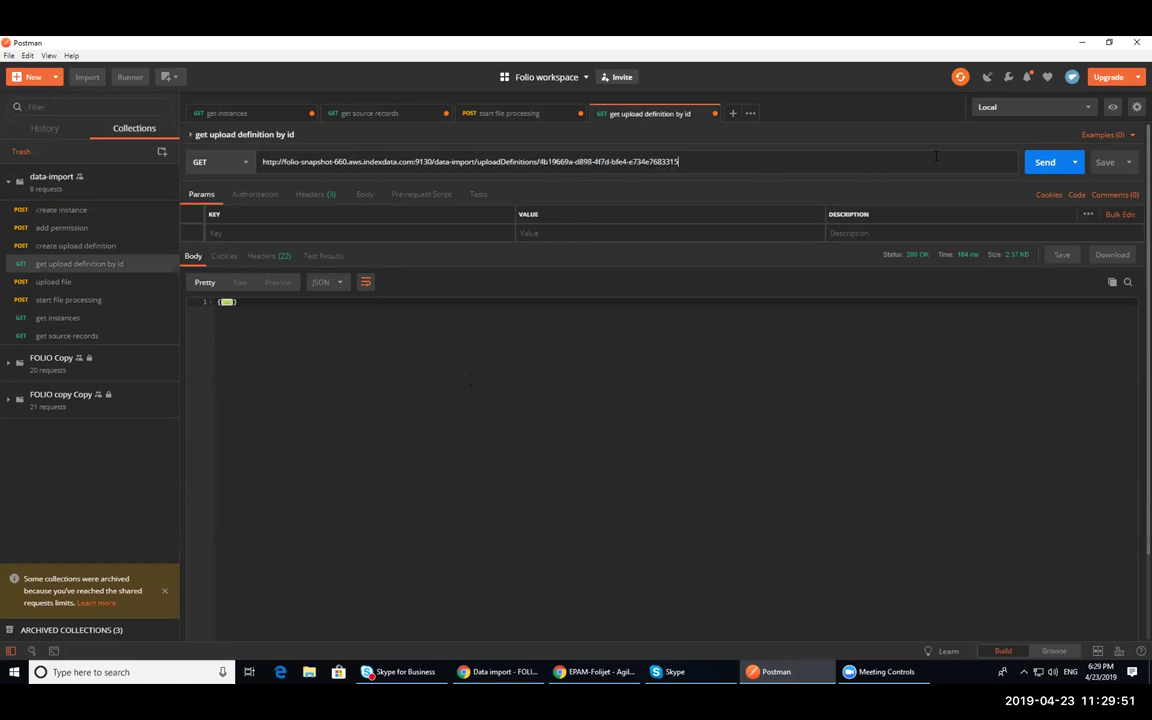
left_click(1044, 161)
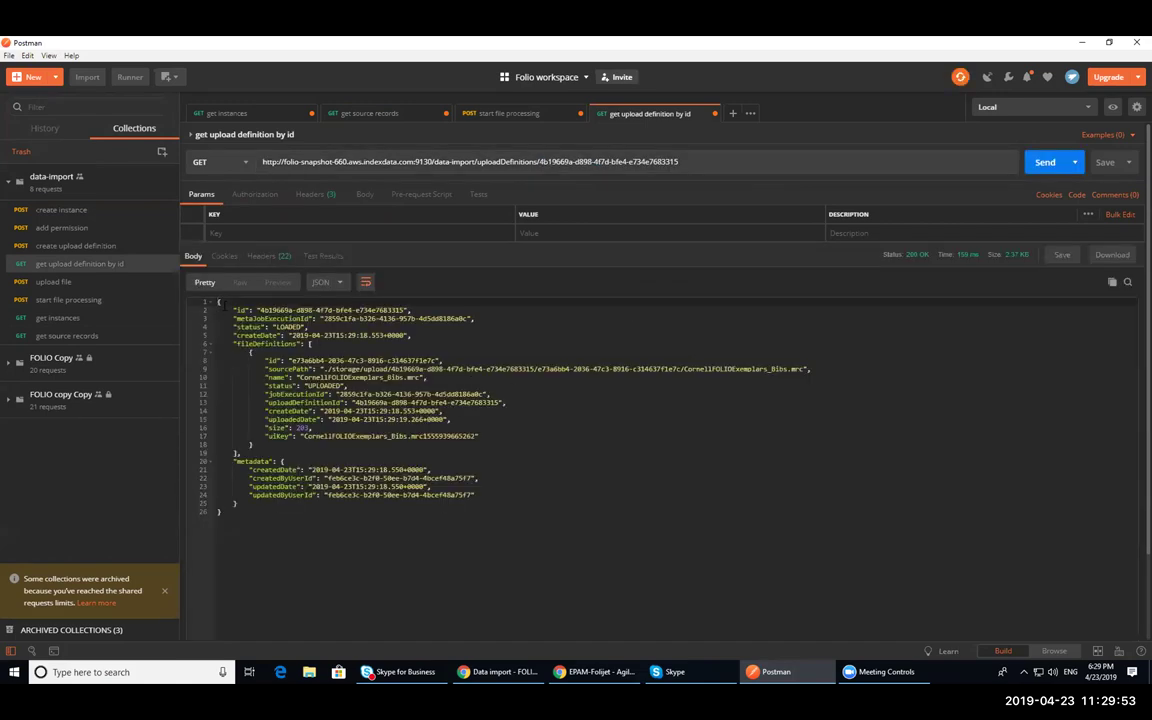
left_click_drag(219, 302, 262, 513)
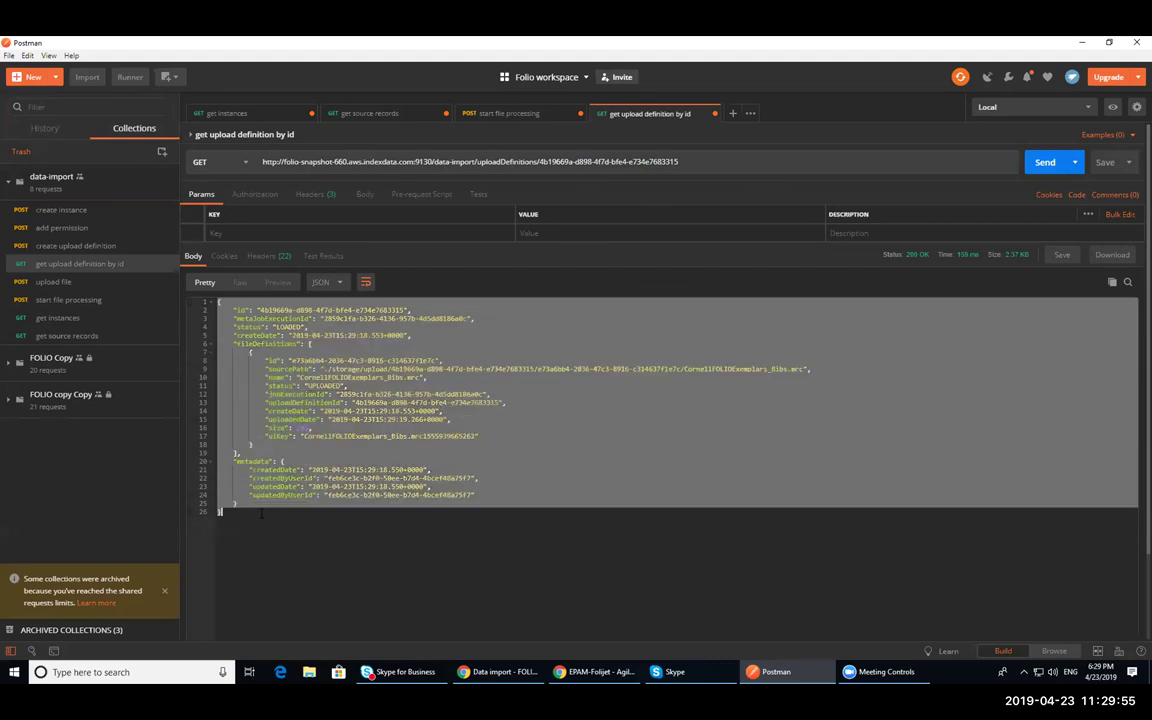
Replace the uploadDefinition object in the start file processing body with the copied response and send the request
left_click(509, 115)
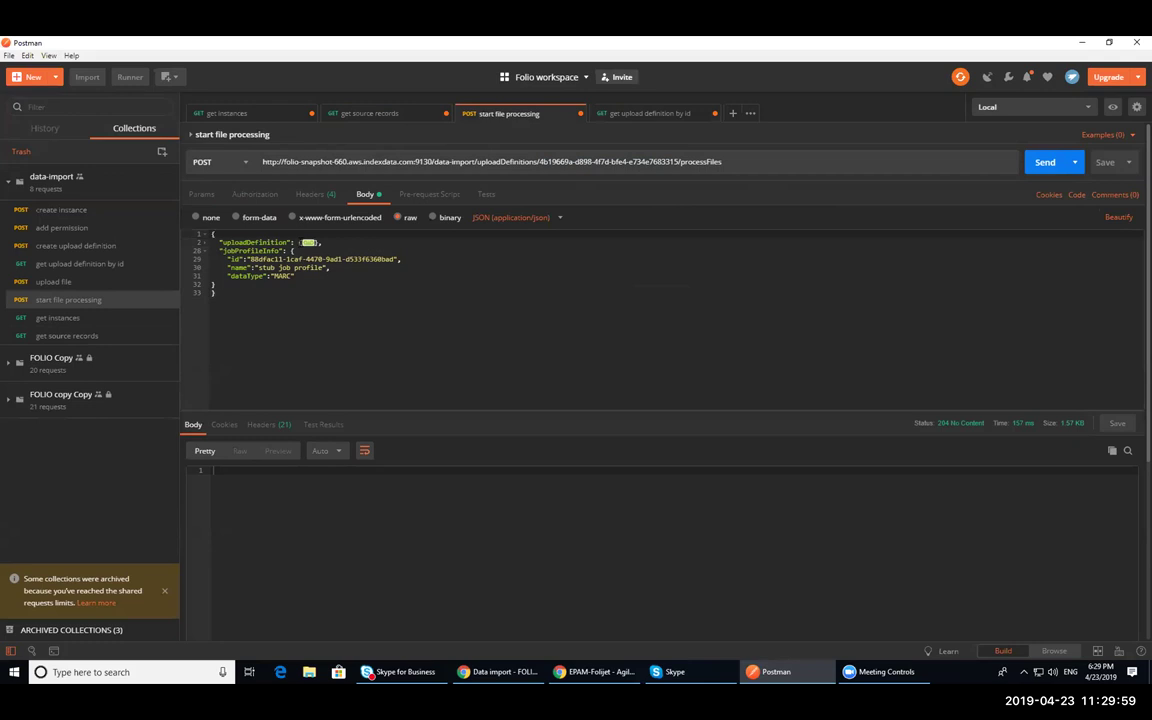
left_click(307, 242)
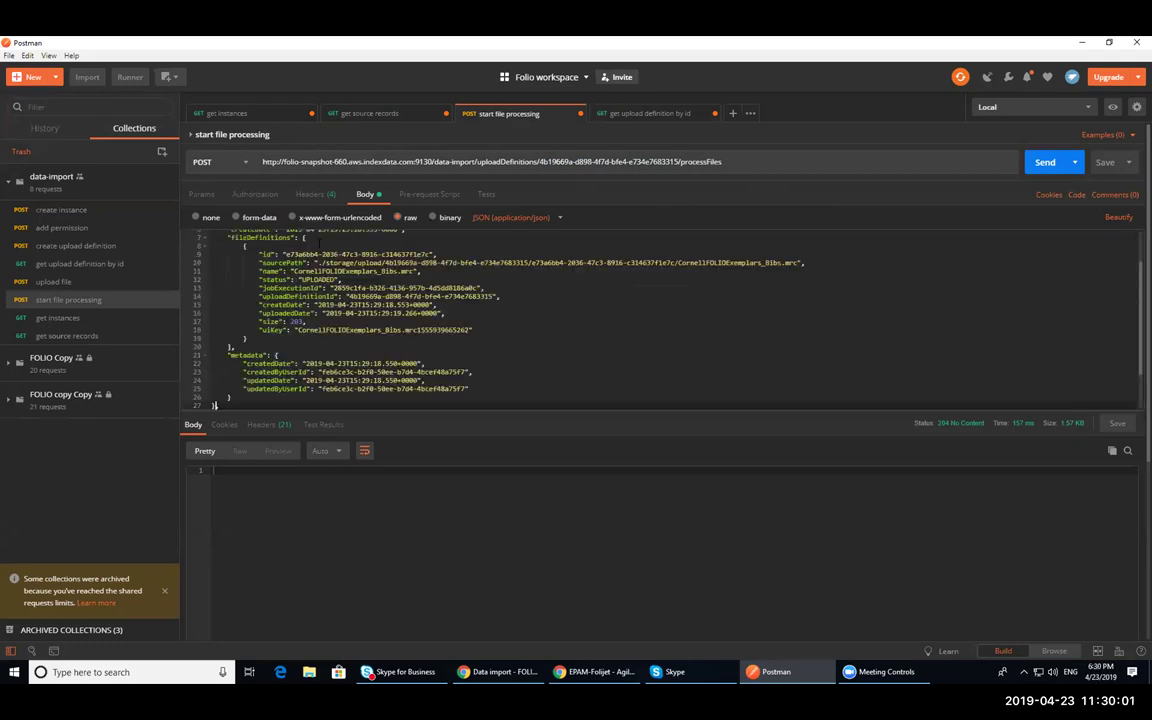
left_click(1044, 161)
Resend the get source records request and collapse the sourceRecords array to check the total after processing
left_click(360, 114)
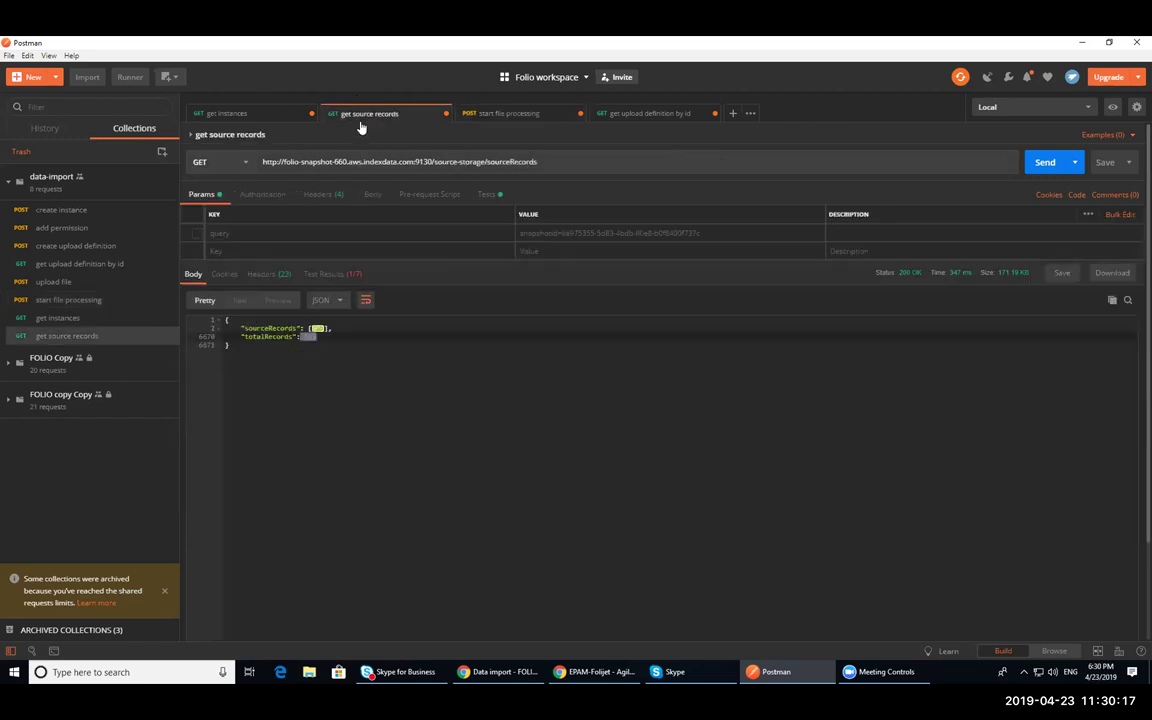
left_click(1041, 166)
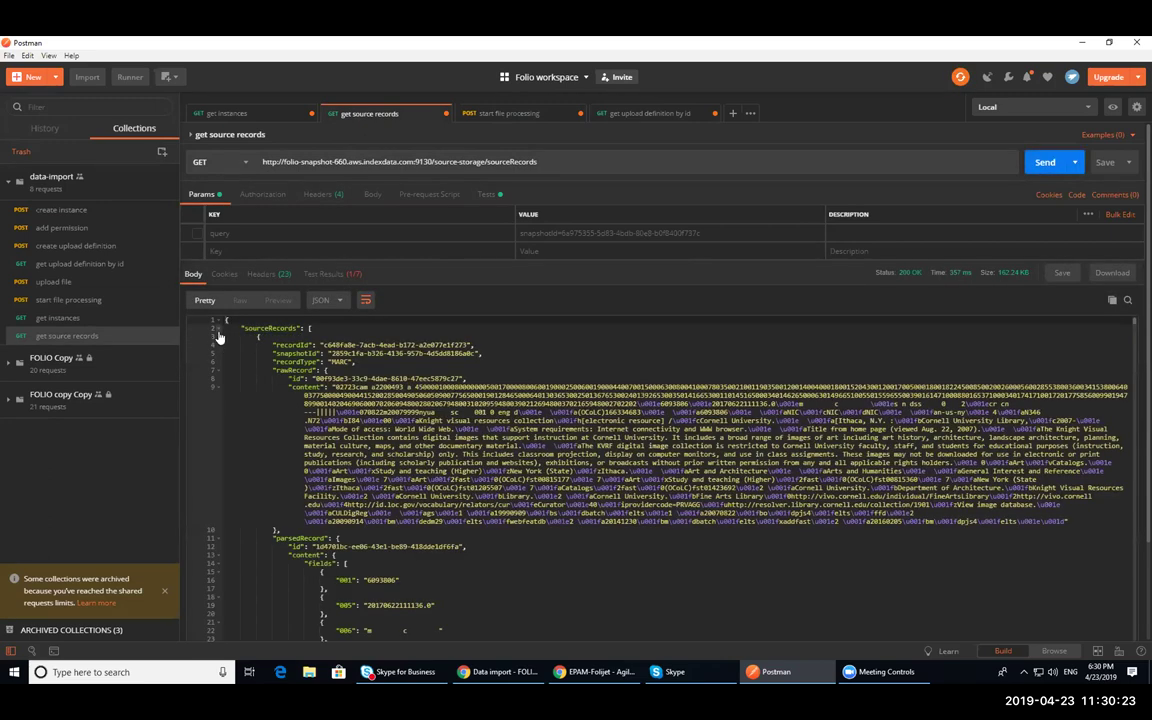
left_click(217, 328)
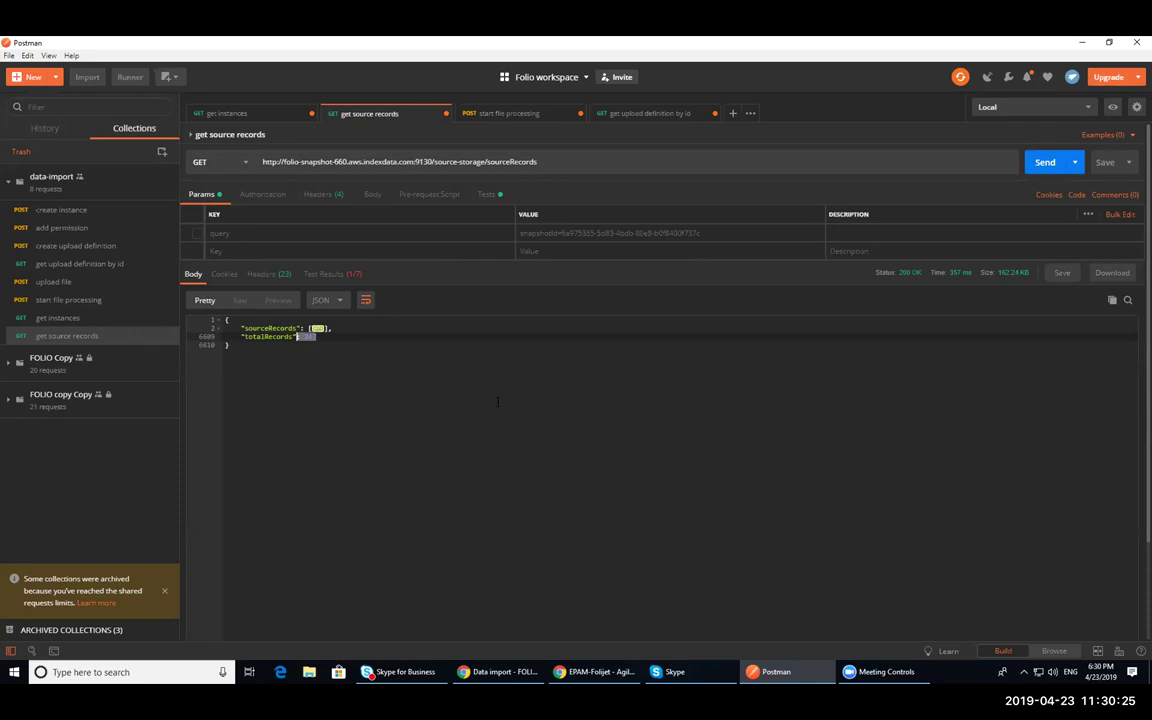
left_click(341, 342)
double_click(310, 336)
Resend the get instances request and collapse the instances array to check the total after processing
left_click(245, 115)
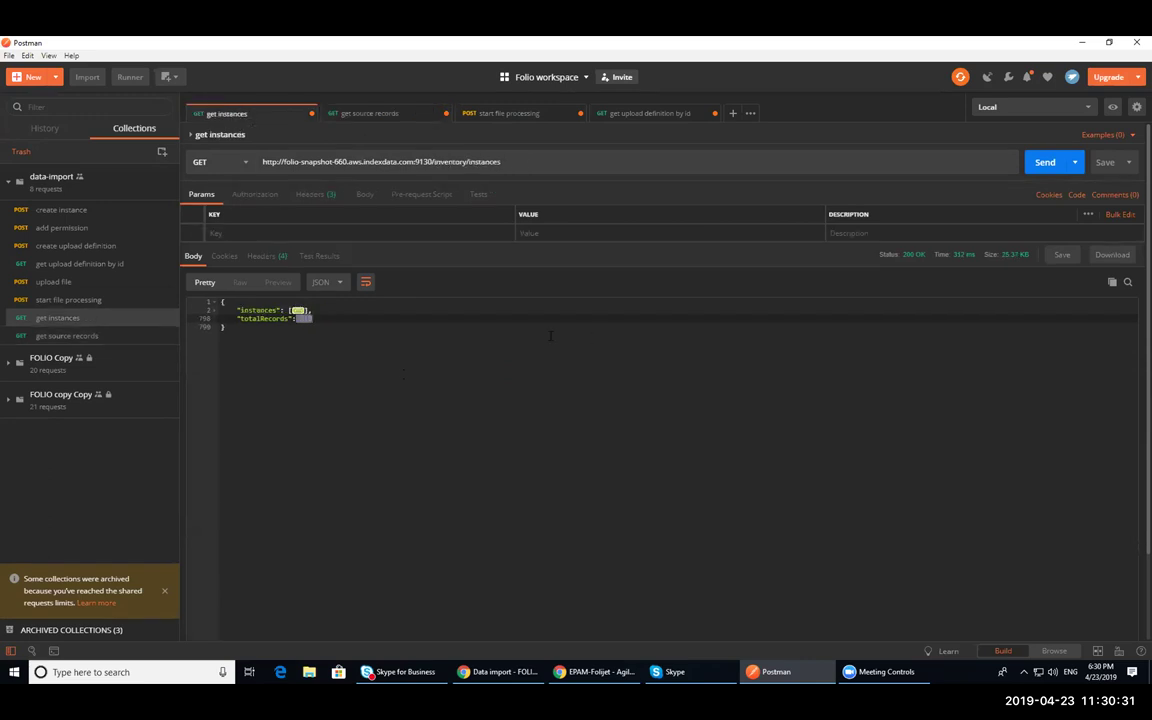
left_click(1043, 162)
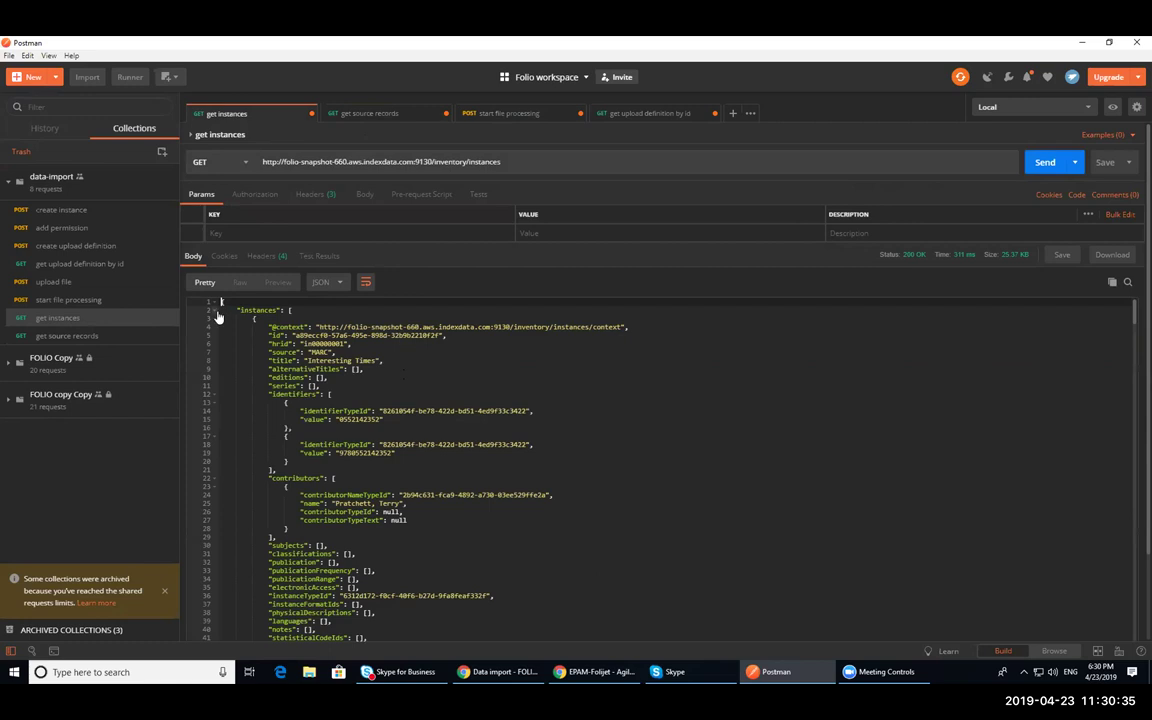
left_click(216, 311)
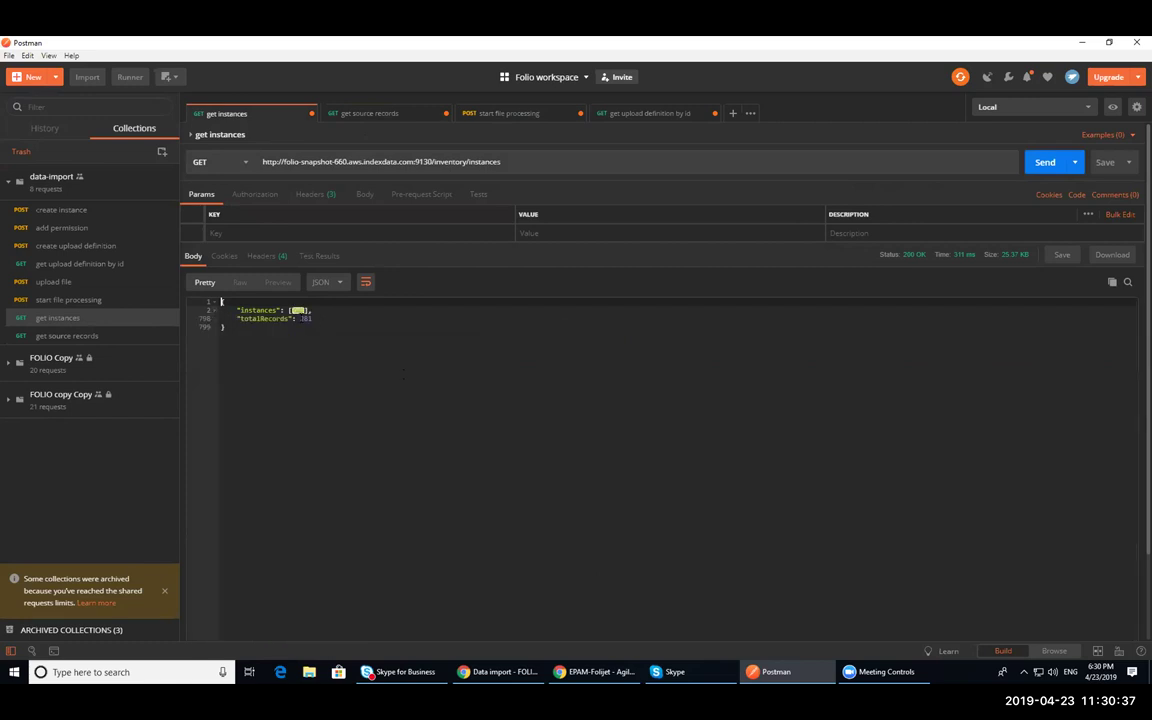
left_click_drag(300, 318, 334, 318)
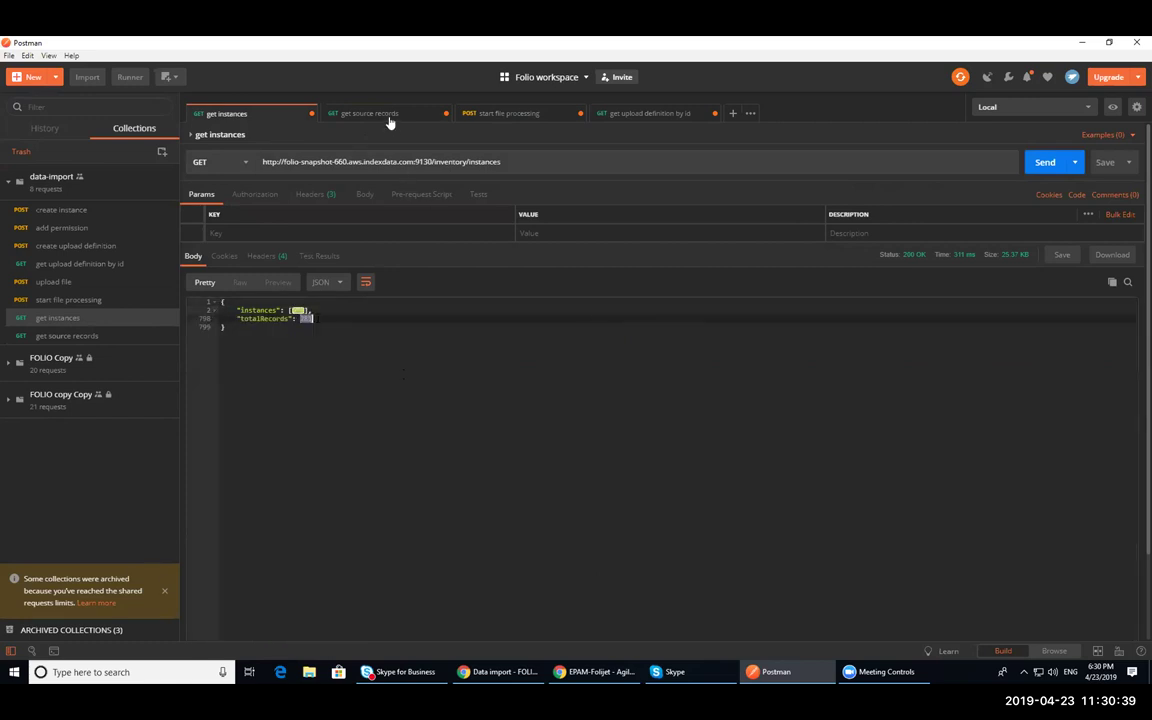
Enable the query parameter of the get source records request and copy the jobExecutionId from the start file processing body
left_click(352, 113)
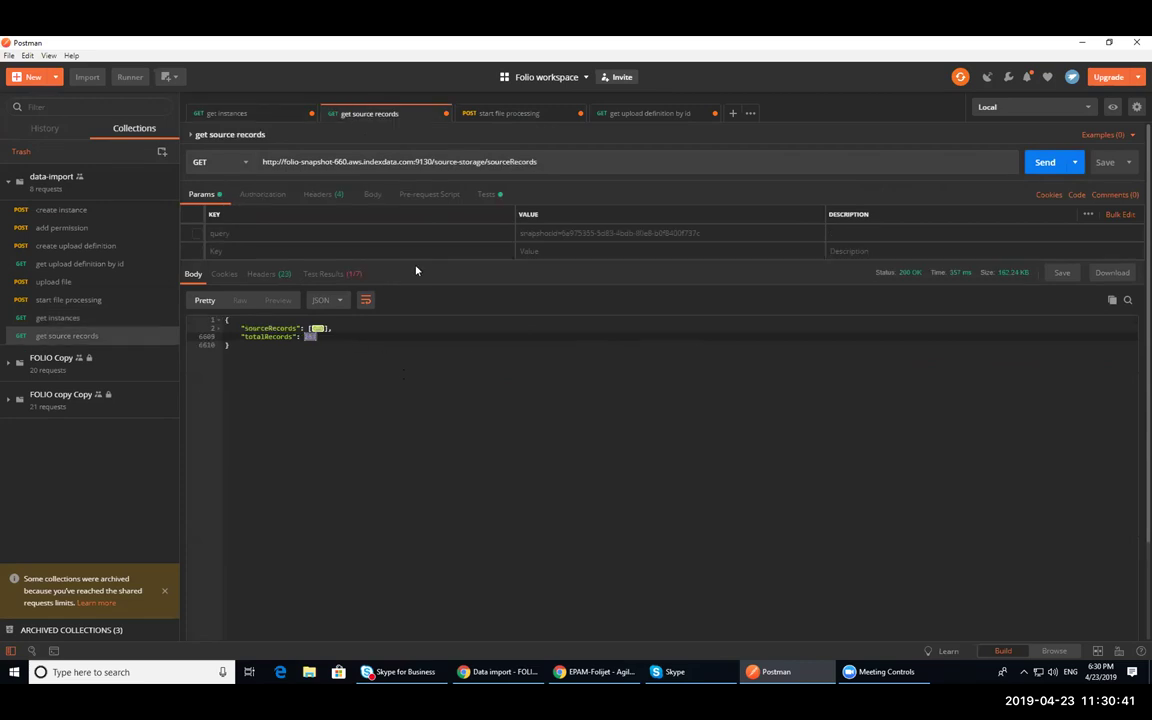
left_click(197, 233)
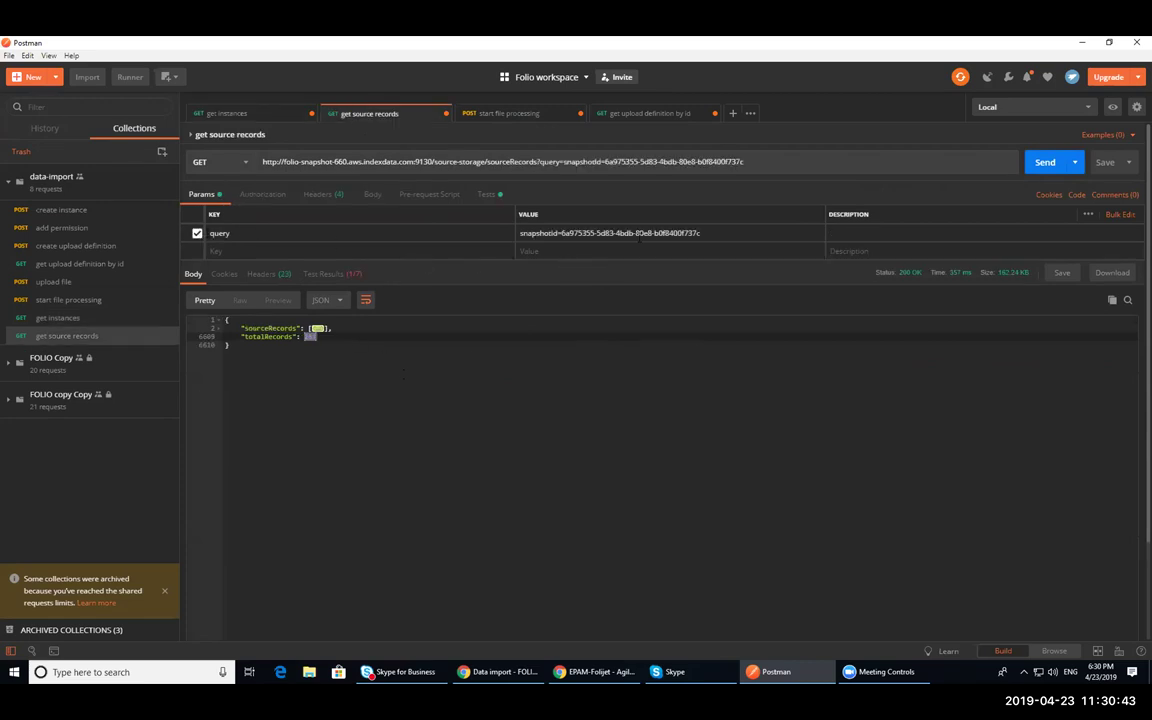
left_click(497, 113)
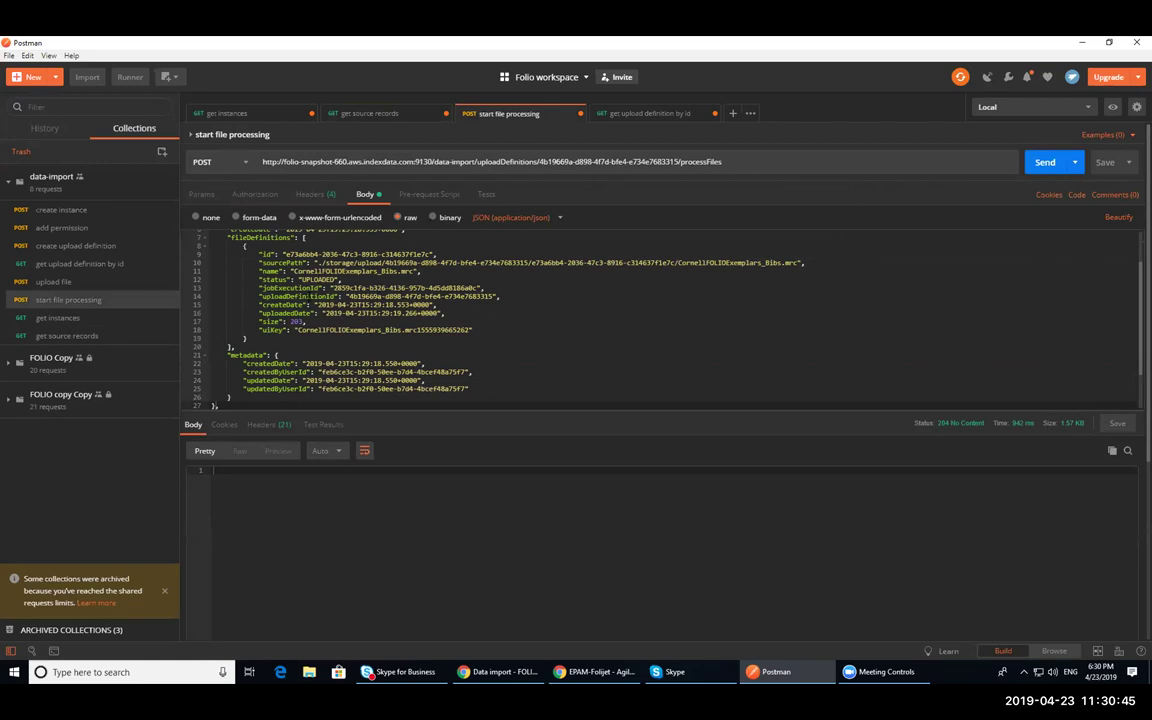
scroll(310, 292, "up", 2)
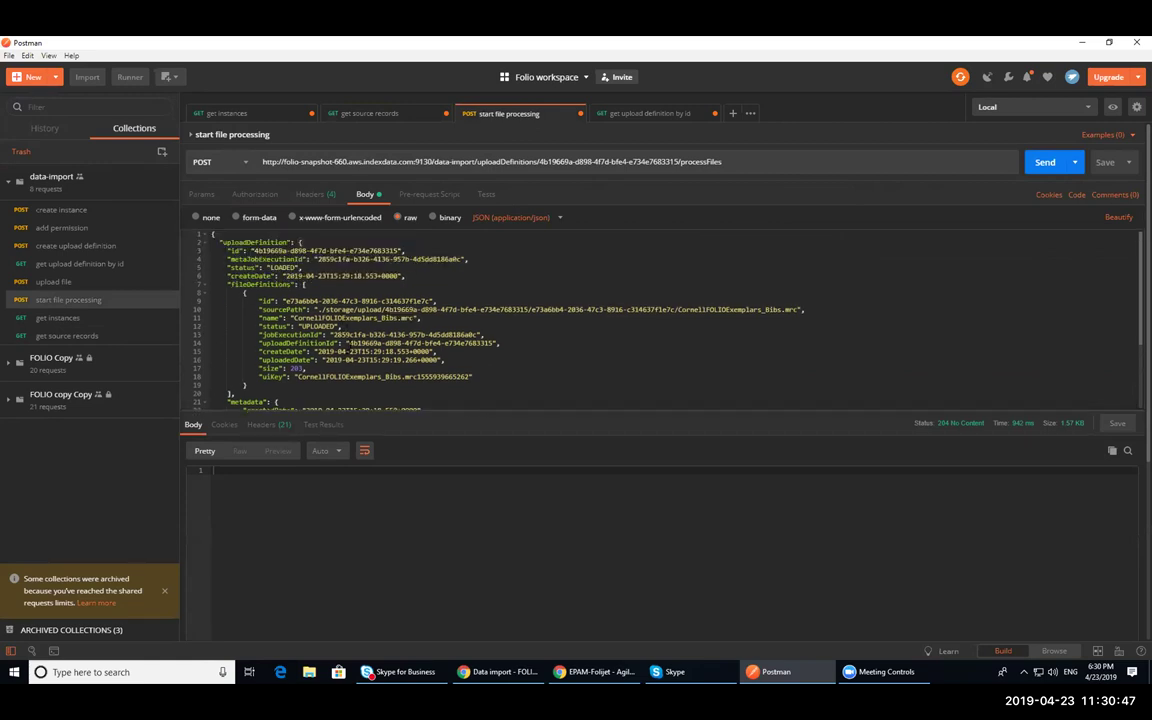
left_click_drag(333, 335, 479, 336)
key("ctrl+c")
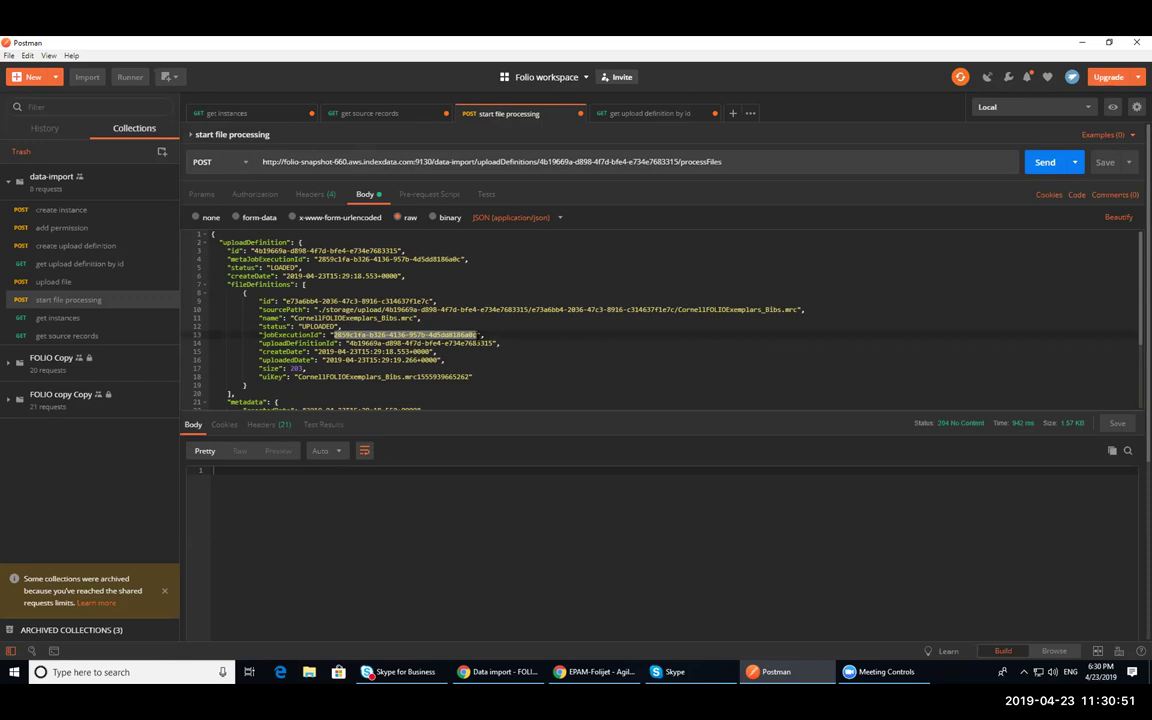
Replace the snapshotId value in the get source records query with the copied job execution ID and send the request
left_click(349, 113)
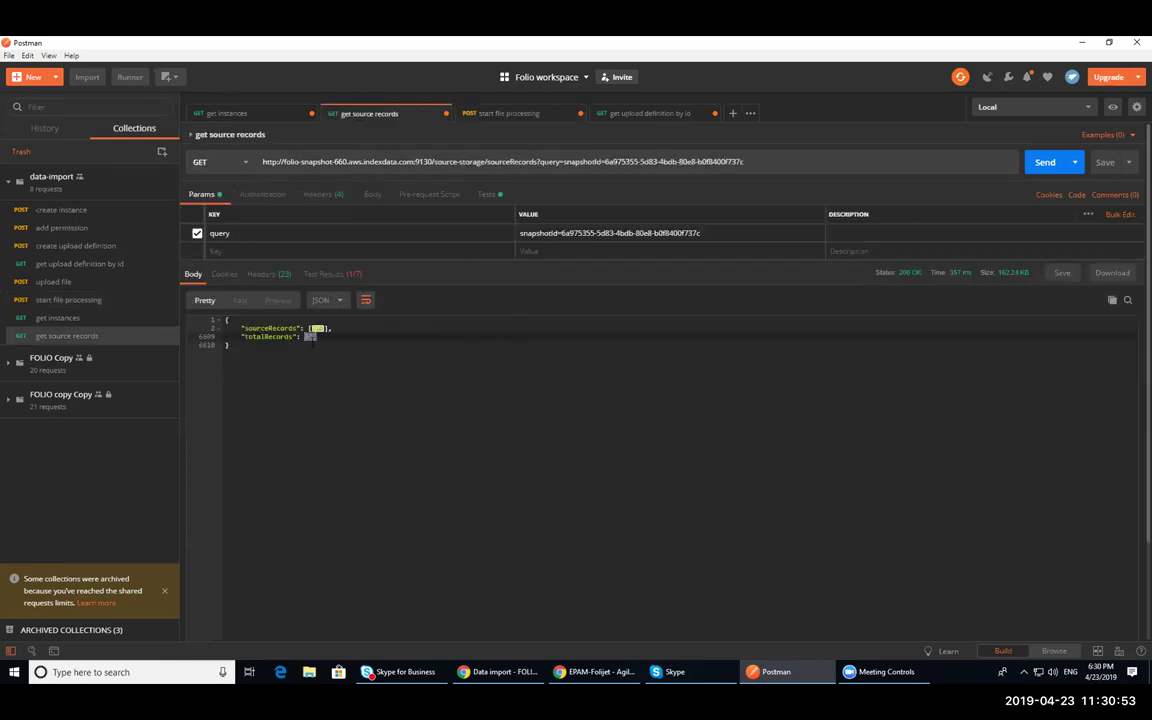
left_click_drag(561, 233, 710, 236)
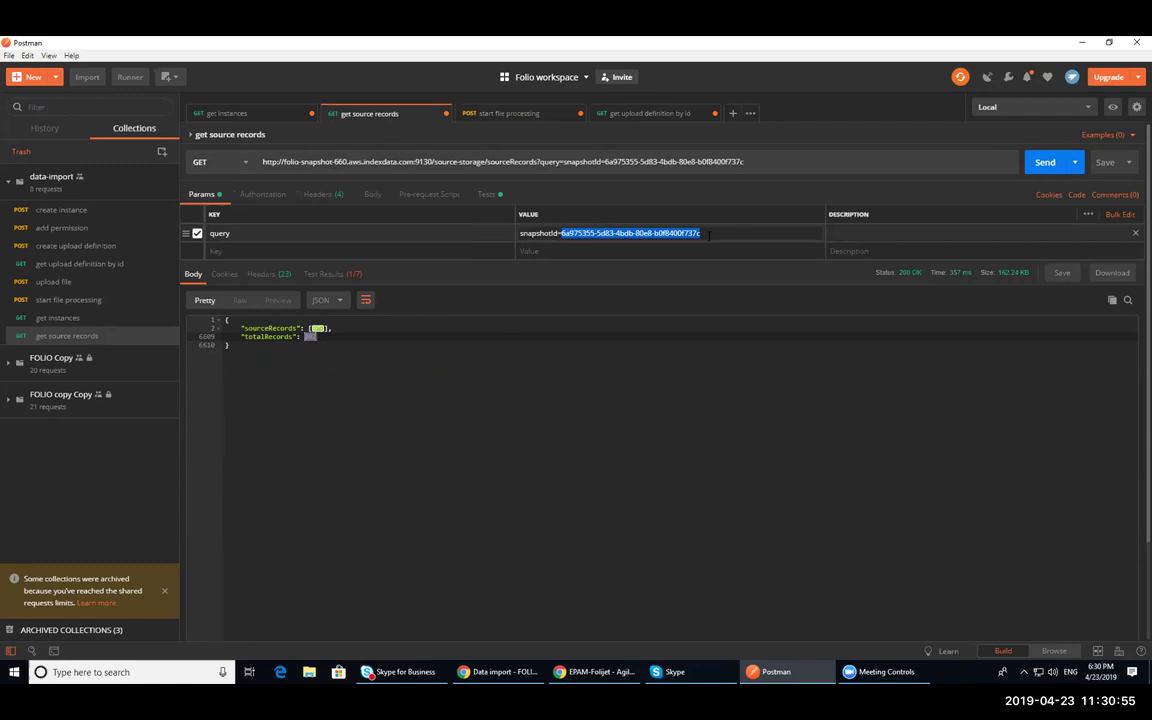
key("ctrl+v")
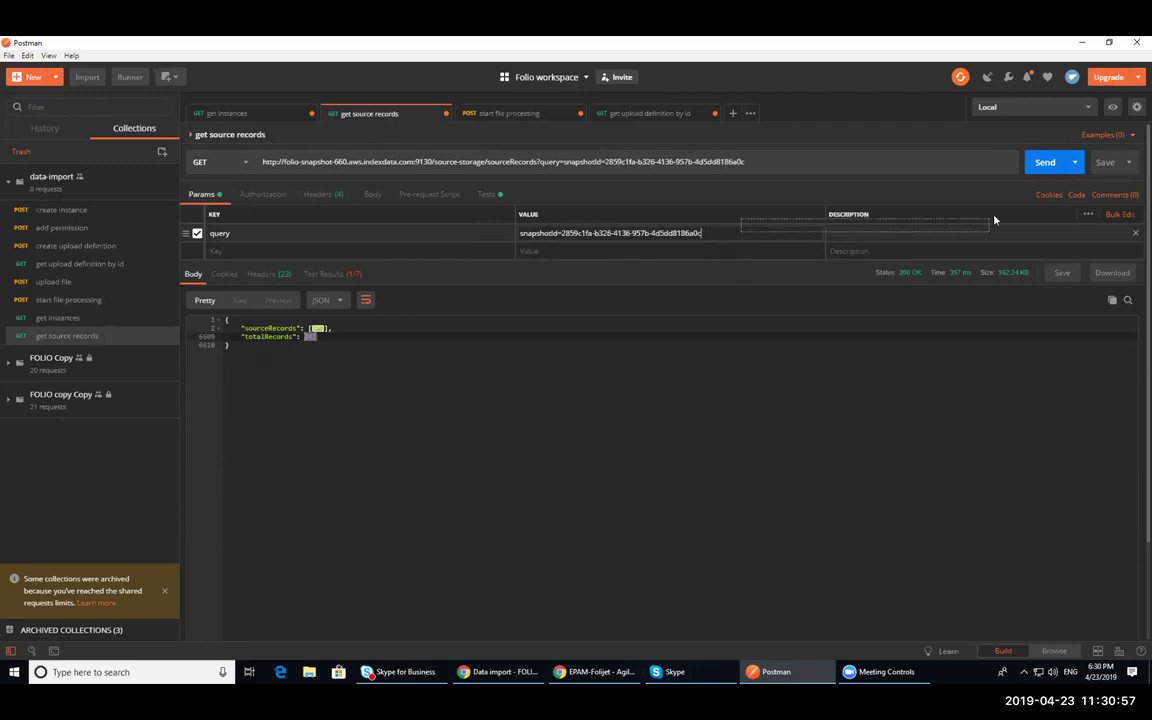
left_click(1045, 162)
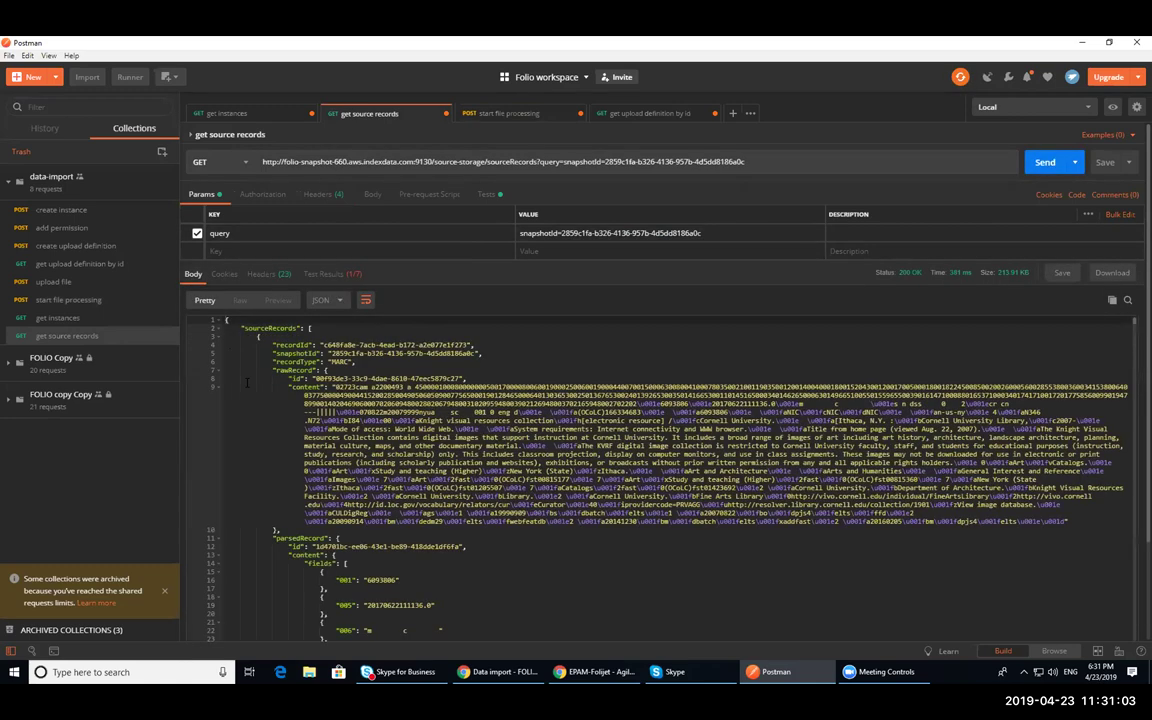
Collapse the sourceRecords array in the filtered response to check the total for this import job
scroll(247, 382, "down", 3)
scroll(240, 370, "up", 3)
left_click(219, 330)
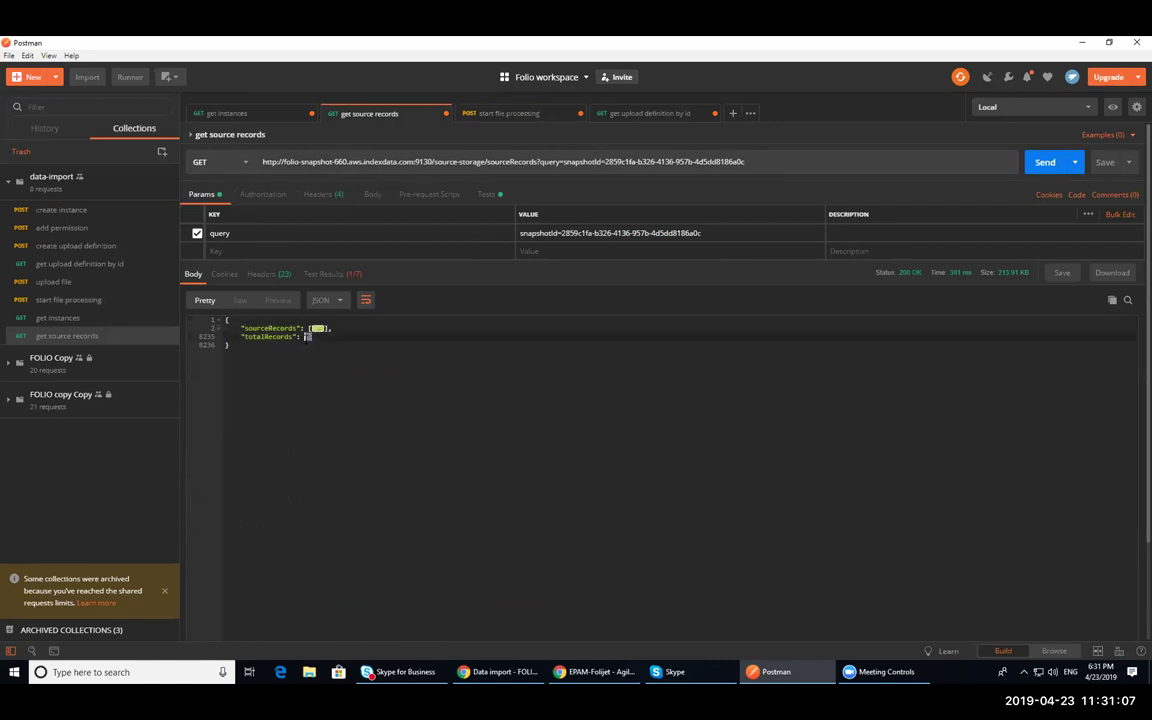
Expand the sourceRecords array and copy the title "Knight visual resources collection" from field 245 of the first parsed record
left_click(220, 329)
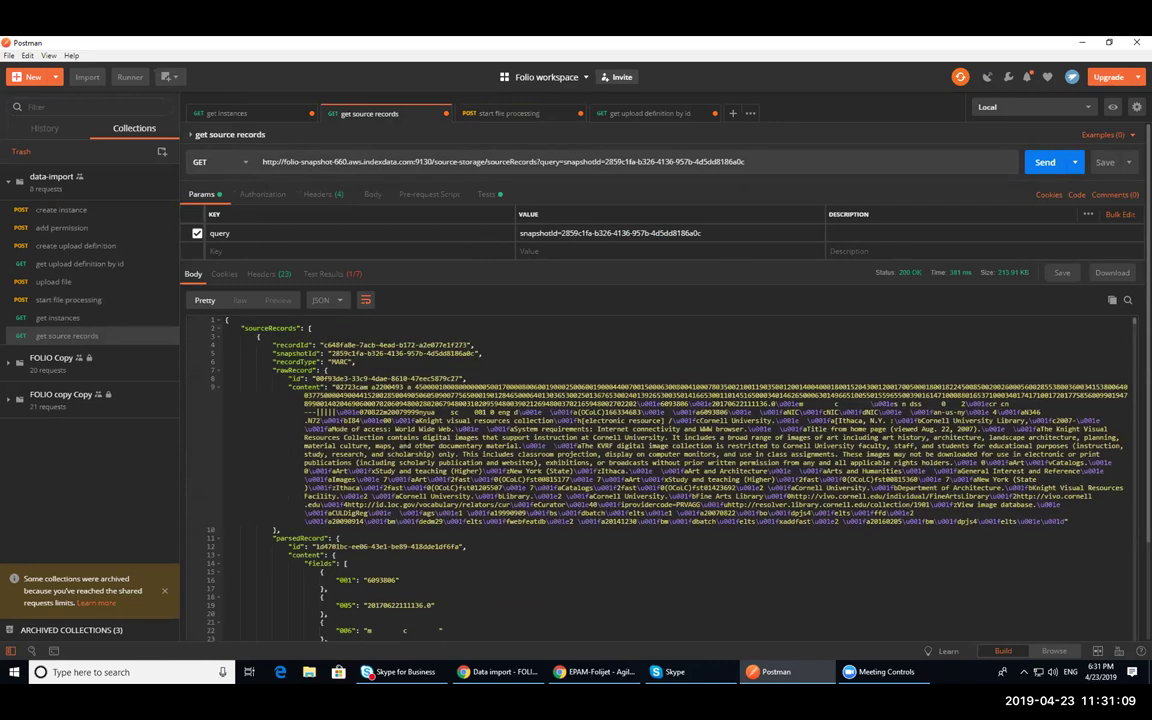
scroll(531, 466, "down", 5)
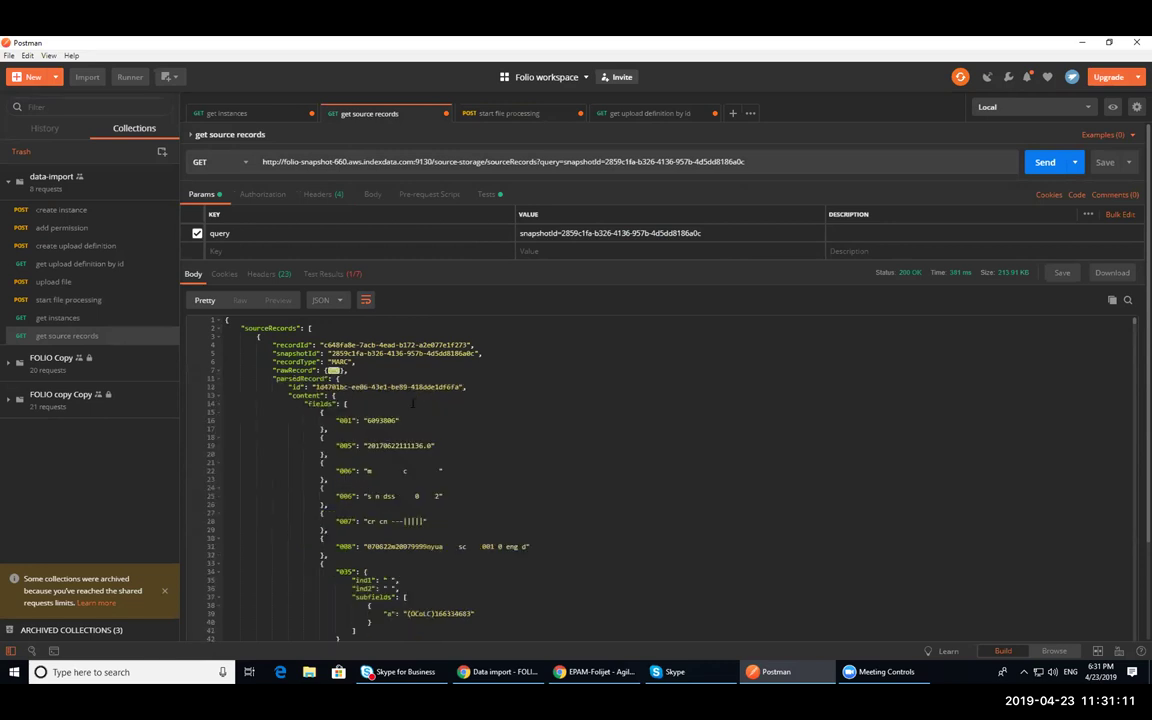
scroll(531, 466, "down", 20)
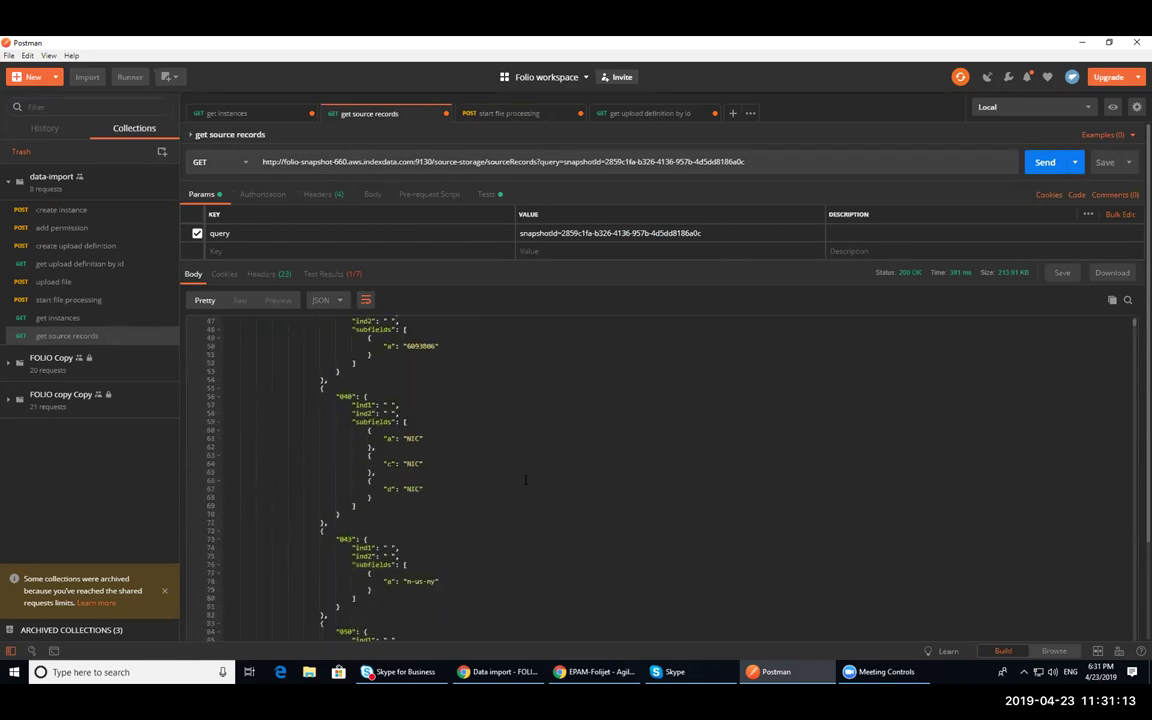
scroll(525, 479, "down", 6)
scroll(476, 476, "up", 4)
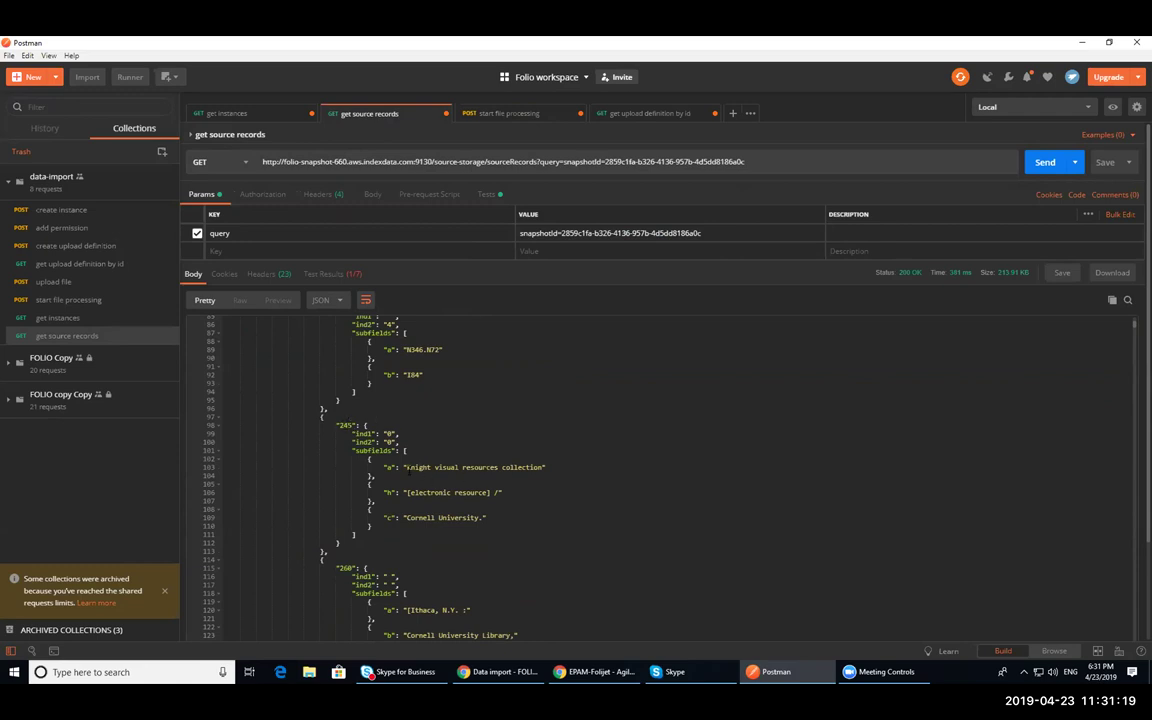
left_click_drag(405, 467, 543, 467)
key("ctrl+c")
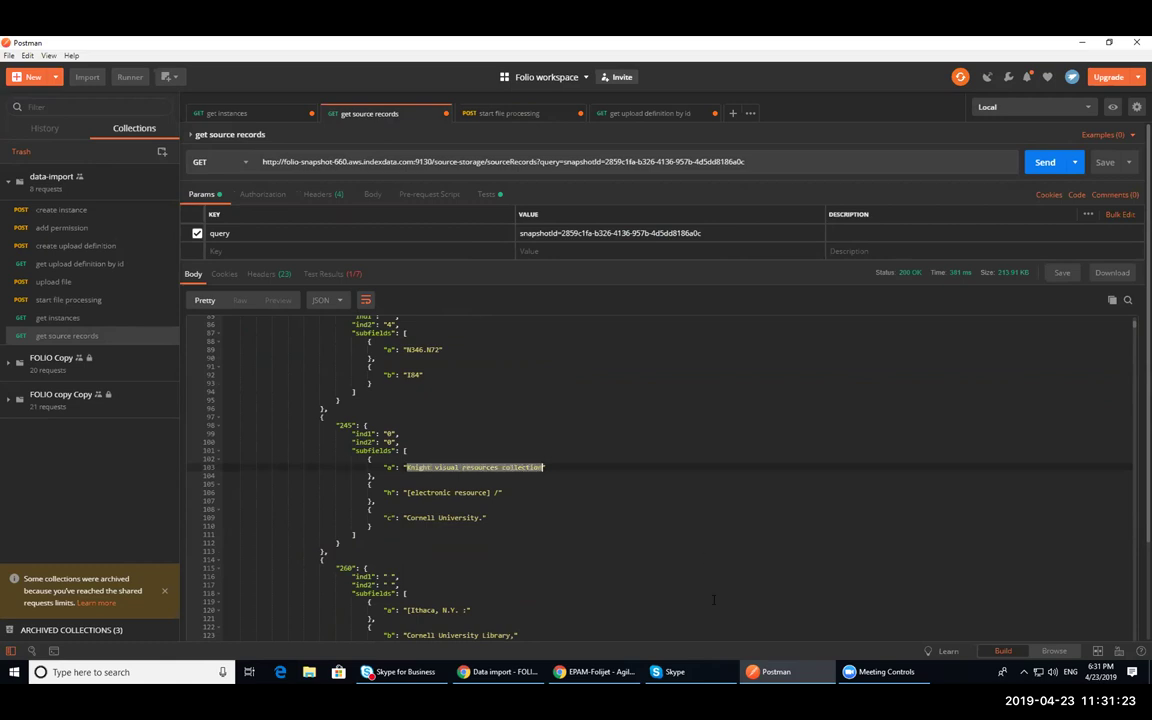
Switch to FOLIO Inventory in Chrome, close the developer tools, search for "Knight visual resources collection" and open the first matching instance
key("alt+Tab")
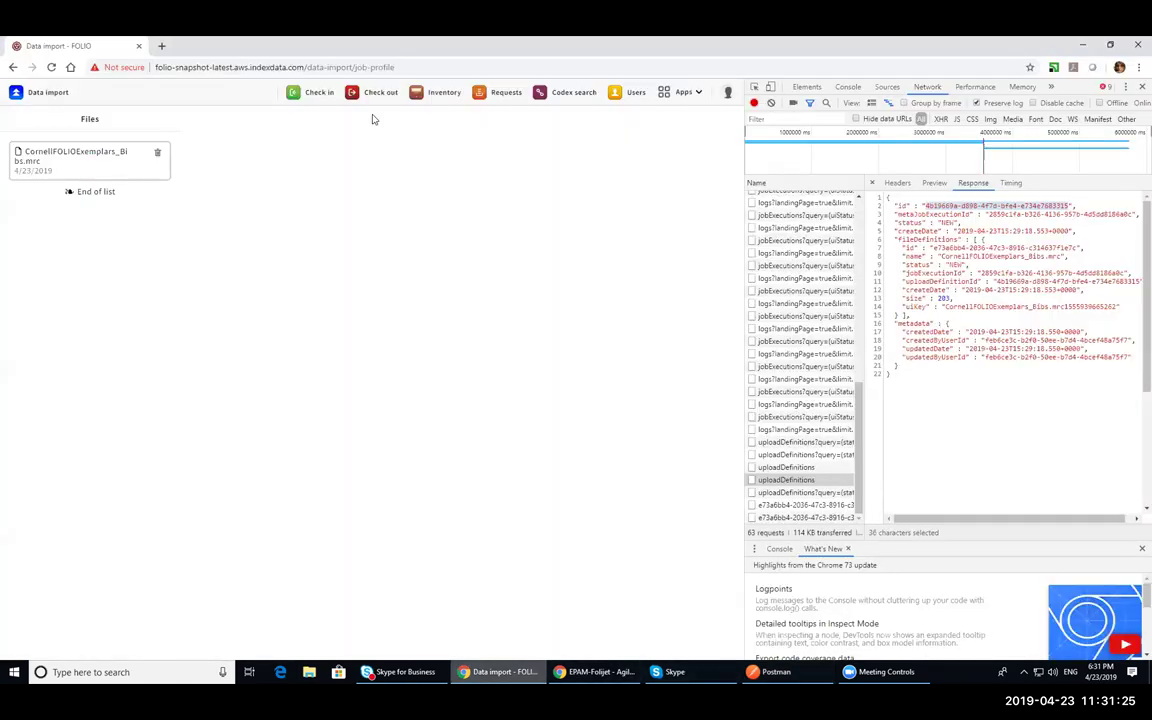
left_click(443, 92)
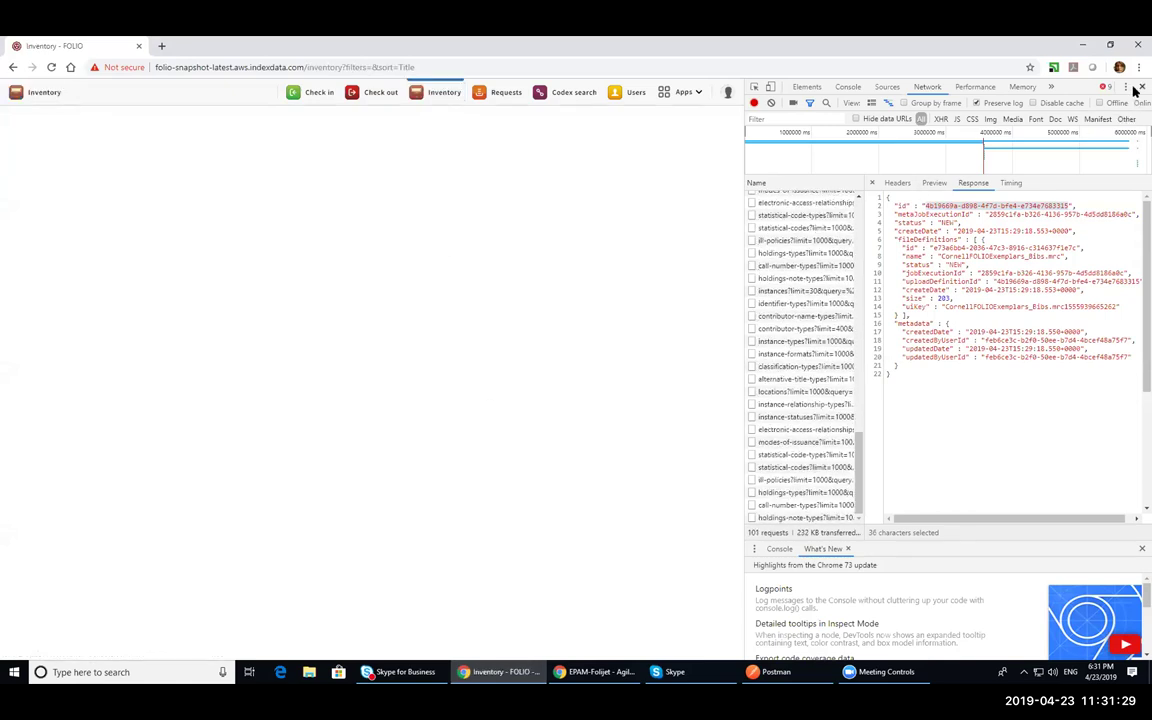
key("F12")
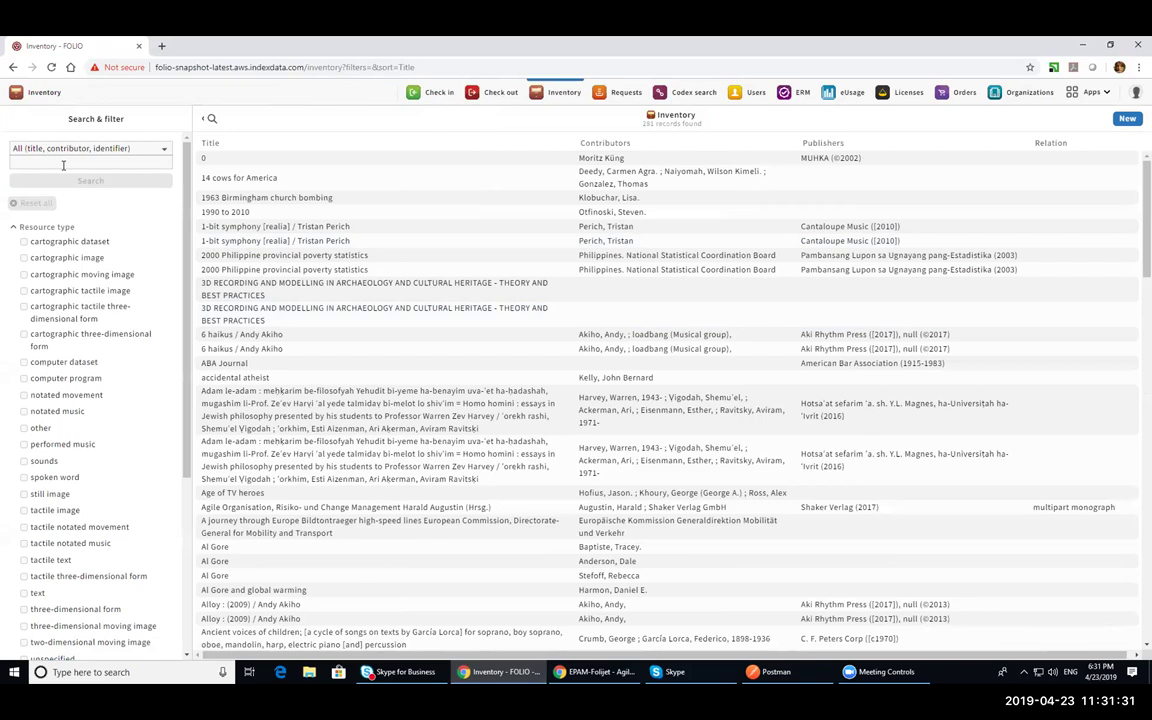
left_click(63, 163)
key("ctrl+v")
left_click(78, 186)
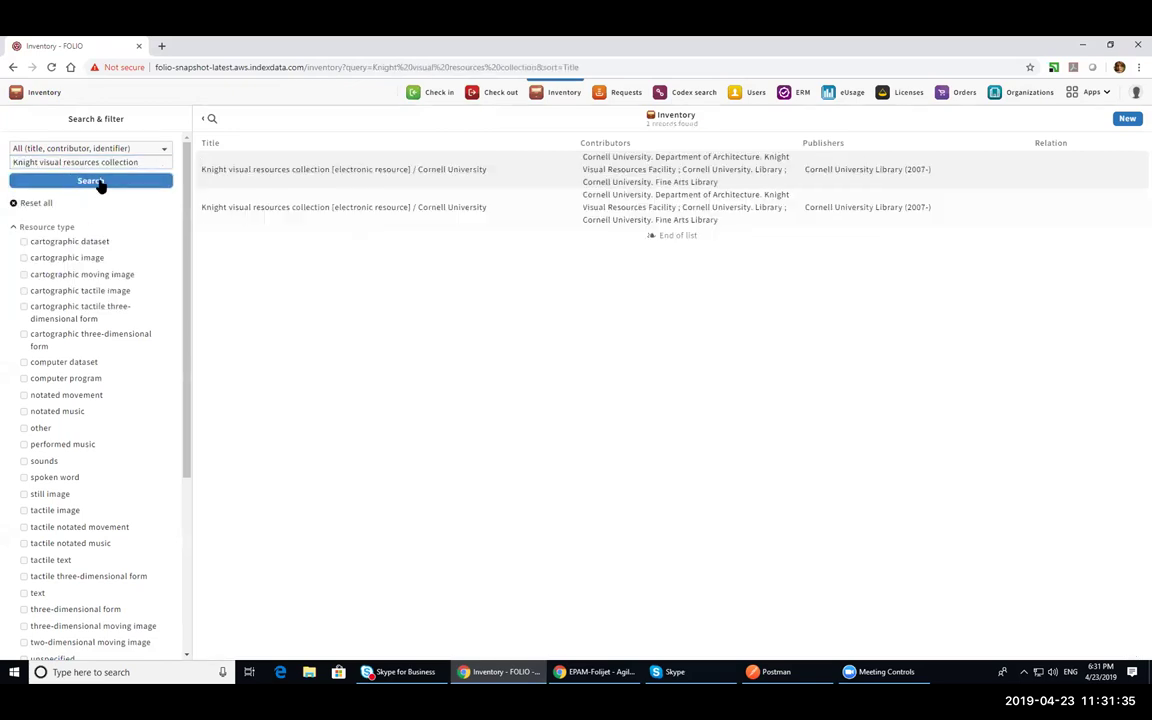
left_click(331, 167)
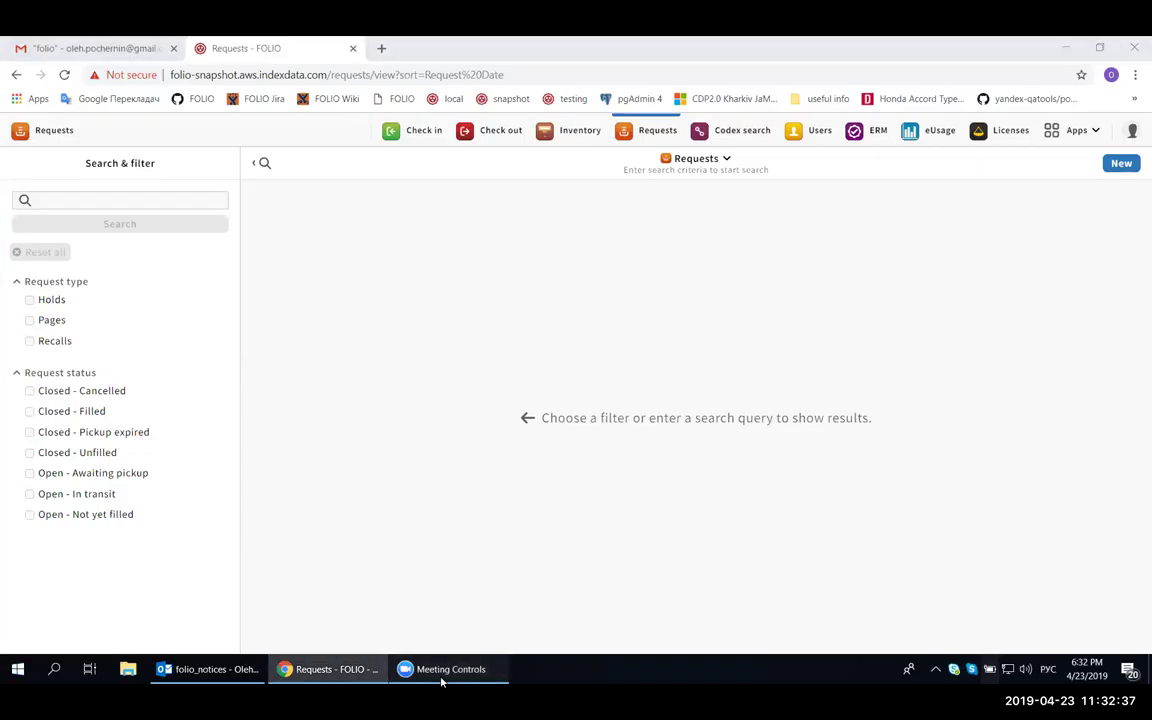
key("alt+shift")
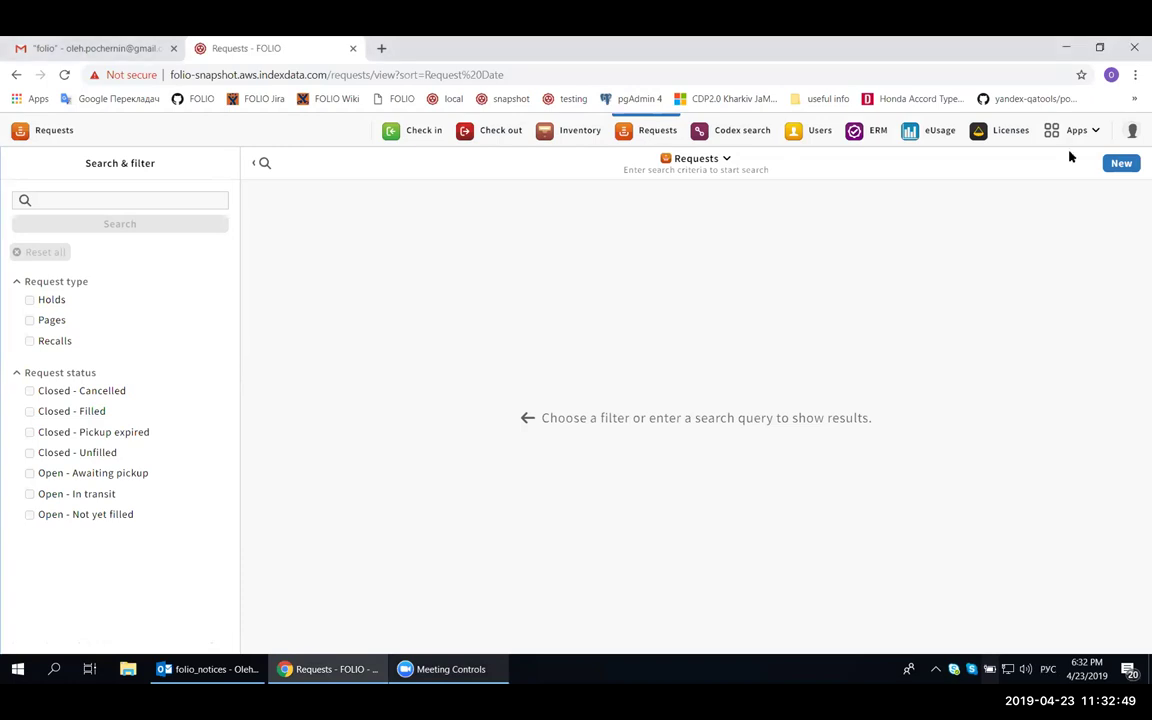
left_click(1120, 163)
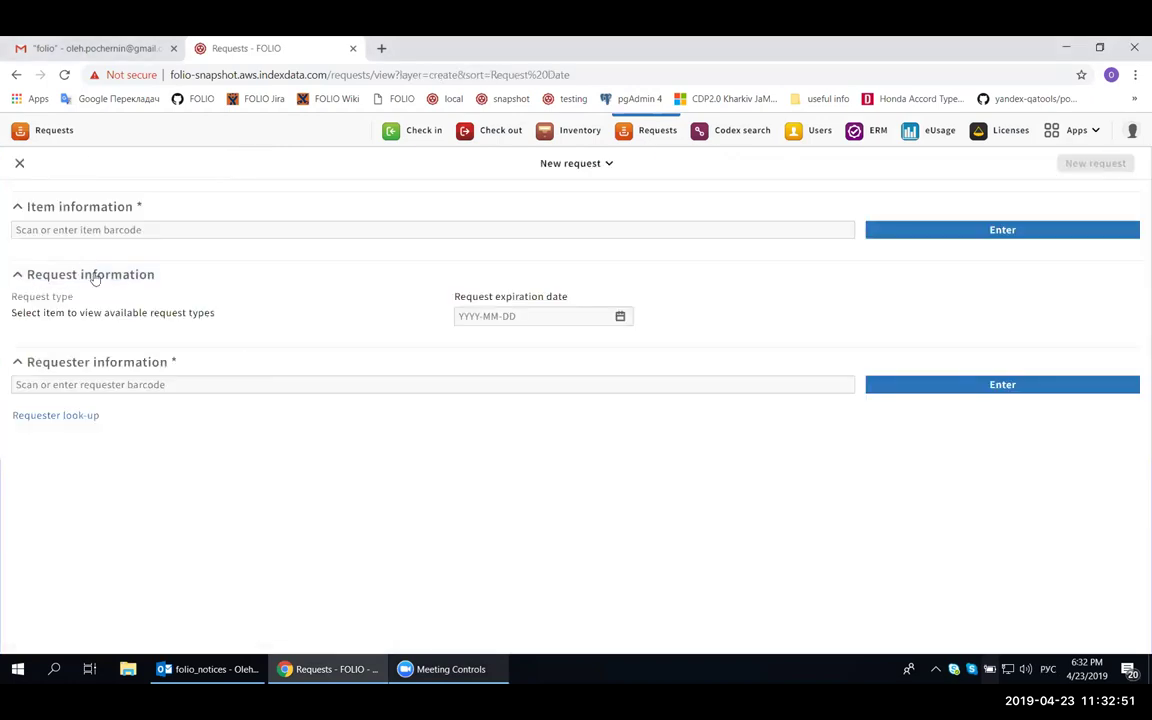
left_click(127, 230)
left_click(85, 258)
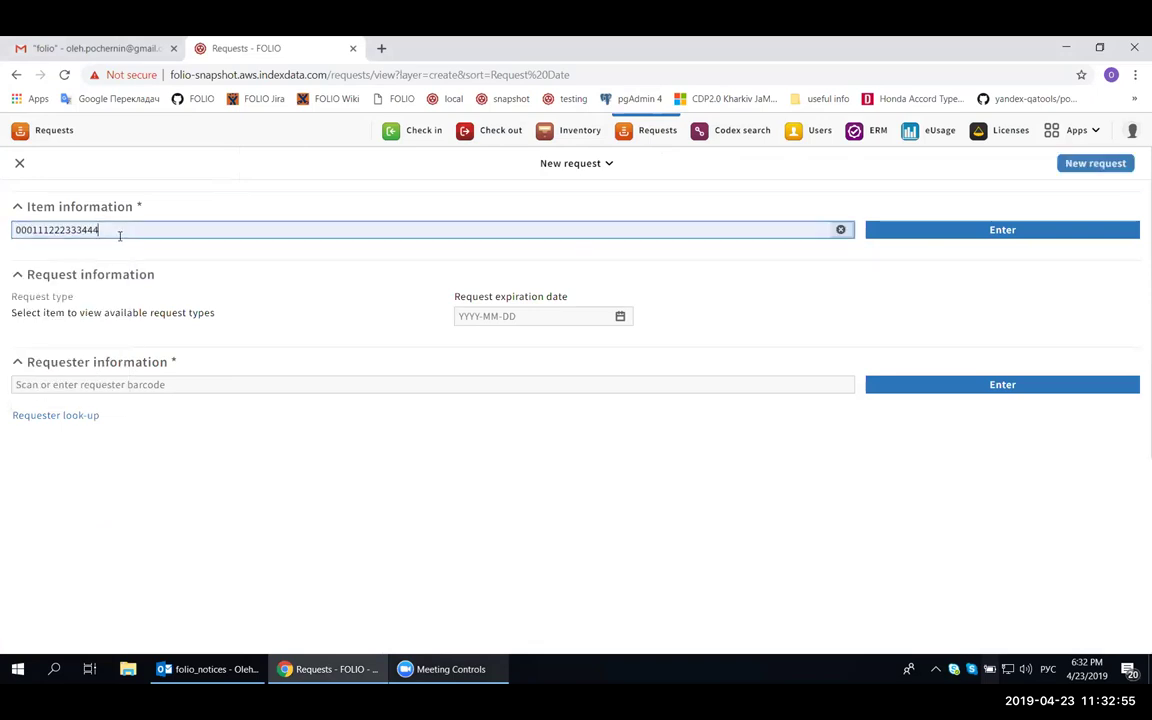
key("Return")
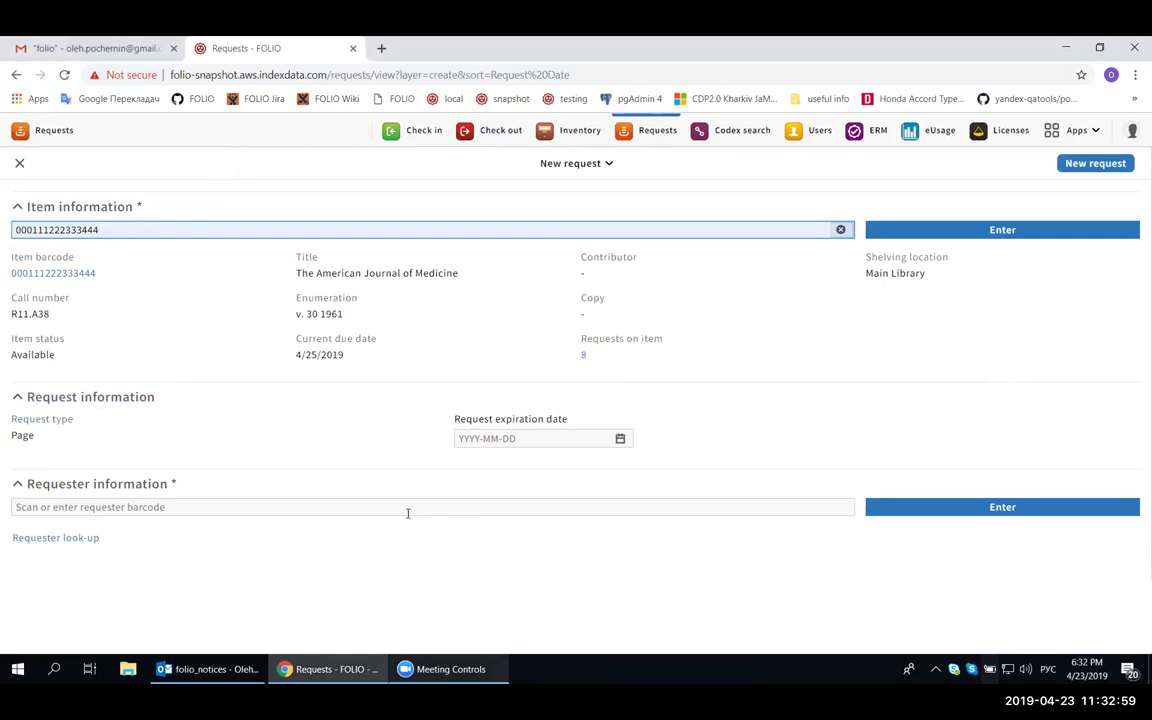
Load the requester by entering their barcode, set the pickup service point to Circ Desk 1 and create the request
left_click(664, 507)
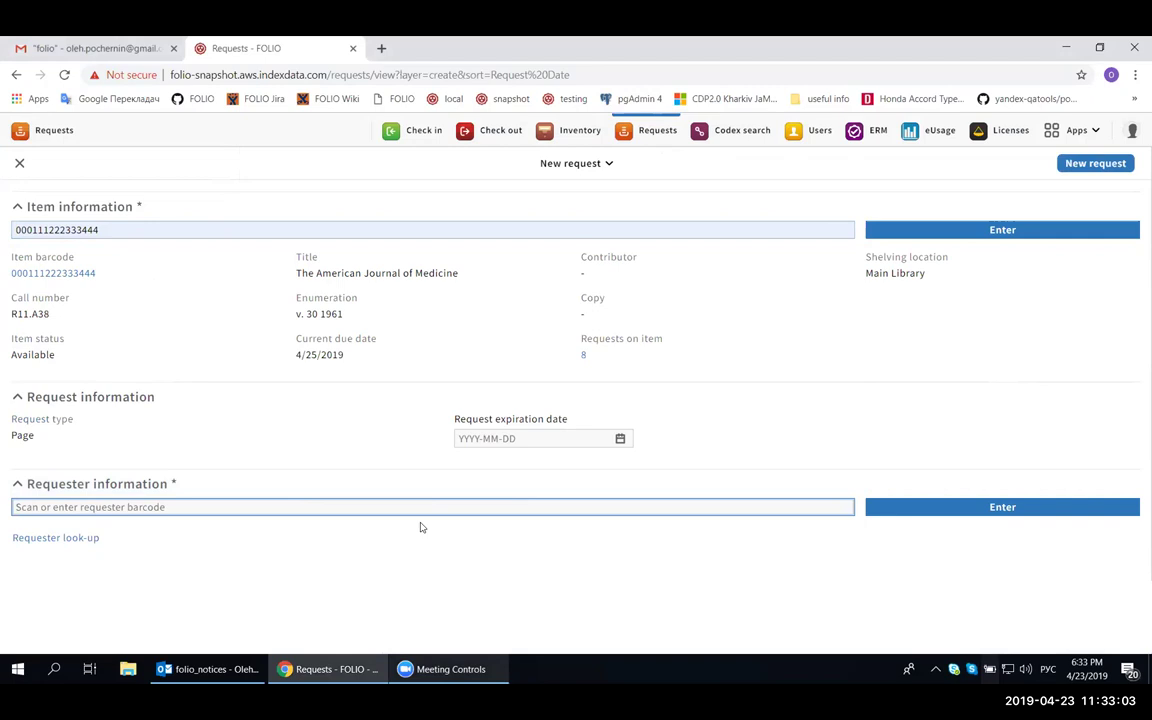
type("1")
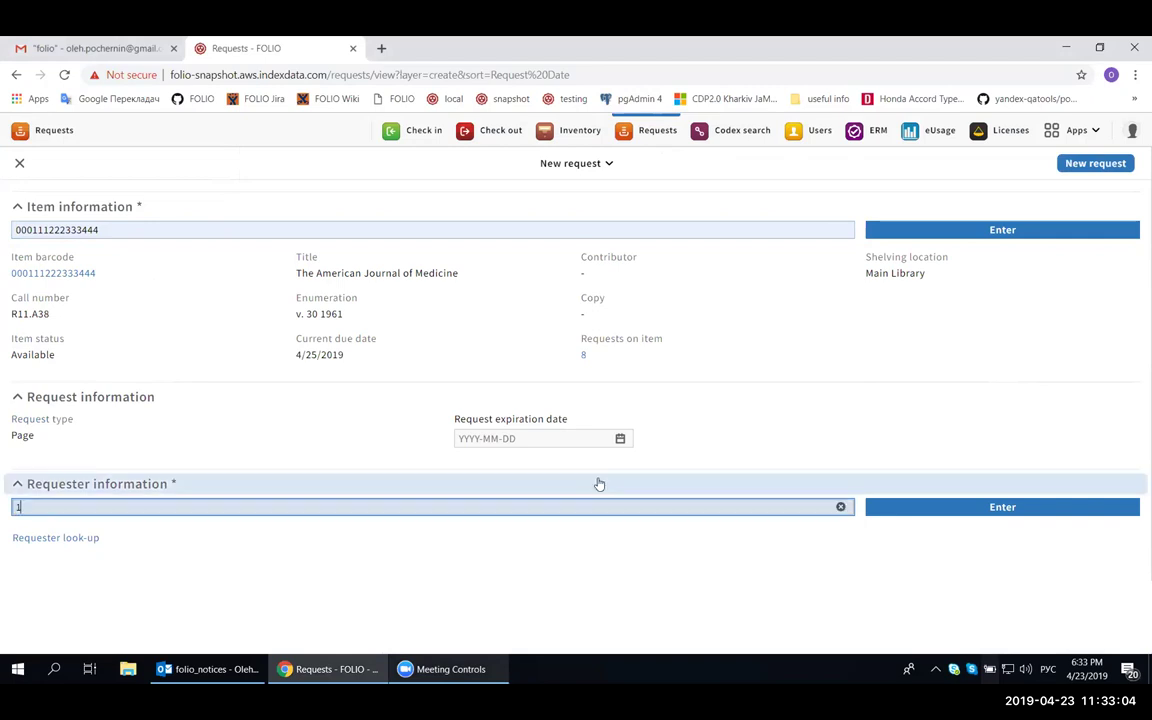
left_click(933, 507)
scroll(650, 485, "down", 1)
left_click(804, 614)
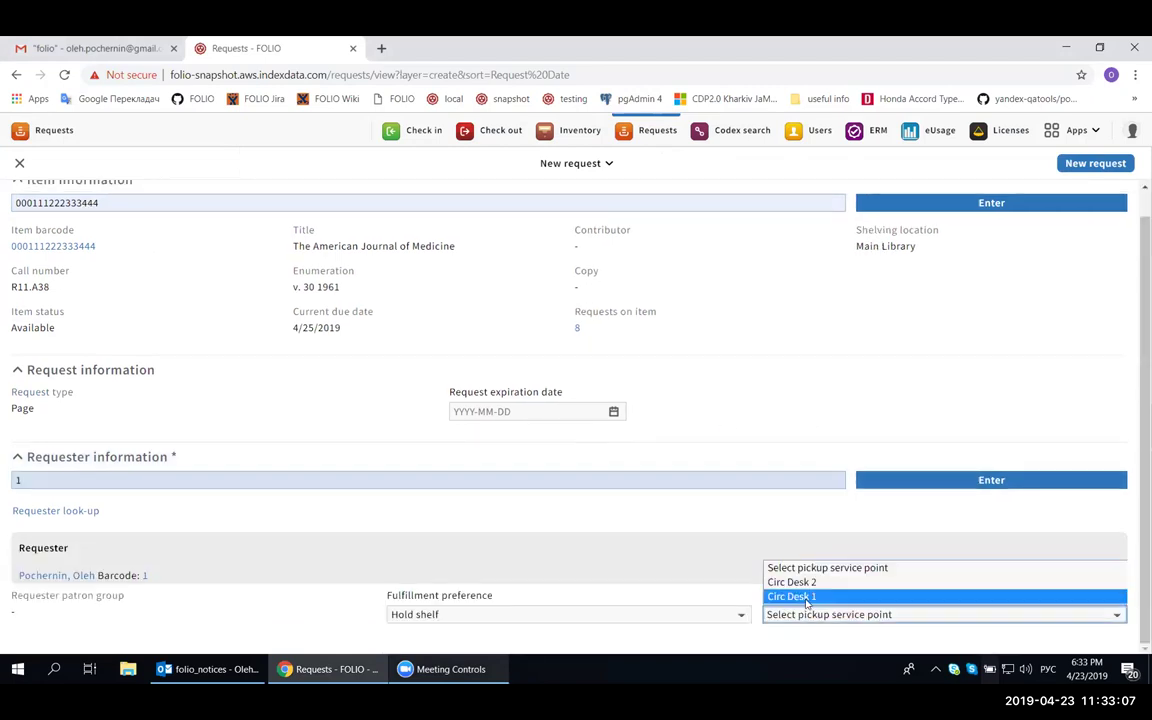
left_click(812, 597)
left_click(1090, 163)
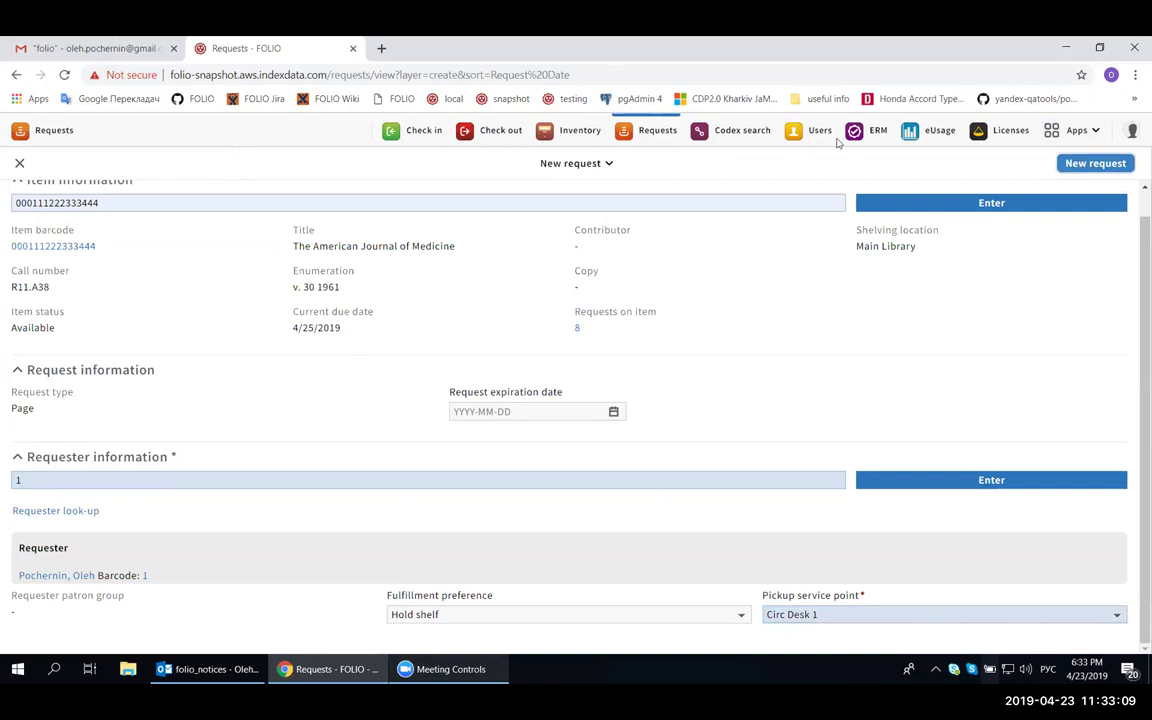
Switch to Gmail, read the "Page request confirmation" email and return to the folio label list
key("ctrl+Tab")
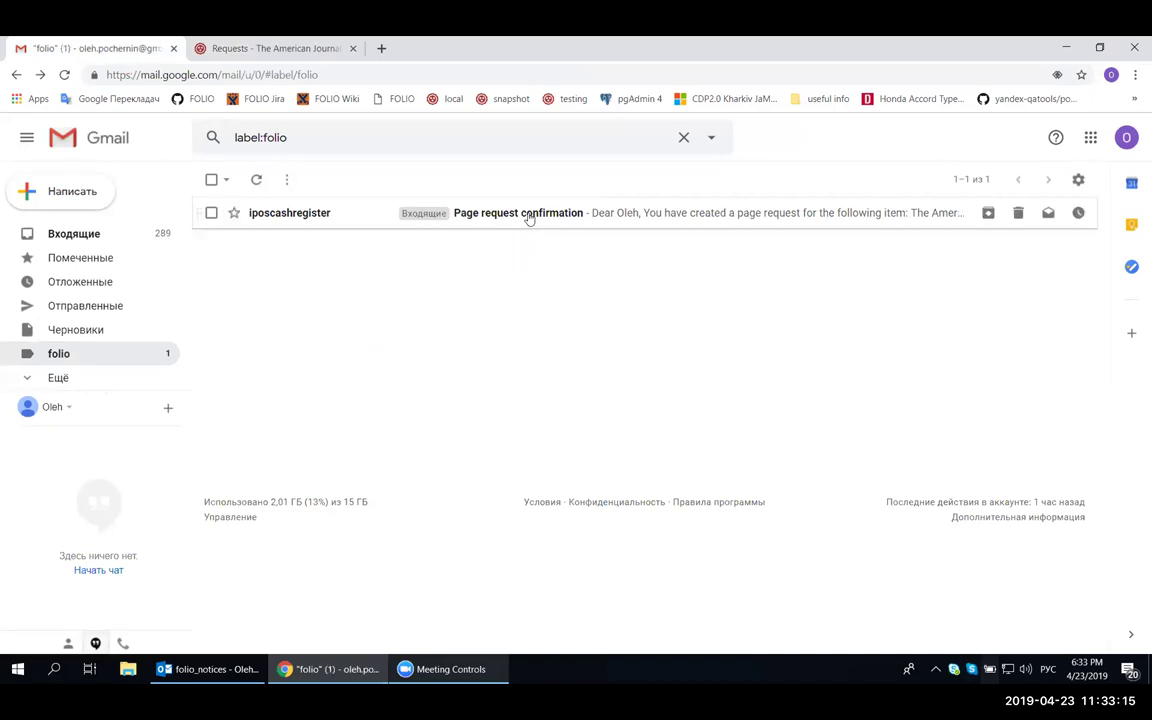
left_click(529, 218)
left_click(100, 353)
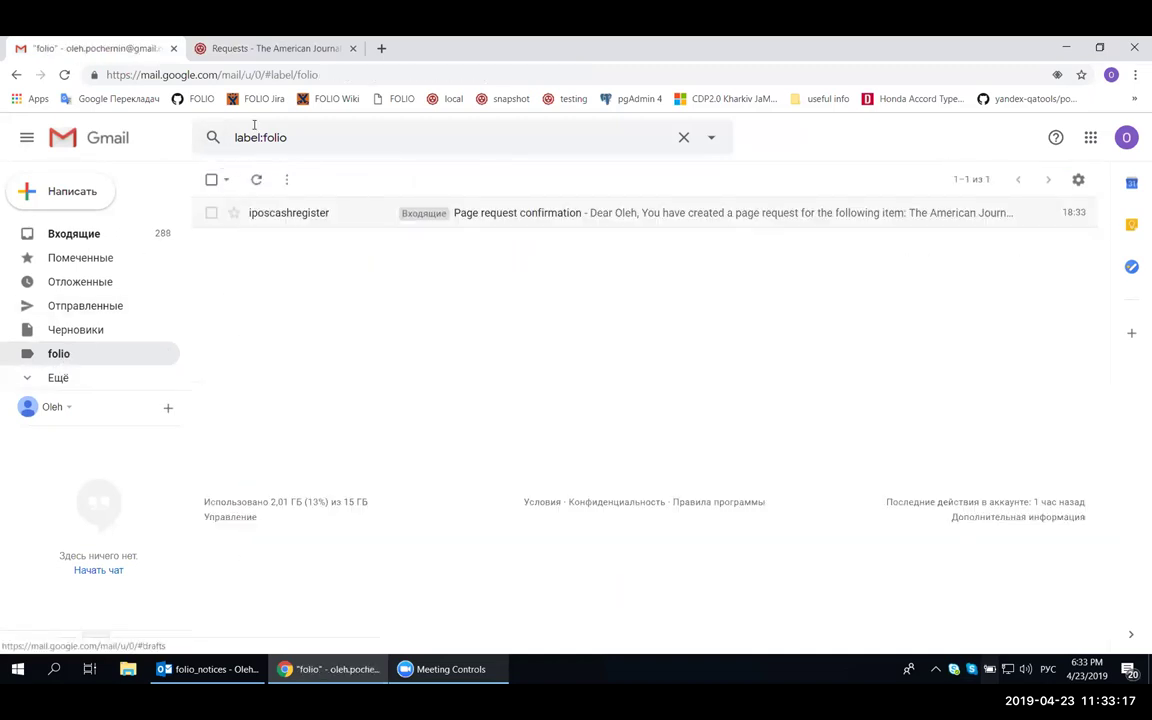
left_click(270, 44)
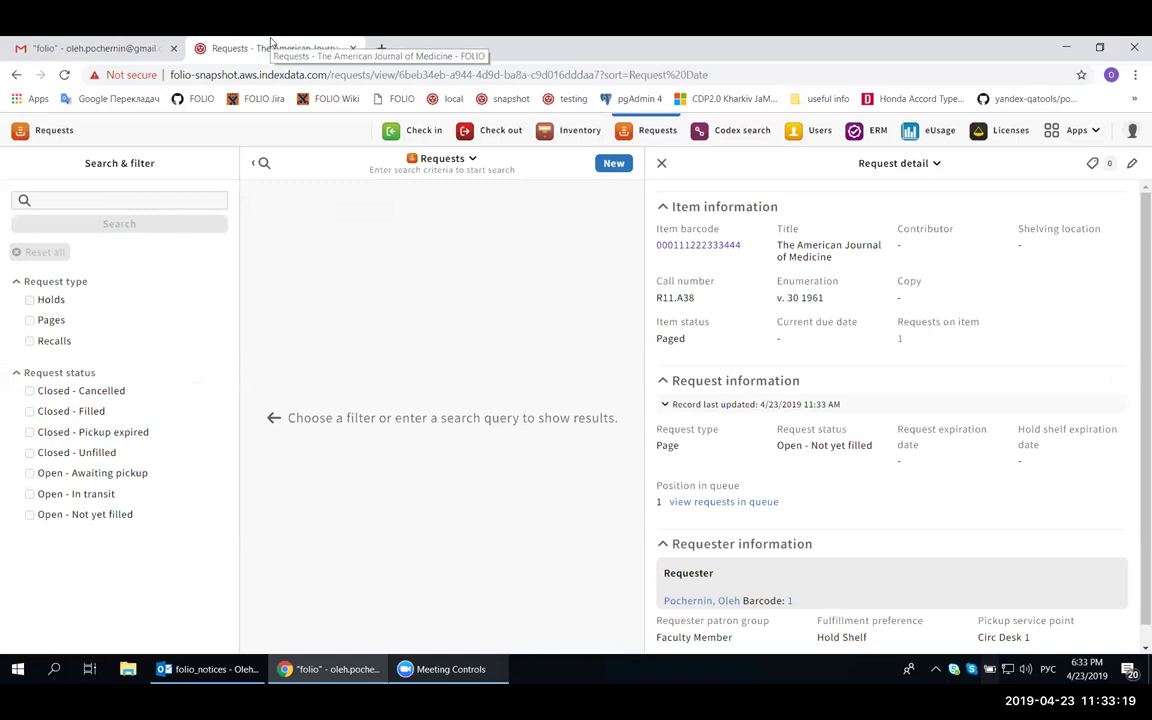
left_click(412, 130)
left_click(298, 219)
left_click(165, 246)
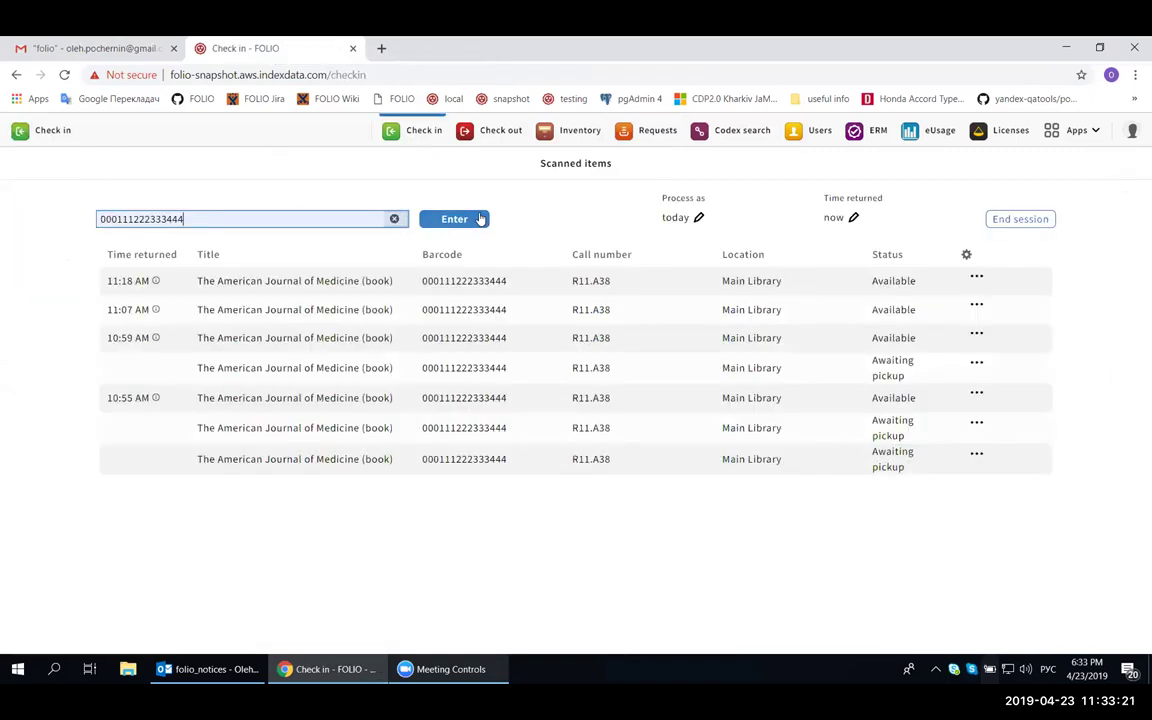
left_click(469, 222)
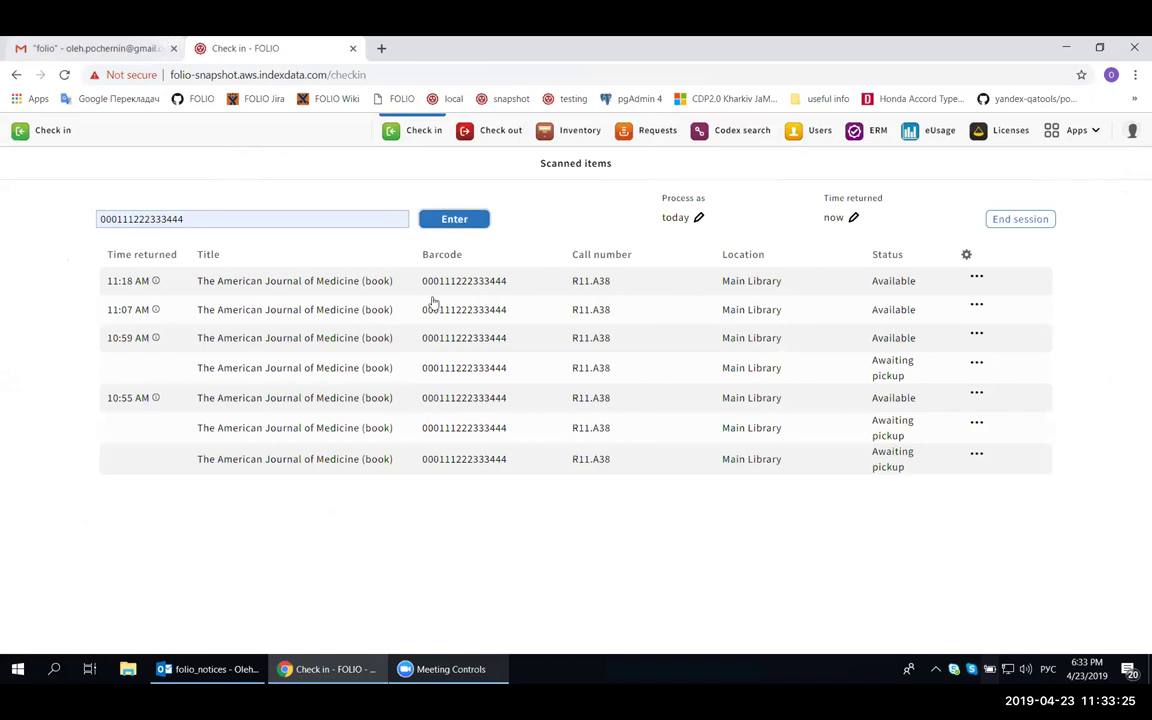
key("Escape")
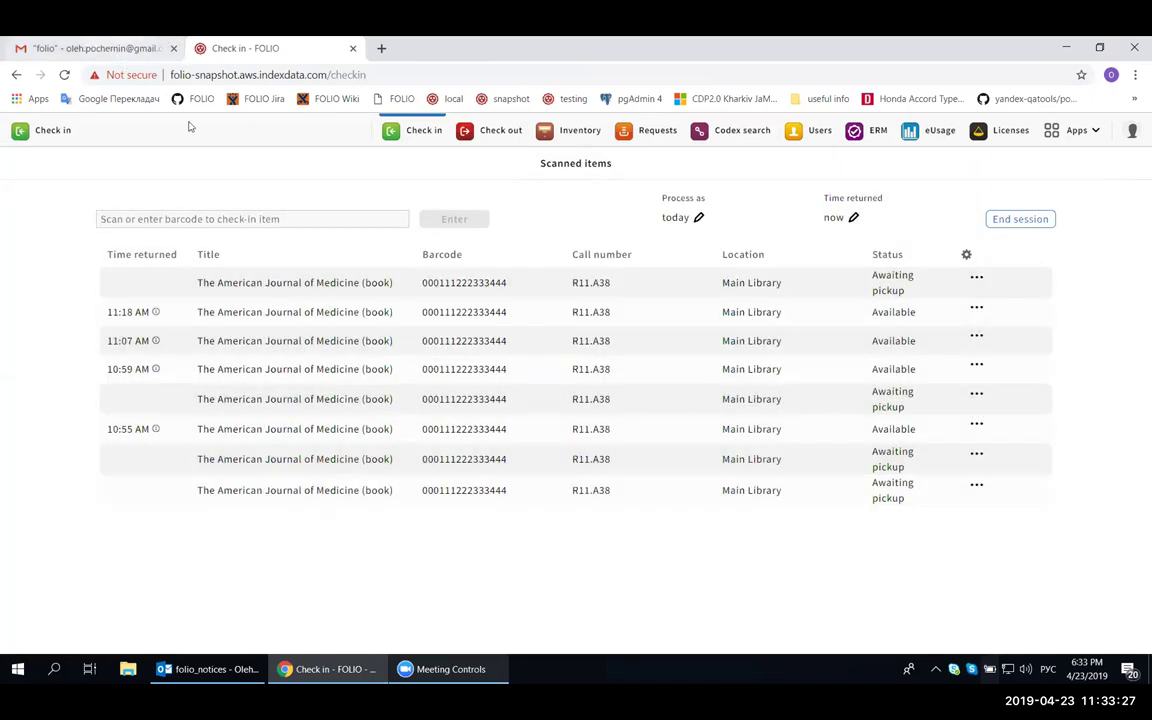
Switch to Gmail, read the "Available notice" email, go back to the folio label list and return to FOLIO
key("ctrl+shift+Tab")
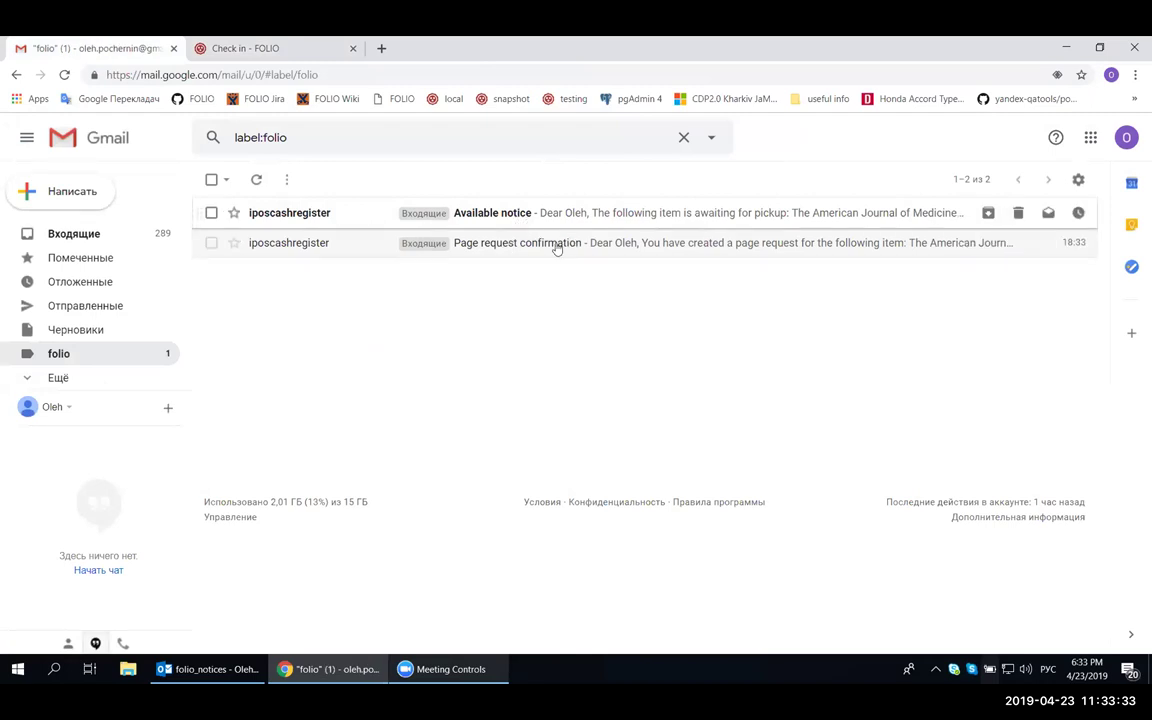
left_click(70, 353)
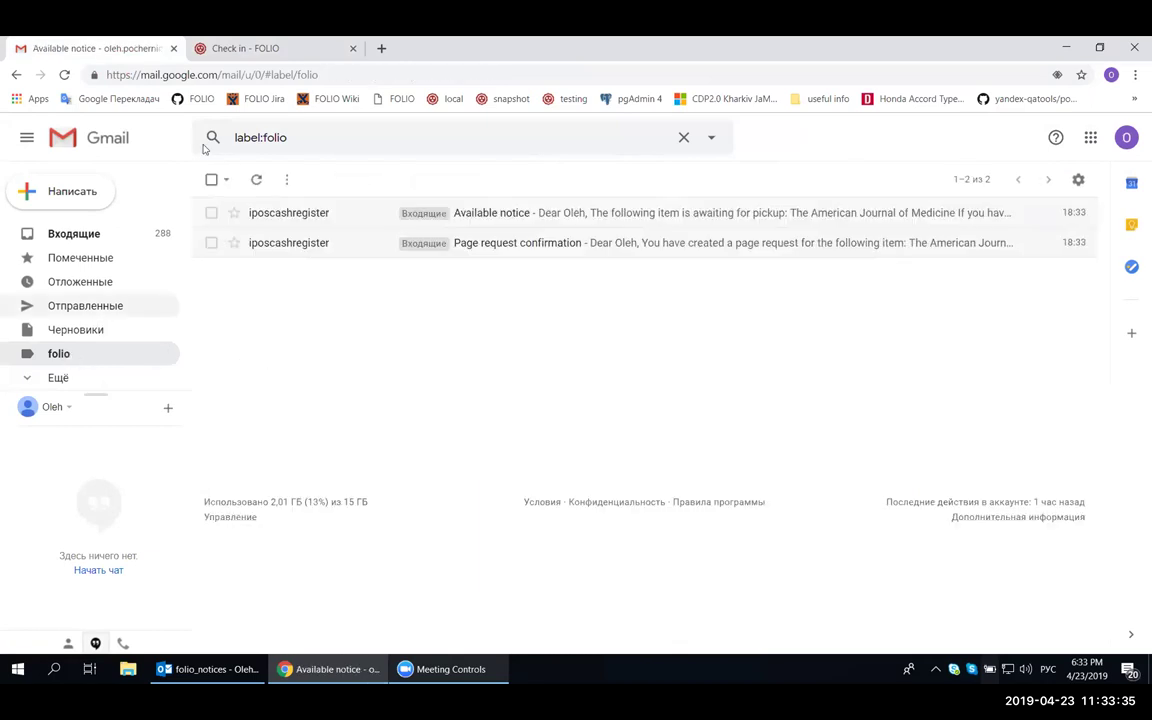
left_click(295, 48)
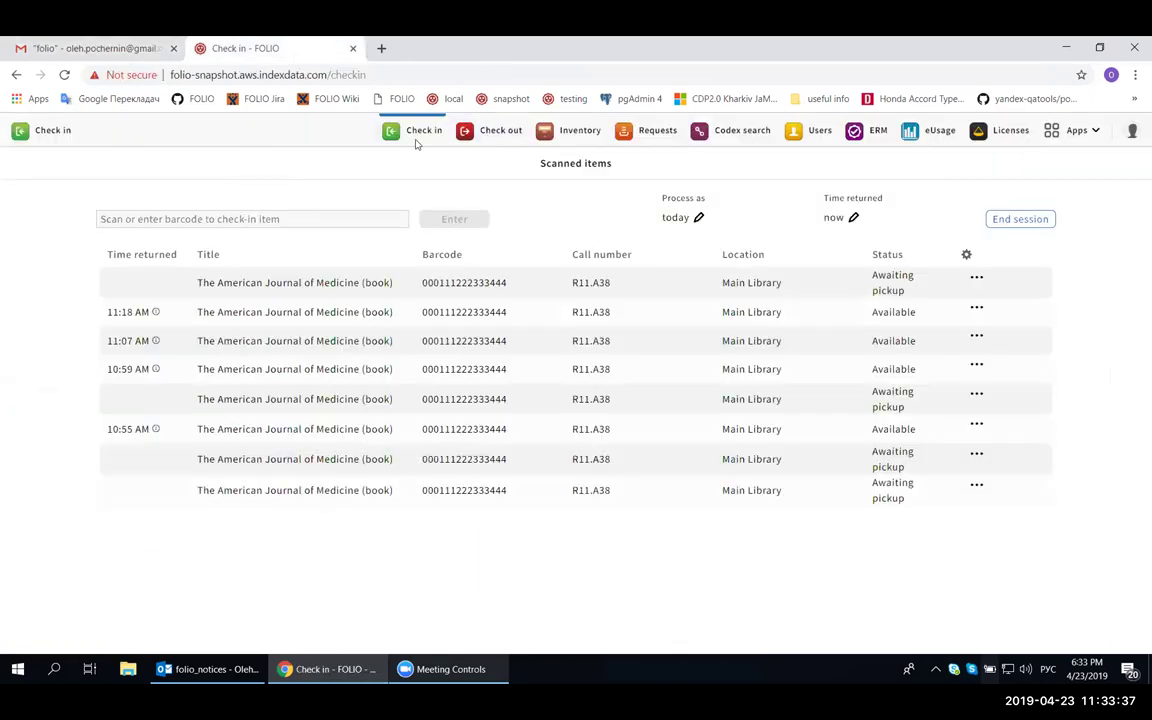
left_click(490, 131)
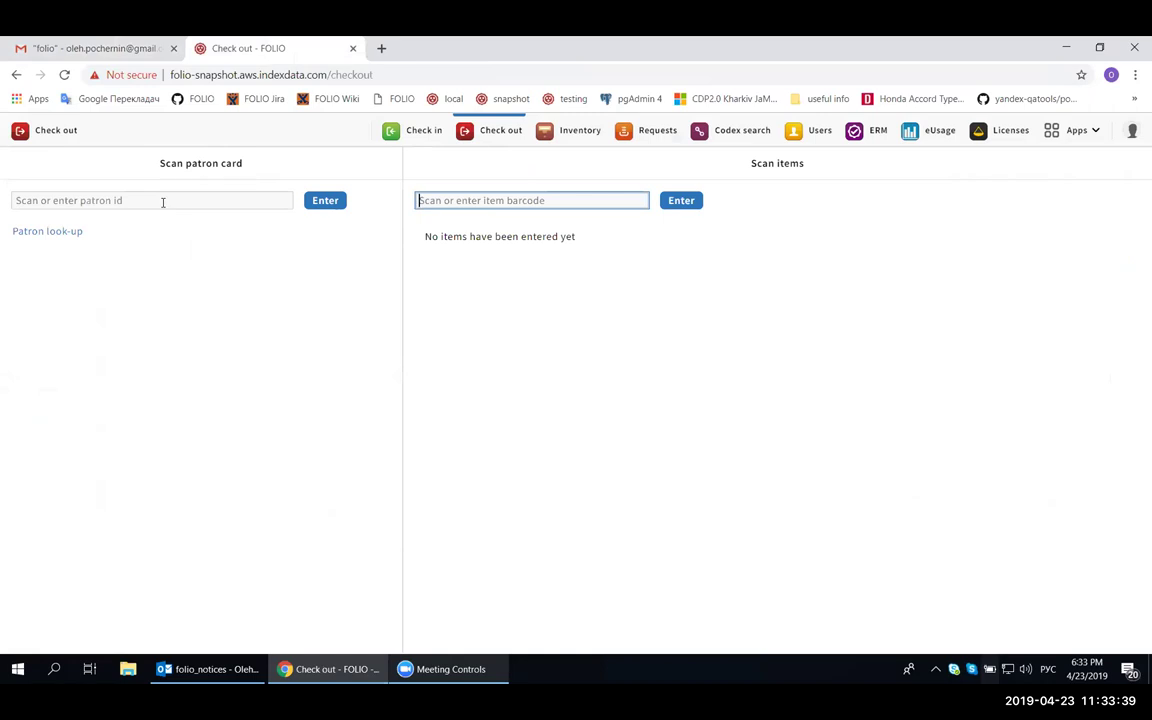
left_click(163, 202)
type("1")
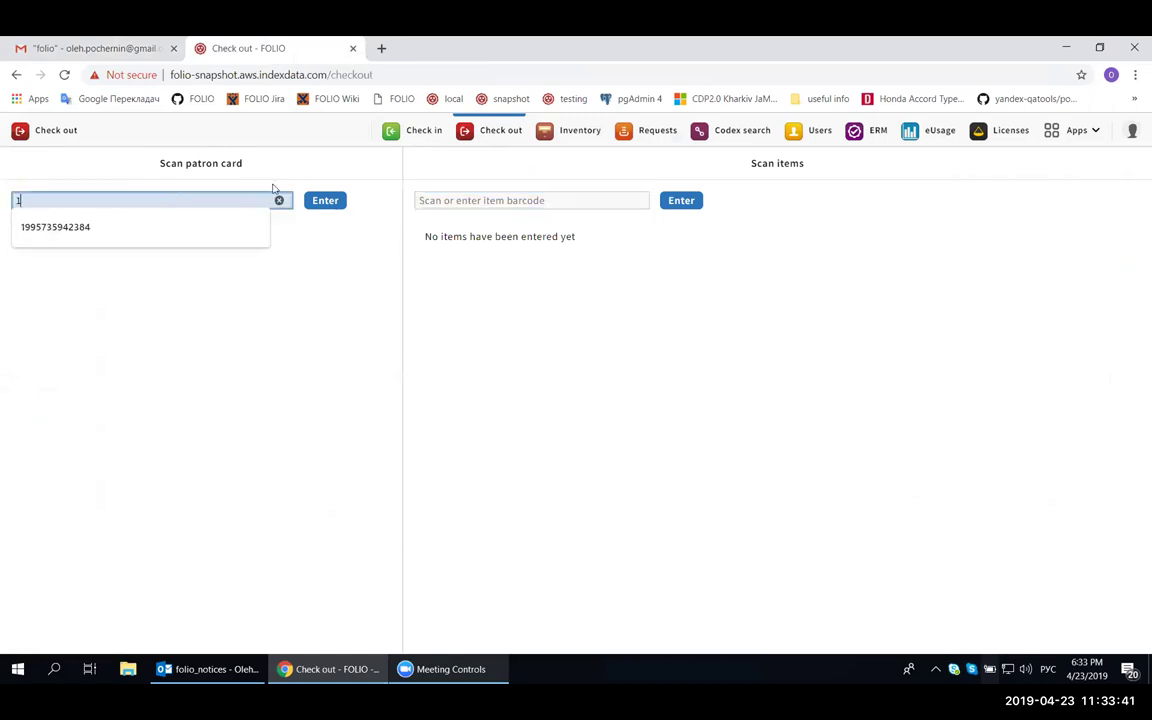
left_click(505, 200)
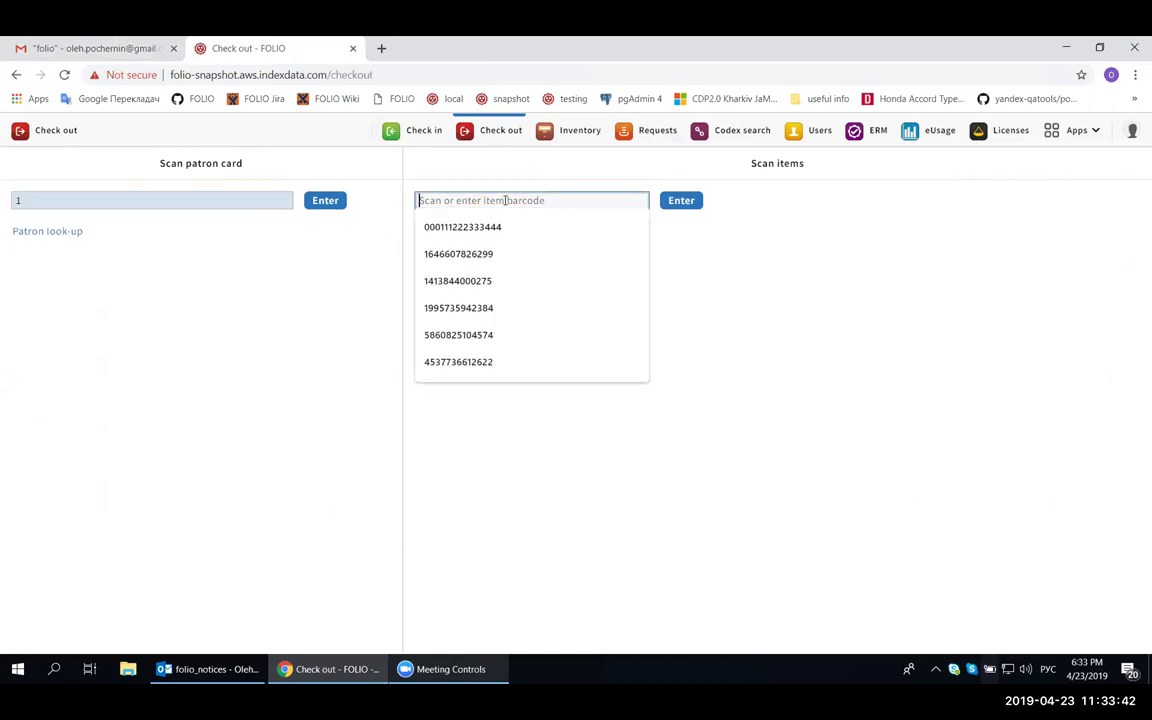
left_click(324, 201)
left_click(746, 301)
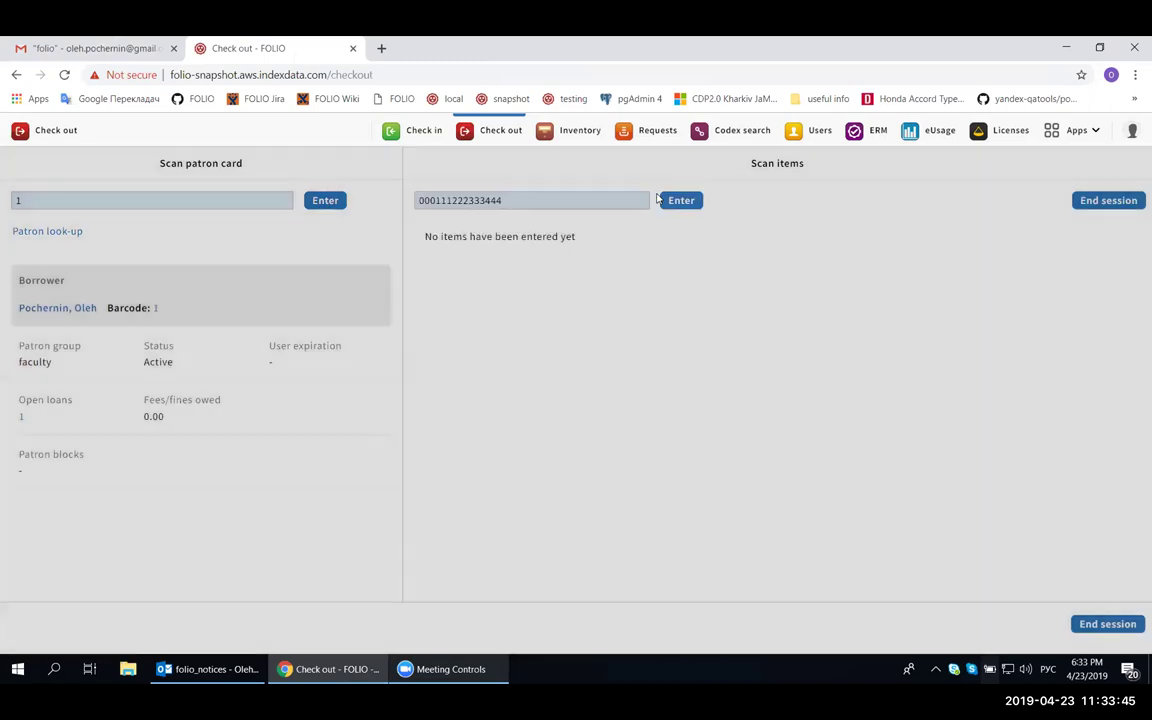
left_click(678, 200)
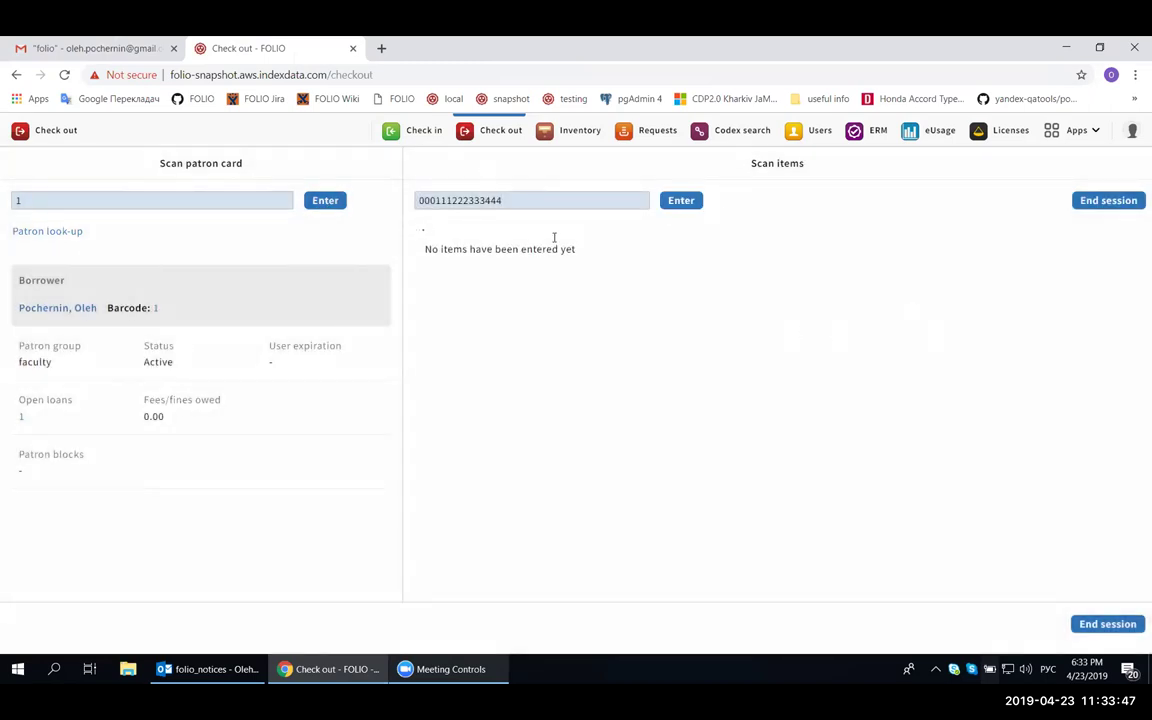
Switch to Gmail, read the "Check out receipt" email, go back to the folio label list and return to FOLIO
left_click(143, 45)
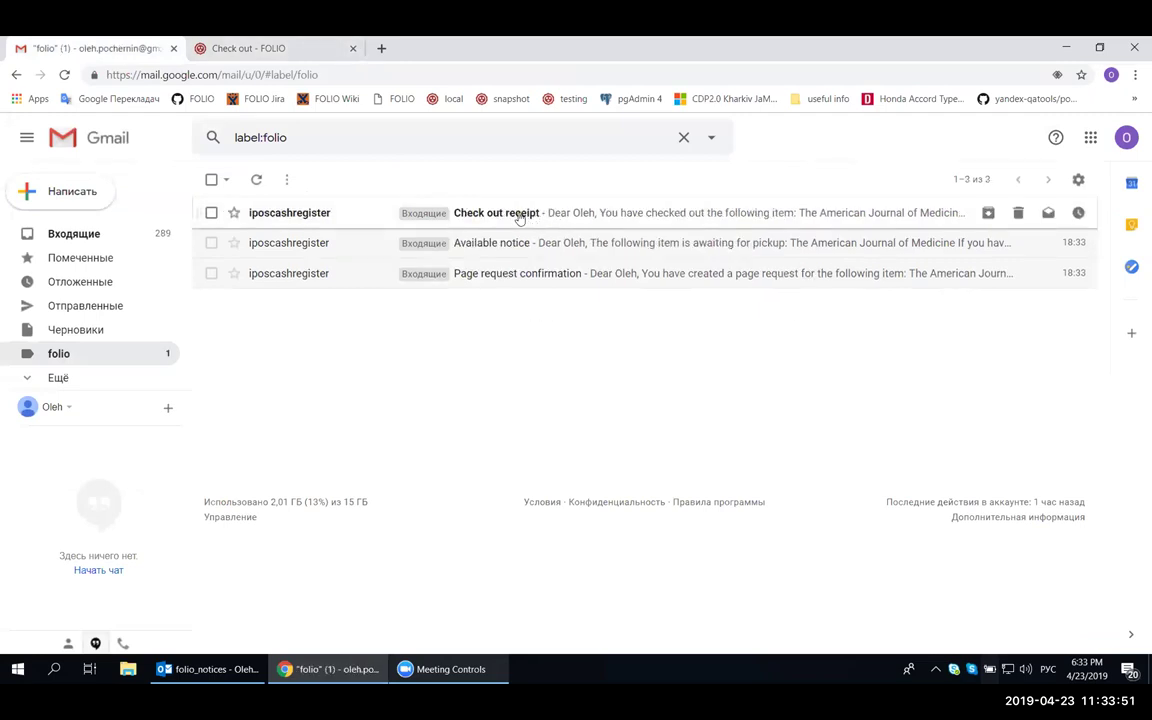
left_click(519, 213)
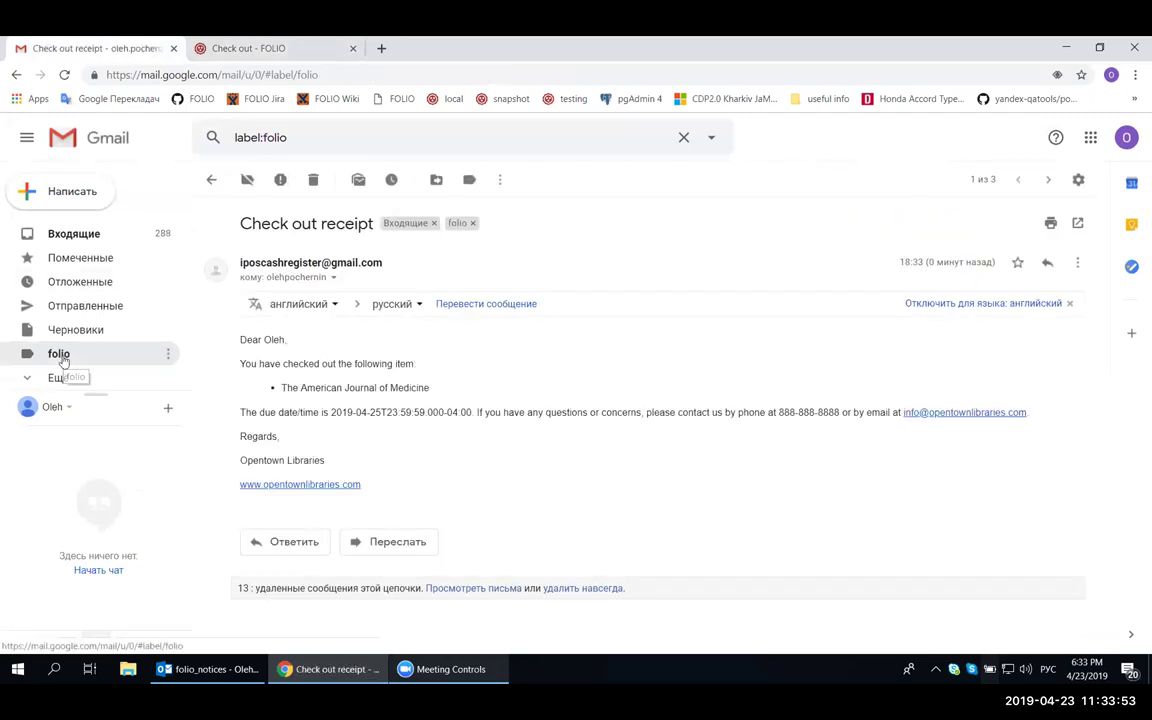
left_click(60, 354)
left_click(290, 46)
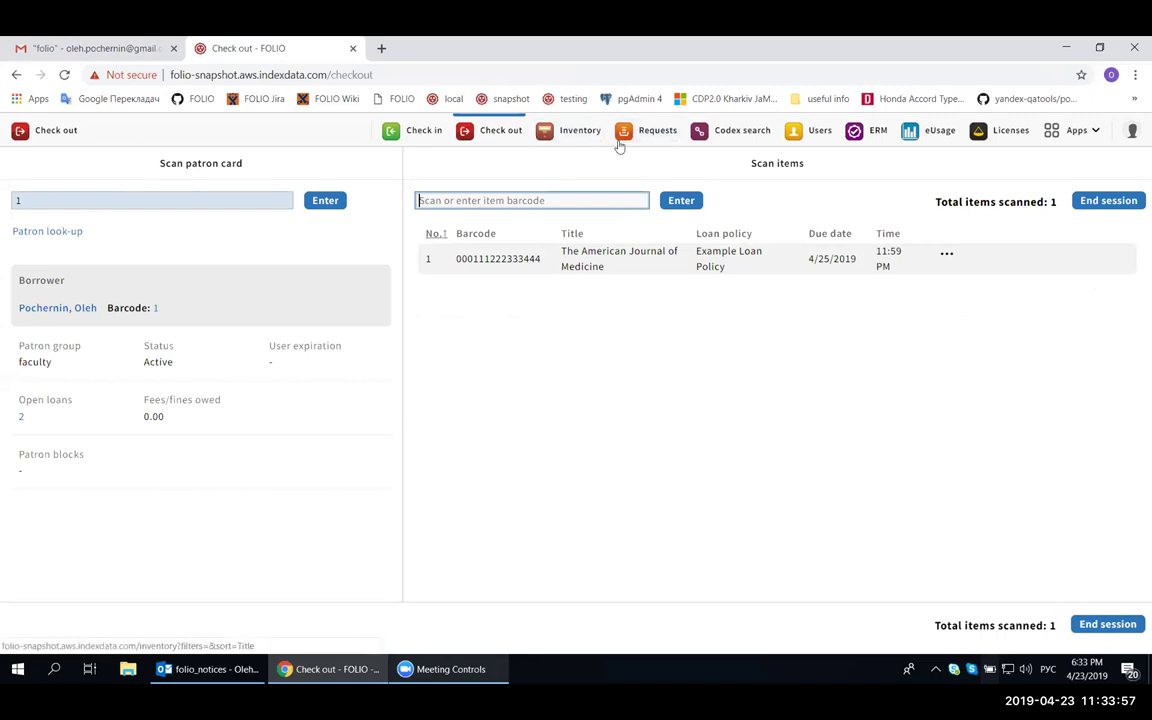
left_click(651, 136)
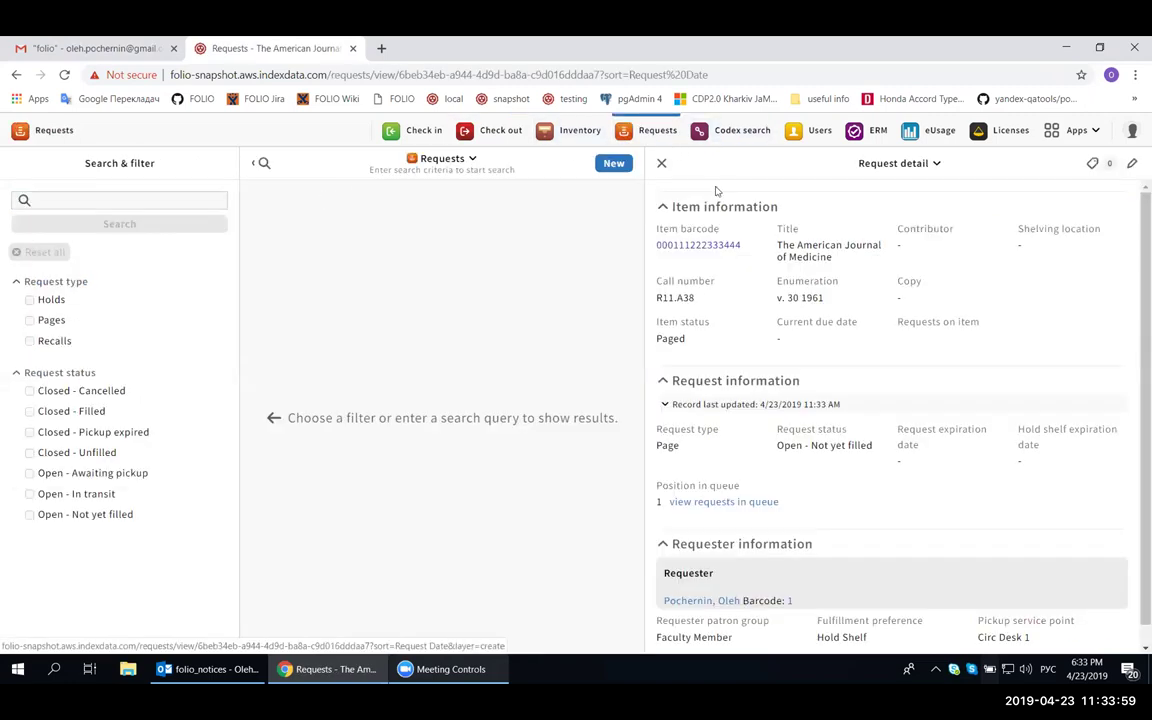
left_click(612, 163)
left_click(136, 229)
left_click(60, 257)
key("Return")
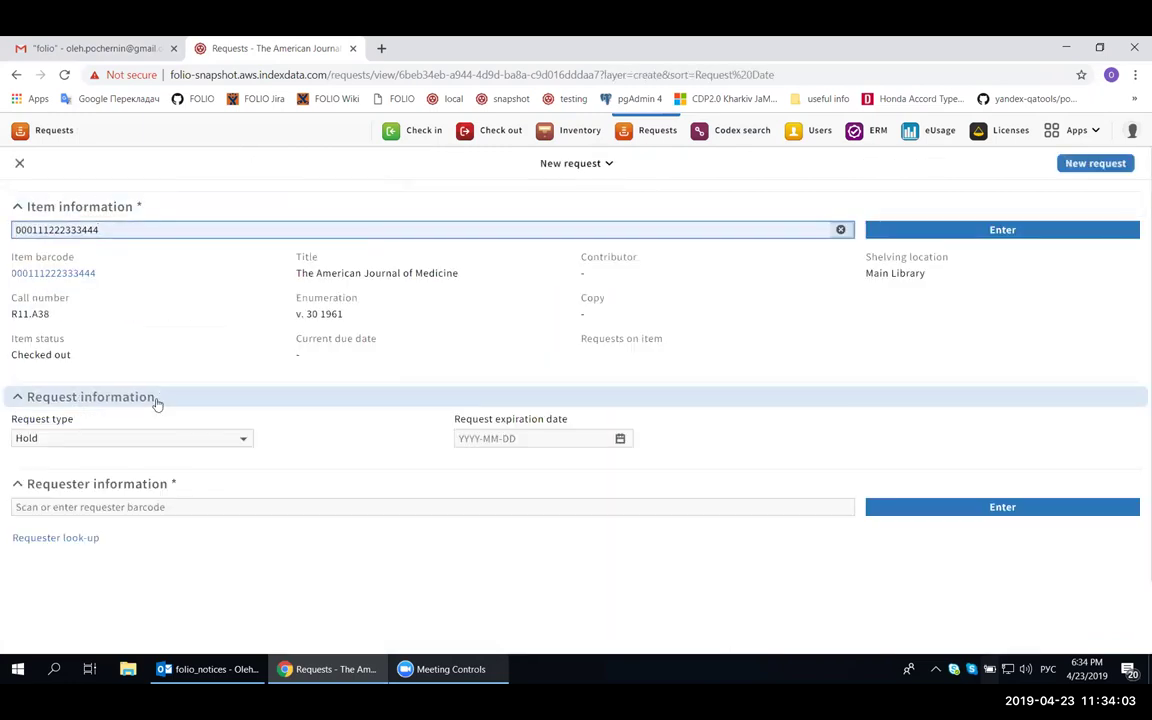
Load the second patron as requester by barcode, set the pickup service point to Circ Desk 1 and create the hold request
left_click(225, 506)
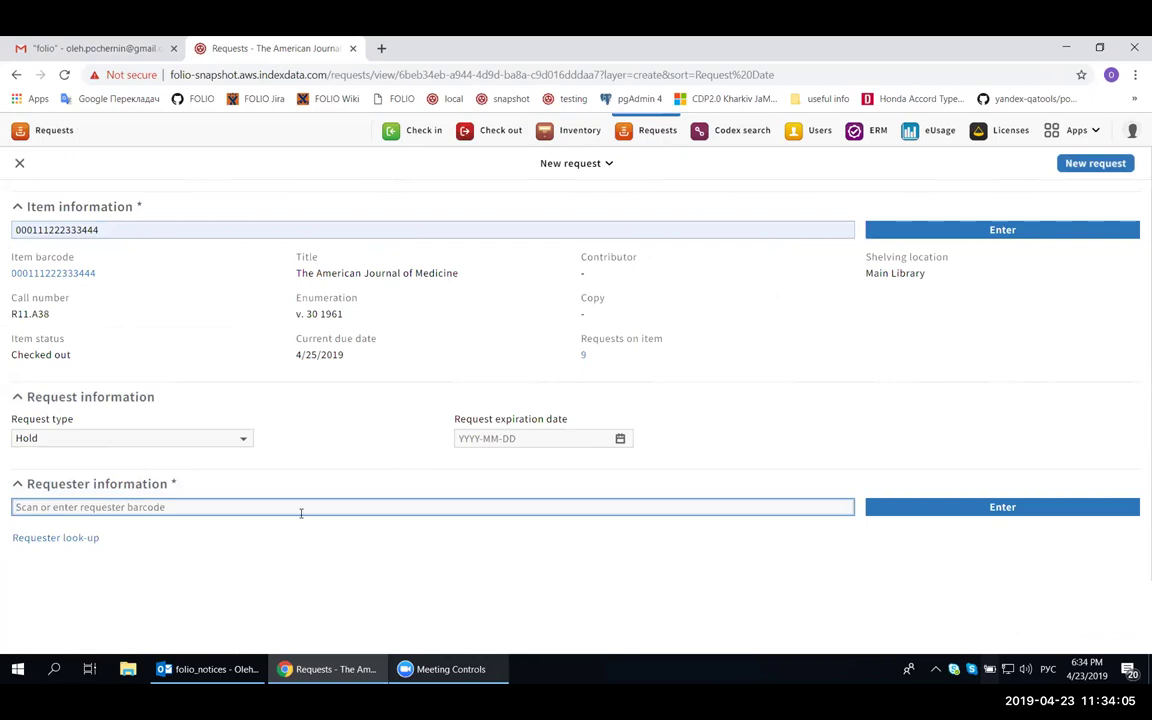
type("2")
left_click(966, 506)
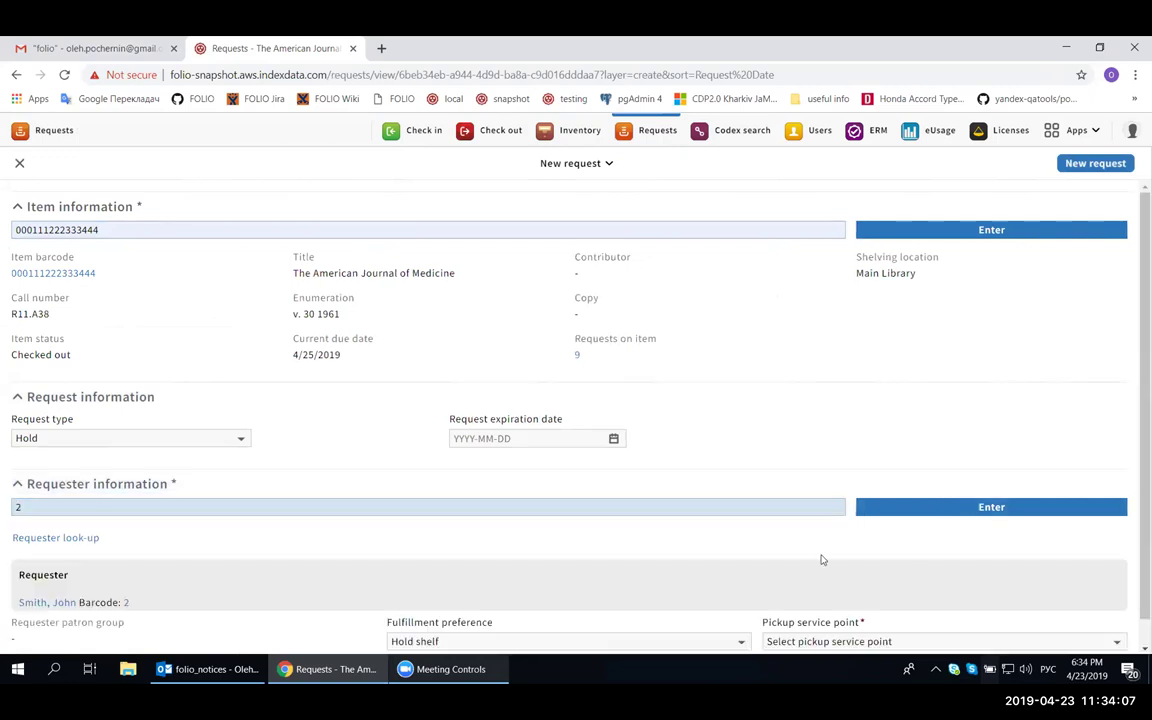
scroll(818, 586, "down", 1)
left_click(900, 614)
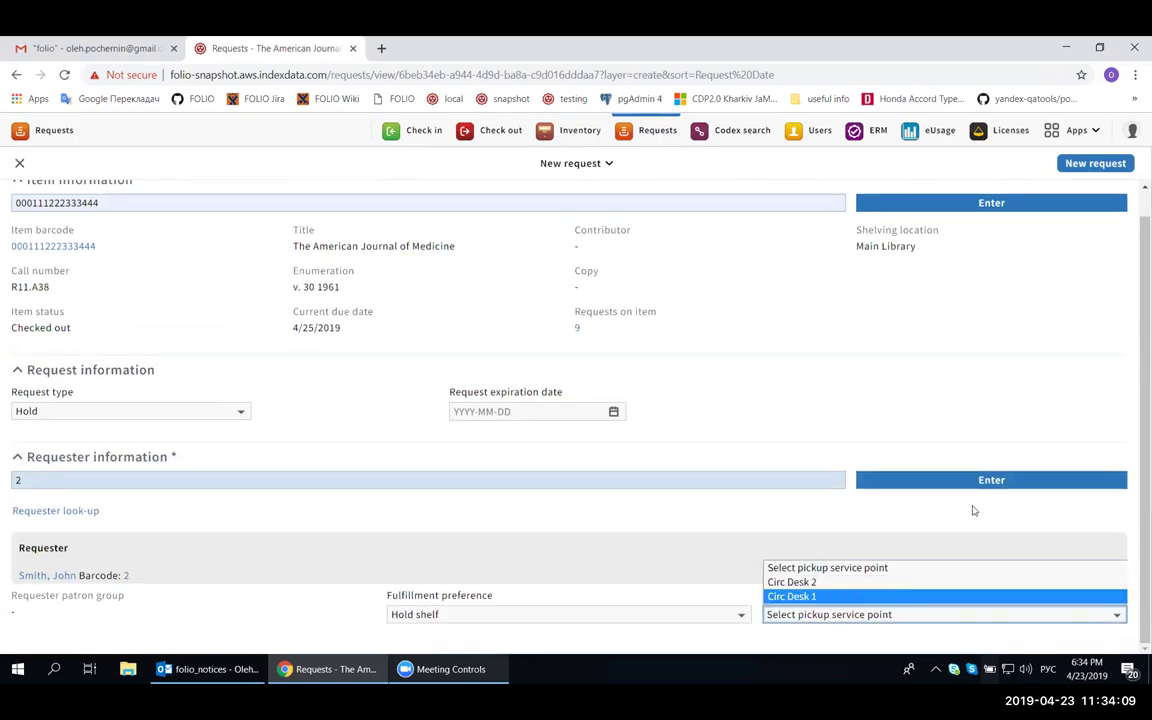
key("Return")
left_click(1088, 163)
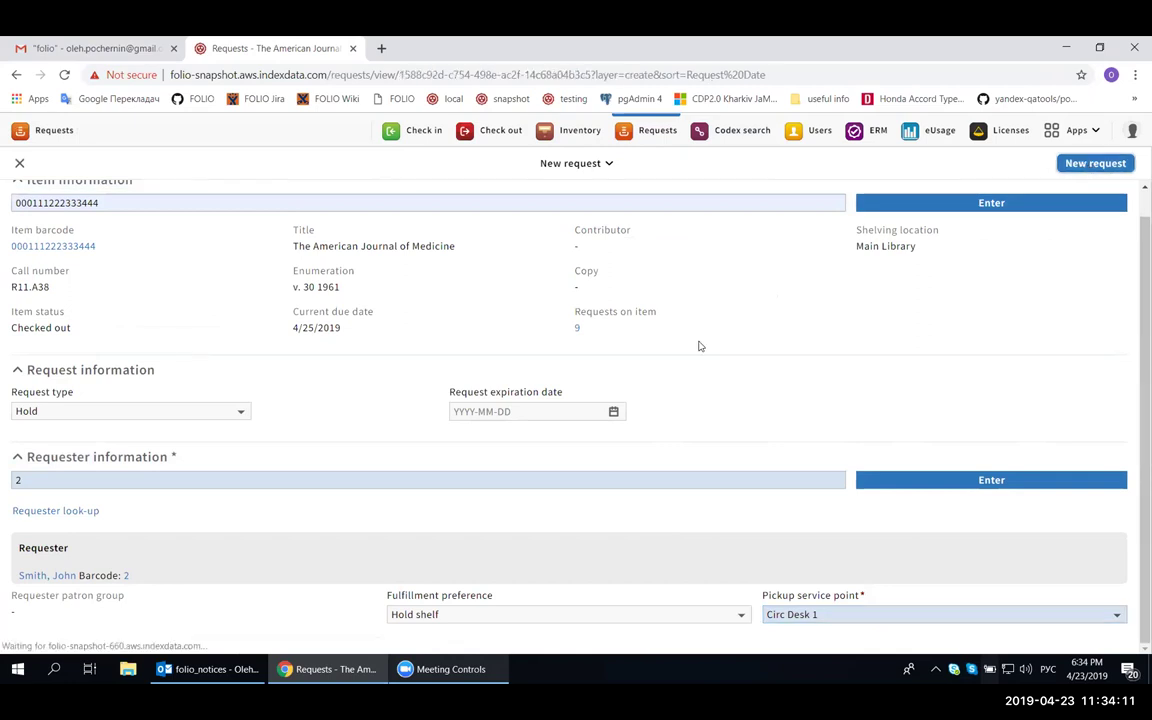
Switch to Outlook, read the "Hold request confirmation" email in the folio_notices folder and return to FOLIO
left_click(208, 672)
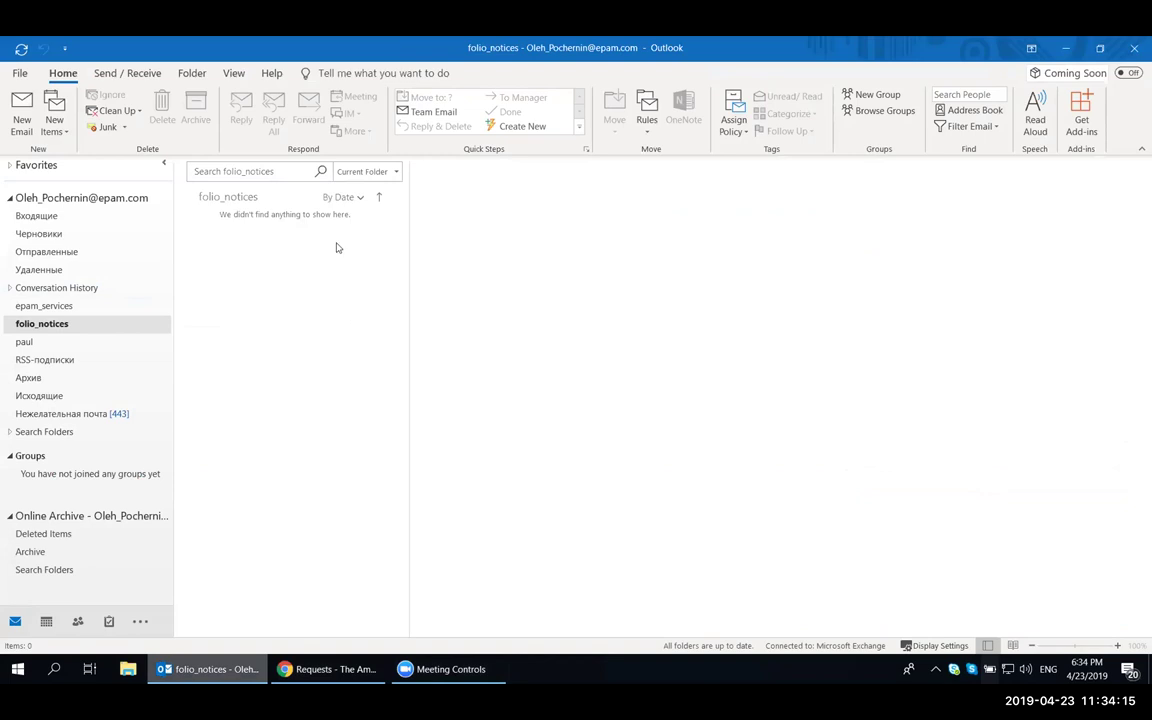
left_click(257, 250)
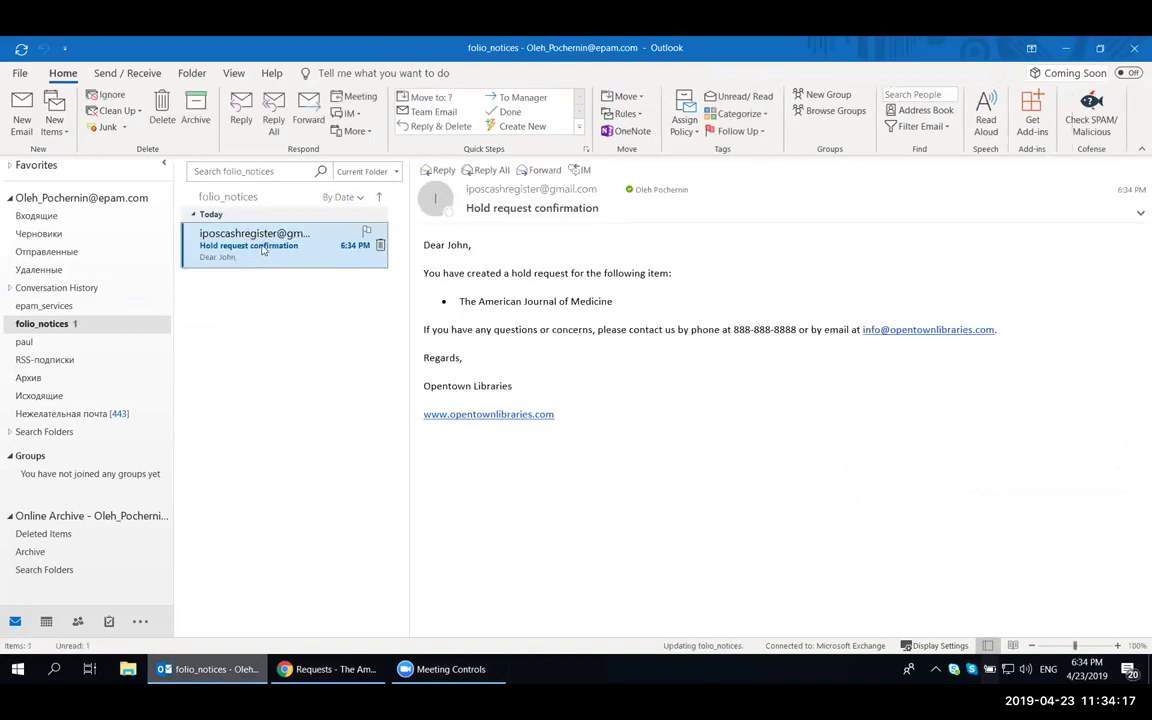
left_click(336, 672)
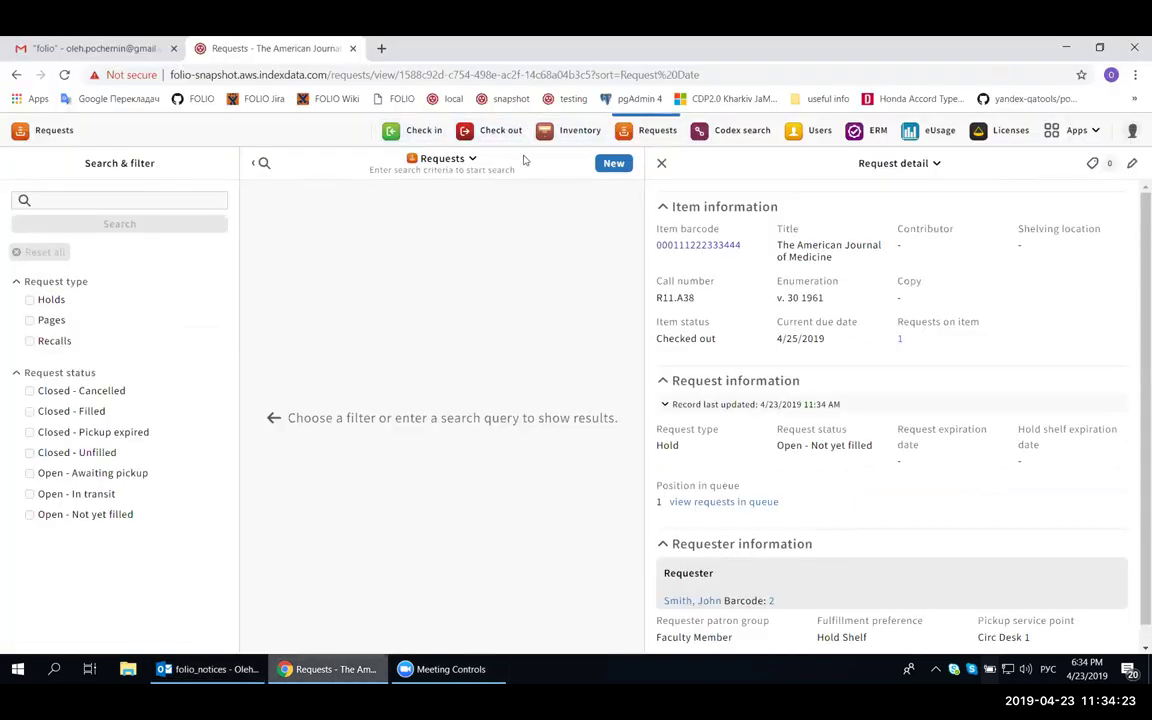
left_click(425, 130)
left_click(215, 219)
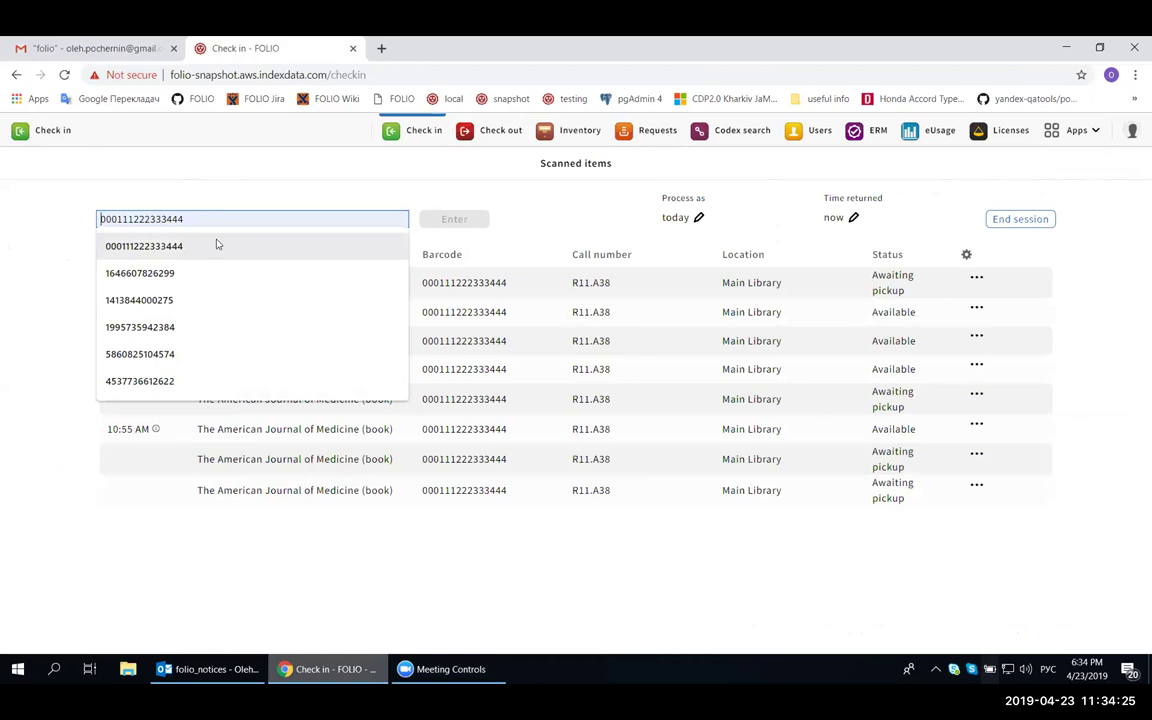
left_click(210, 245)
left_click(465, 220)
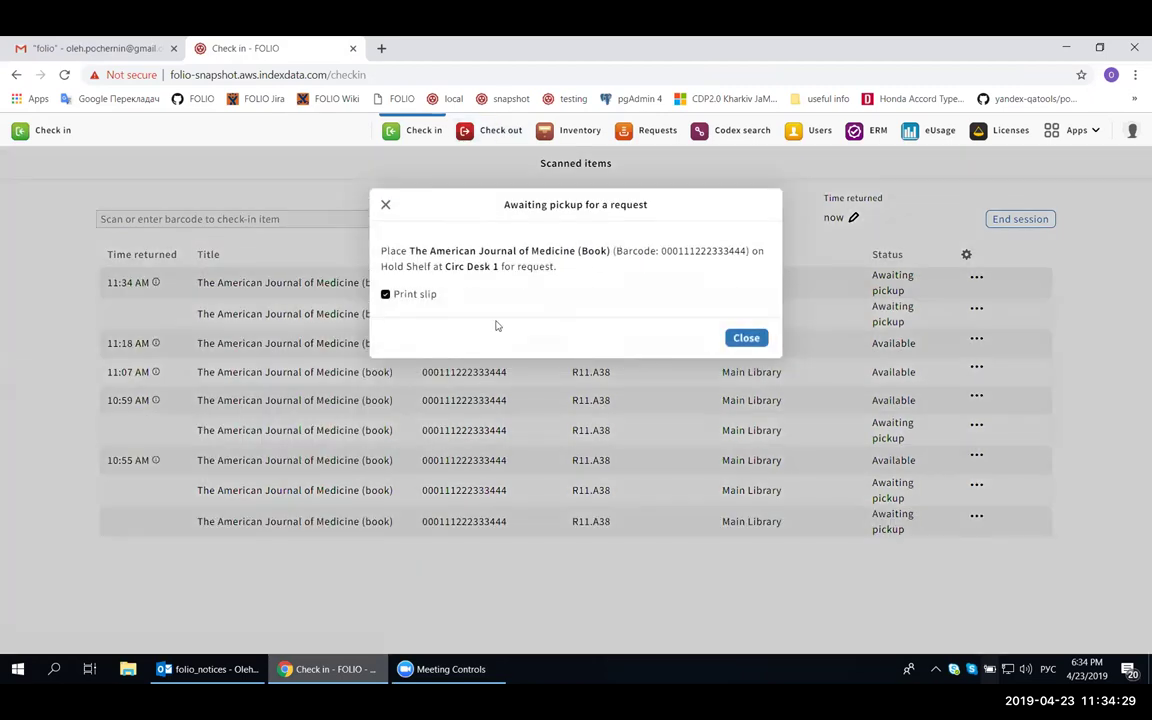
left_click(390, 294)
left_click(340, 546)
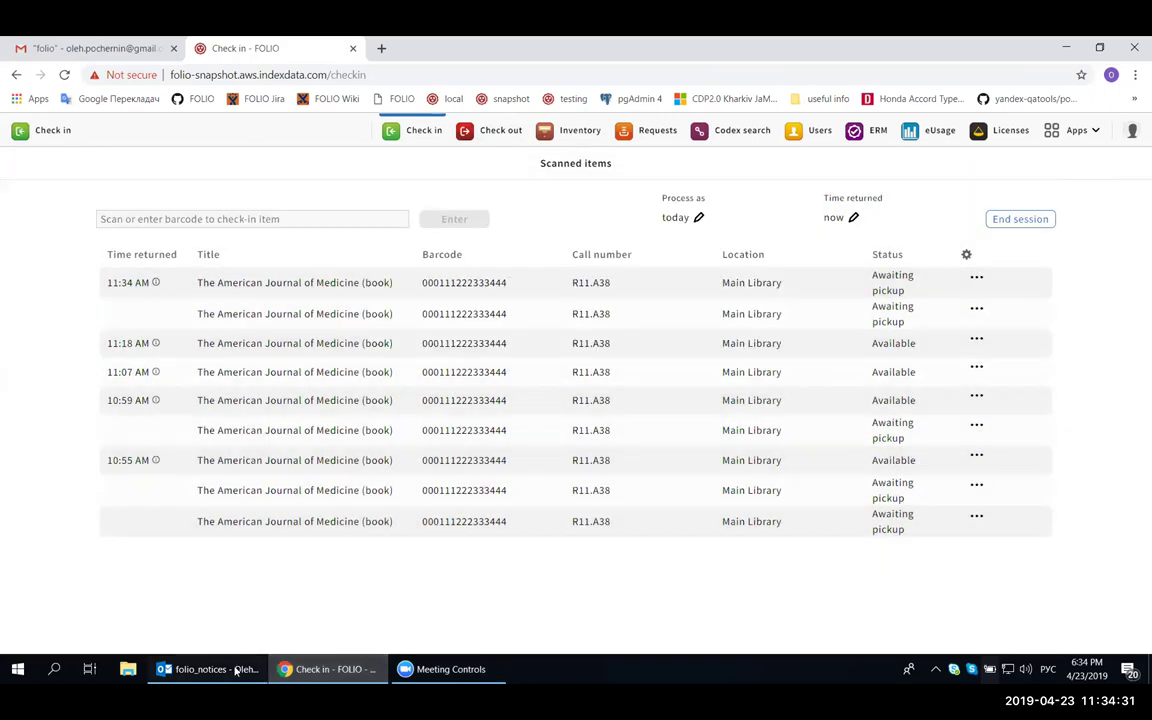
Switch to Outlook, view the "Available notice" and "Hold request confirmation" emails and return to FOLIO
key("alt+Tab")
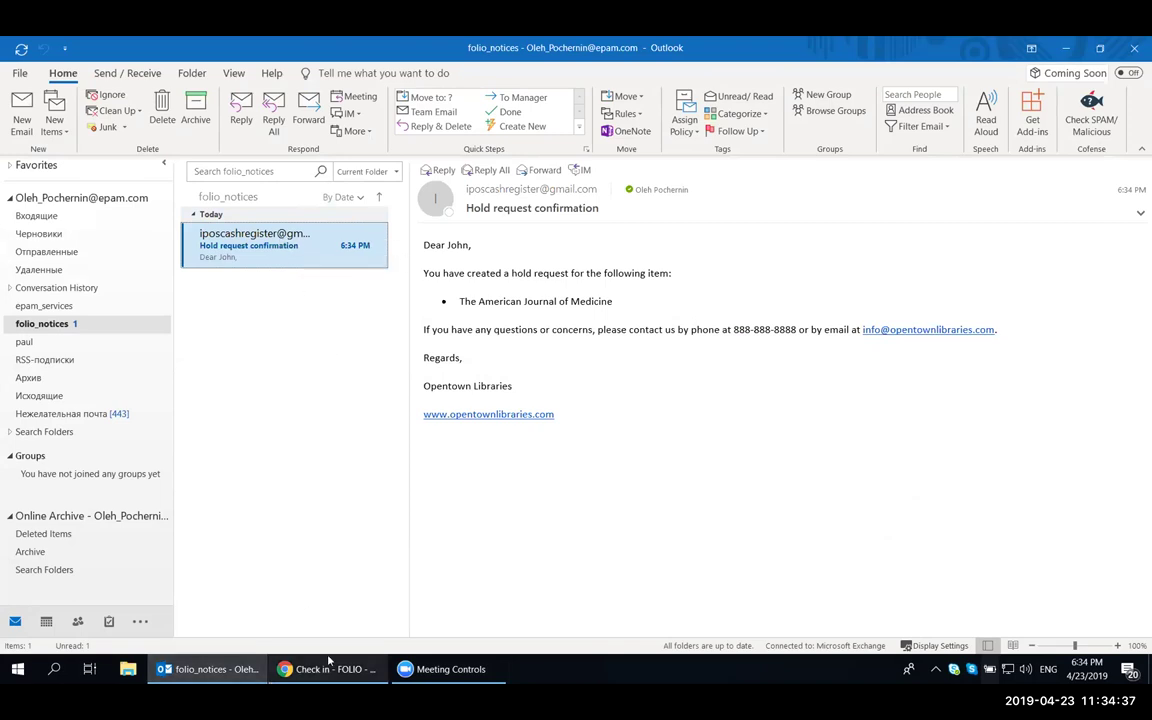
left_click(262, 245)
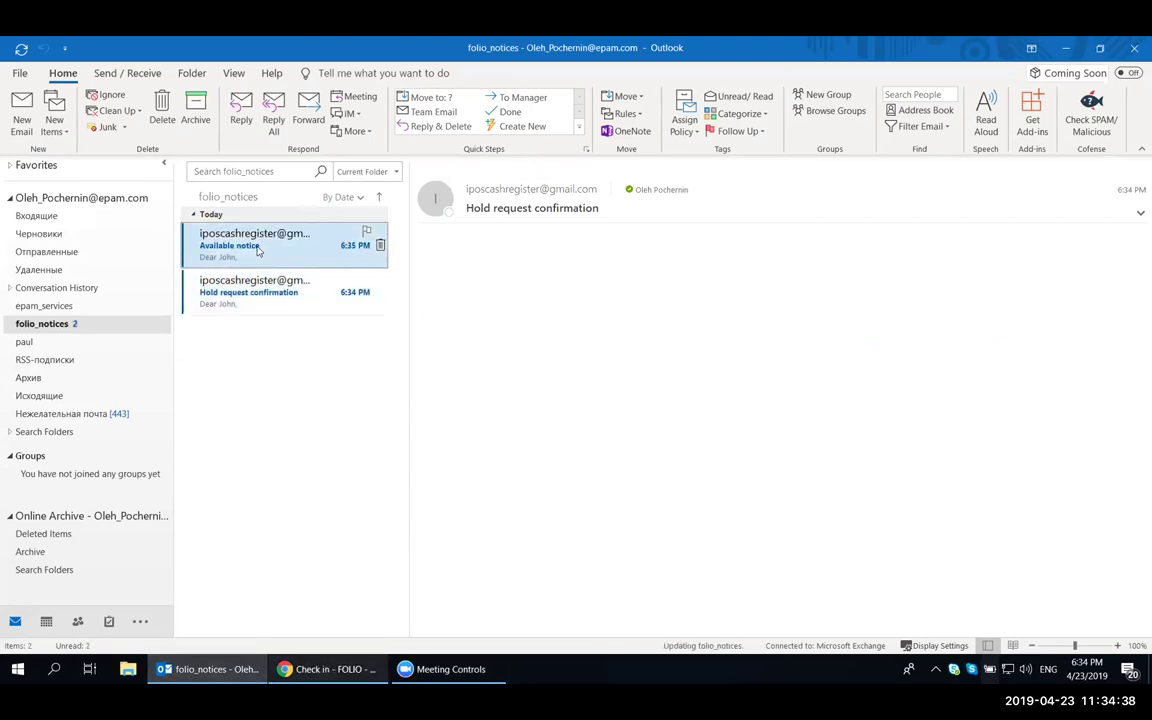
left_click(282, 300)
left_click(330, 669)
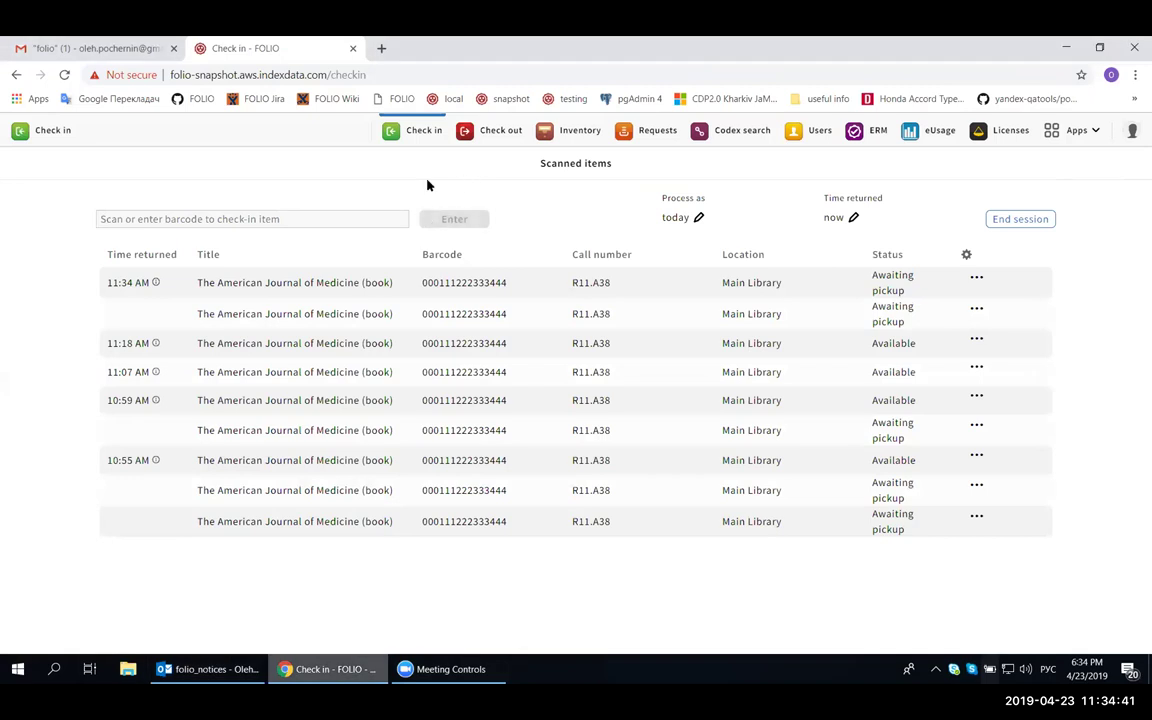
Load the second patron for check-out by entering their barcode and dismiss the items awaiting pickup dialog
left_click(476, 134)
left_click(152, 201)
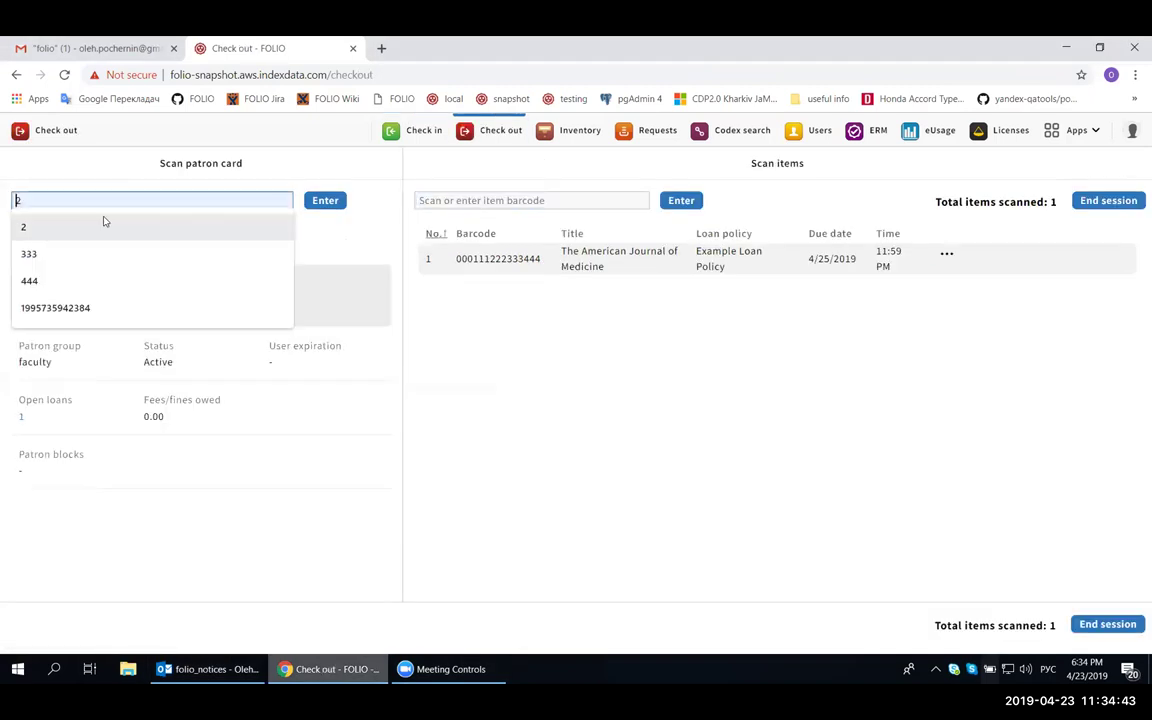
left_click(49, 234)
left_click(529, 200)
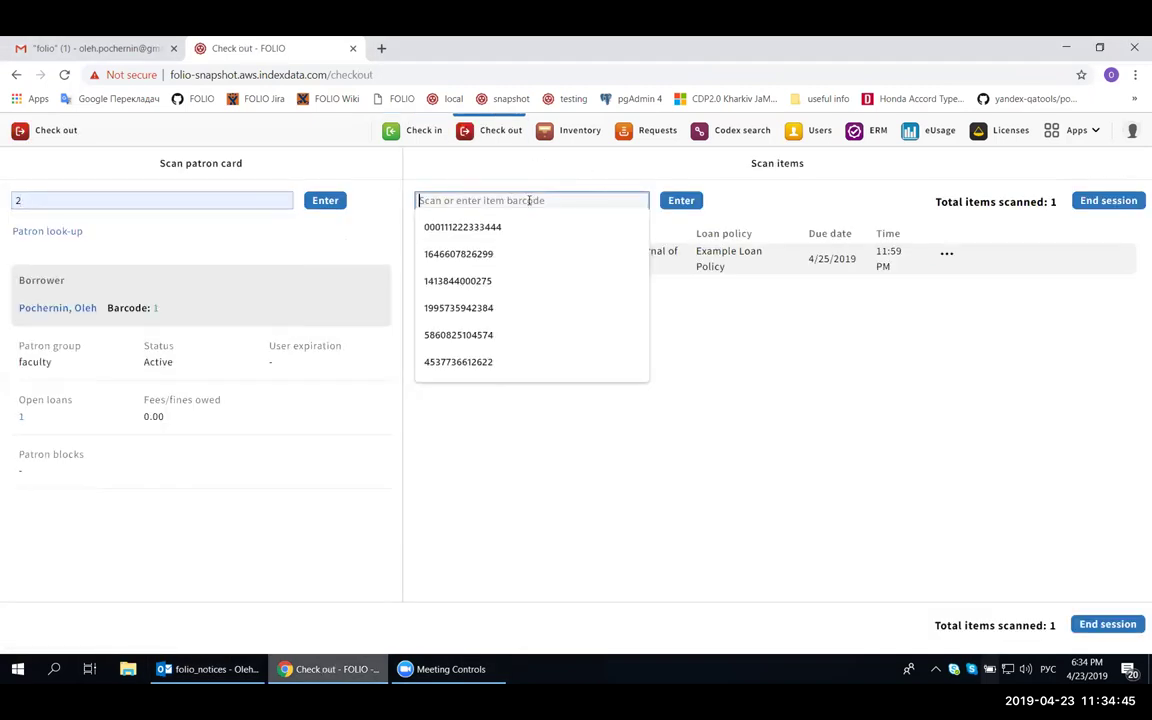
left_click(572, 226)
left_click(328, 200)
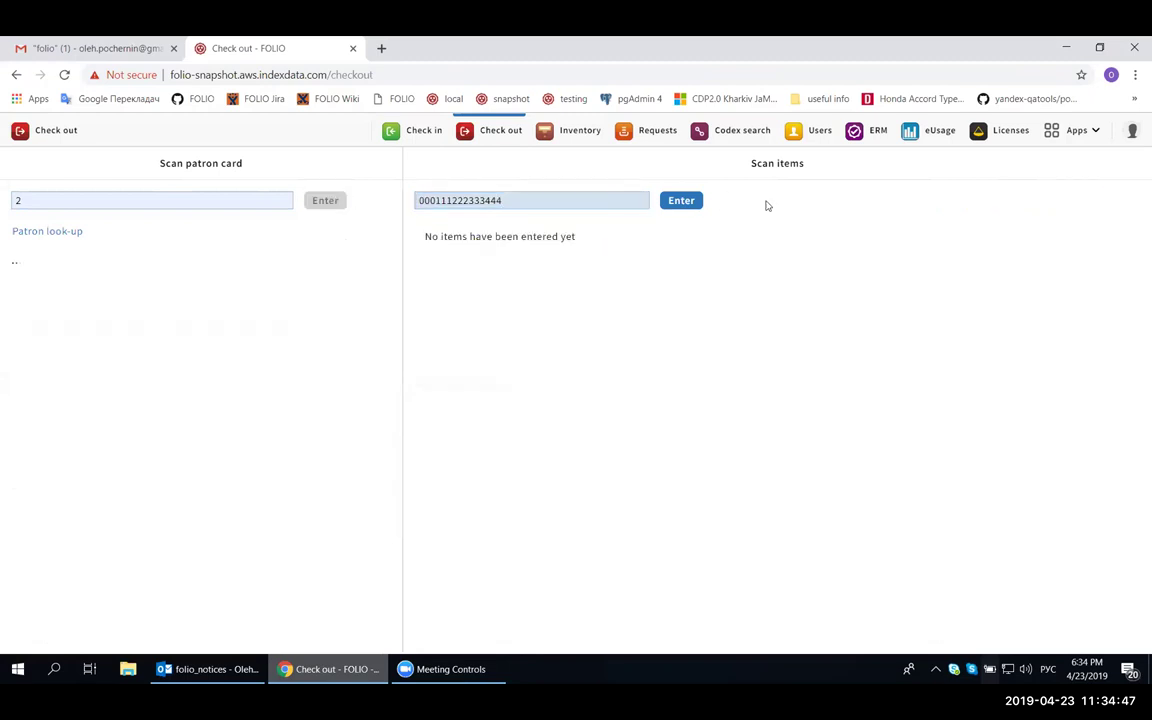
left_click(684, 201)
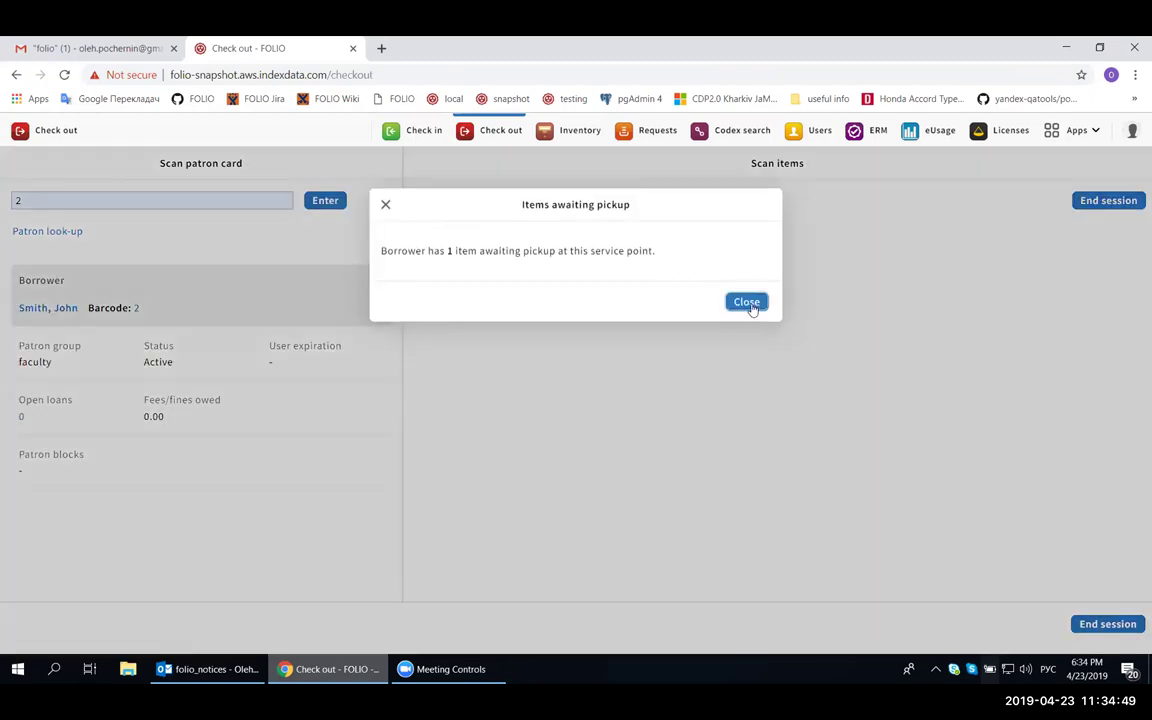
left_click(748, 302)
left_click(570, 203)
left_click(572, 226)
left_click(684, 201)
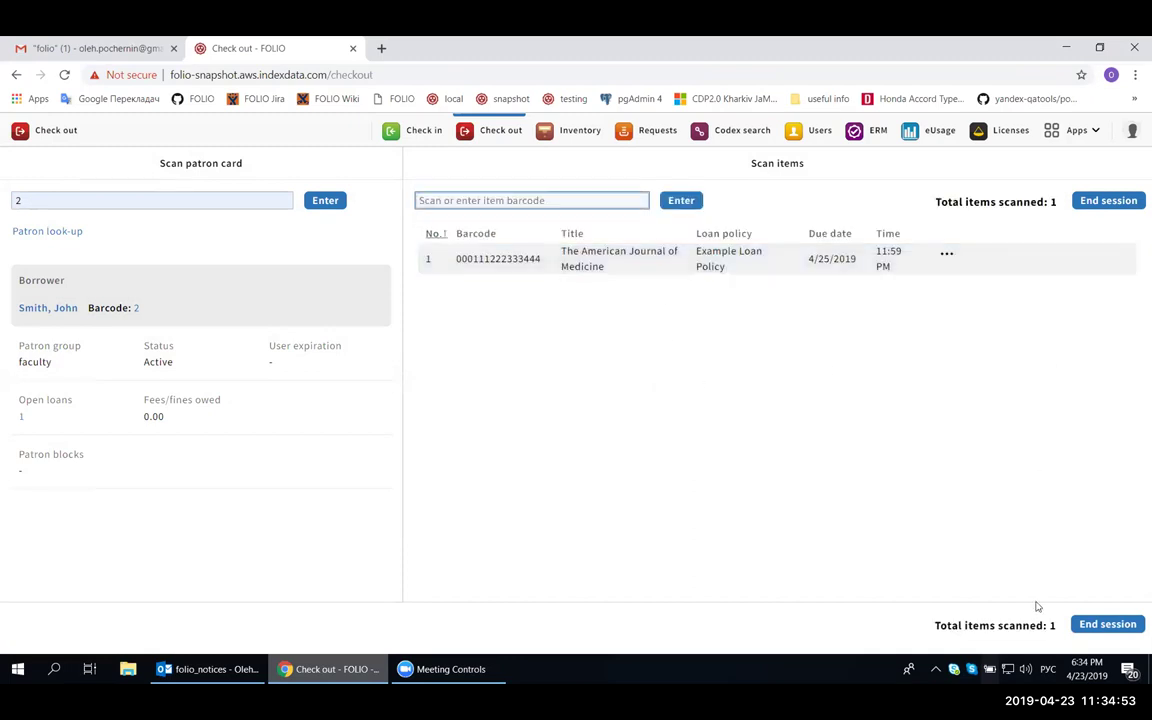
left_click(1108, 624)
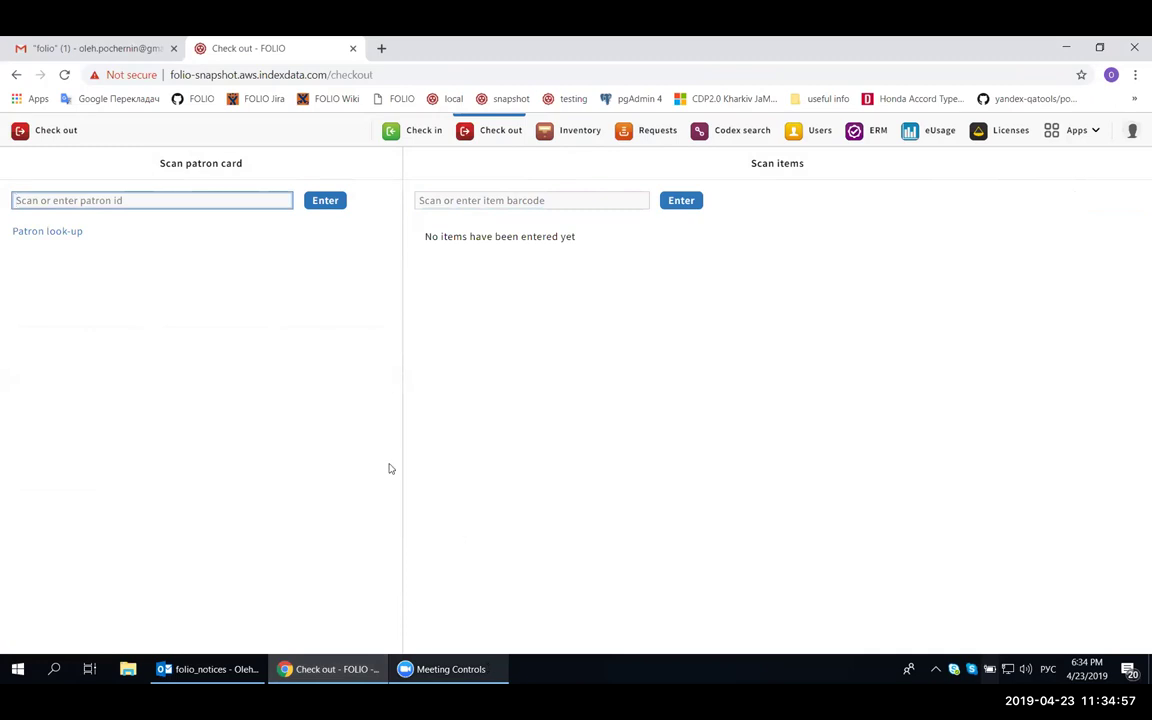
Look at the folio_notices folder in Outlook and open the "Check in receipt" email in Gmail's folio label
key("ctrl+shift+Tab")
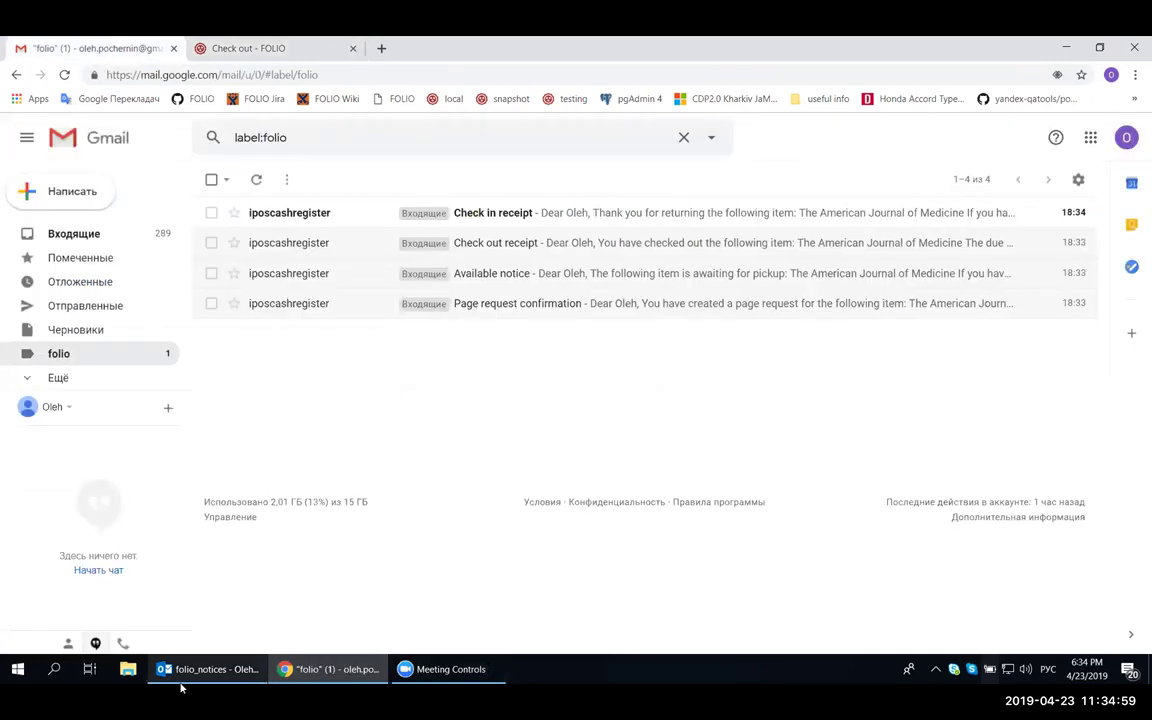
left_click(208, 669)
left_click(328, 678)
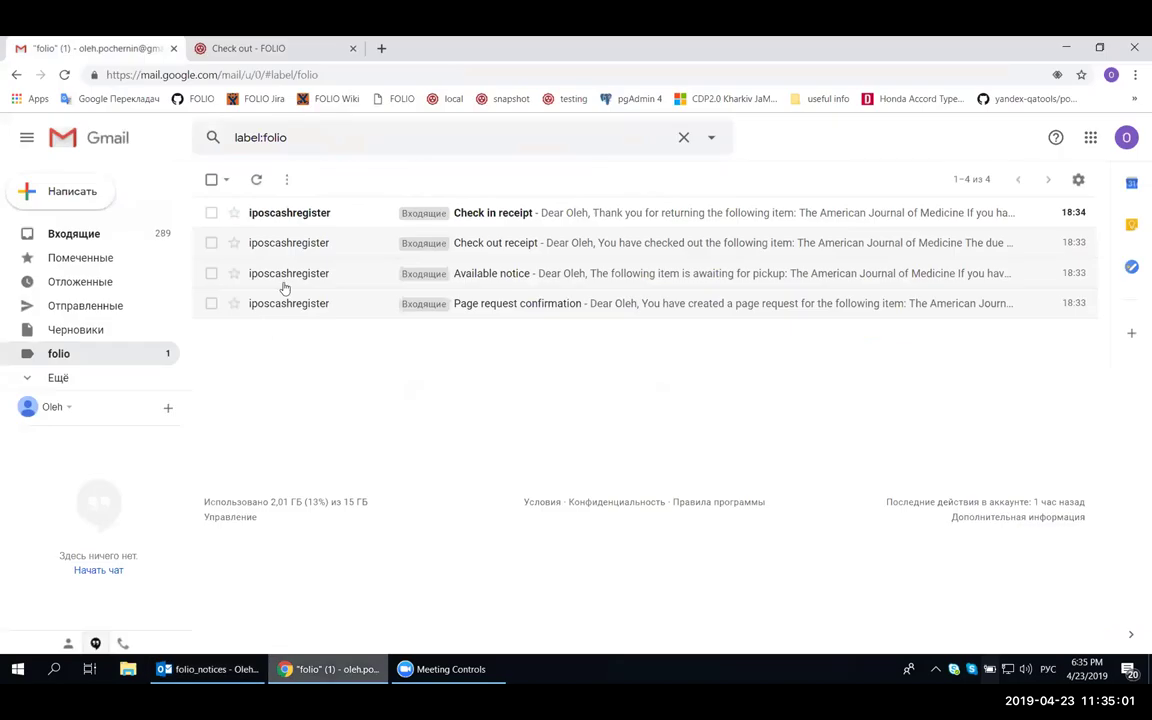
left_click(458, 211)
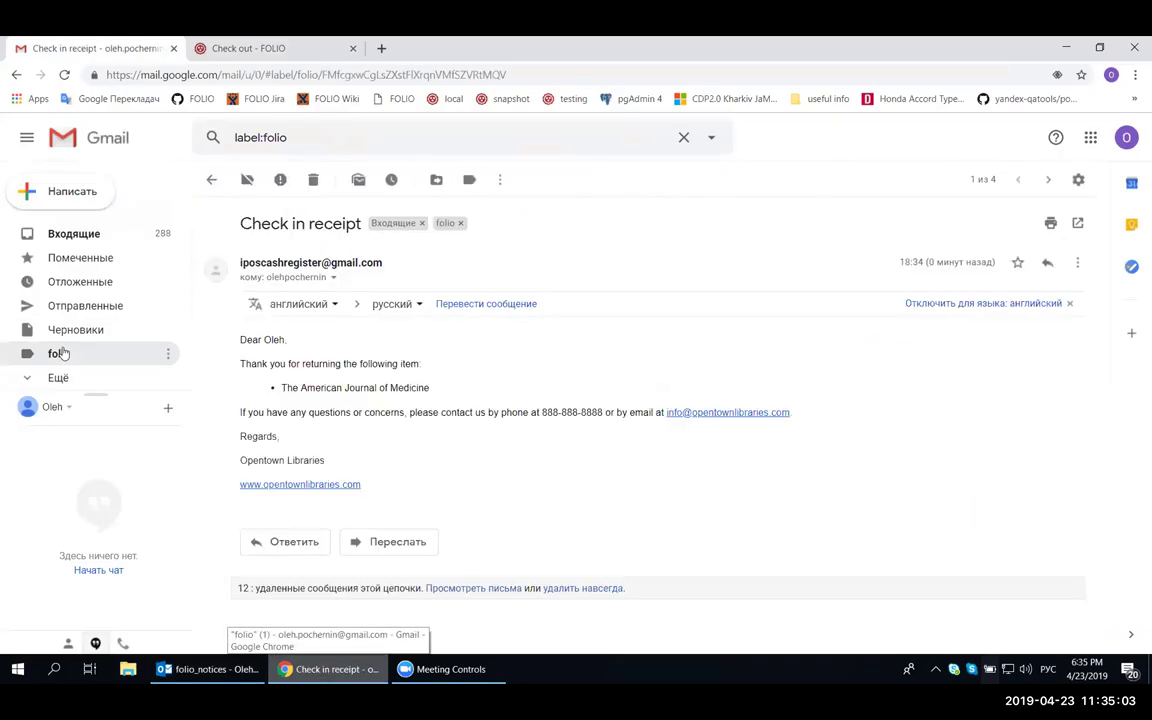
Return to the folio label's email list in Gmail and check the Outlook window for new notices
left_click(60, 353)
key("alt+Tab")
key("alt+Tab")
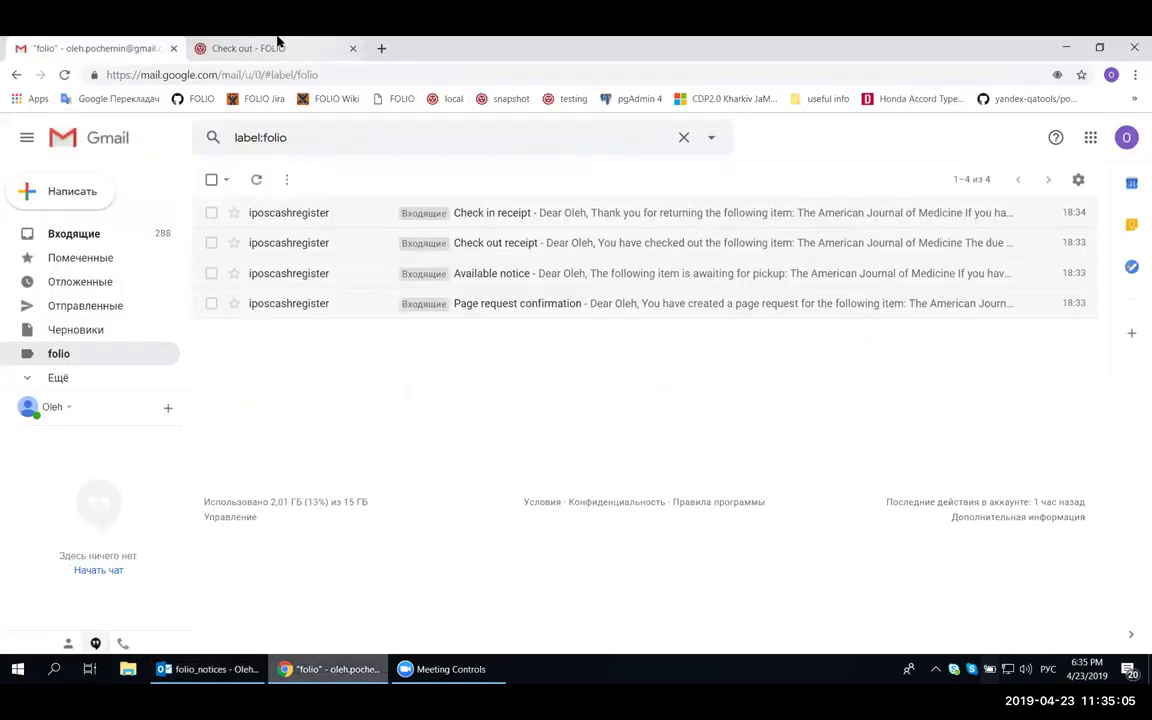
left_click(283, 42)
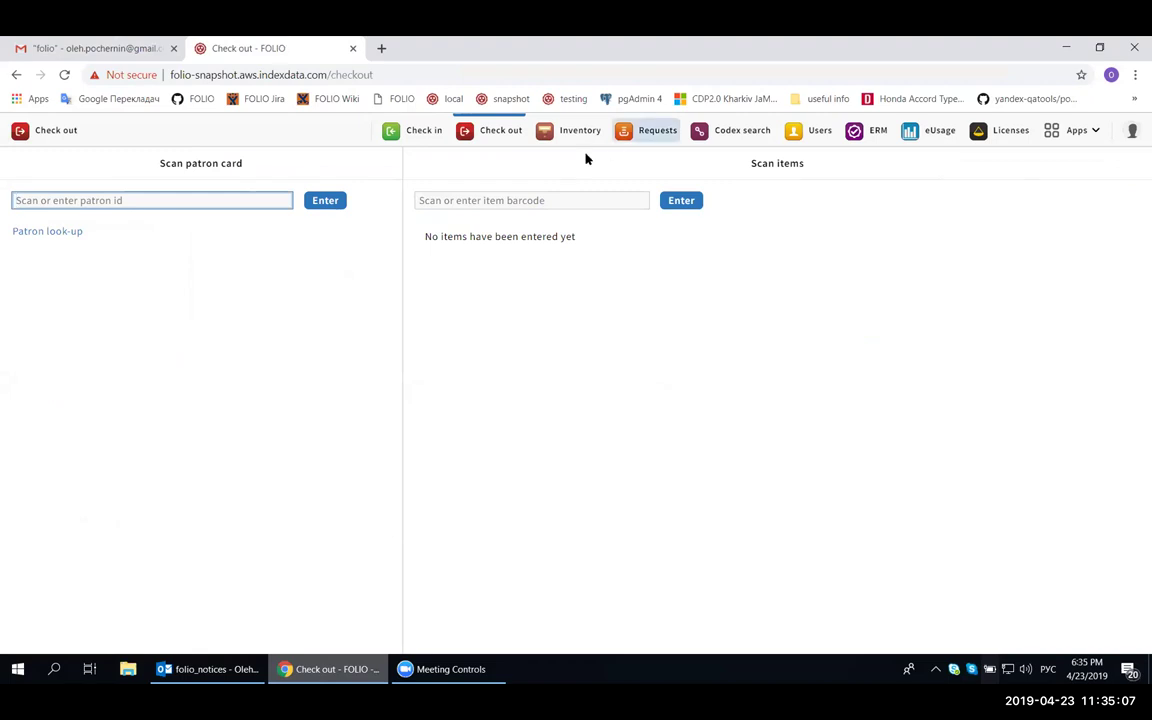
left_click(645, 138)
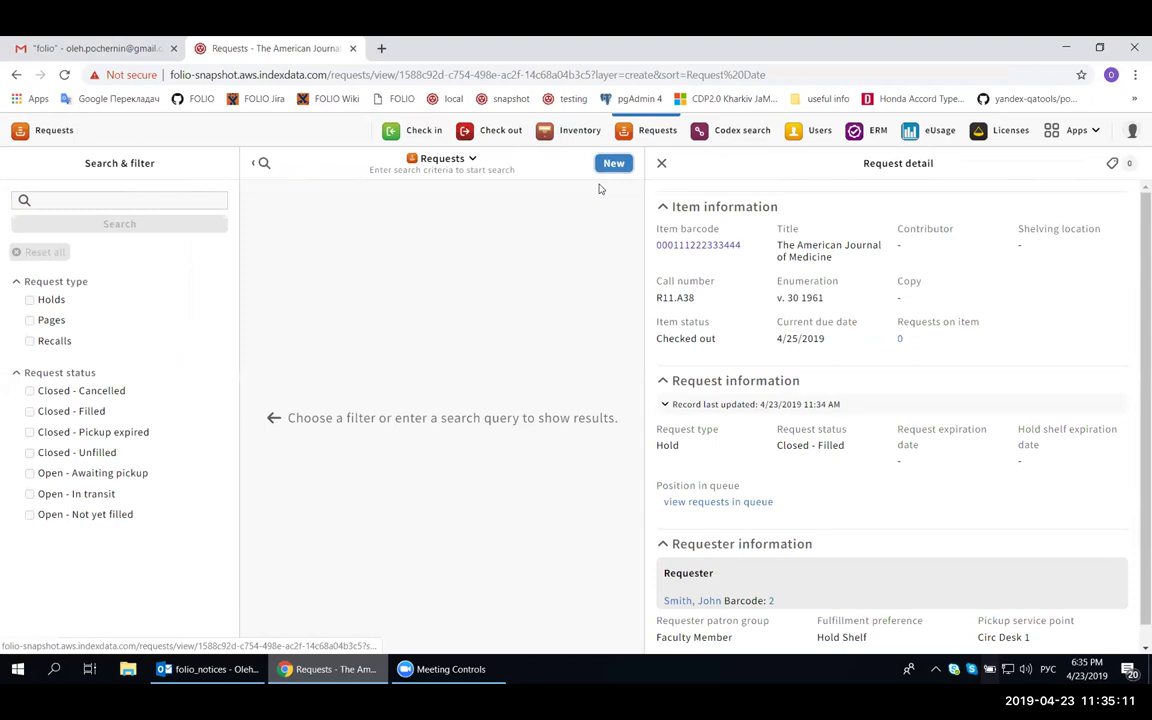
left_click(613, 163)
left_click(578, 229)
left_click(60, 255)
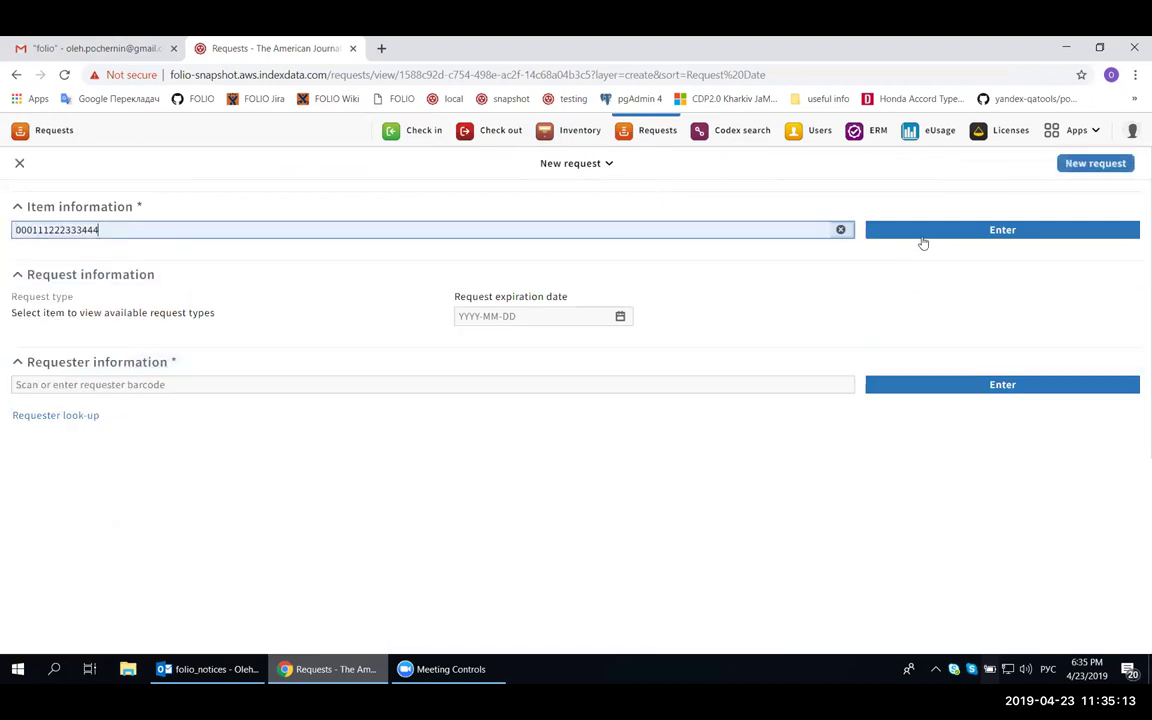
left_click(910, 232)
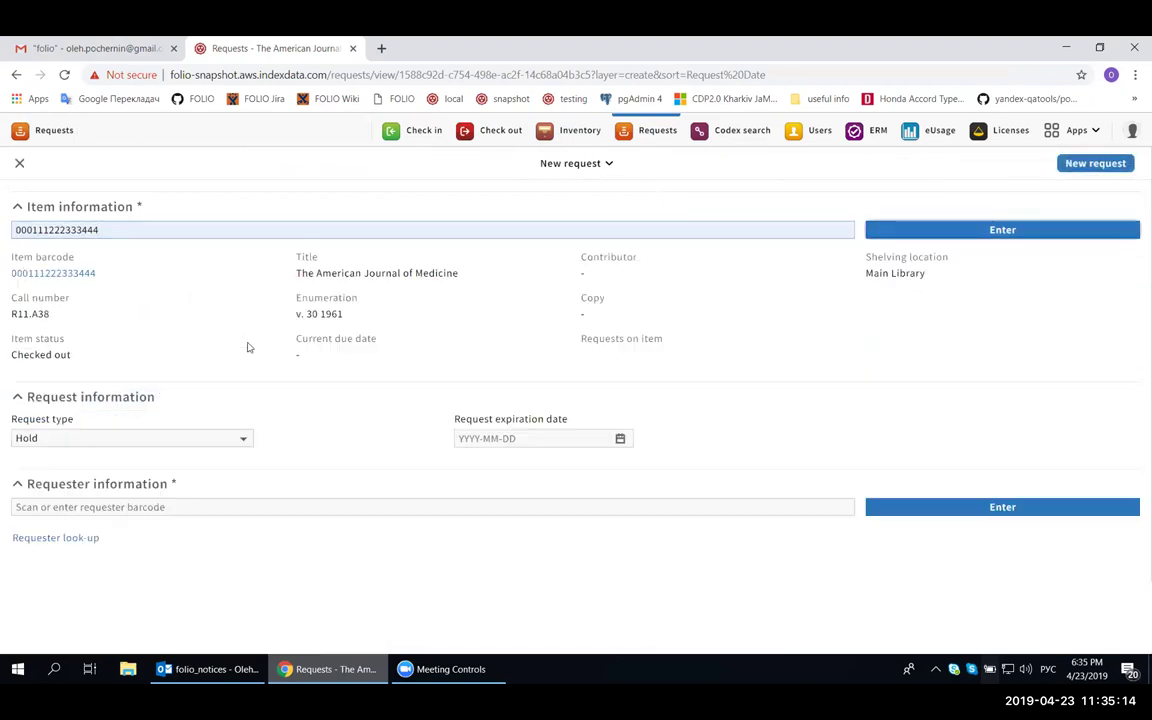
Set the request type to Recall and load the first patron as requester by entering their barcode
left_click(103, 438)
left_click(57, 471)
left_click(210, 509)
type("1")
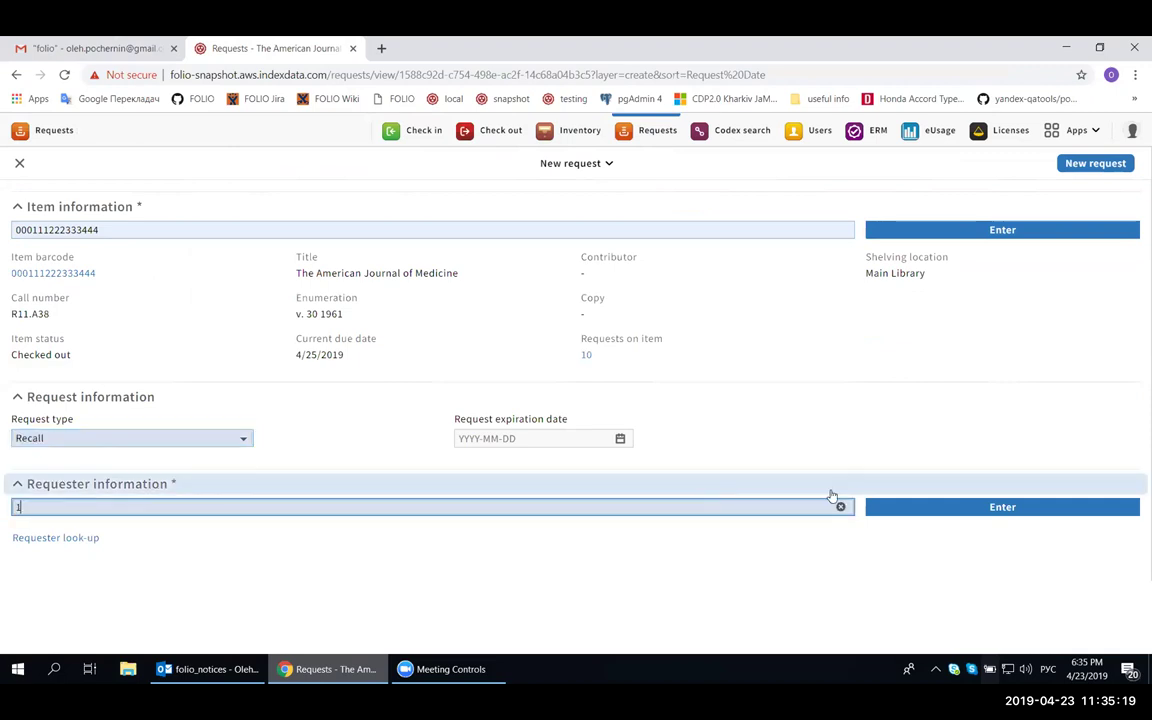
left_click(946, 507)
Choose Circ Desk 1 as the pickup service point and create the recall request
scroll(760, 600, "down", 1)
left_click(828, 614)
key("Return")
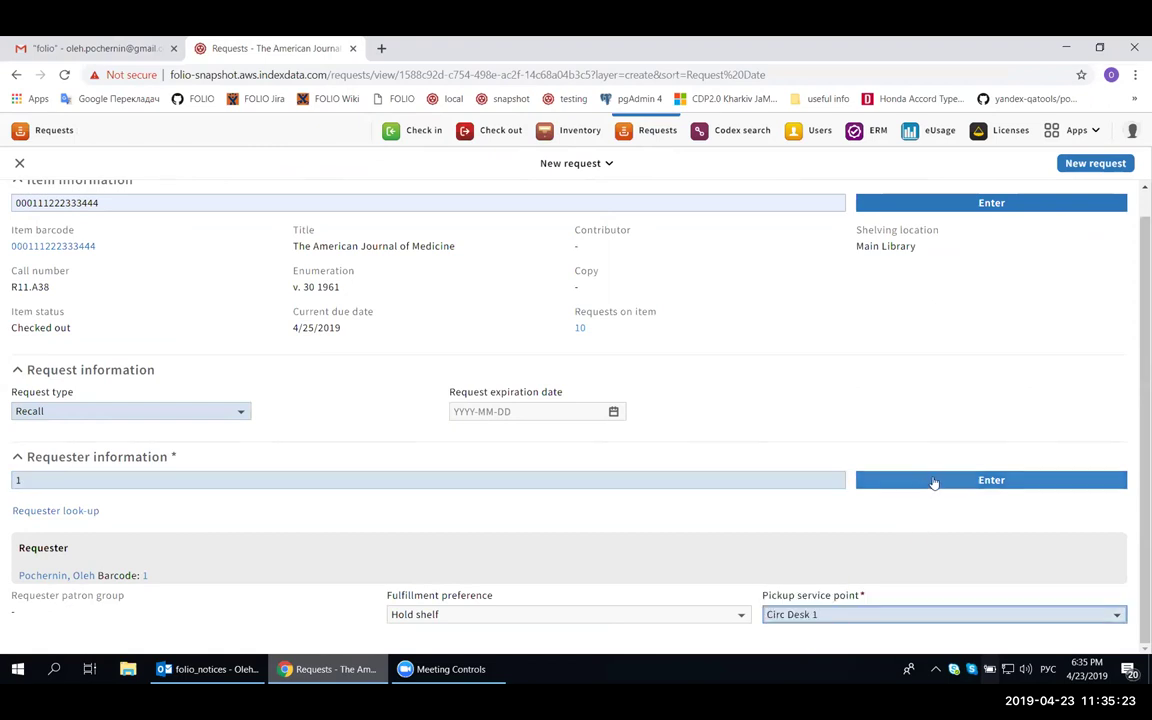
left_click(1090, 164)
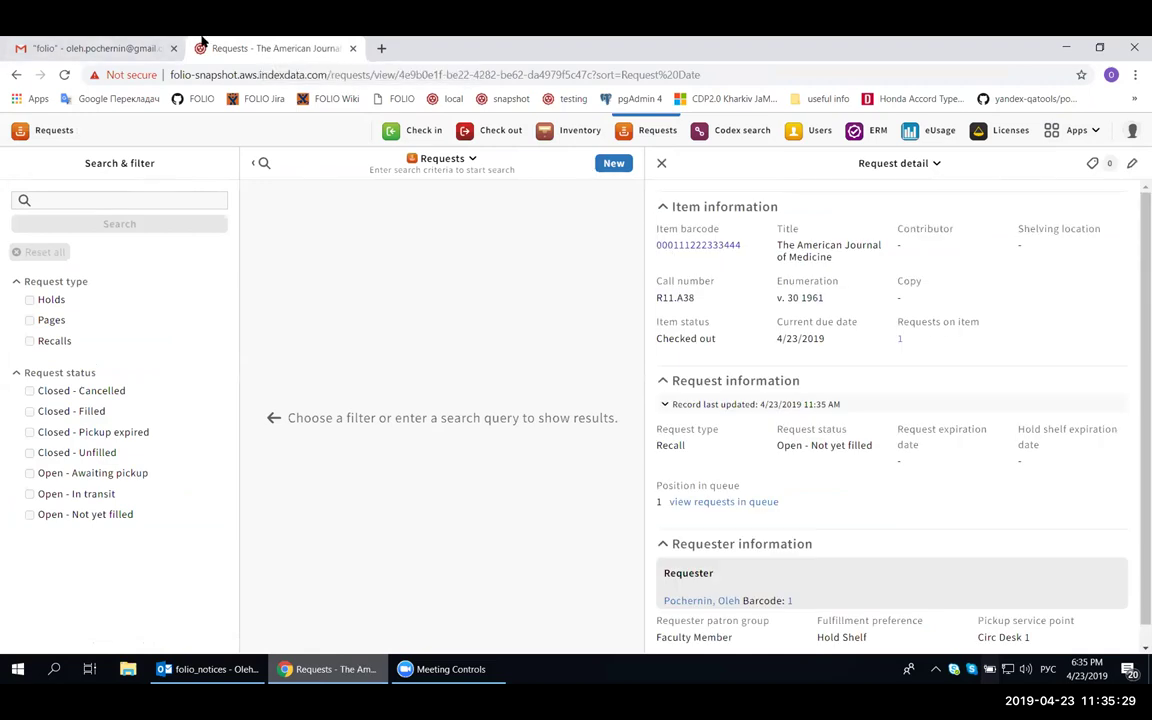
Switch to Gmail, read the Recall request confirmation email, and return to the folio label's message list
left_click(115, 42)
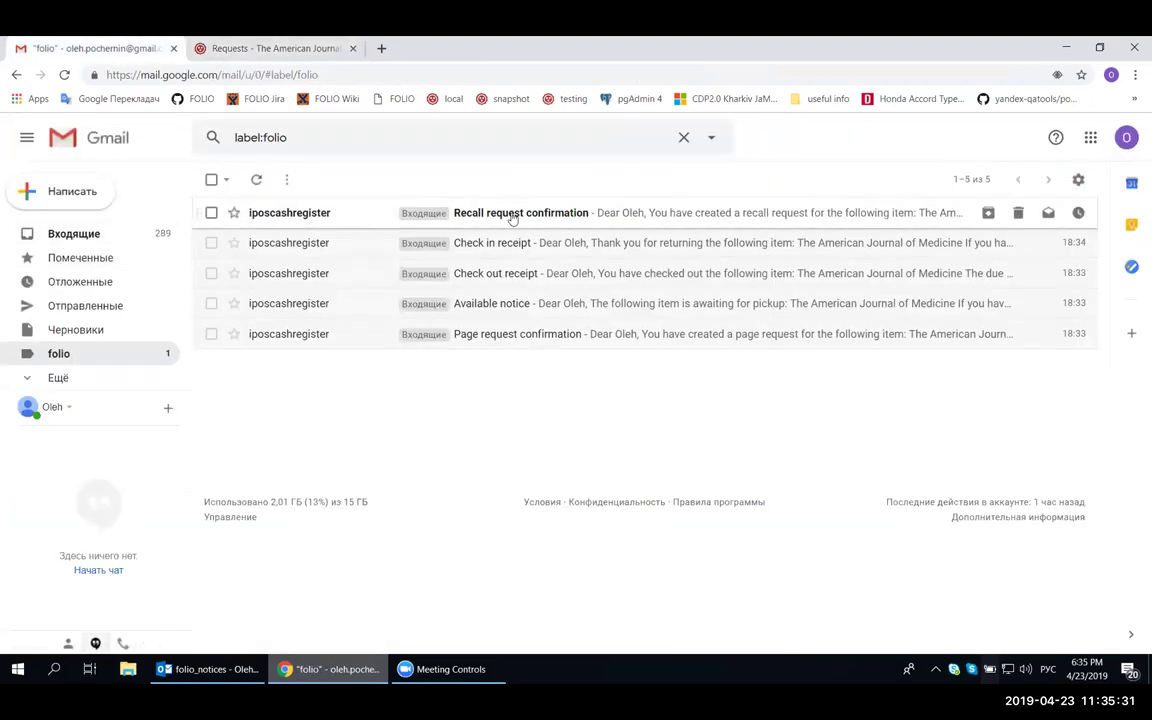
left_click(516, 214)
left_click(58, 353)
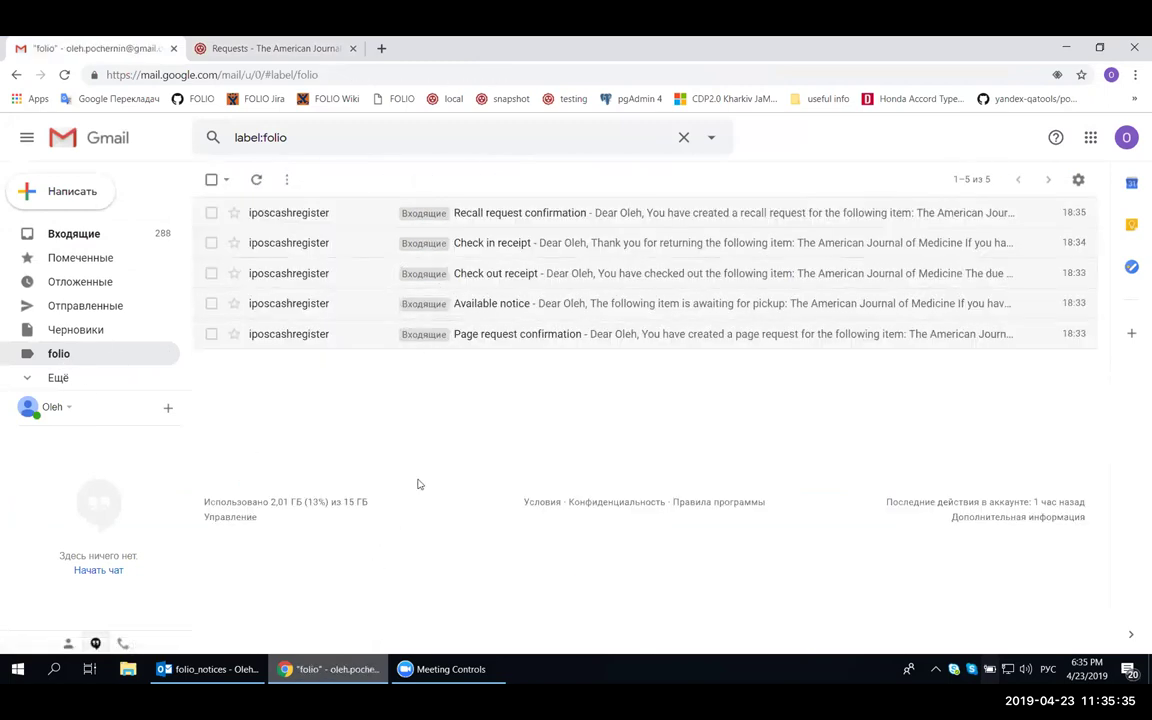
Switch to Outlook and read the Check out receipt and Recall notification emails in the folio_notices folder
left_click(208, 669)
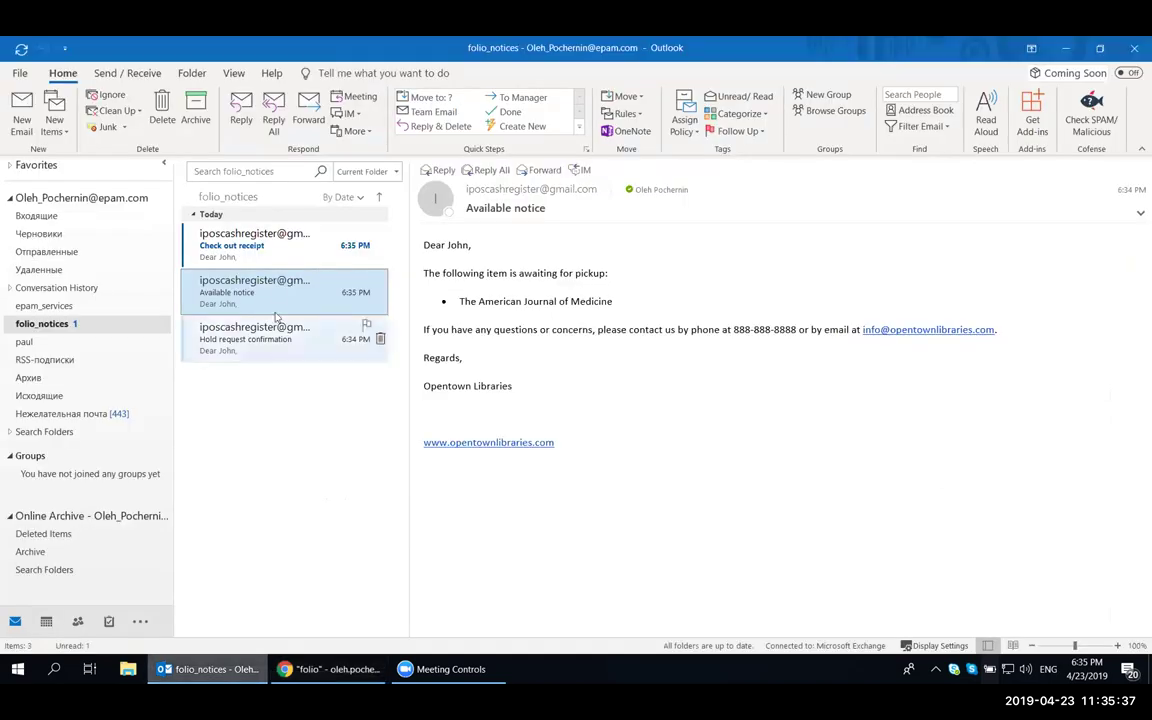
left_click(254, 262)
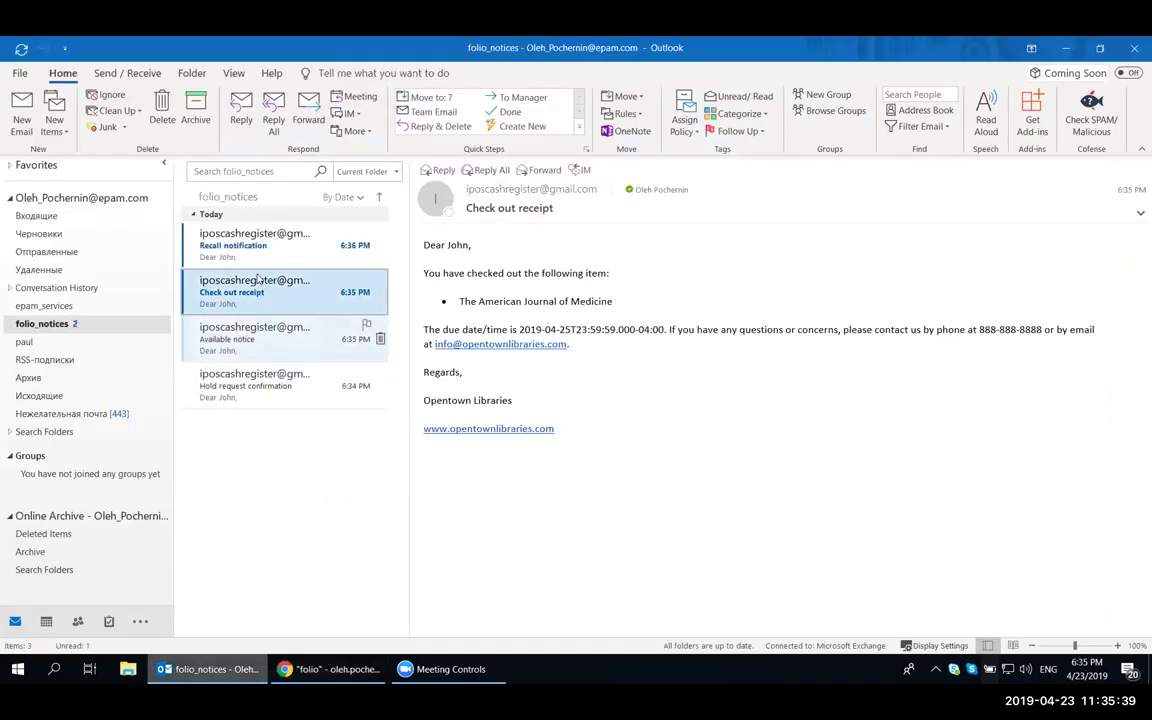
left_click(253, 258)
left_click(270, 300)
left_click(252, 256)
Return to FOLIO Requests in Chrome and cancel the open recall request for The American Journal of Medicine
left_click(328, 669)
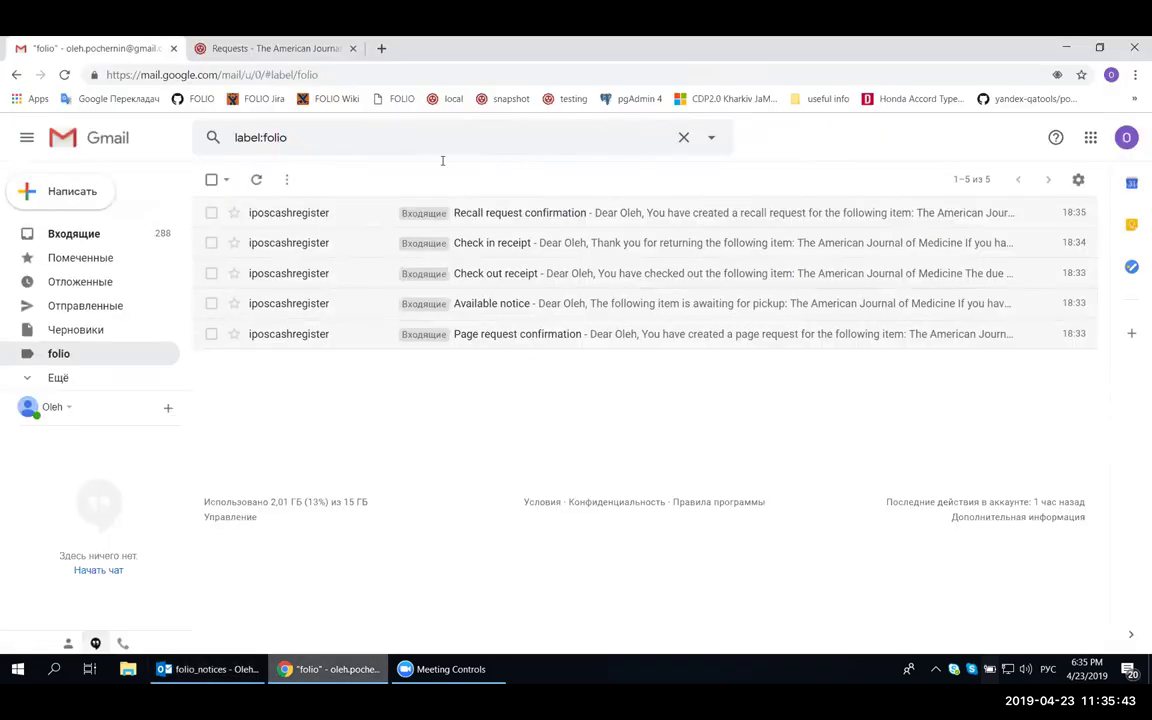
left_click(257, 46)
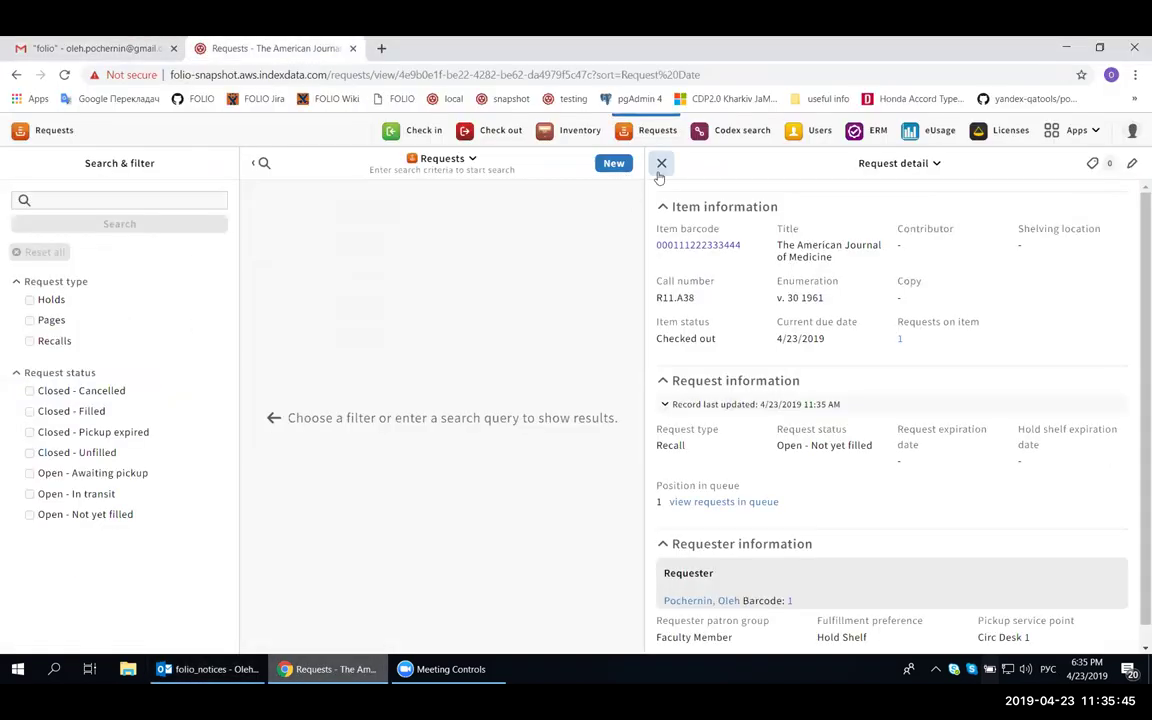
left_click(940, 165)
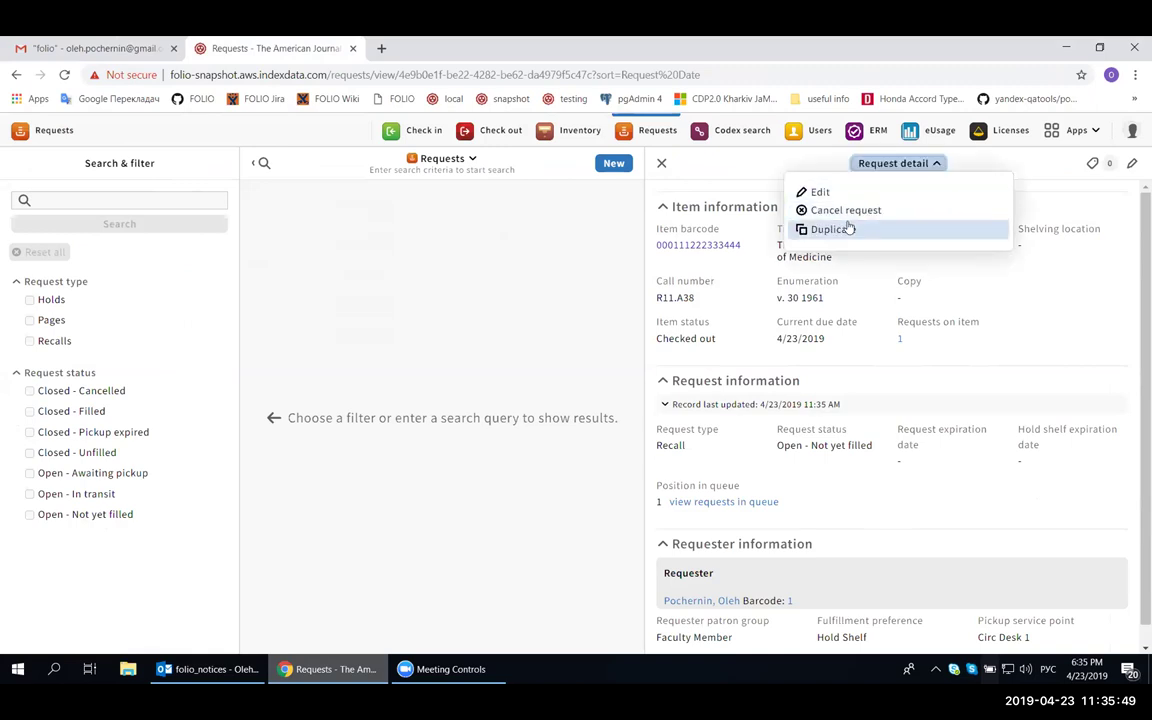
left_click(850, 211)
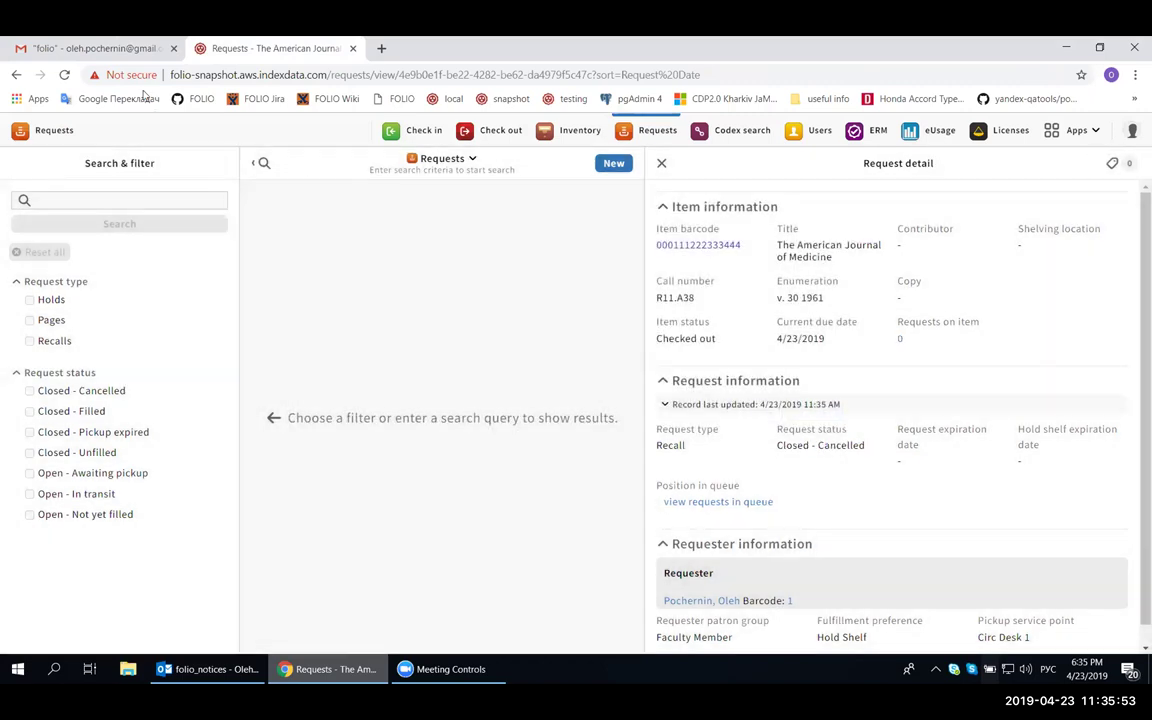
Switch to Gmail, read the Request cancellation email, and return to the folio label's message list
left_click(110, 48)
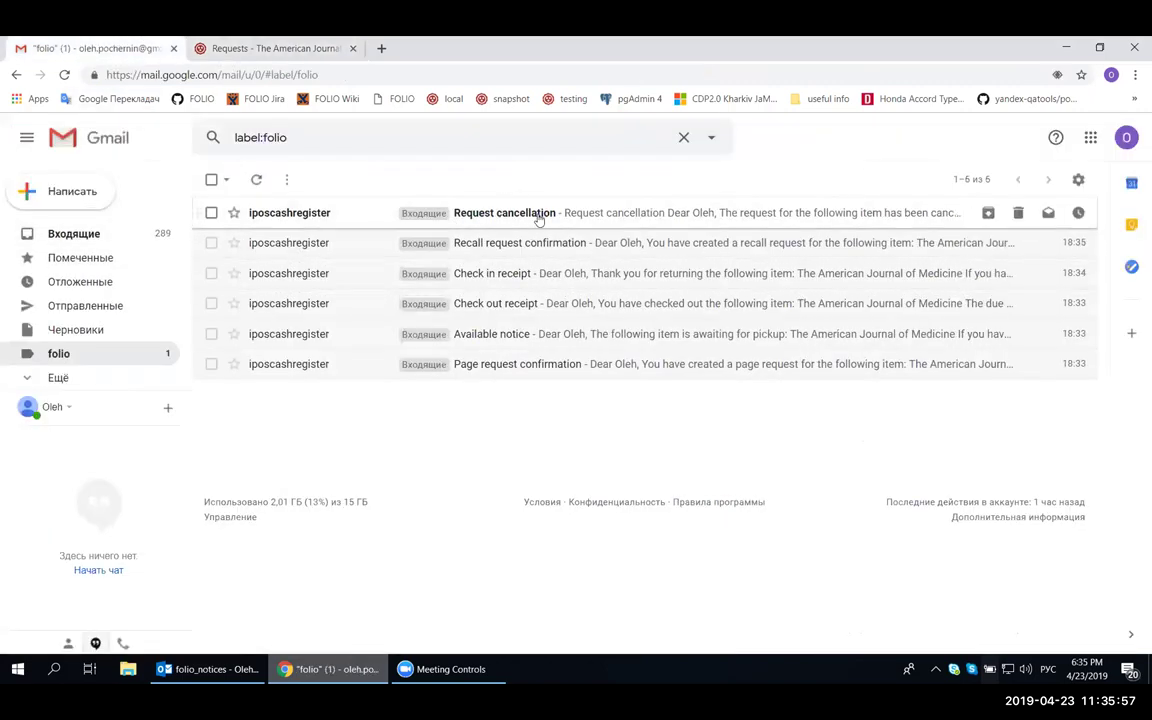
left_click(477, 201)
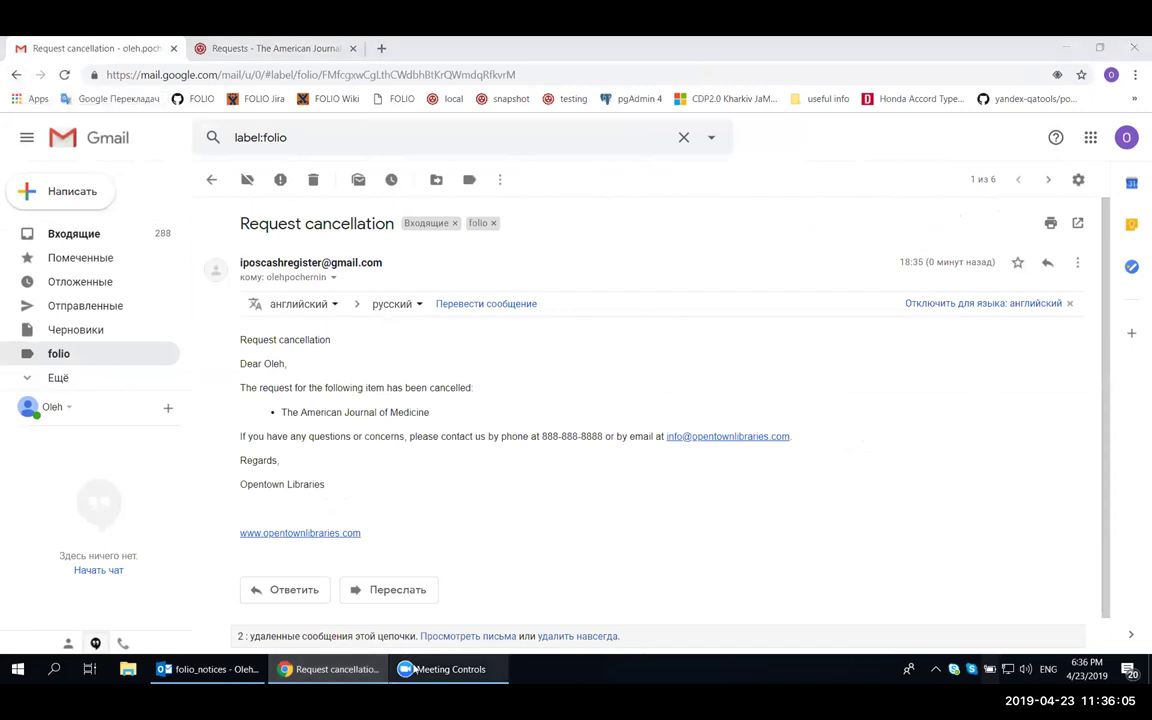
left_click(17, 75)
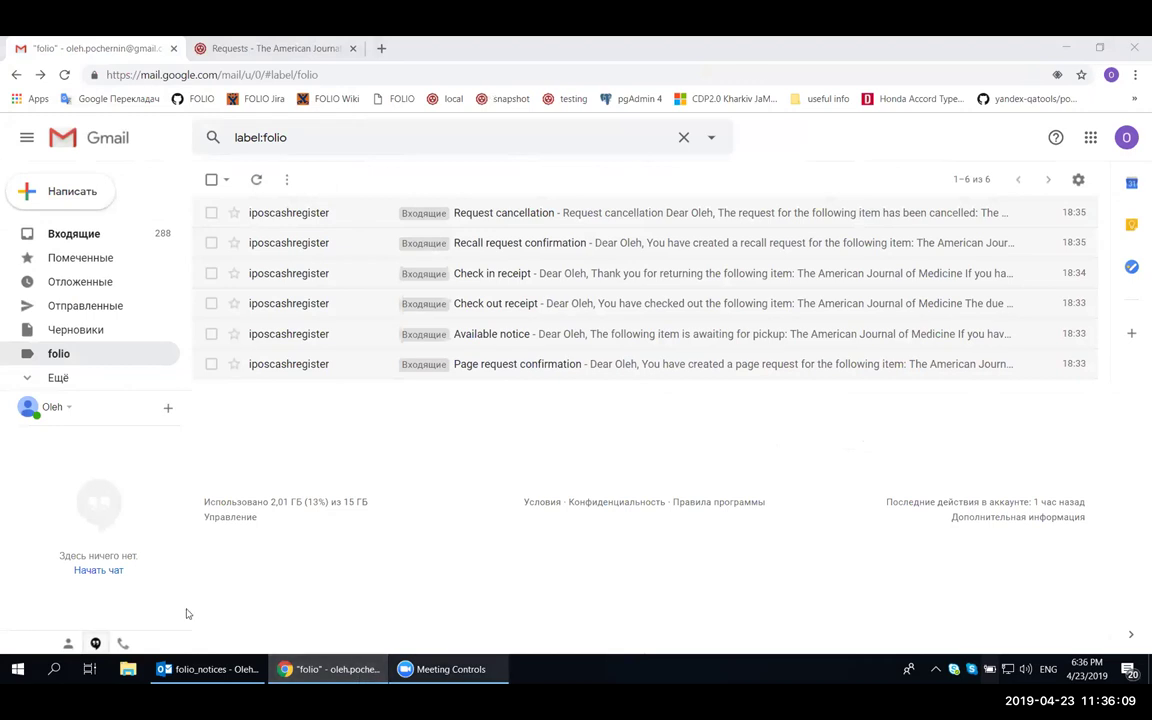
Check the folio_notices folder in Outlook for new notices, and leave Outlook
left_click(208, 669)
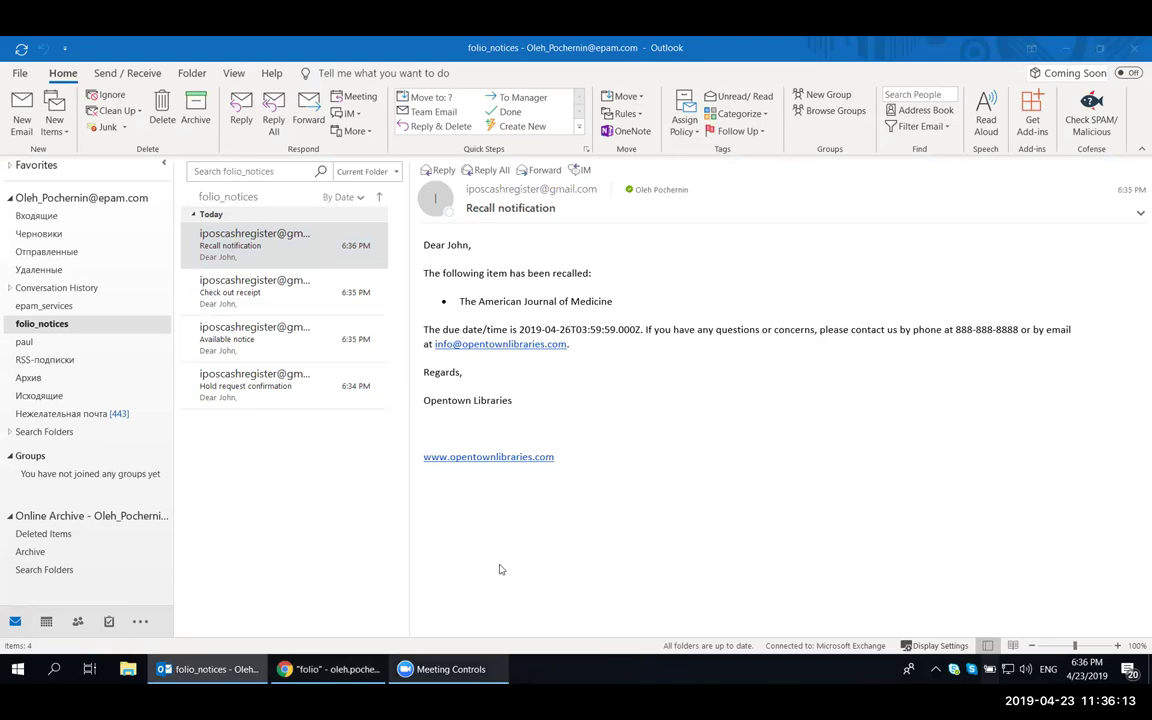
key("alt+Tab")
left_click(590, 310)
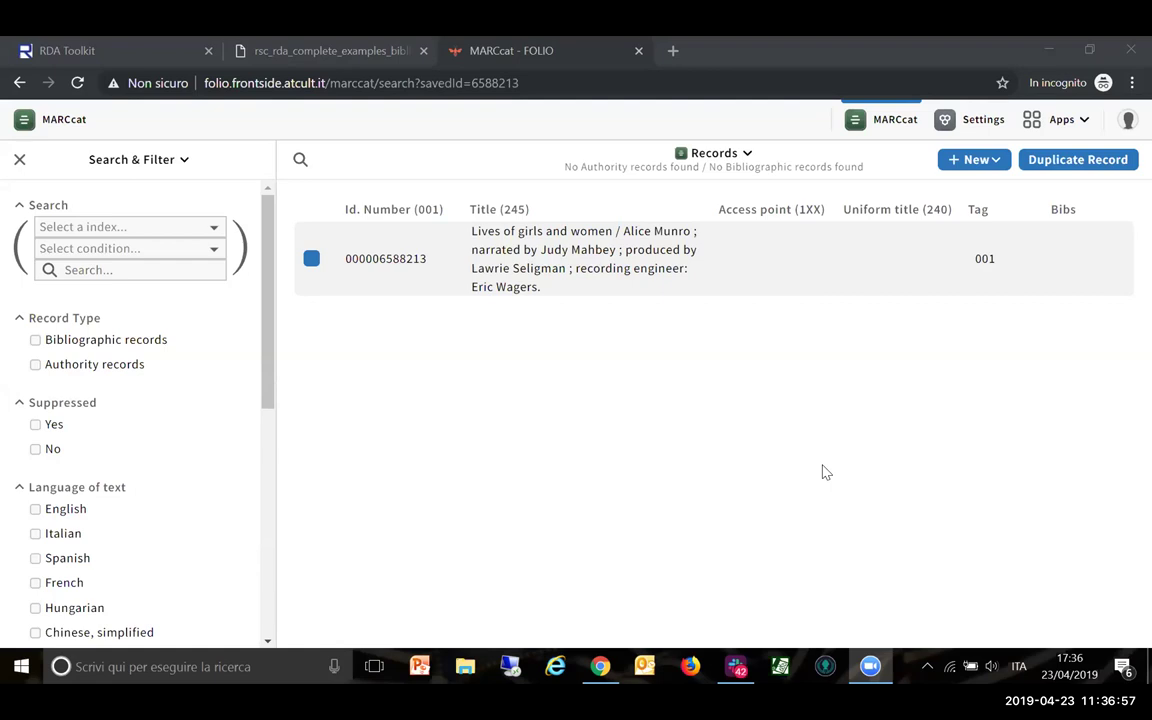
Start a new monograph record in MARCcat and dismiss the Slack notification covering it
left_click(970, 160)
left_click(920, 220)
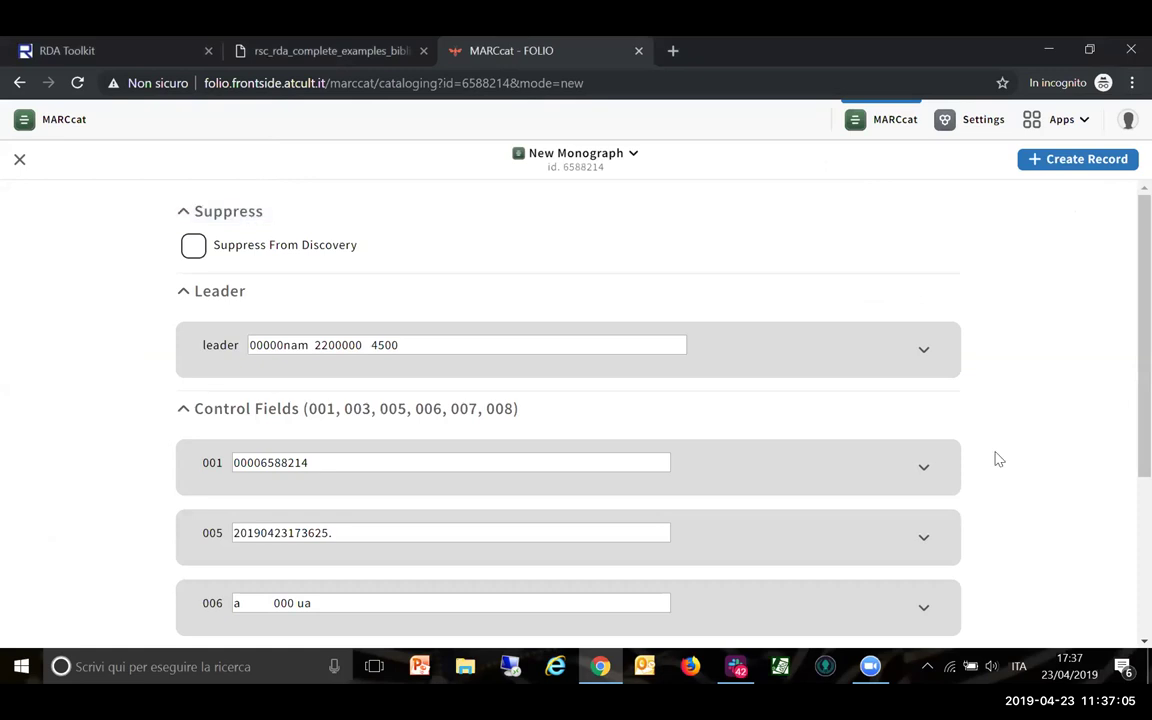
scroll(997, 458, "down", 1)
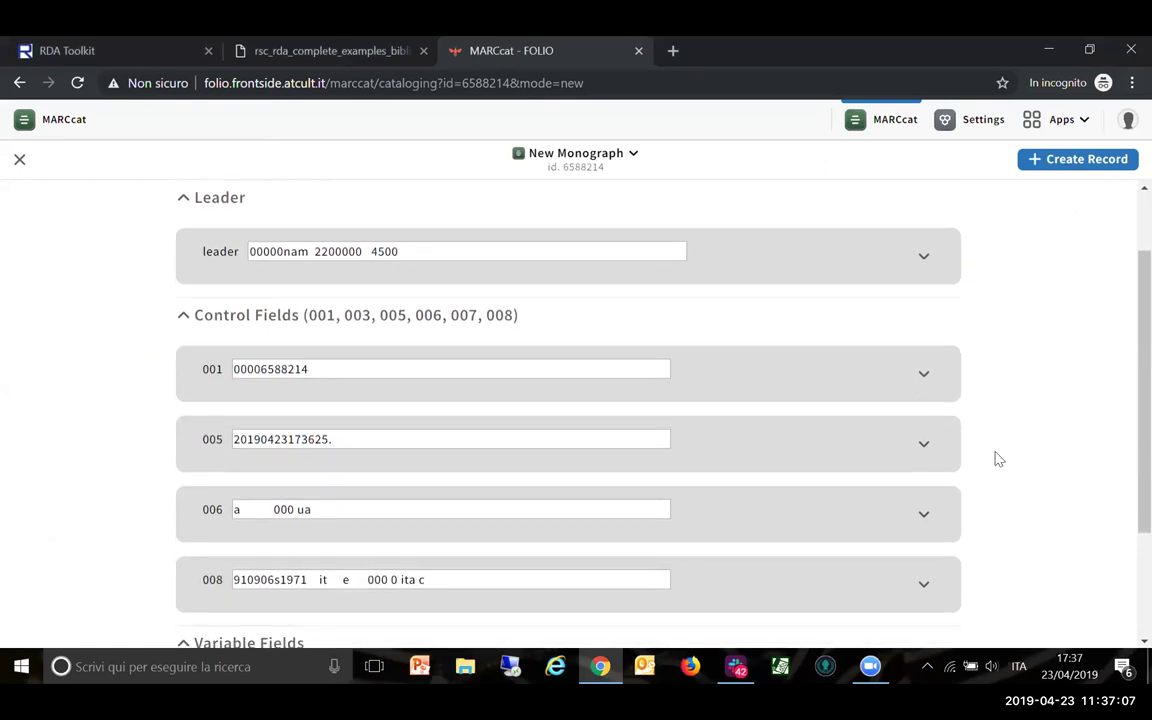
scroll(997, 458, "down", 2)
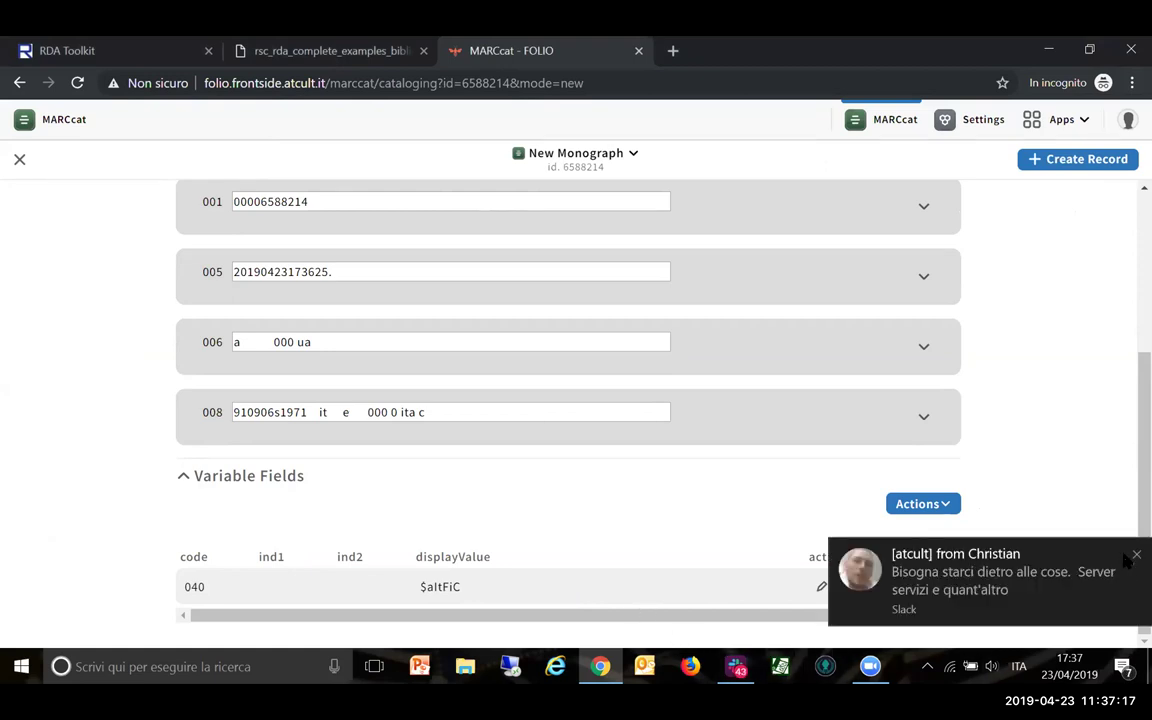
left_click(1136, 554)
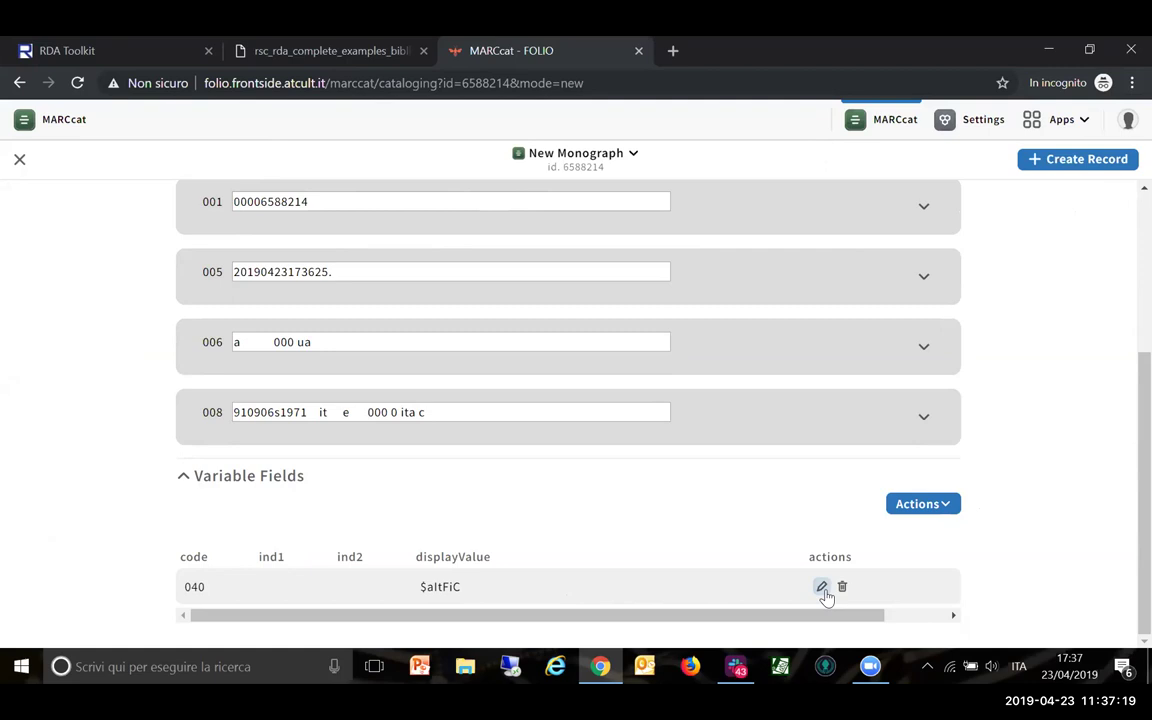
Set the display value of variable field 040 to $aAtCult$bita and save the field
left_click(822, 588)
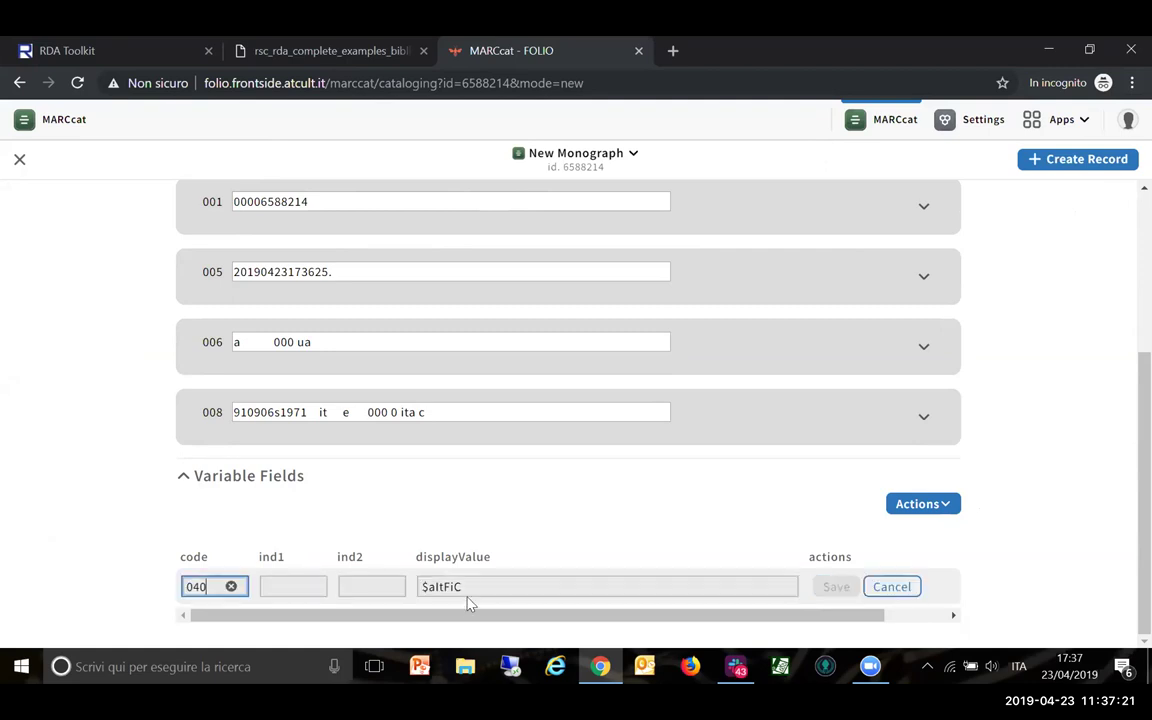
left_click(477, 586)
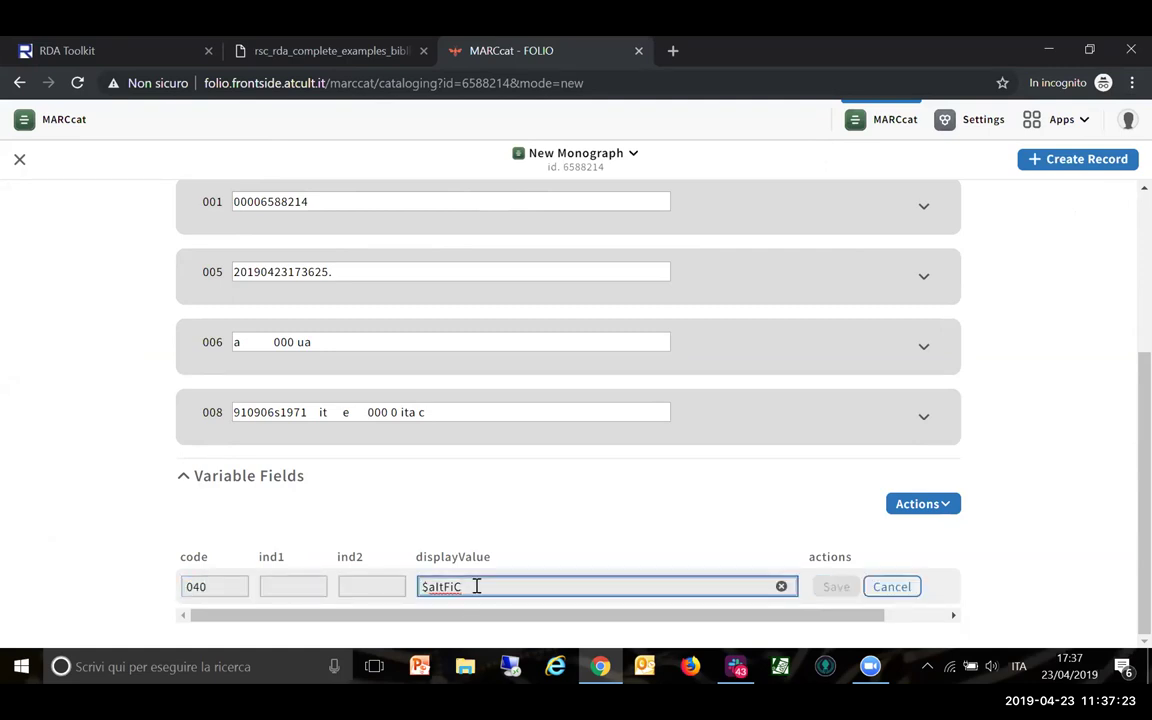
key("BackSpace")
key("BackSpace")
key("BackSpace")
key("BackSpace")
key("BackSpace")
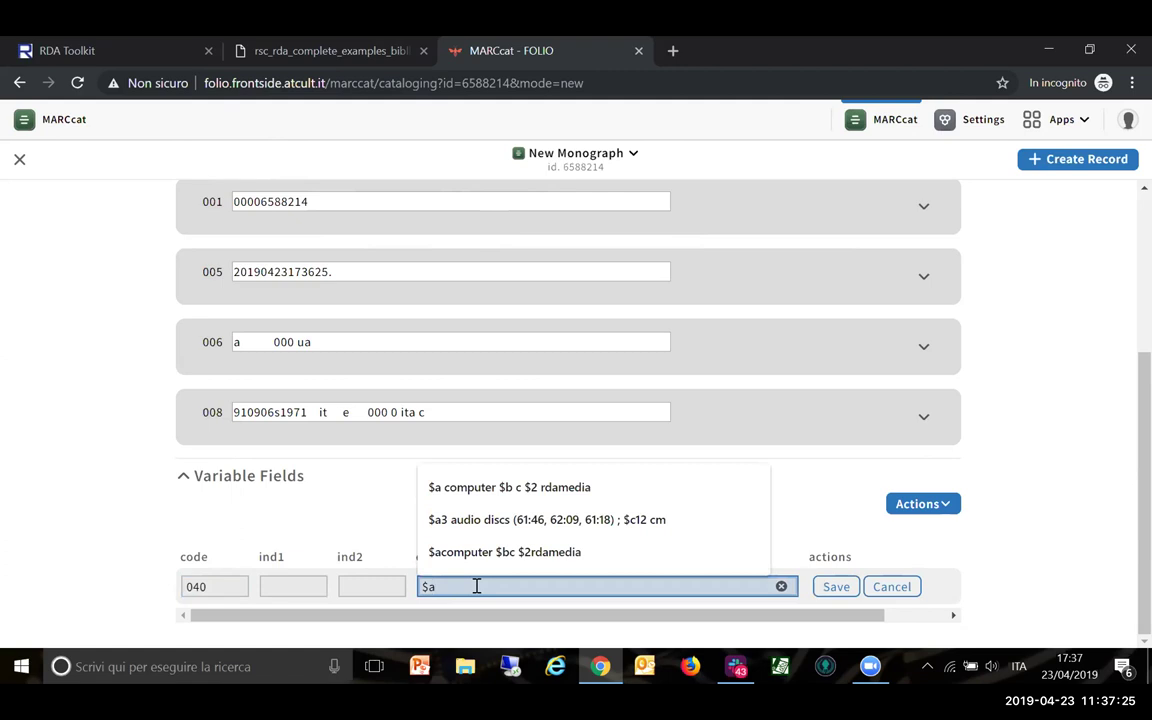
type("AtCult")
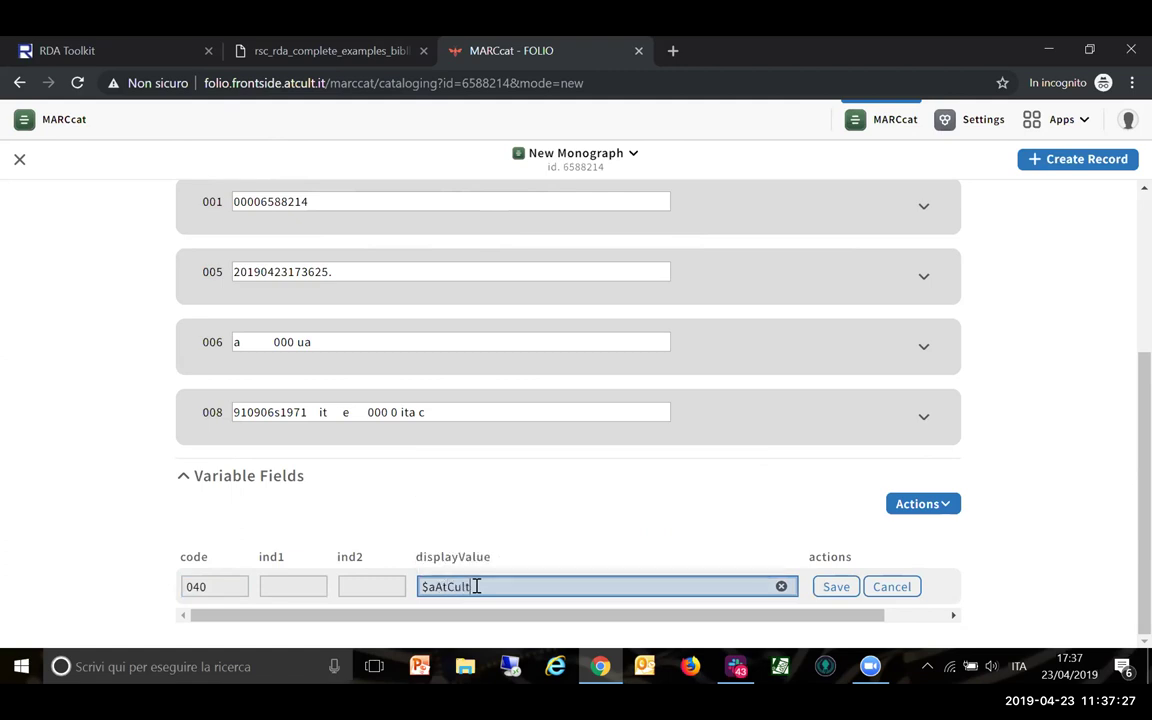
type("$bita")
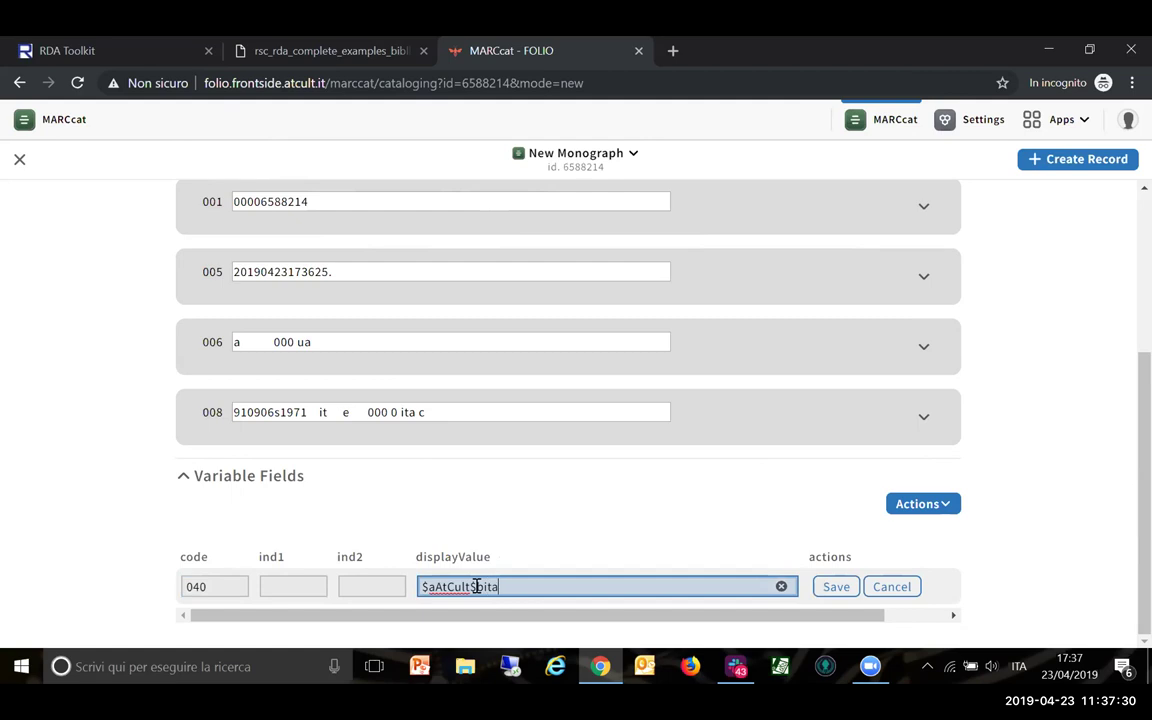
left_click(829, 588)
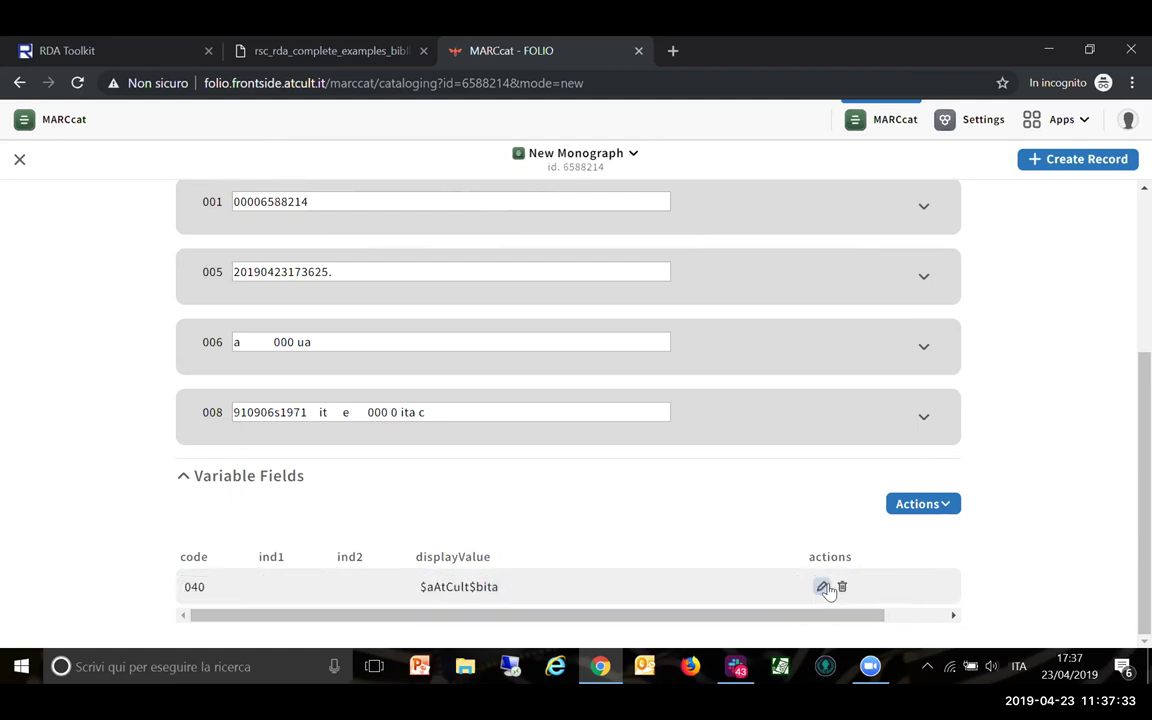
Add a new variable field with code 300 and display value "$a123 pages", leaving both indicators blank, and save it
left_click(927, 509)
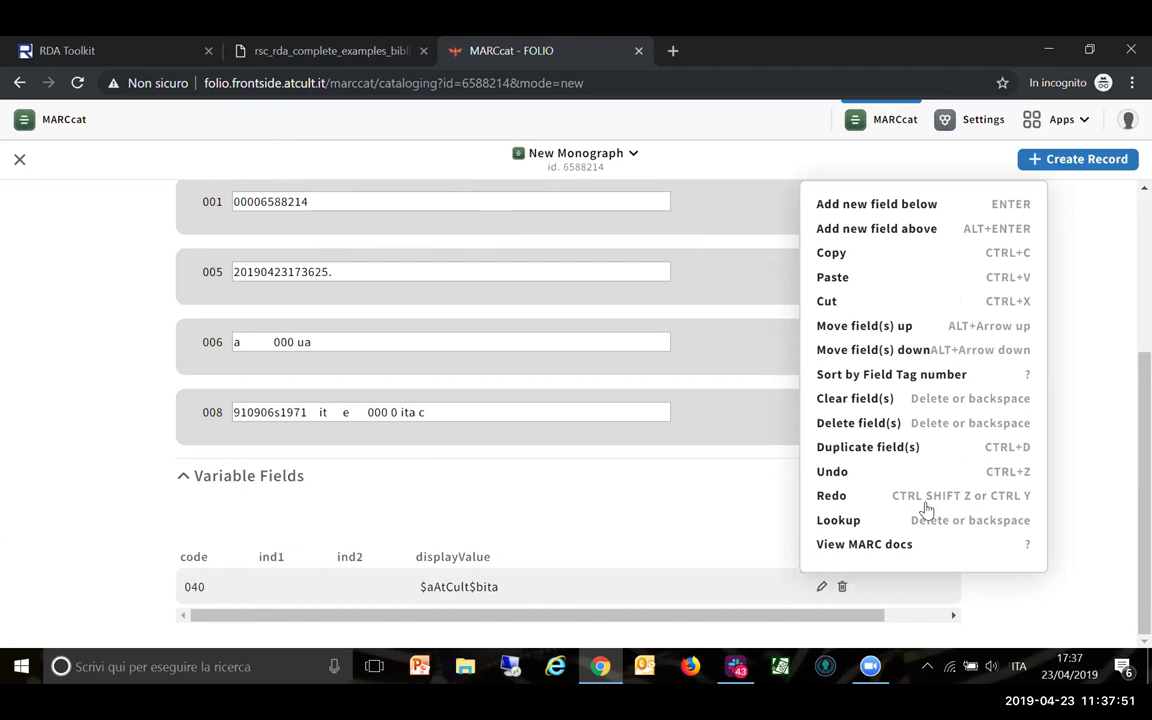
left_click(881, 205)
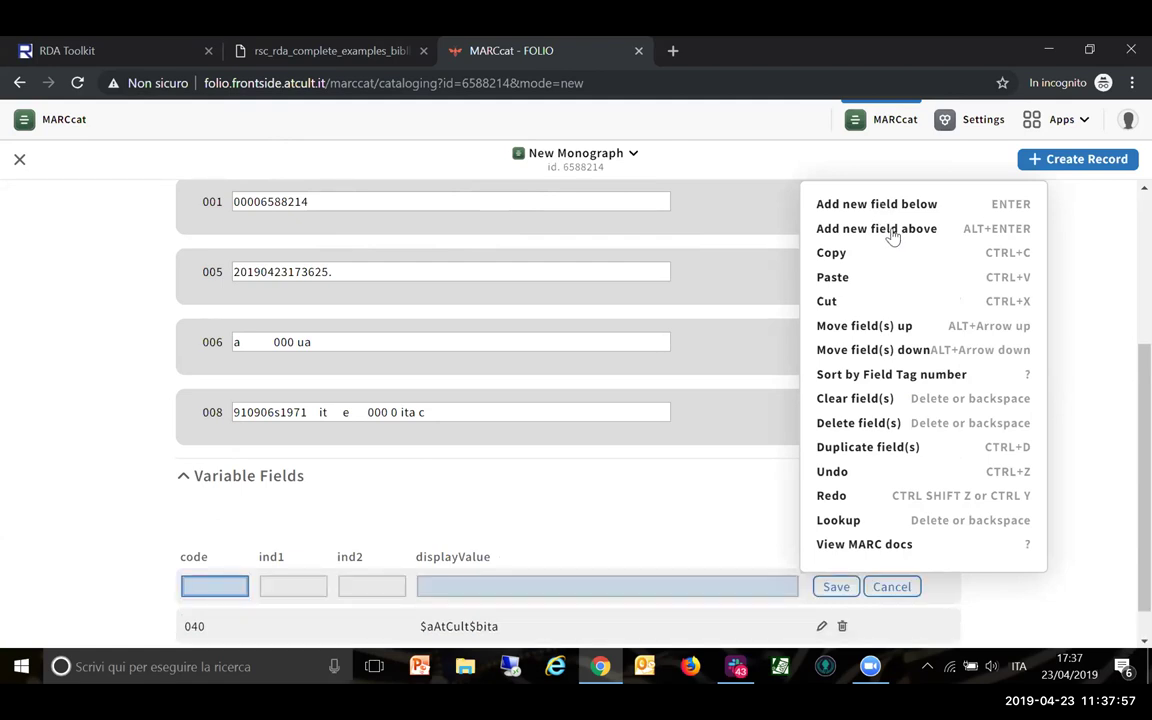
left_click(227, 586)
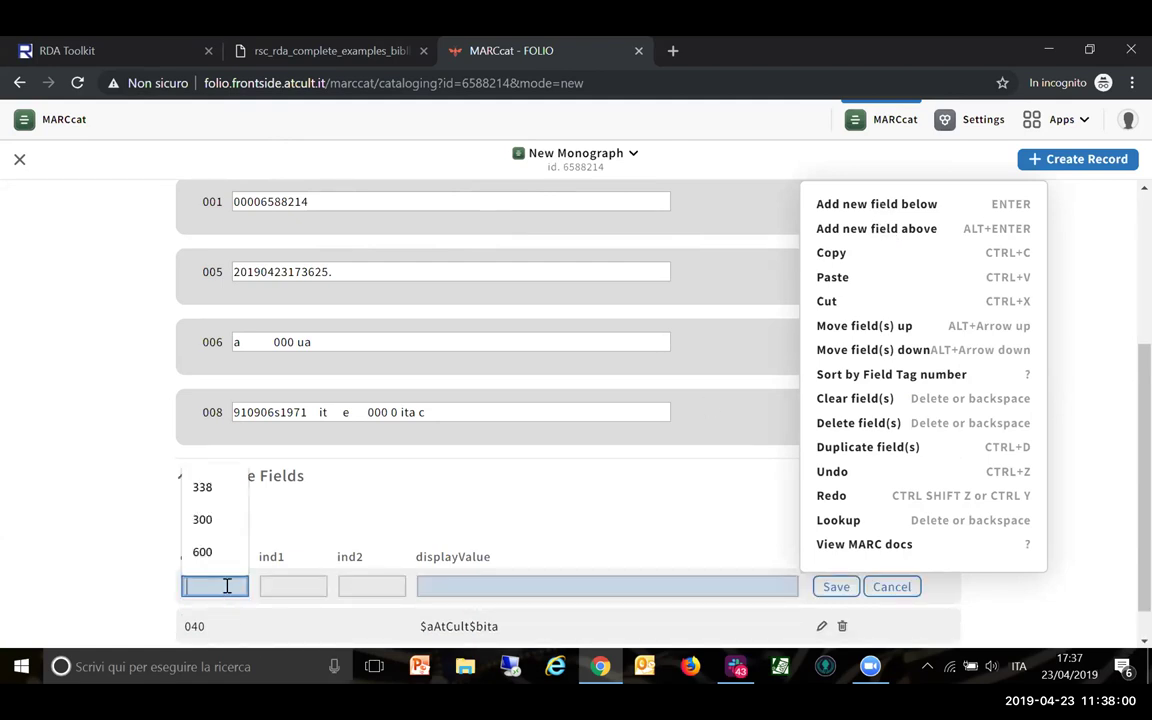
left_click(210, 522)
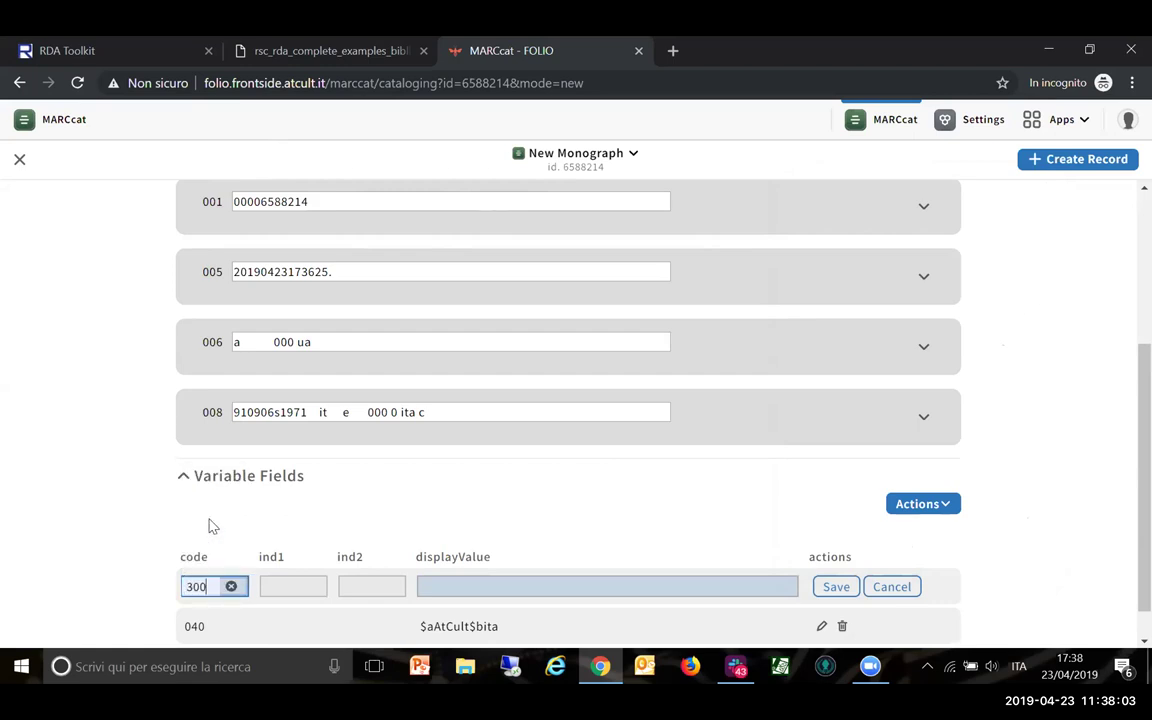
left_click(279, 587)
key("Tab")
key("Tab")
type("$")
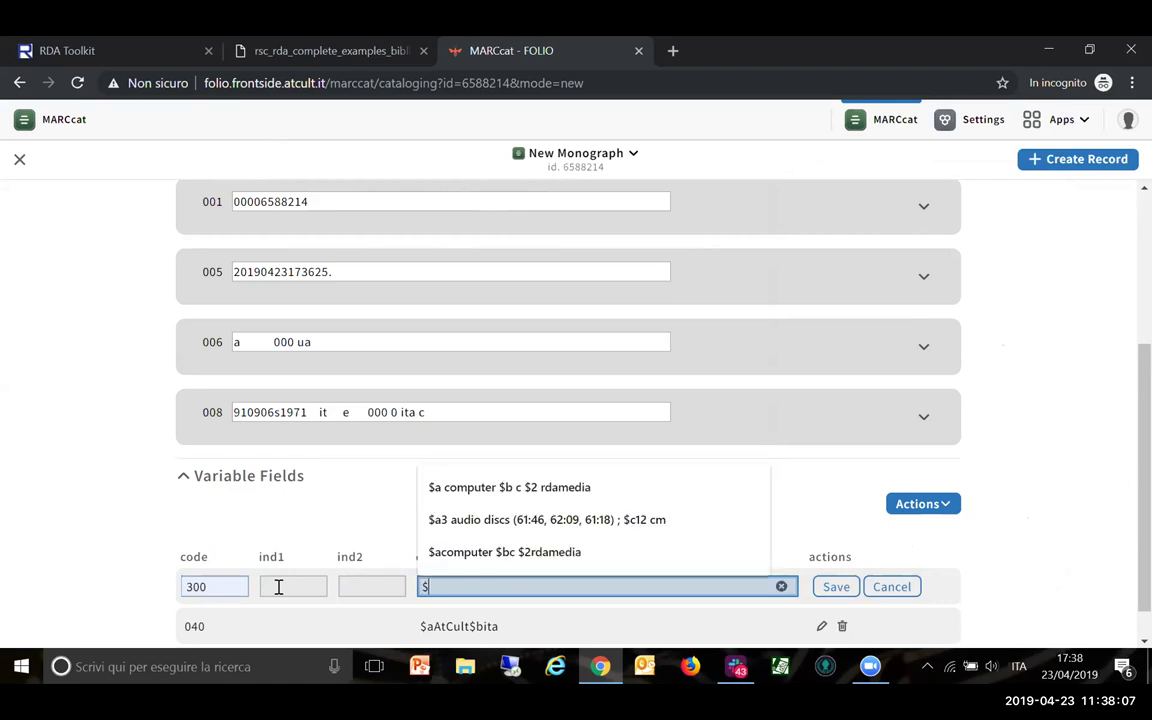
type("a123")
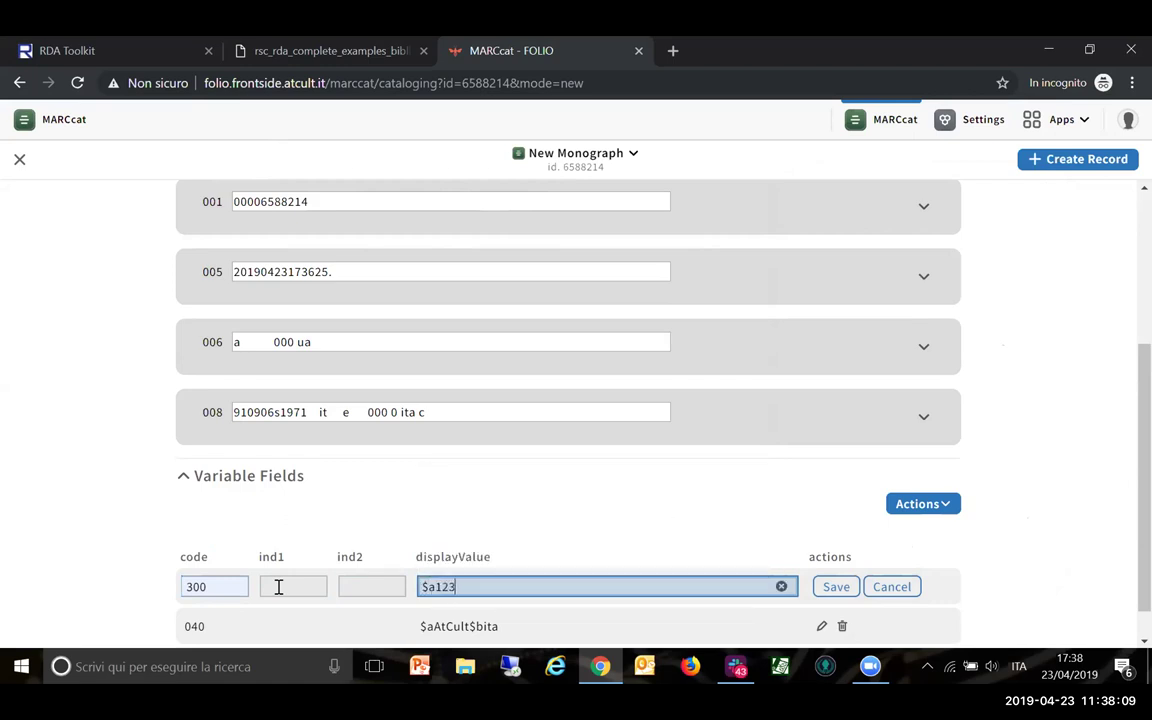
type(" pages")
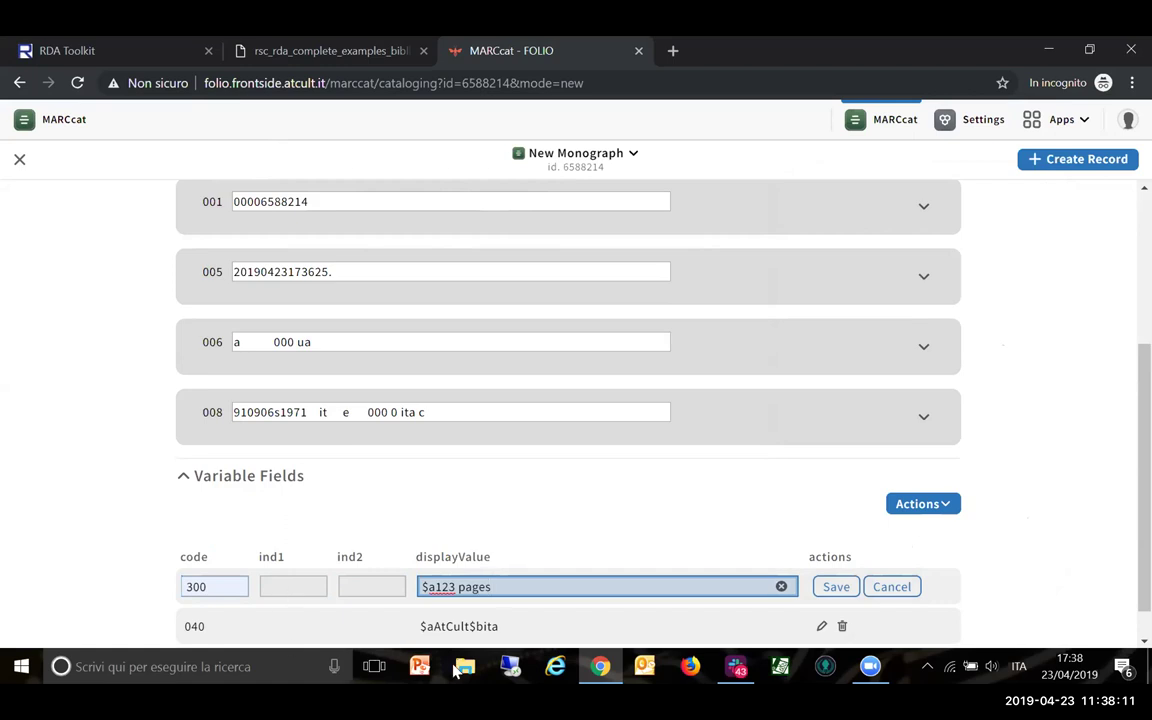
left_click(835, 588)
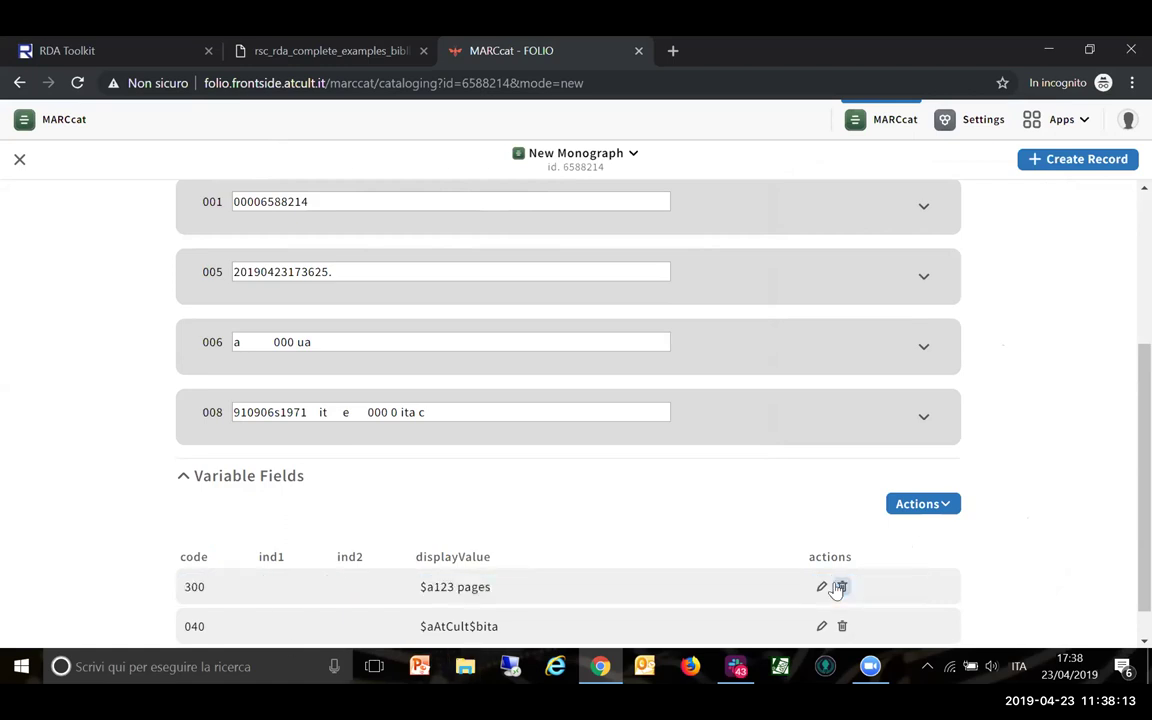
Duplicate variable field 300, set the copy's display value to "$a123 pages ; $c12 cm", and save it
left_click(924, 505)
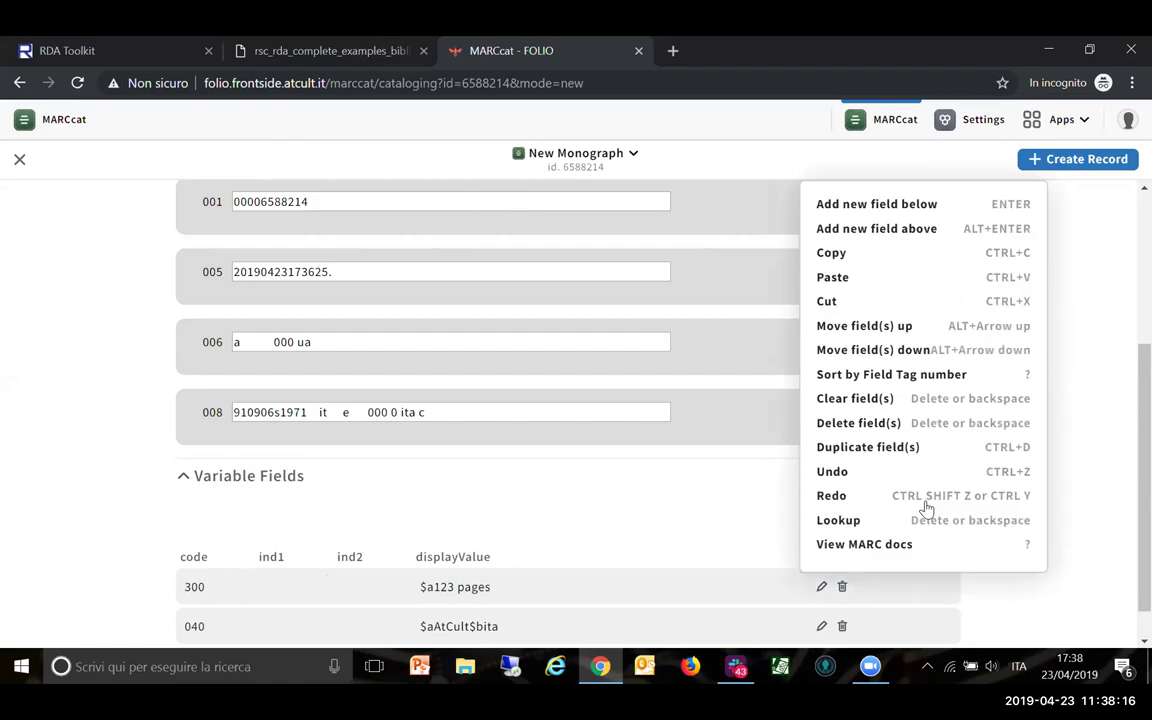
left_click(858, 452)
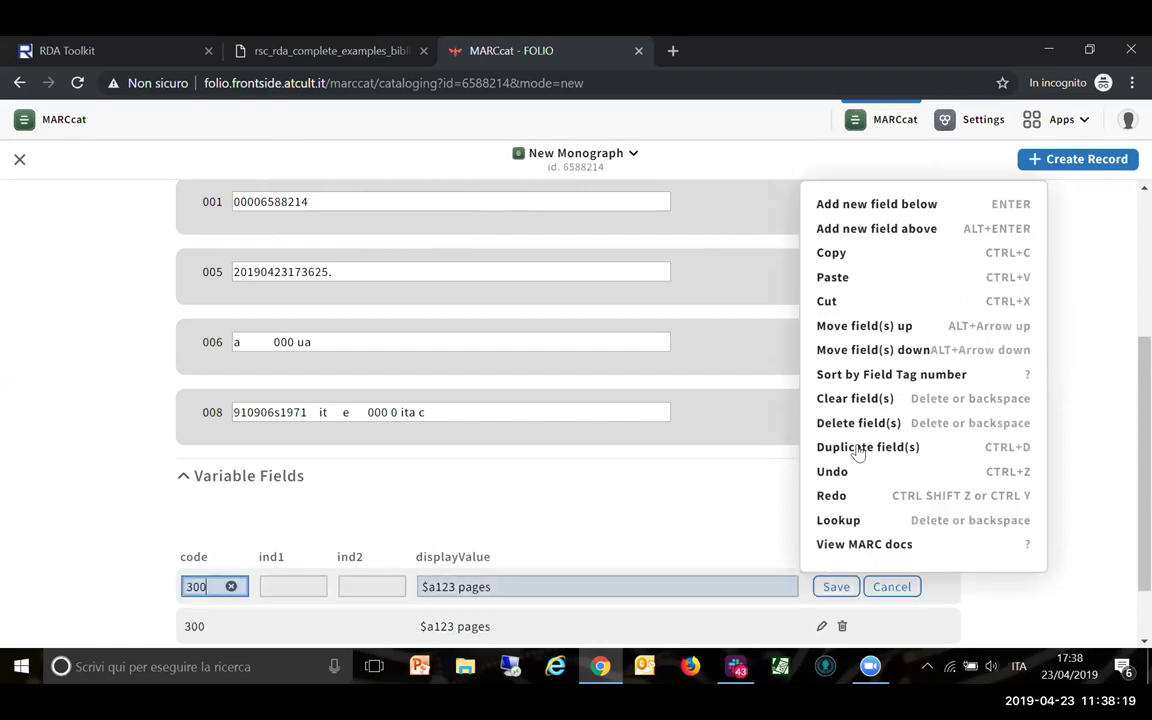
left_click(508, 588)
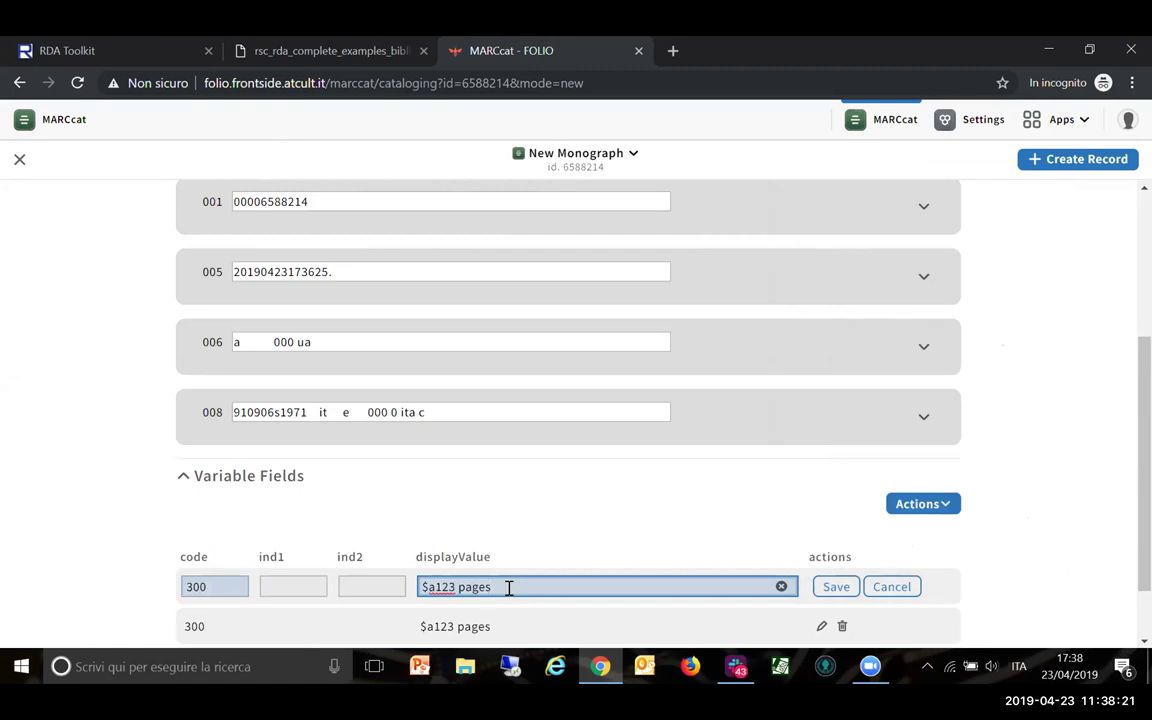
type("; $c12 cm")
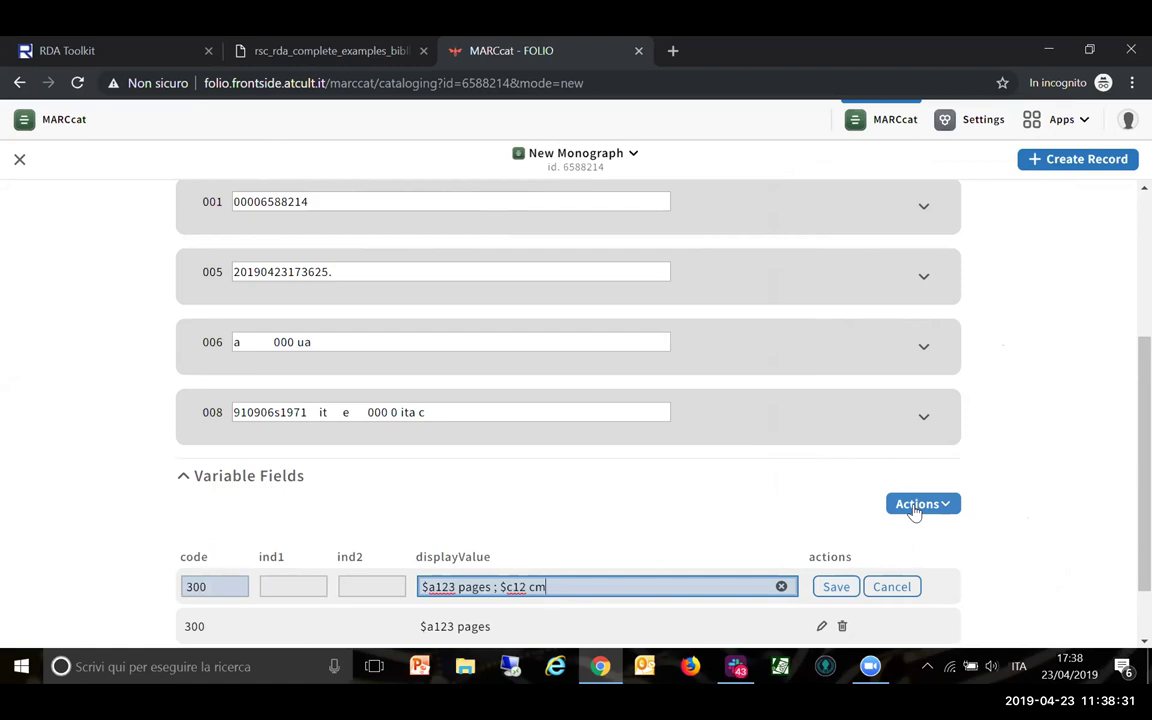
left_click(838, 586)
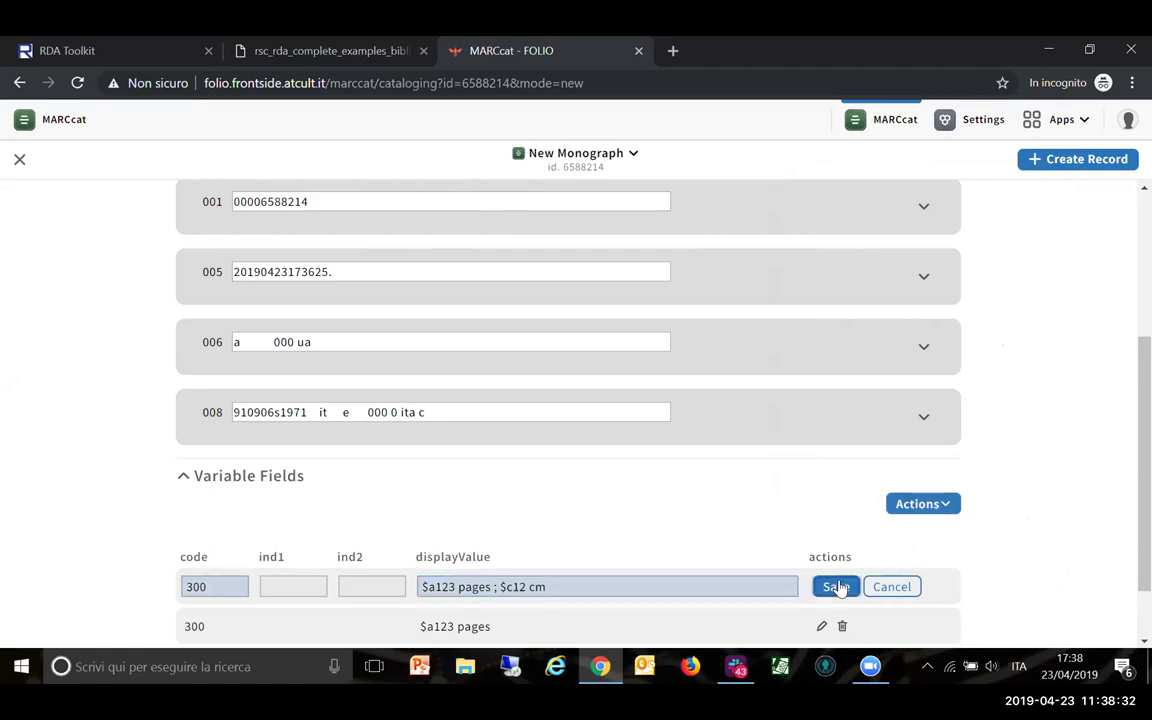
Add a new variable field with code 500 and display value "$aGeneral note 1", leaving both indicators blank, and save it
left_click(931, 507)
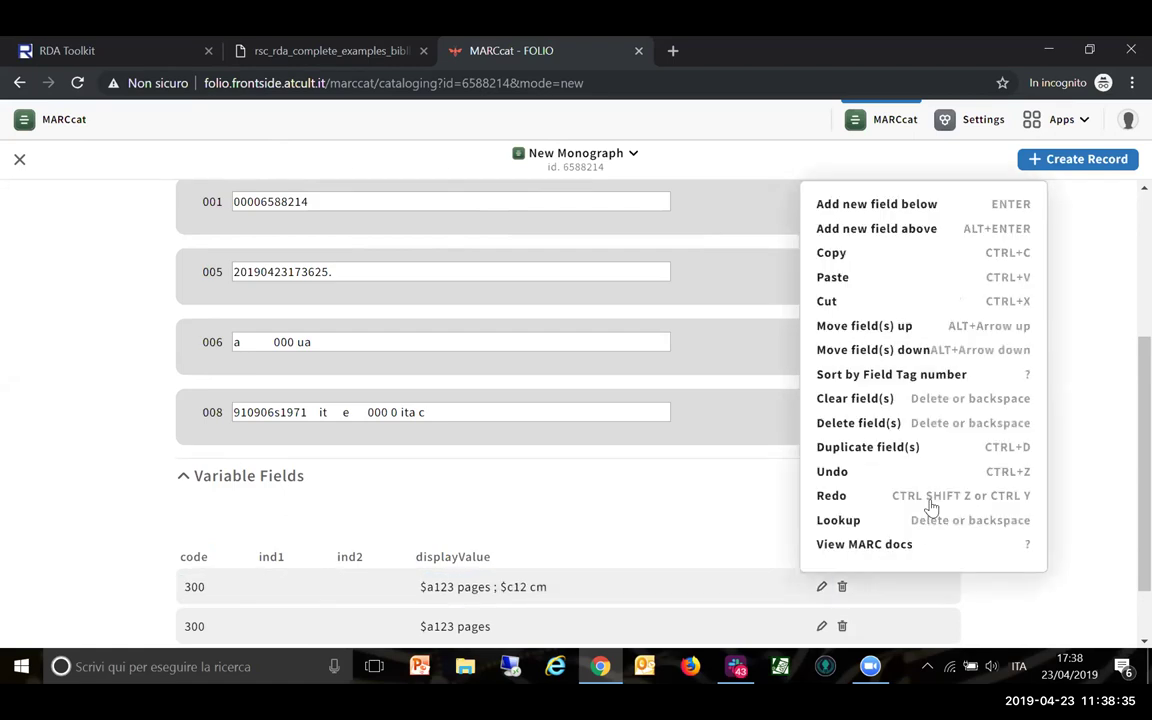
left_click(191, 589)
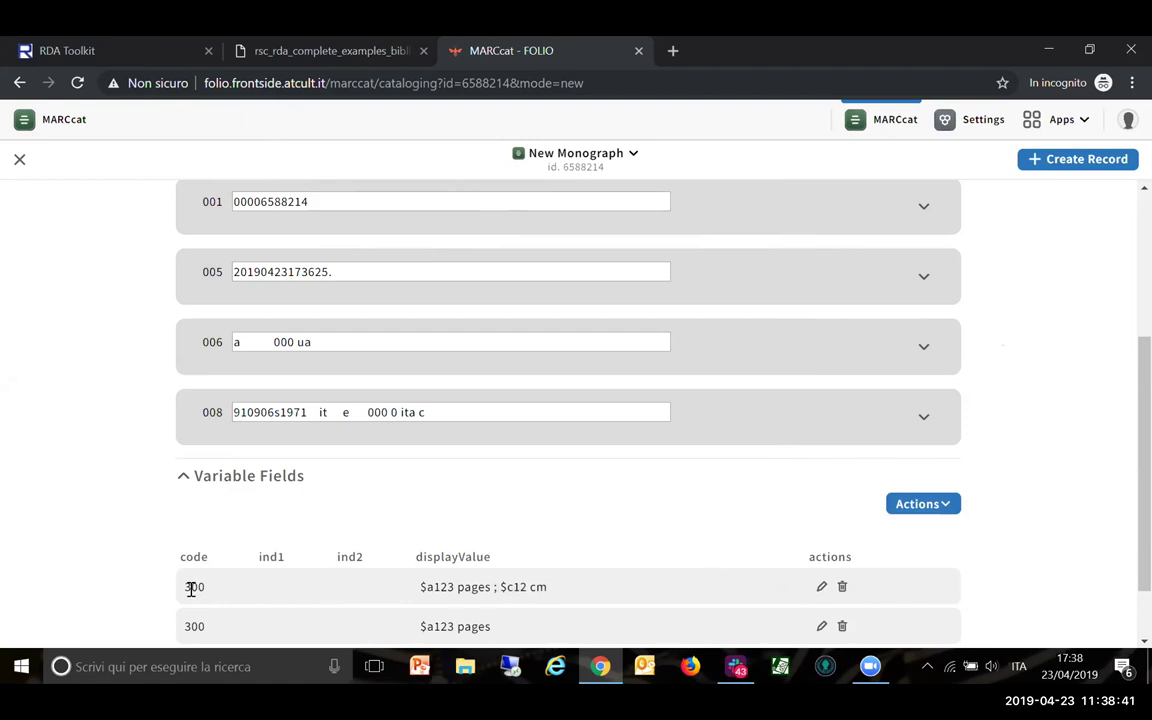
left_click(191, 589)
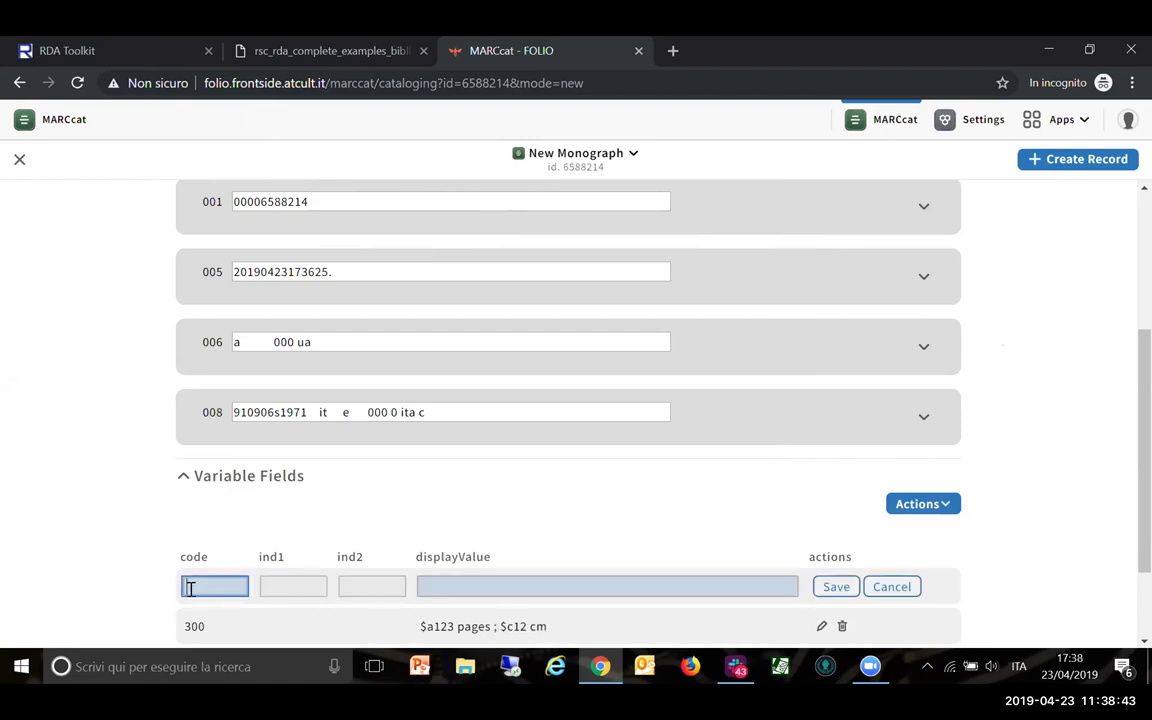
type("500")
key("Tab")
key("Tab")
key("Tab")
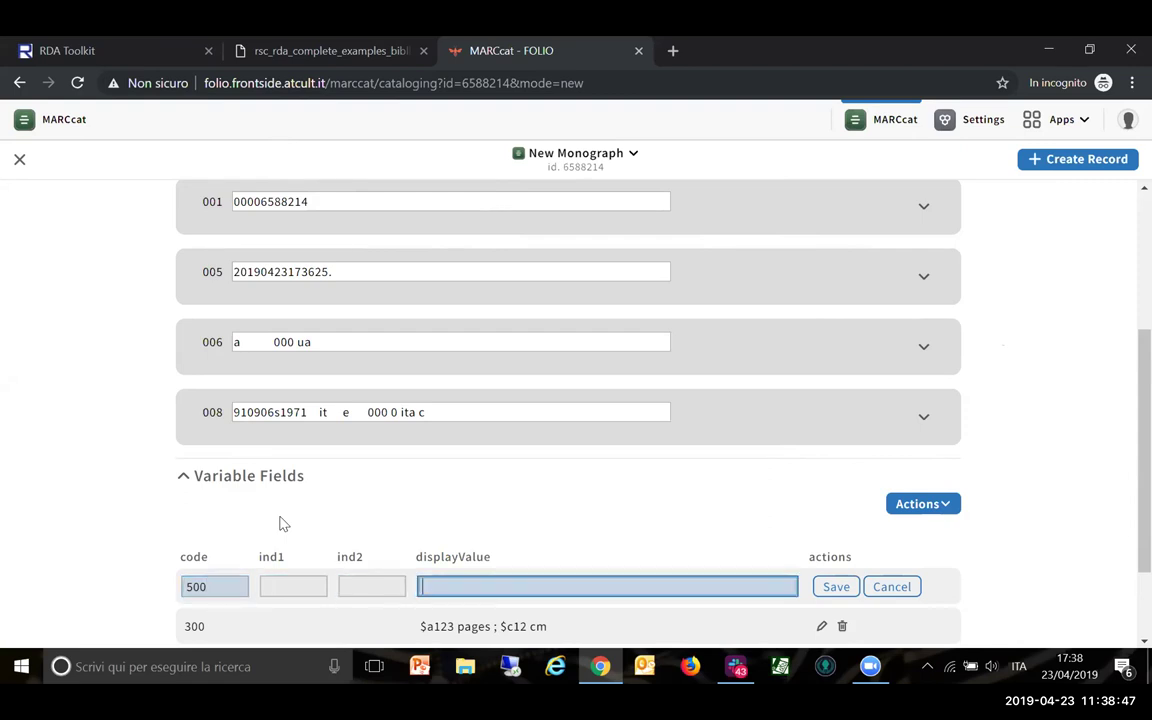
type("$")
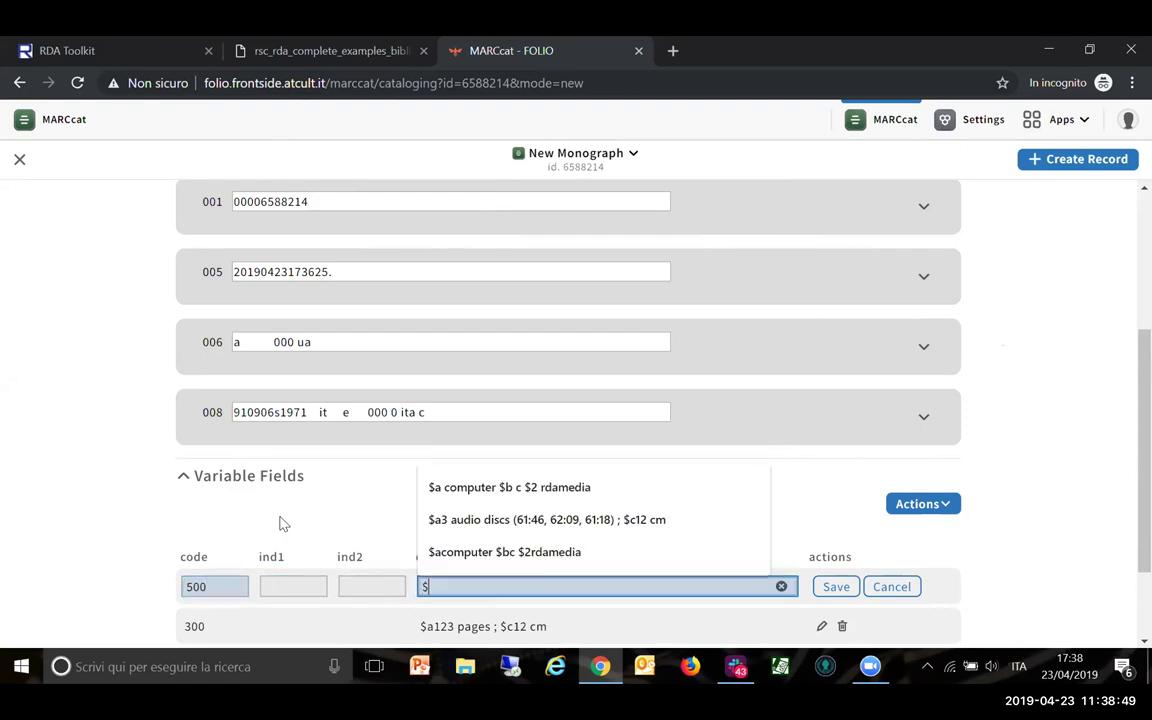
type("aGene")
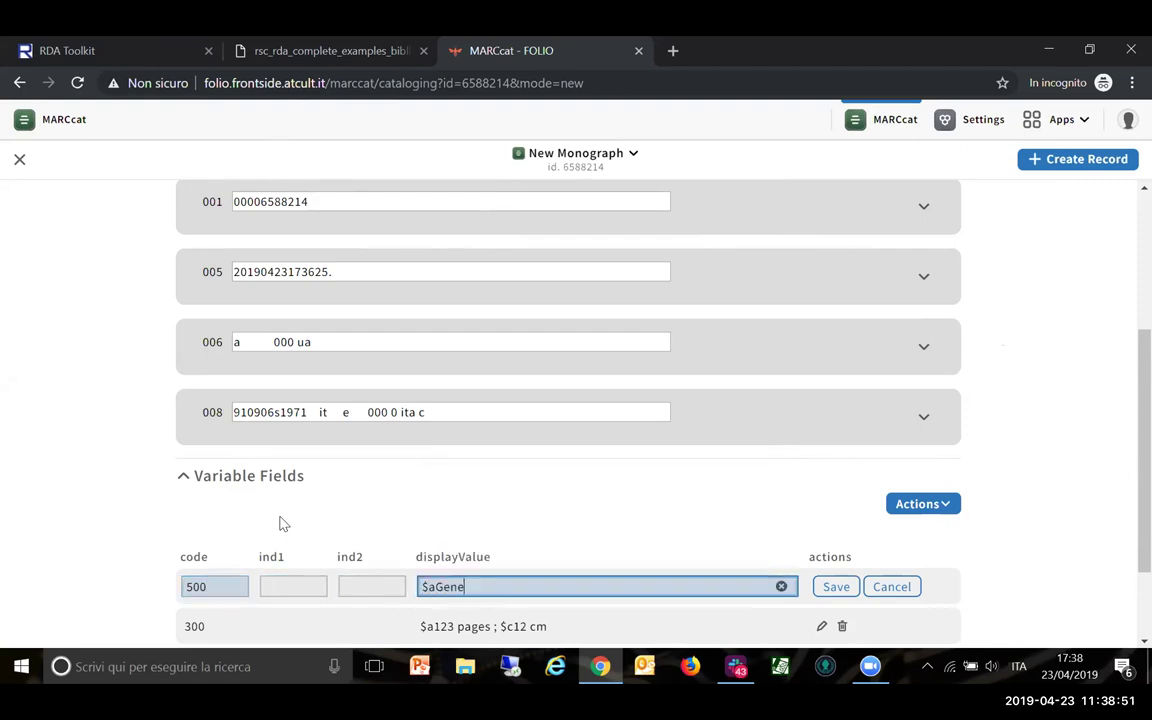
type("ral note 1")
left_click(836, 586)
Duplicate the 500 general note field with its value as is, save the copy, and create the monograph record
left_click(924, 508)
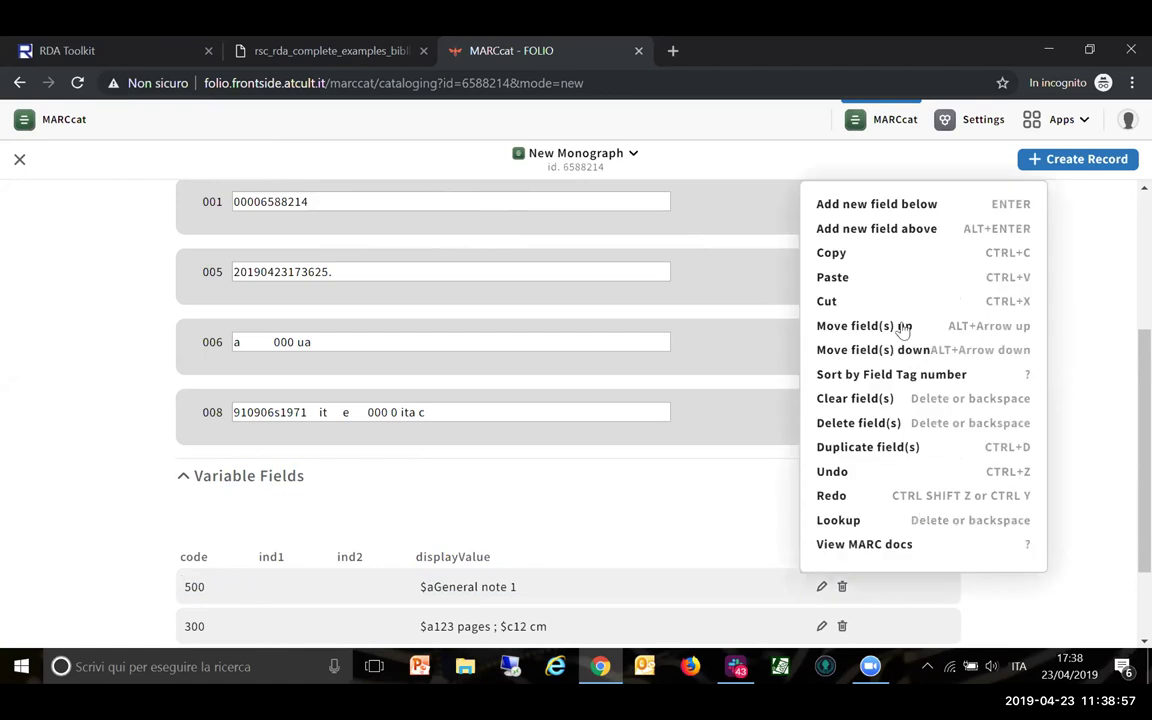
key("ctrl+d")
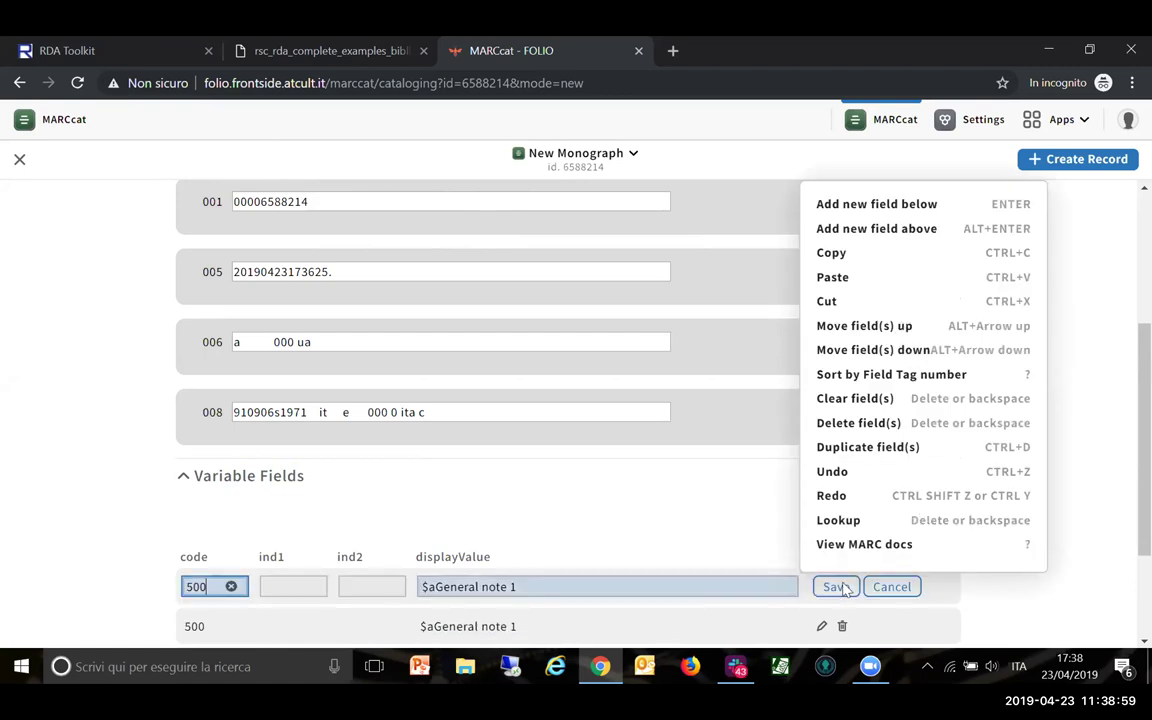
left_click(835, 587)
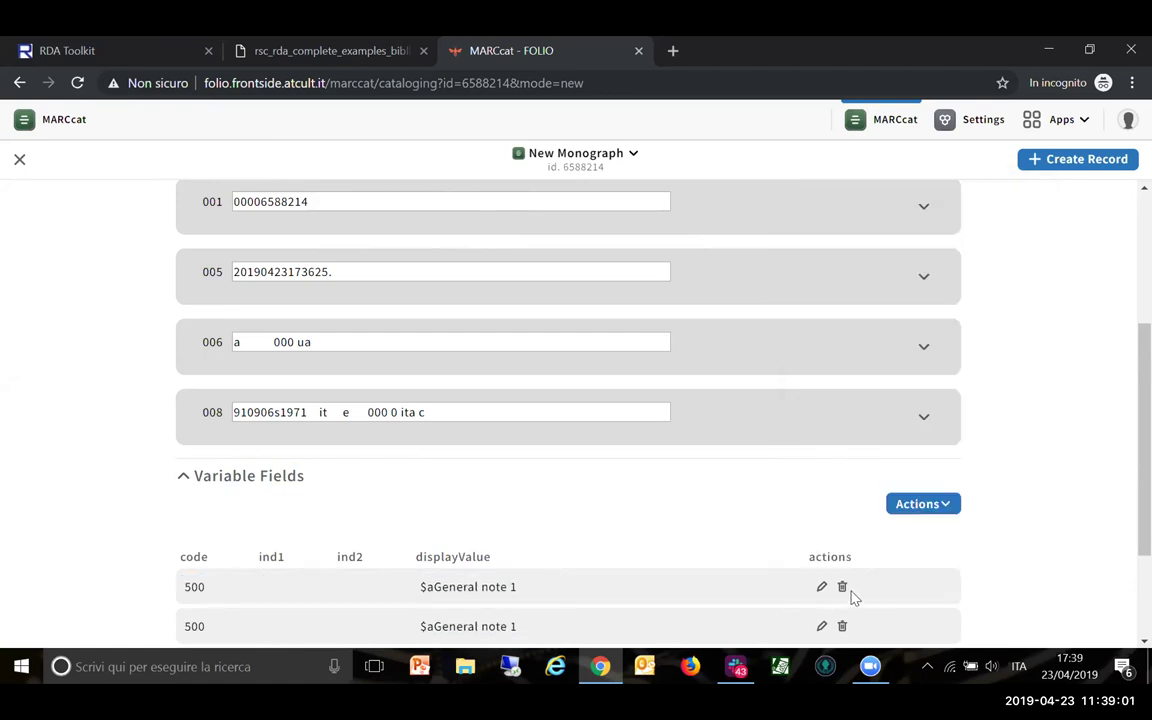
left_click(1060, 167)
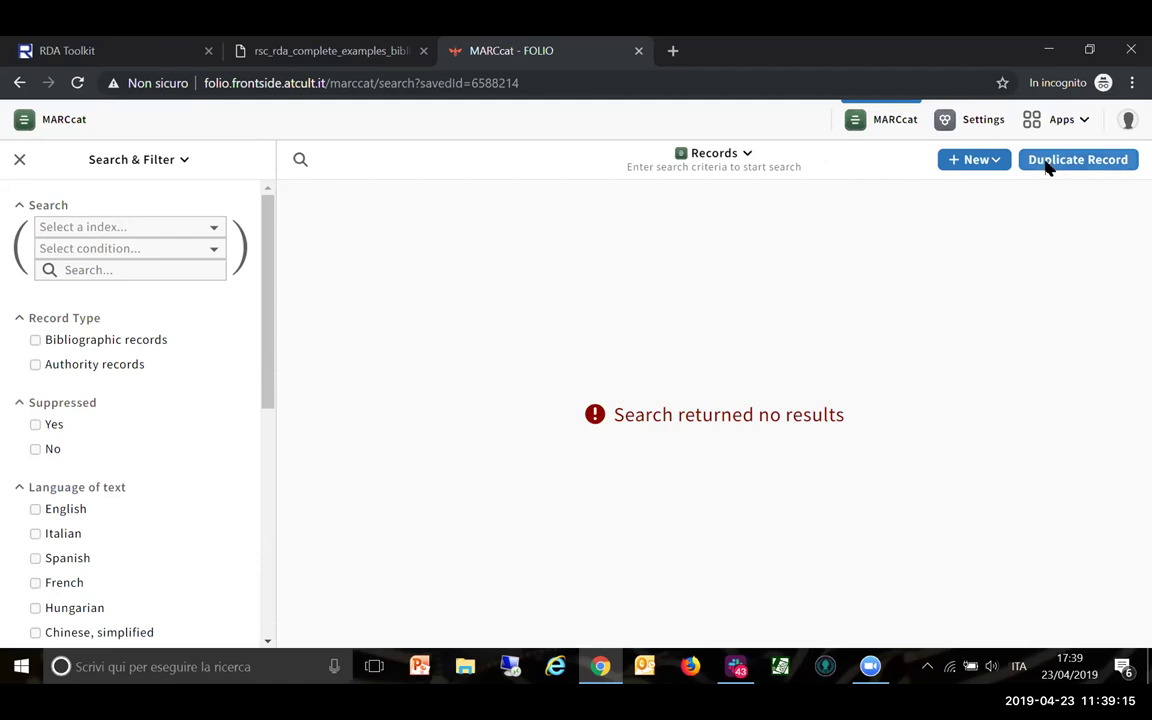
View the form for duplicating a record from an existing one, and dismiss it without entering a record id
left_click(1047, 162)
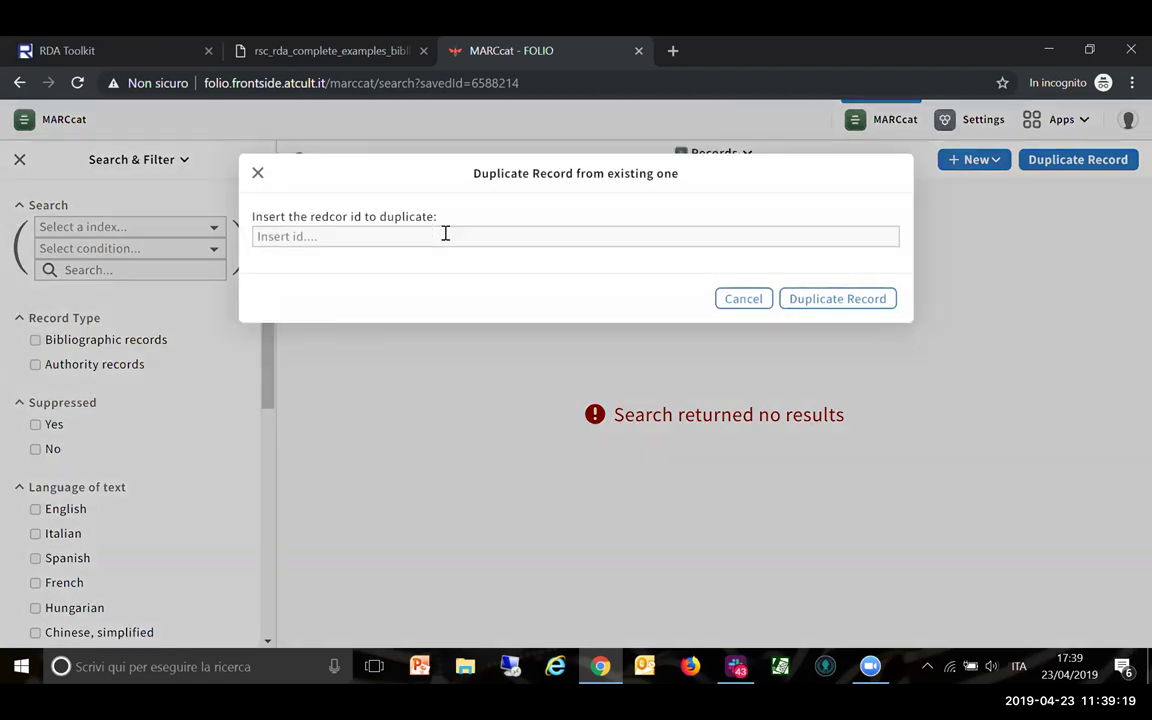
left_click(445, 234)
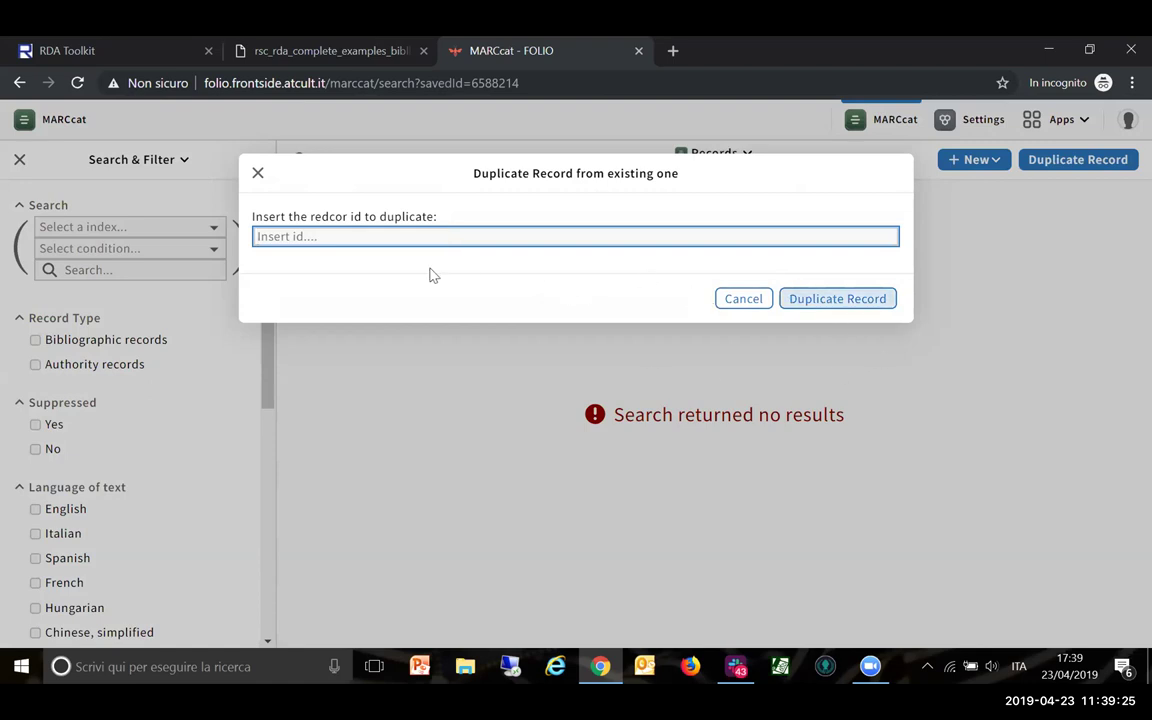
left_click(731, 300)
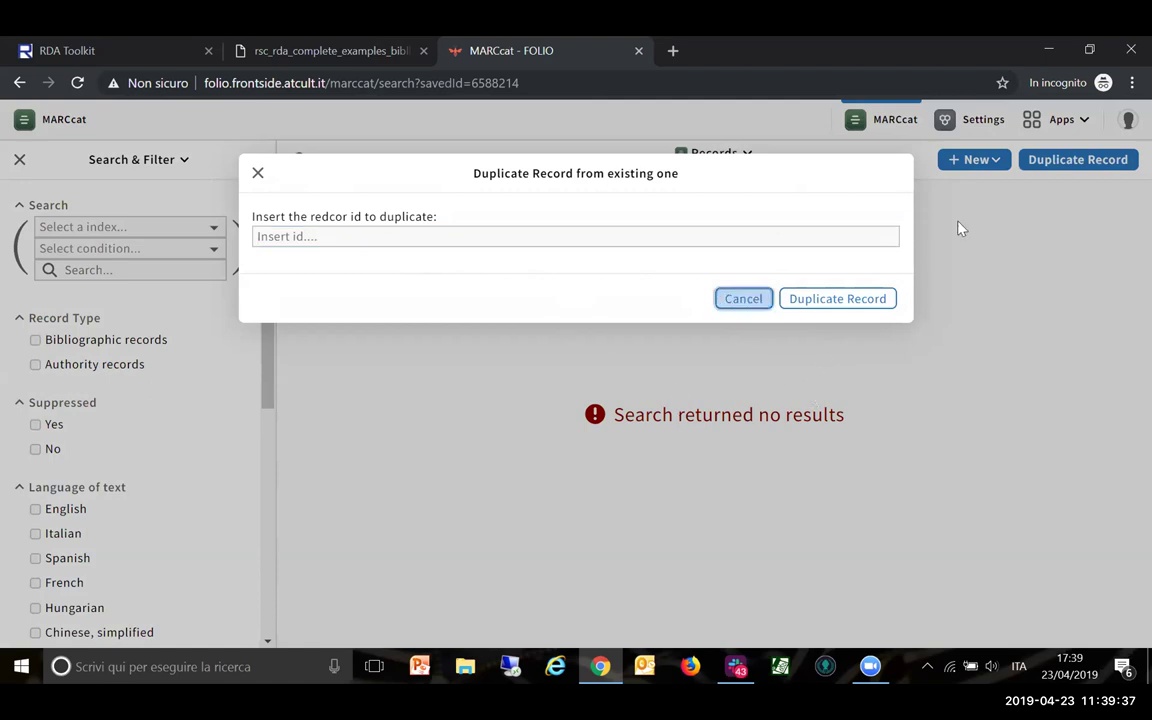
left_click(872, 680)
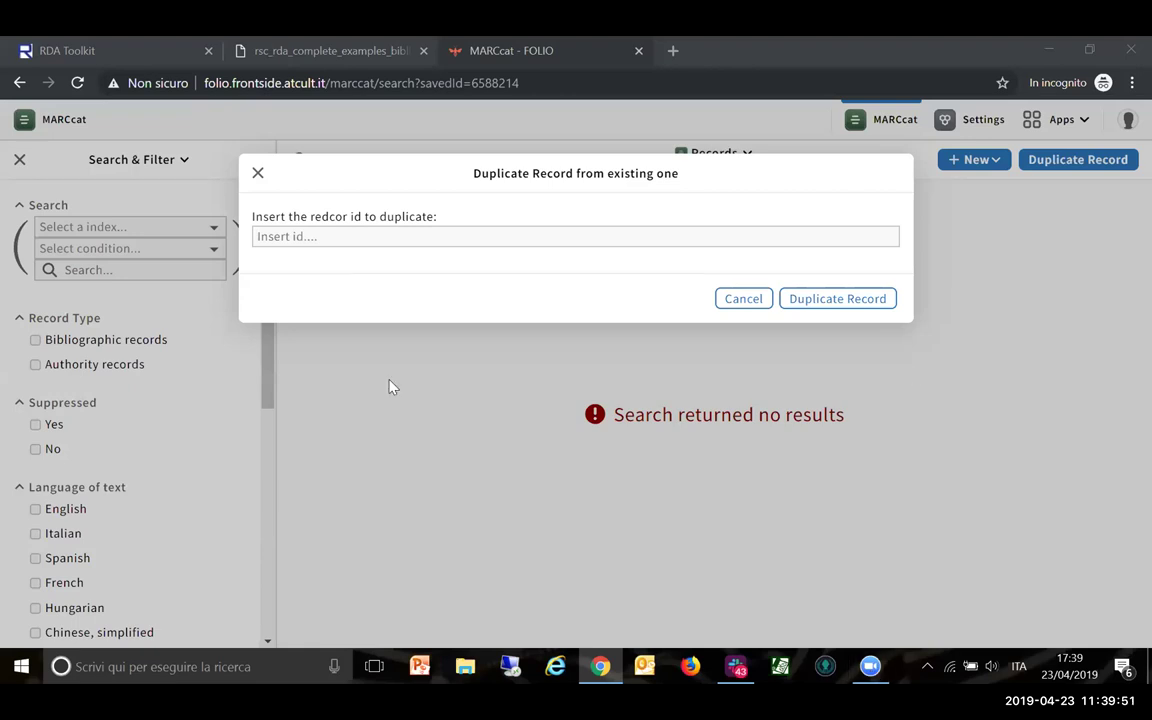
left_click(257, 176)
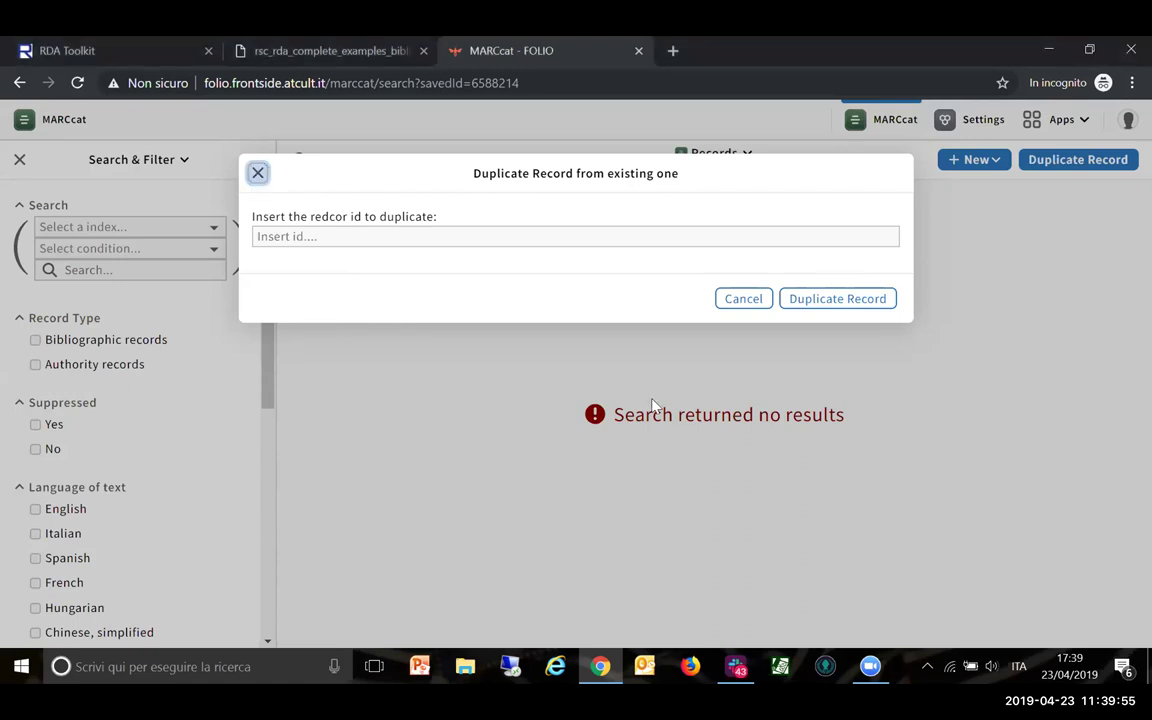
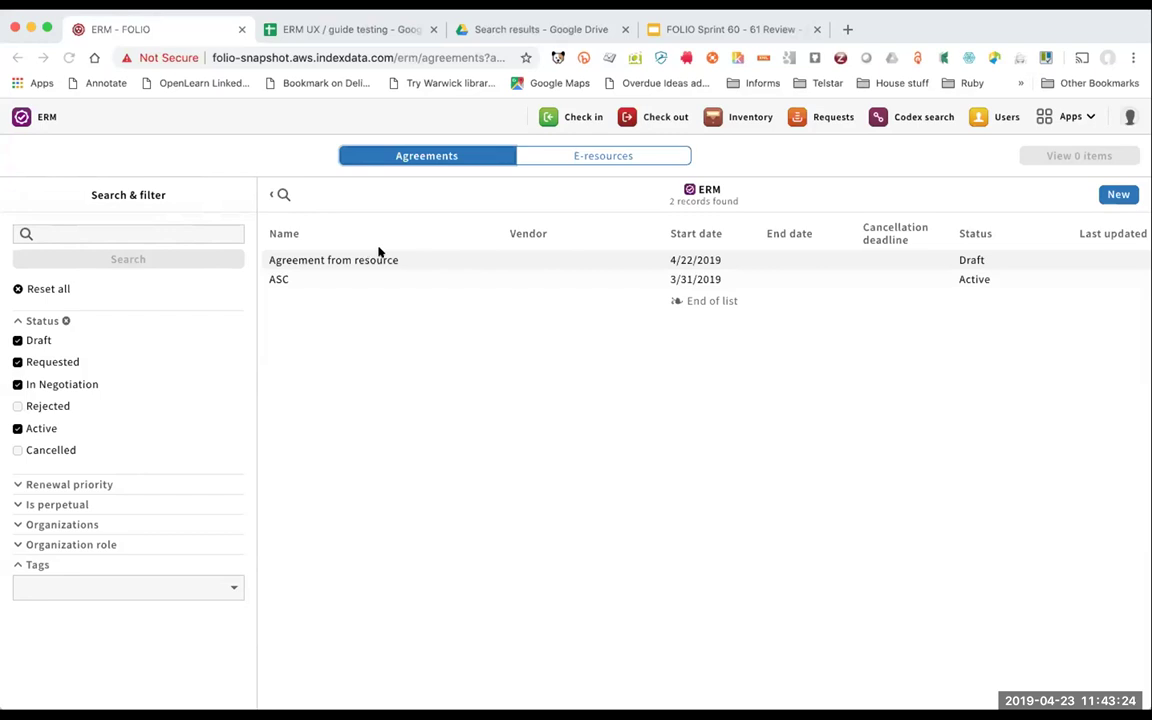
View the E-resources section of the ERM app and return to the agreements list
left_click(592, 156)
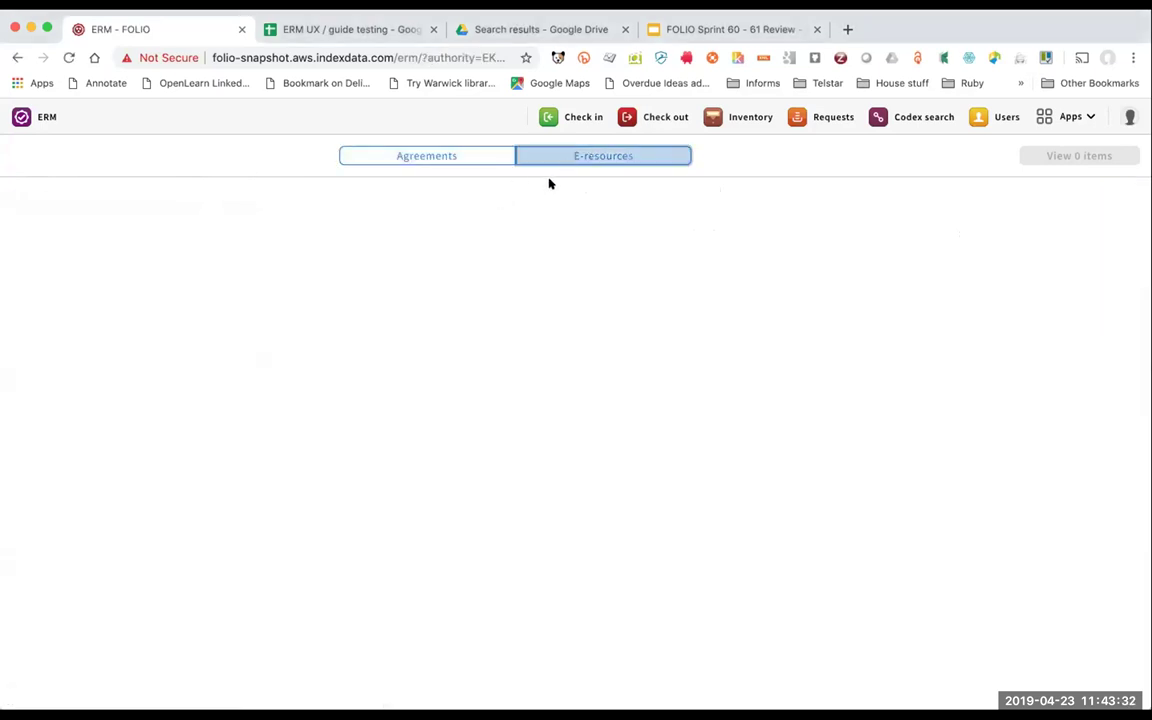
left_click(436, 154)
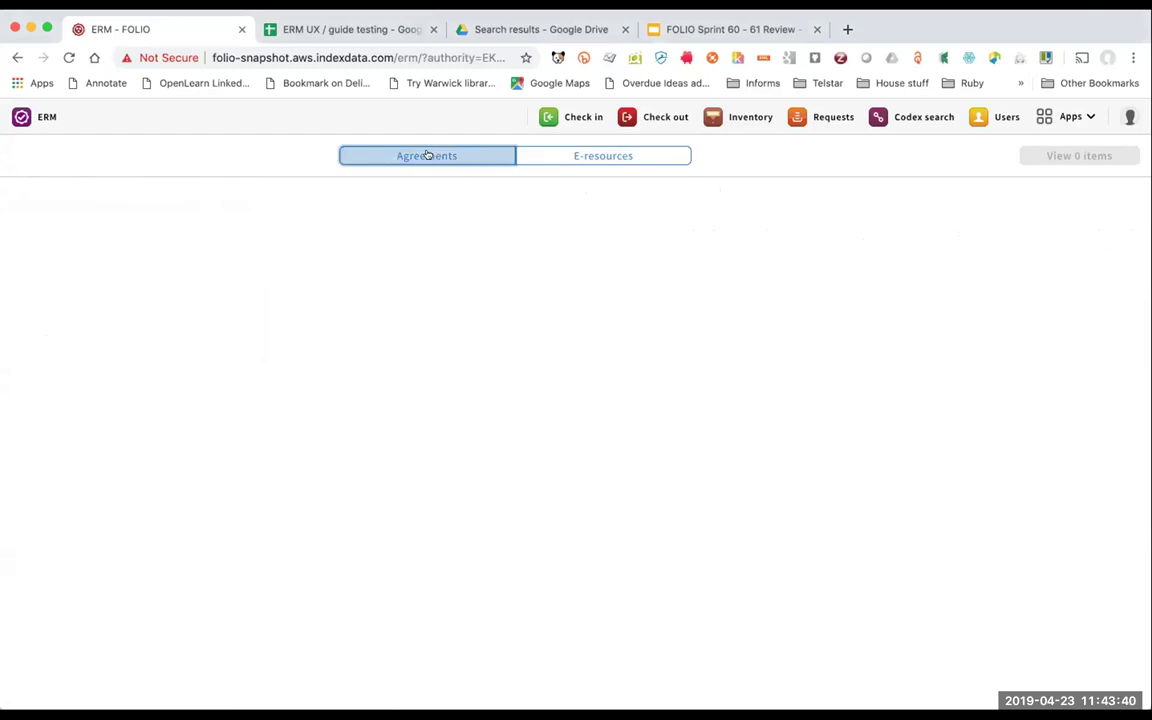
left_click(285, 57)
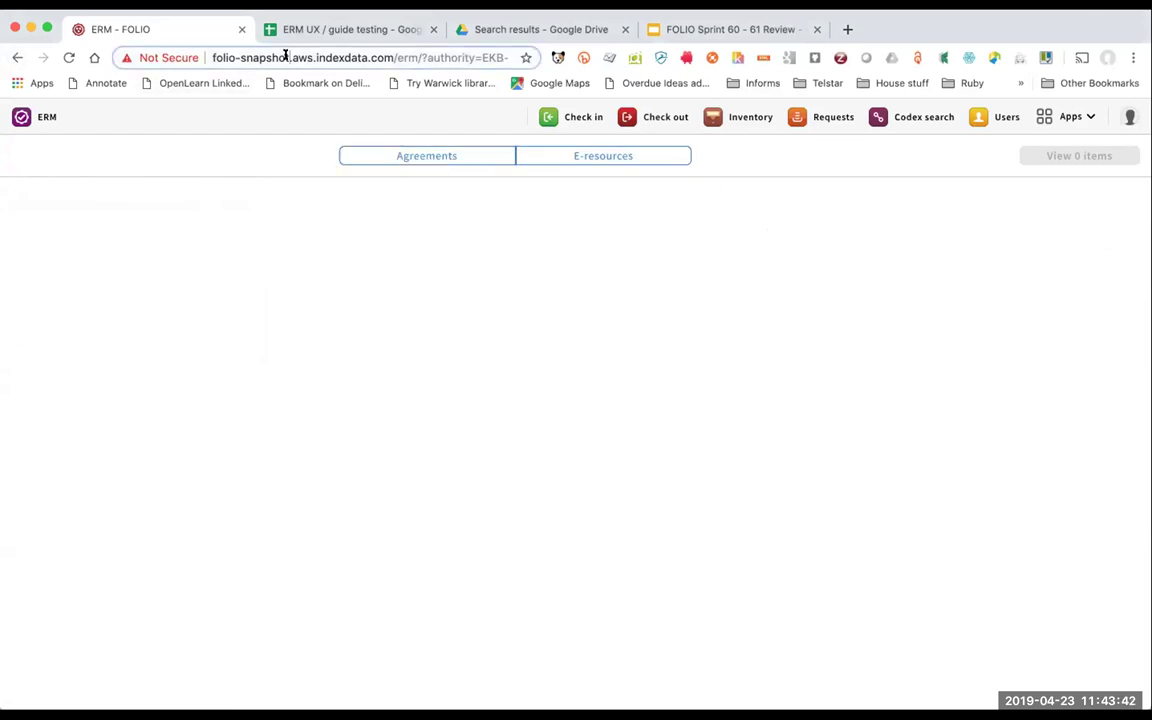
left_click(18, 57)
left_click(18, 57)
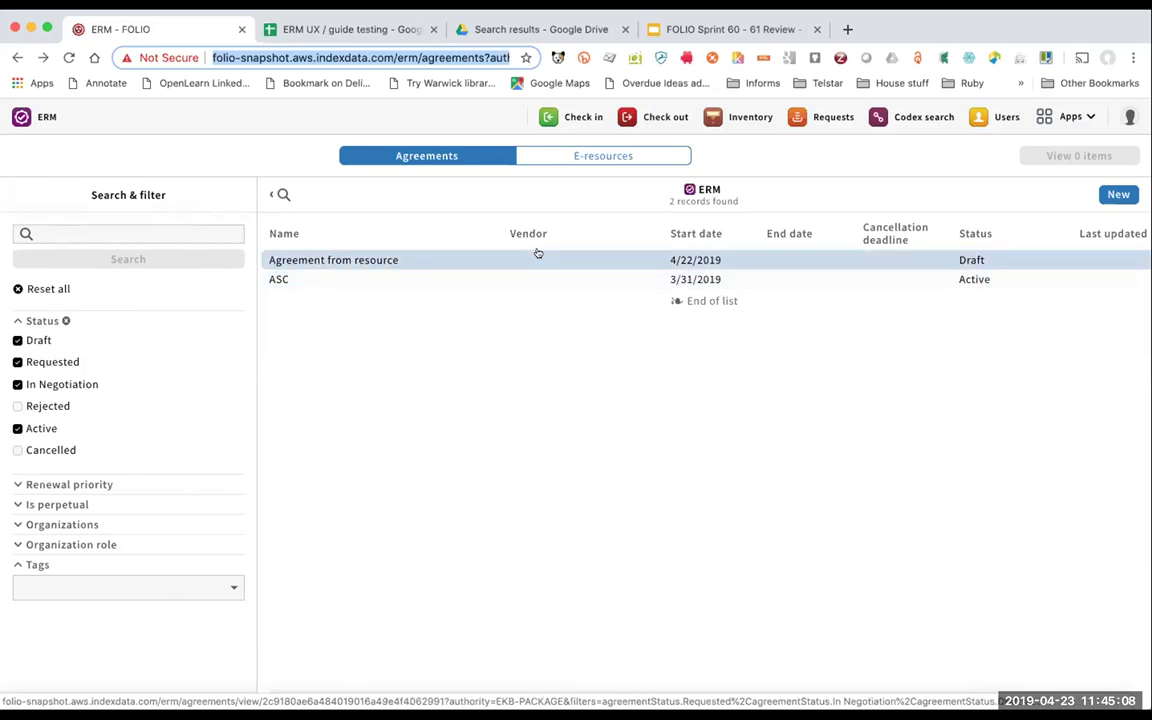
Enable hiding all "E-resources" functionality in the general ERM settings, save the setting, and return to the ERM app
left_click(1063, 126)
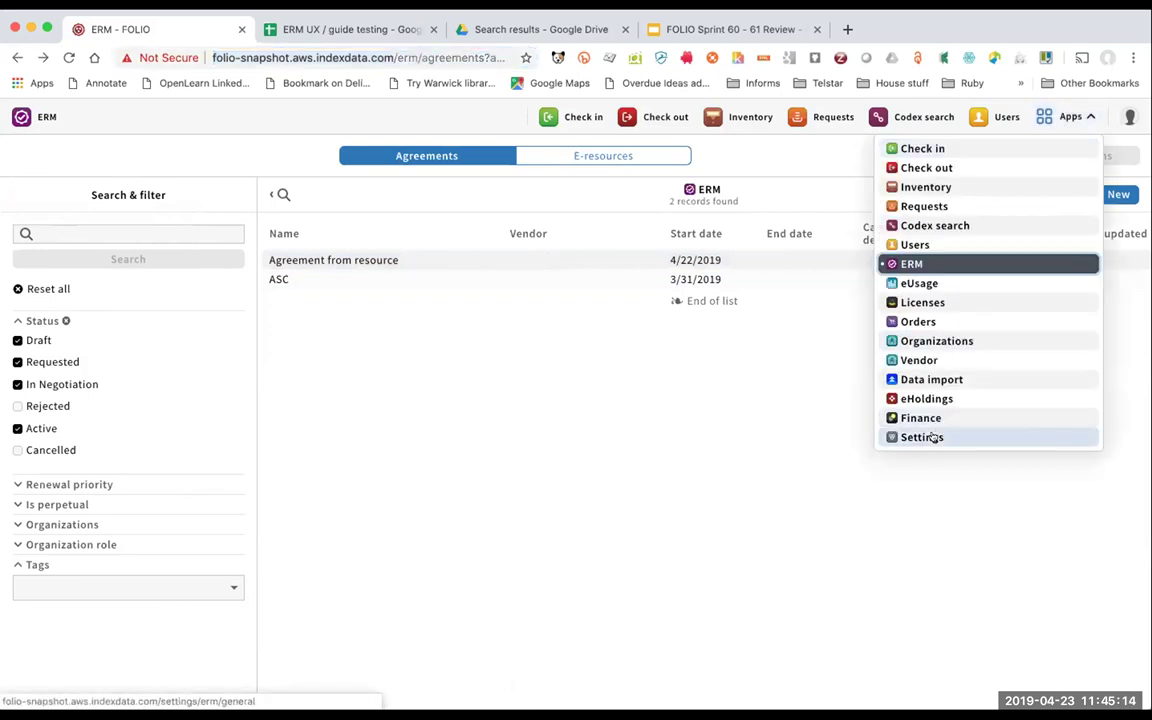
left_click(928, 437)
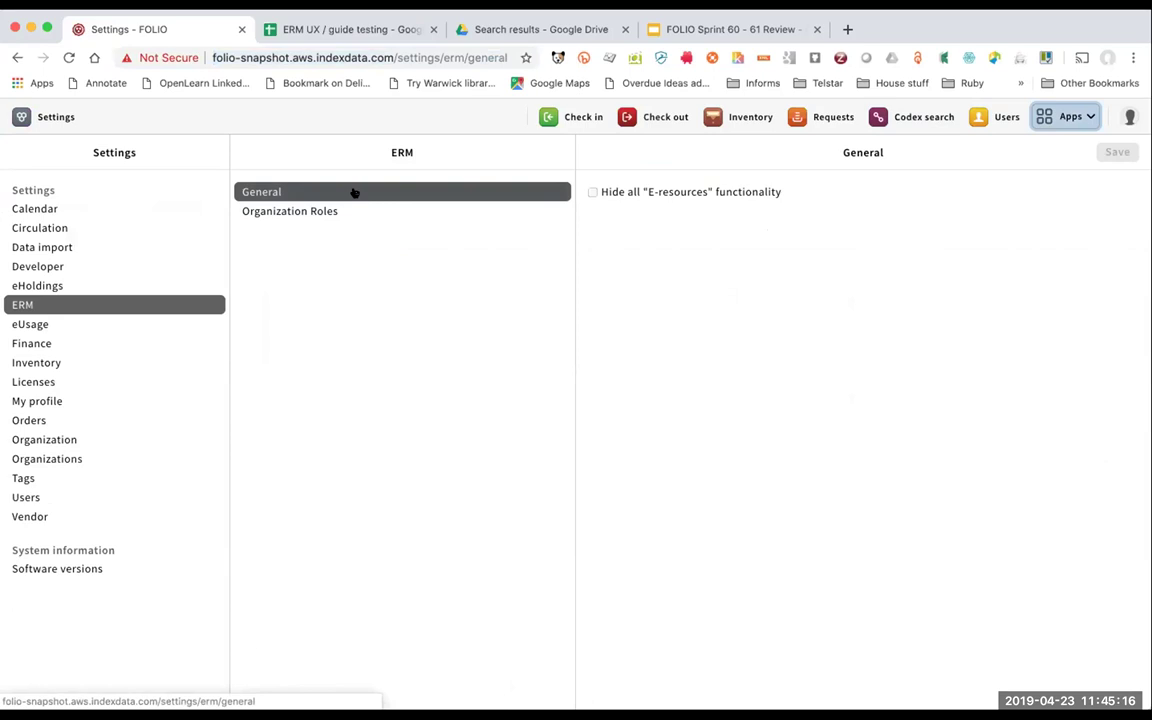
left_click(590, 191)
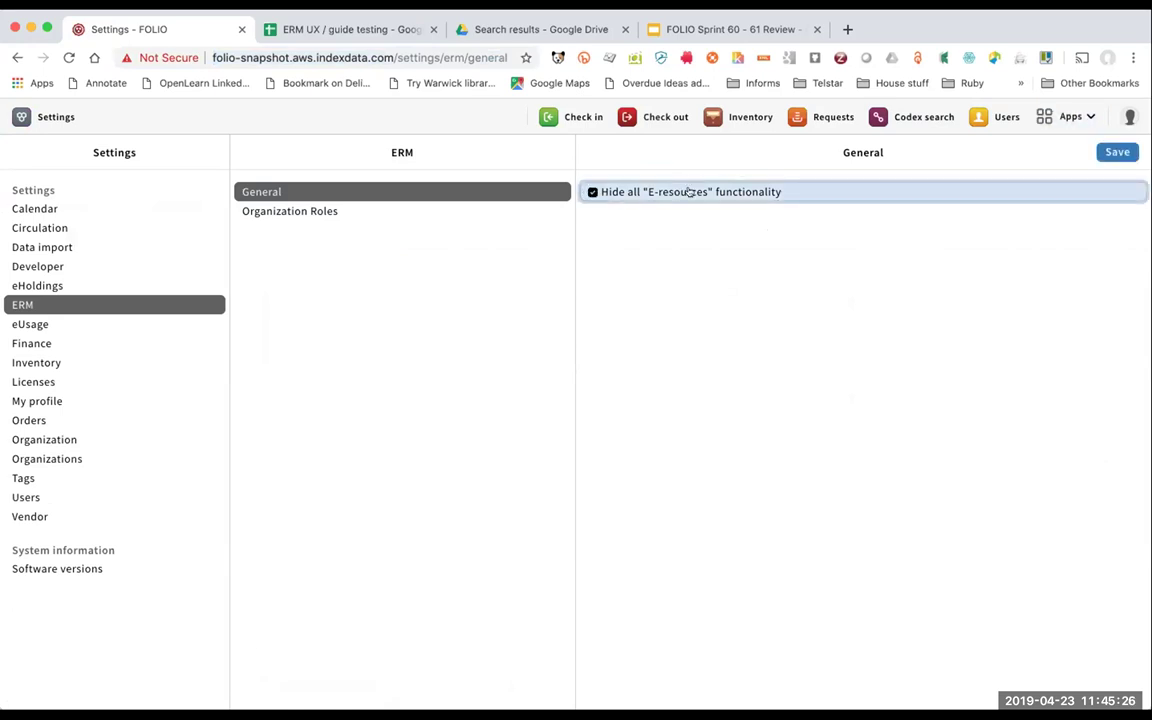
left_click(1120, 153)
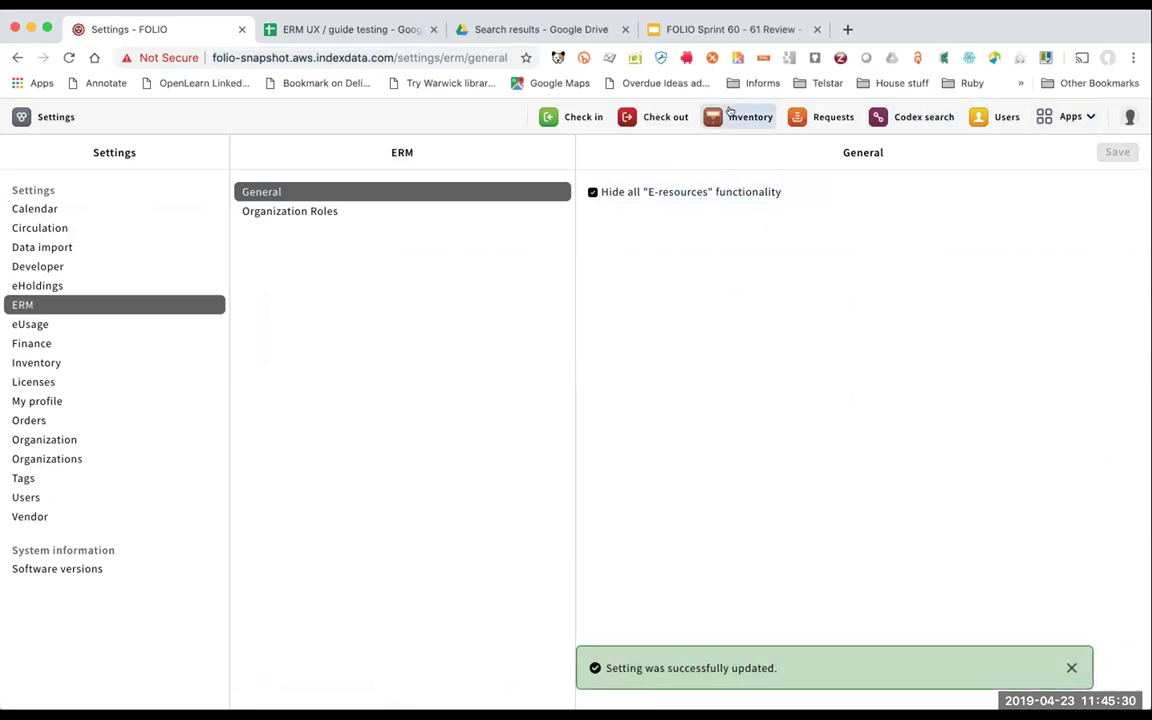
left_click(1064, 119)
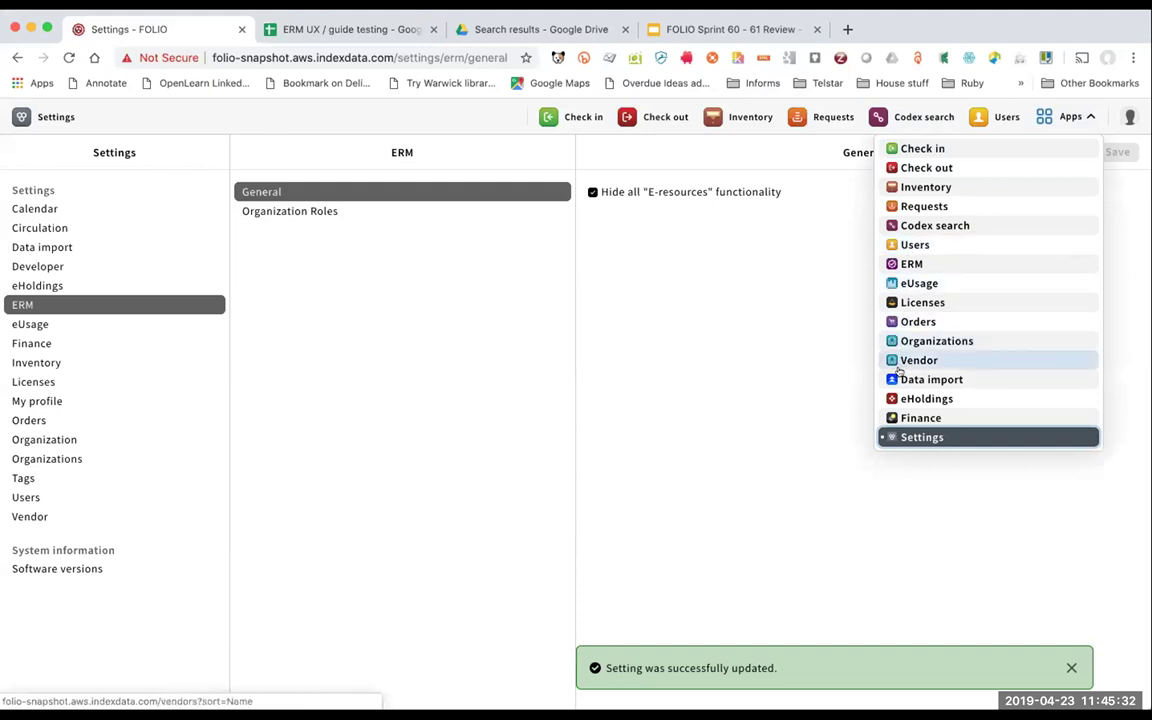
left_click(913, 263)
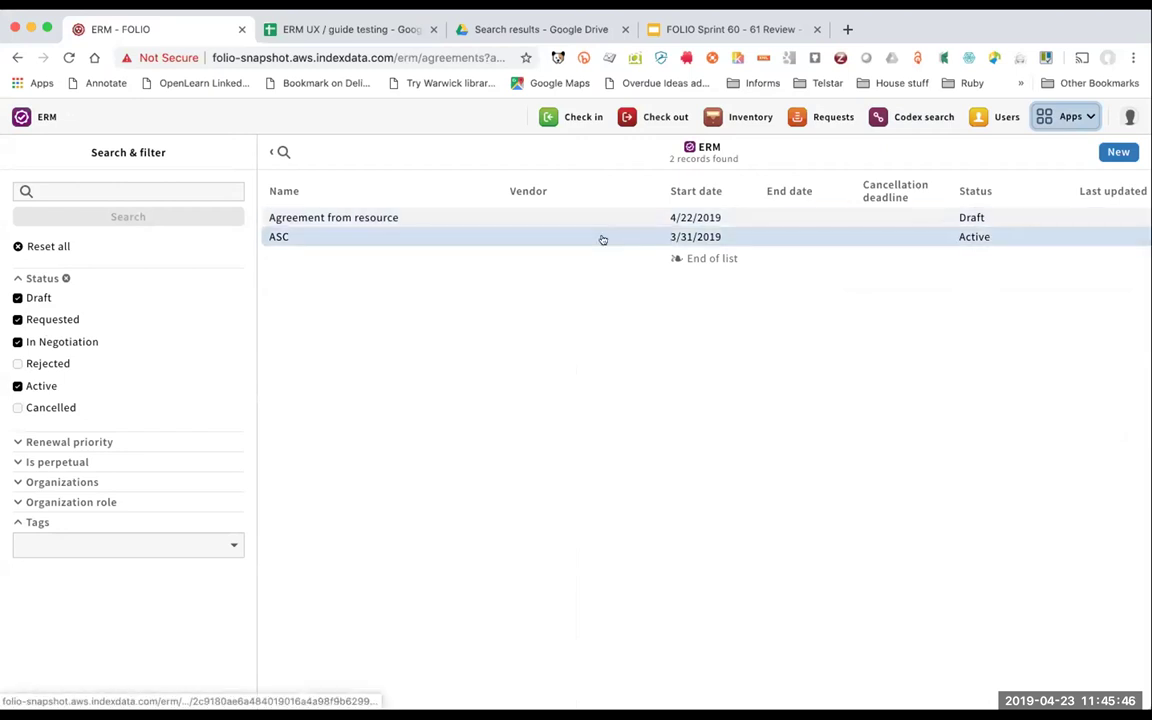
Switch to eHoldings and examine the Academic Search Complete package details down to its linked agreements
left_click(1057, 116)
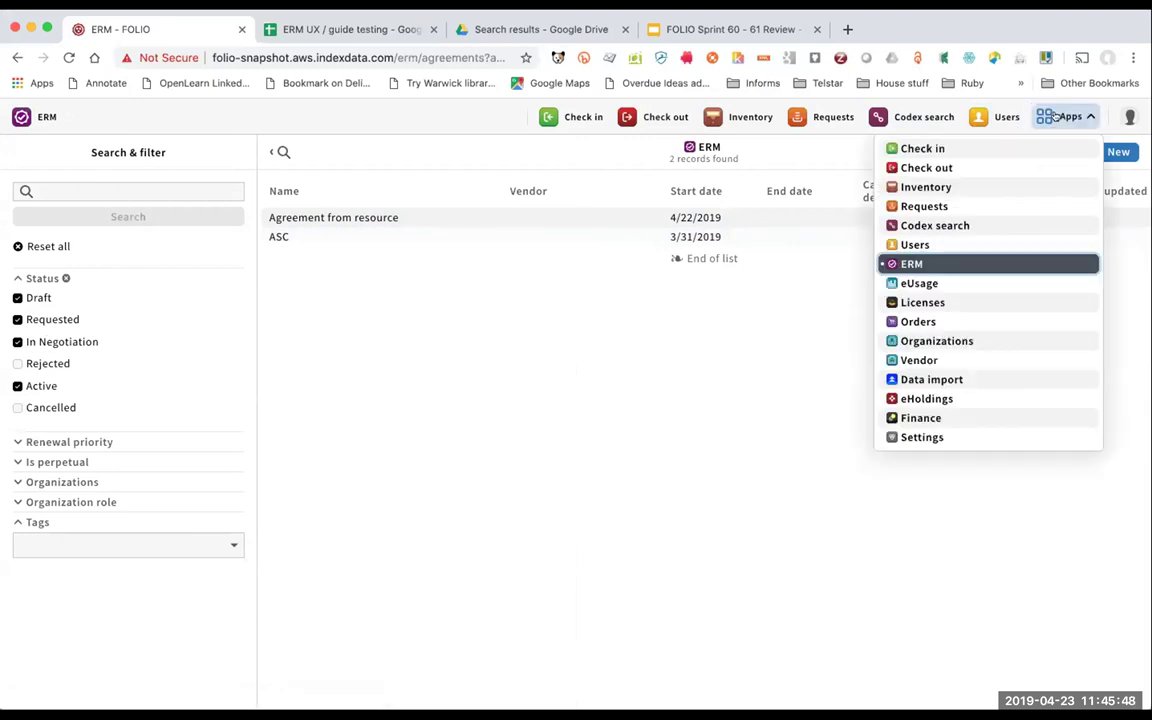
left_click(928, 398)
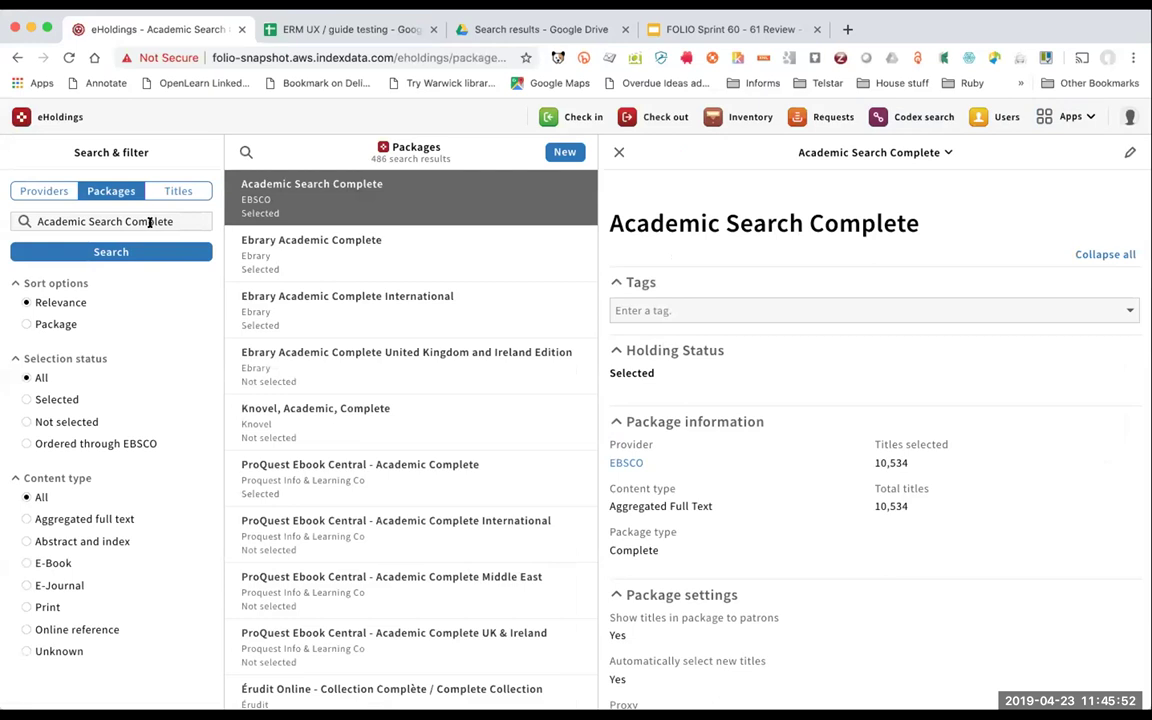
left_click(171, 221)
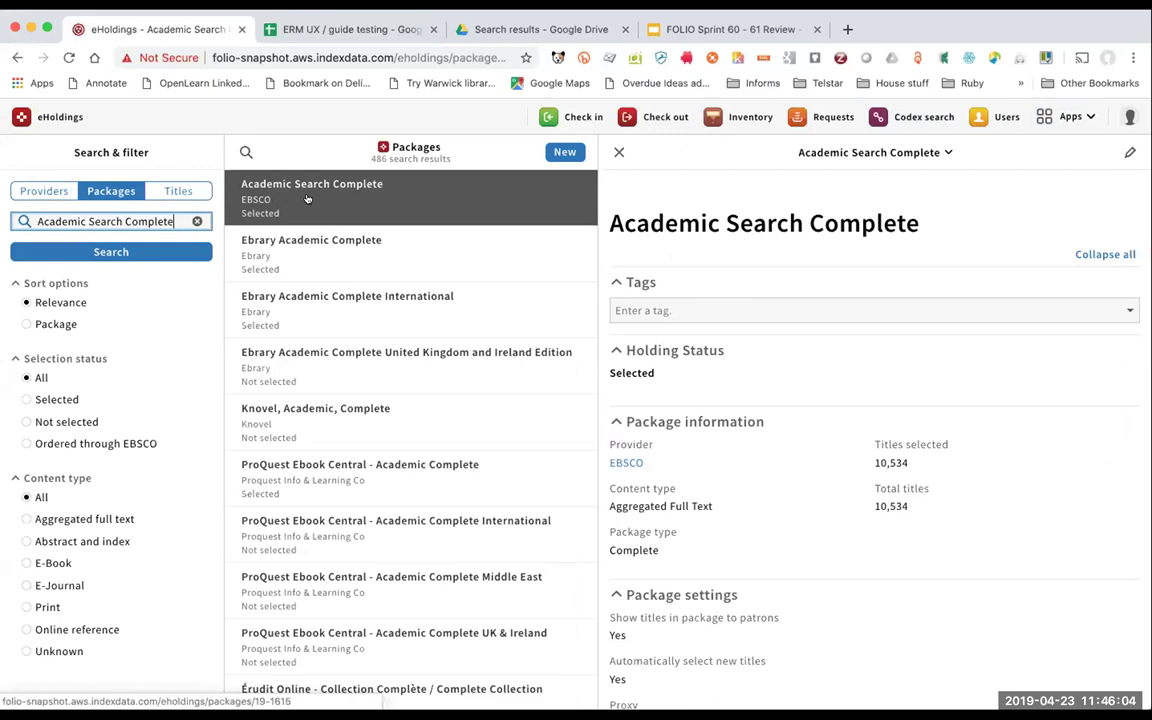
scroll(899, 467, "down", 3)
scroll(899, 467, "down", 2)
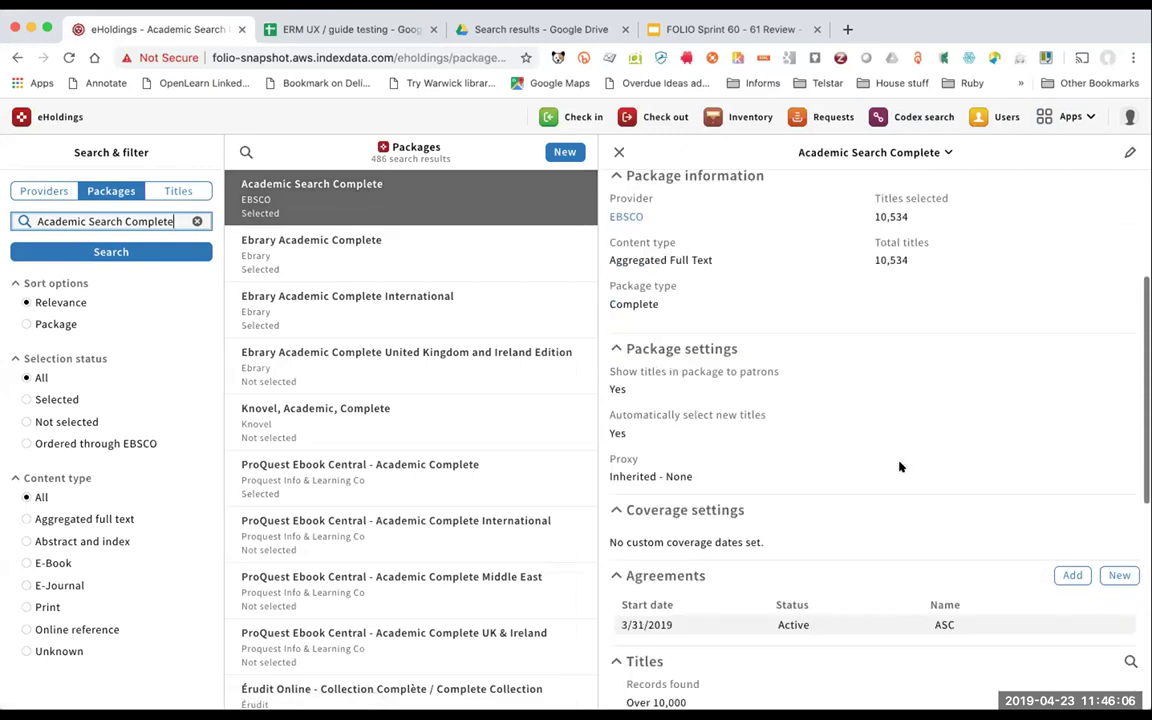
Start a new agreement from the package's Agreements section, named "Academic Search Premier Agreement", with start date 2019-04-01 and status Active
scroll(810, 592, "down", 1)
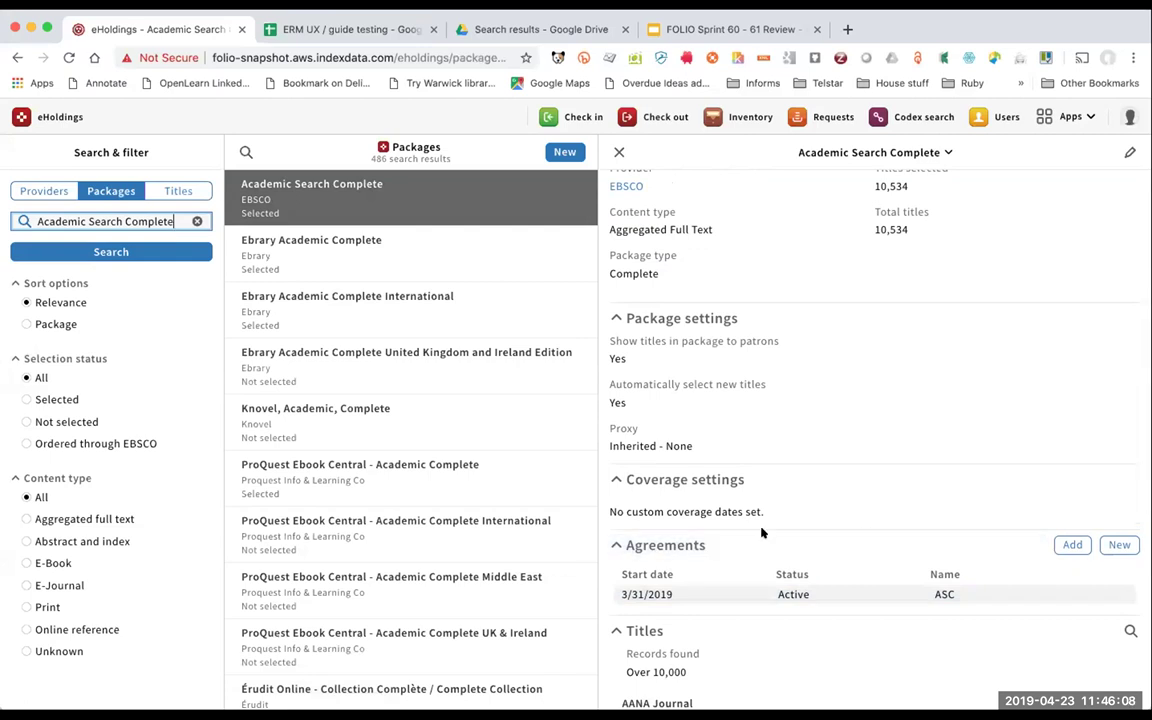
left_click(1118, 545)
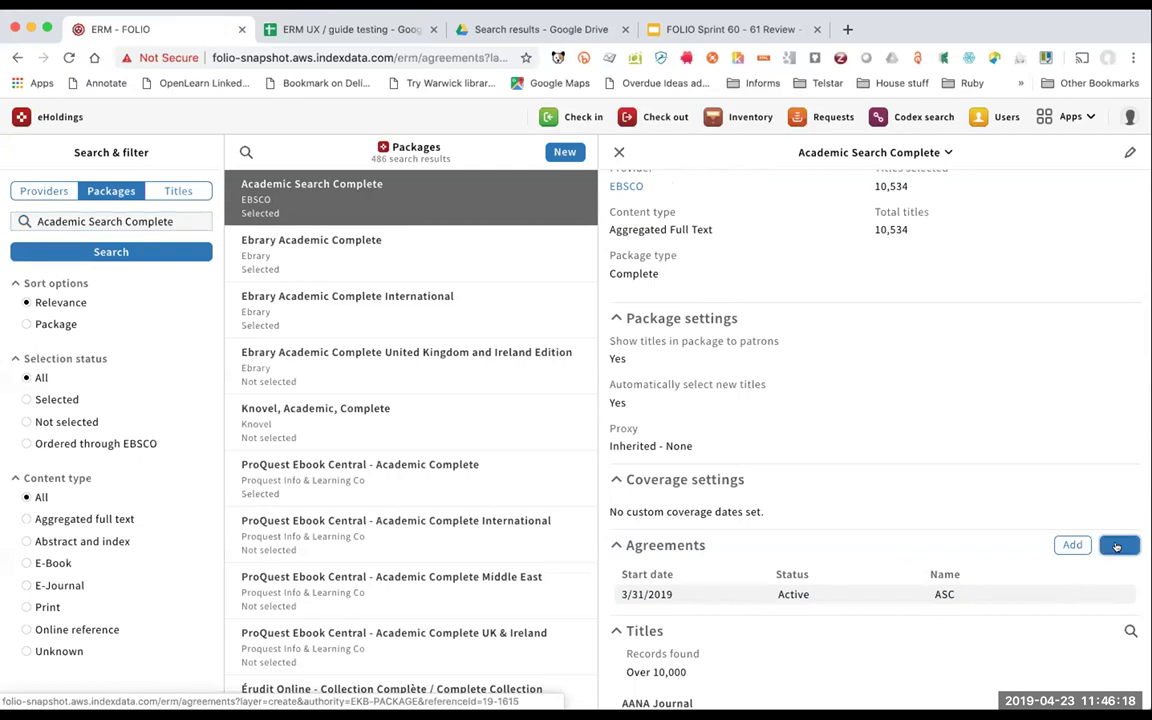
left_click(662, 263)
type("Ac")
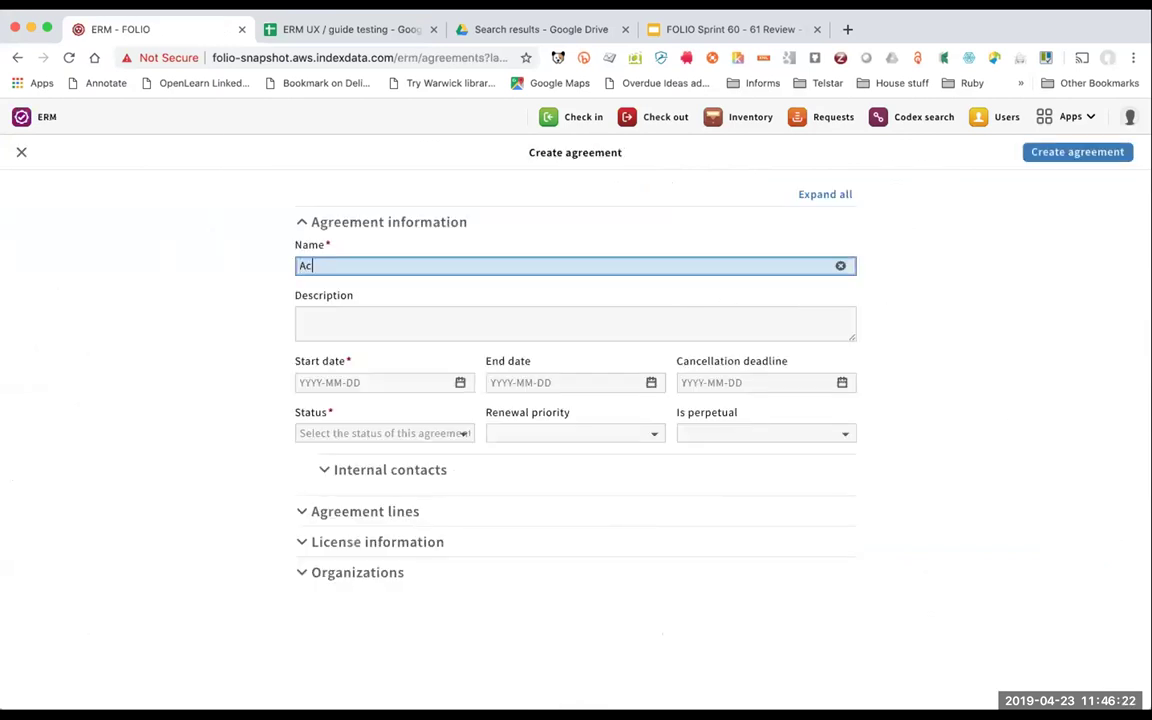
type("ademic Search Premier Agreement")
left_click(352, 382)
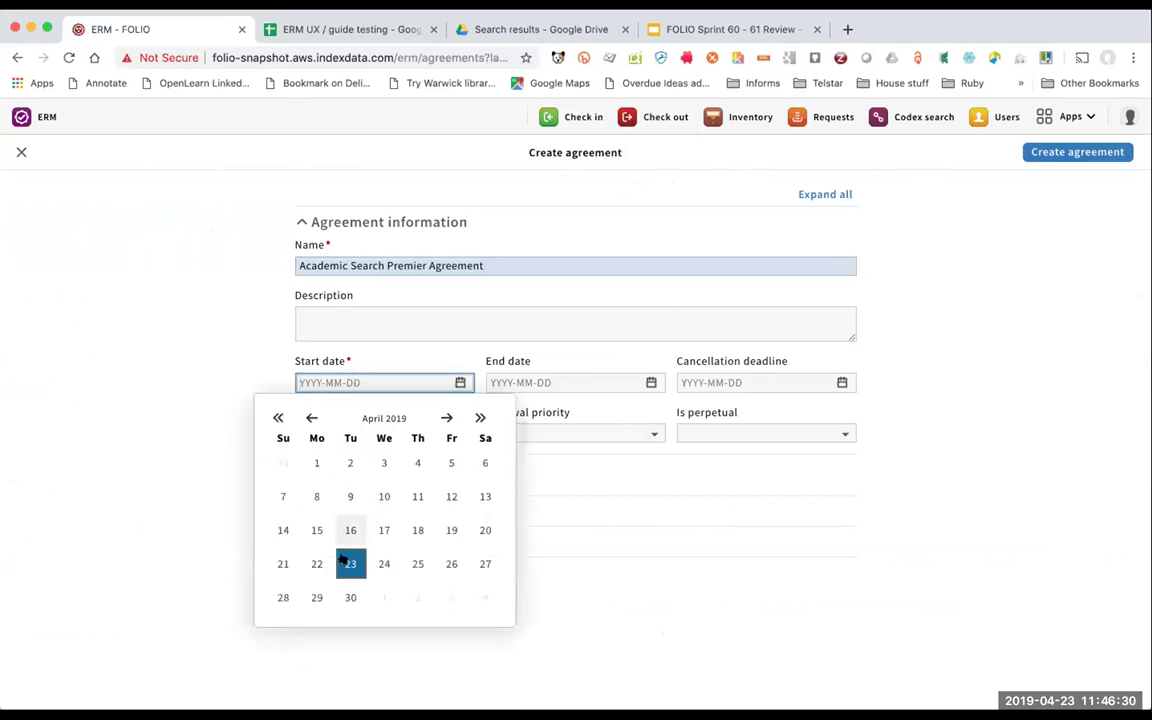
left_click(316, 463)
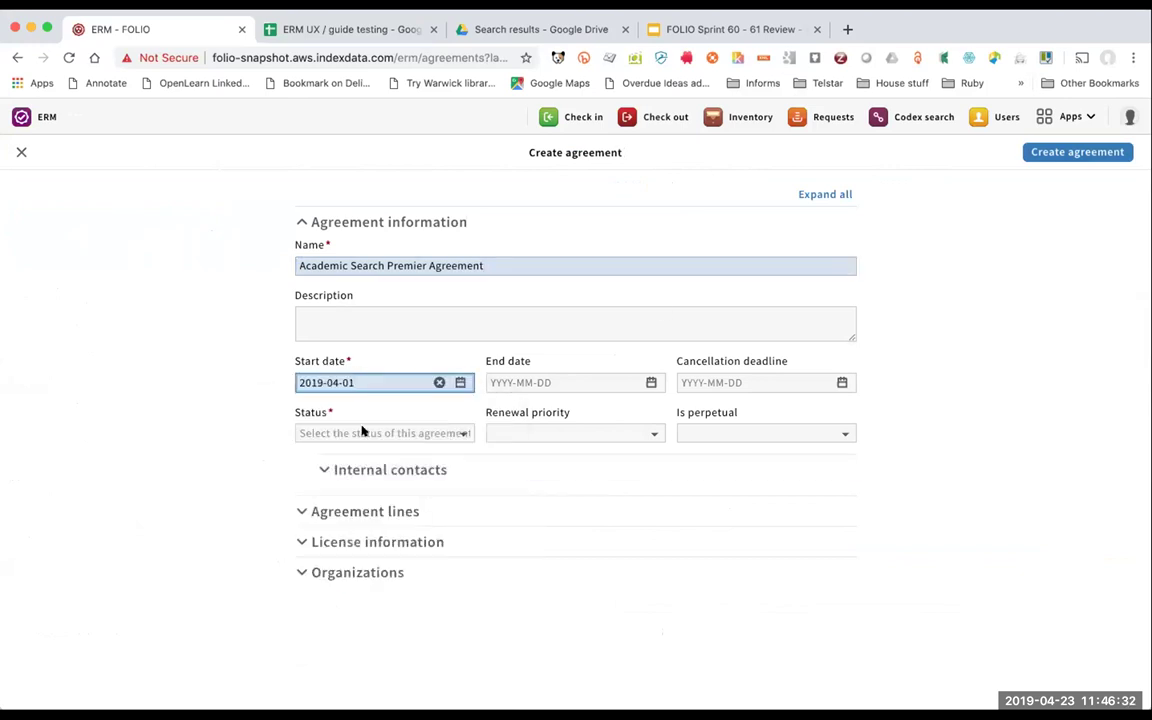
left_click(363, 431)
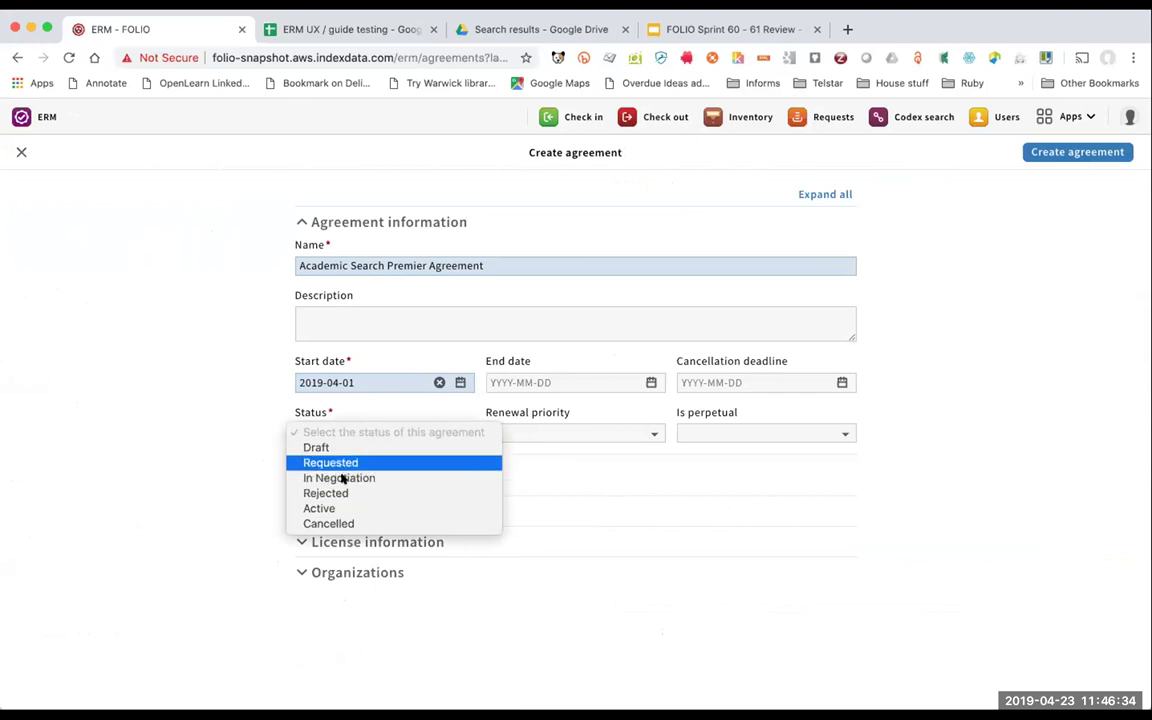
left_click(340, 508)
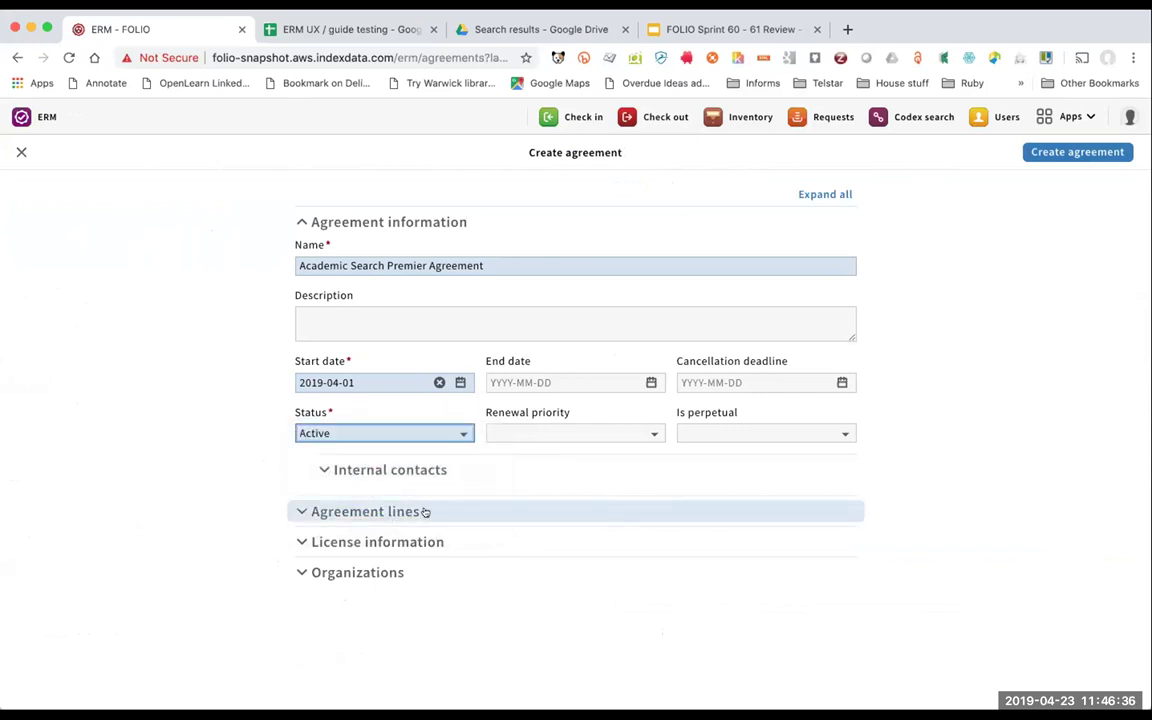
Check the new agreement's Internal contacts and Agreement lines sections, and create the agreement
left_click(358, 472)
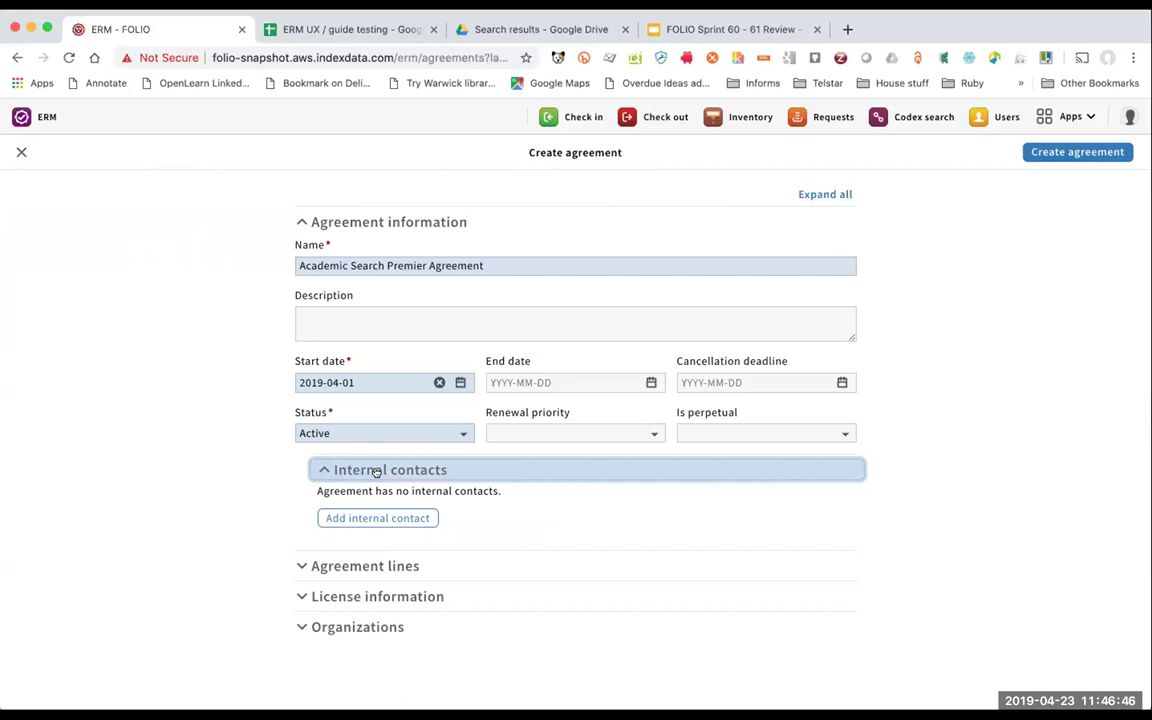
left_click(375, 471)
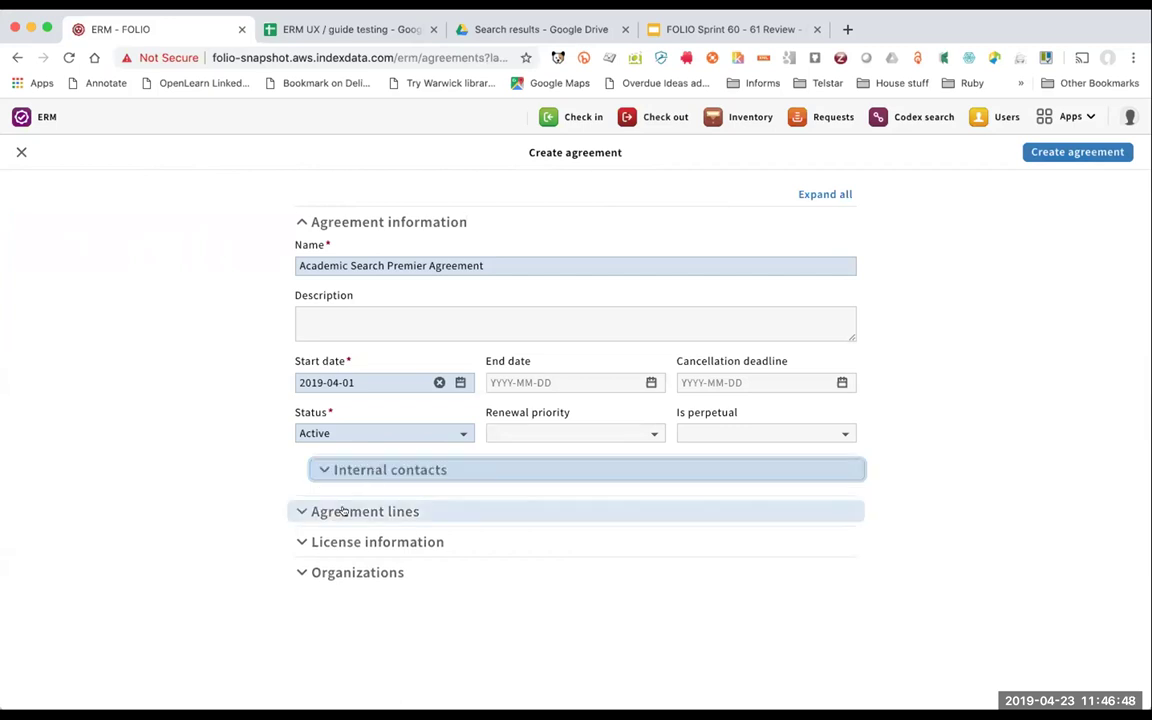
left_click(334, 512)
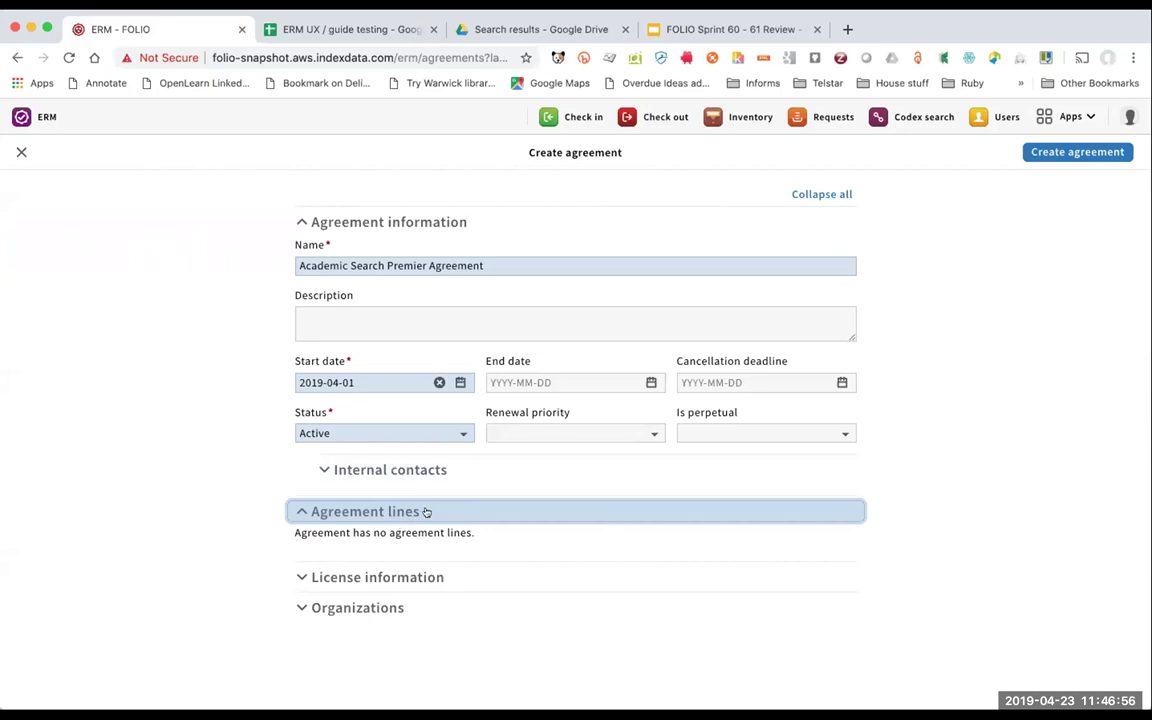
left_click(1075, 151)
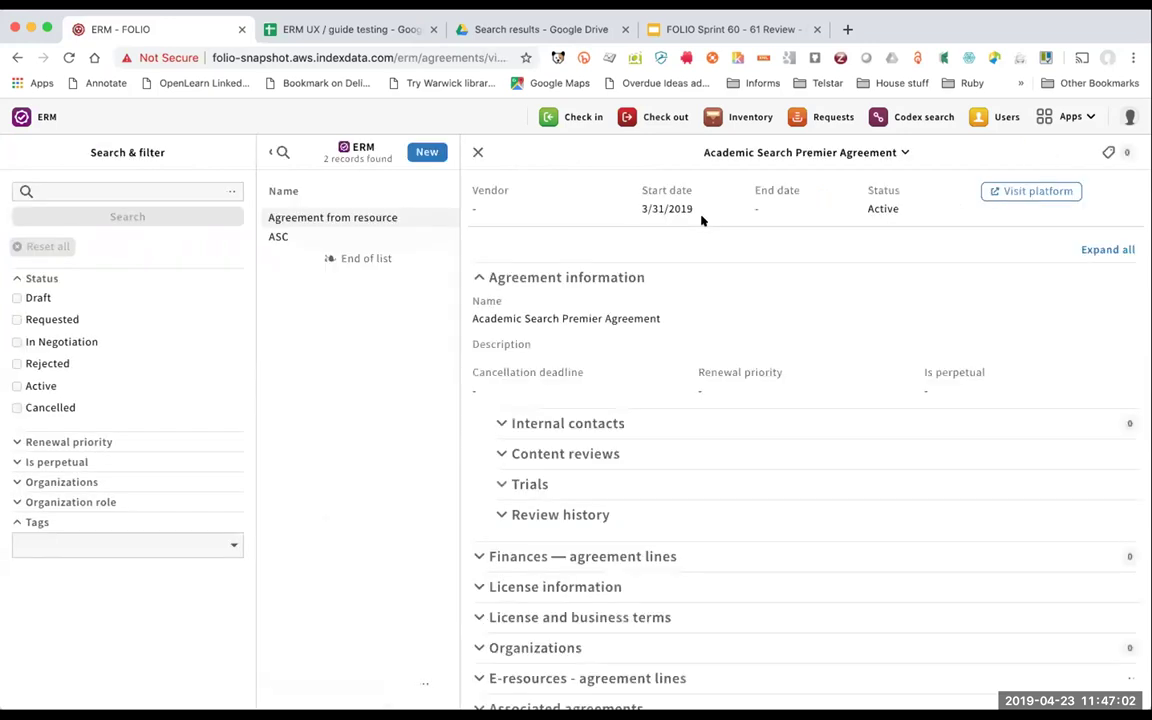
Examine the E-resources agreement lines of the Academic Search Premier Agreement and of the ASC agreement
scroll(538, 469, "down", 1)
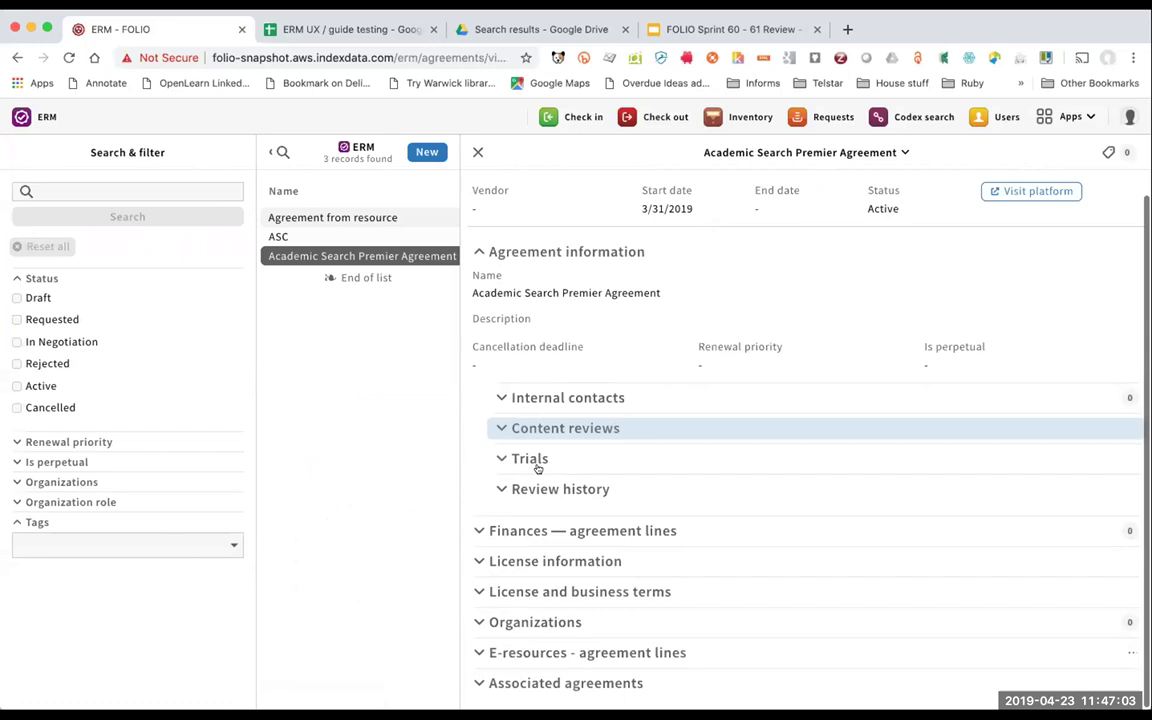
left_click(533, 651)
scroll(533, 651, "down", 2)
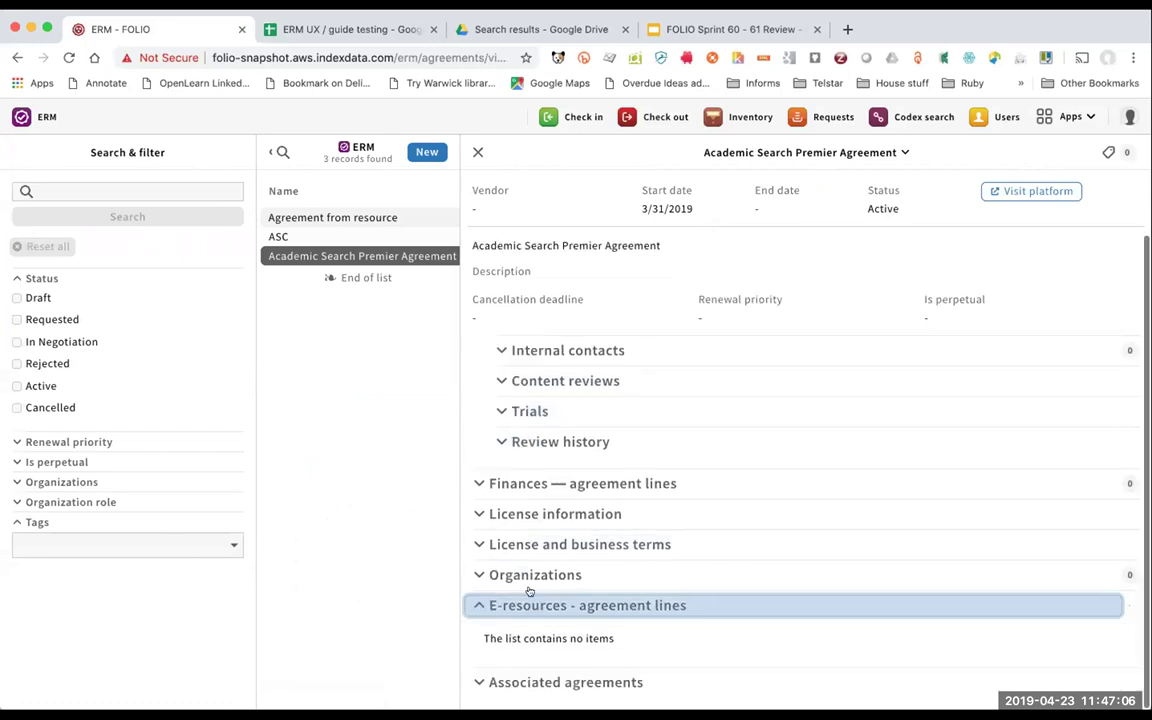
left_click(324, 237)
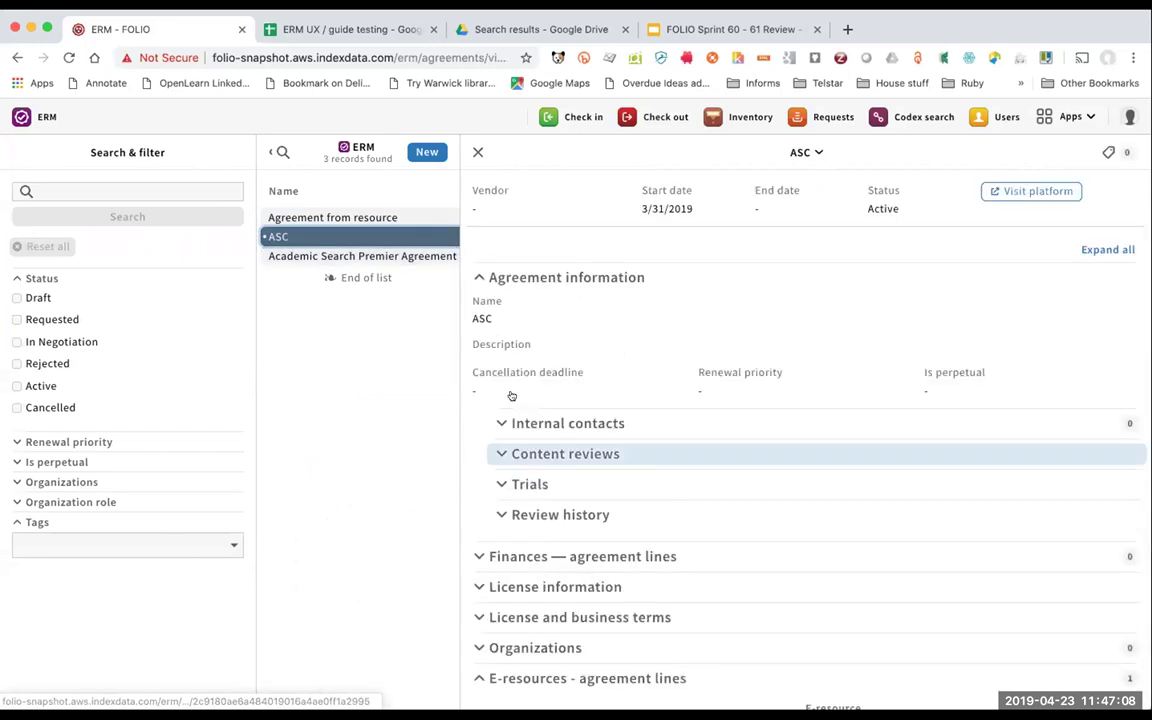
scroll(577, 590, "down", 2)
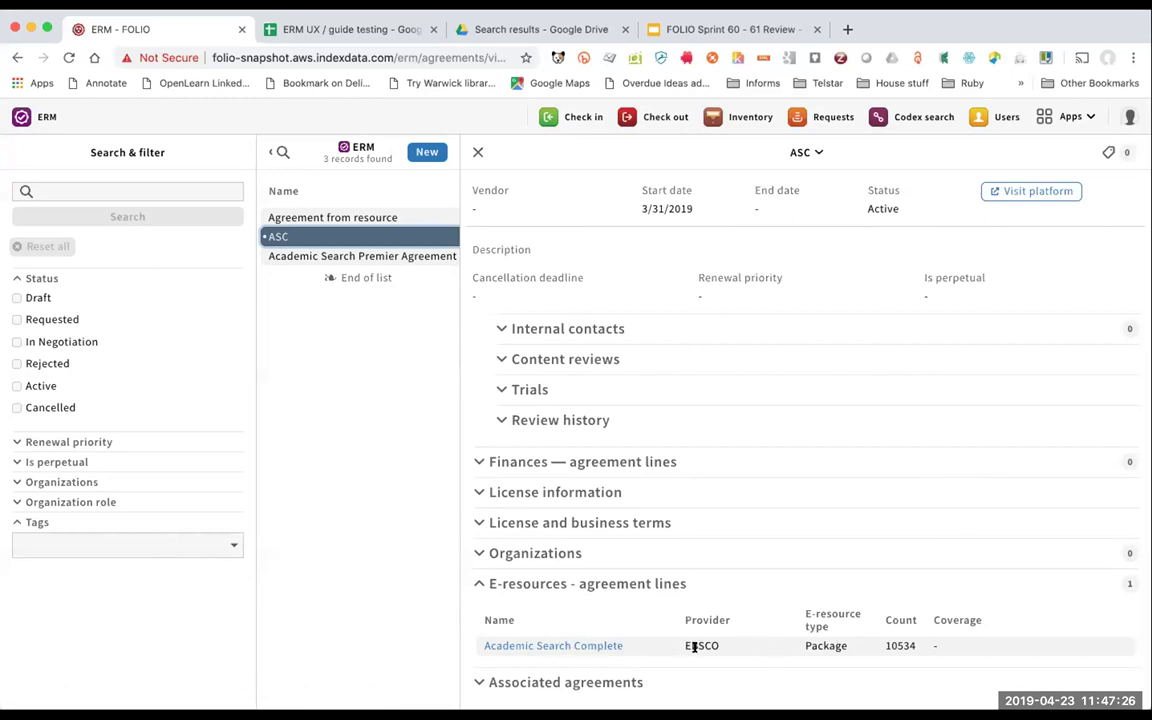
Open the Academic Search Complete package linked from the ASC agreement and look through its details in eHoldings
left_click(582, 645)
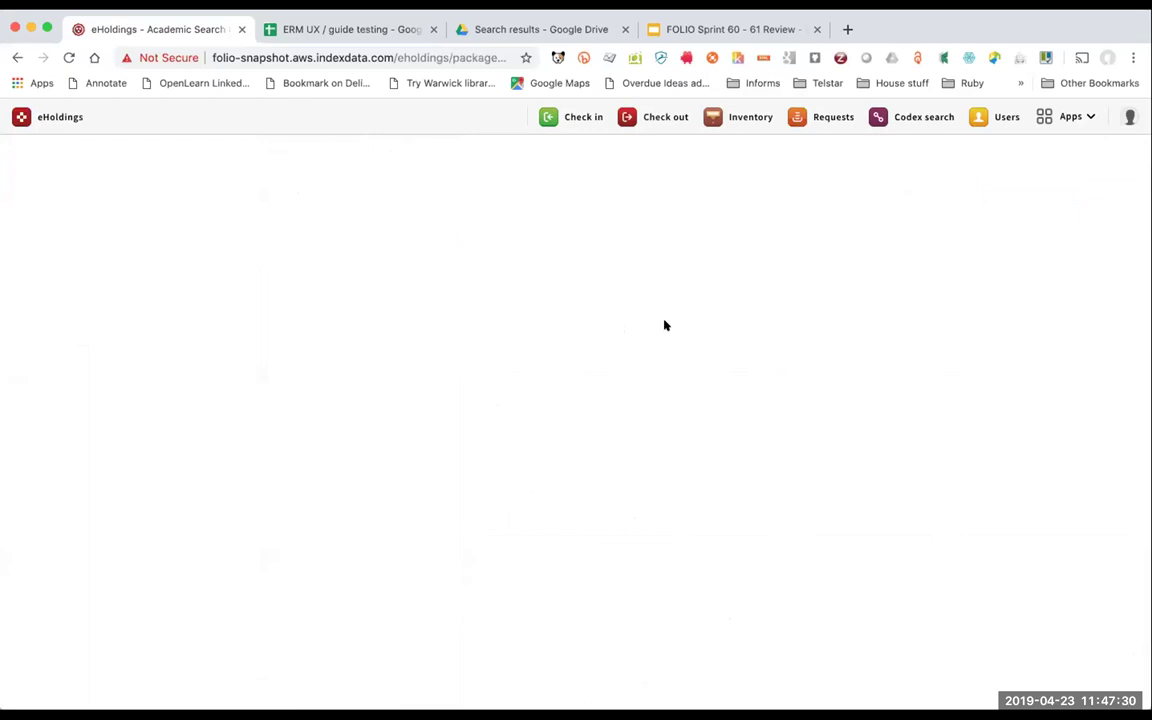
scroll(499, 399, "down", 2)
scroll(494, 429, "up", 1)
scroll(494, 432, "down", 3)
scroll(494, 432, "up", 3)
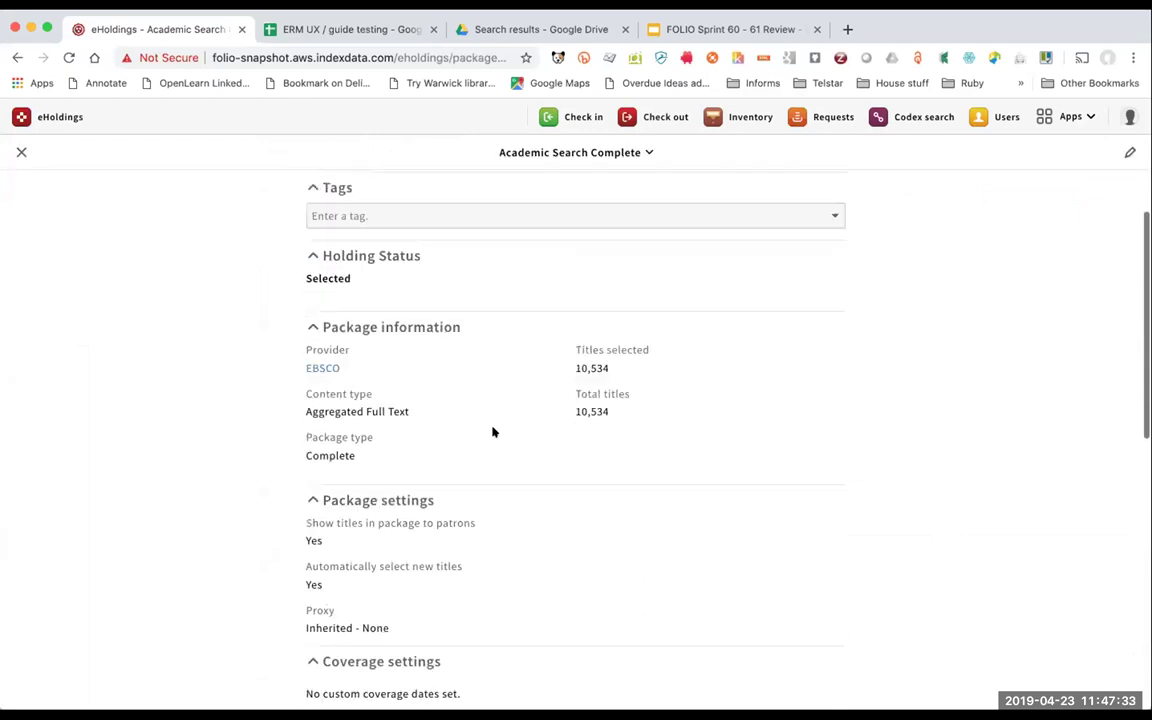
Return to the ASC agreement, examine its E-resources agreement lines, and close the agreement details
left_click(17, 57)
scroll(668, 599, "down", 1)
left_click(577, 658)
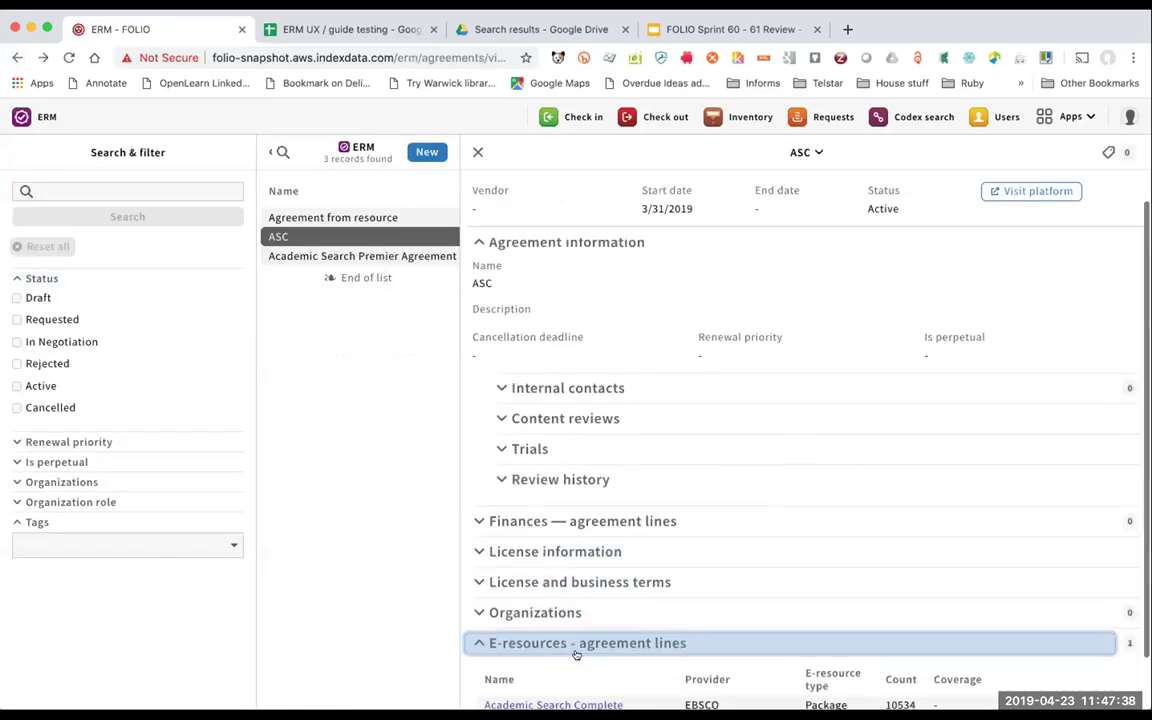
scroll(577, 655, "down", 2)
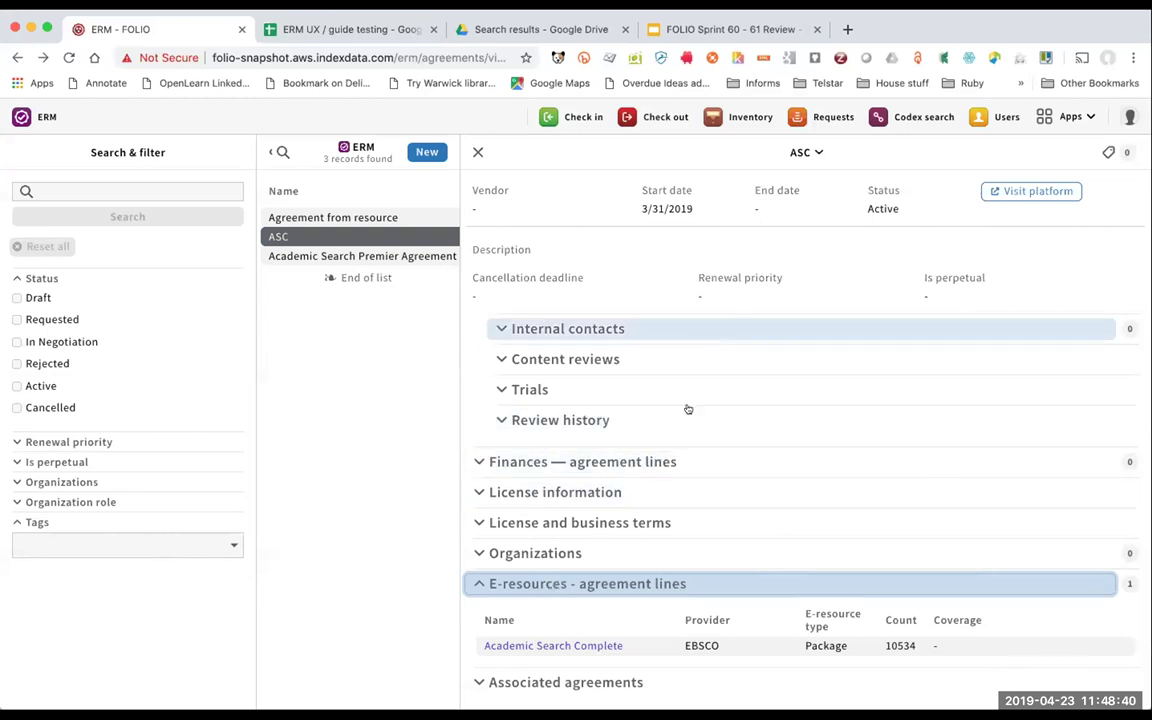
scroll(606, 522, "up", 2)
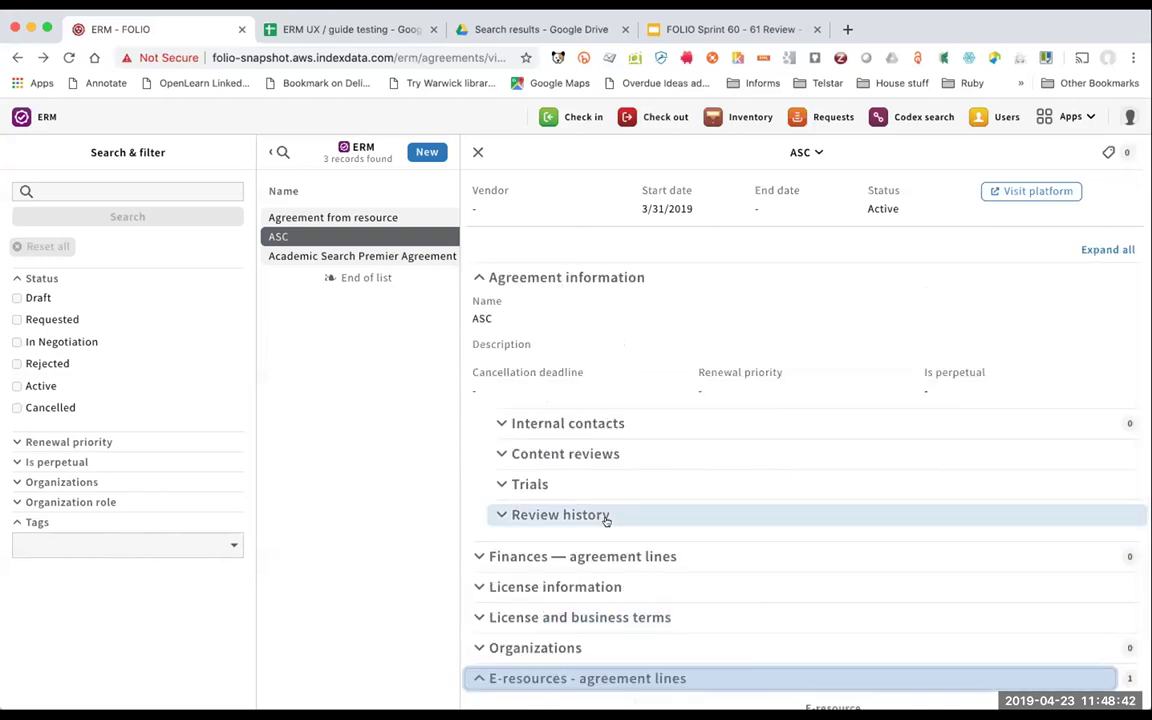
scroll(630, 440, "down", 2)
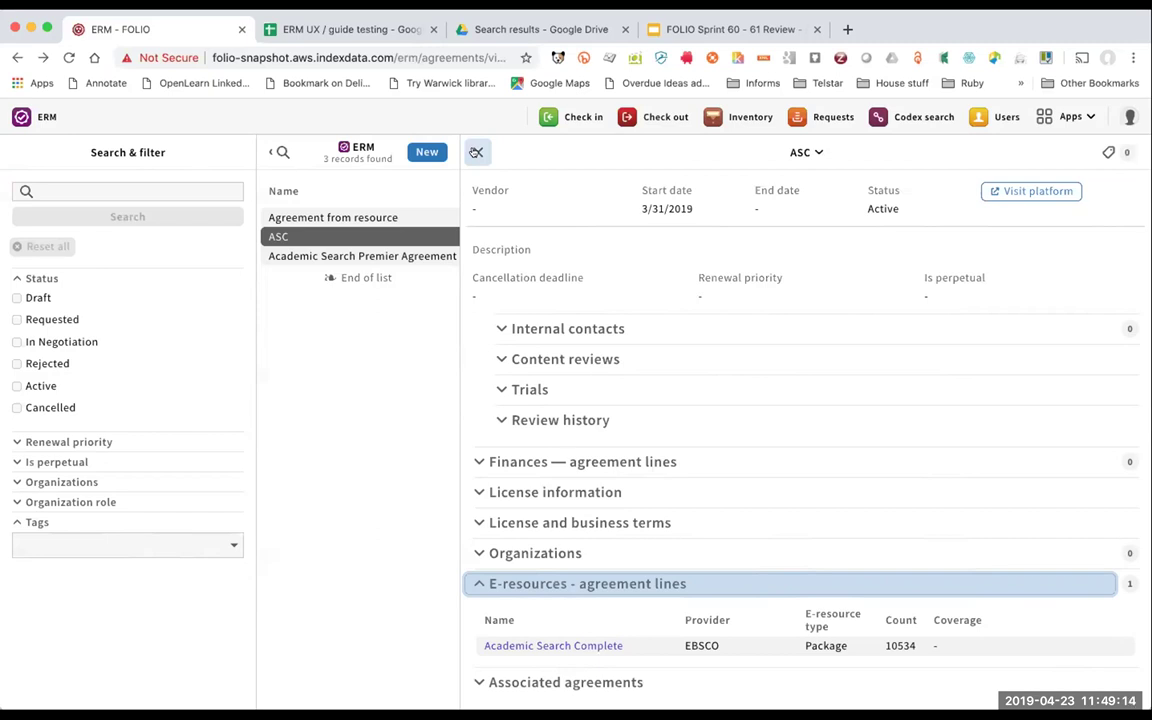
left_click(476, 152)
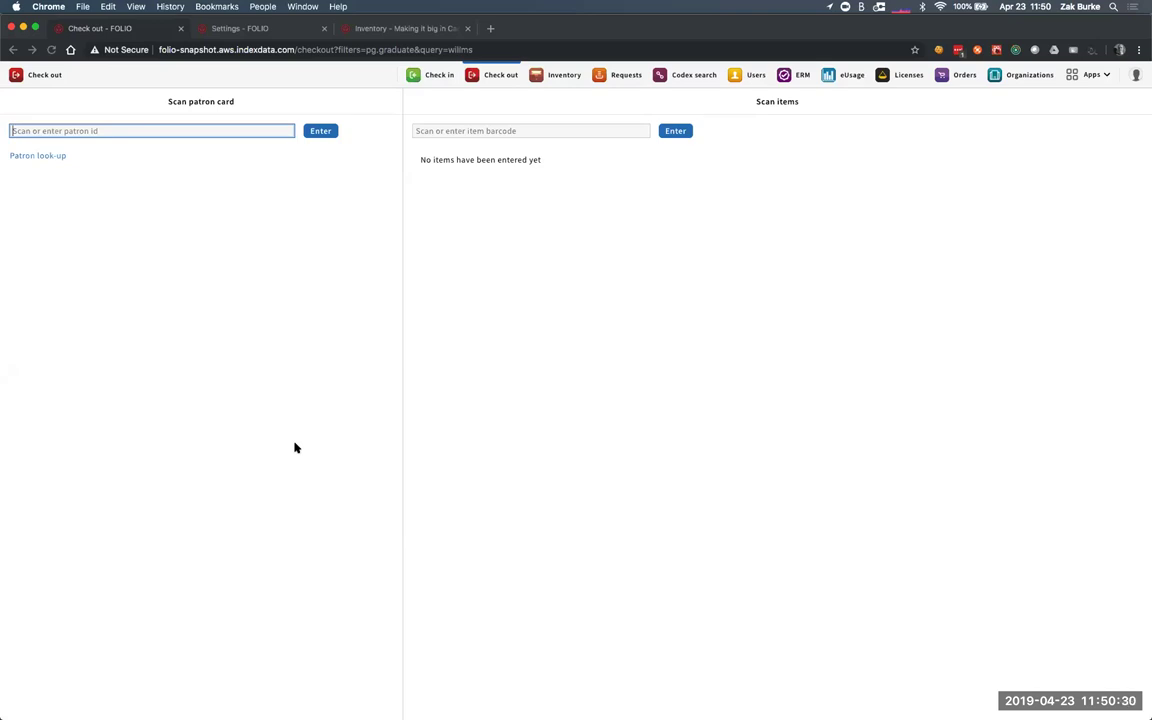
Try to look up the patron in Check out with the barcode copied from BBEdit
key("super+Tab")
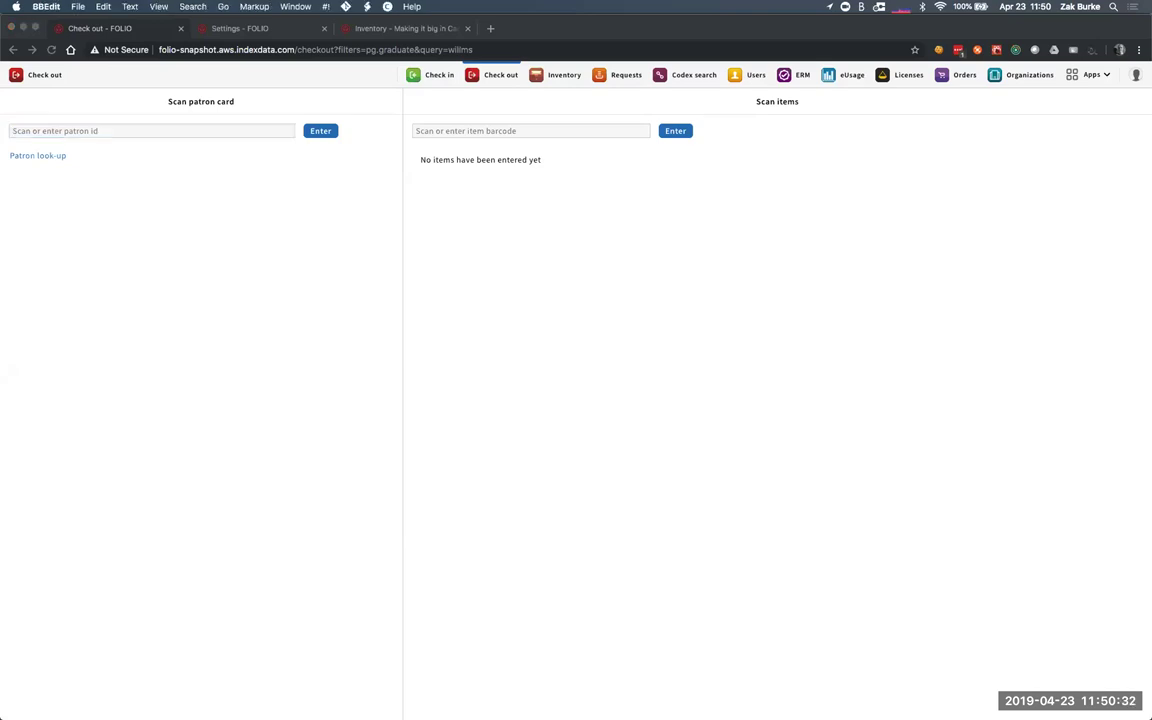
key("super+Tab")
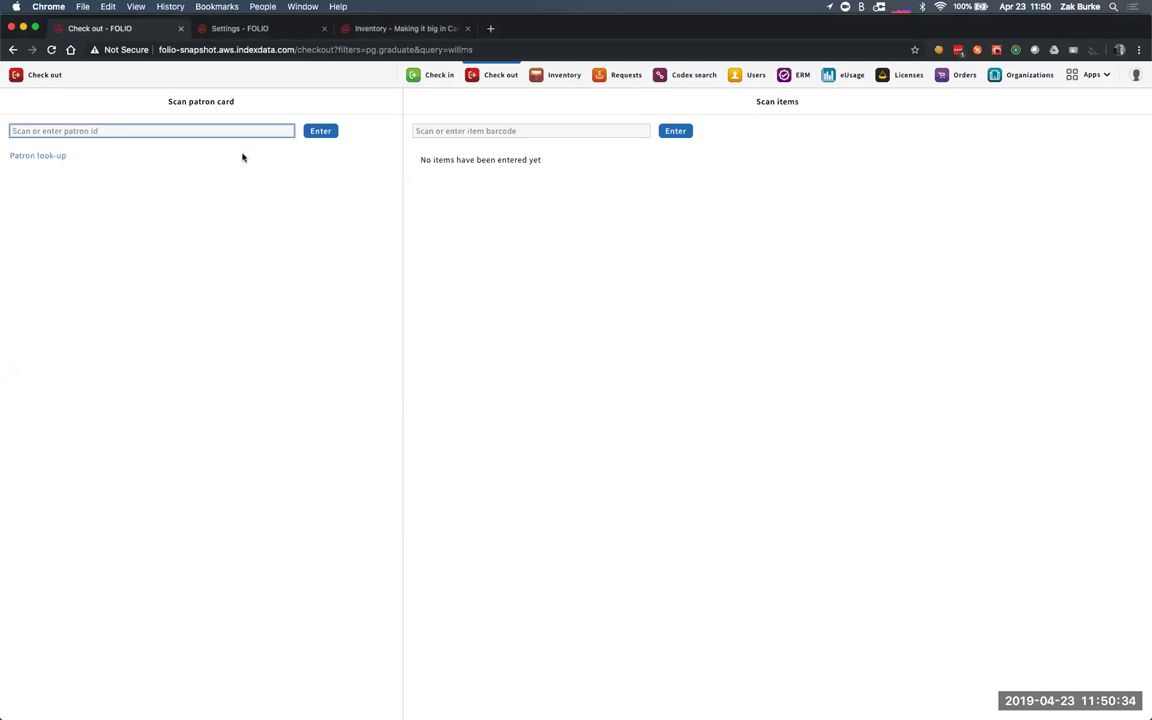
key("super+v")
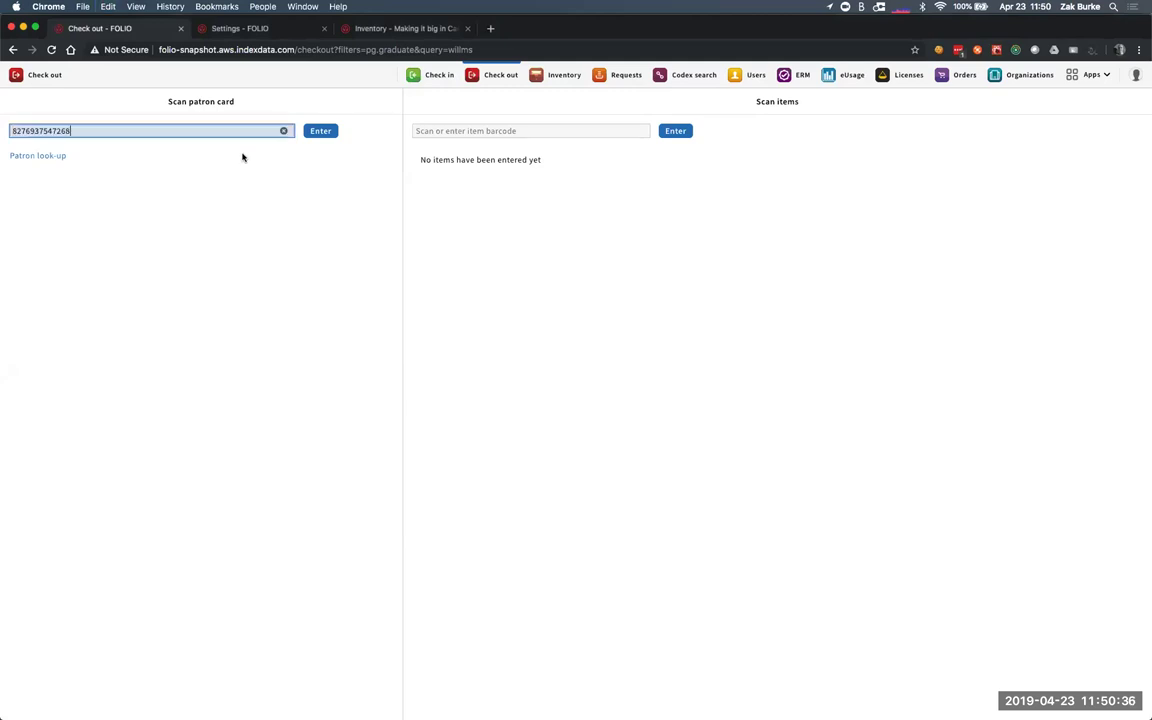
left_click(320, 131)
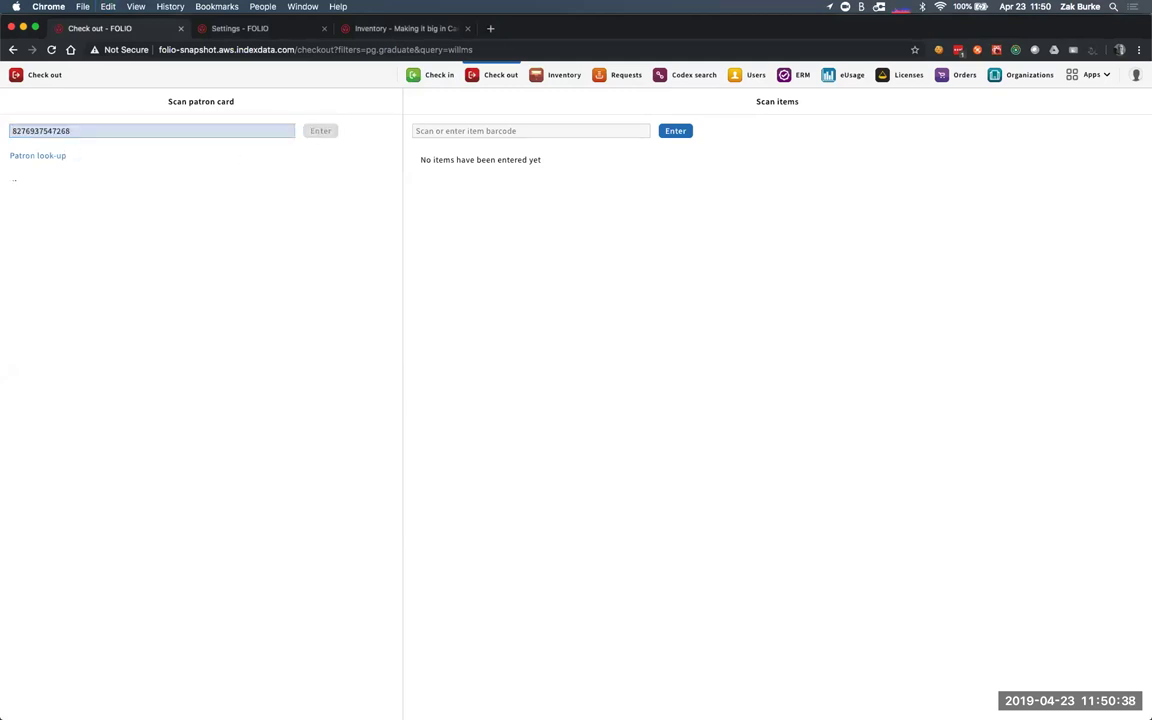
Replace the entered patron id with the patron's barcode copied from BBEdit and load the borrower
key("super+Tab")
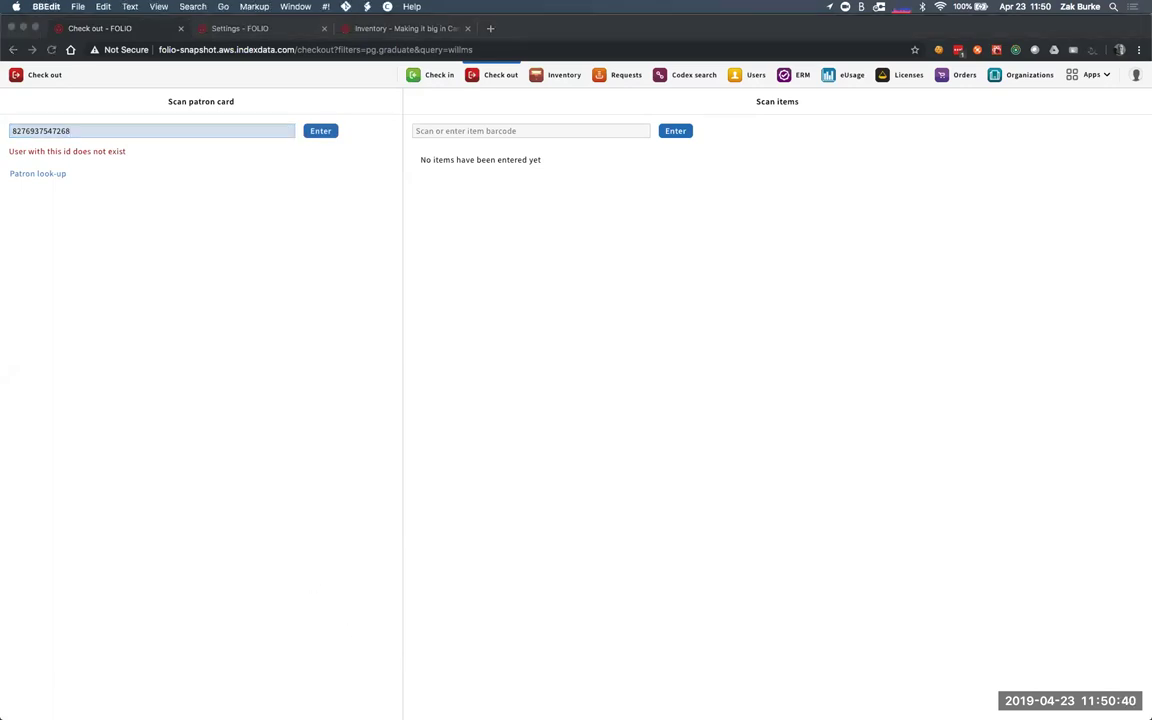
key("super+Tab")
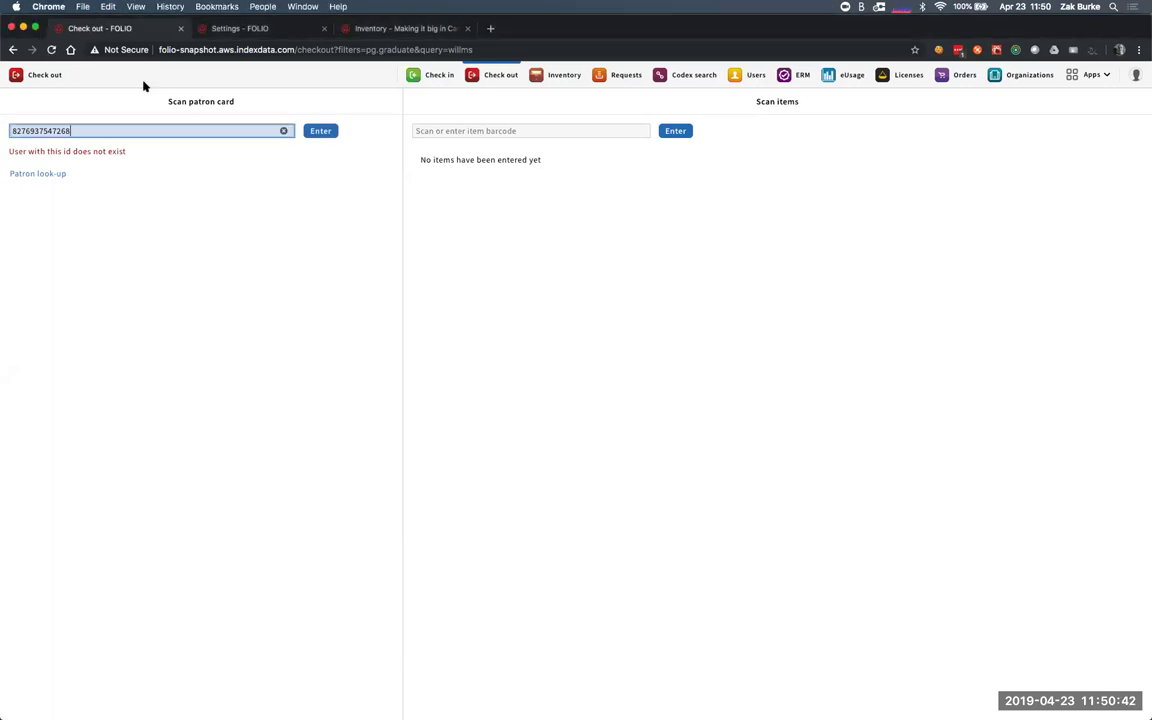
key("BackSpace")
key("super+v")
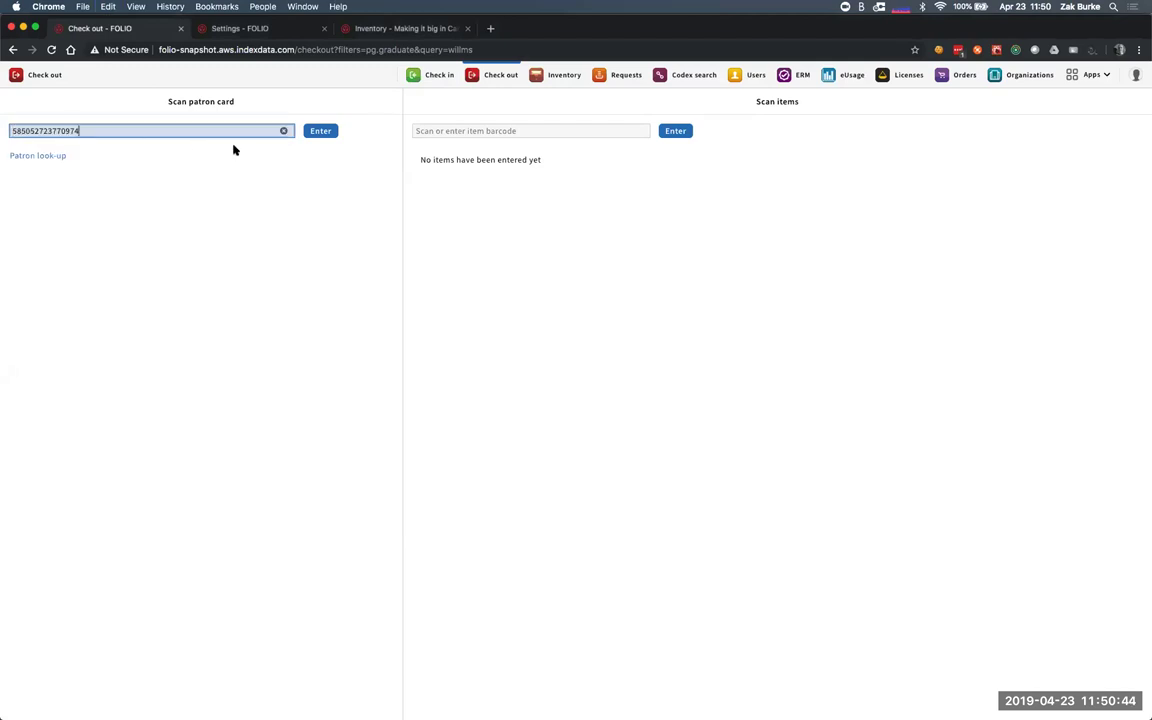
left_click(314, 132)
key("super+Tab")
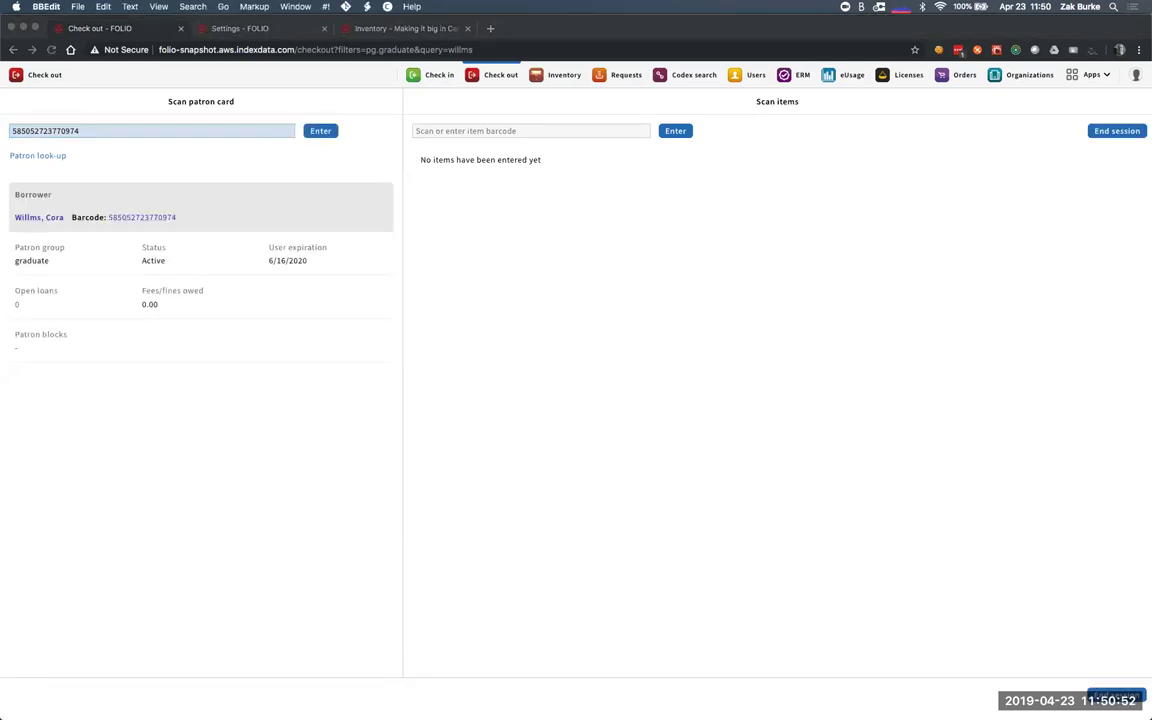
key("super+Tab")
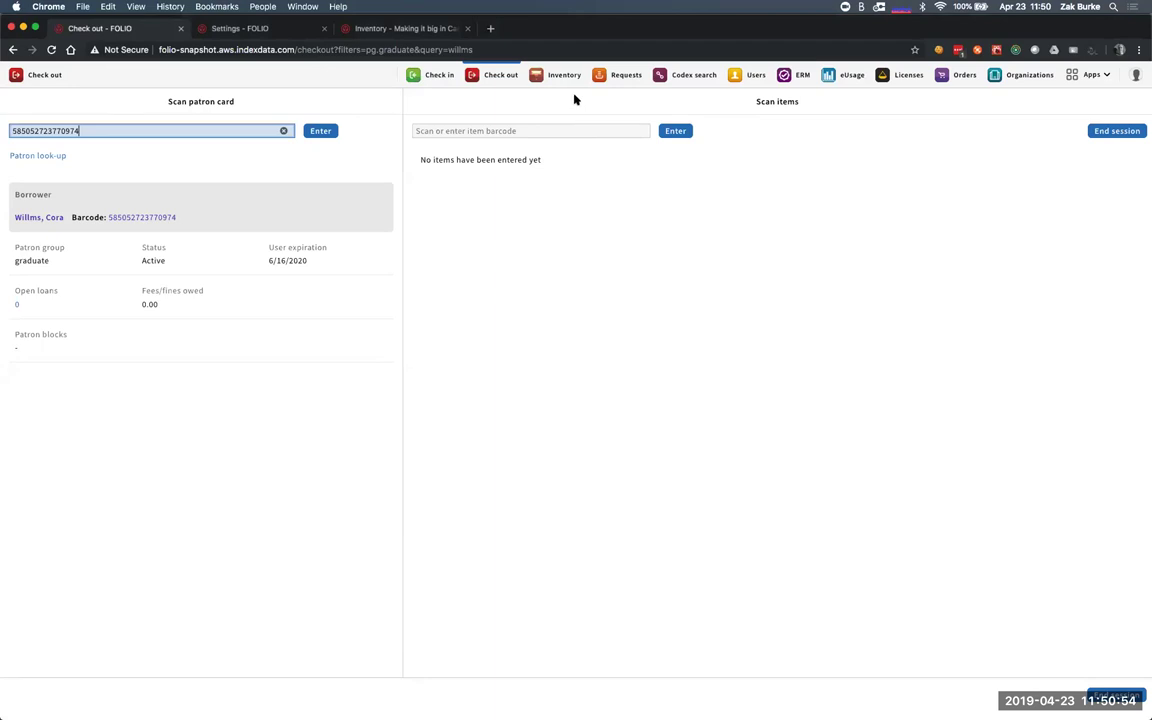
left_click(561, 130)
key("super+v")
left_click(668, 130)
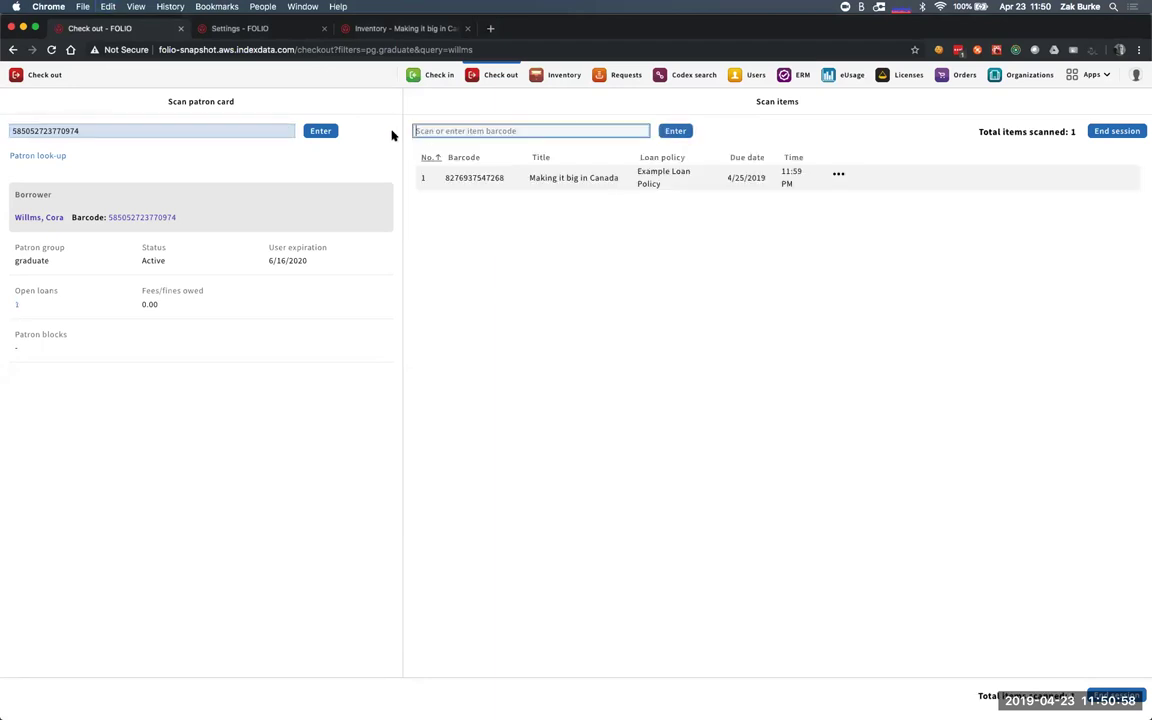
left_click(164, 218)
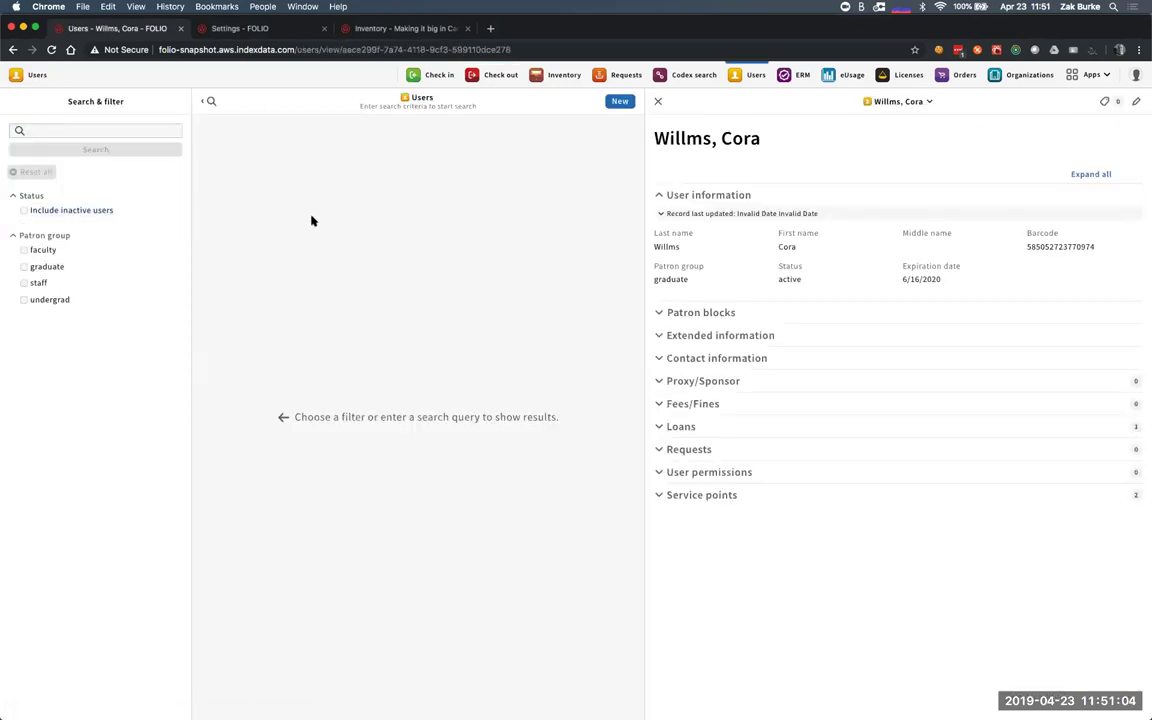
left_click(620, 75)
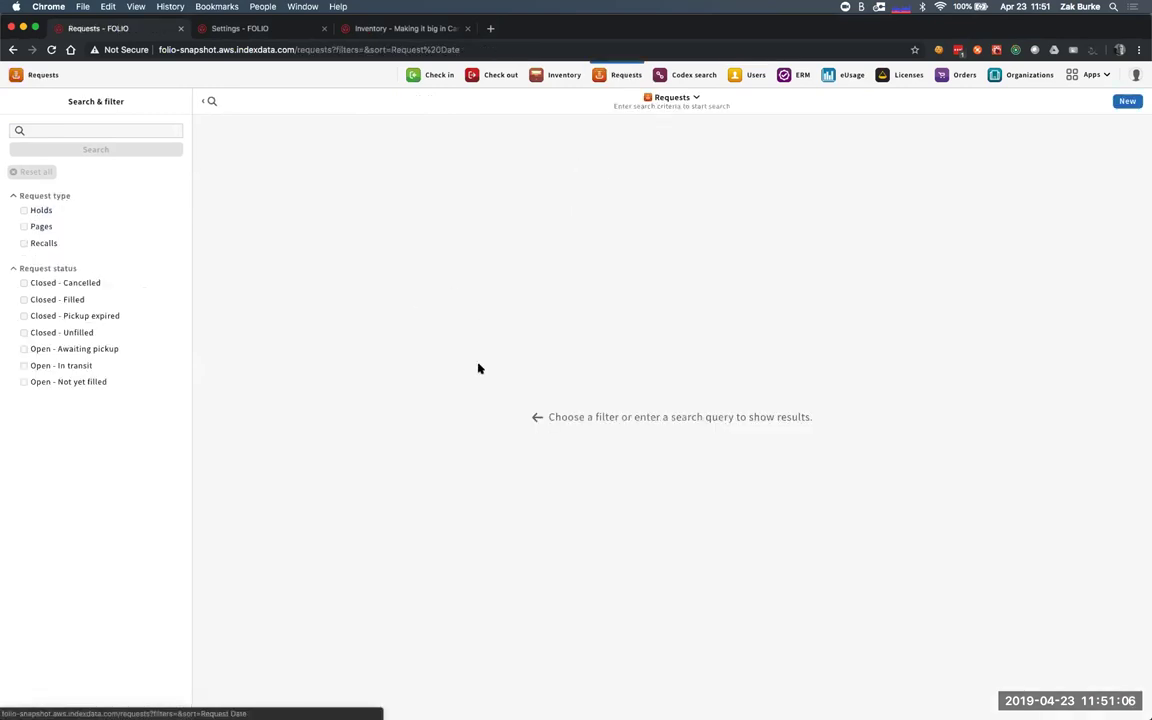
left_click(1127, 101)
key("super+Tab")
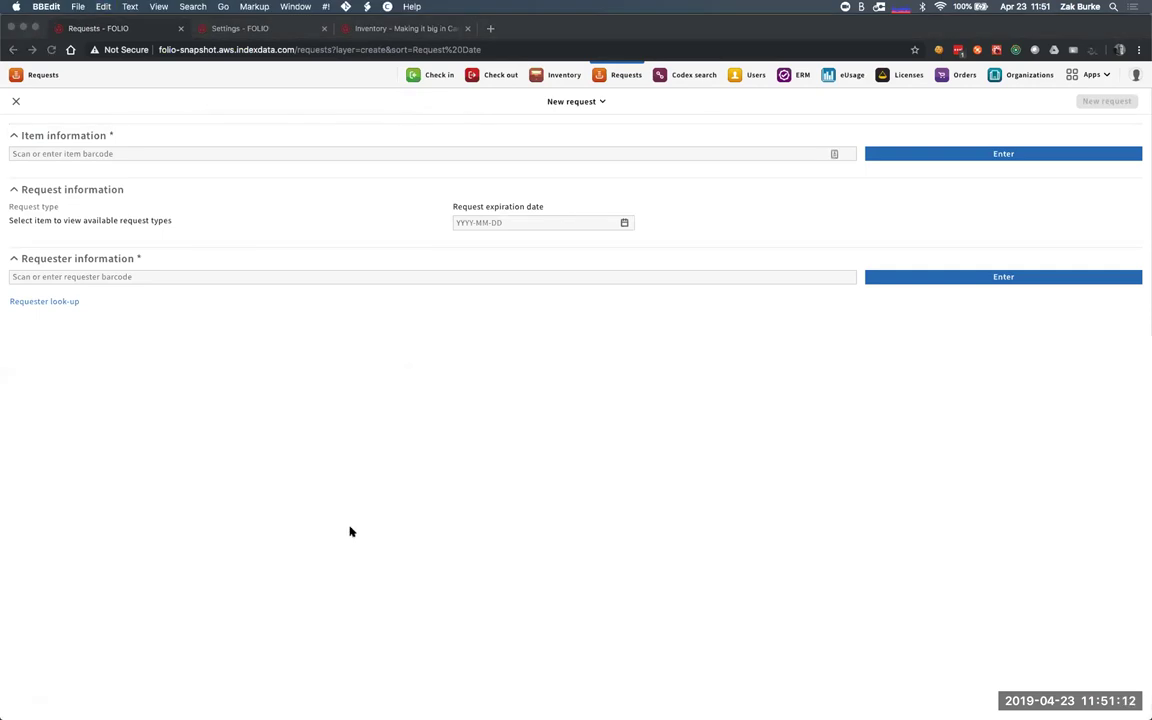
key("super+Tab")
left_click(215, 152)
key("super+v")
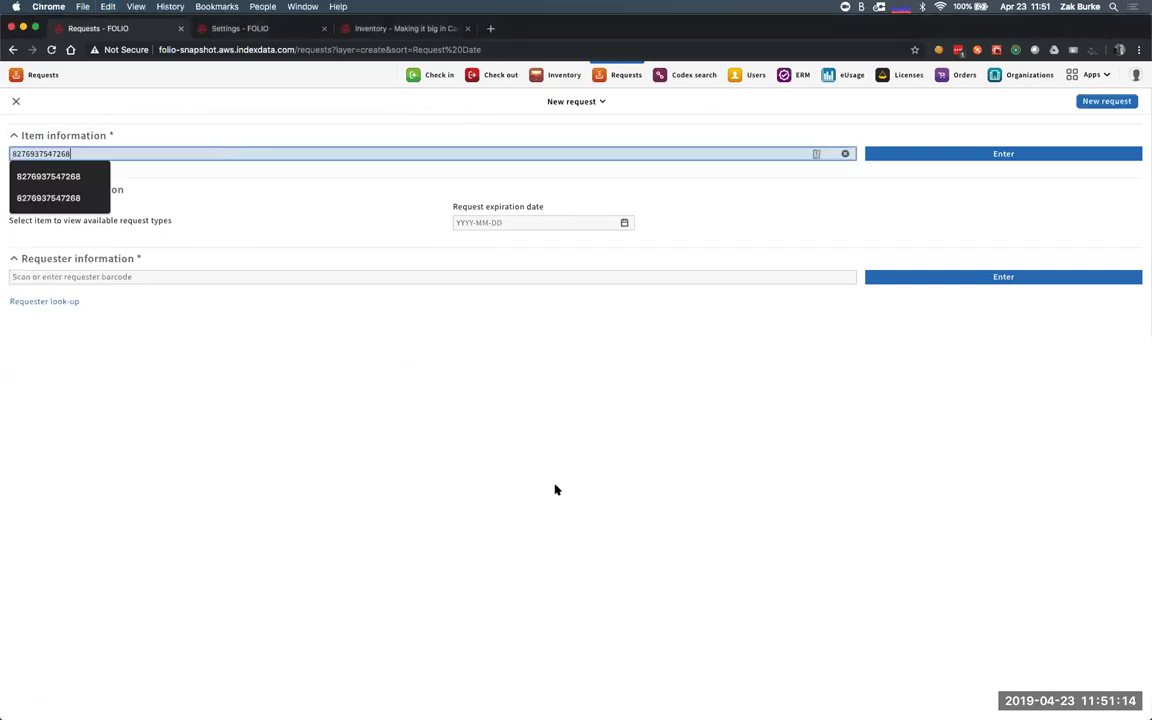
key("Return")
Load the item's current borrower as requester using the patron barcode copied from BBEdit
key("super+Tab")
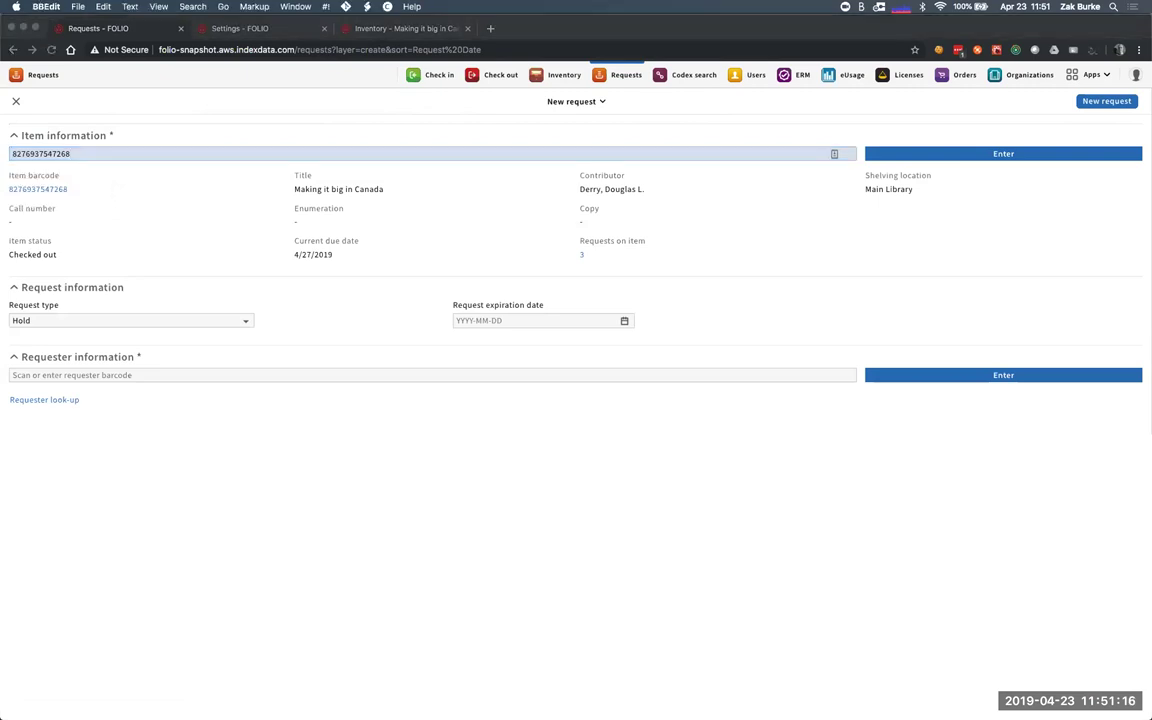
key("super+Tab")
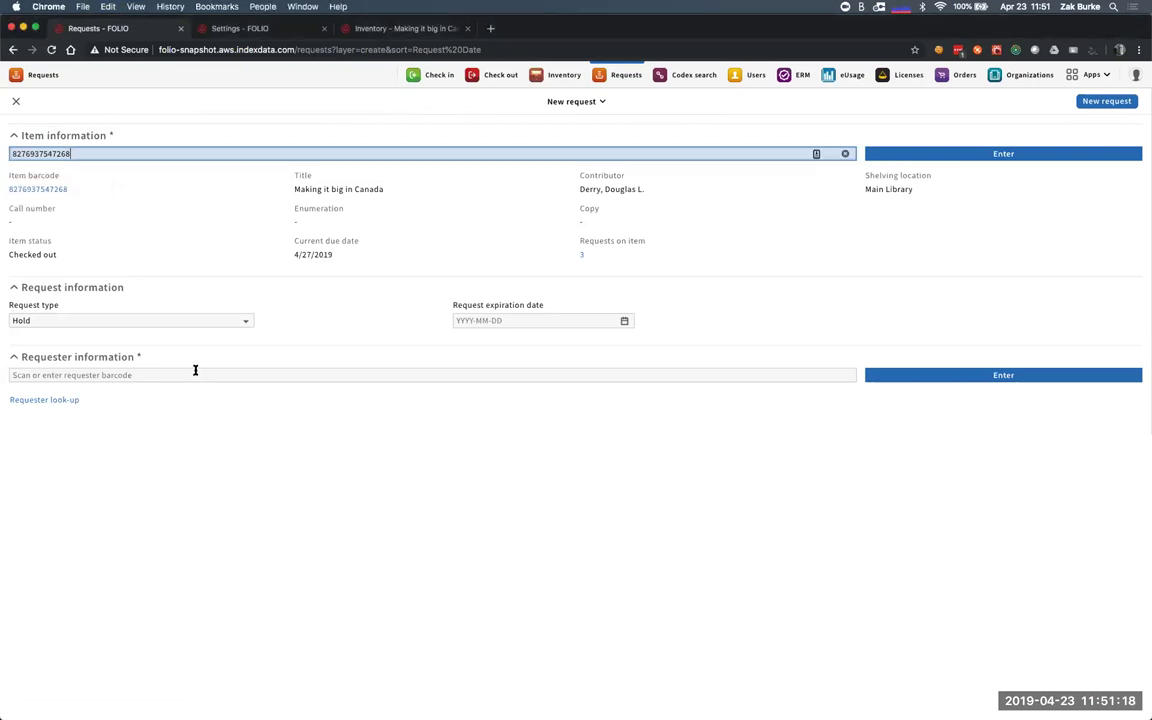
left_click(186, 376)
key("super+v")
key("Return")
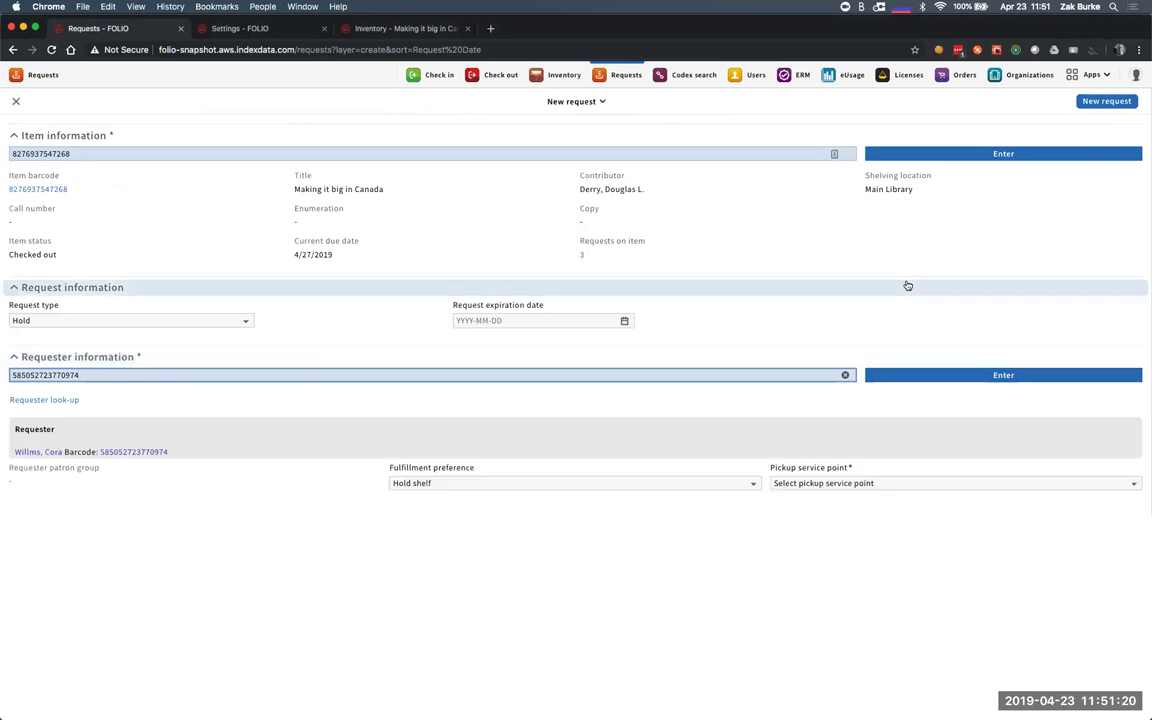
Set the pickup service point to Circ Desk 2 and try to create the hold request for the current borrower
left_click(1108, 101)
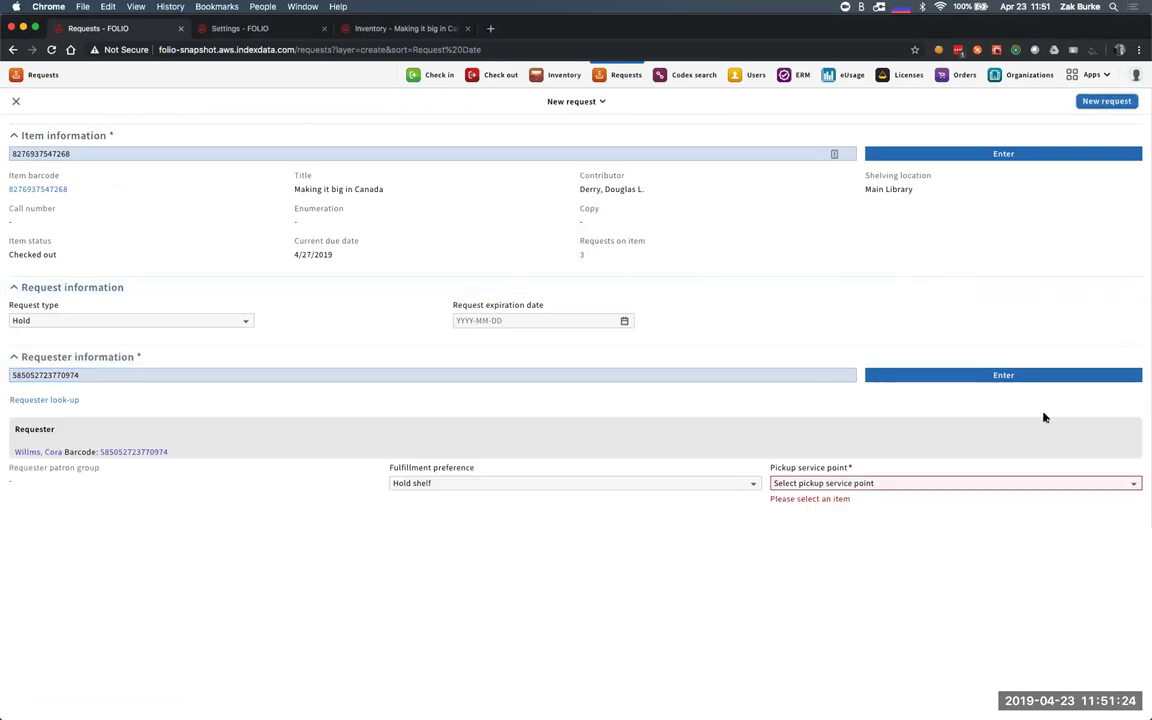
left_click_drag(852, 463, 928, 516)
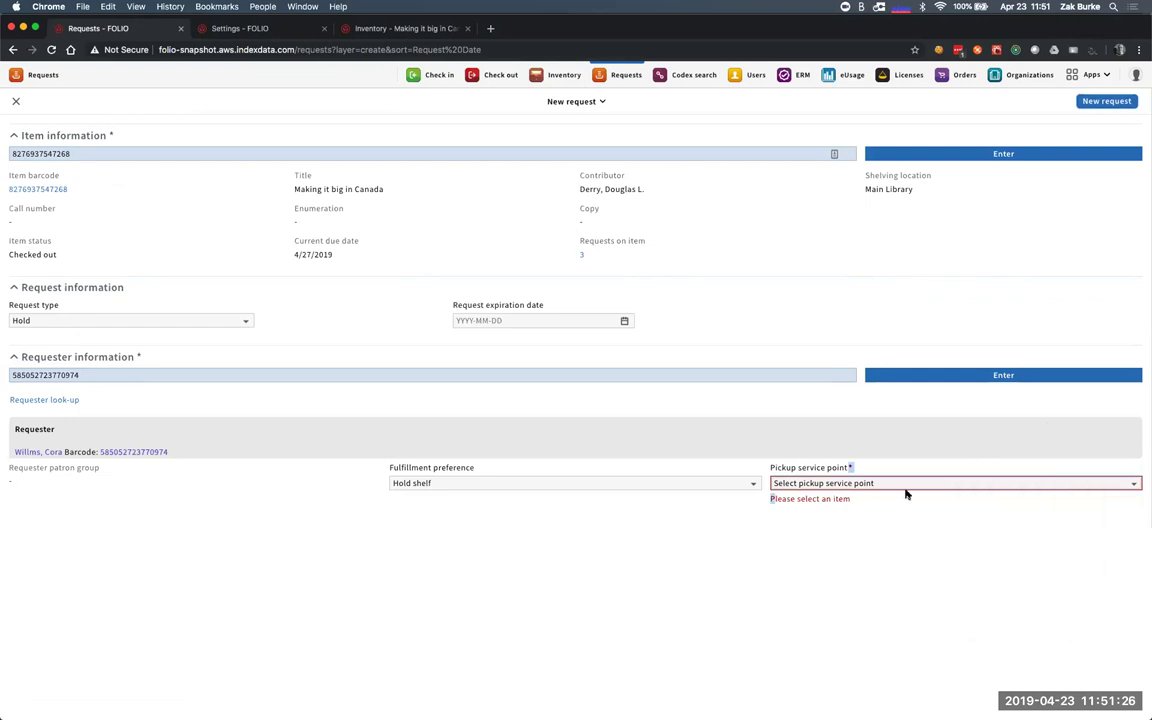
left_click(902, 483)
left_click(898, 450)
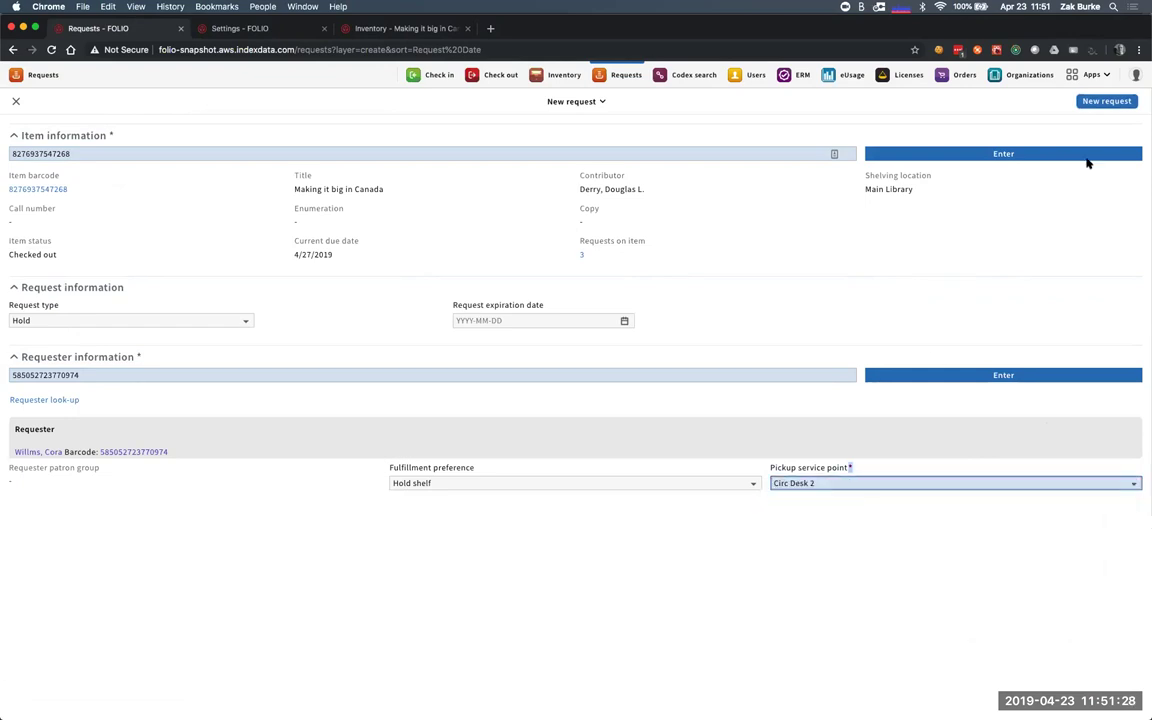
left_click(1098, 104)
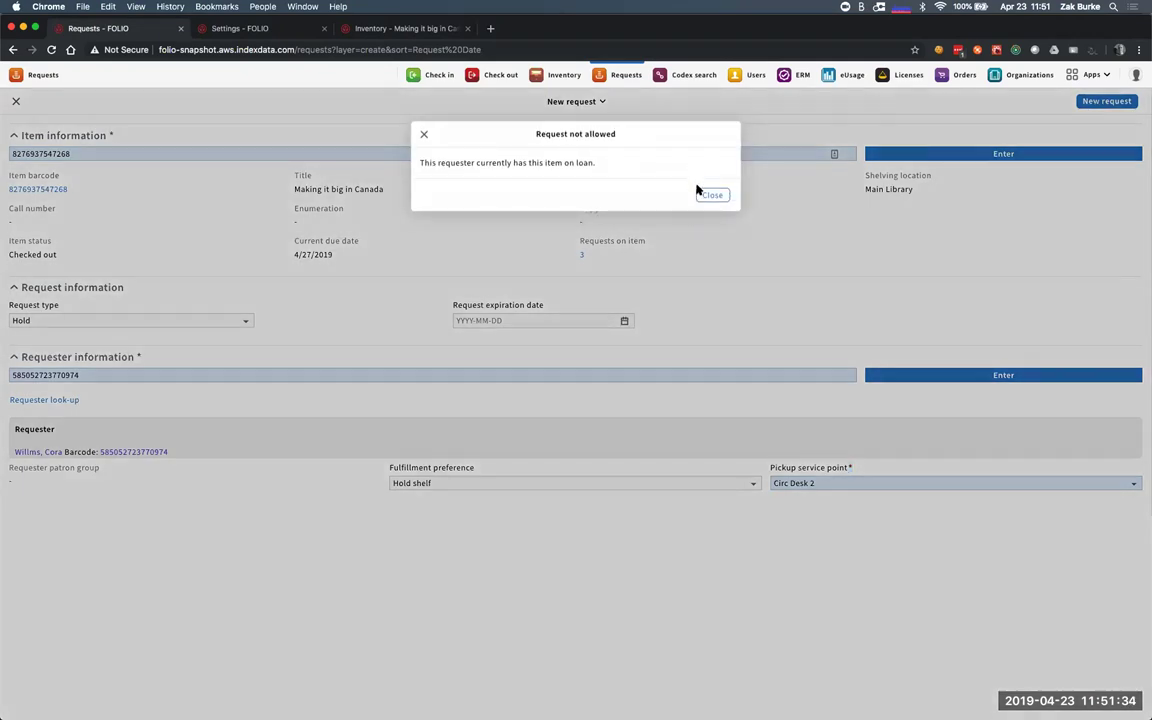
left_click(701, 194)
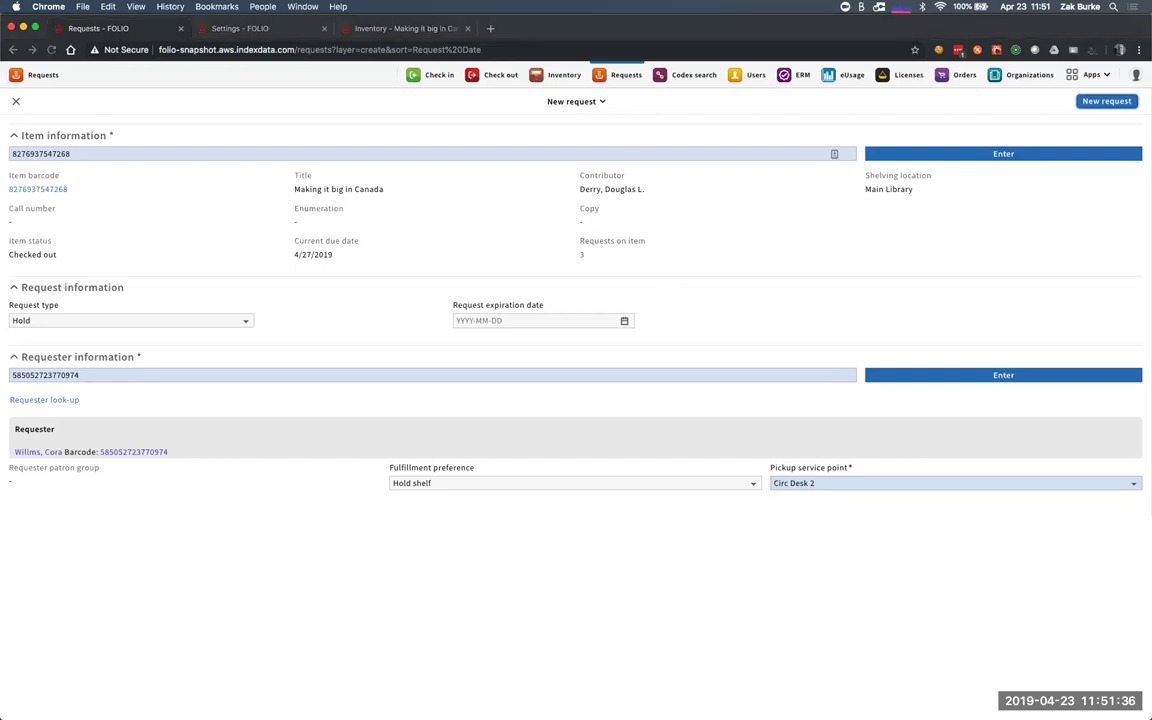
Replace the requester barcode with a different patron's barcode from BBEdit and create the hold request
key("super+Tab")
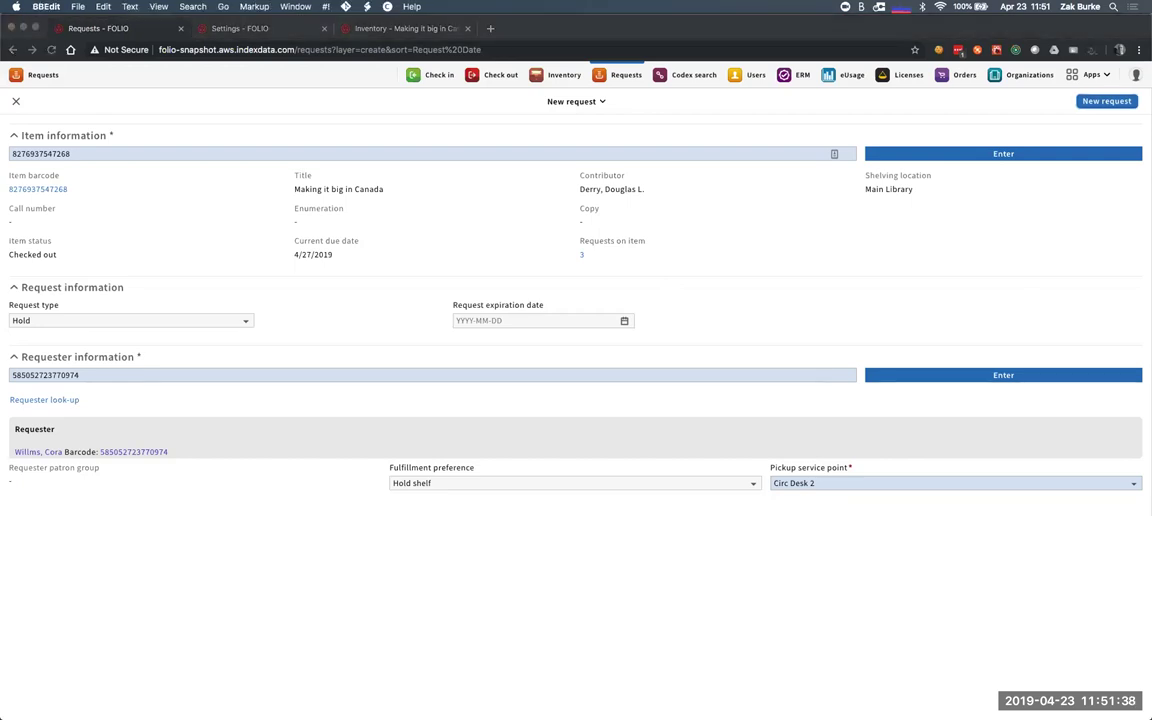
key("super+Tab")
double_click(236, 379)
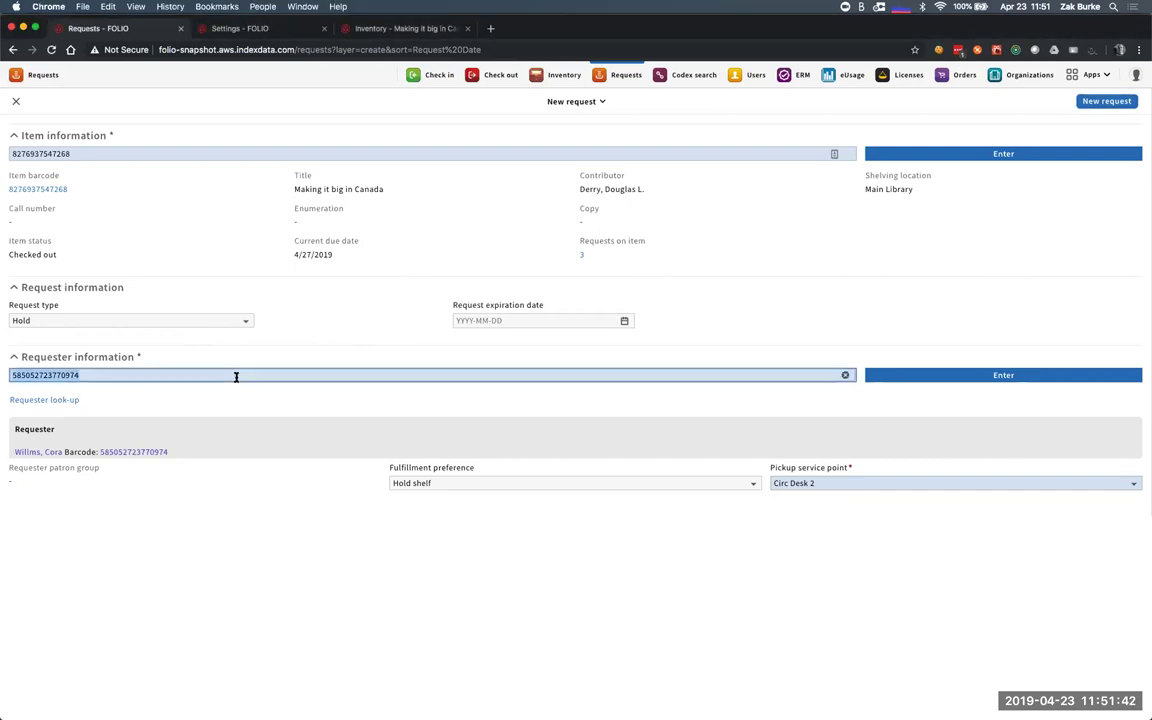
key("BackSpace")
key("super+v")
key("Return")
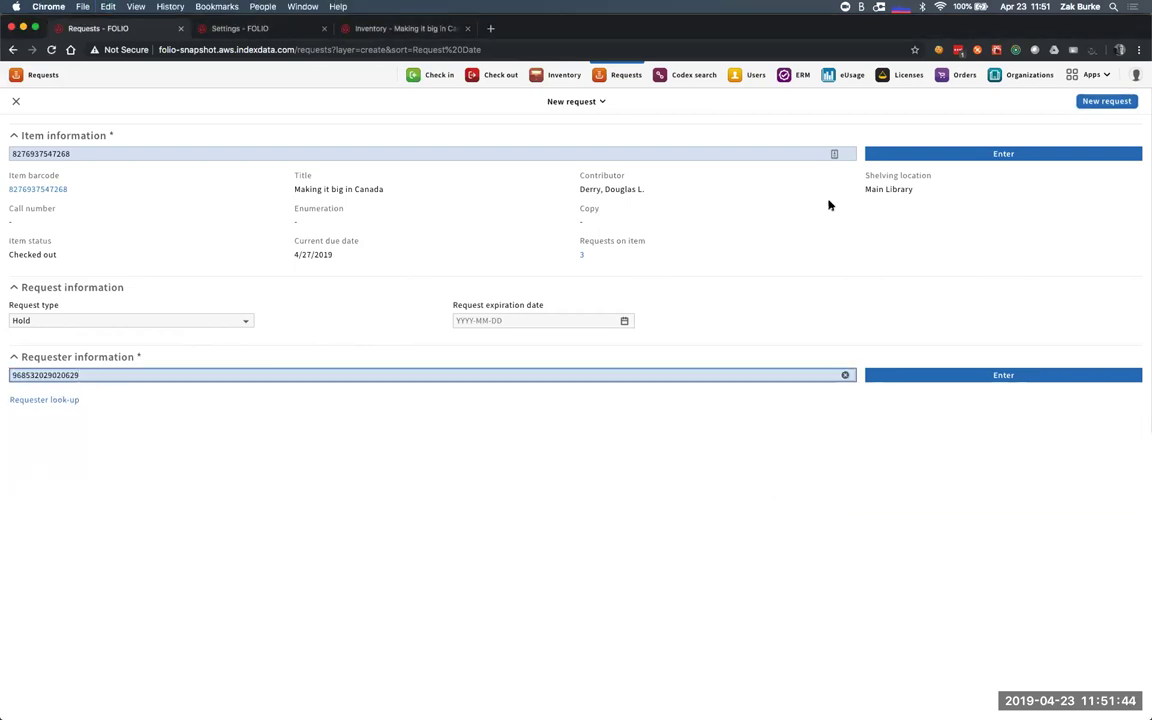
left_click(1096, 106)
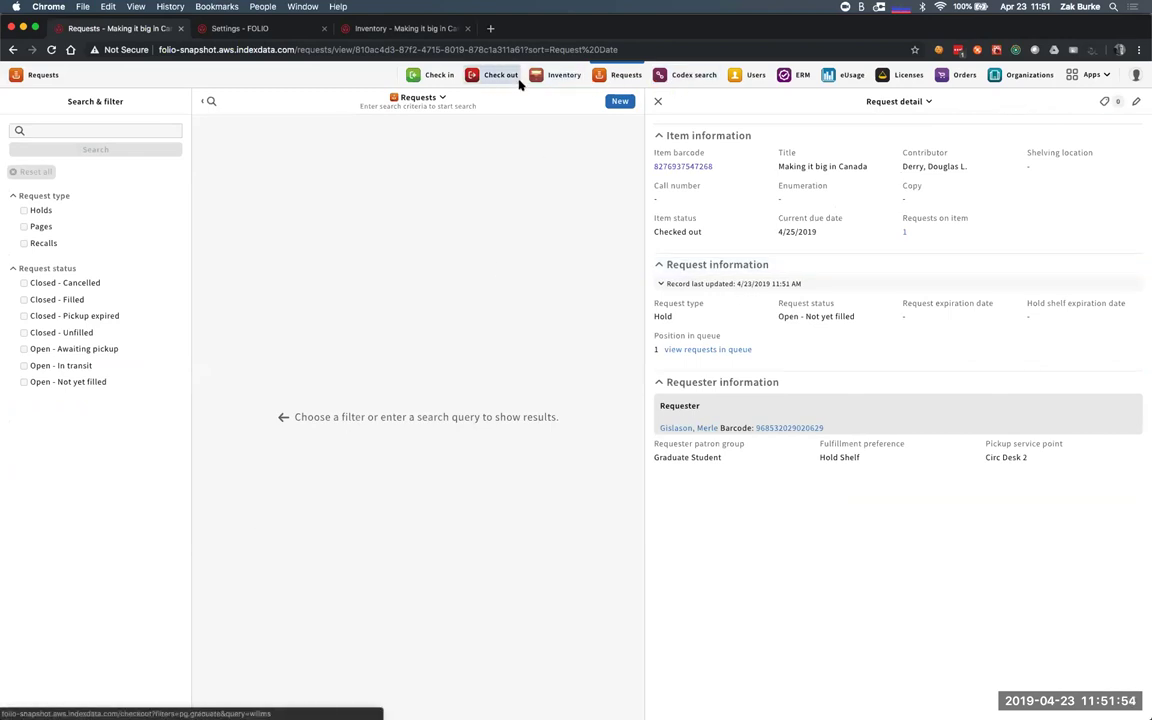
Open the borrower's open loans in Users and renew the loan of Making it big in Canada
left_click(747, 80)
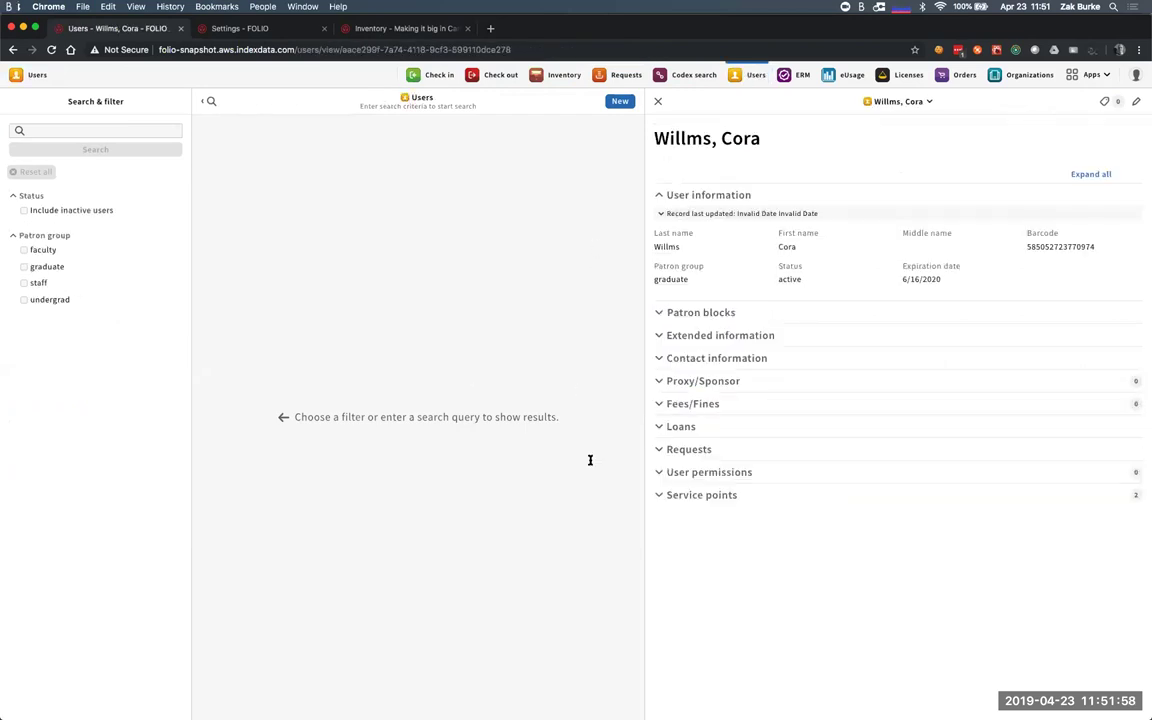
left_click(679, 427)
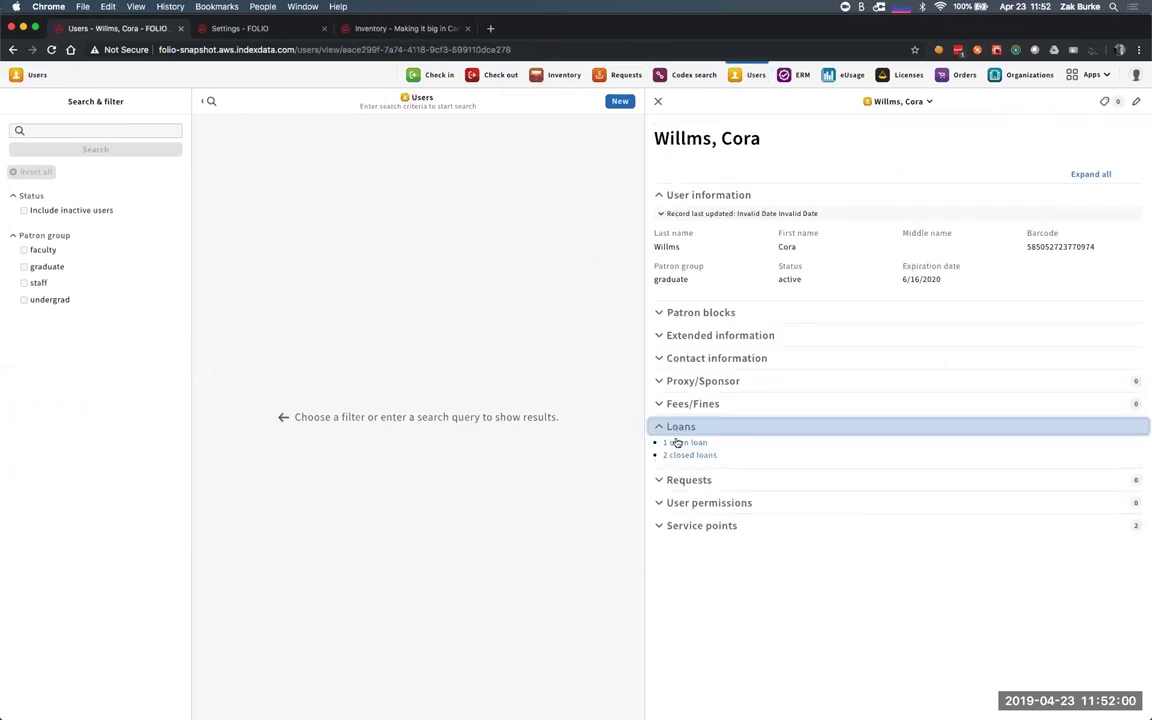
left_click(677, 442)
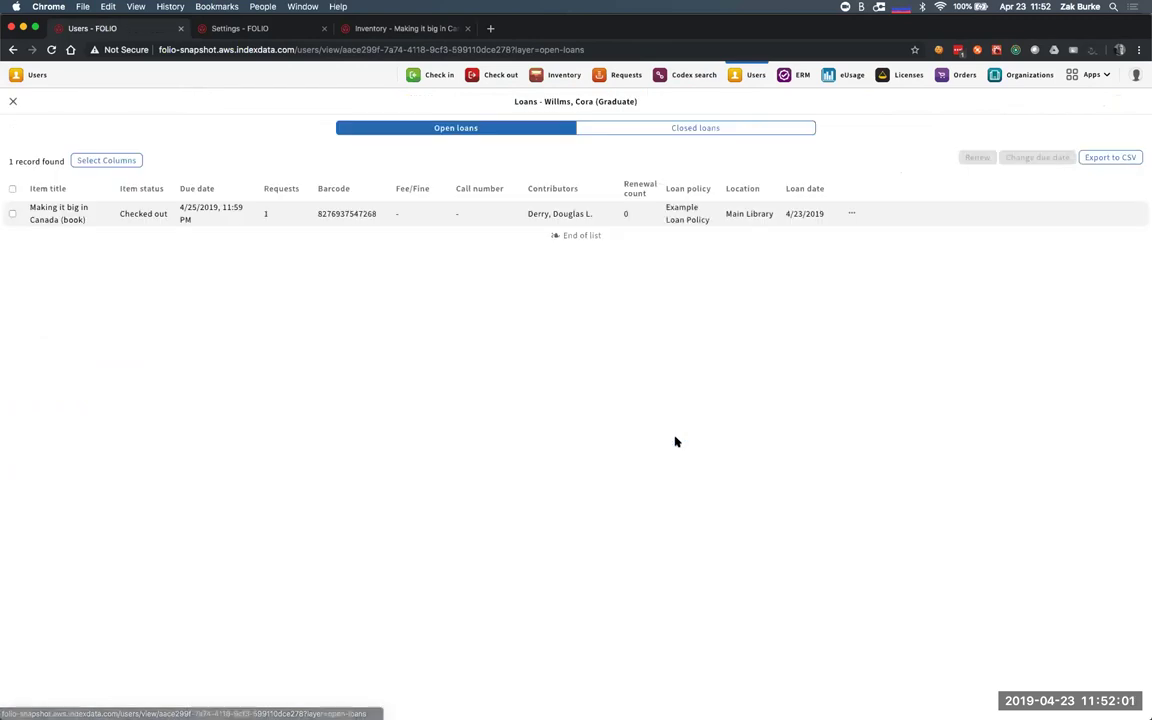
left_click(12, 214)
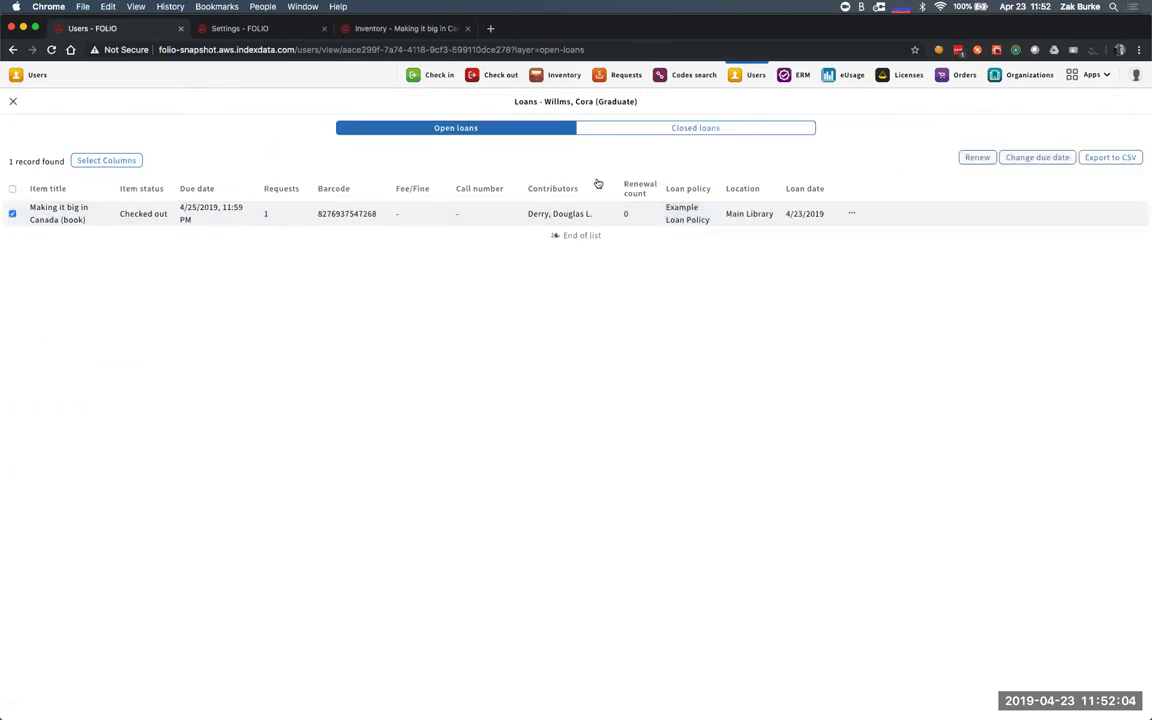
left_click(975, 157)
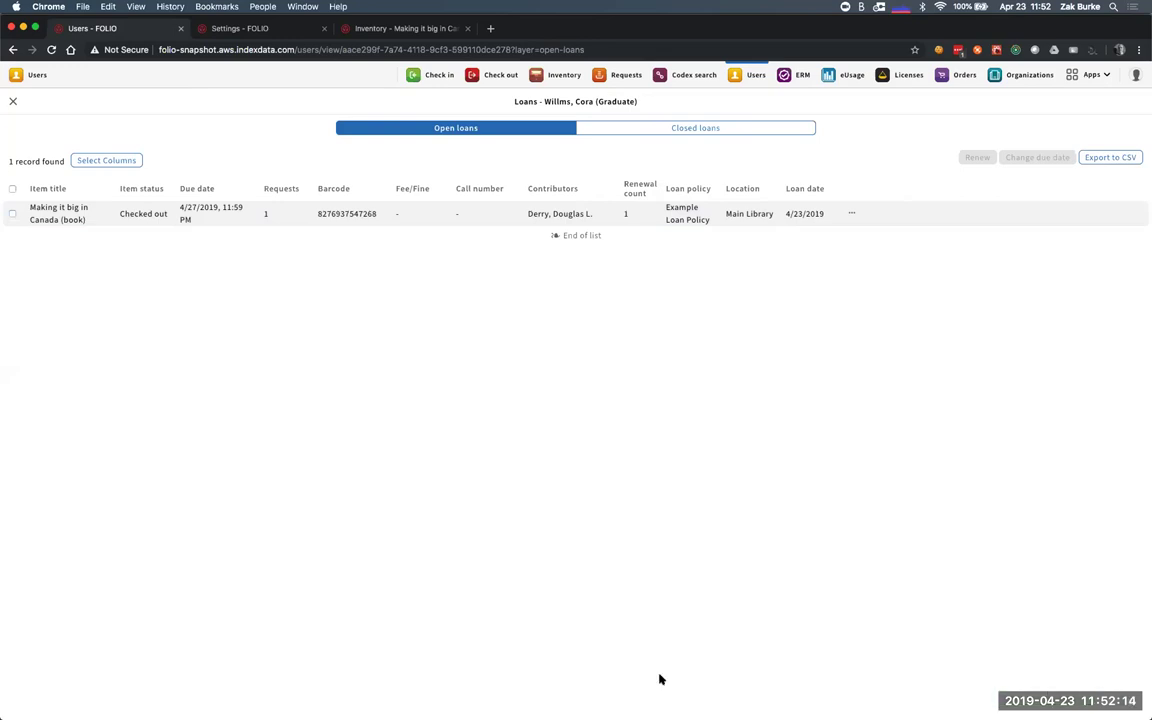
left_click(614, 75)
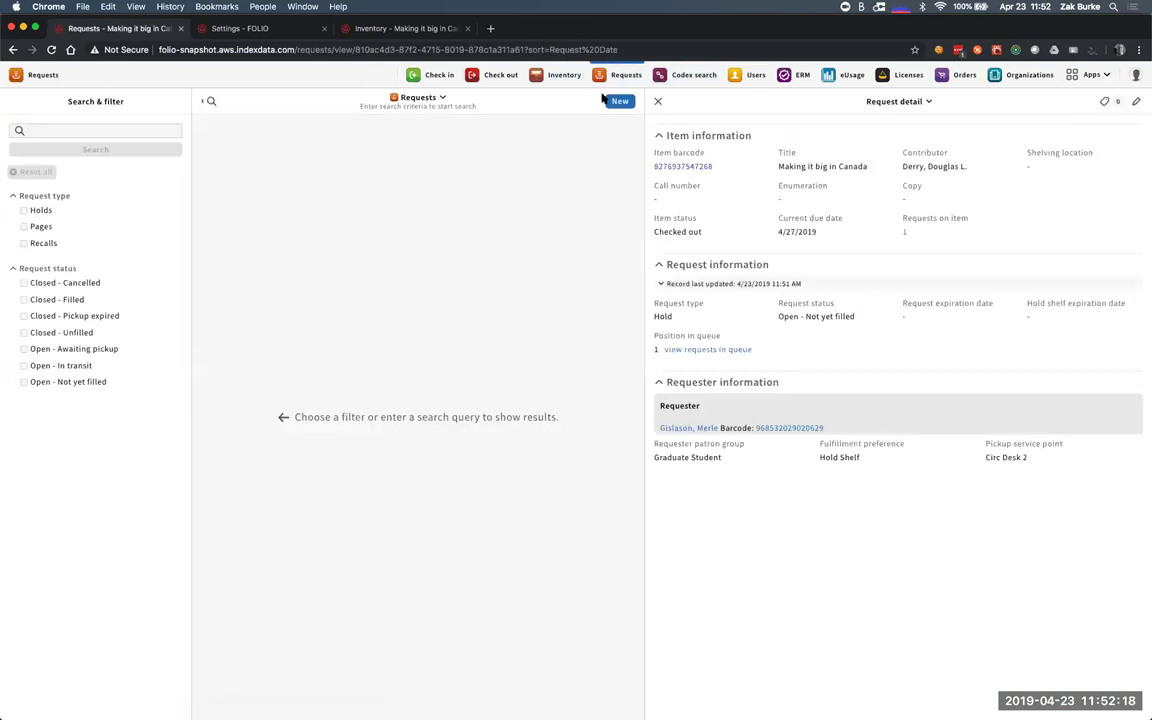
right_click(612, 101)
left_click(525, 154)
left_click(617, 103)
key("super+Tab")
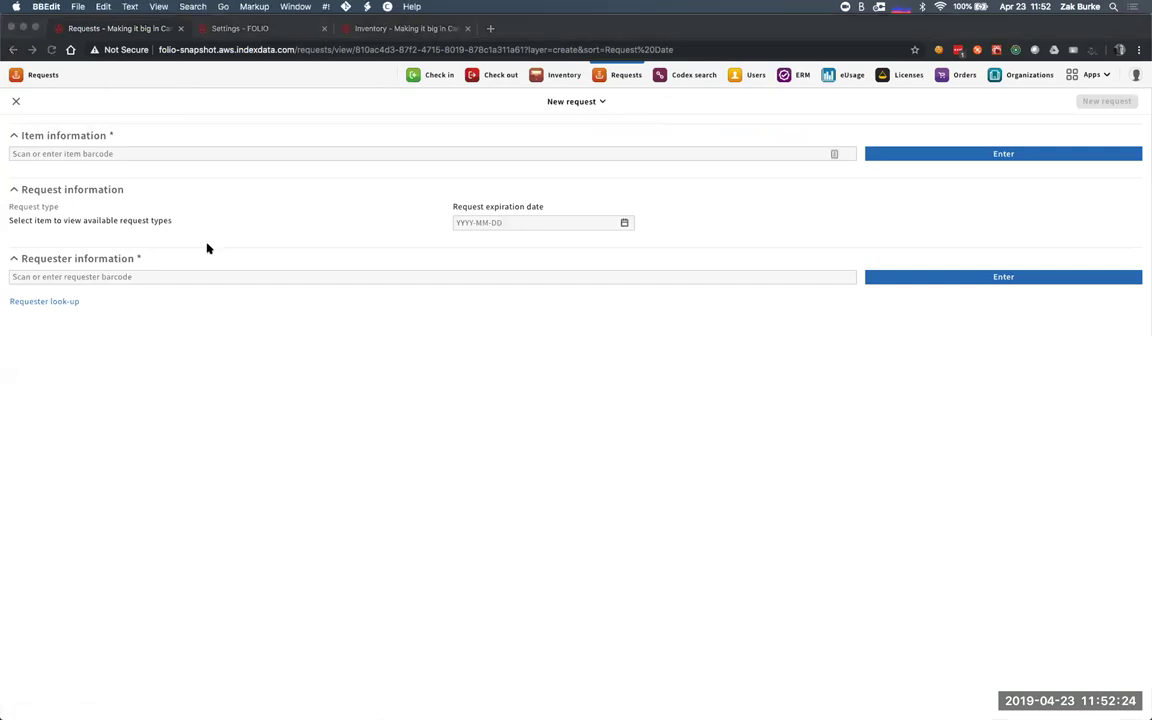
key("super+Tab")
left_click(203, 153)
type("827693747268")
key("Return")
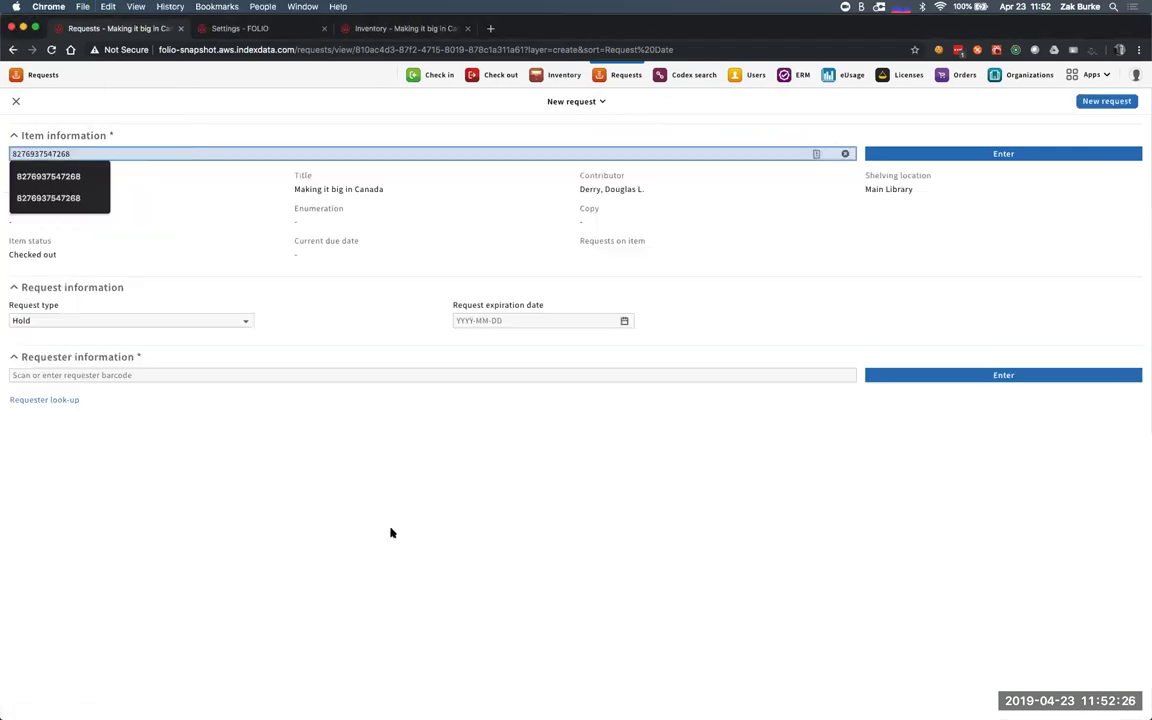
Set the request type to Recall and load the patron who placed the hold as requester, using the barcode from BBEdit
key("super+Tab")
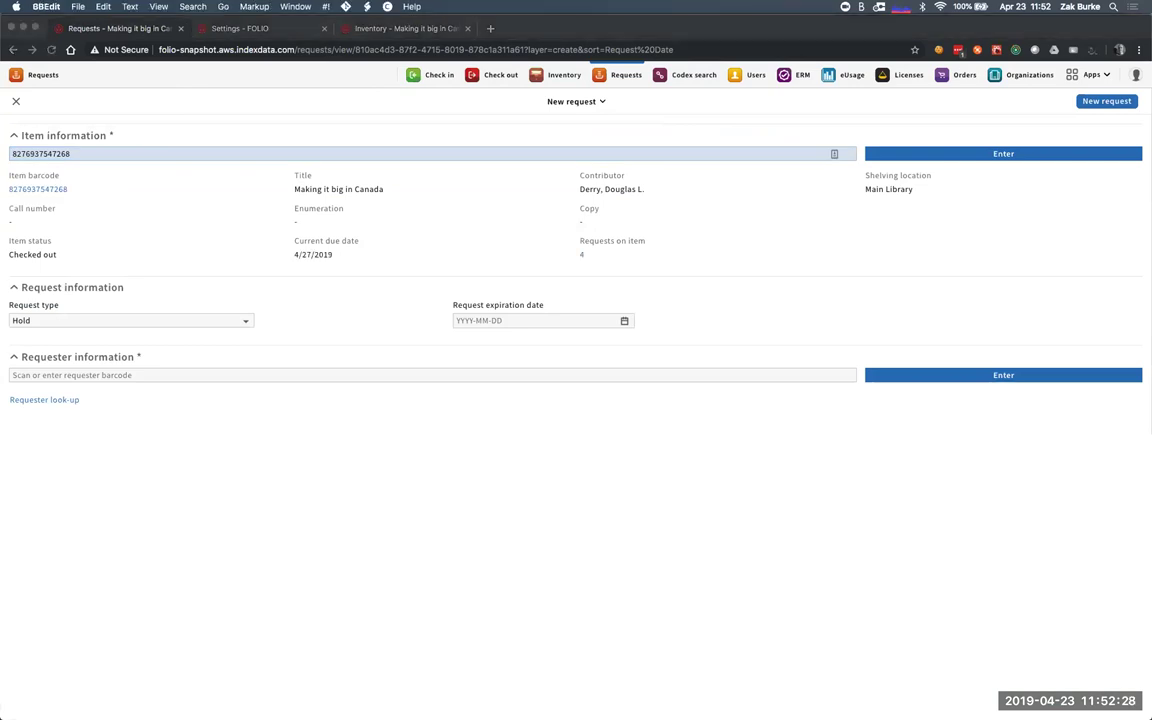
key("super+Tab")
left_click(171, 320)
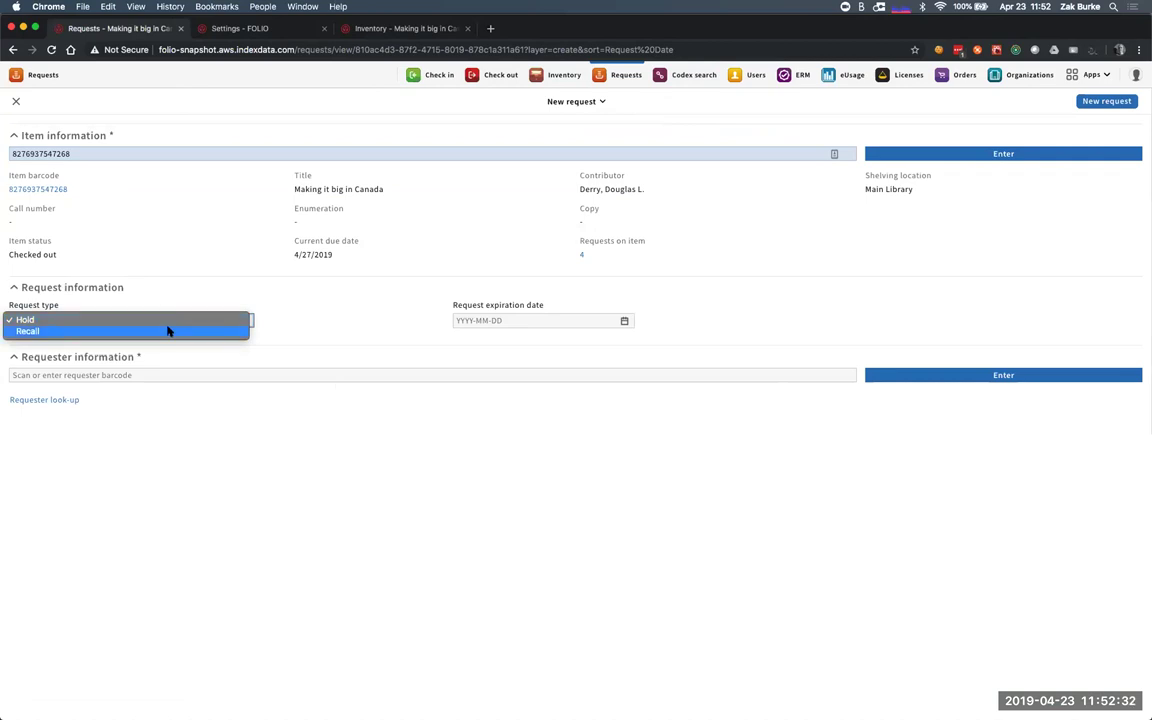
left_click(168, 331)
left_click(160, 375)
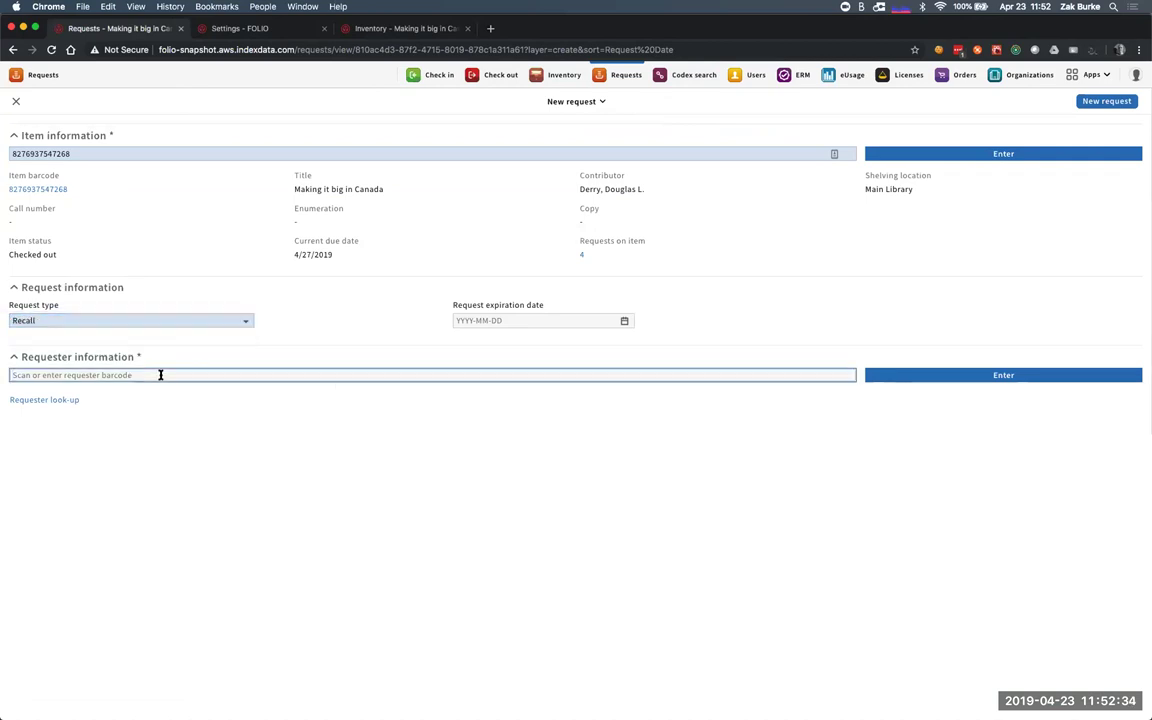
key("super+v")
key("Return")
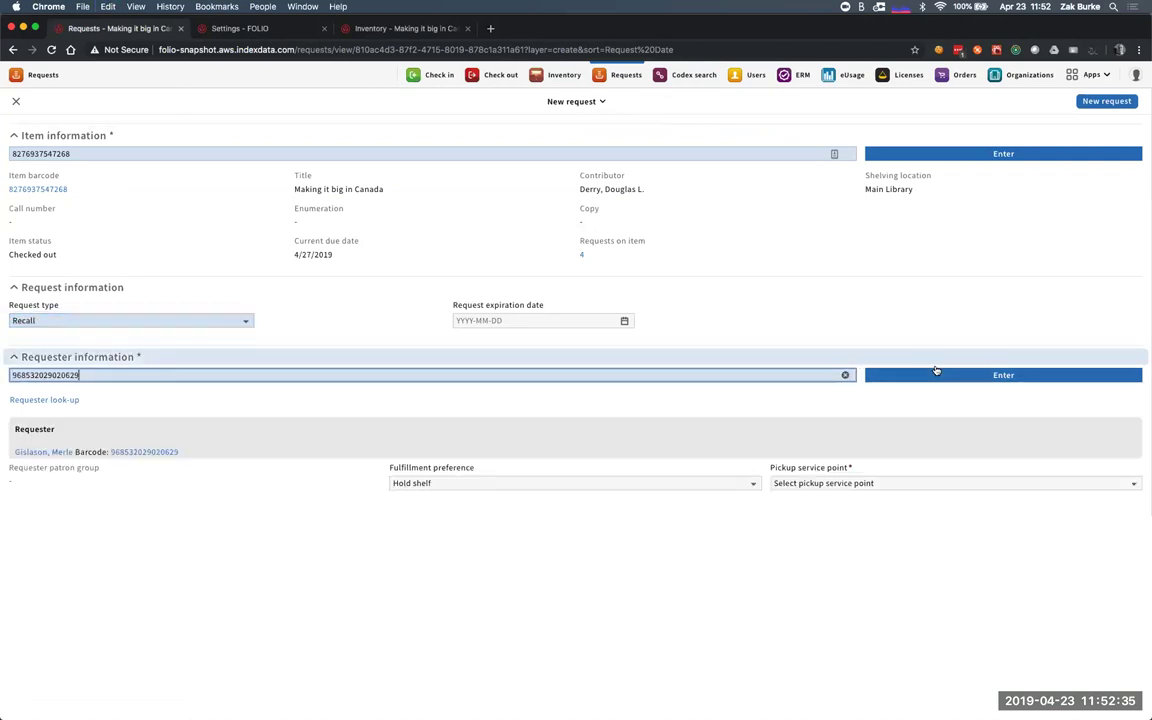
Set the pickup service point to Circ Desk 2, try to create the recall request, and close the request form
left_click(862, 485)
left_click(855, 495)
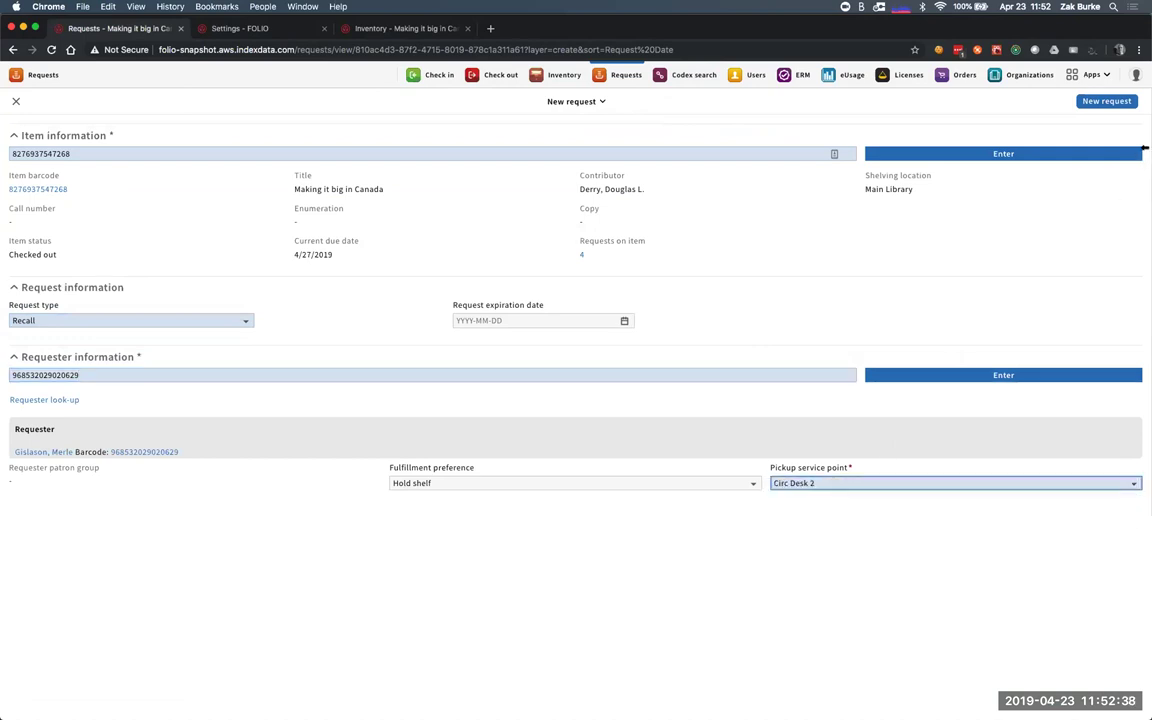
left_click(1106, 101)
left_click(713, 196)
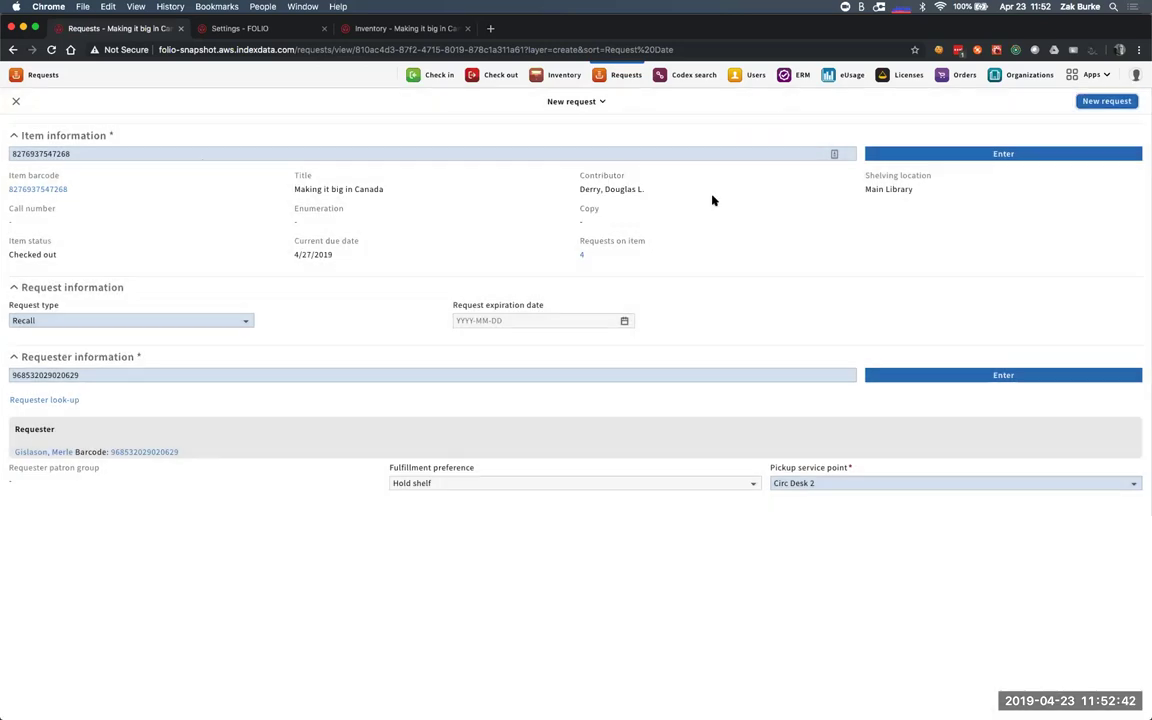
left_click(16, 101)
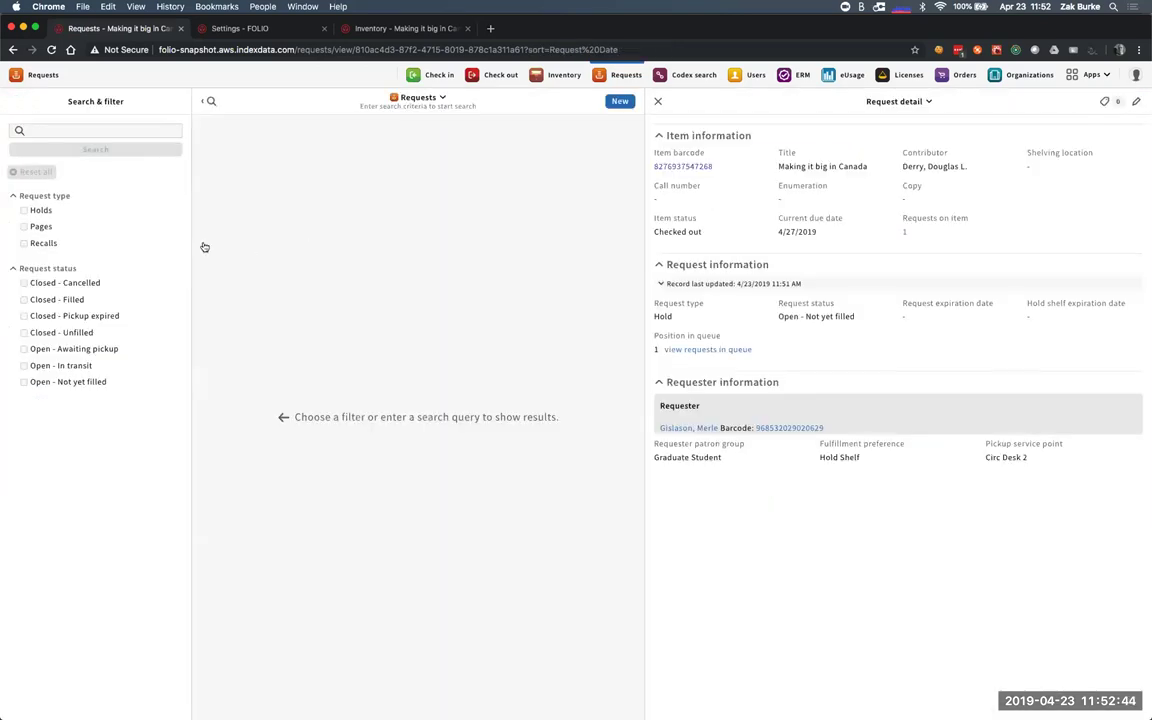
Filter requests by Open - Not yet filled and cancel the Making it big in Canada hold with reason Patron Cancelled
left_click(68, 381)
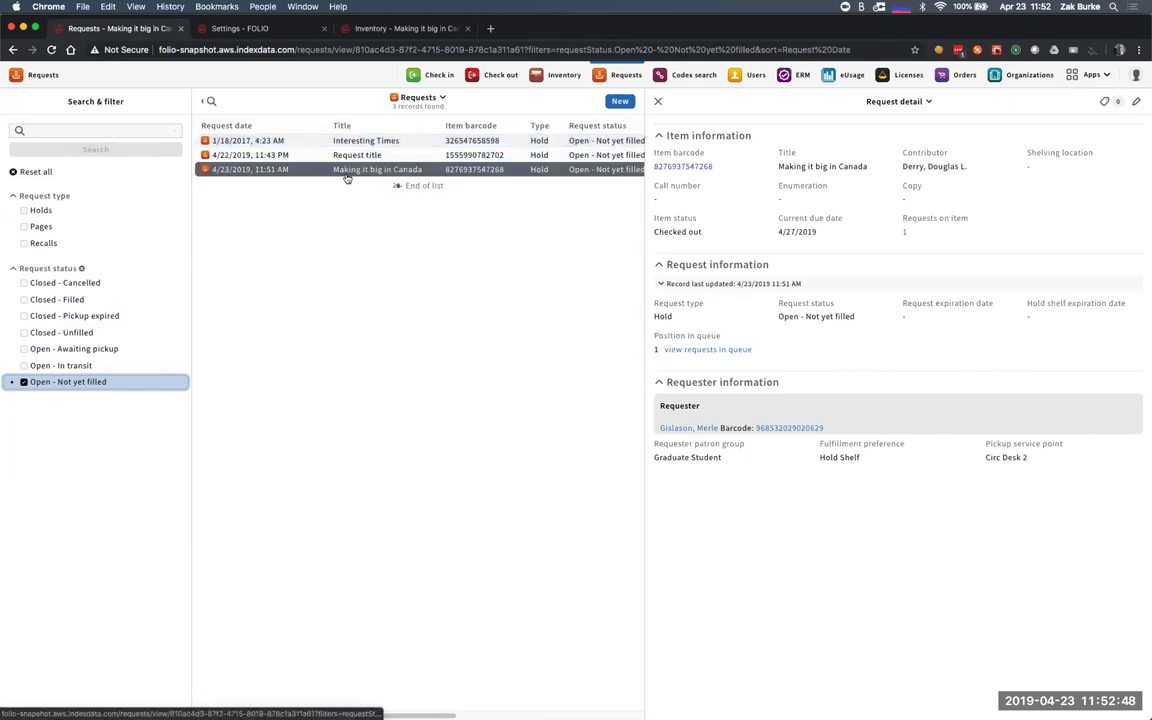
left_click(350, 170)
left_click(907, 101)
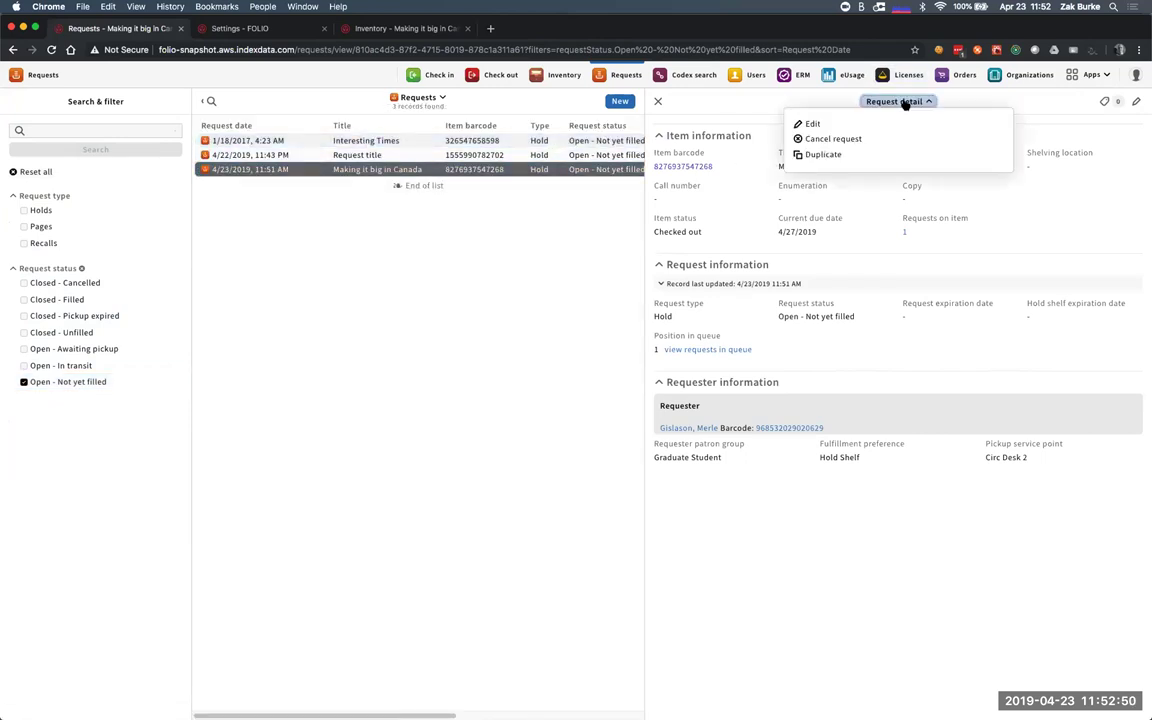
left_click(870, 140)
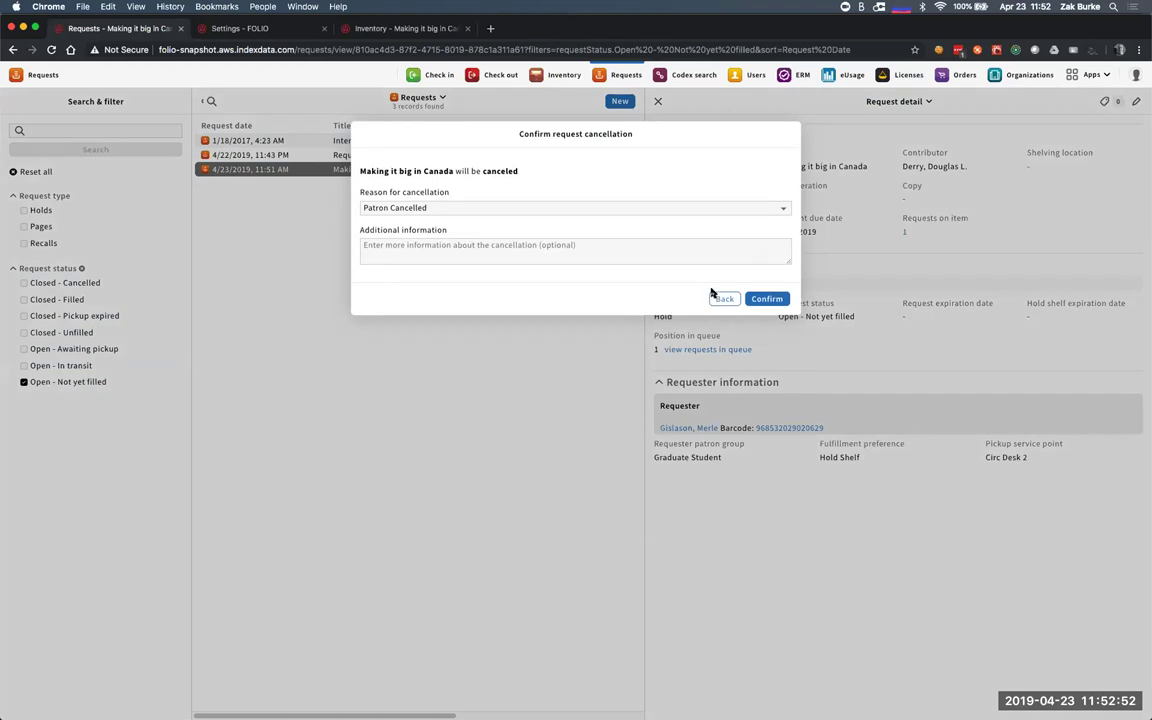
left_click(767, 302)
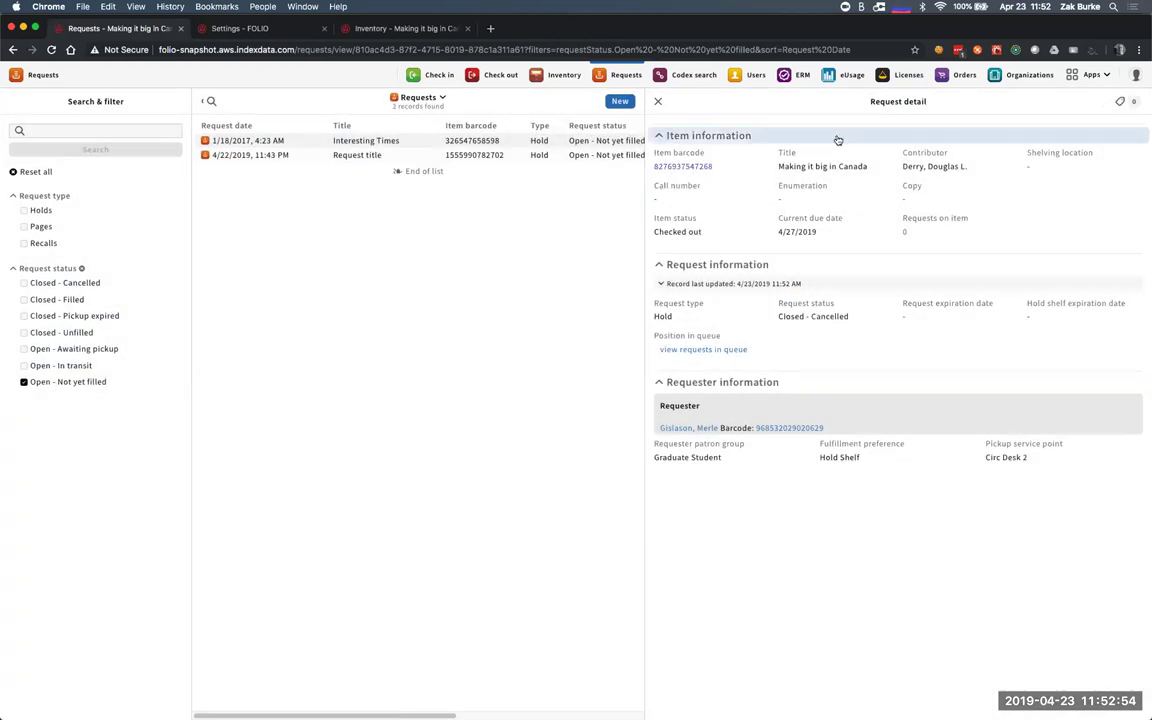
left_click(620, 101)
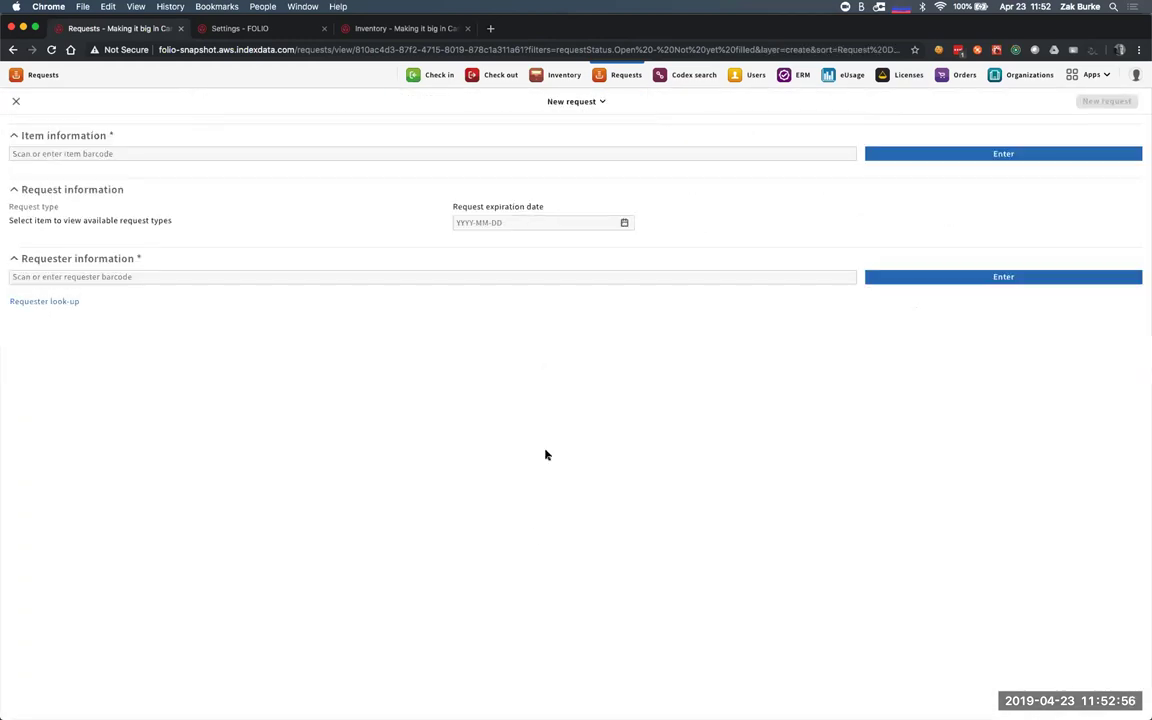
key("super+Tab")
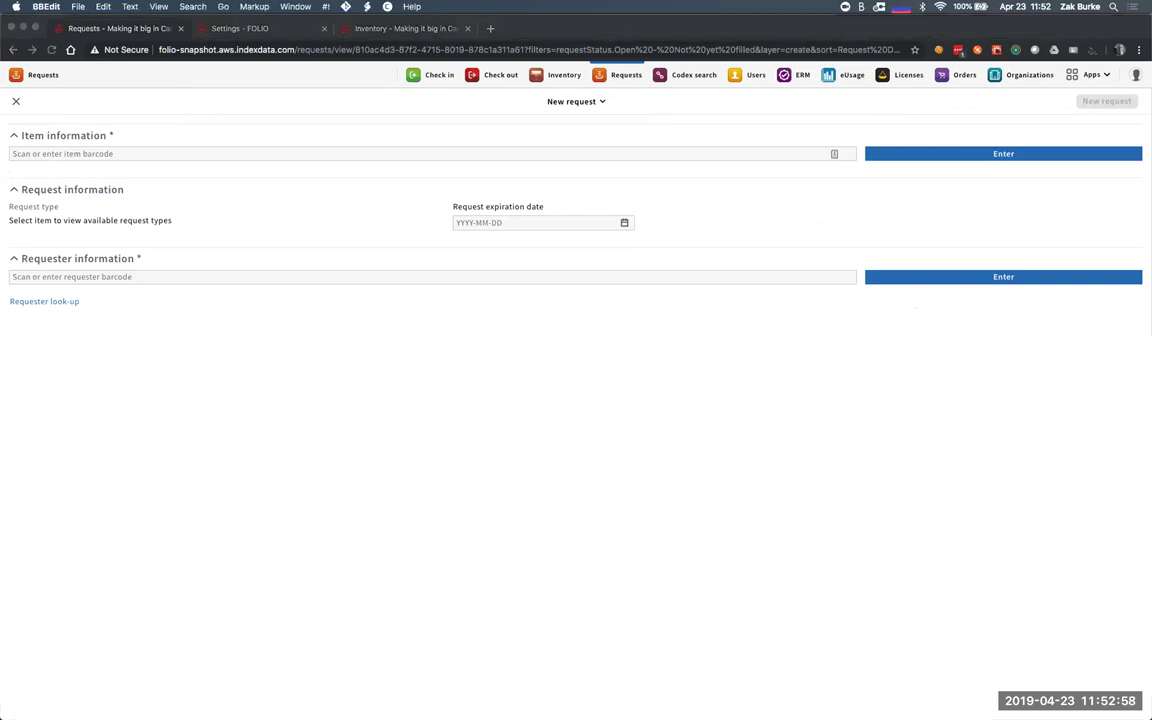
left_click(183, 151)
left_click(178, 150)
key("super+v")
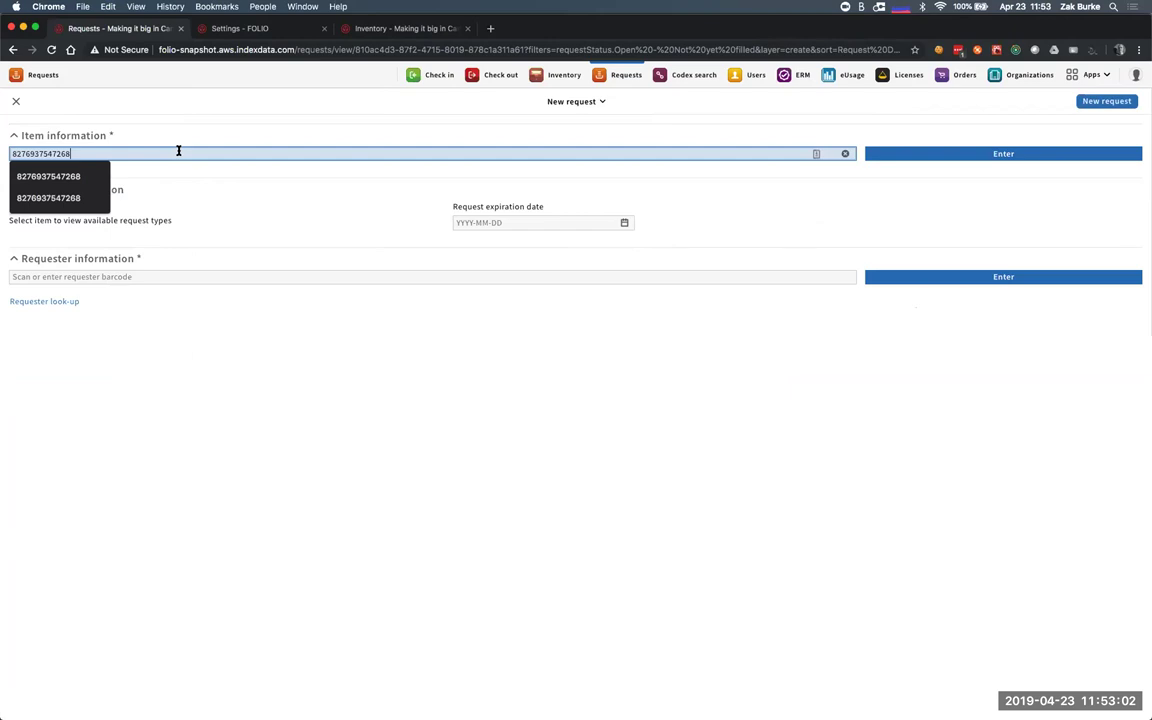
key("Return")
Set the request type to Recall and load the patron whose hold was cancelled as requester, using the barcode from BBEdit
key("super+Tab")
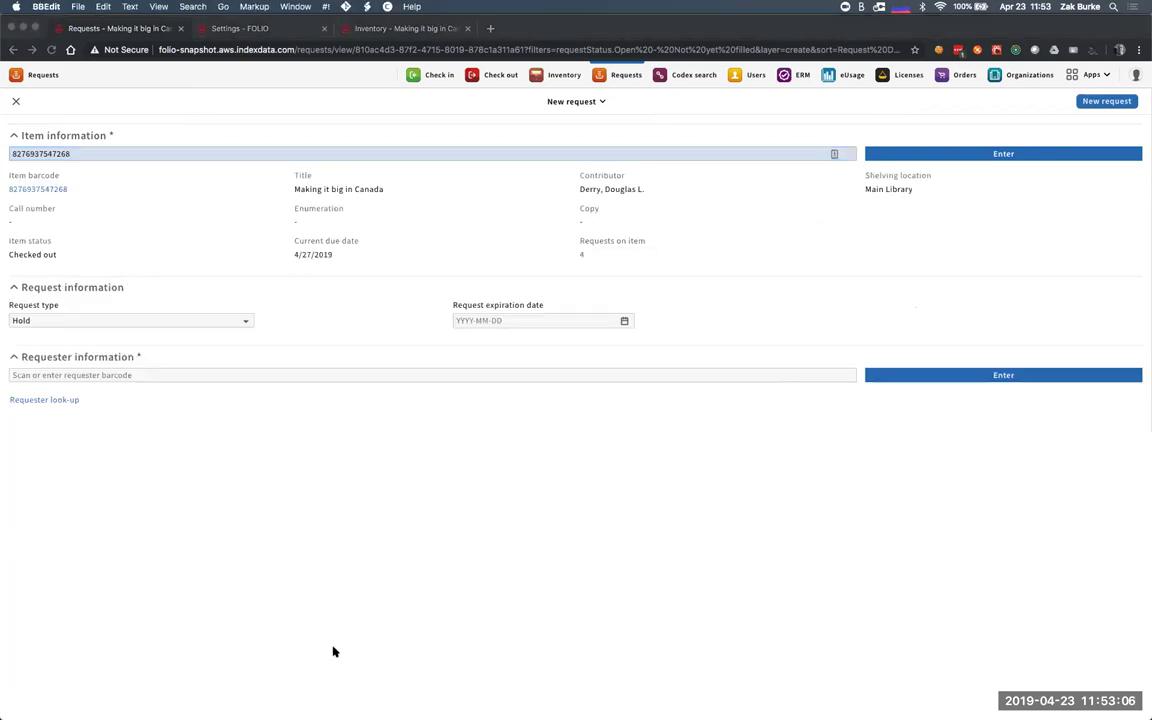
key("super+Tab")
left_click(202, 322)
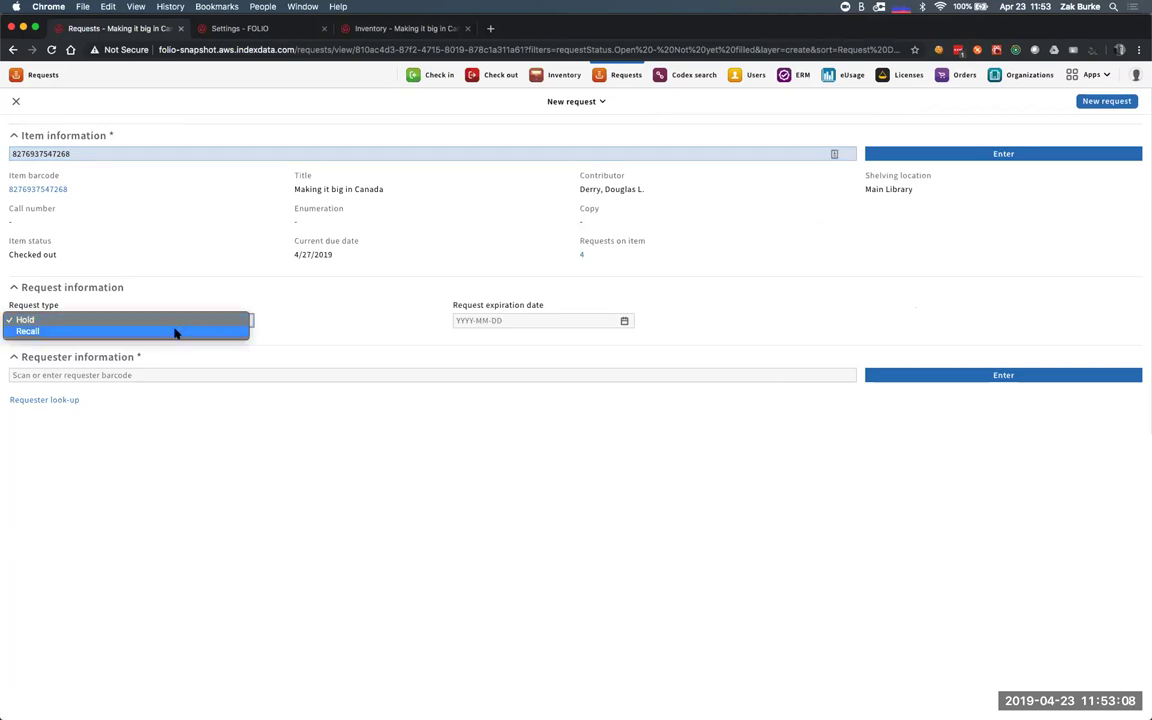
left_click(175, 329)
left_click(167, 374)
key("super+v")
left_click(908, 377)
Set the pickup service point to Circ Desk 2 and create the recall request
left_click(884, 485)
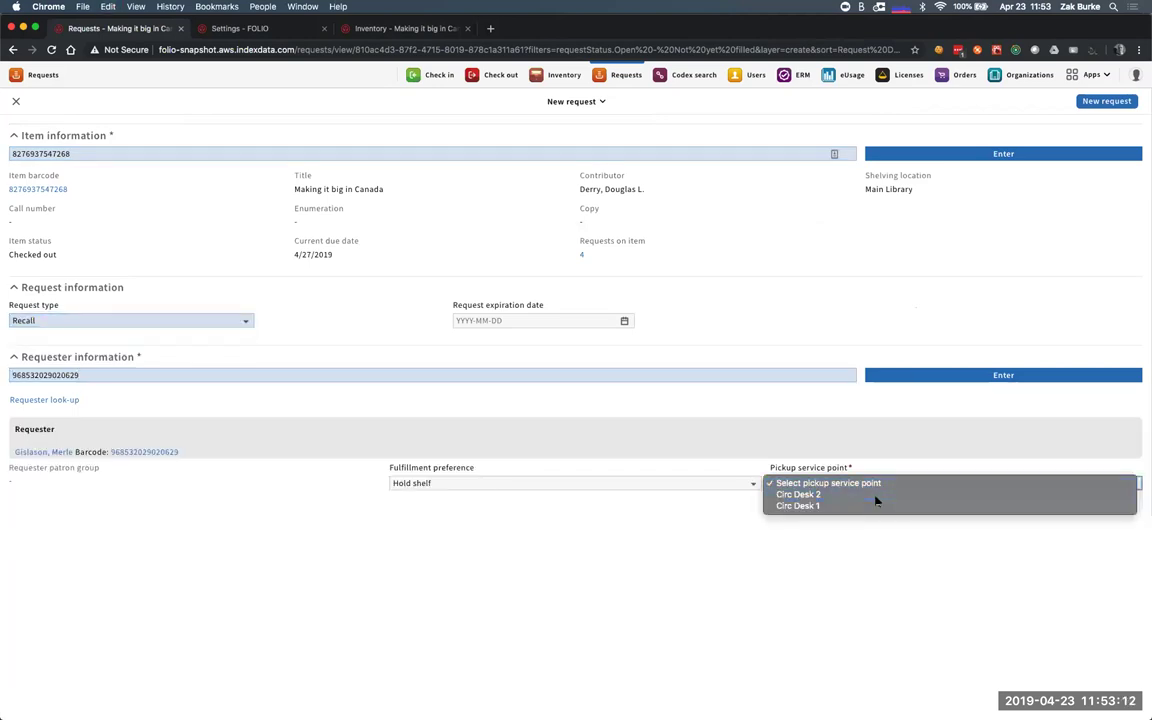
left_click(877, 506)
left_click(1104, 103)
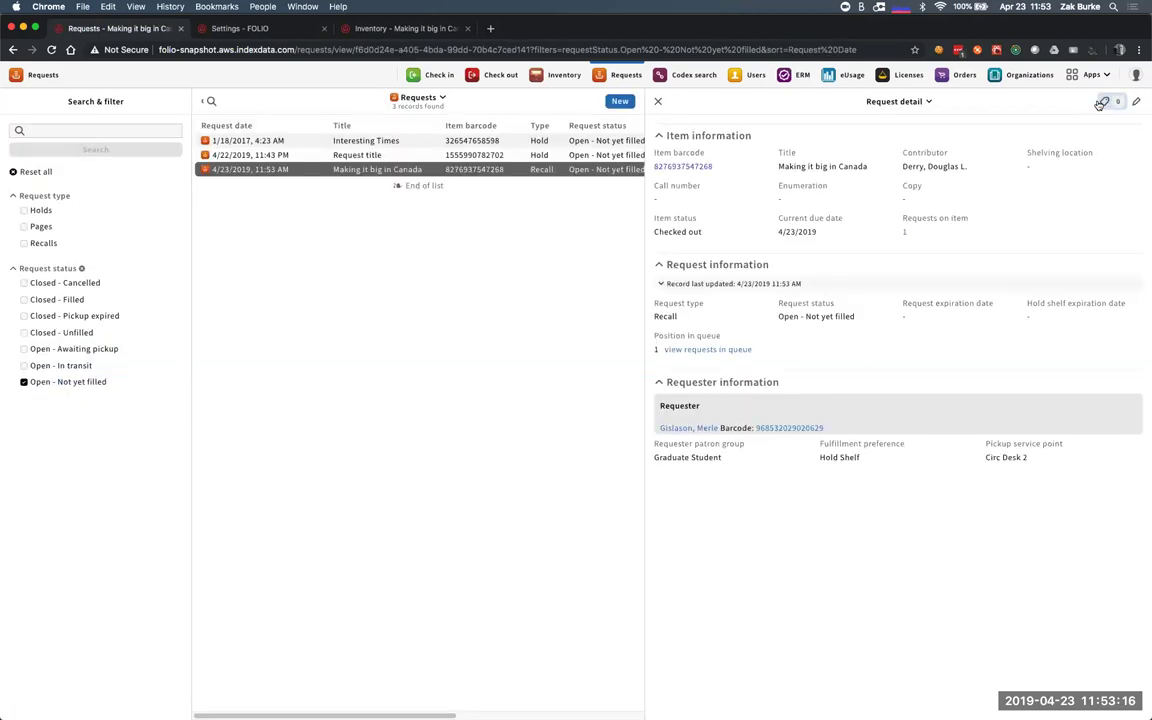
Open the borrower's Making it big in Canada loan in Users, try to renew it, and dismiss the renewal result after reading it
left_click(758, 80)
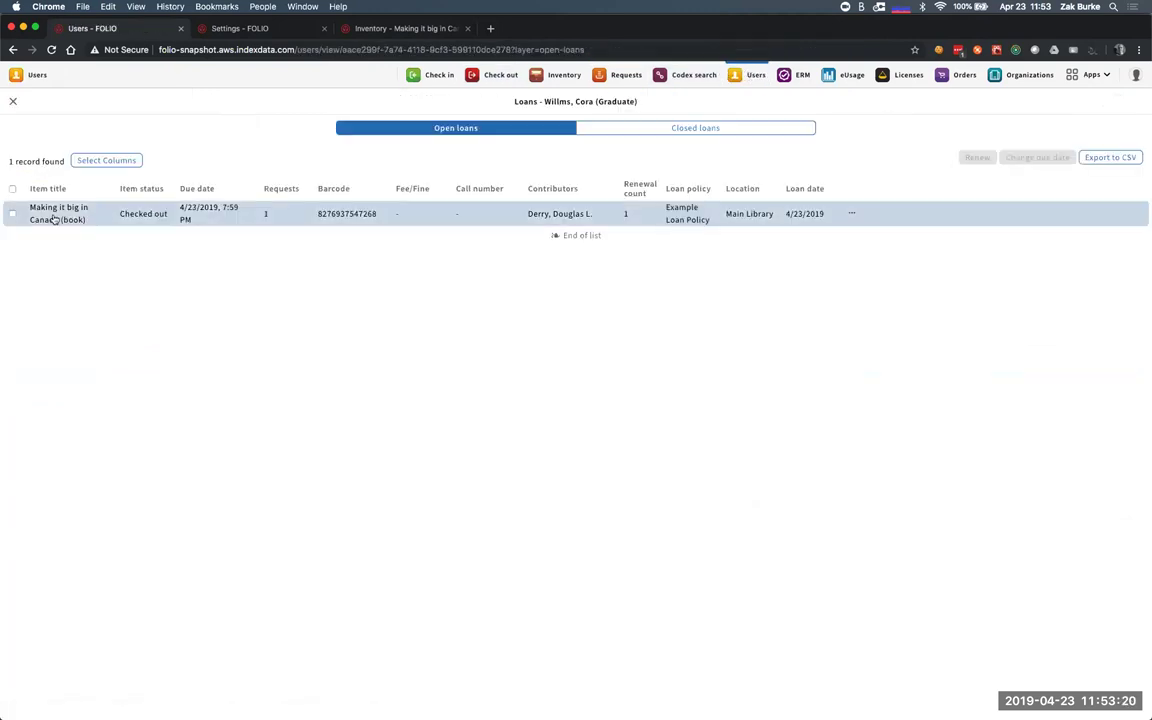
left_click(55, 219)
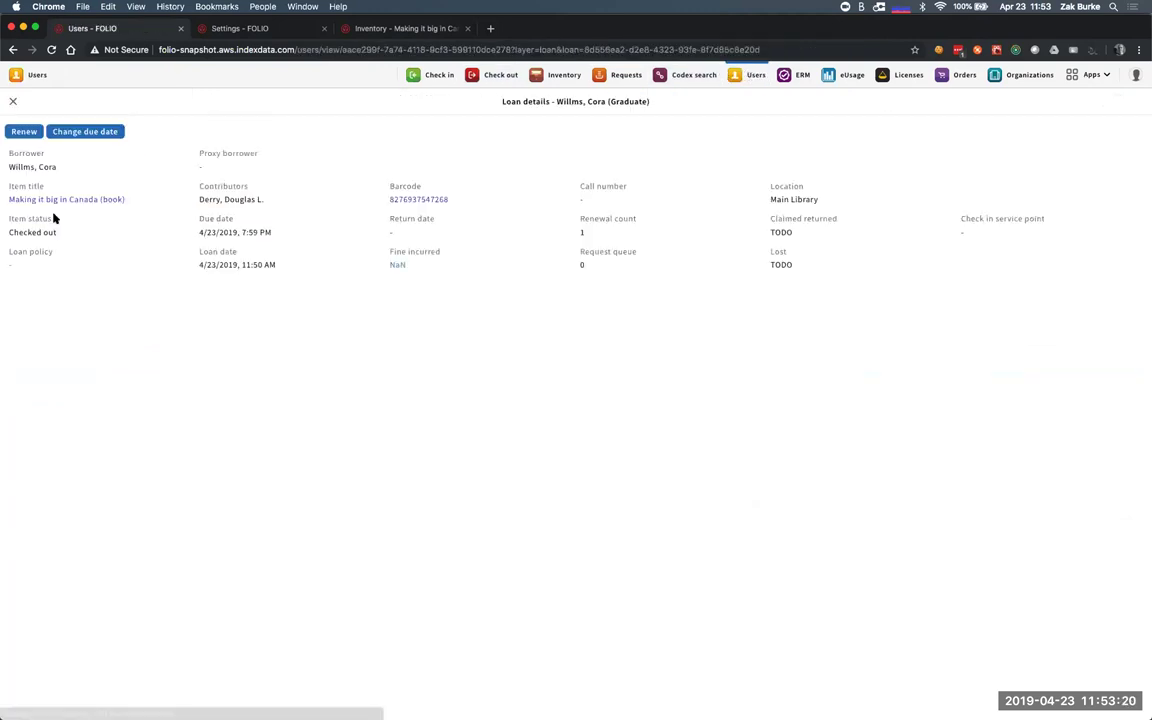
left_click(23, 132)
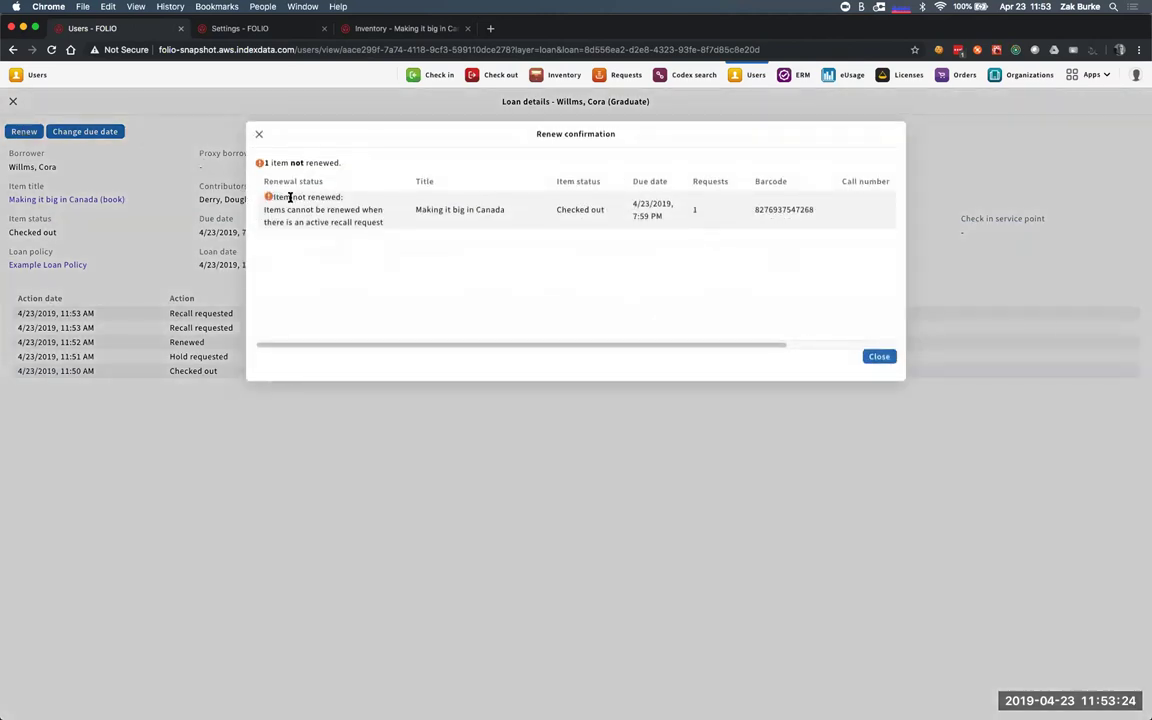
left_click_drag(270, 197, 294, 199)
left_click_drag(294, 199, 383, 223)
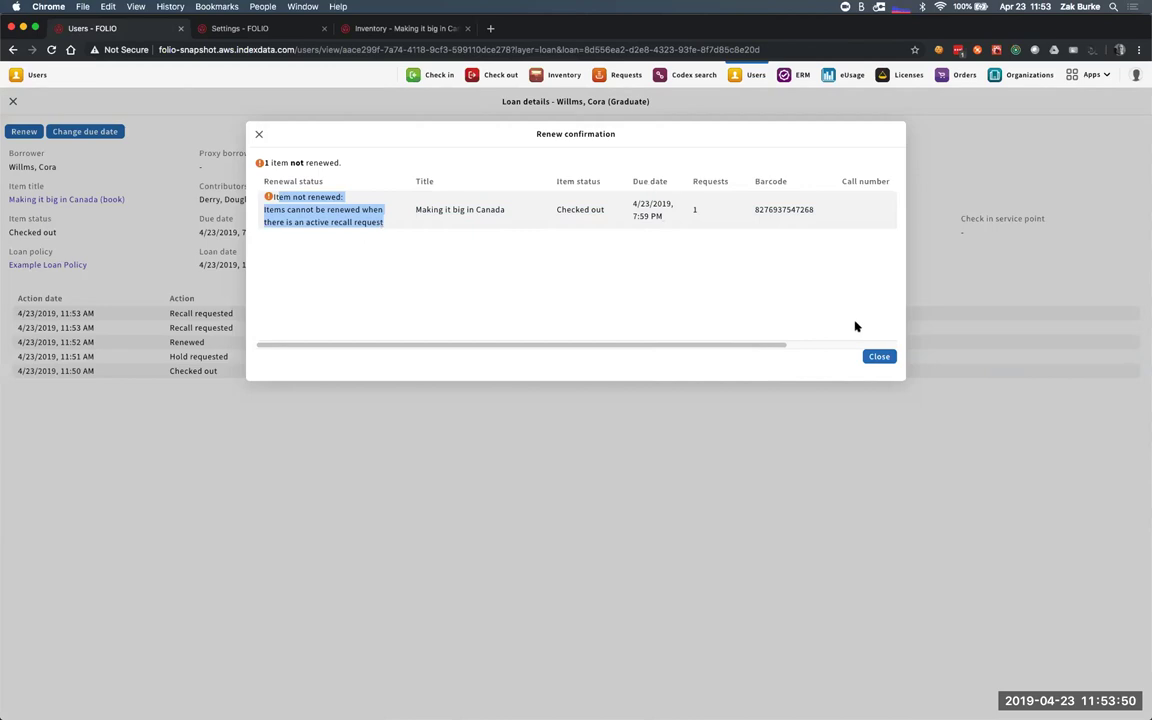
left_click(878, 357)
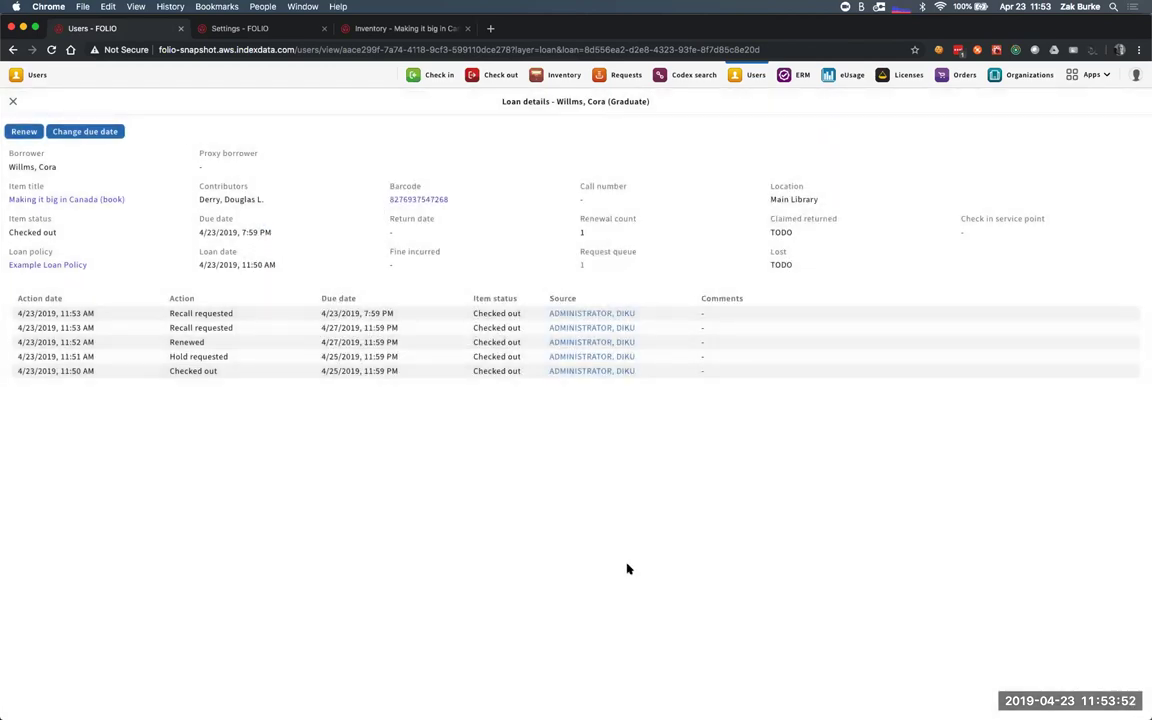
In the local FOLIO's Organization settings, list the locations for Texas A&M University, College Station campus, Sterling C. Evans library
left_click(276, 30)
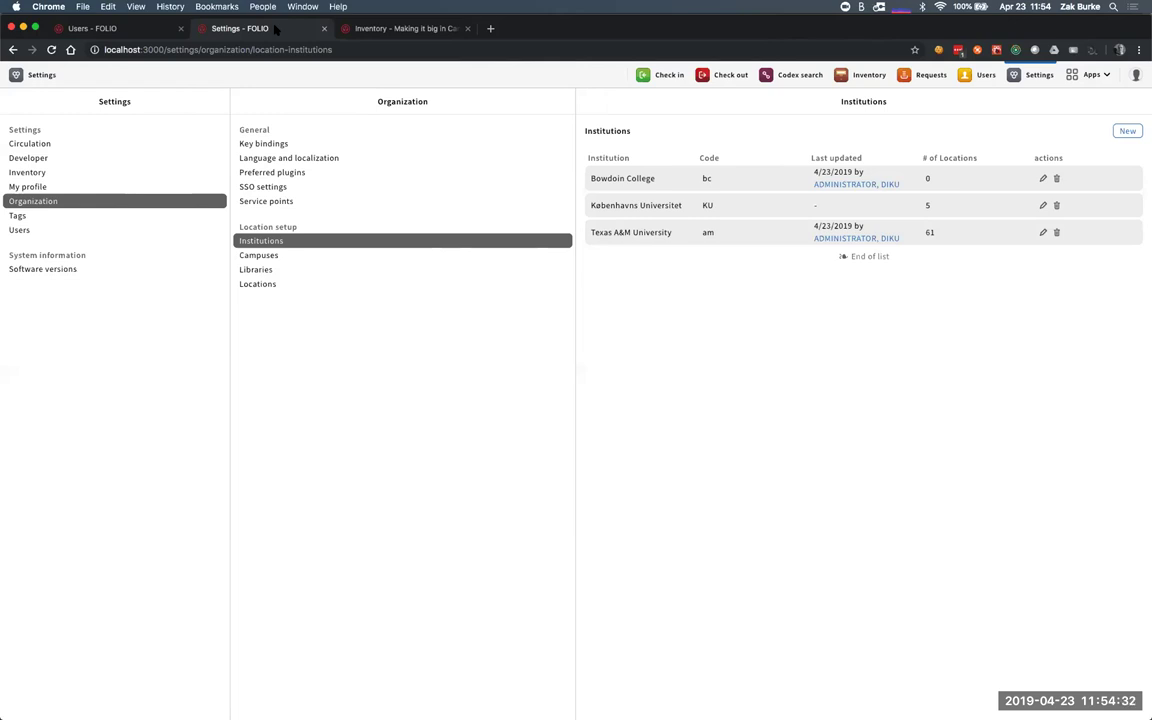
left_click(260, 284)
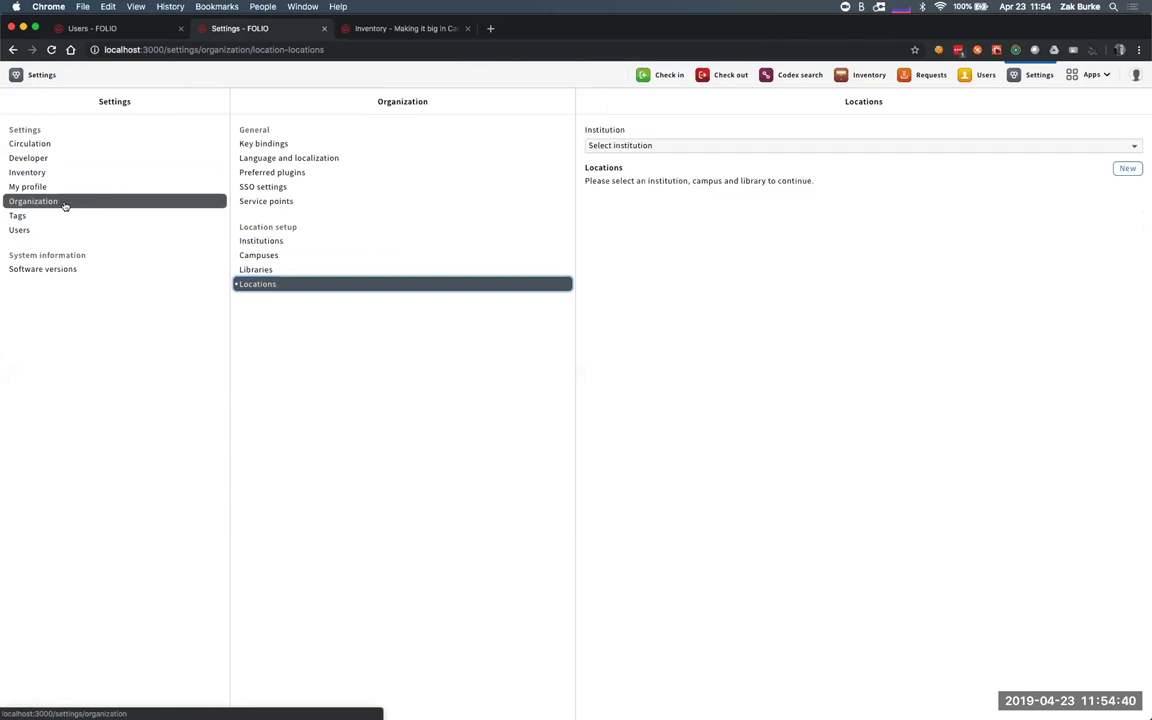
left_click(645, 147)
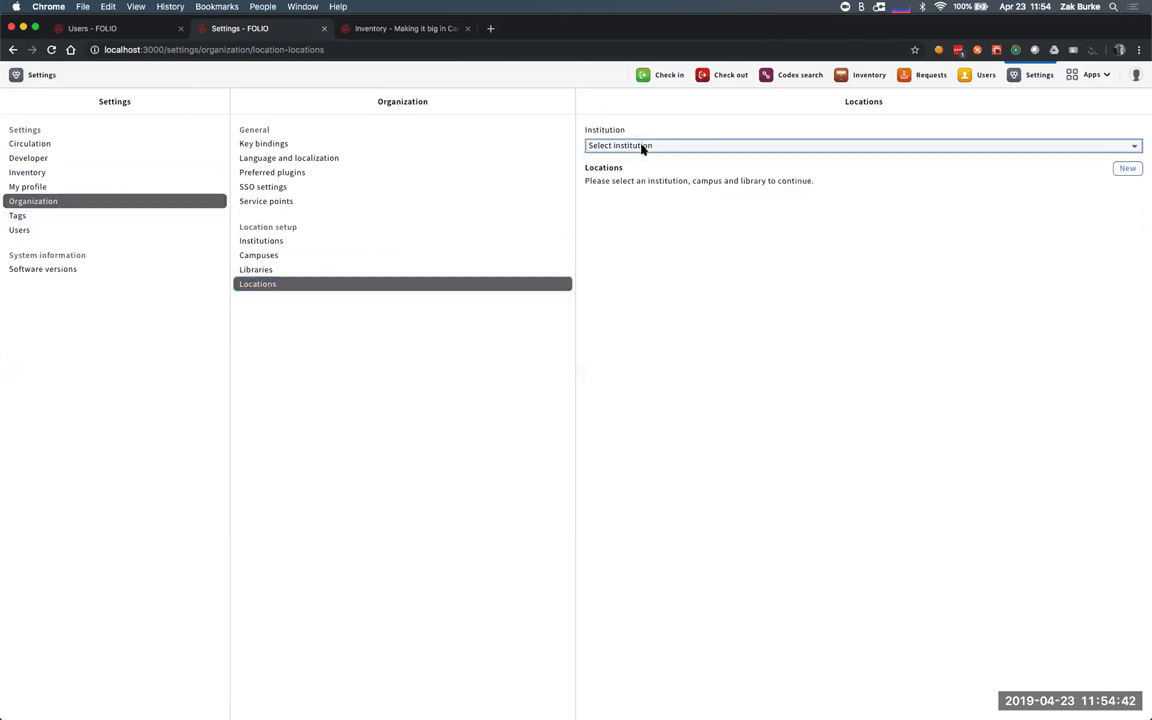
left_click(638, 180)
left_click(638, 183)
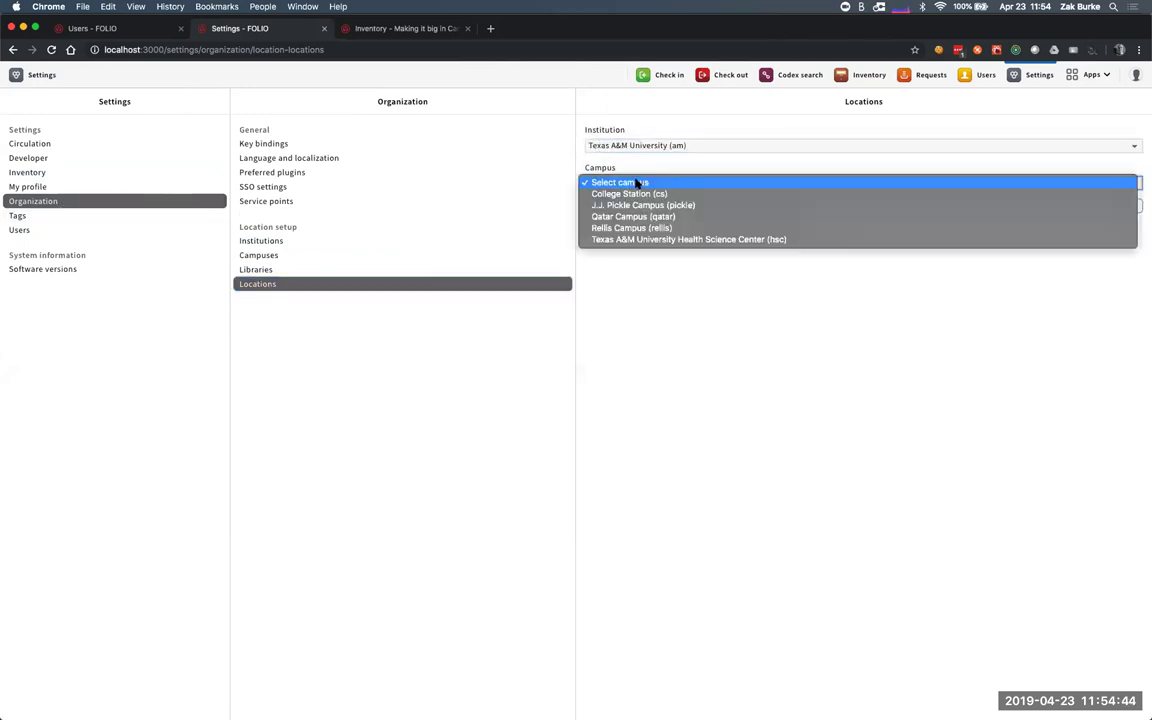
left_click(636, 193)
left_click(636, 221)
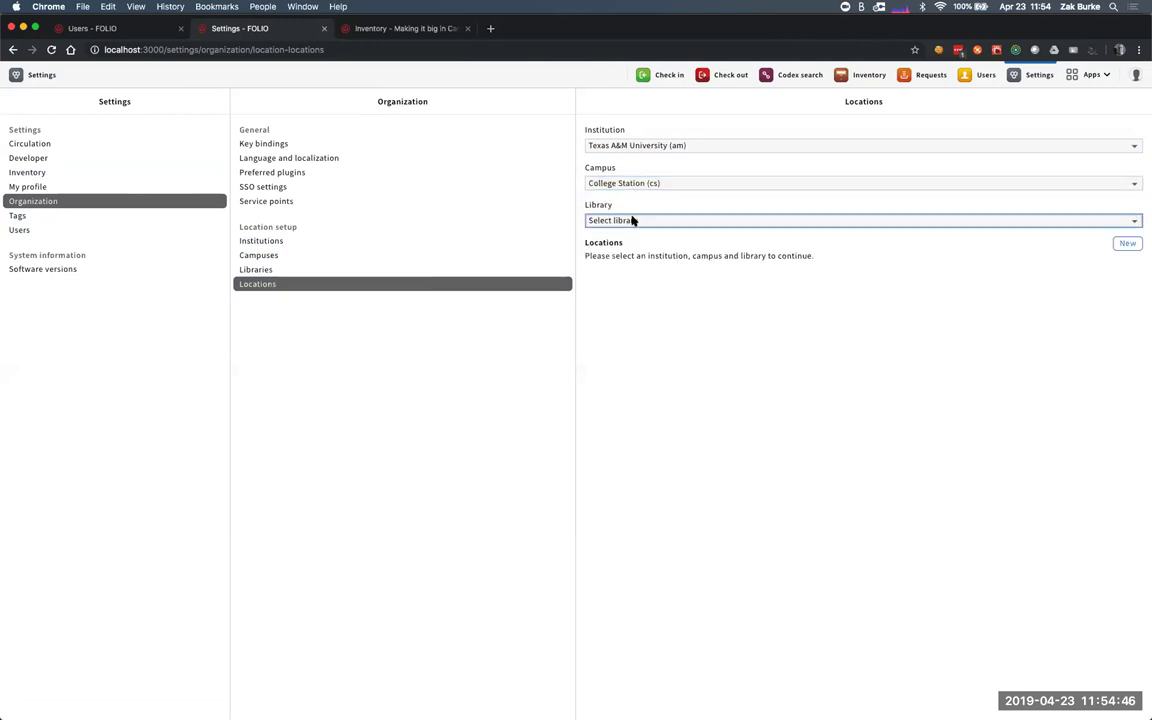
left_click(630, 266)
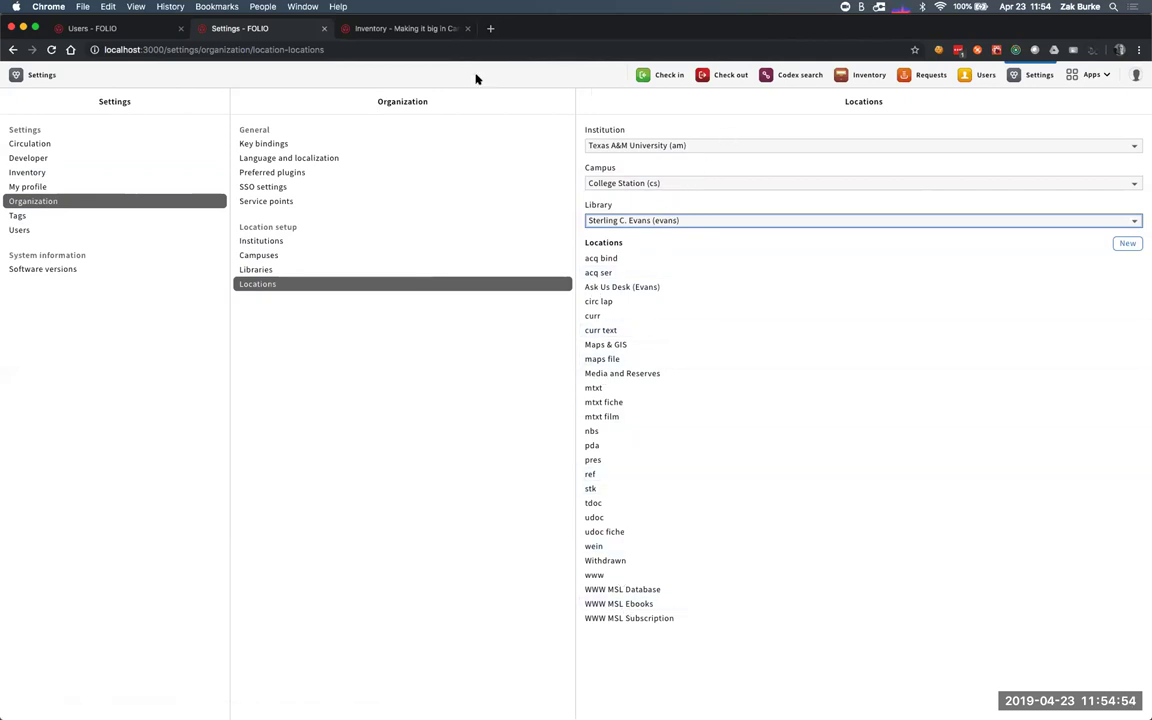
Switch to Inventory, collapse the Resource type and Language filters, and look through the full Location filter list
left_click(382, 30)
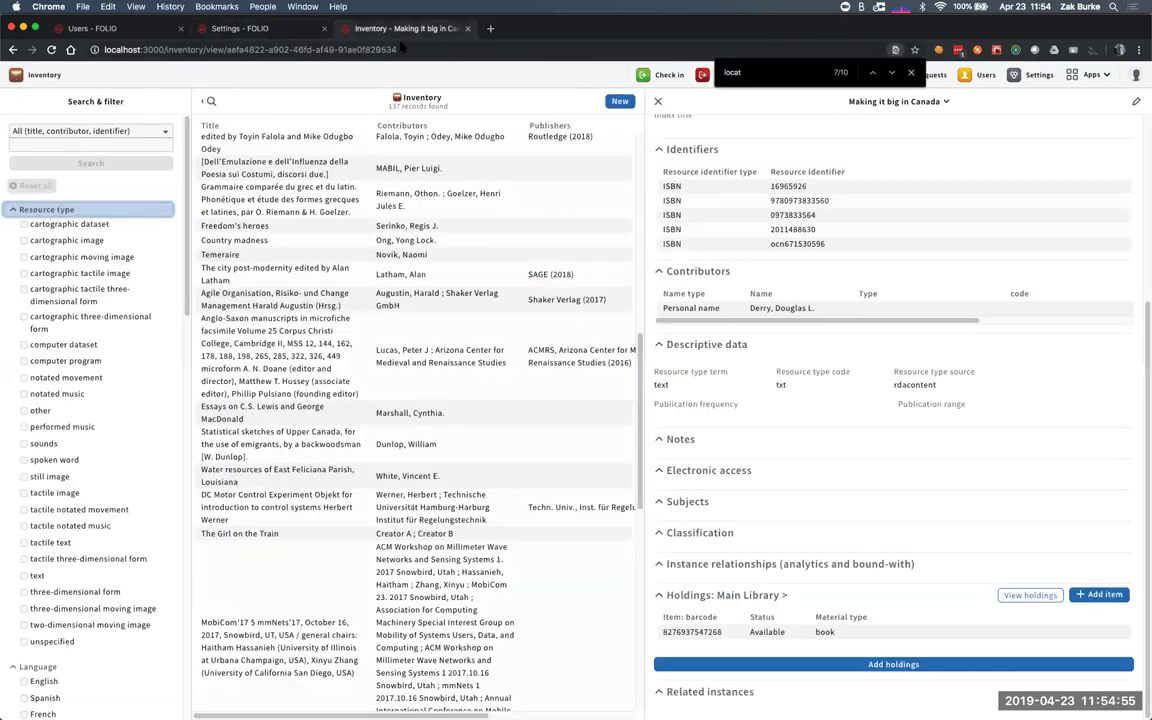
left_click(52, 211)
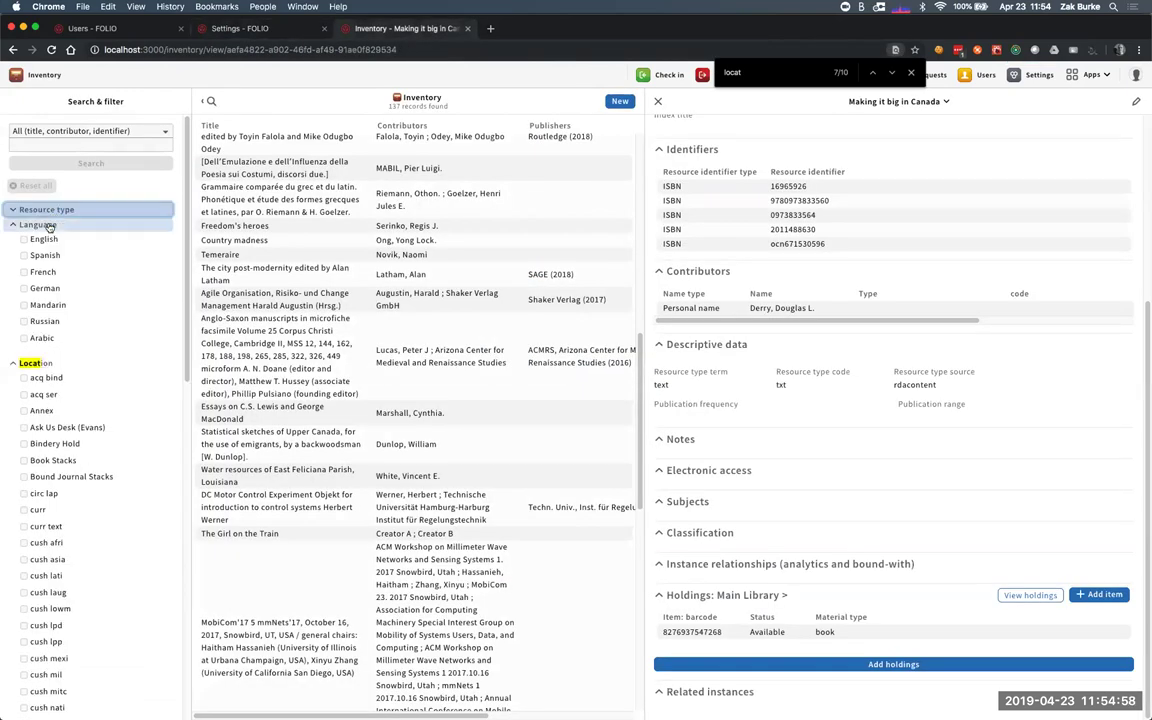
left_click(40, 225)
scroll(70, 441, "down", 10)
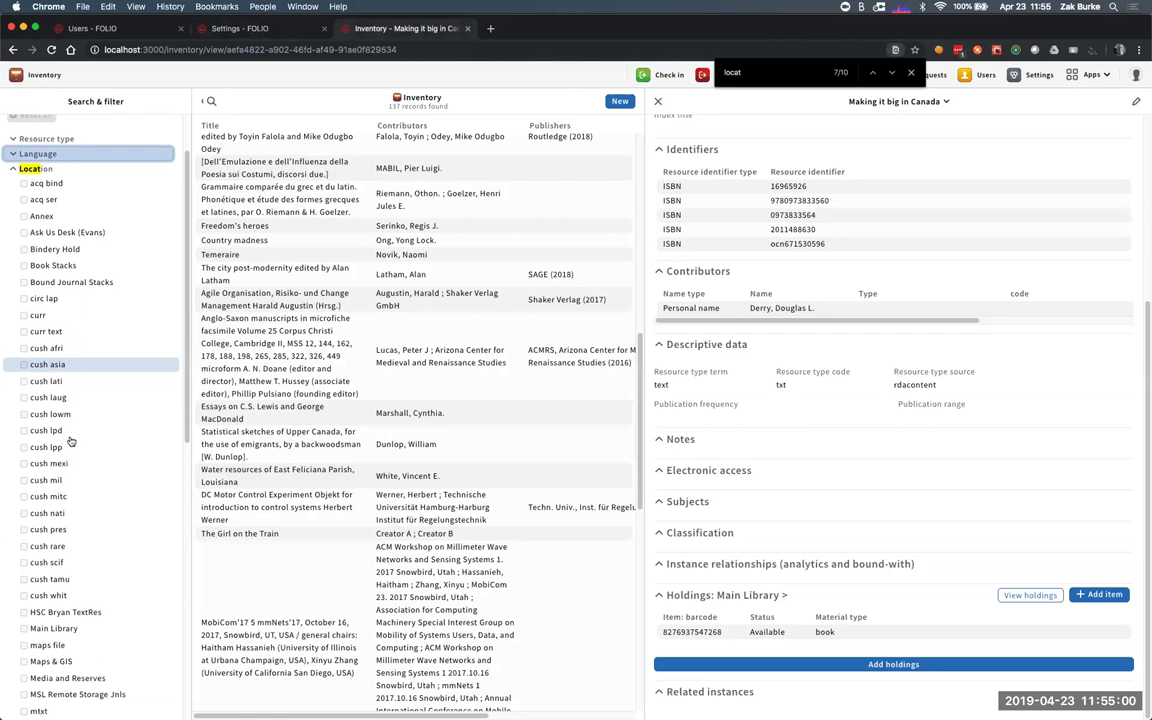
scroll(70, 441, "down", 5)
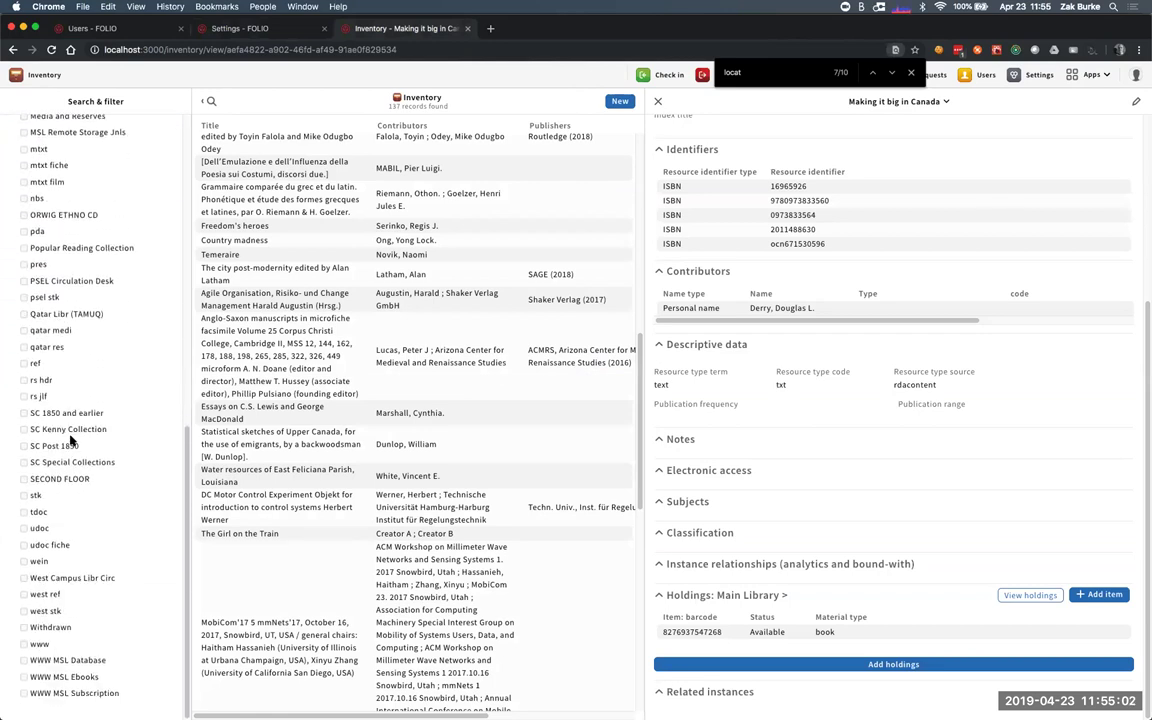
scroll(70, 441, "up", 15)
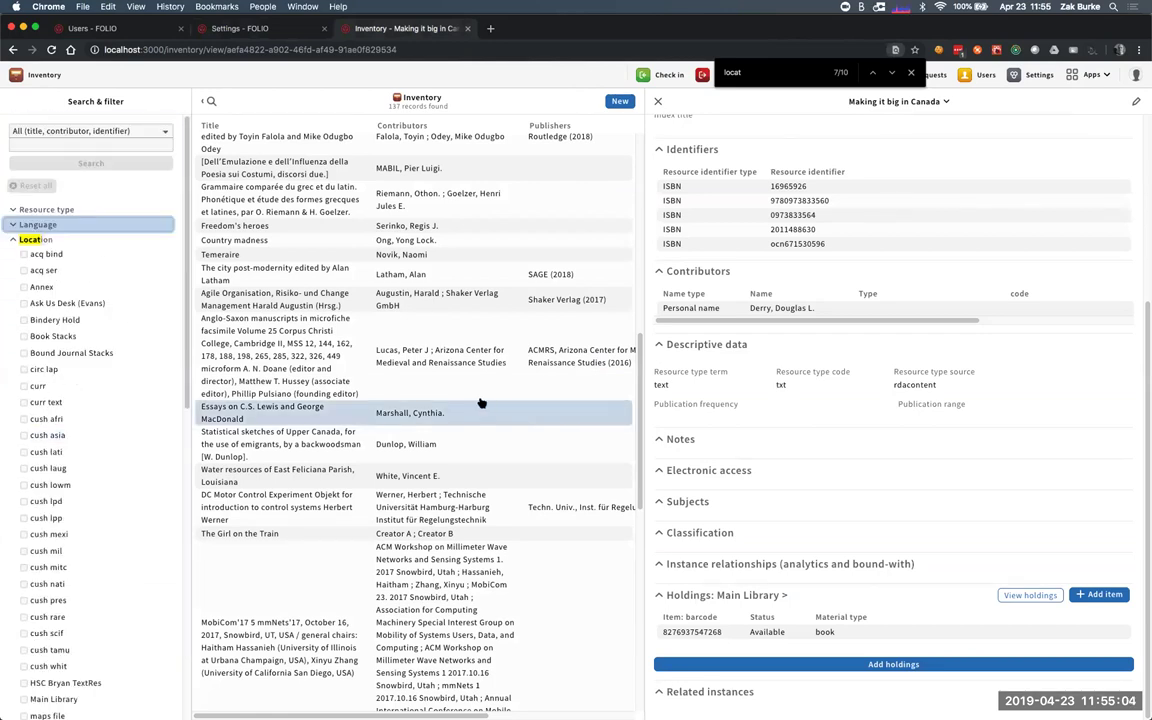
left_click(776, 634)
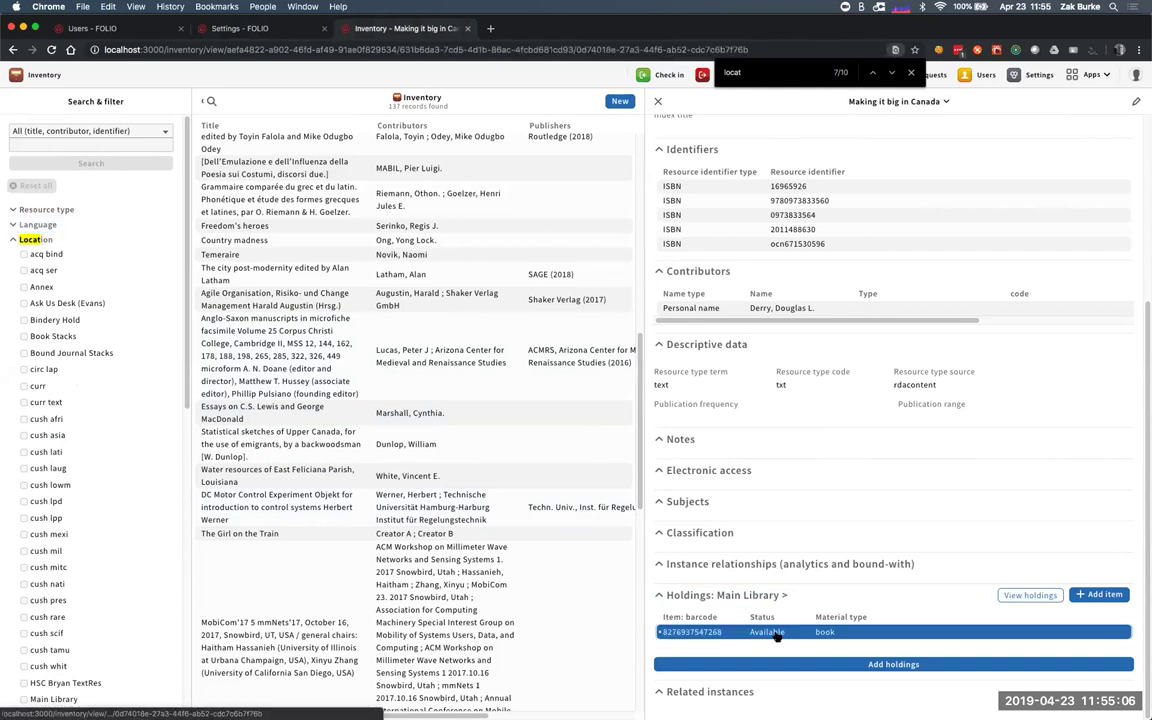
left_click(1120, 108)
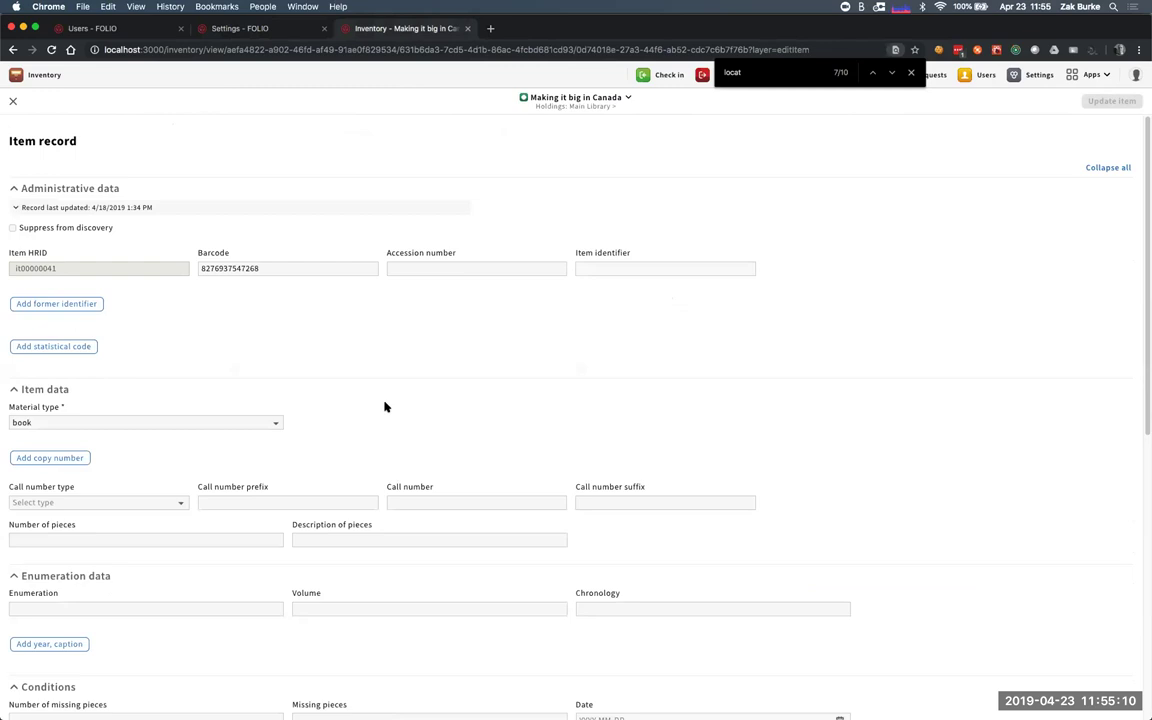
scroll(385, 406, "down", 10)
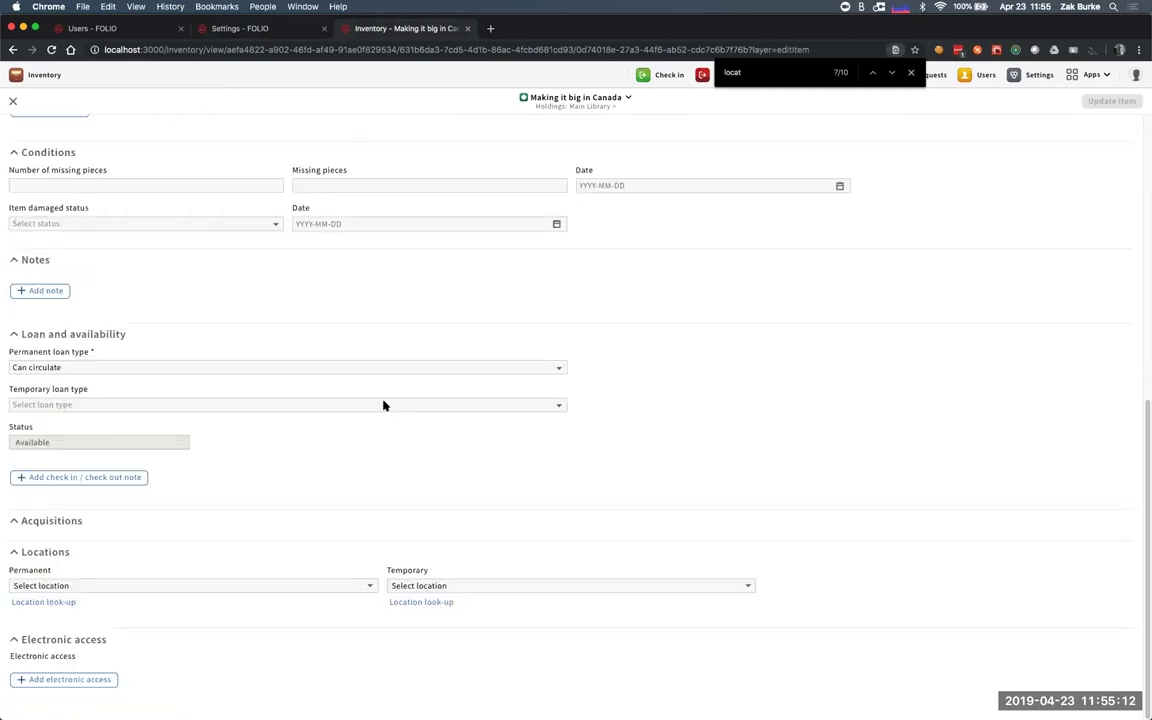
scroll(316, 347, "up", 8)
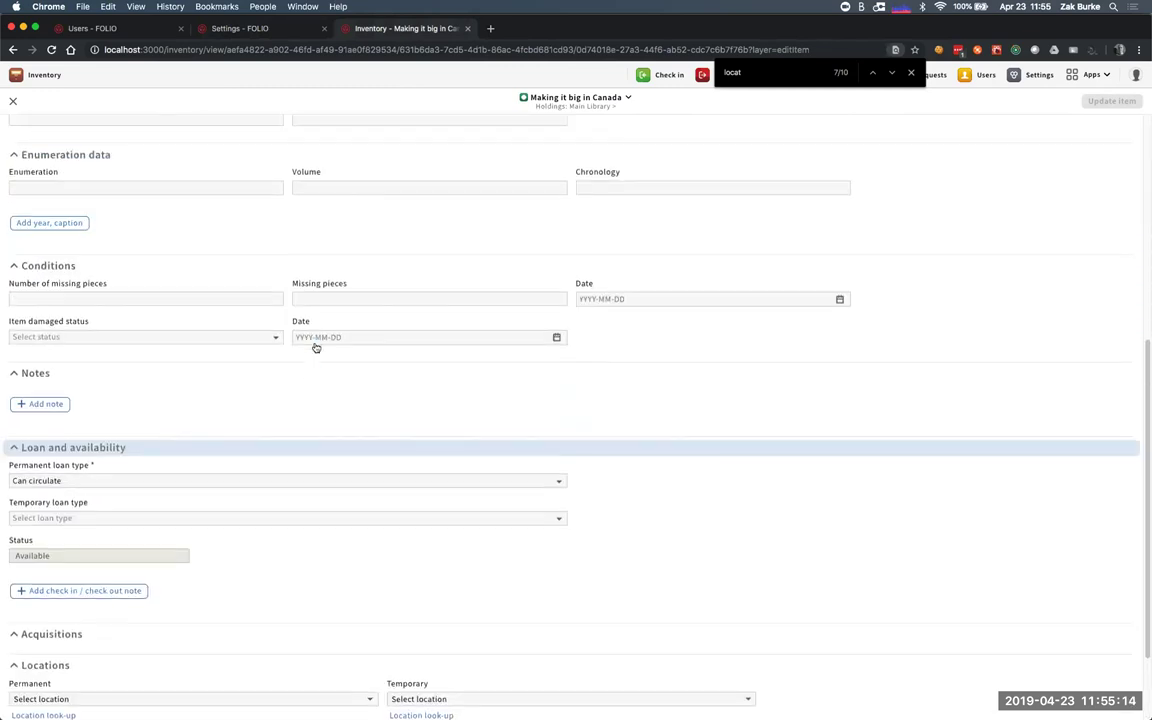
scroll(316, 347, "up", 2)
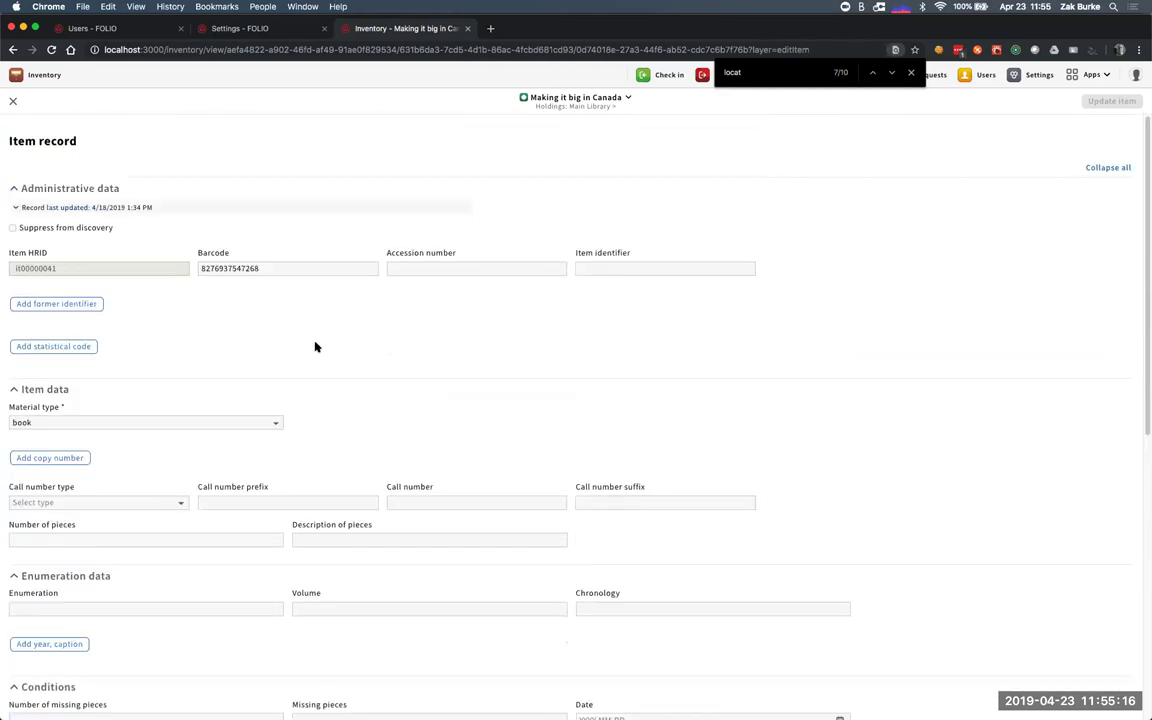
left_click(13, 101)
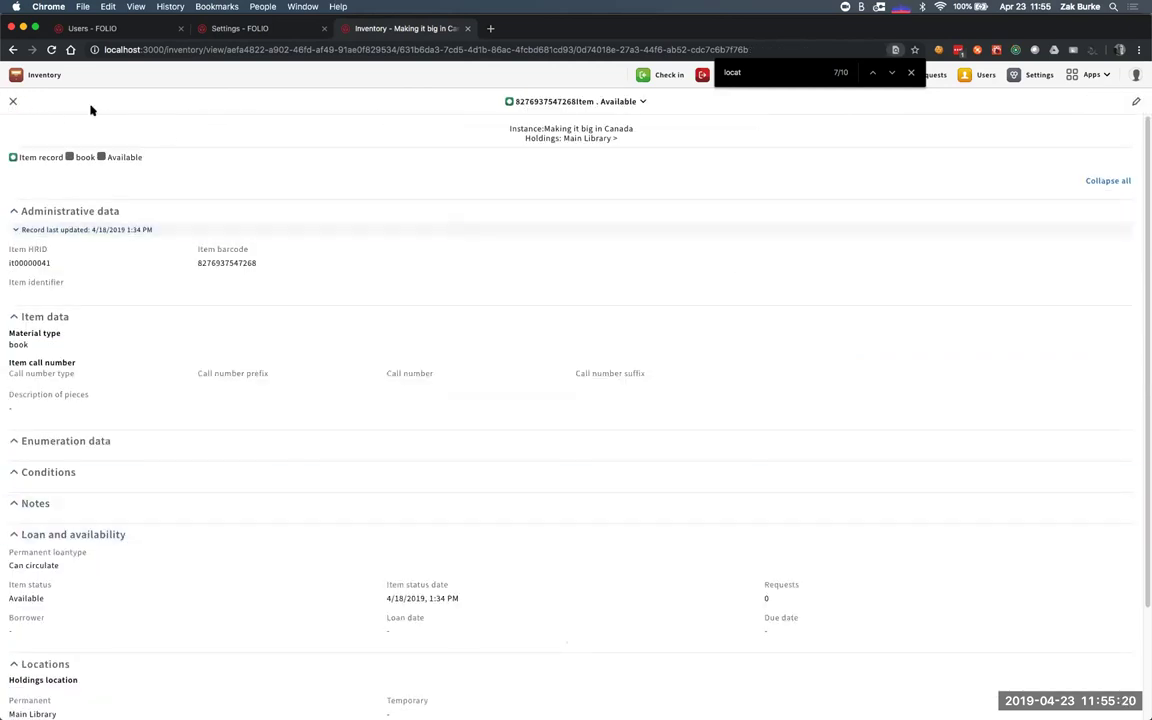
left_click(13, 101)
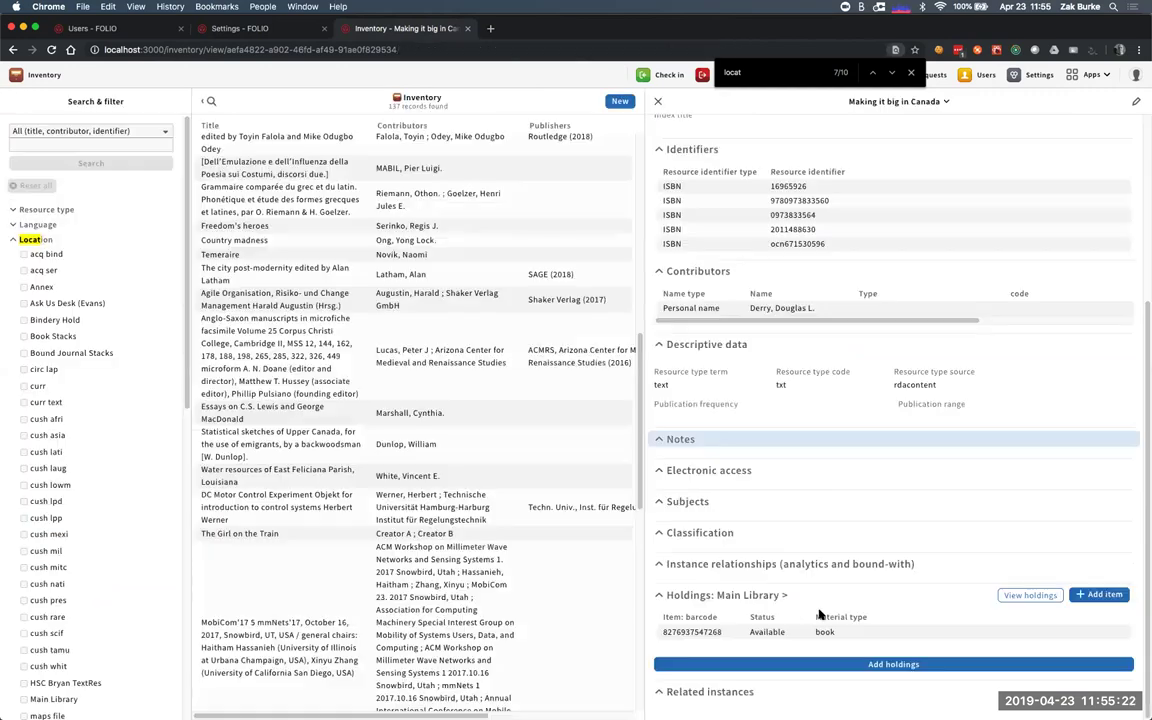
Open the Main Library holdings record of Making it big in Canada for editing
left_click(1028, 595)
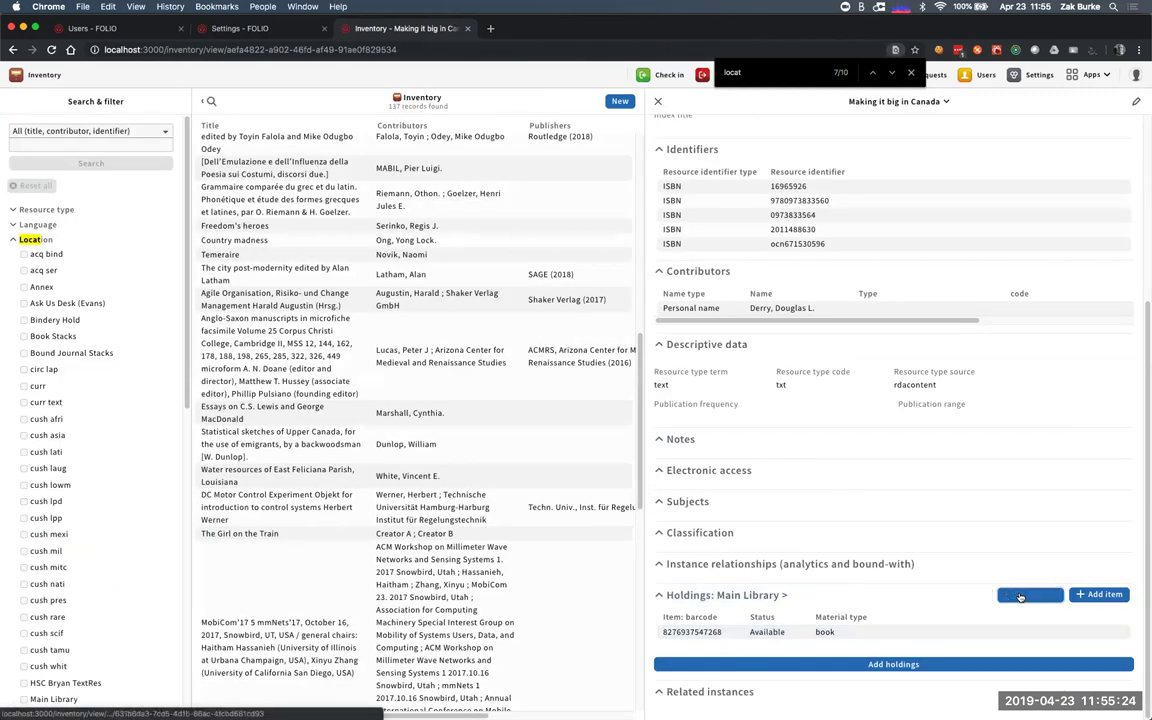
left_click(1133, 102)
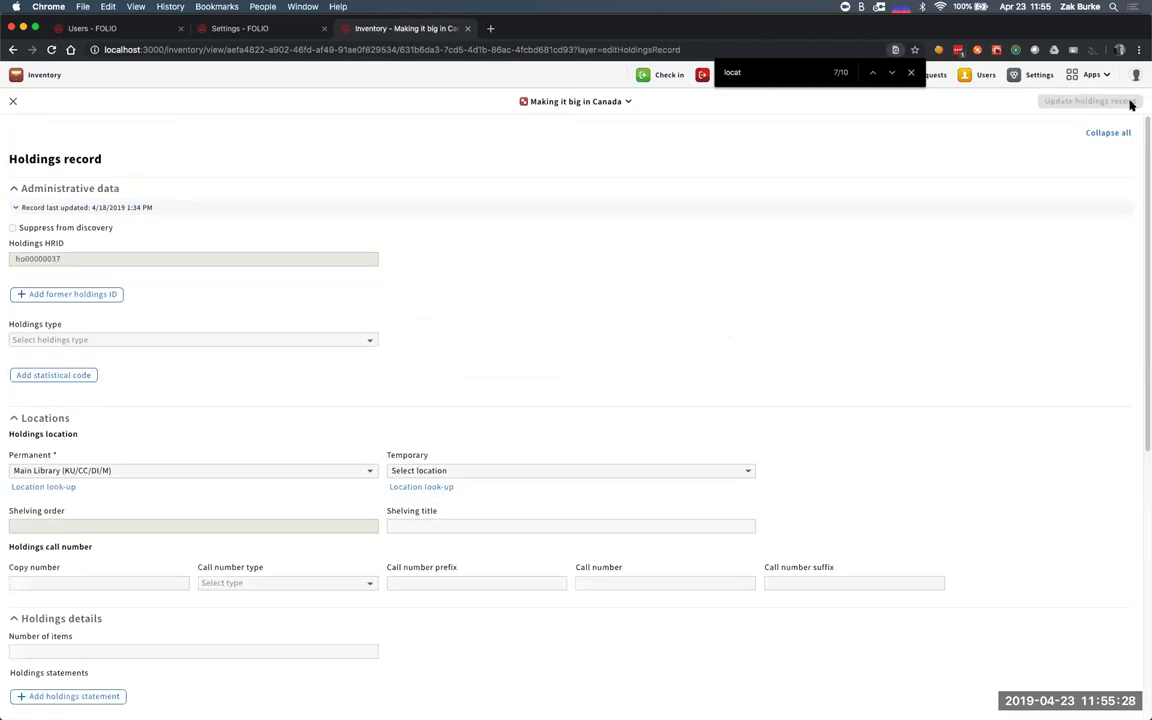
key("super+f")
In the temporary location look-up, choose institution Texas A&M University, campus College Station and library Sterling C. Evans
left_click(437, 487)
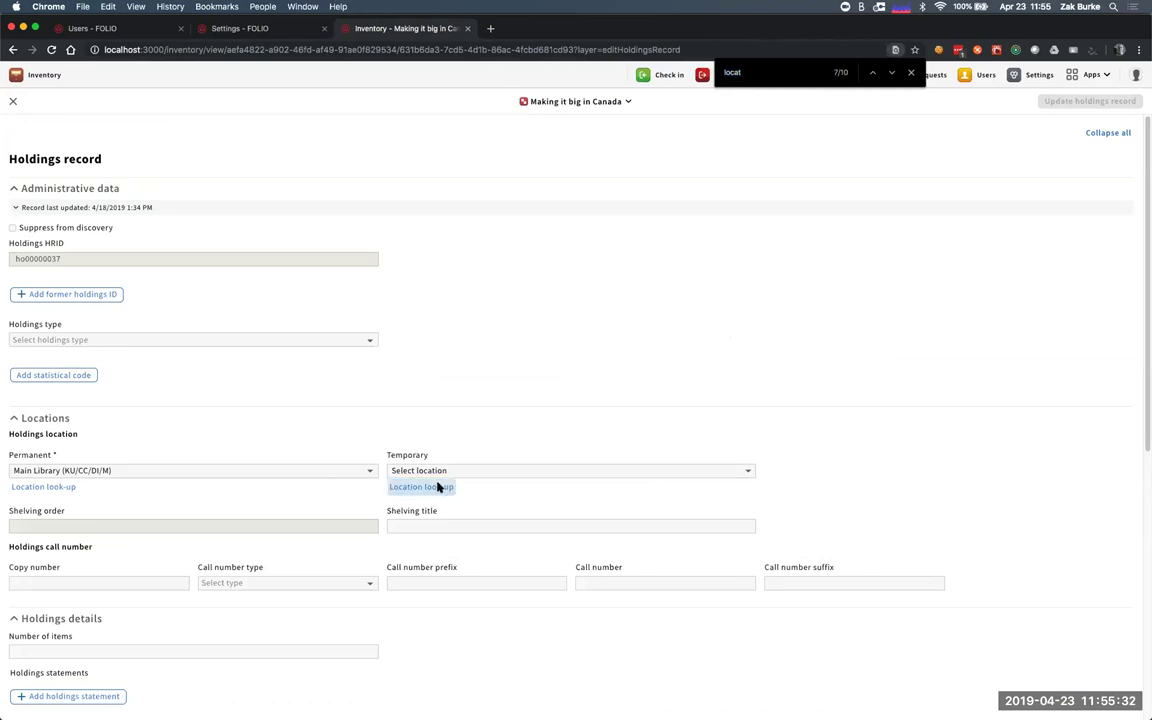
left_click(378, 178)
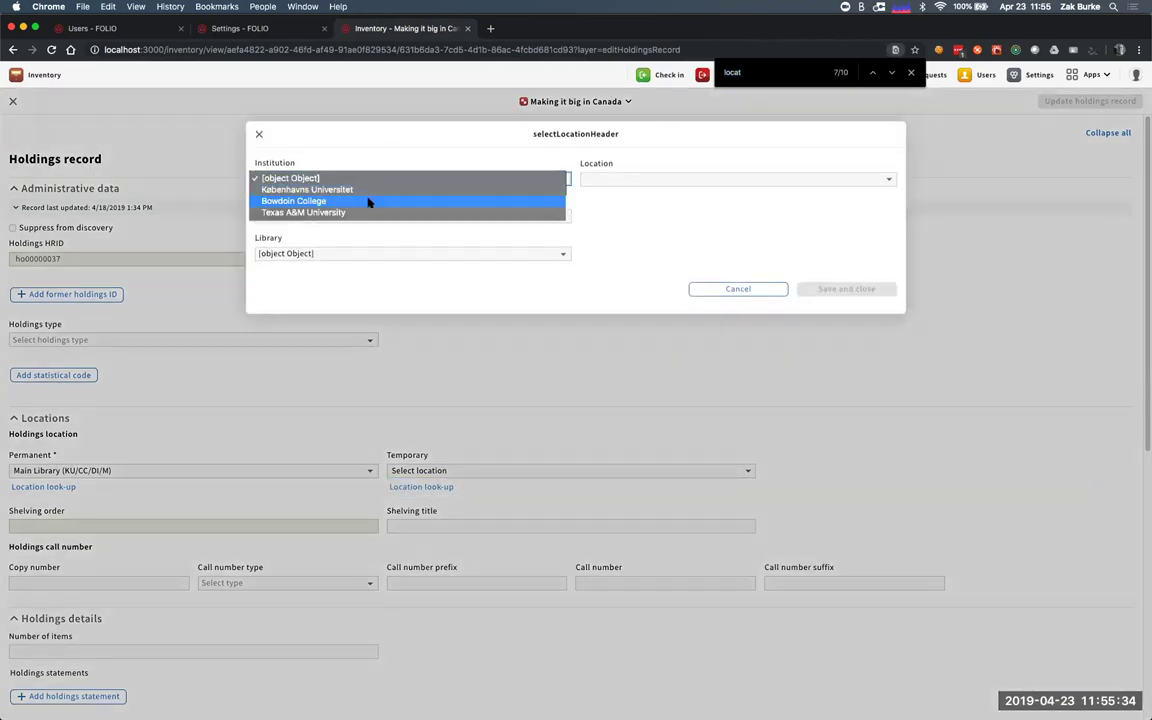
left_click(365, 212)
left_click(362, 216)
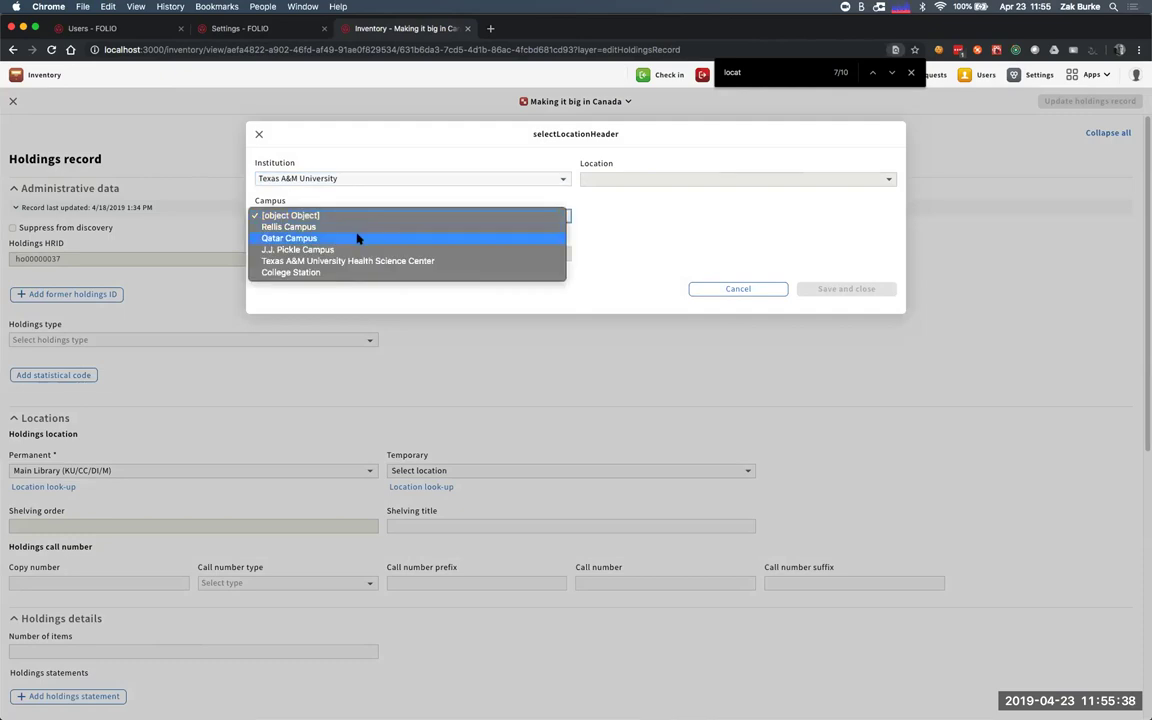
left_click(350, 271)
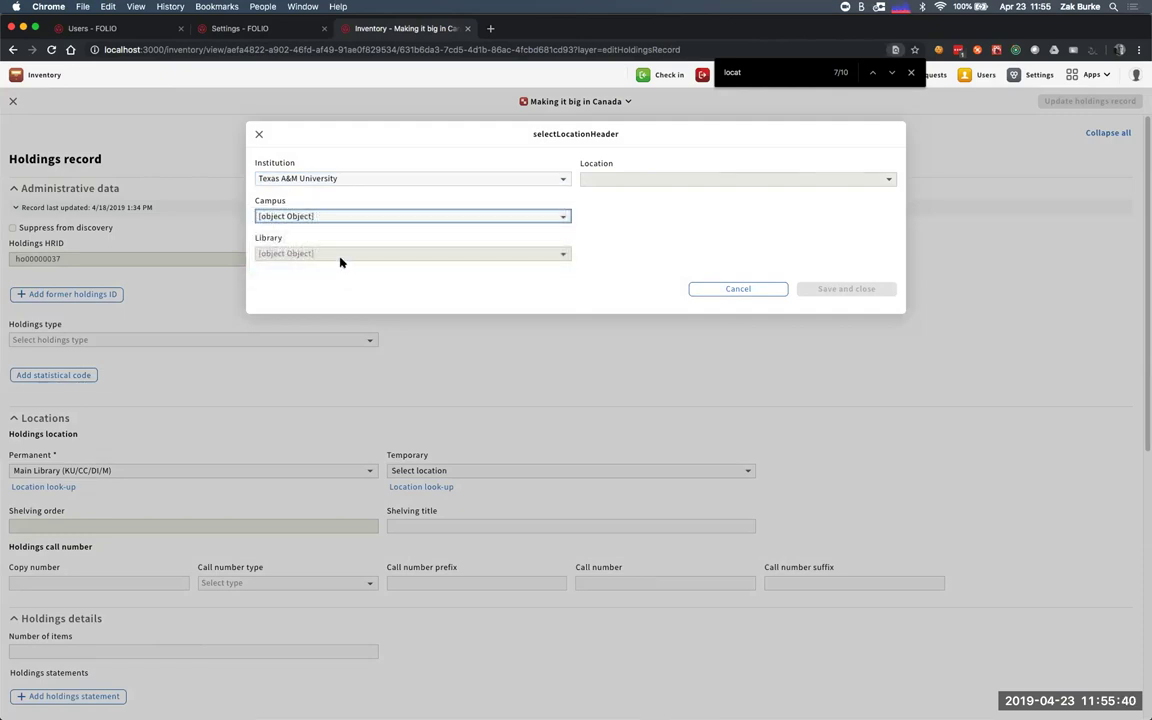
left_click(337, 255)
left_click(355, 294)
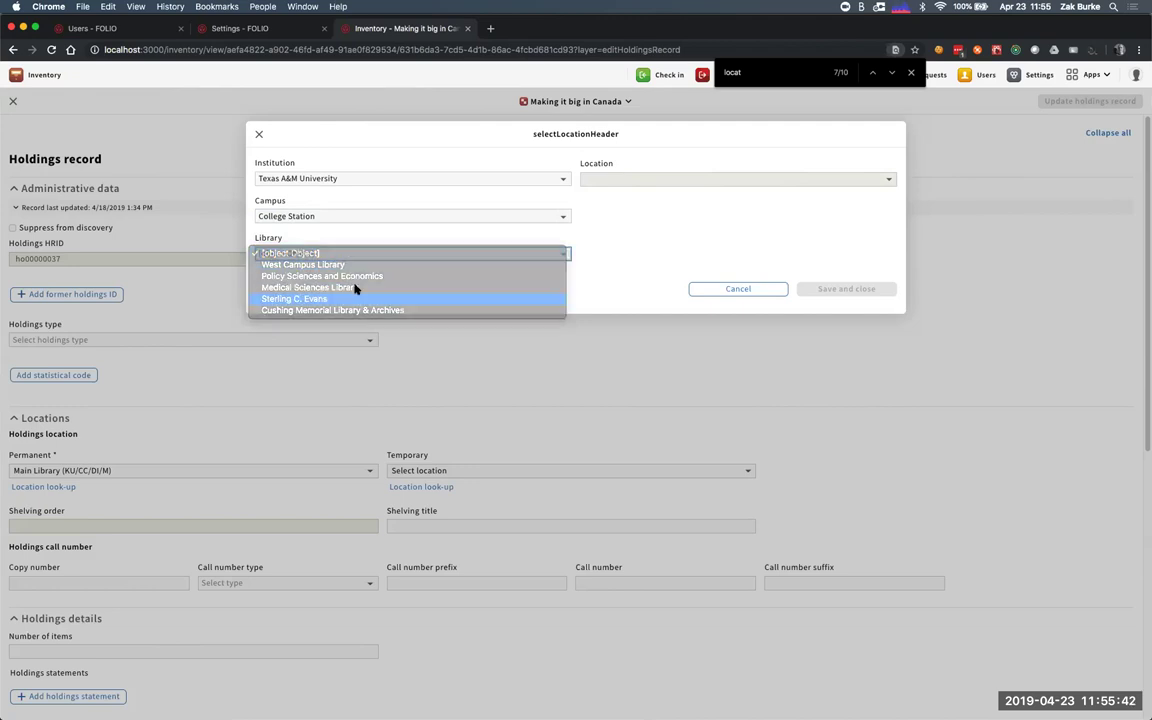
Browse the library's location options, filter them by "www", and close the look-up without saving a location
left_click(672, 180)
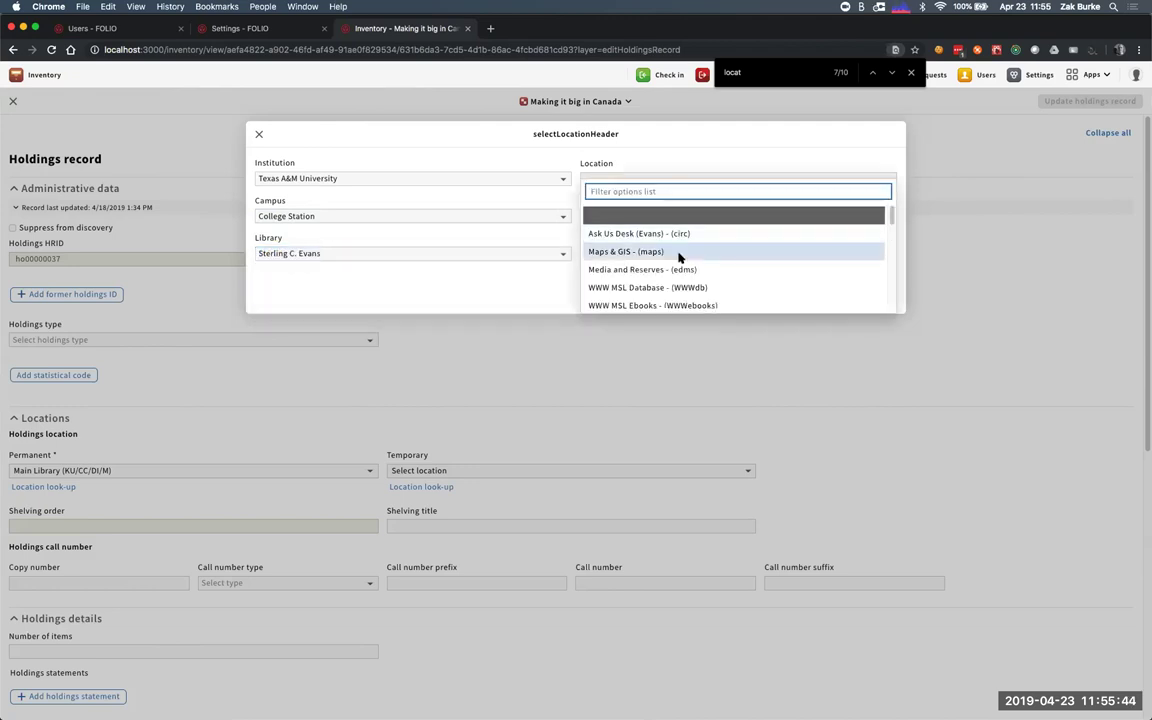
scroll(679, 257, "down", 6)
scroll(670, 230, "up", 6)
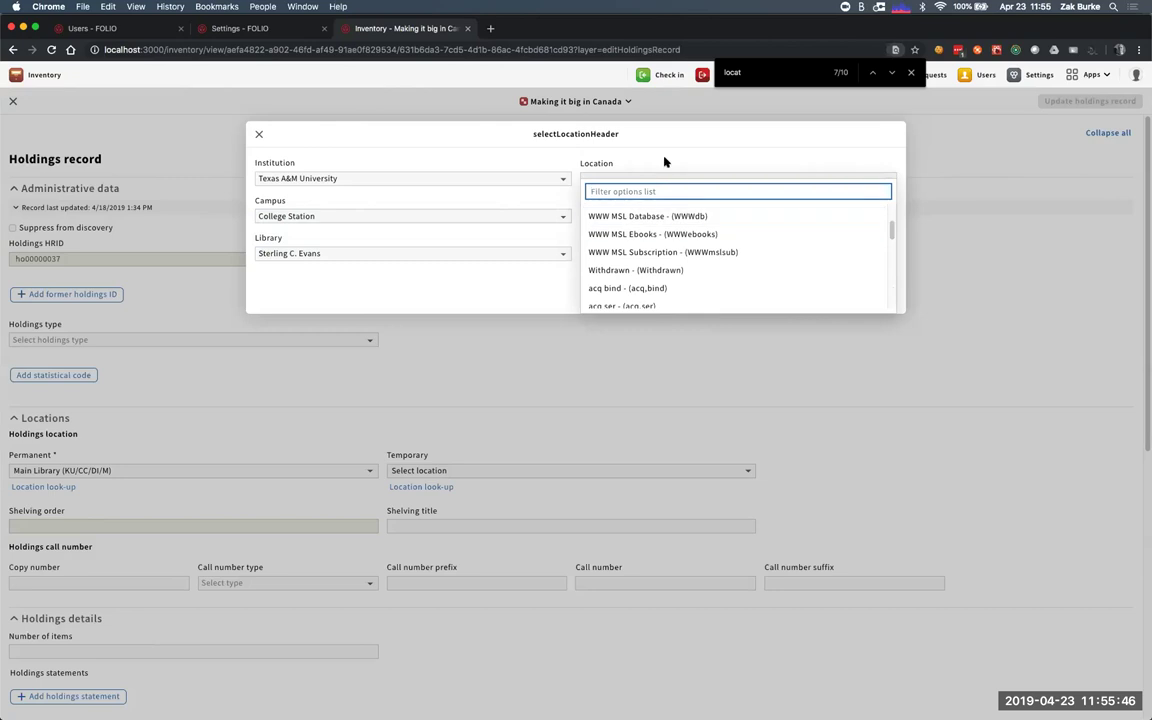
type("www")
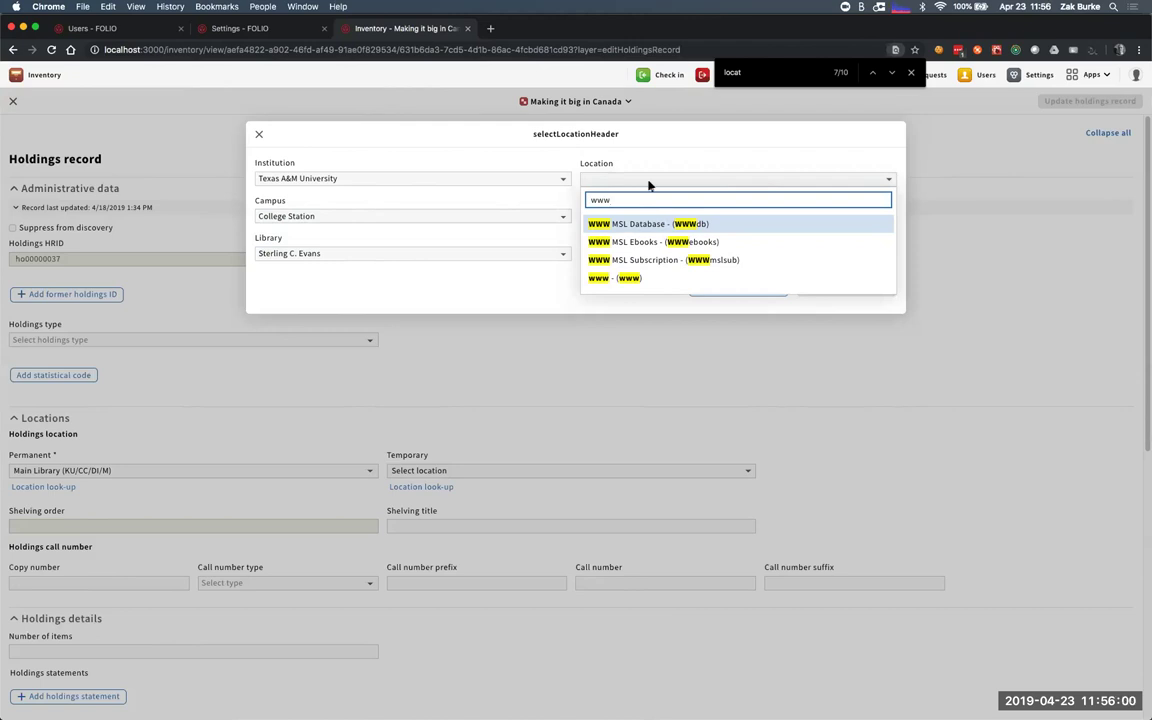
left_click(259, 134)
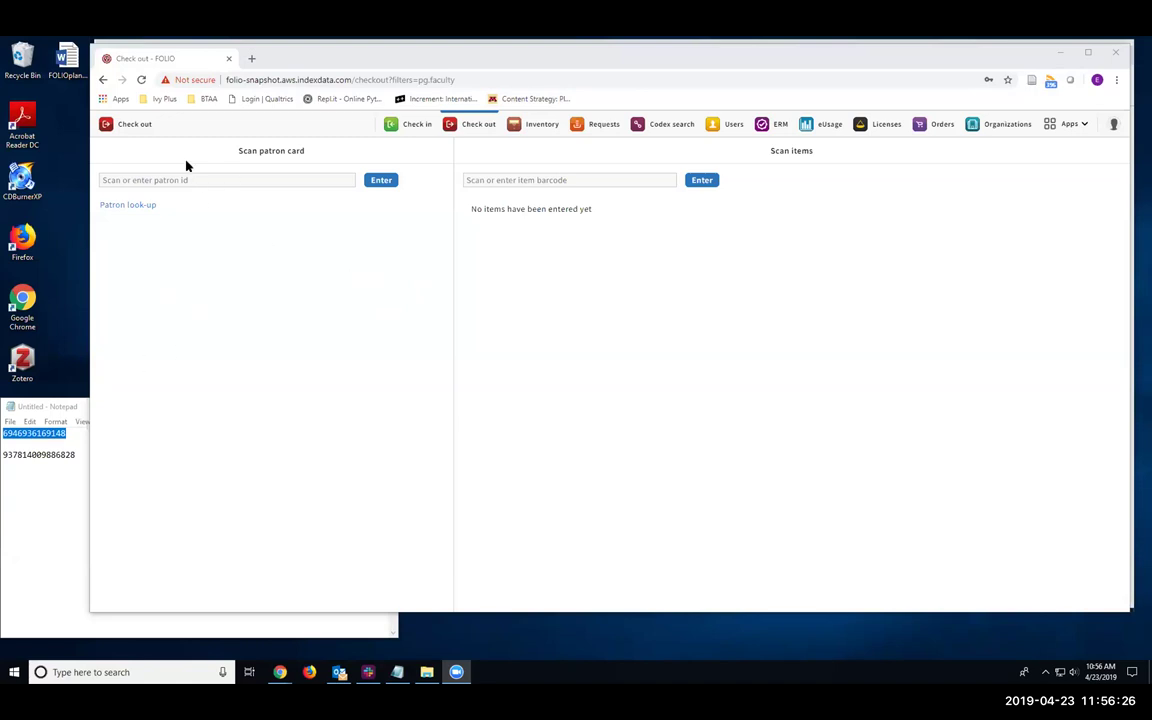
left_click(5, 433)
double_click(5, 433)
key("ctrl+c")
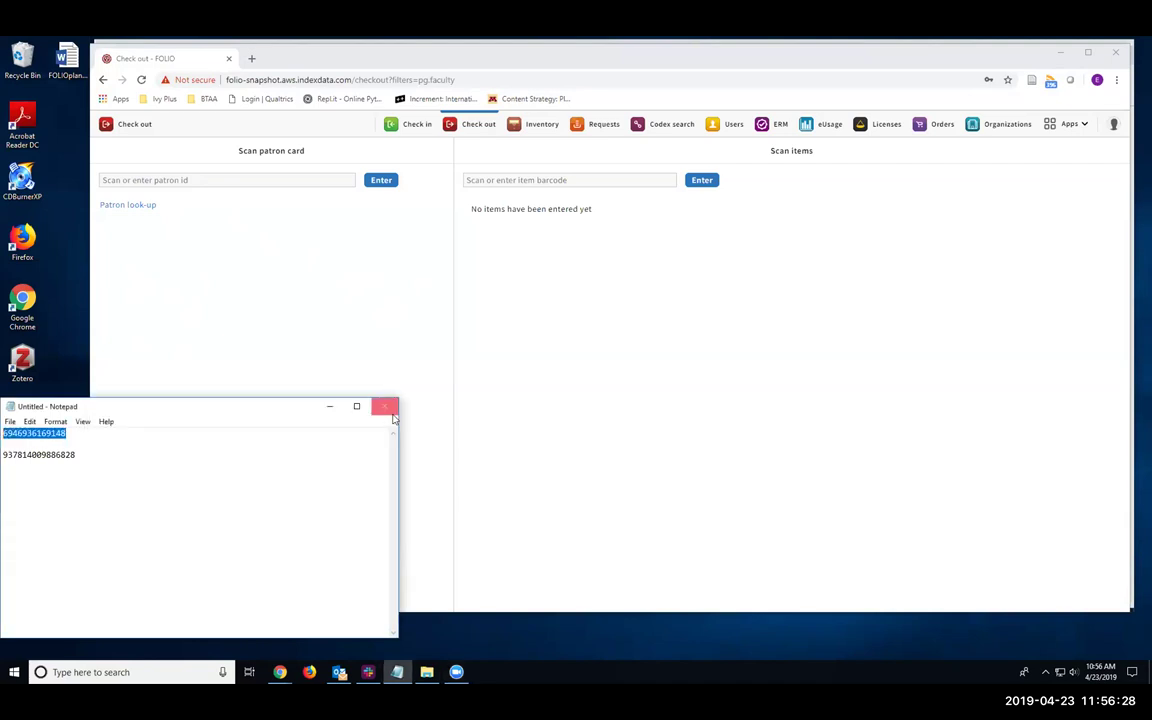
left_click(112, 203)
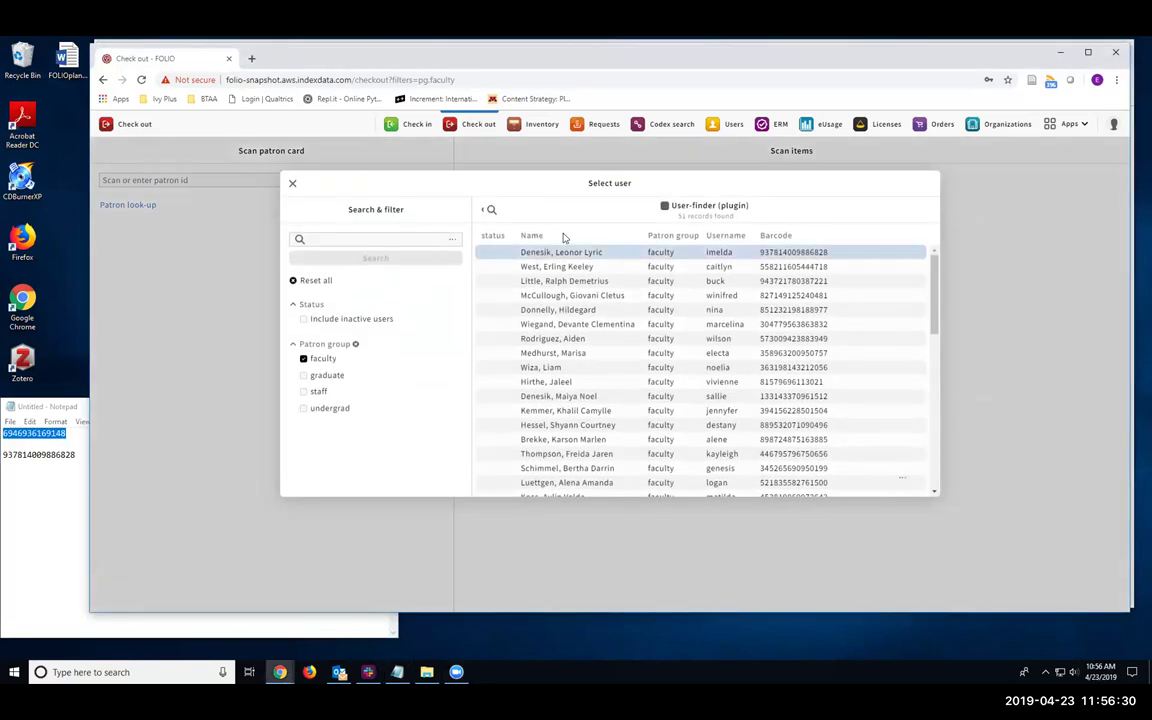
left_click(528, 250)
left_click(629, 179)
key("ctrl+v")
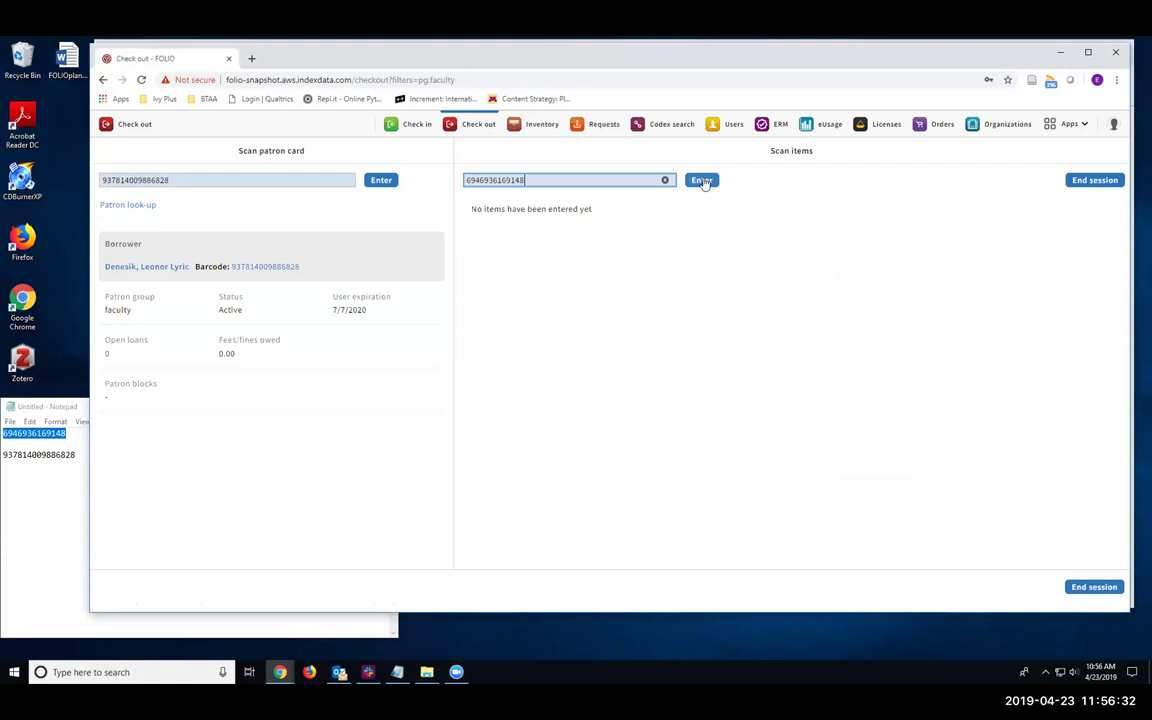
left_click(702, 181)
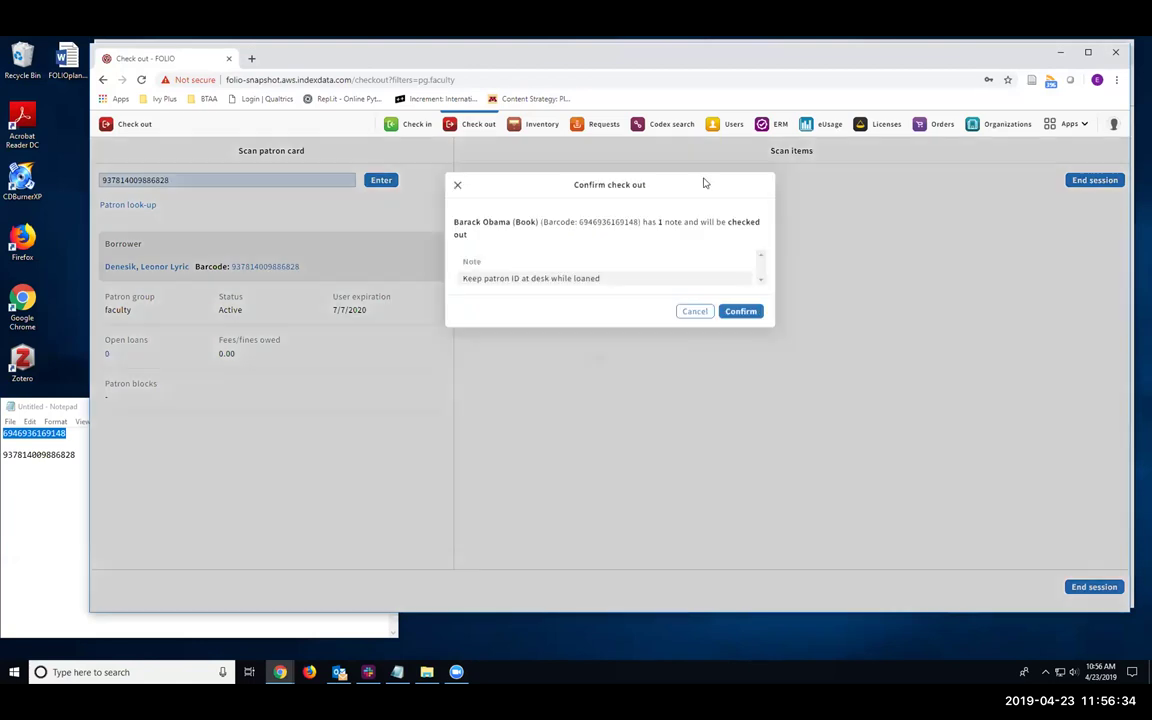
left_click(740, 309)
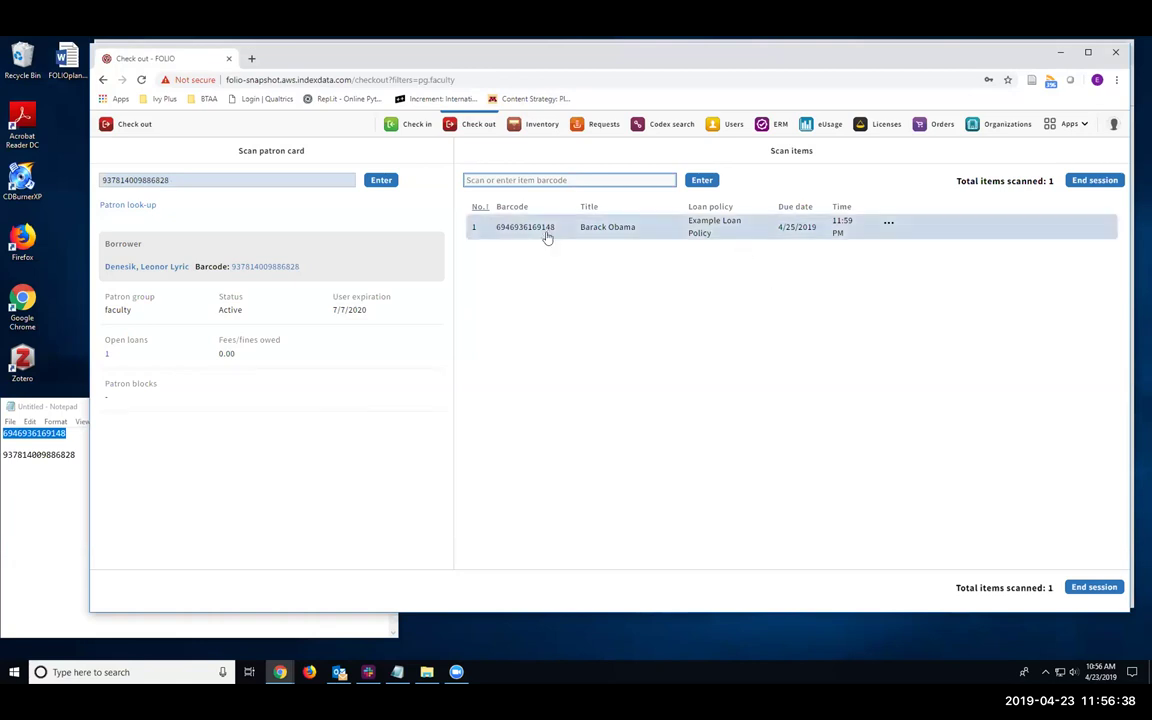
View the check-out notes of the scanned Barack Obama loan and close them
left_click(886, 227)
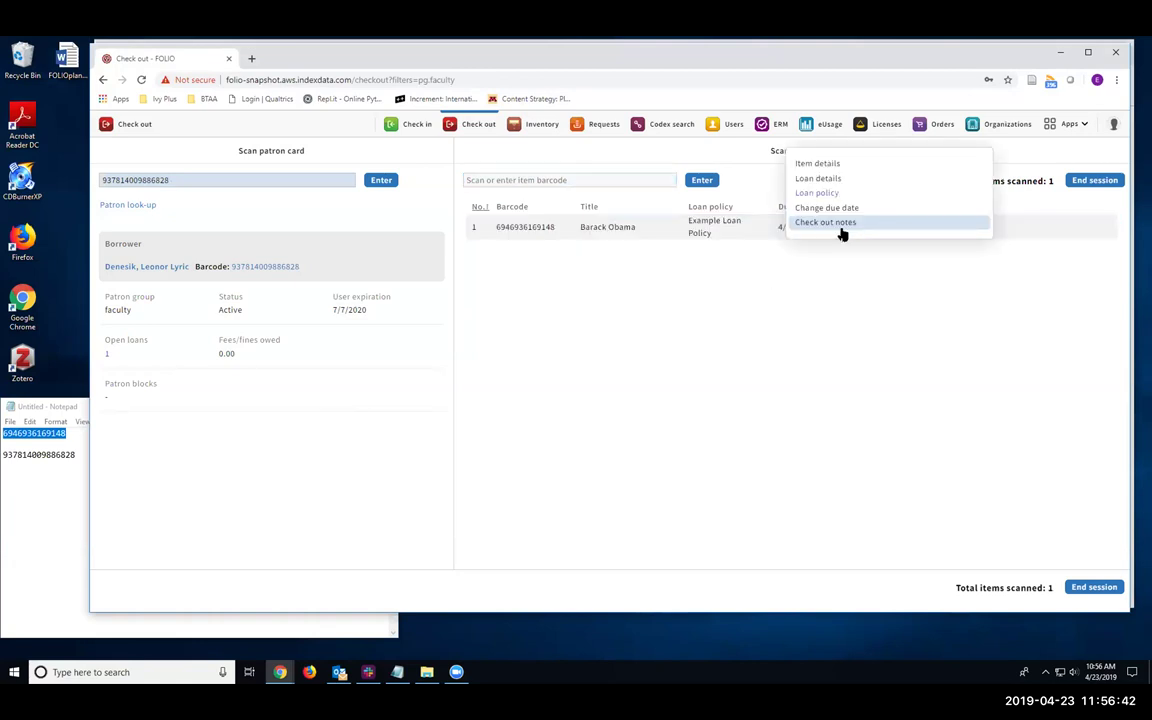
left_click(832, 223)
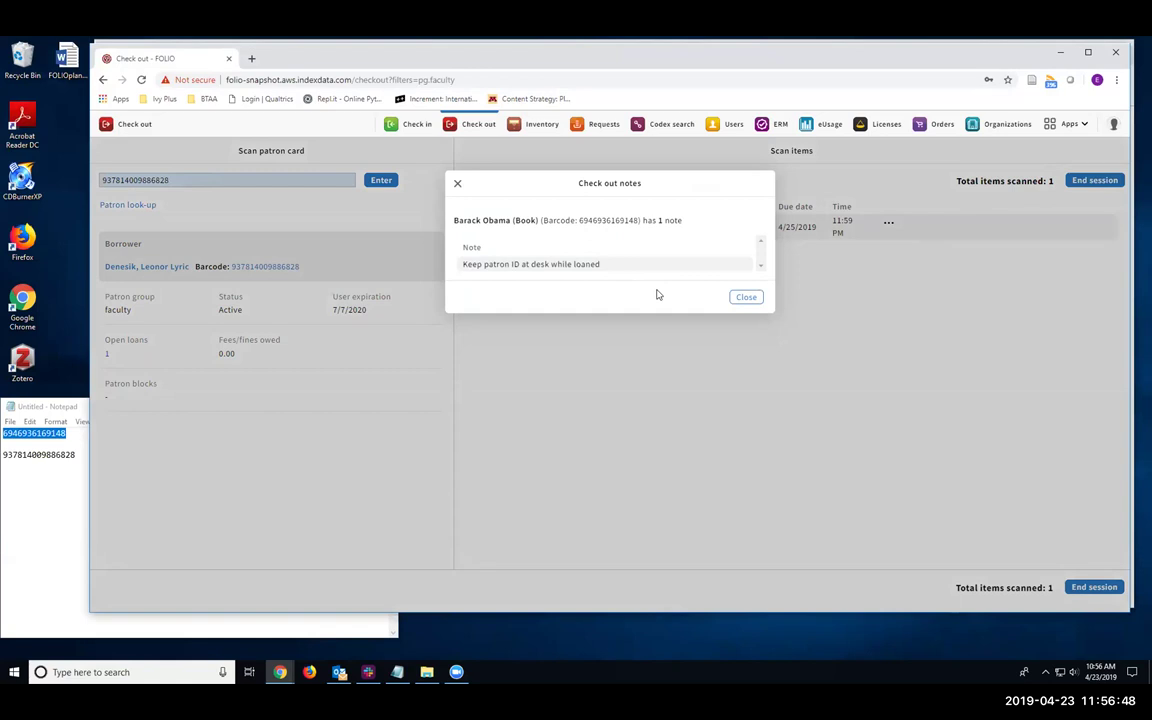
left_click(750, 299)
left_click(412, 123)
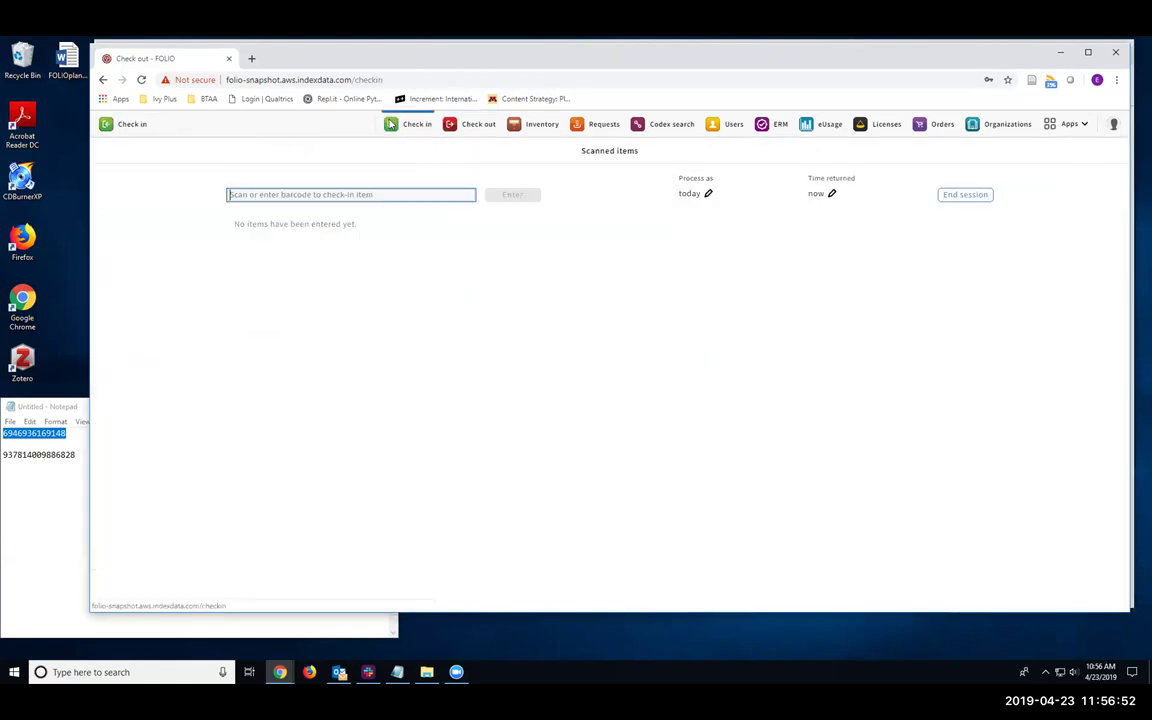
key("ctrl+v")
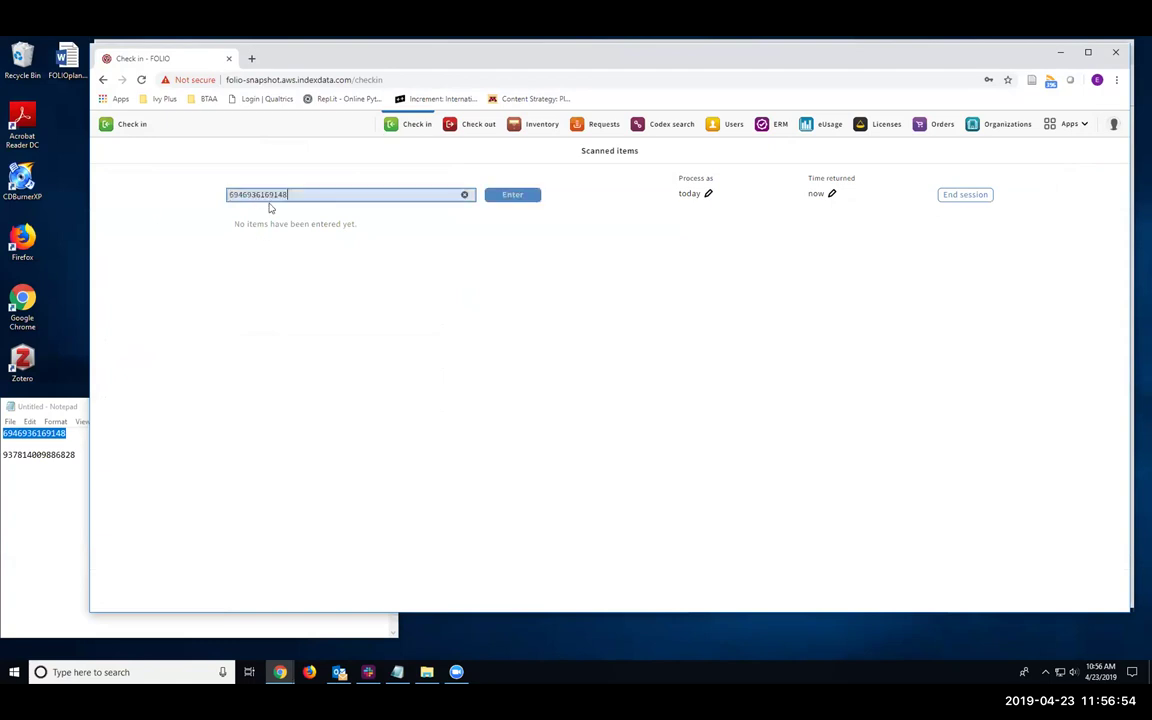
left_click(525, 196)
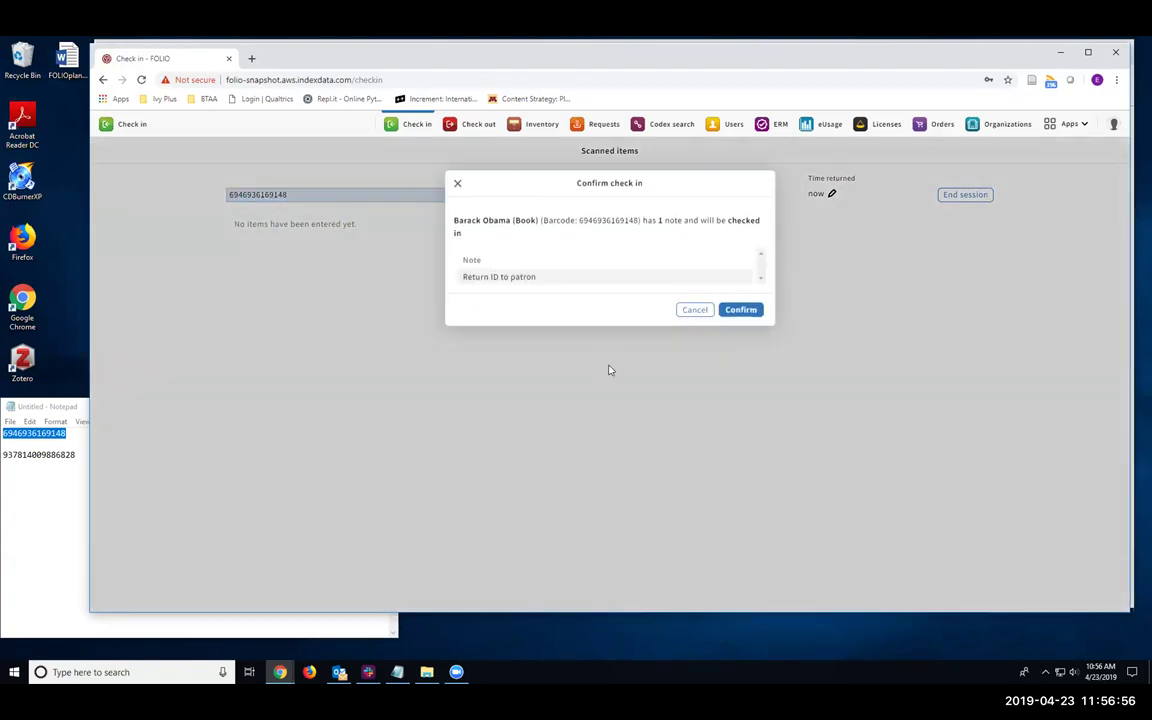
left_click(737, 314)
left_click(737, 312)
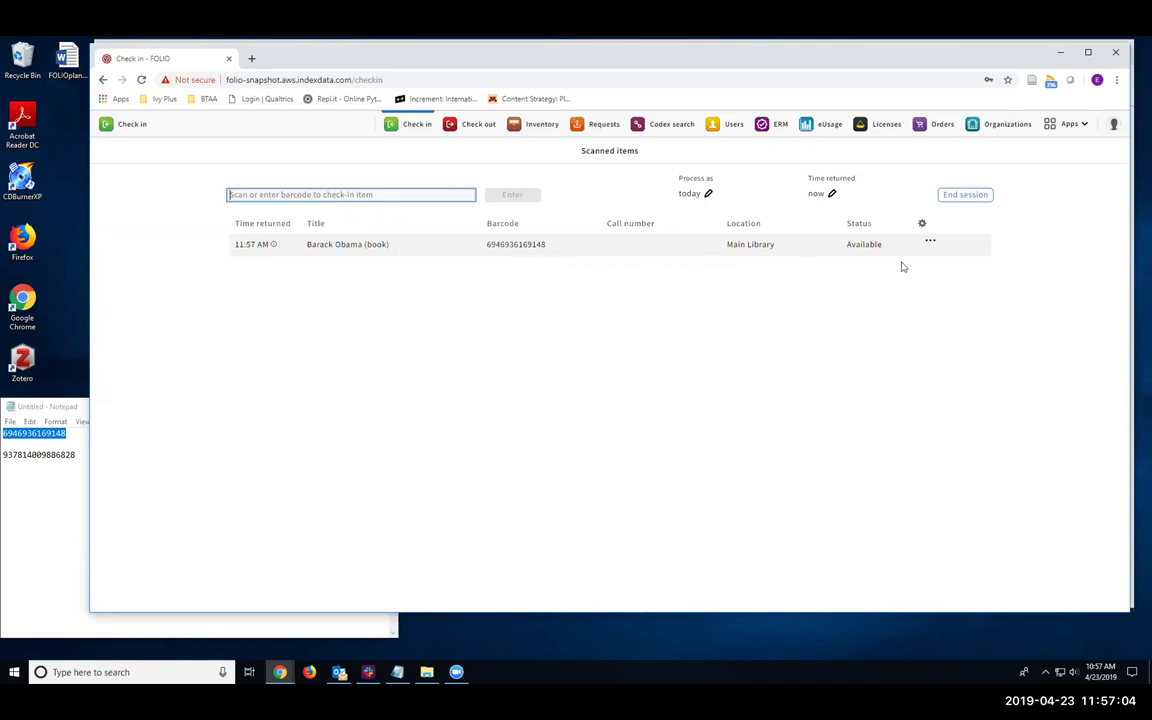
View the check-in notes of the returned Barack Obama book and close them
left_click(929, 243)
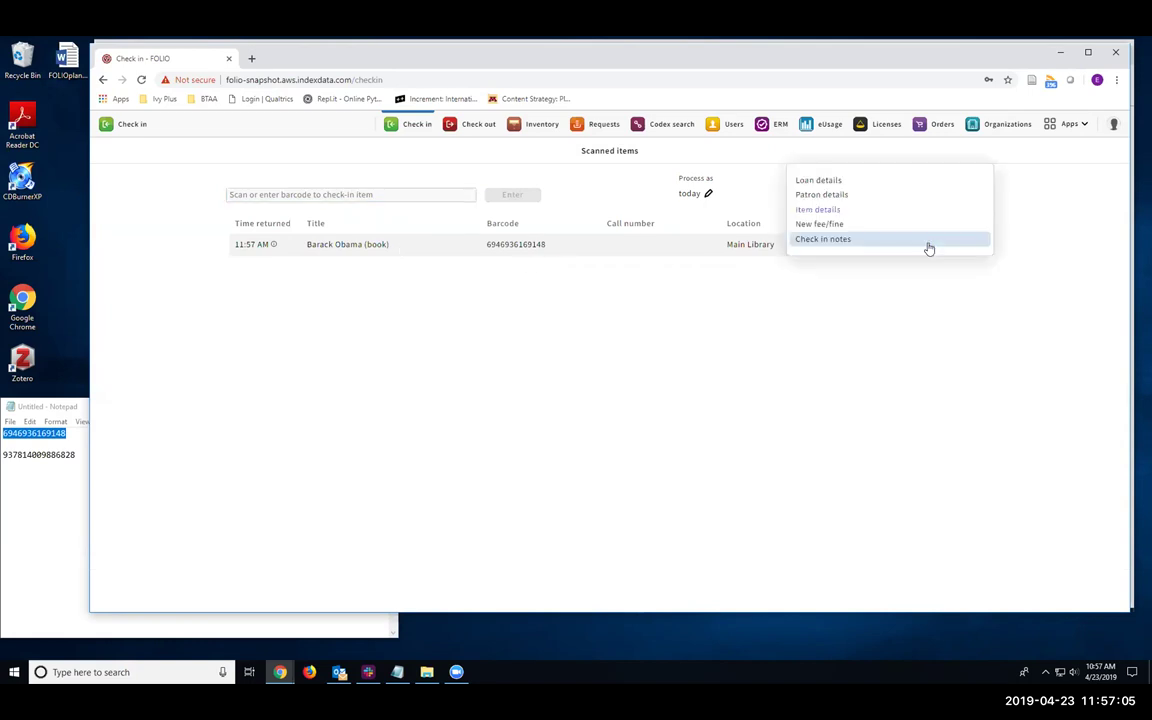
left_click(850, 244)
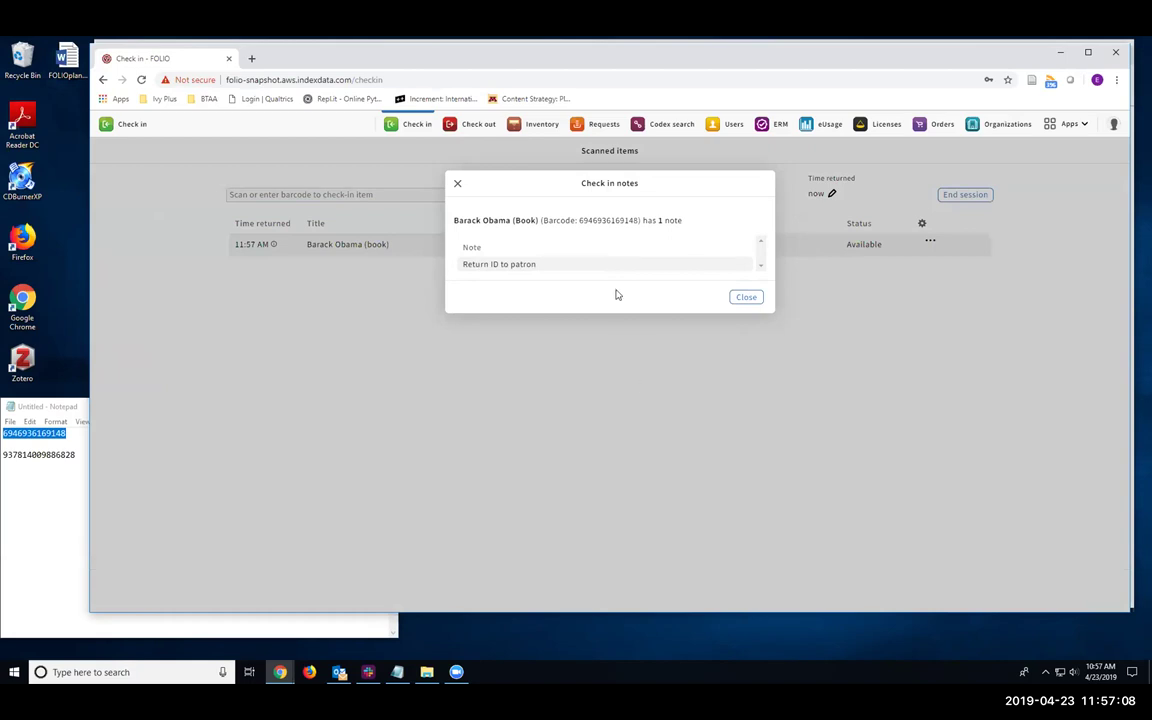
left_click(748, 298)
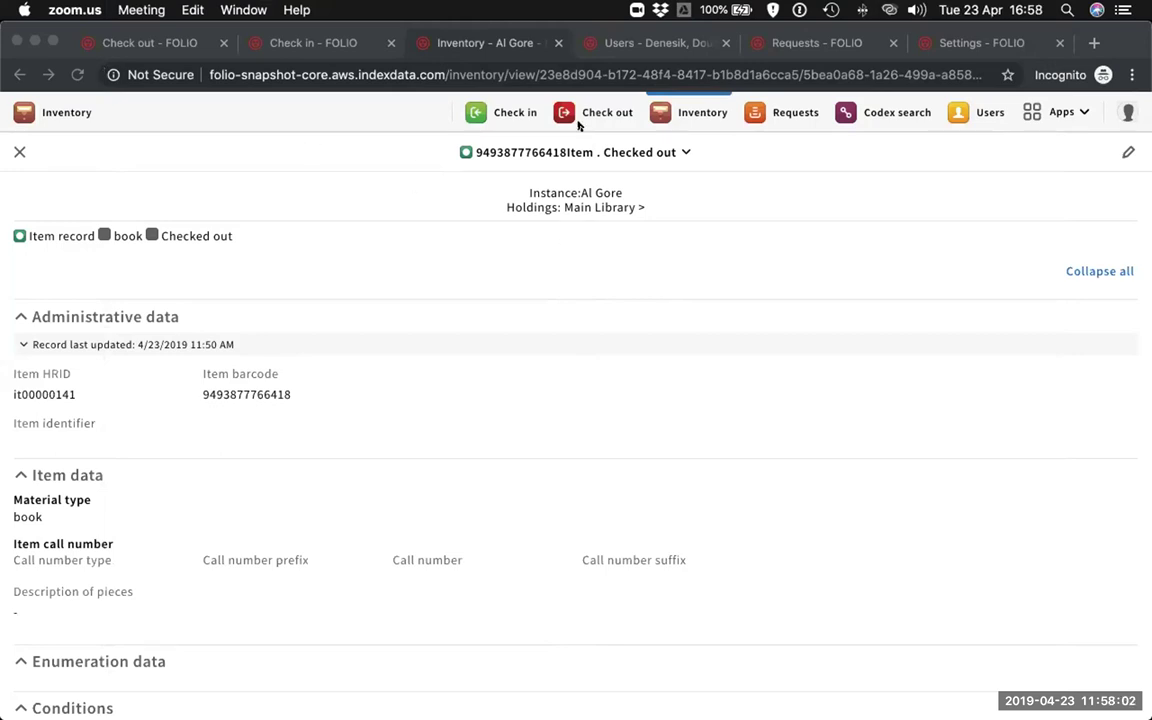
left_click(691, 249)
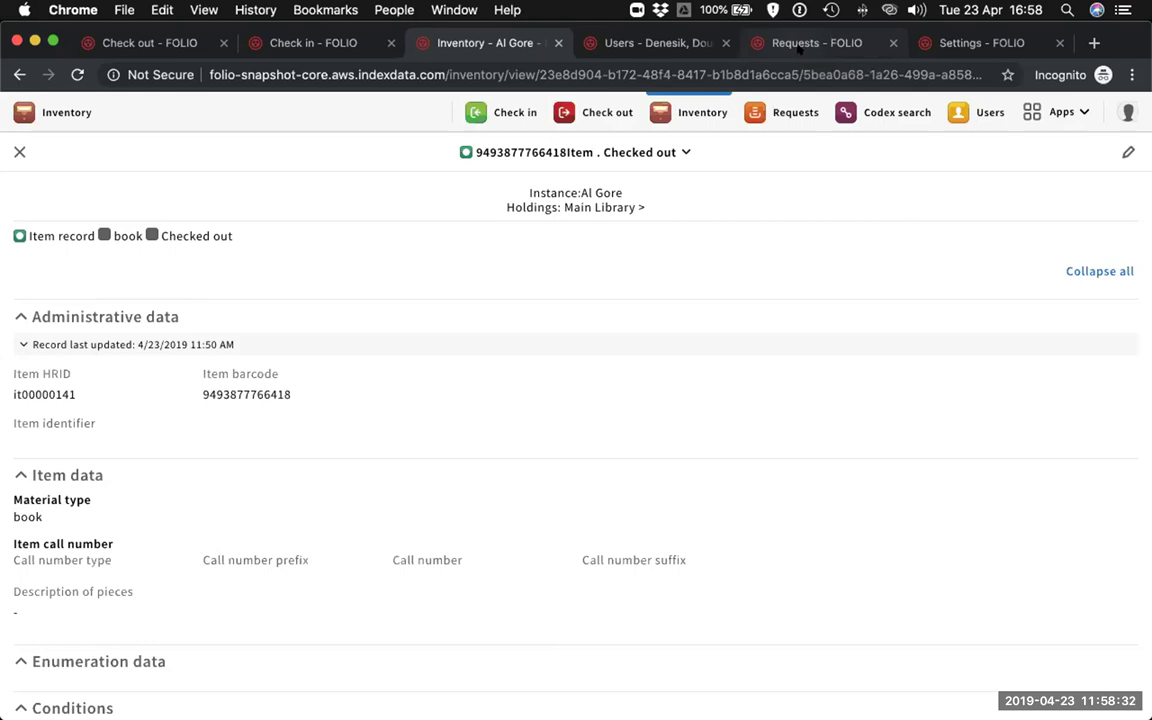
left_click(799, 48)
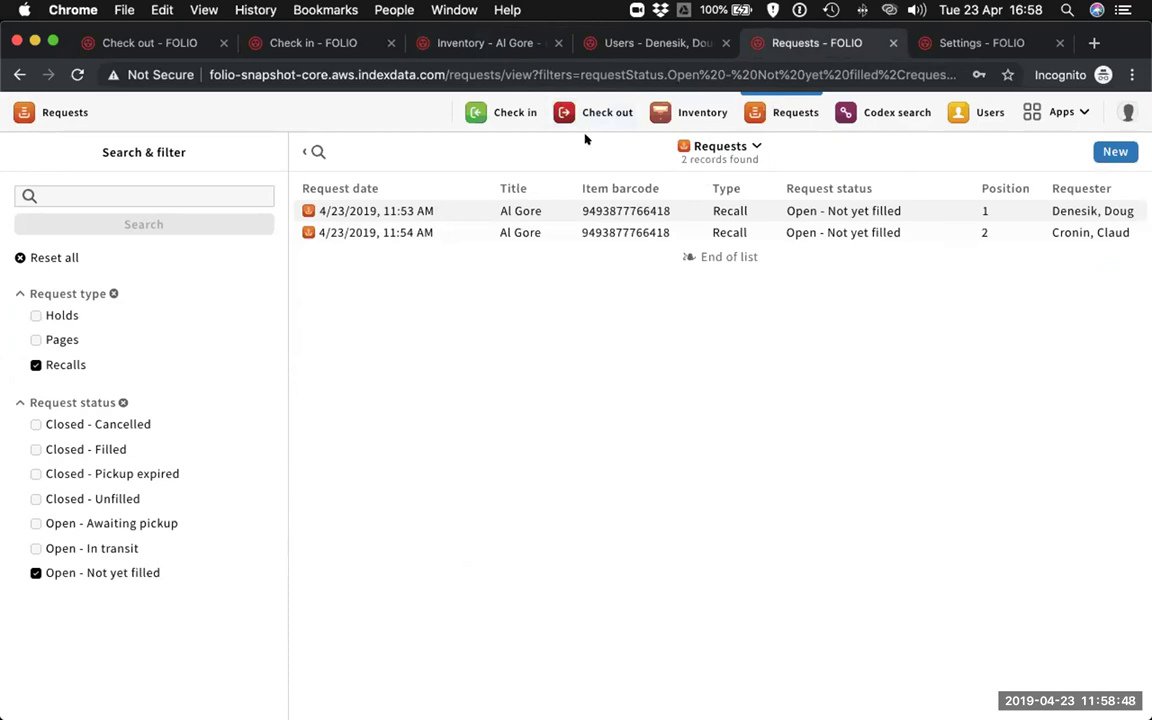
left_click(1110, 151)
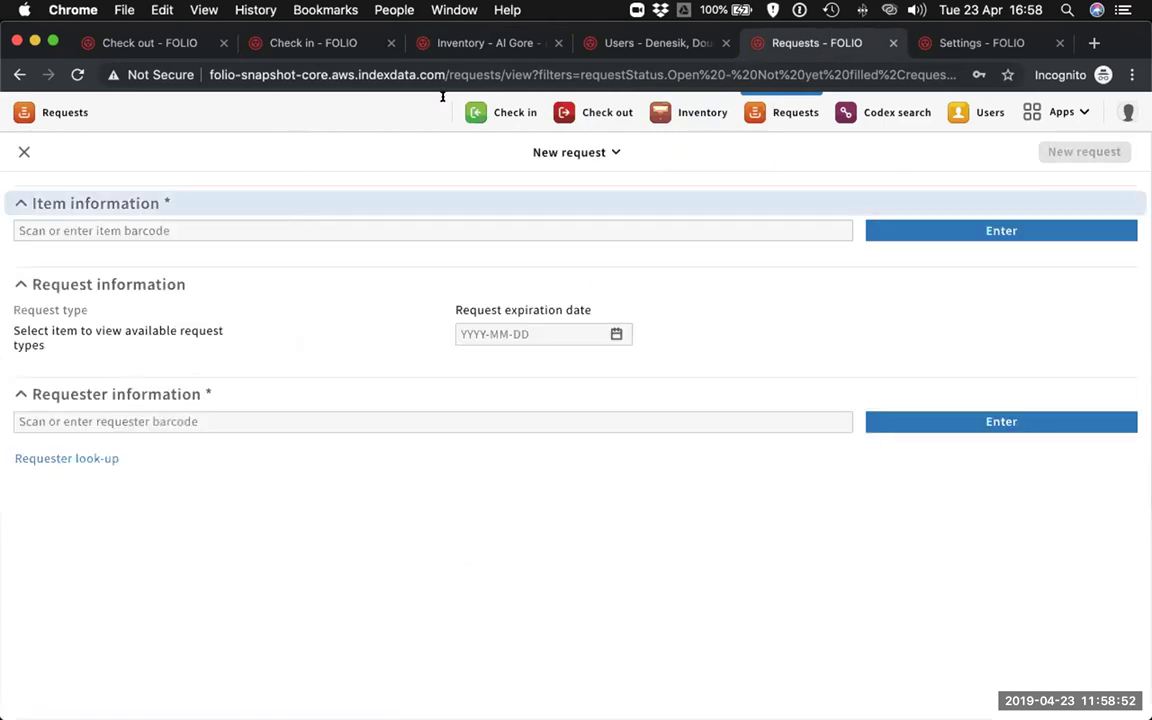
left_click(473, 45)
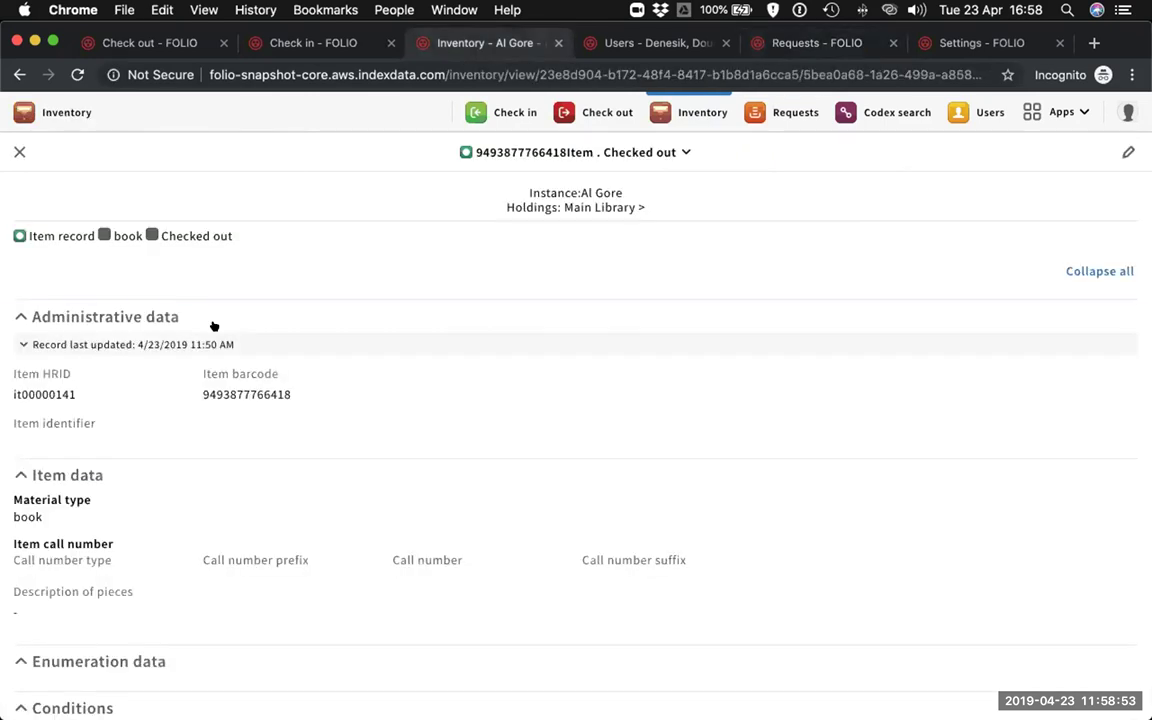
double_click(226, 383)
key("super+c")
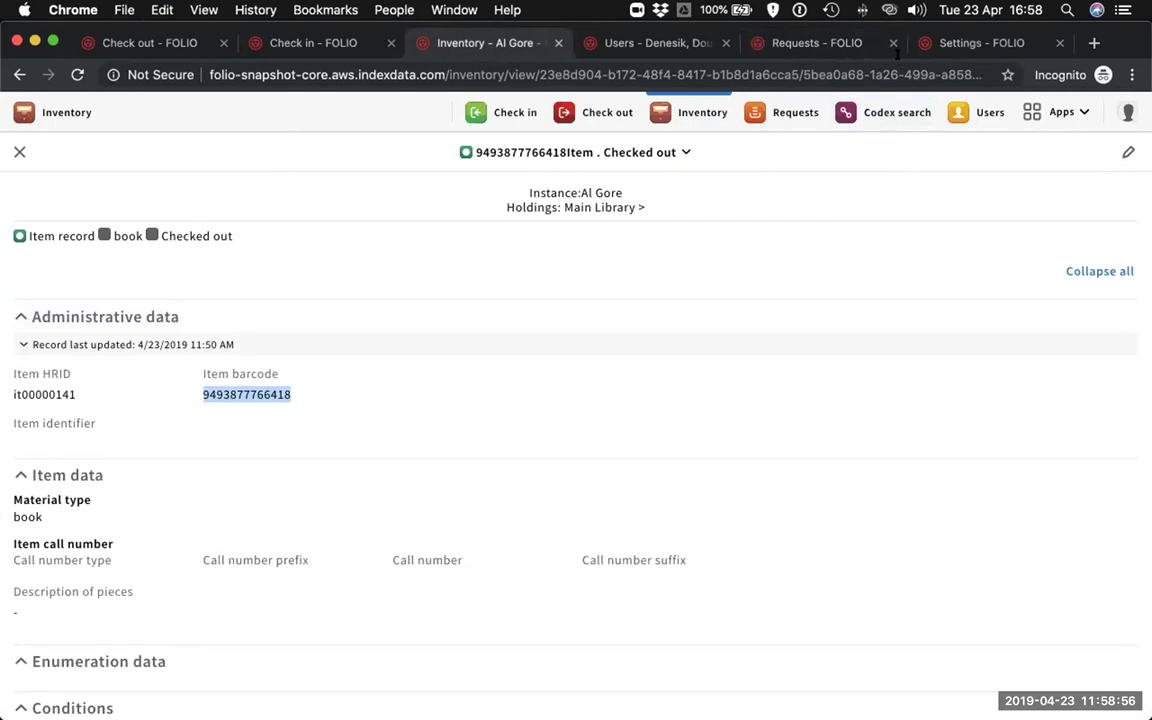
left_click(797, 45)
left_click(395, 228)
key("super+v")
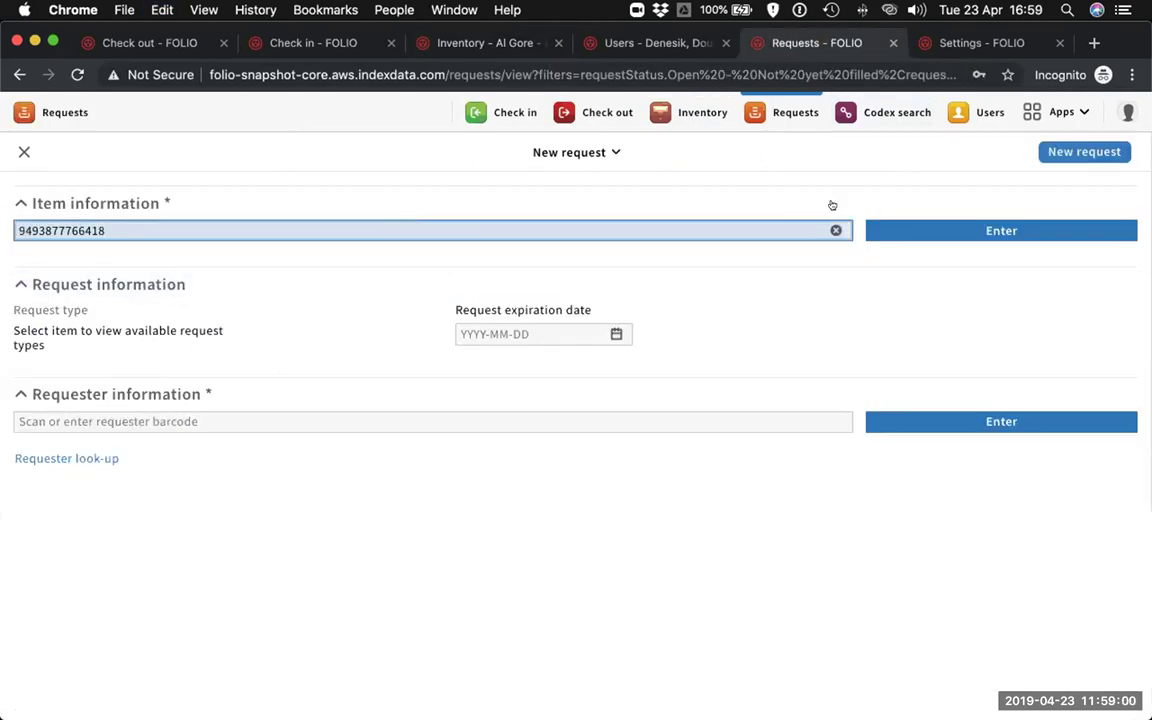
left_click(938, 229)
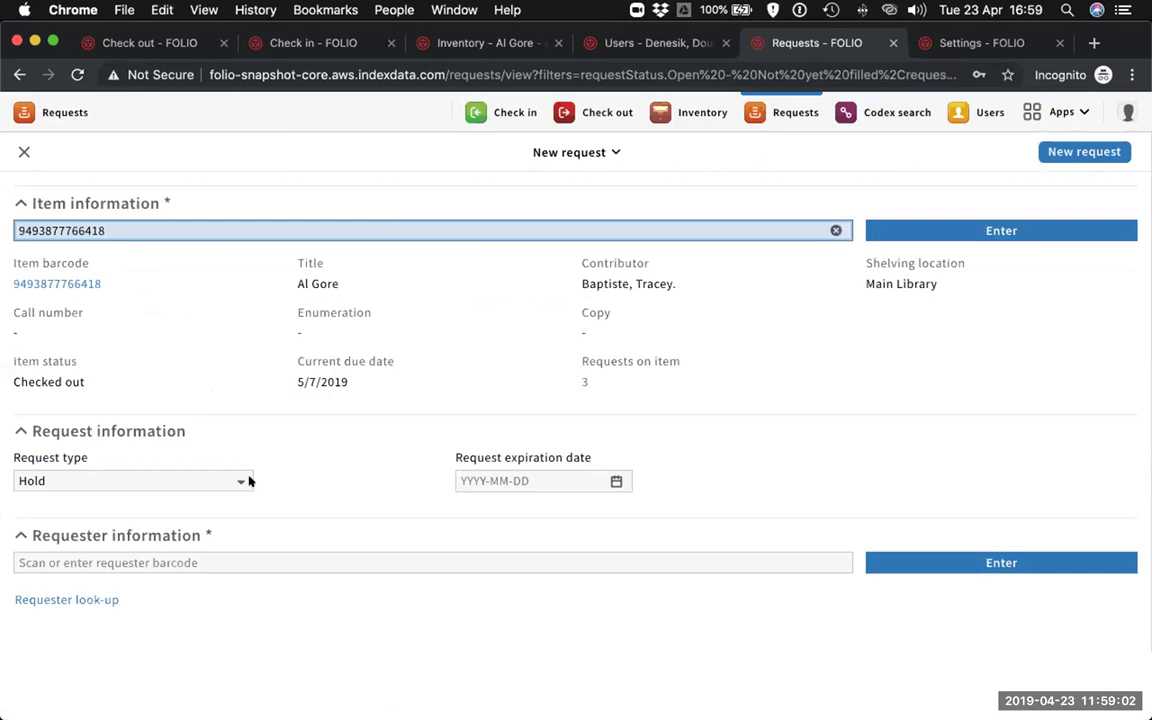
Keep the request type as Hold and set the request expiration date to 2019-04-25
left_click(535, 481)
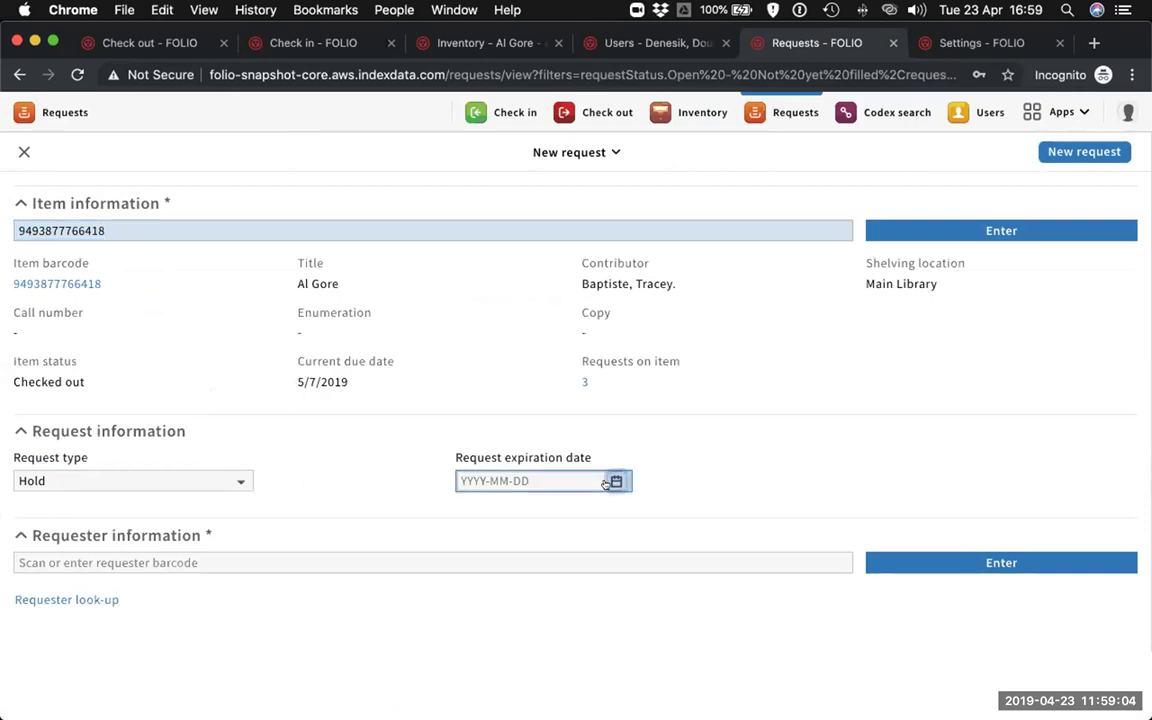
left_click(616, 481)
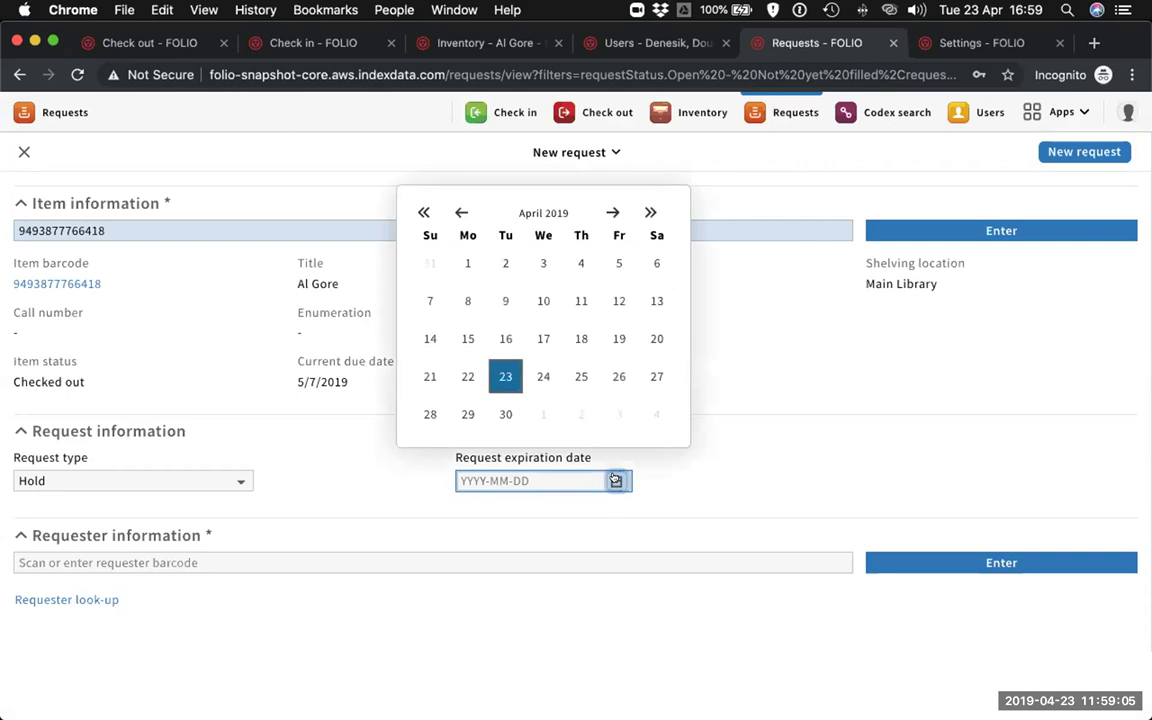
left_click(580, 377)
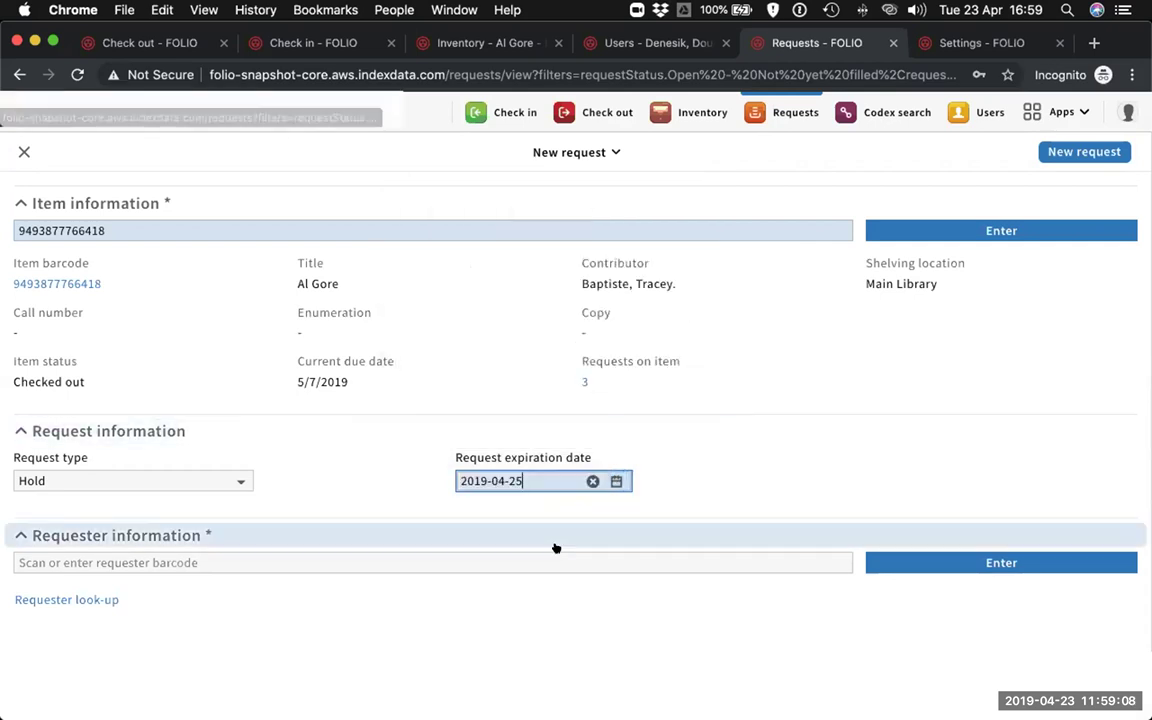
Load the requester into the new request using the patron barcode copied from the Users record
left_click(545, 540)
left_click(476, 545)
left_click(393, 555)
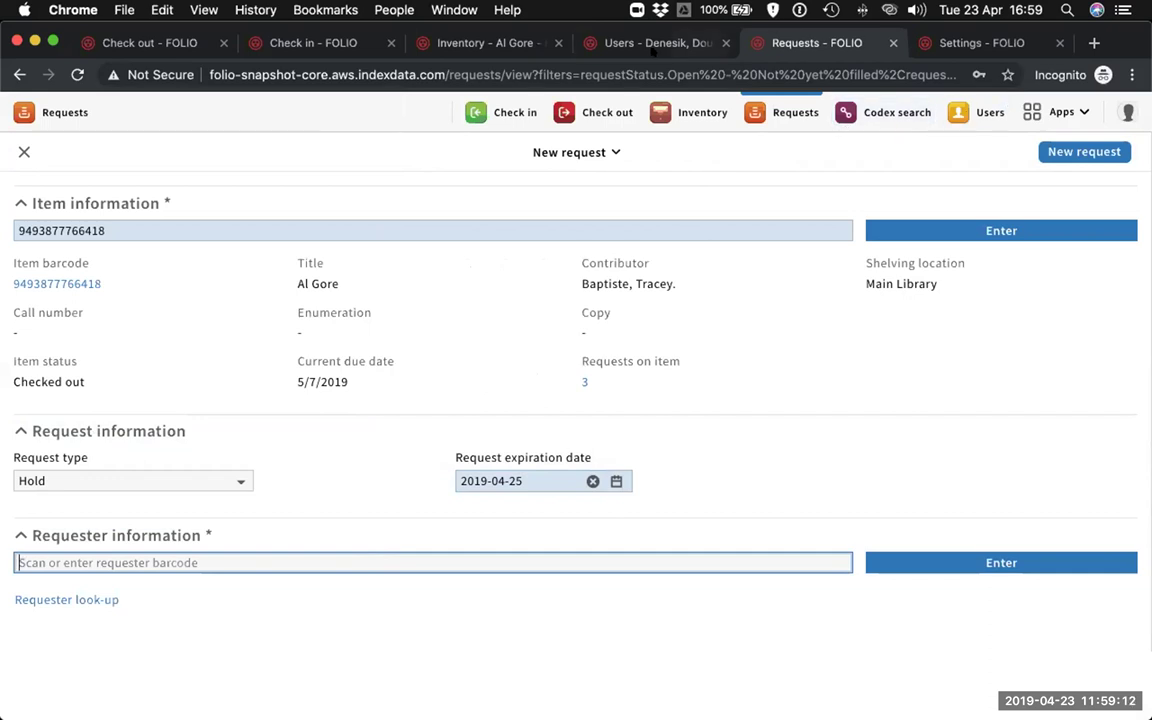
left_click(598, 44)
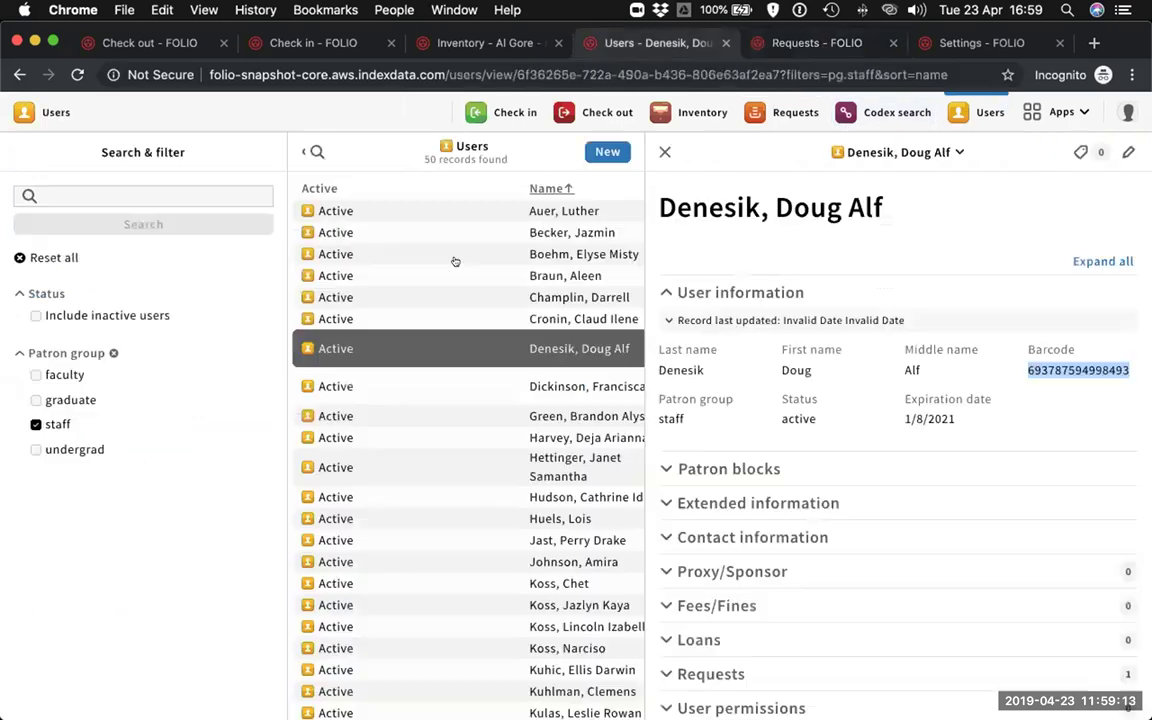
right_click(1068, 370)
left_click(1031, 404)
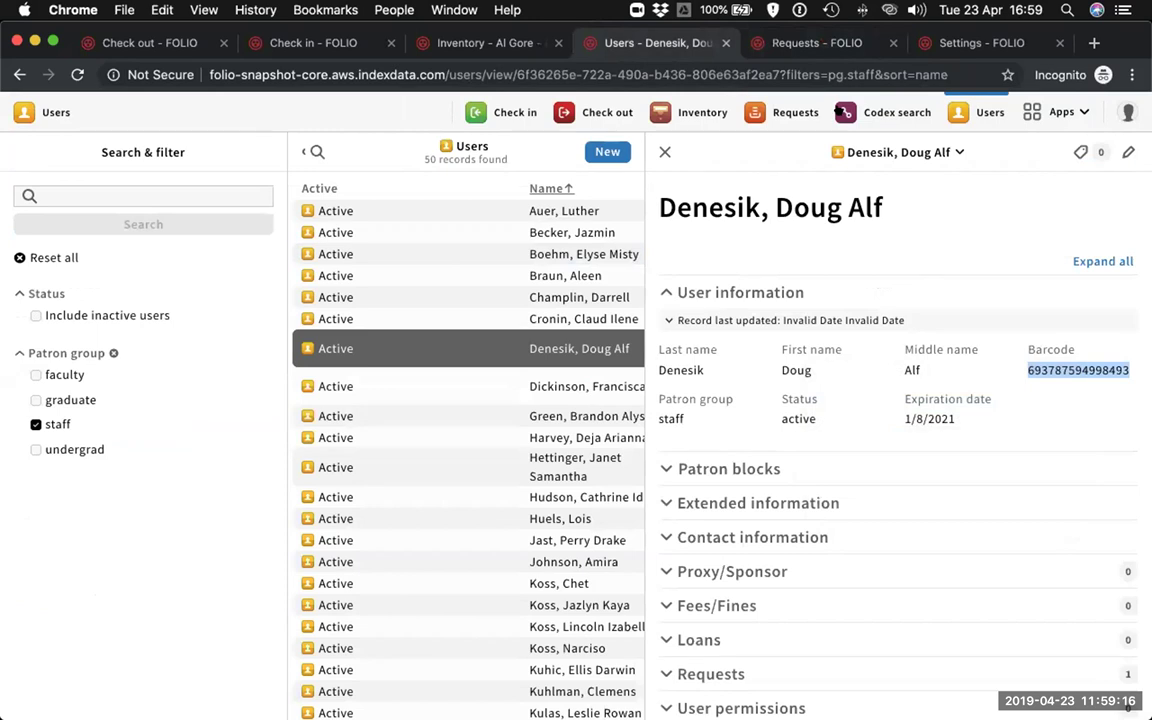
left_click(826, 42)
left_click(342, 540)
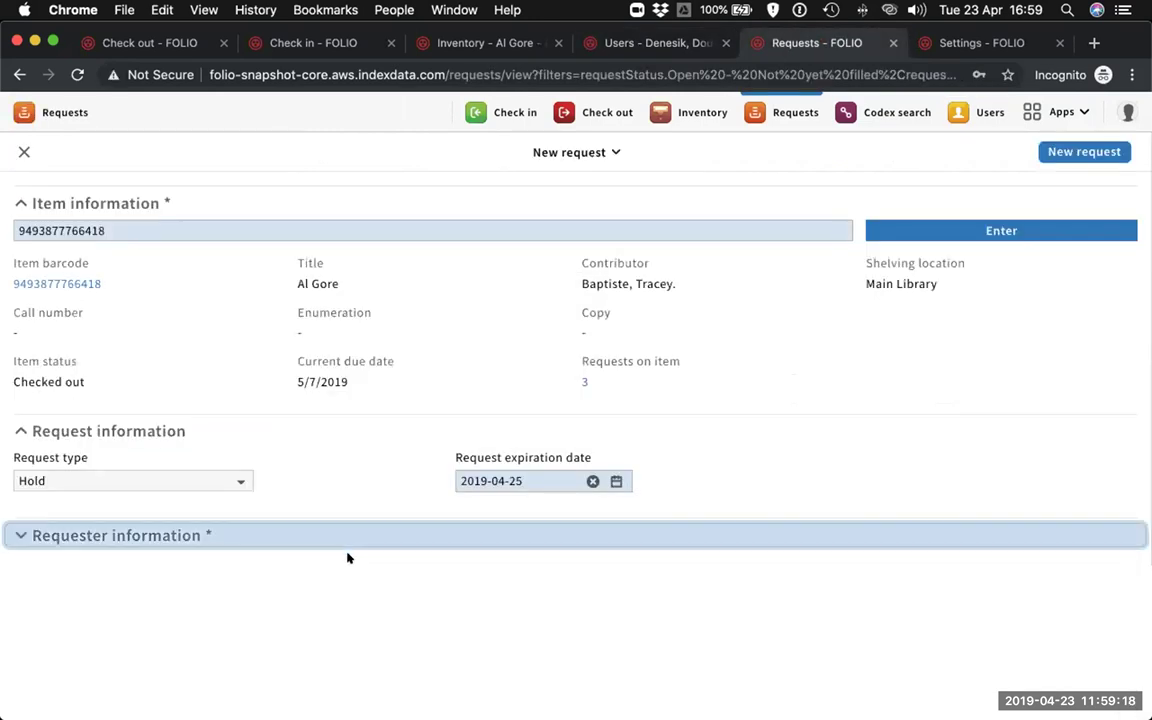
left_click(345, 537)
left_click(348, 560)
key("super+v")
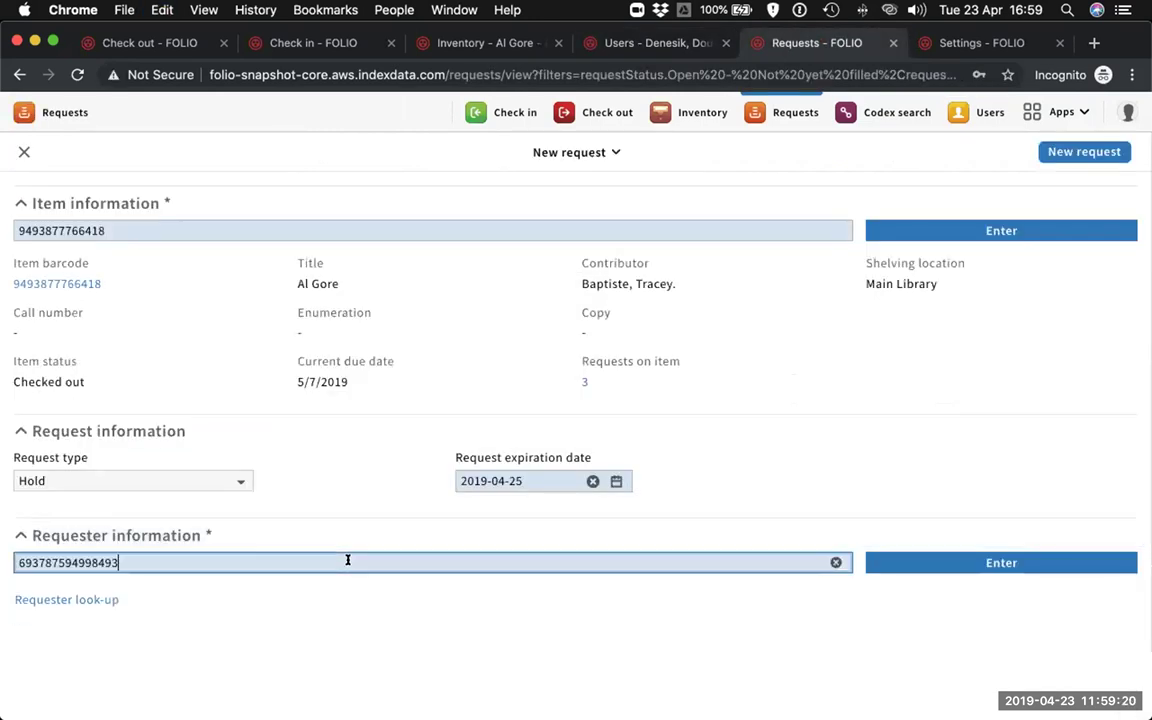
left_click(932, 565)
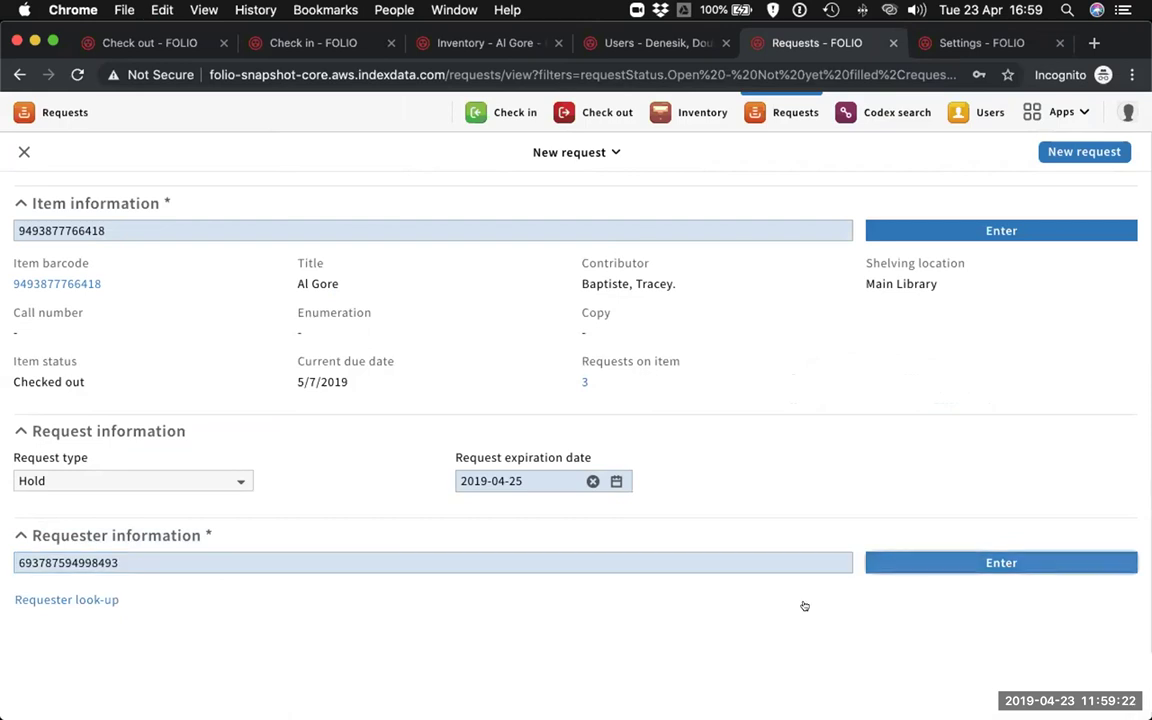
left_click(892, 571)
Try to create the hold request with Circ Desk 2 as pickup service point, and close the request form
scroll(664, 615, "down", 1)
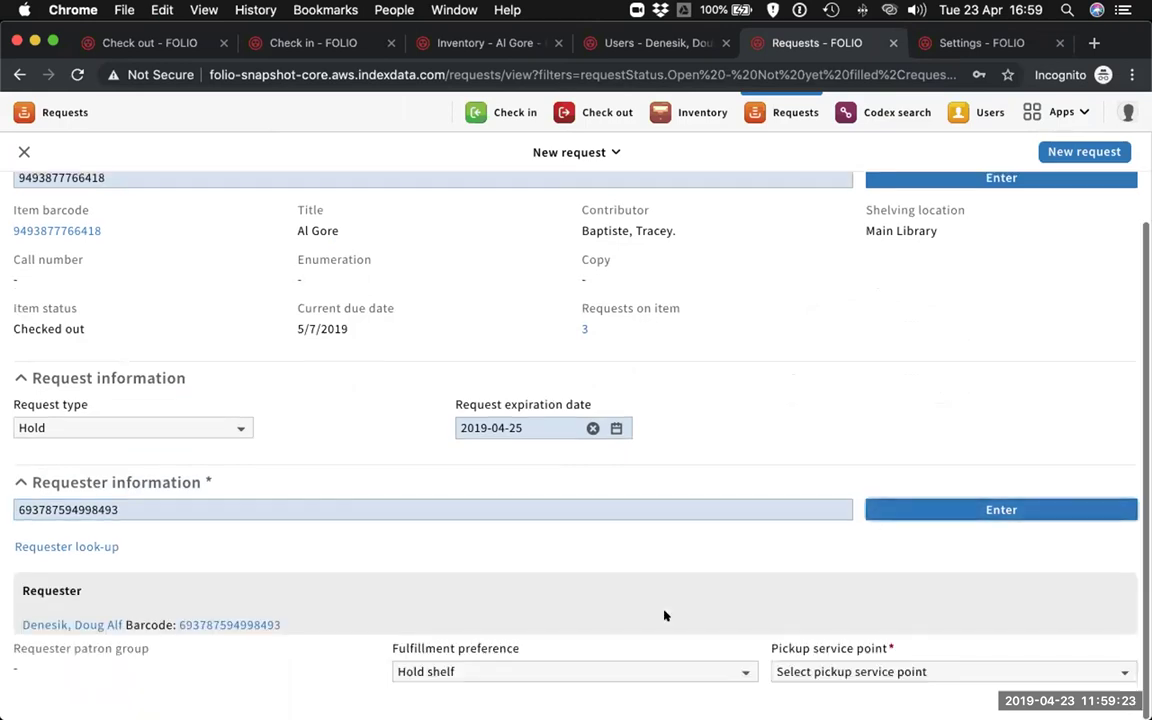
left_click(842, 672)
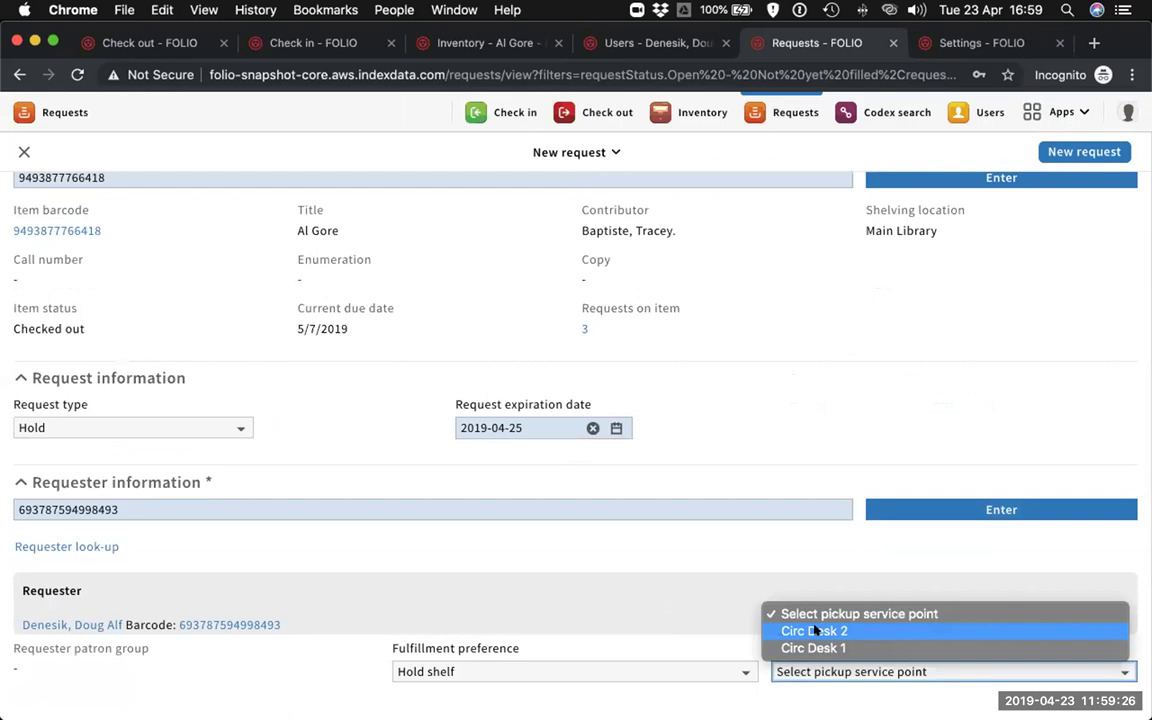
left_click(805, 627)
left_click(1052, 152)
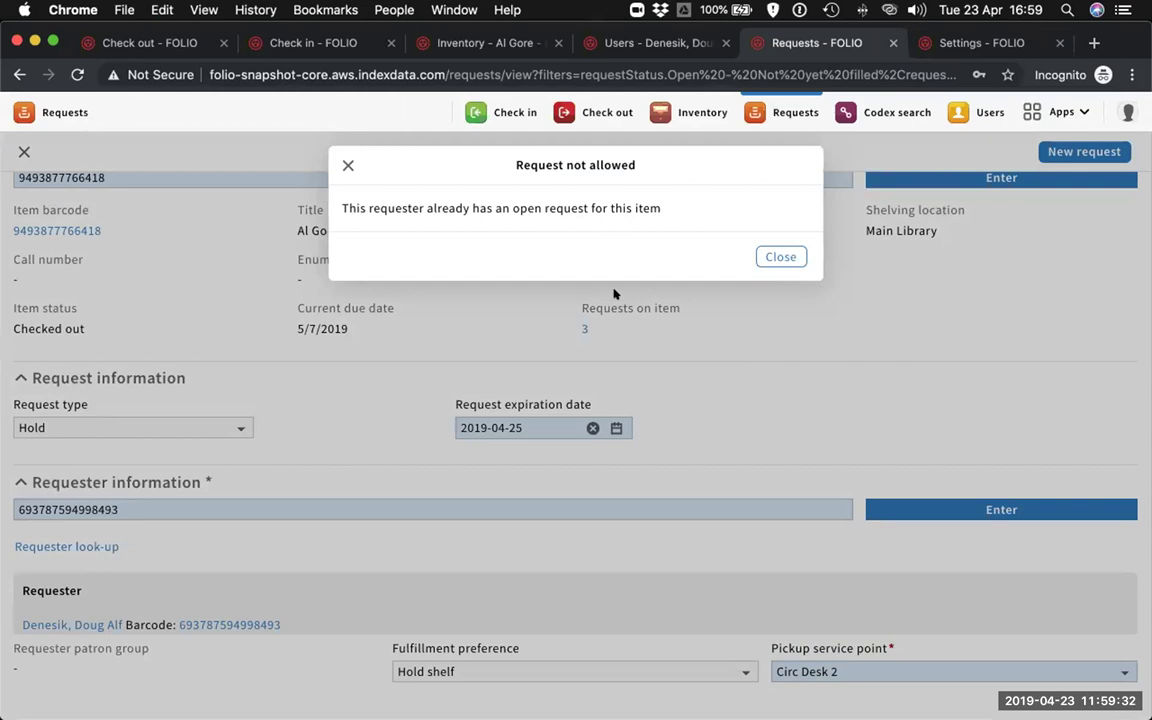
left_click(766, 254)
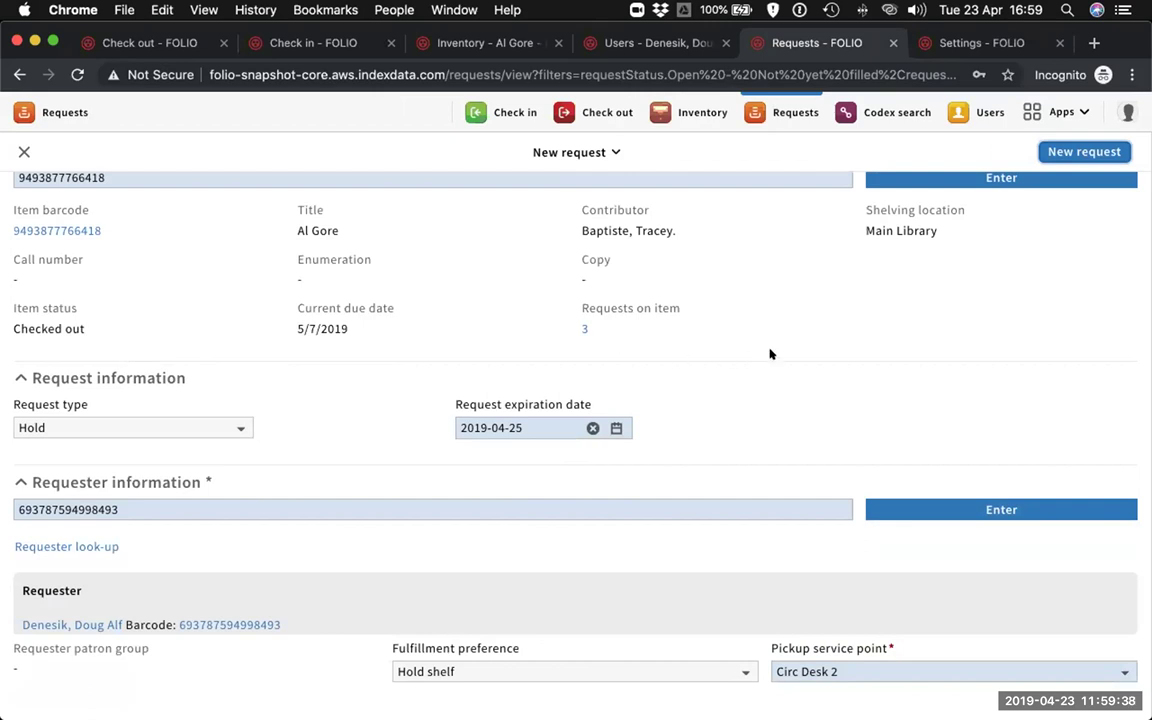
scroll(770, 354, "up", 2)
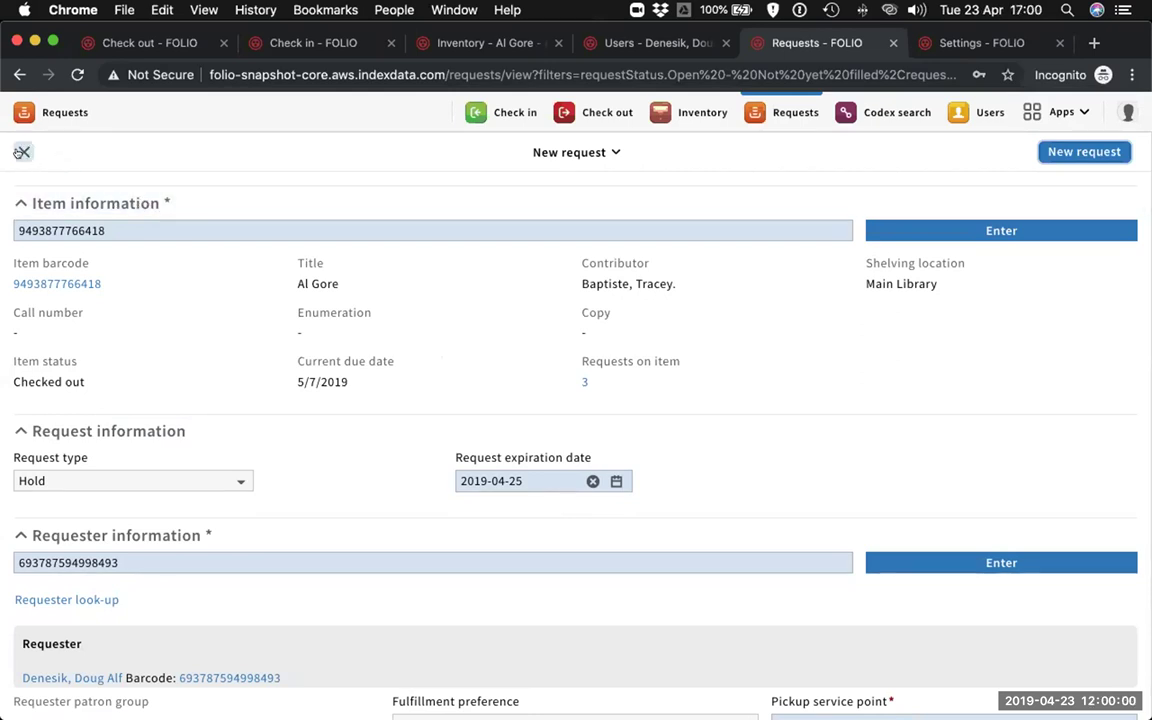
left_click(22, 152)
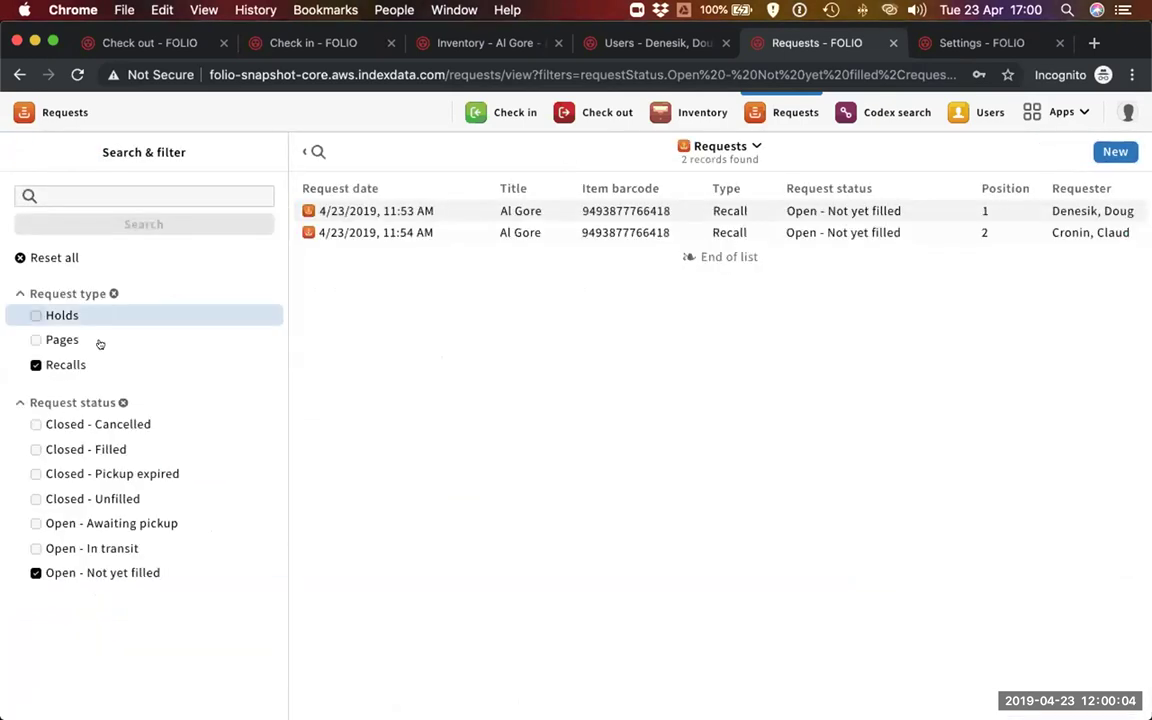
Reapply the Recalls filter to the list of open, not yet filled requests
left_click(67, 366)
left_click(66, 367)
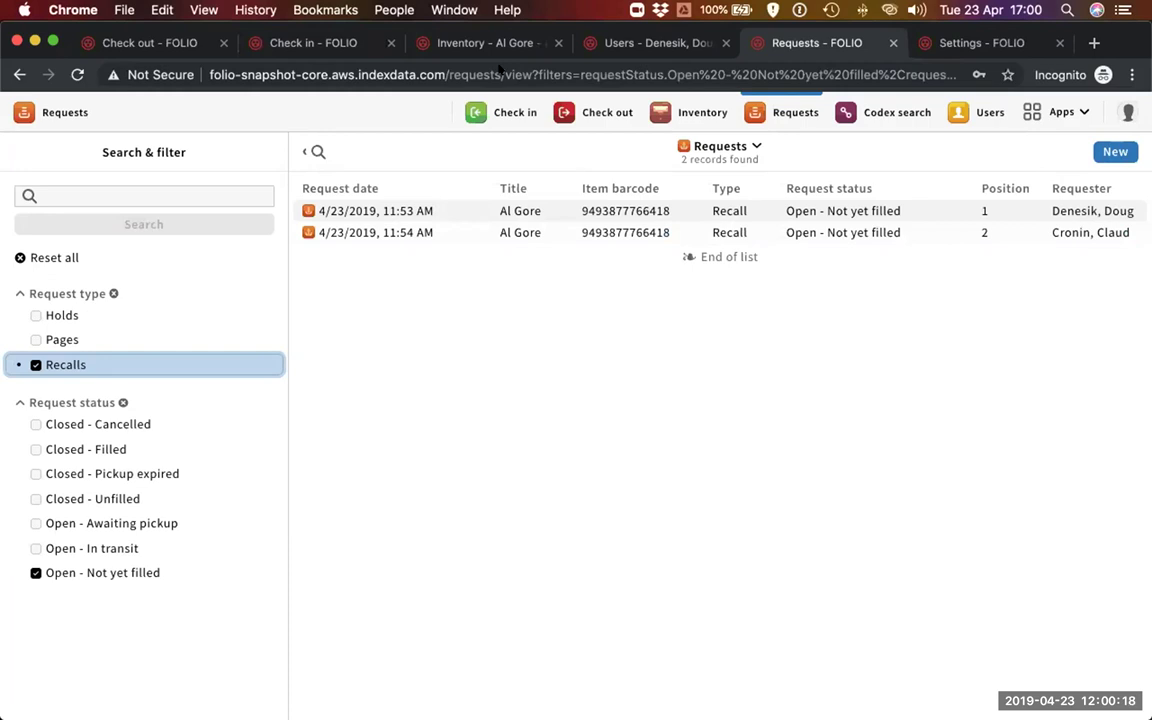
left_click(412, 137)
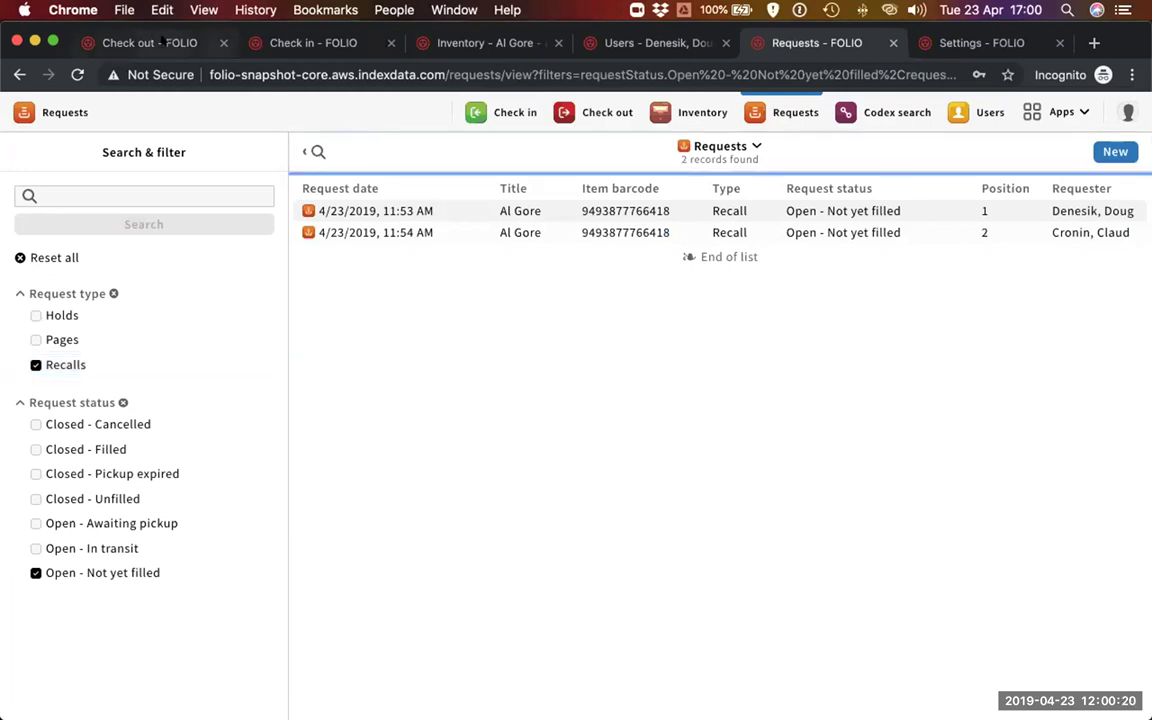
Copy the Al Gore item's barcode from its Inventory record and switch to Check in
left_click(150, 42)
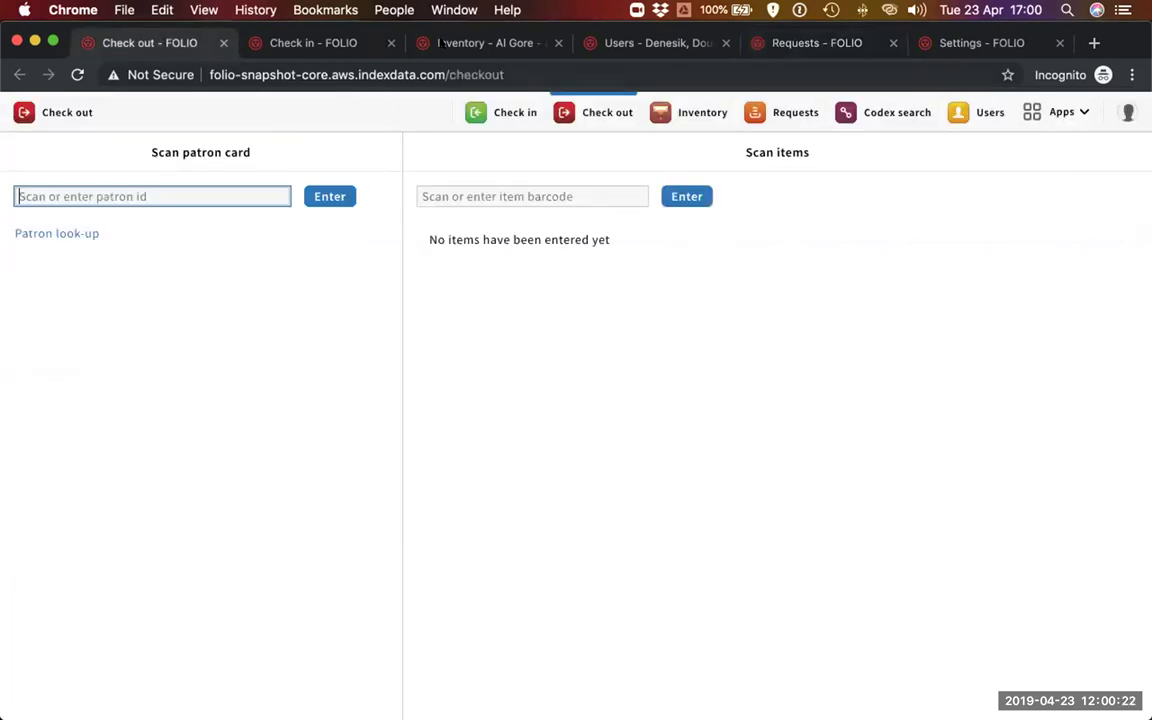
left_click(466, 42)
left_click(245, 394)
double_click(245, 394)
key("super+c")
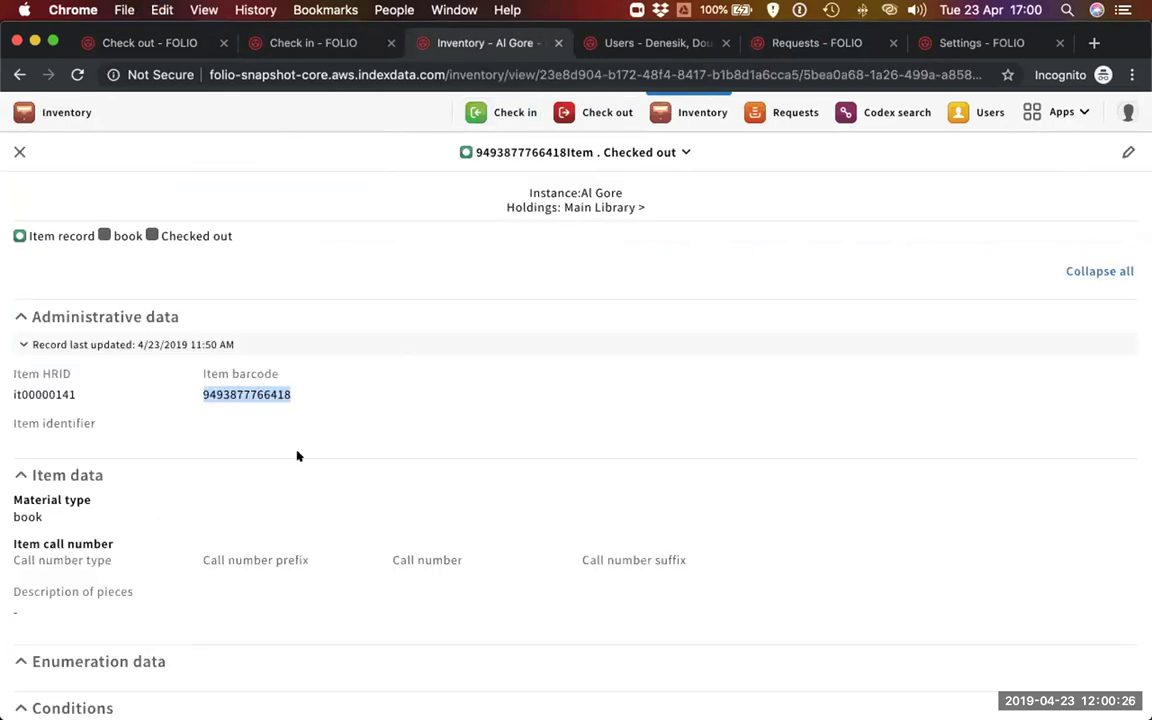
left_click(287, 42)
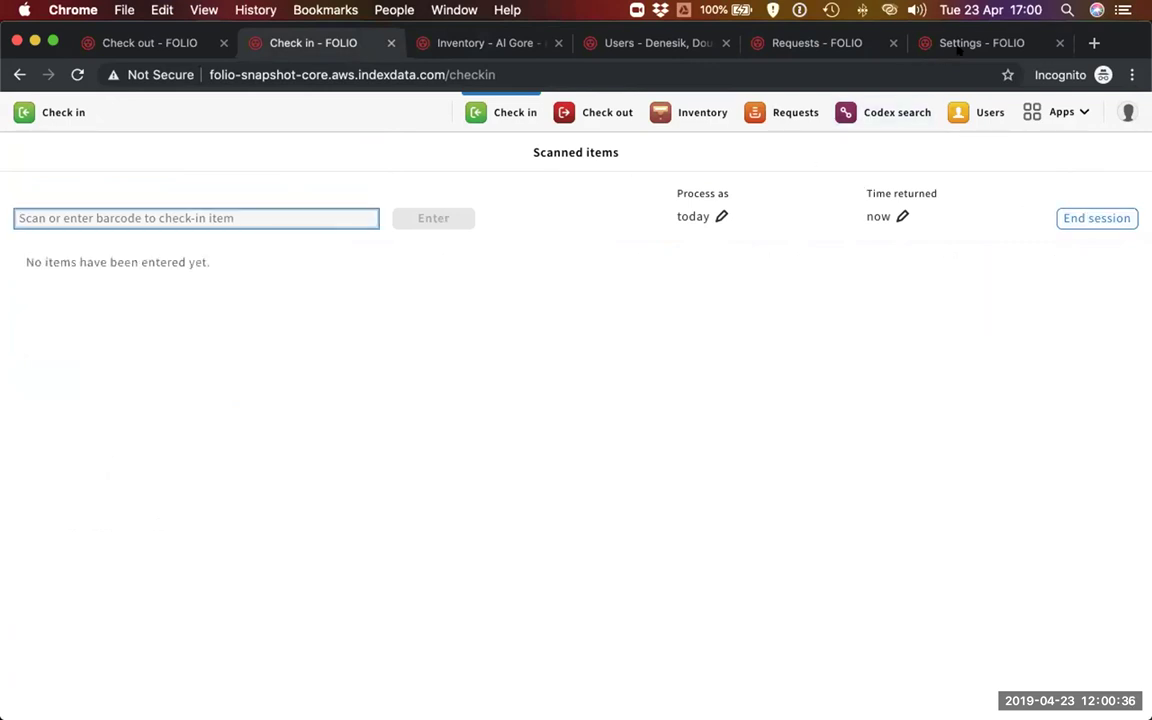
Review the recall, hold and loan settings of the Example Loan Policy in the circulation settings
left_click(980, 42)
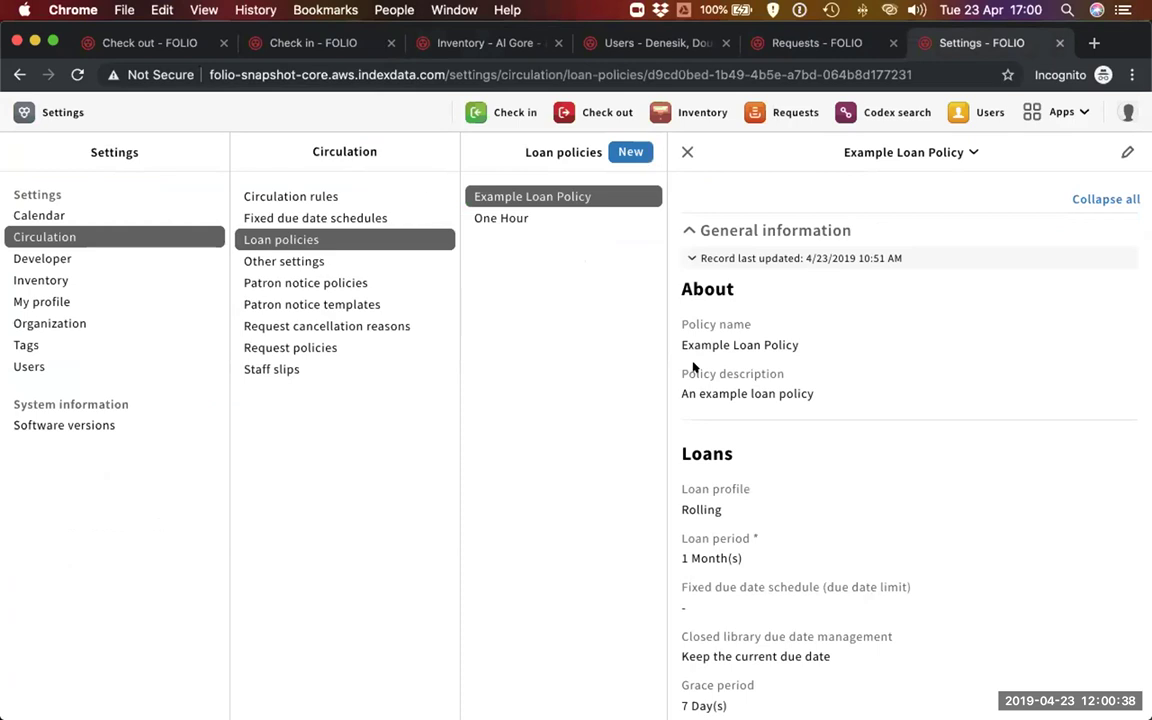
scroll(884, 587, "down", 10)
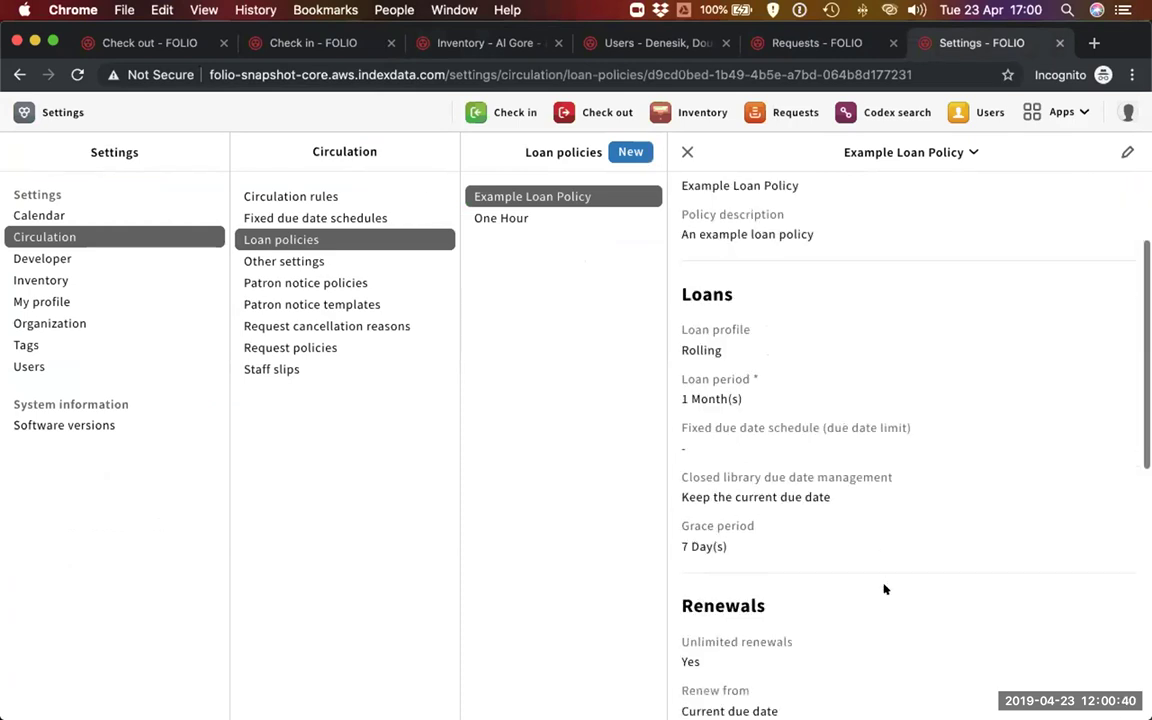
scroll(884, 589, "down", 3)
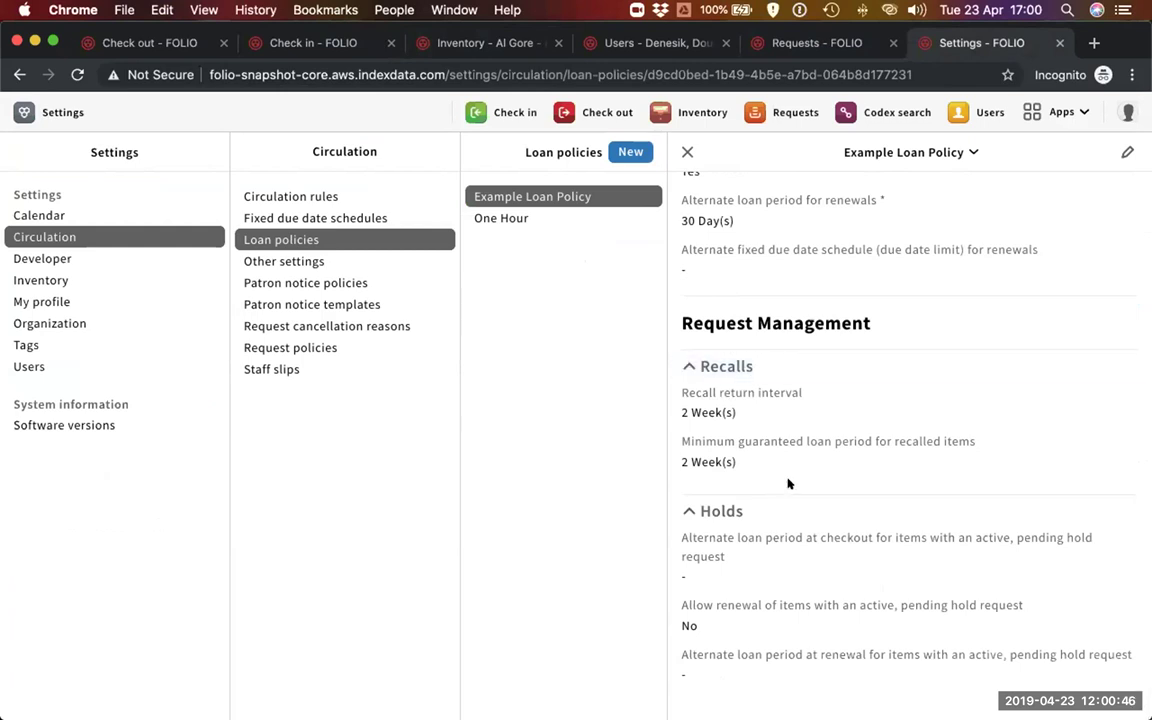
scroll(788, 483, "up", 5)
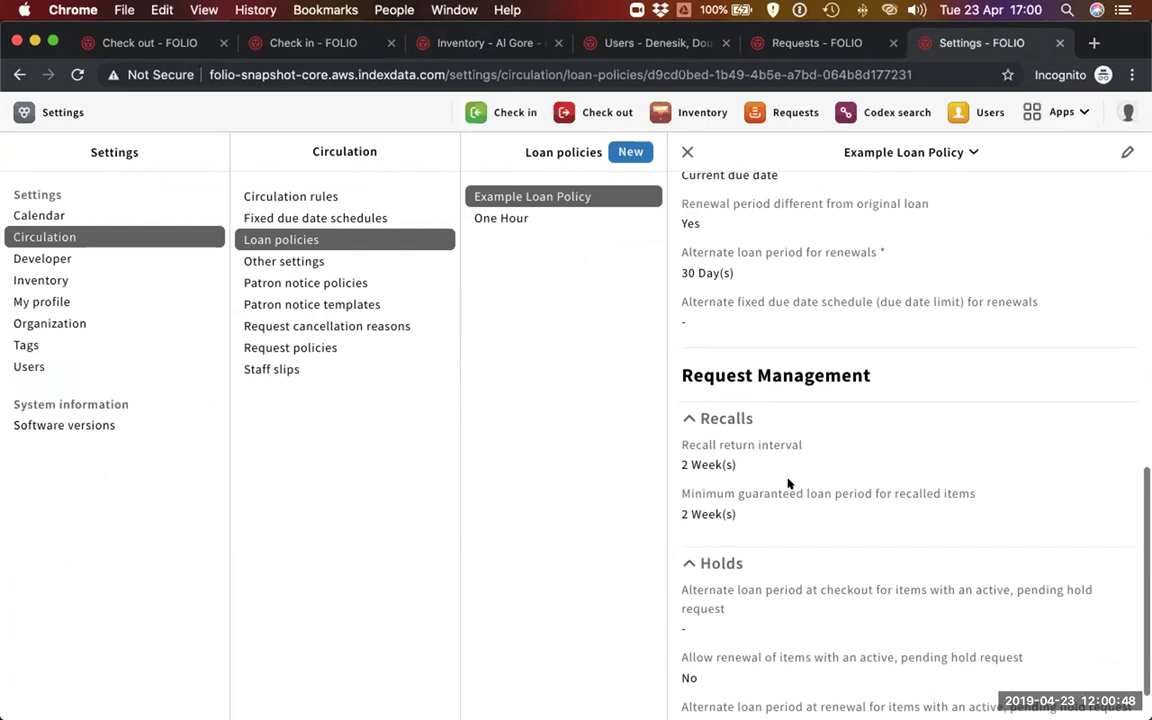
scroll(767, 352, "up", 3)
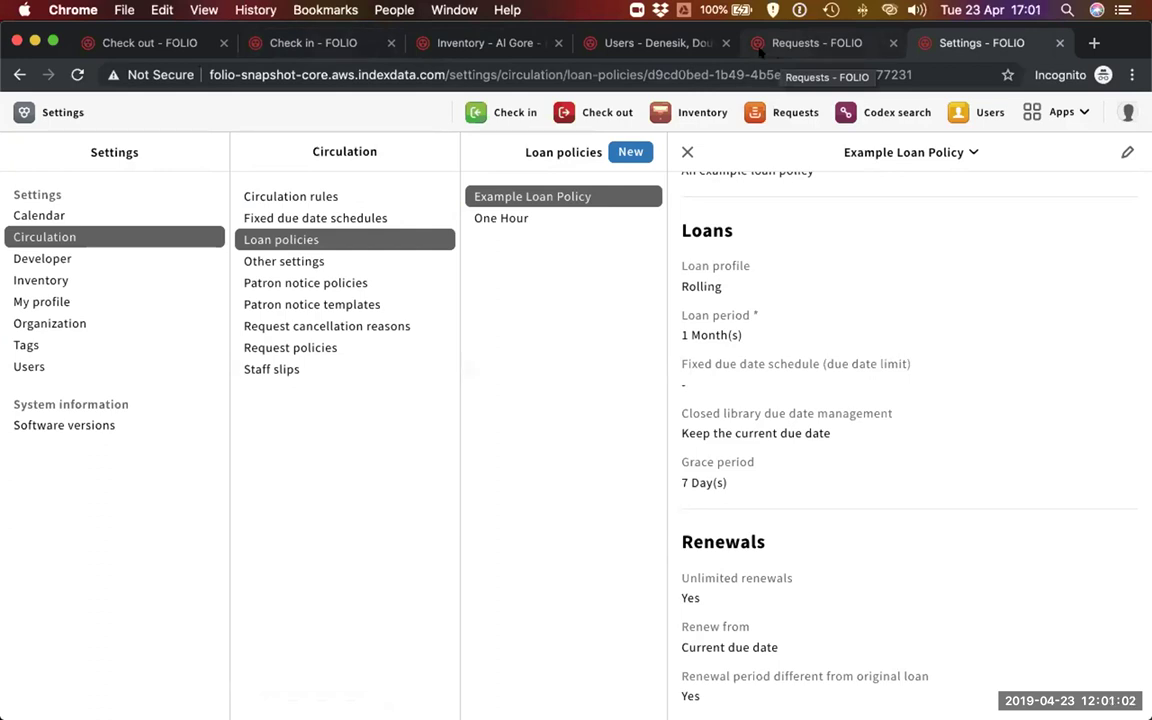
left_click(336, 49)
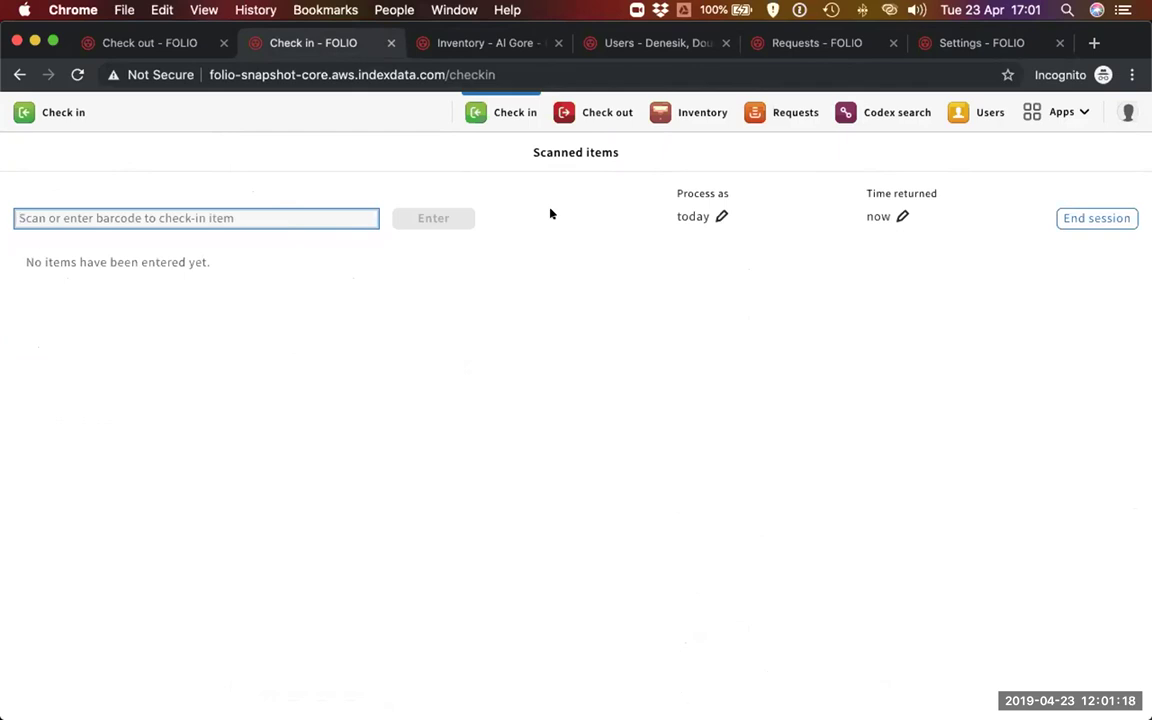
key("super+v")
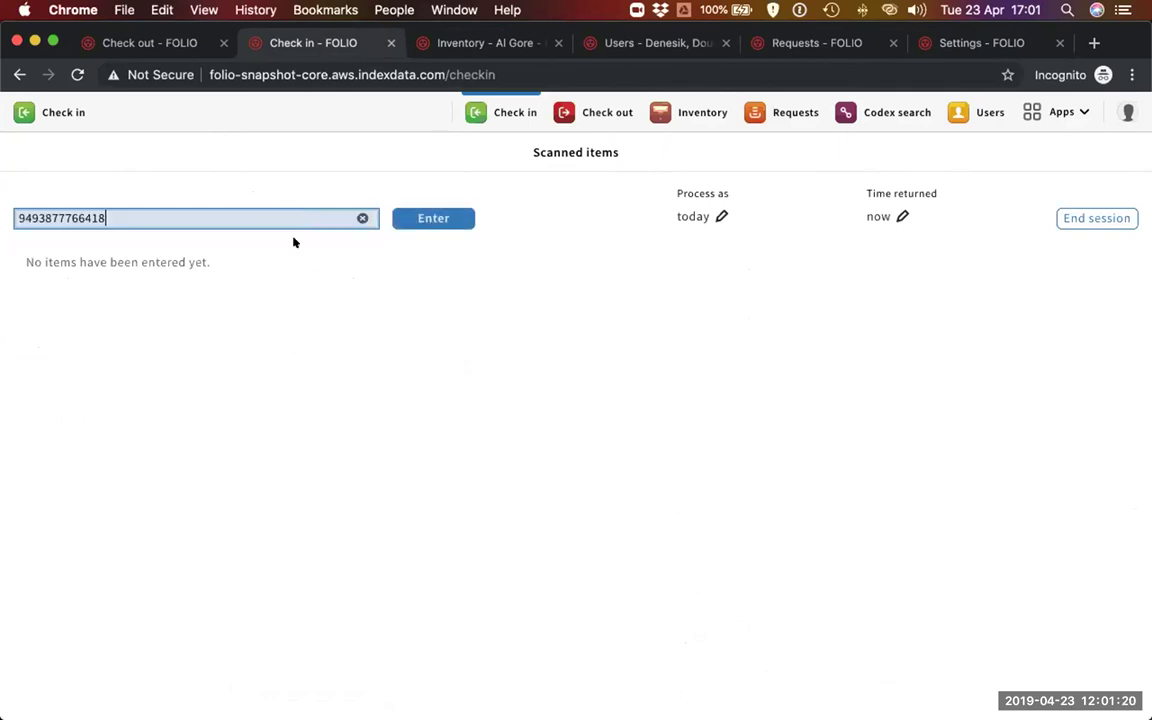
left_click(430, 222)
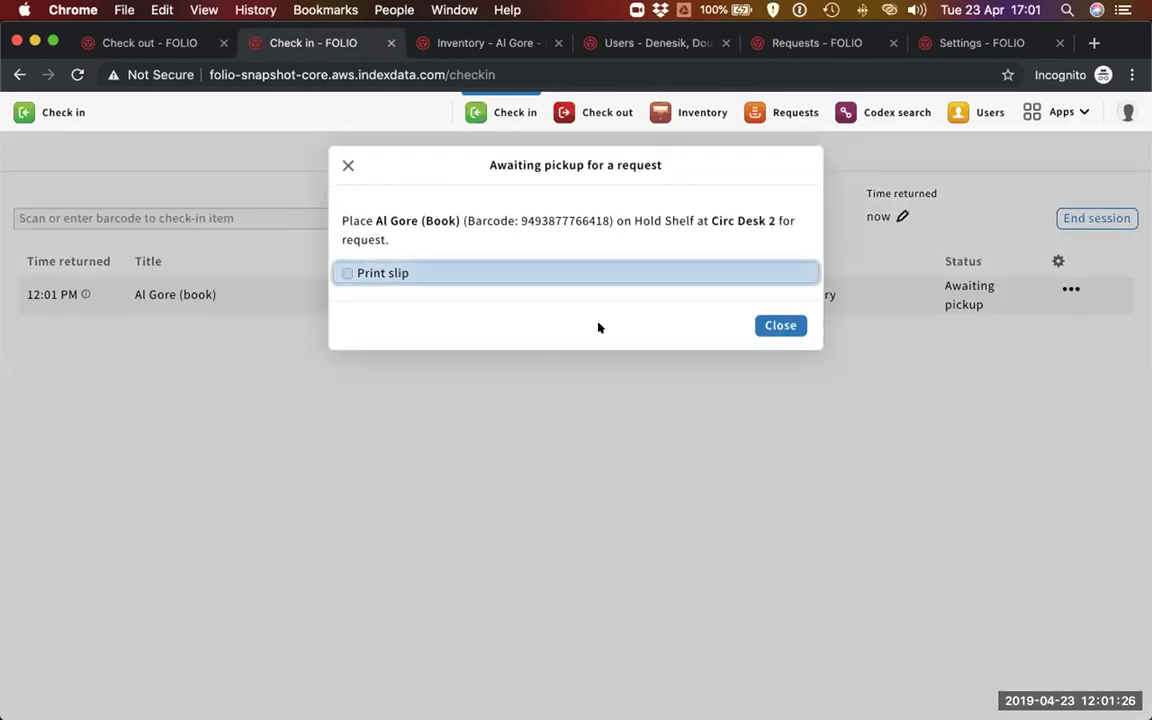
left_click(779, 326)
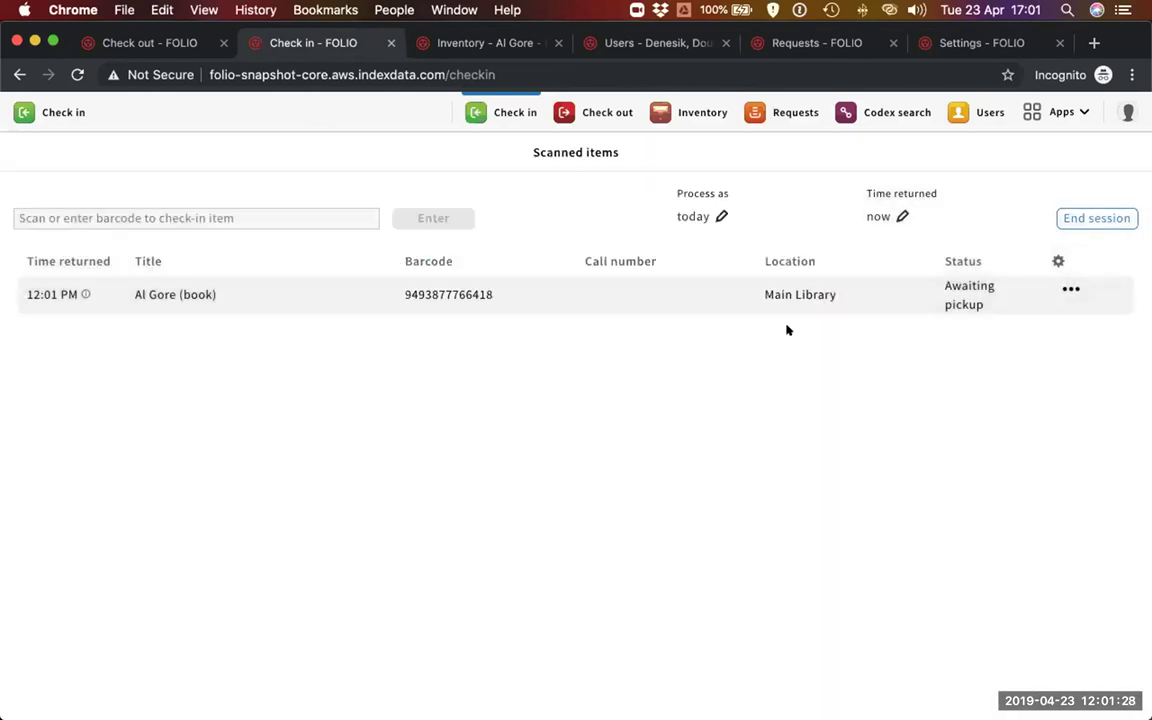
left_click(1068, 222)
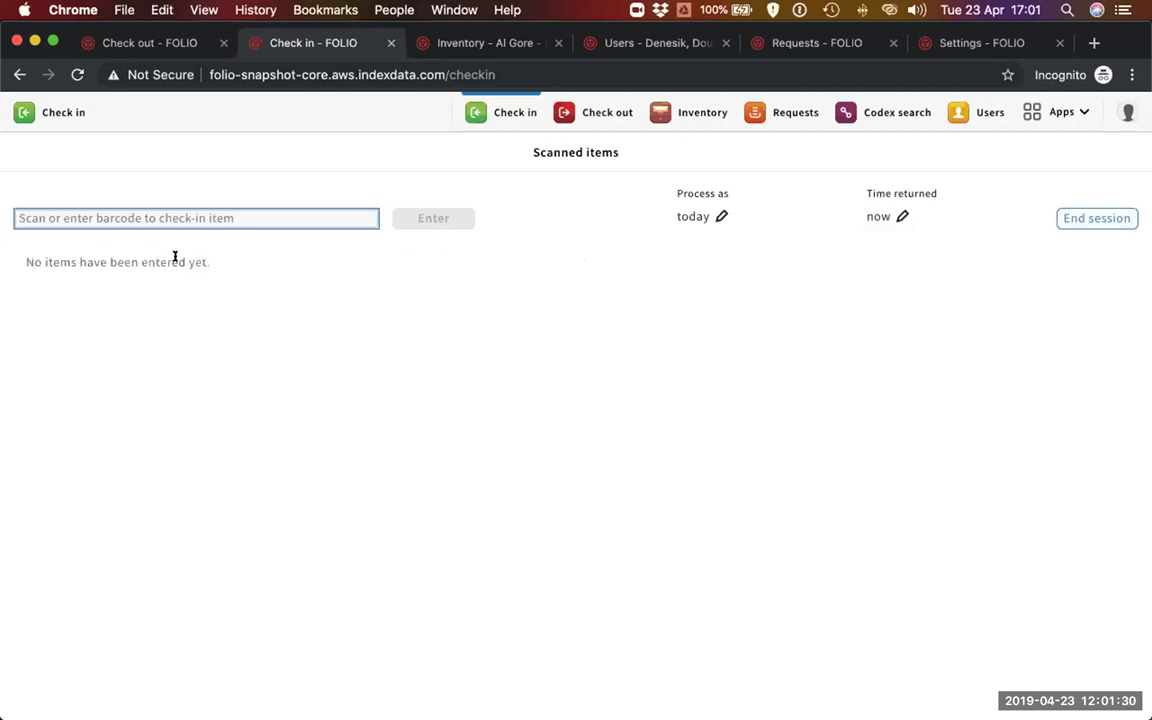
Reload the Al Gore item record in Inventory and list recall requests of every status in Requests
left_click(466, 48)
key("super+r")
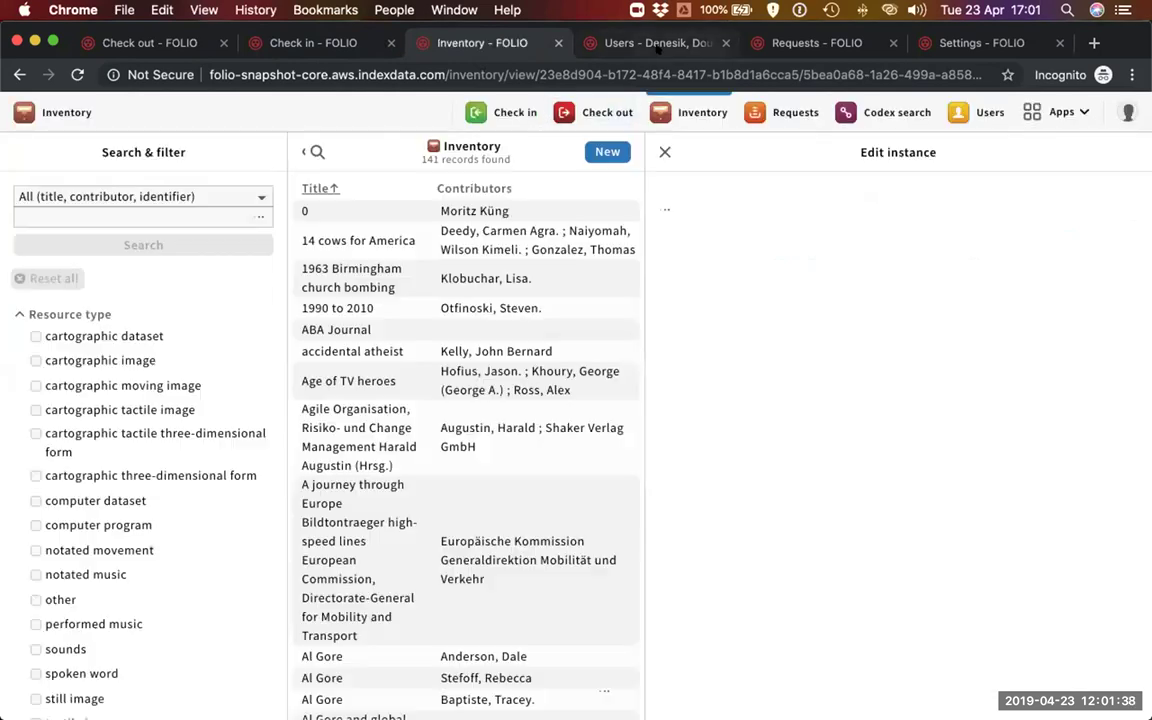
left_click(697, 45)
left_click(815, 42)
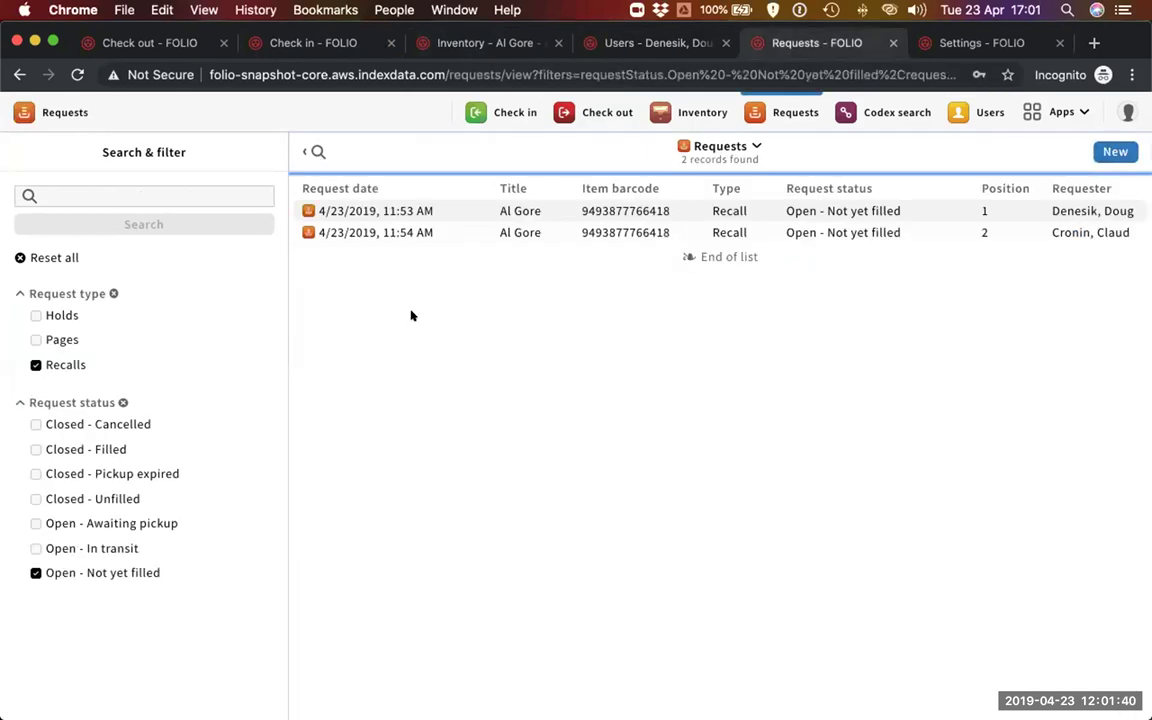
left_click(43, 364)
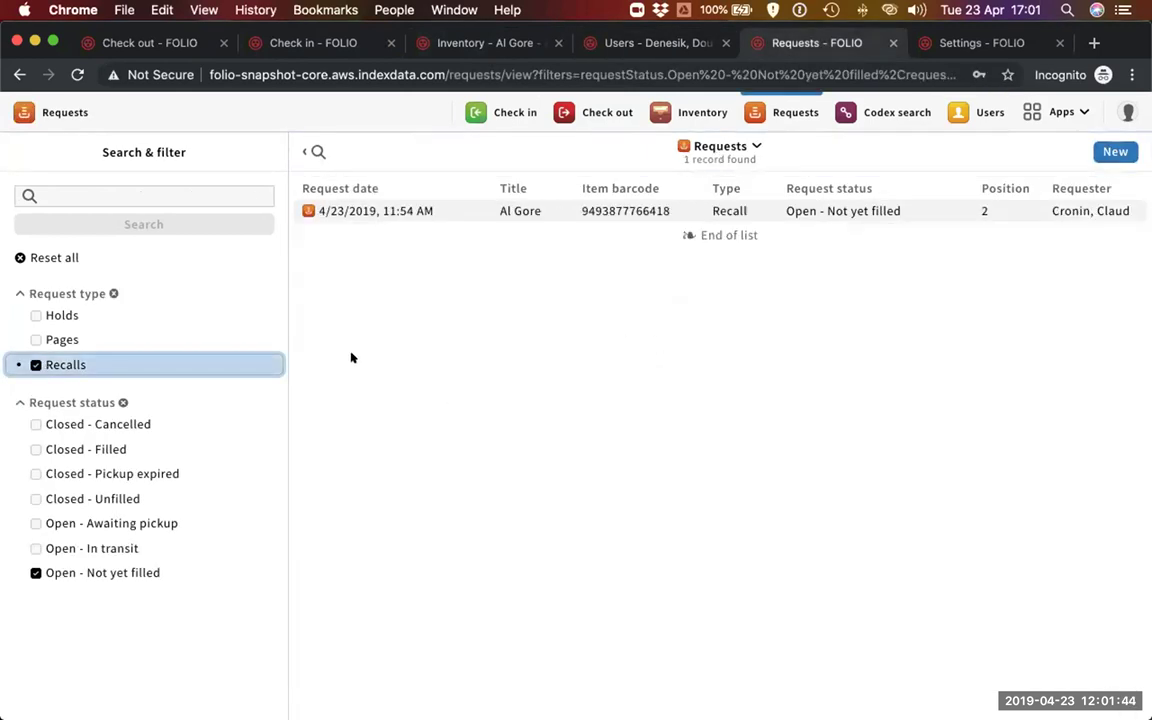
left_click(83, 573)
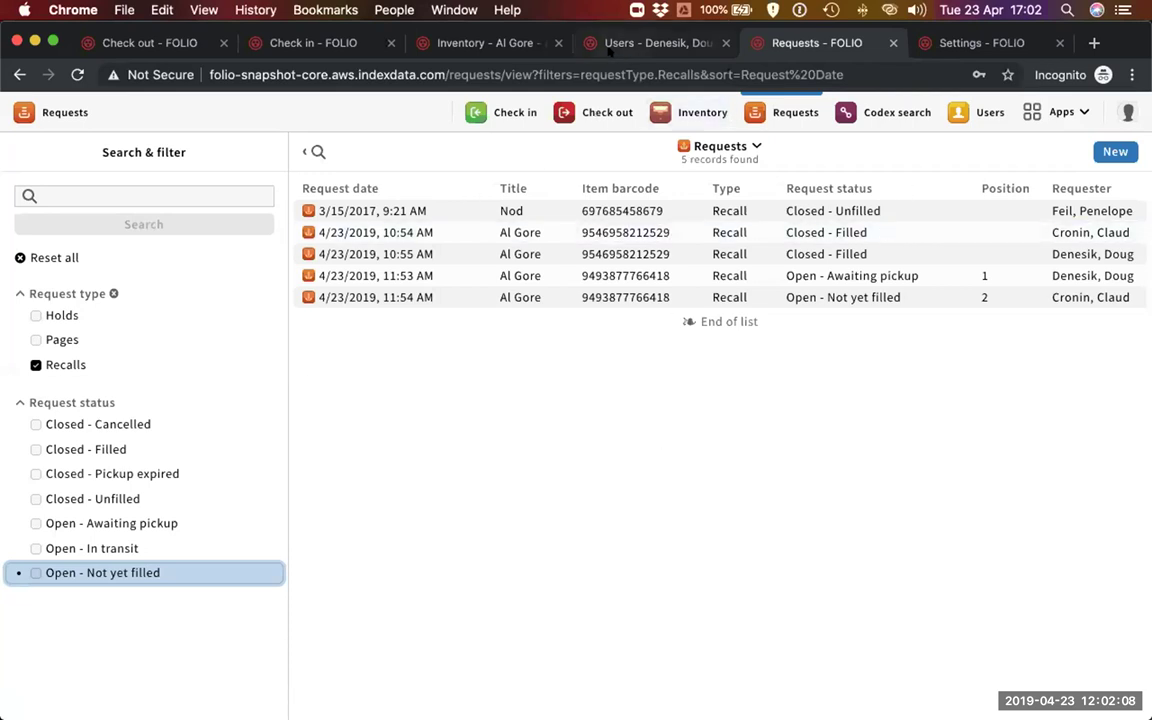
Copy the patron's barcode from the open Users record, load that borrower in Check out and dismiss the awaiting-pickup notice
left_click(124, 43)
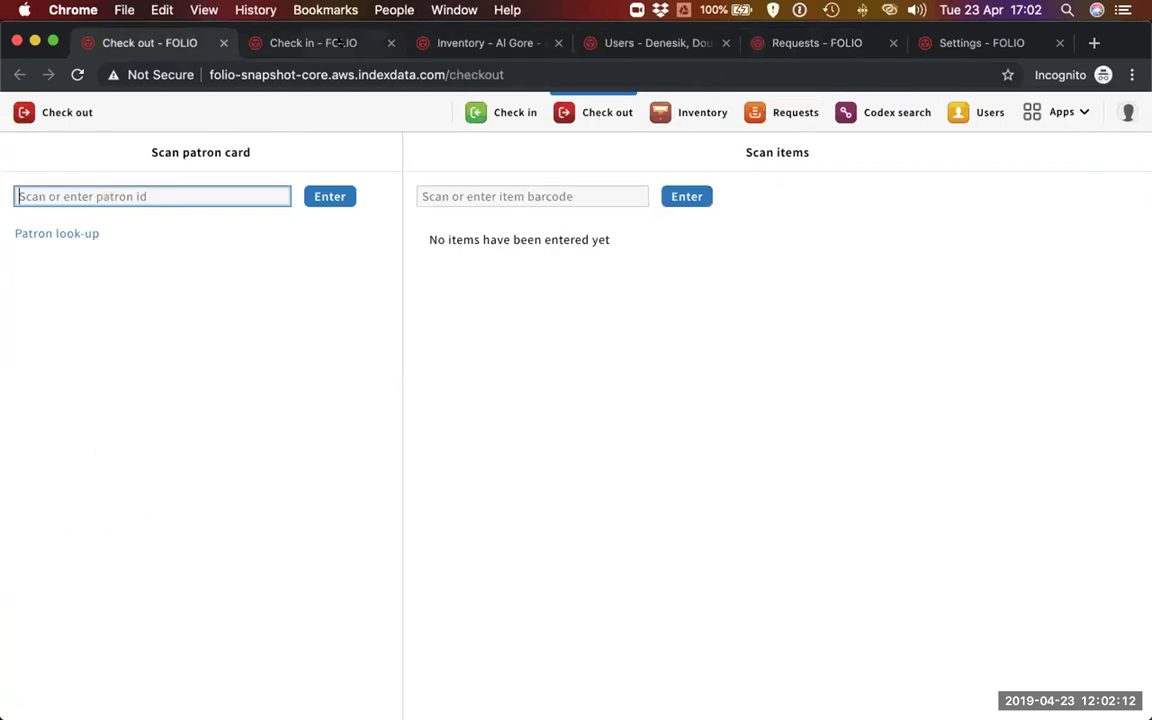
left_click(628, 43)
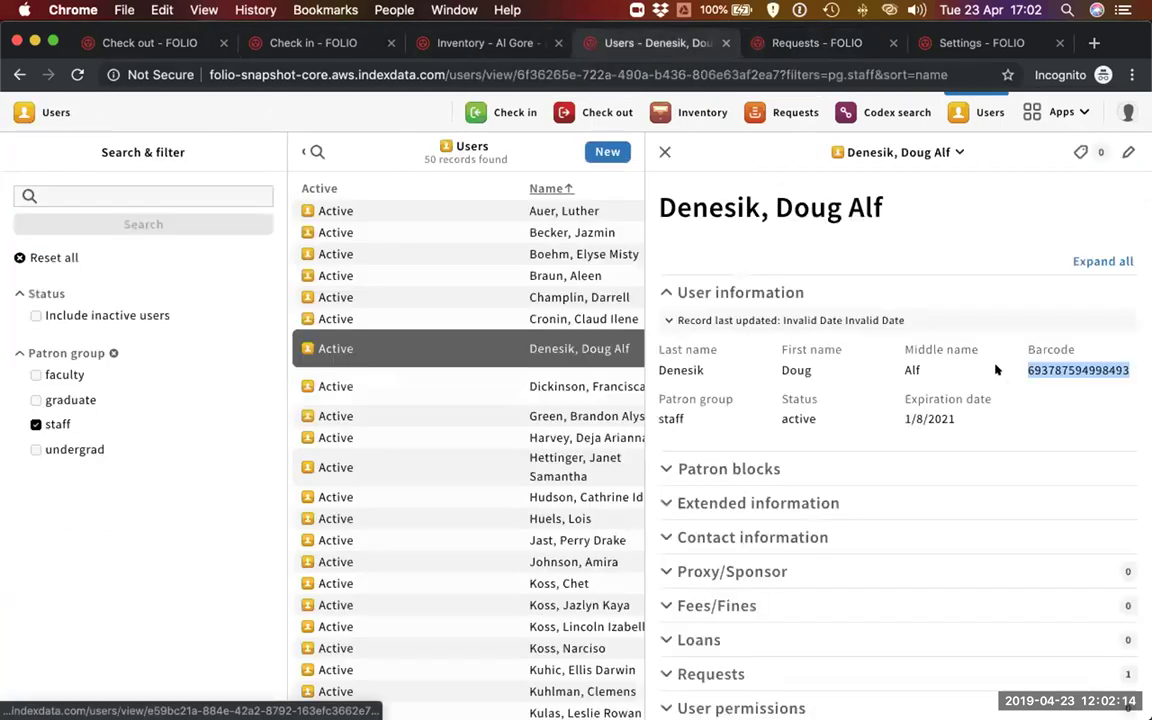
key("super+c")
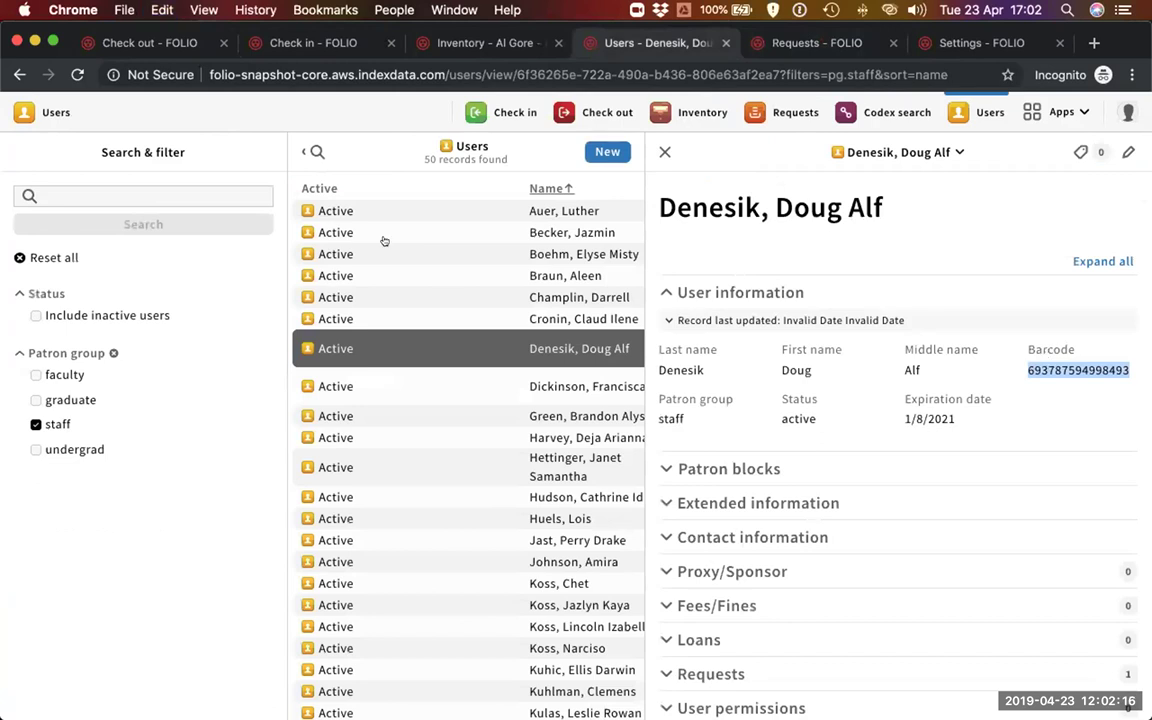
left_click(133, 42)
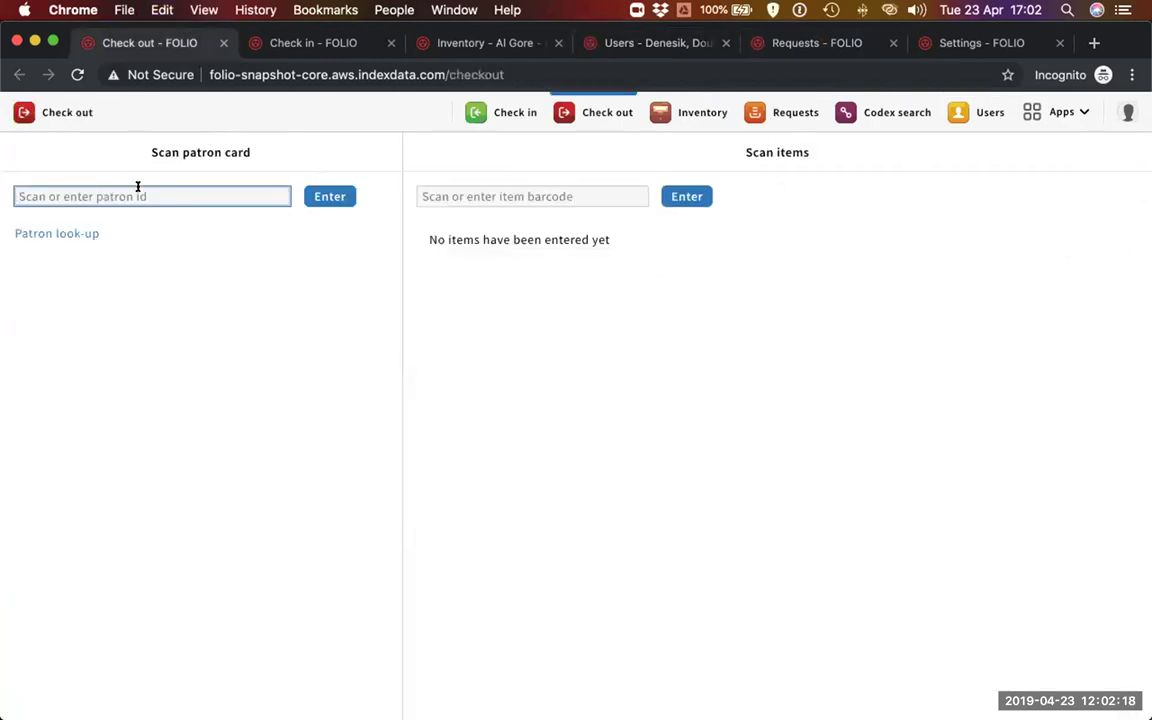
key("super+v")
left_click(312, 191)
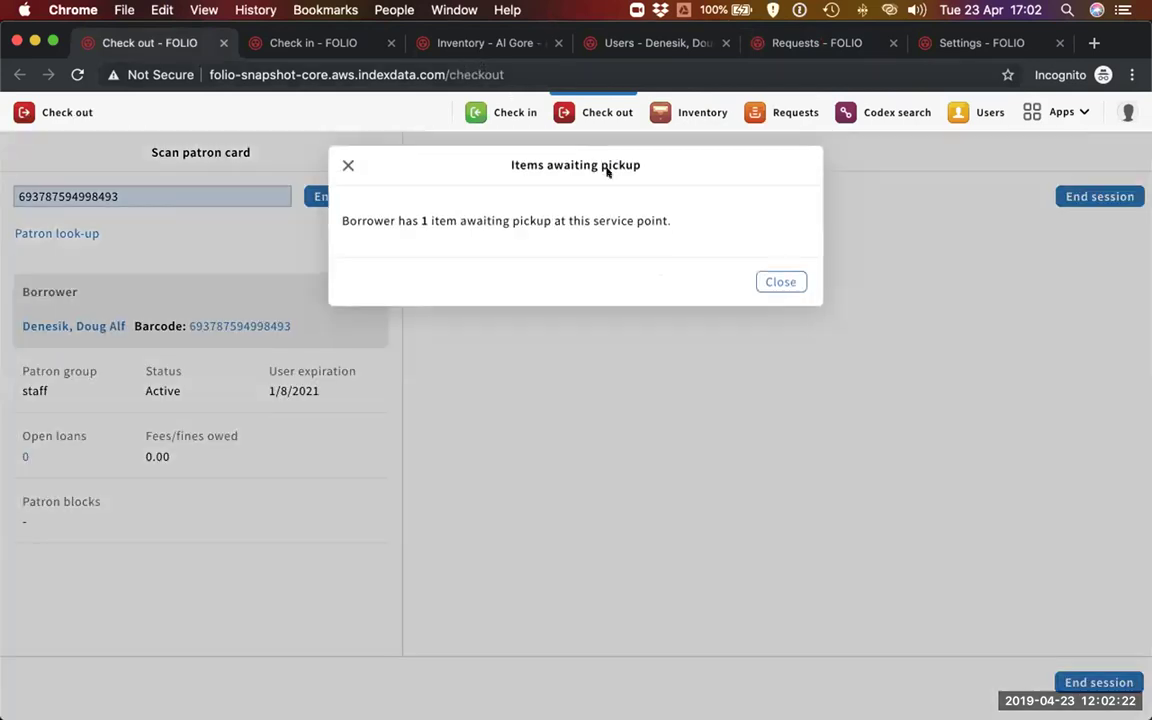
left_click(762, 281)
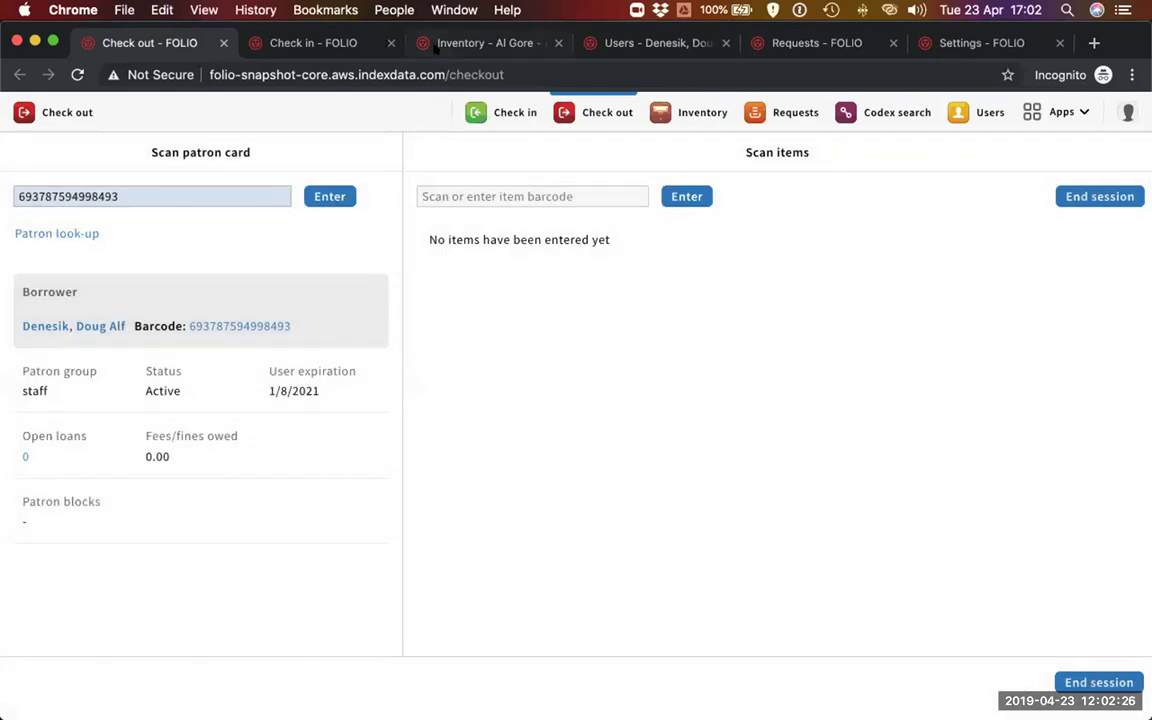
left_click(437, 45)
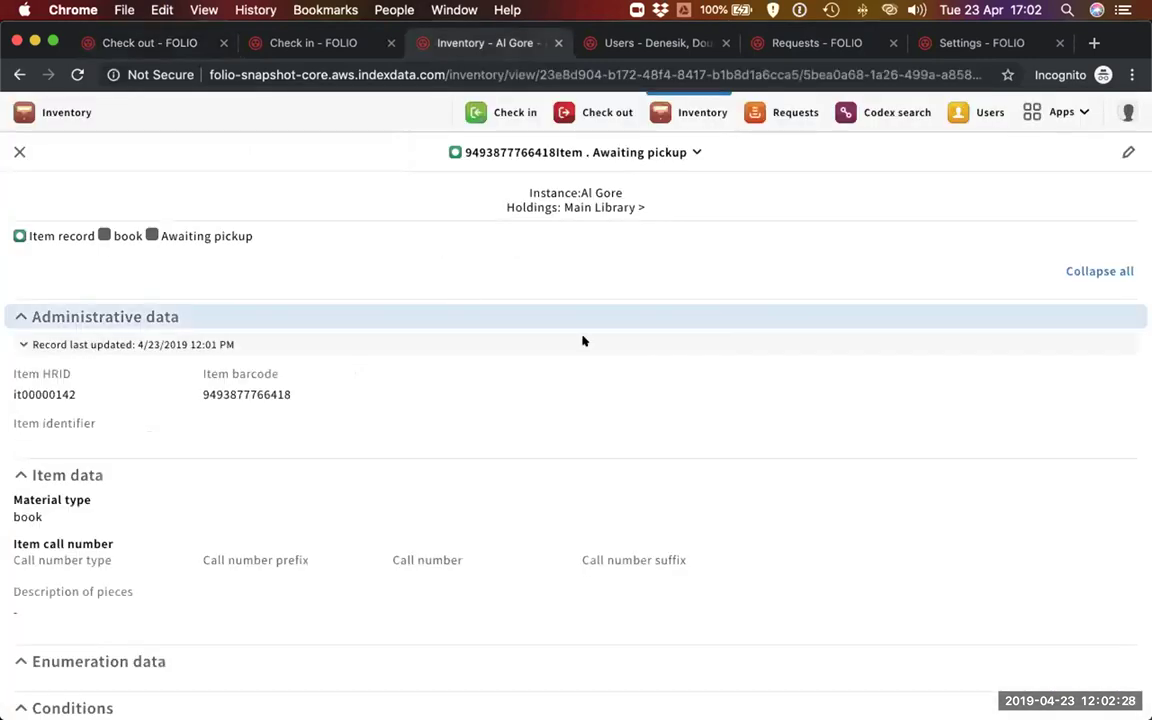
double_click(262, 395)
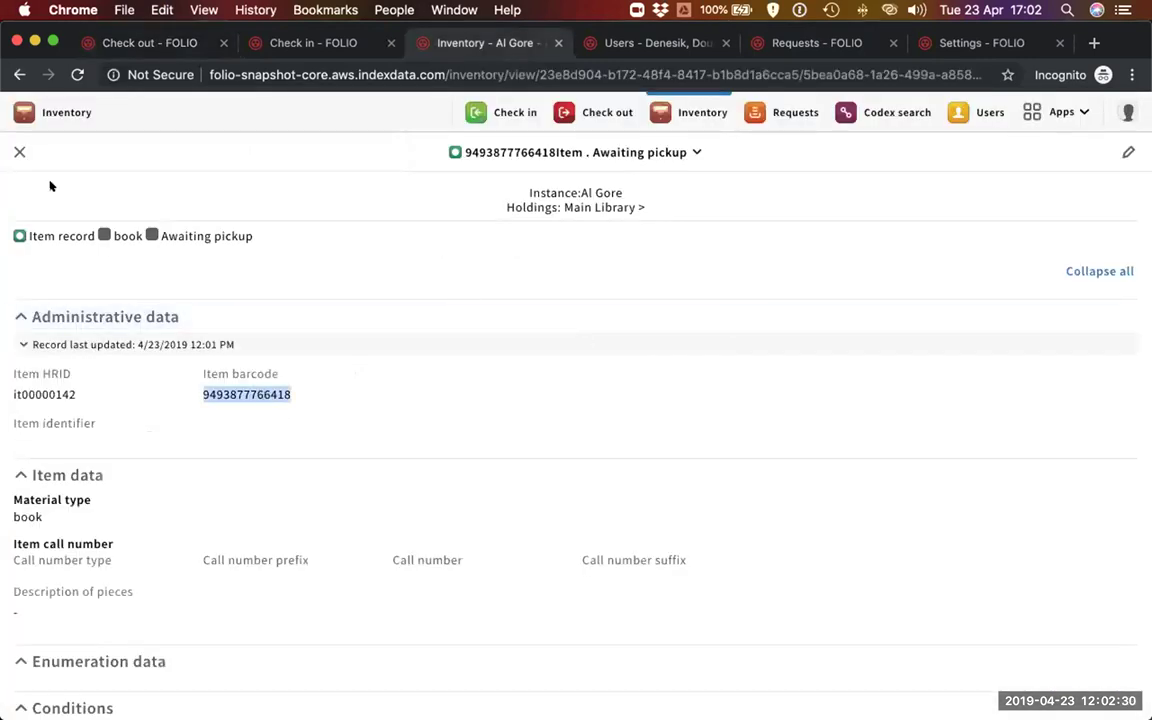
left_click(175, 43)
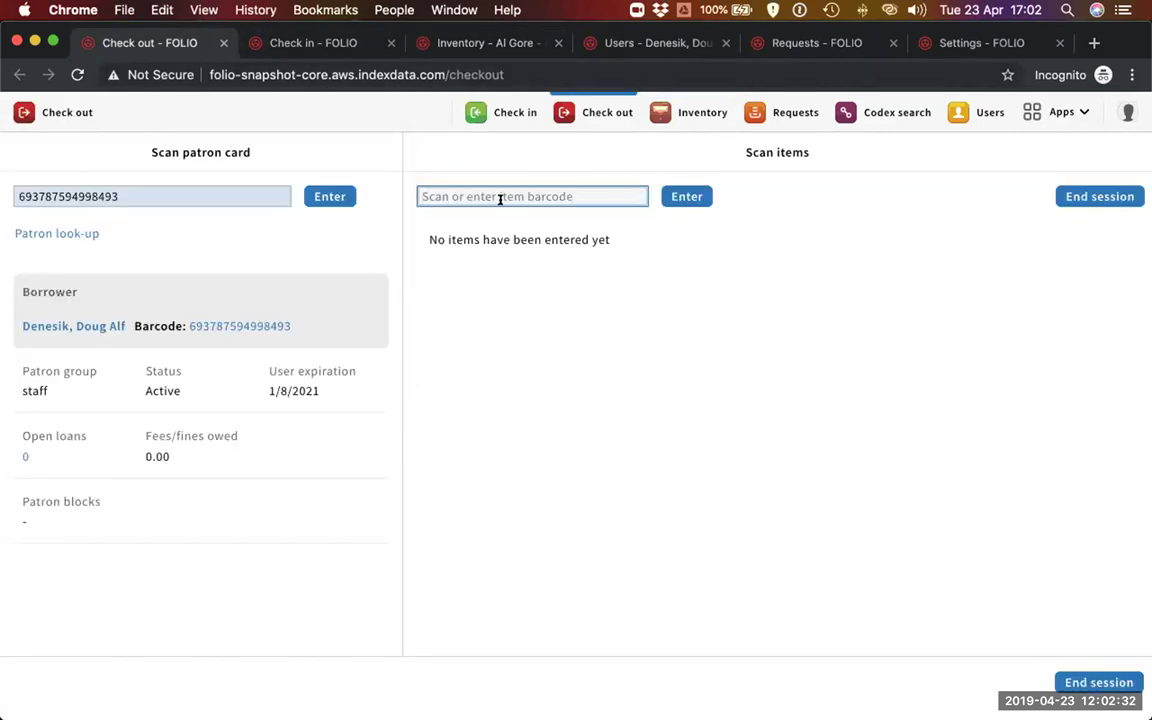
key("super+v")
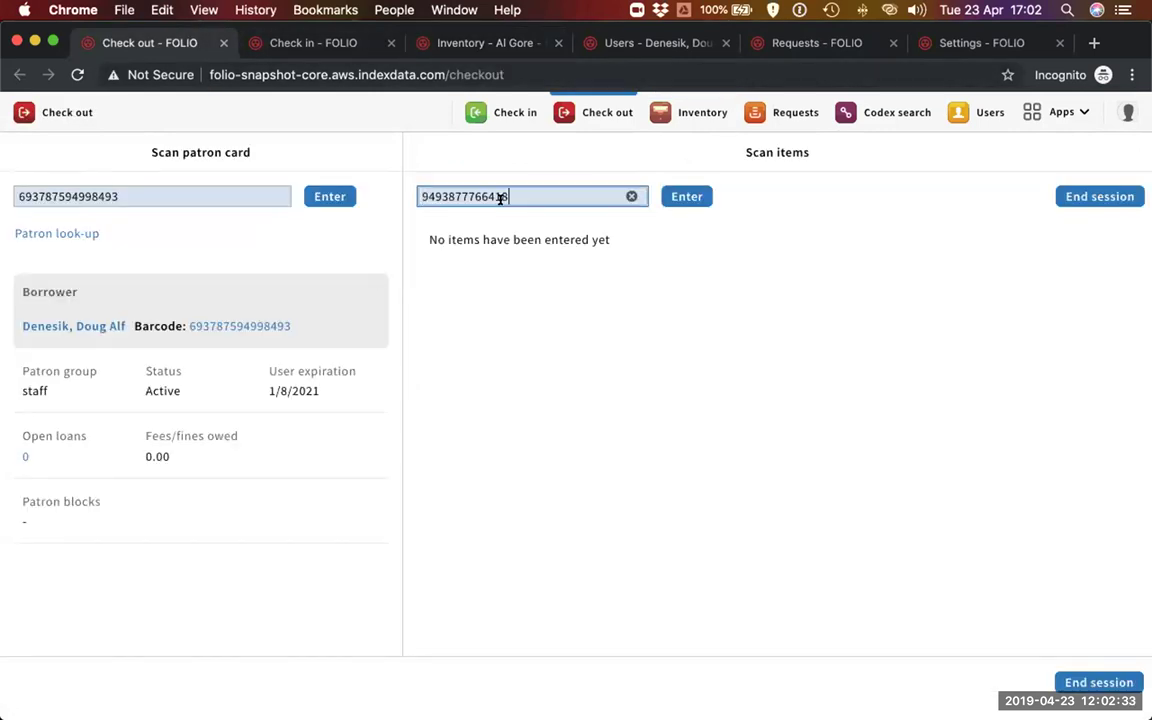
left_click(683, 194)
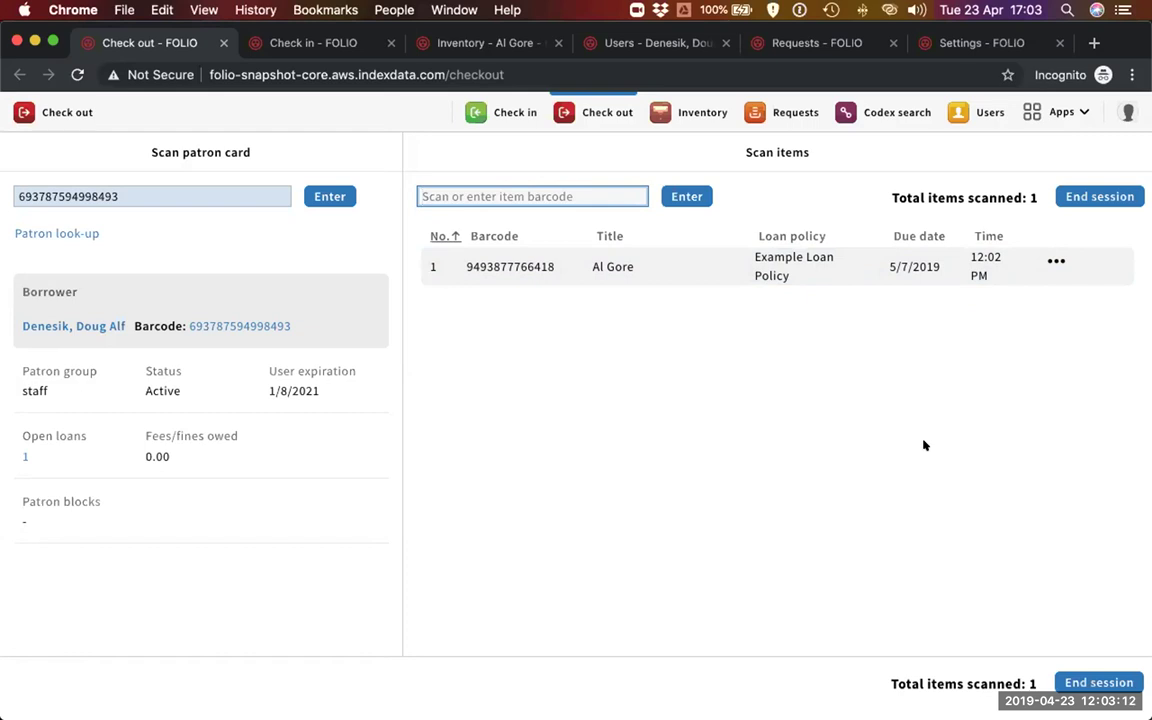
left_click(869, 509)
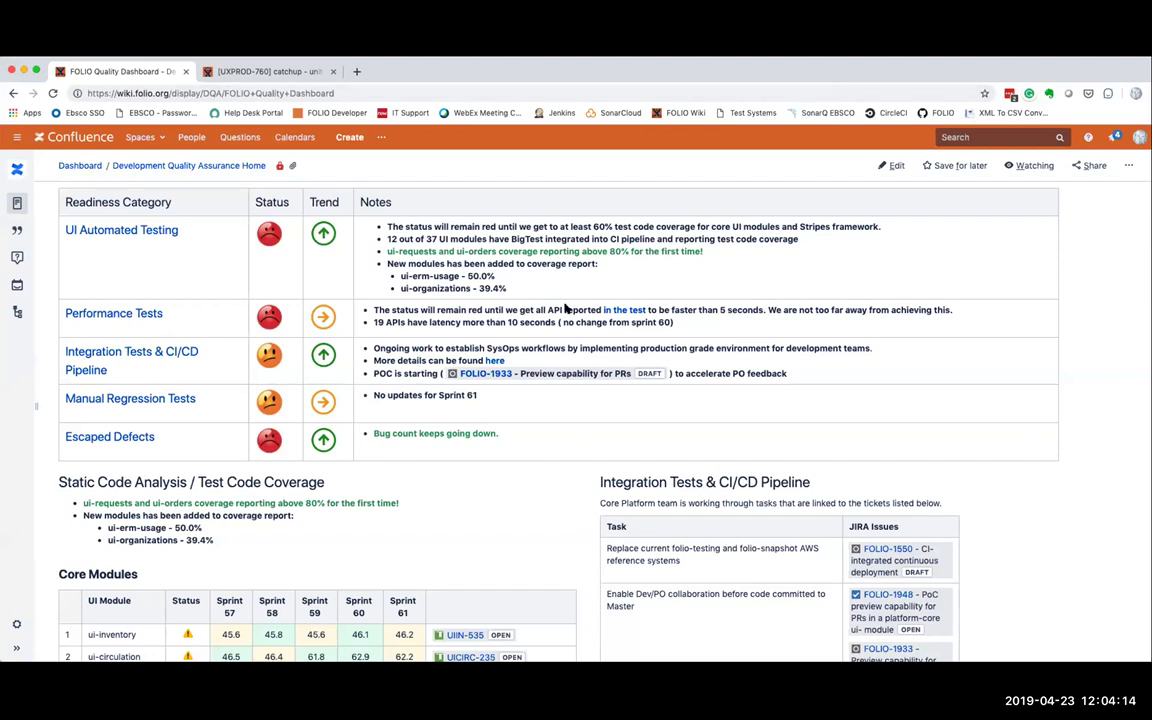
Review the Sprint 61 readiness categories and core module test coverage on the FOLIO Quality Dashboard
scroll(1092, 347, "up", 2)
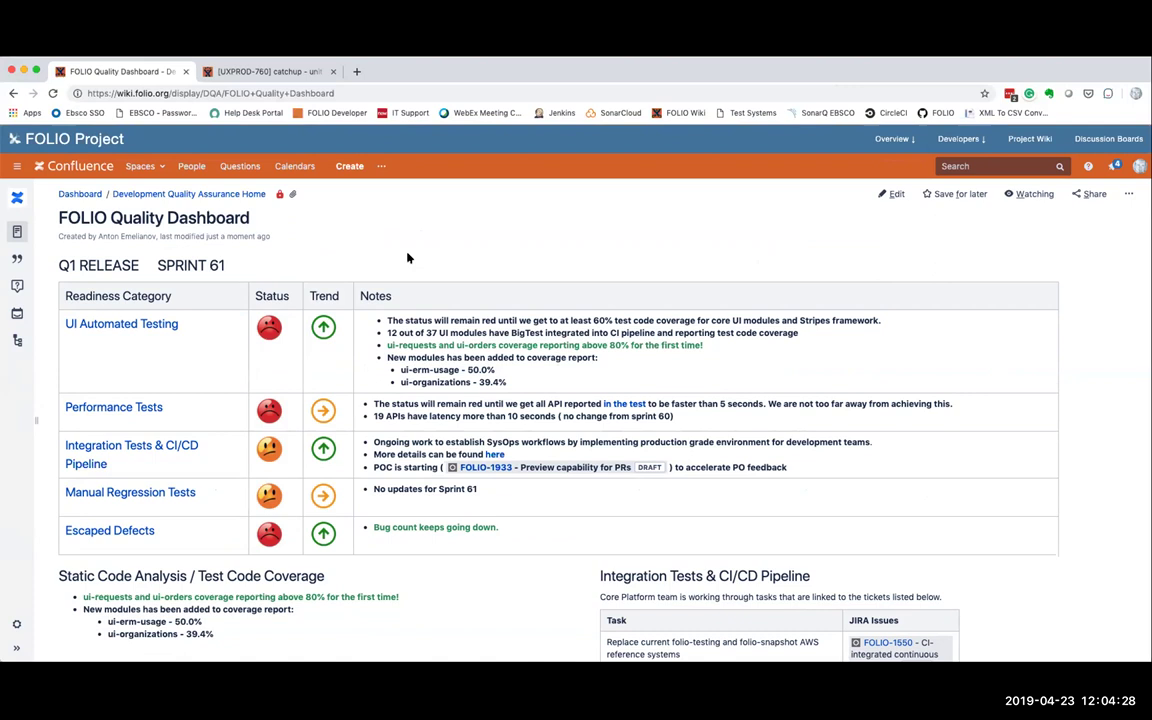
scroll(400, 240, "down", 10)
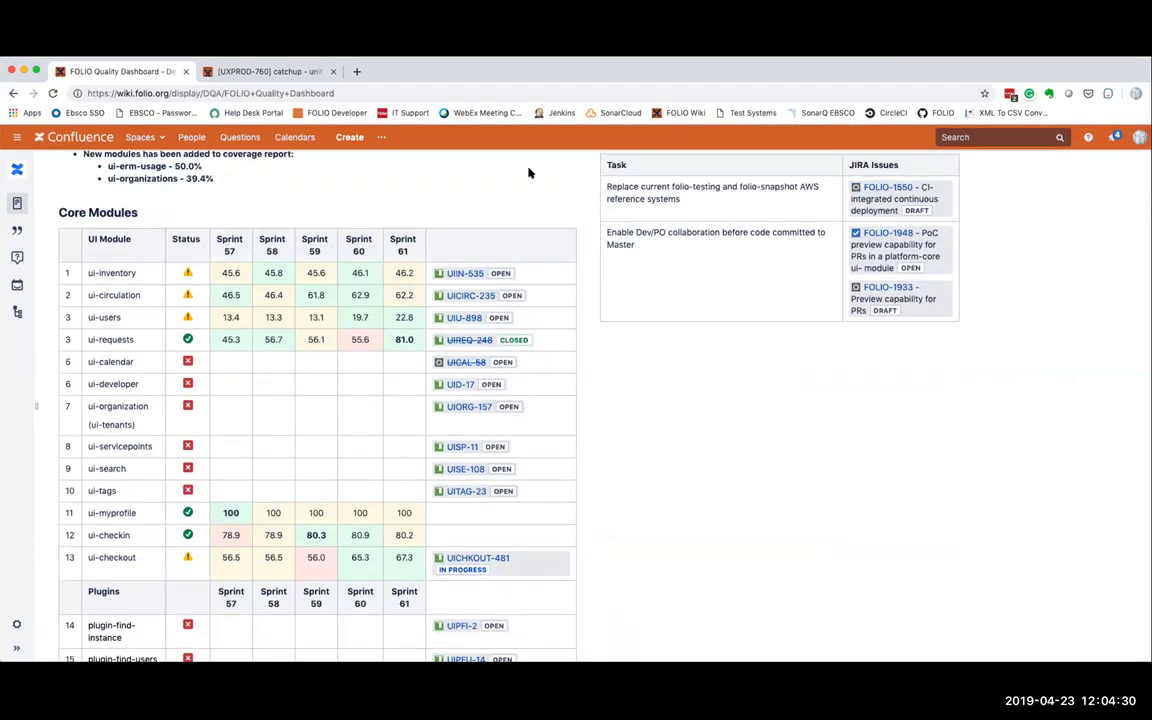